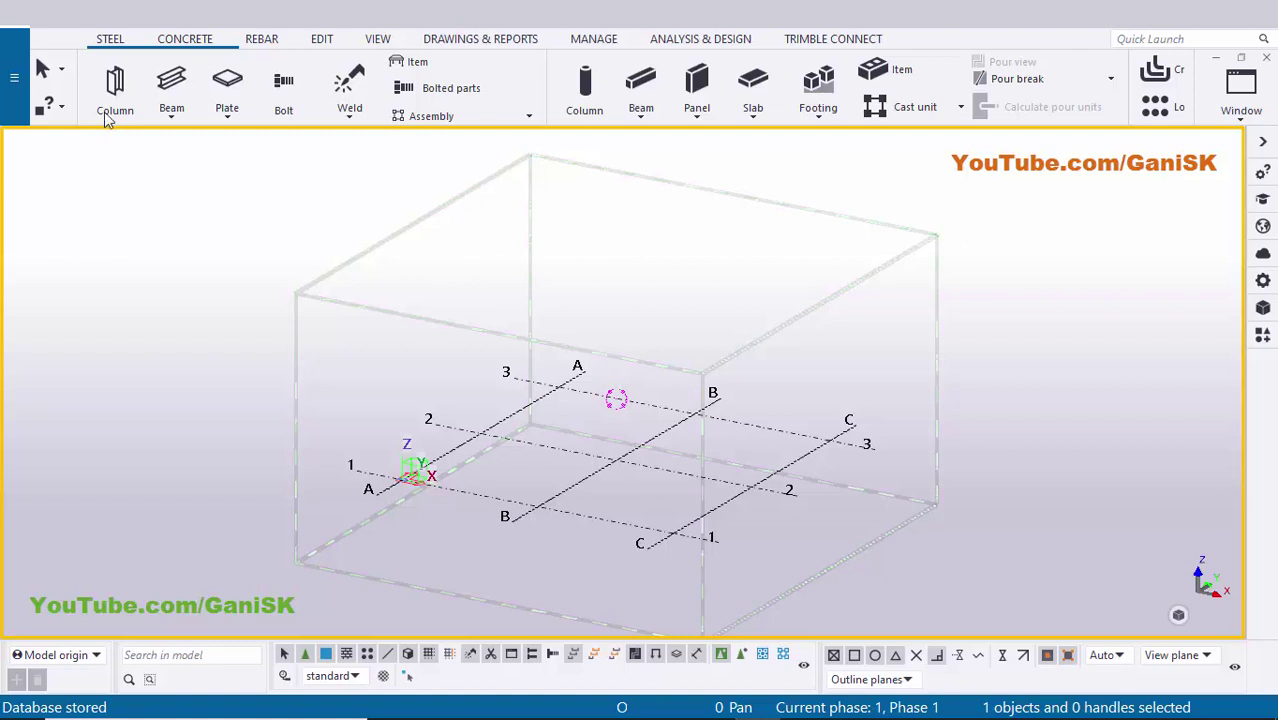
# Create a steel beam along gridline B from gridline 1 to gridline 2.
pyautogui.click(167, 82)
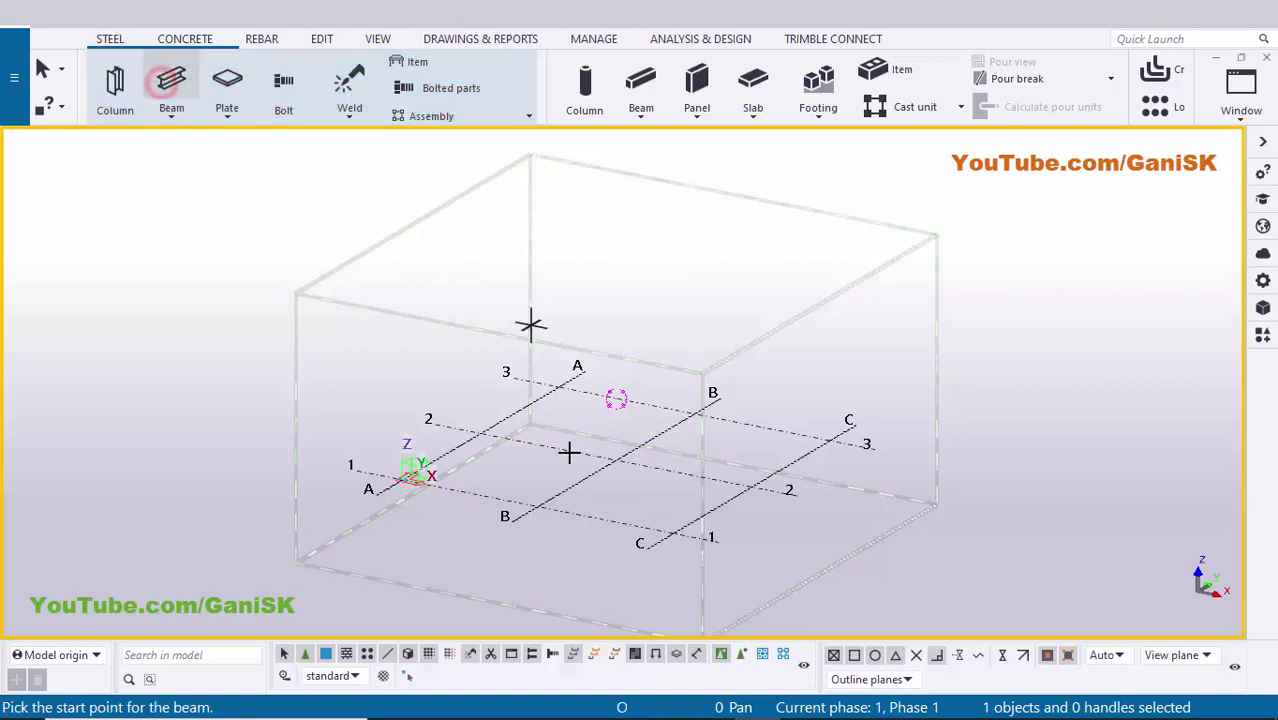
pyautogui.scroll(2, 550, 495)
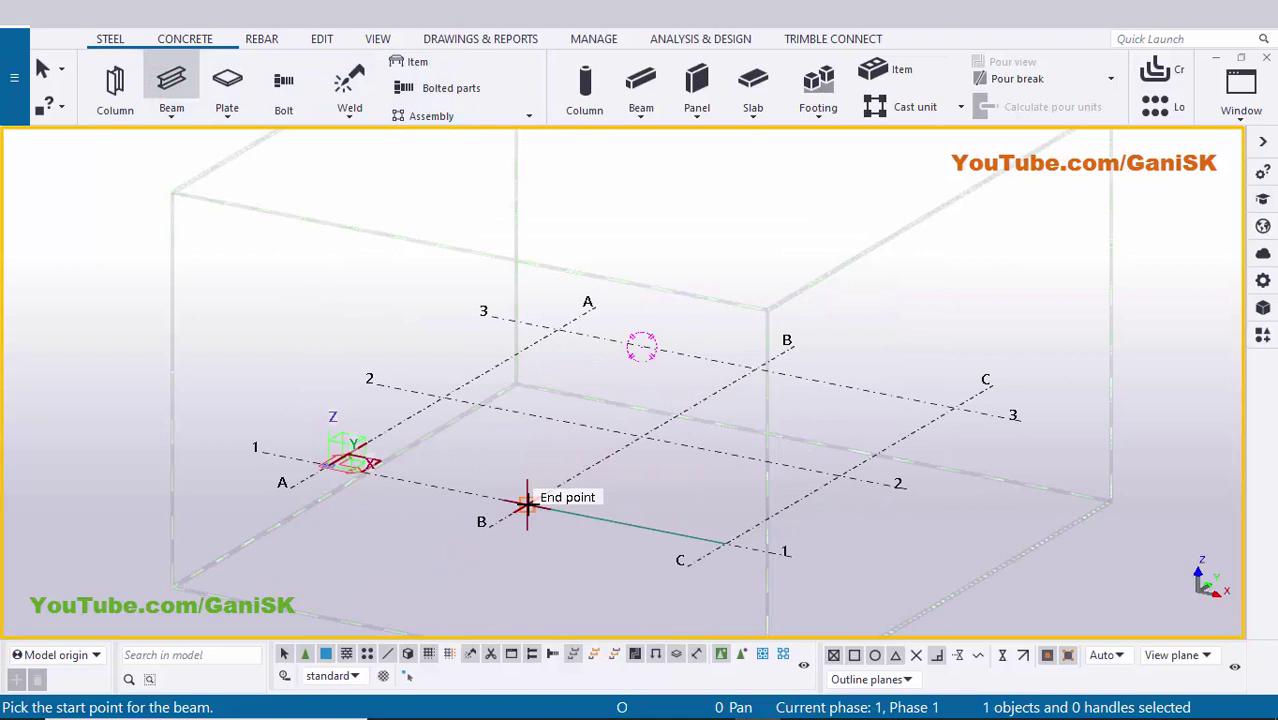
pyautogui.scroll(1, 527, 505)
pyautogui.click(516, 500)
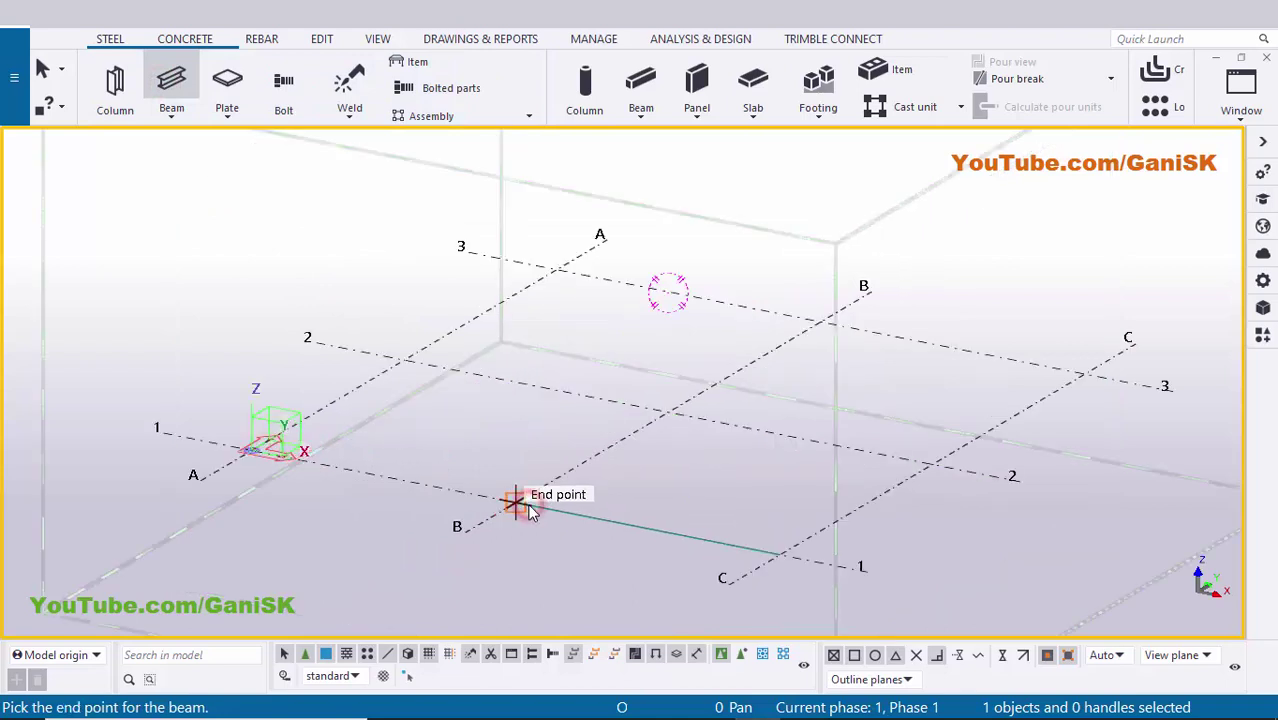
pyautogui.click(668, 410)
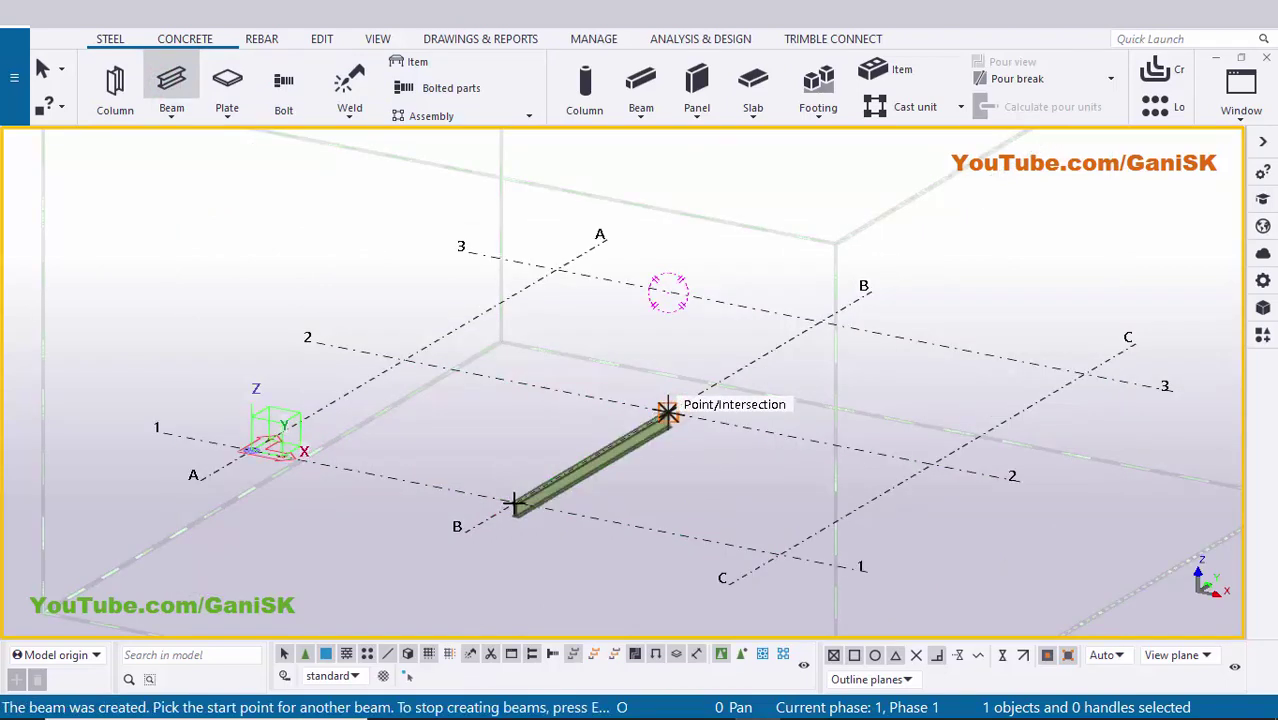
# Create a second steel beam along gridline C between gridlines 1 and 2, and end the Beam command.
pyautogui.moveTo(668, 412); pyautogui.dragTo(538, 344, button='middle')
pyautogui.click(650, 487)
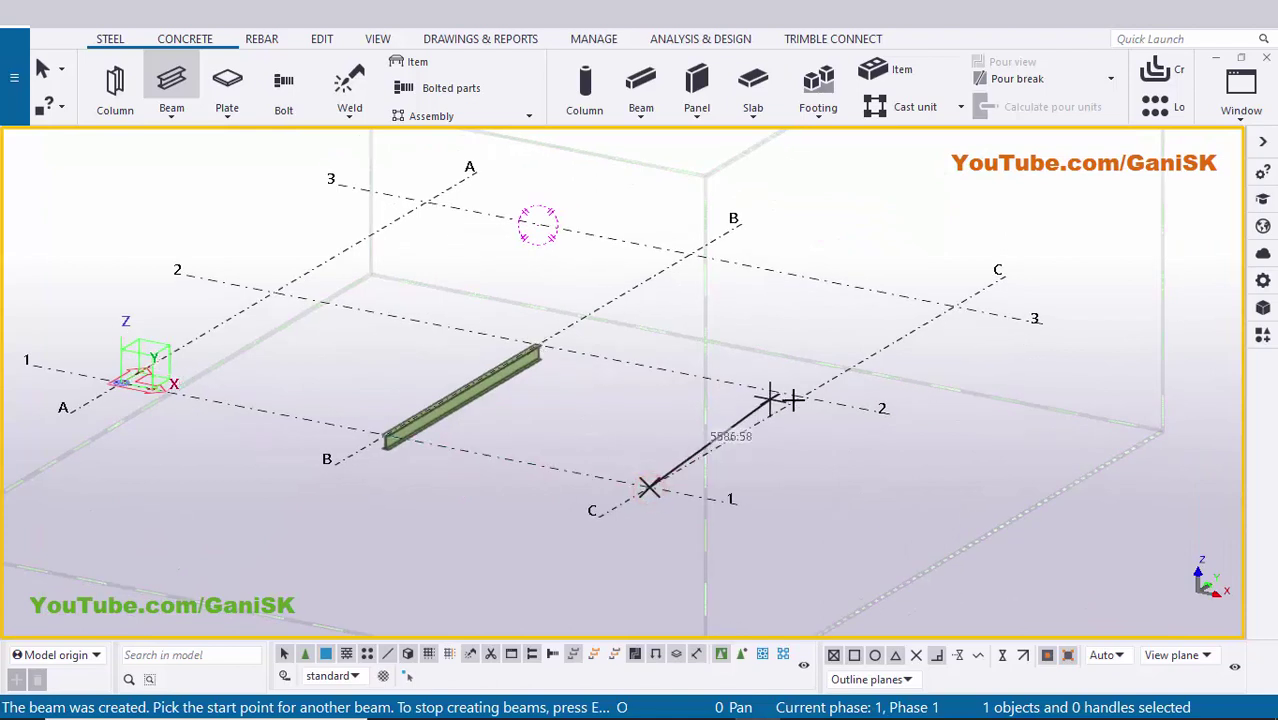
pyautogui.click(804, 397)
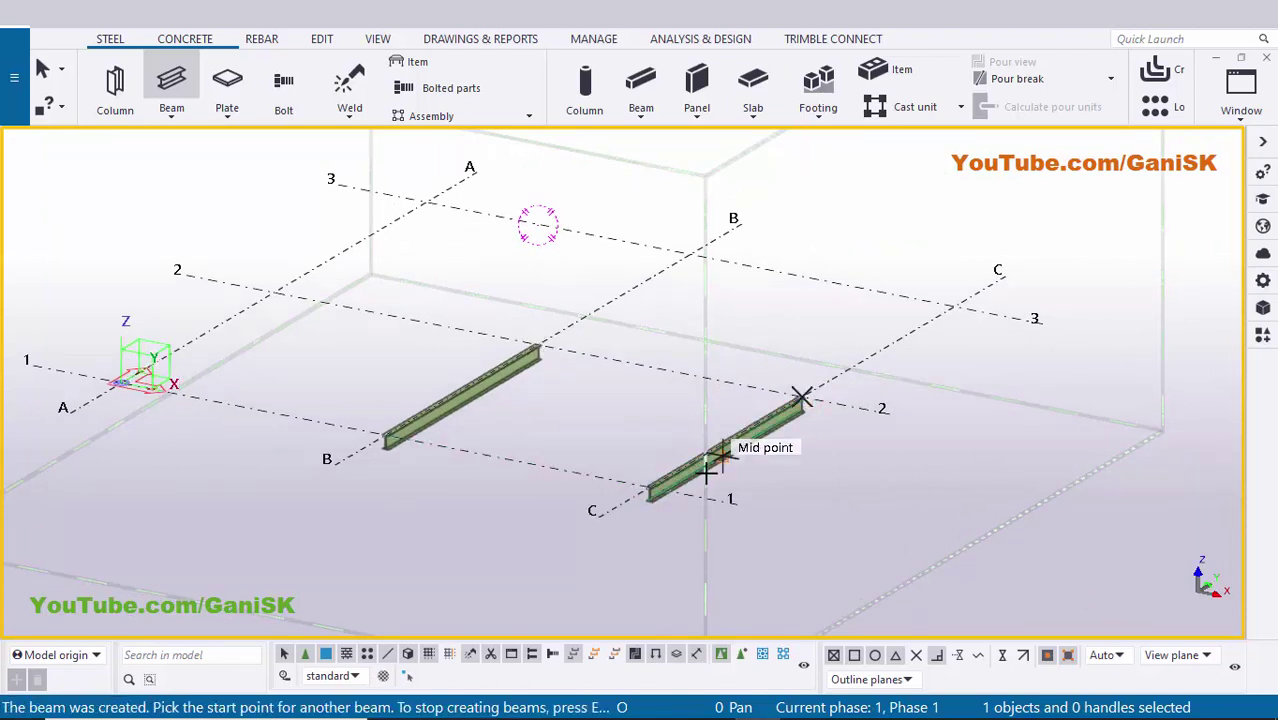
pyautogui.rightClick(950, 254)
pyautogui.click(972, 266)
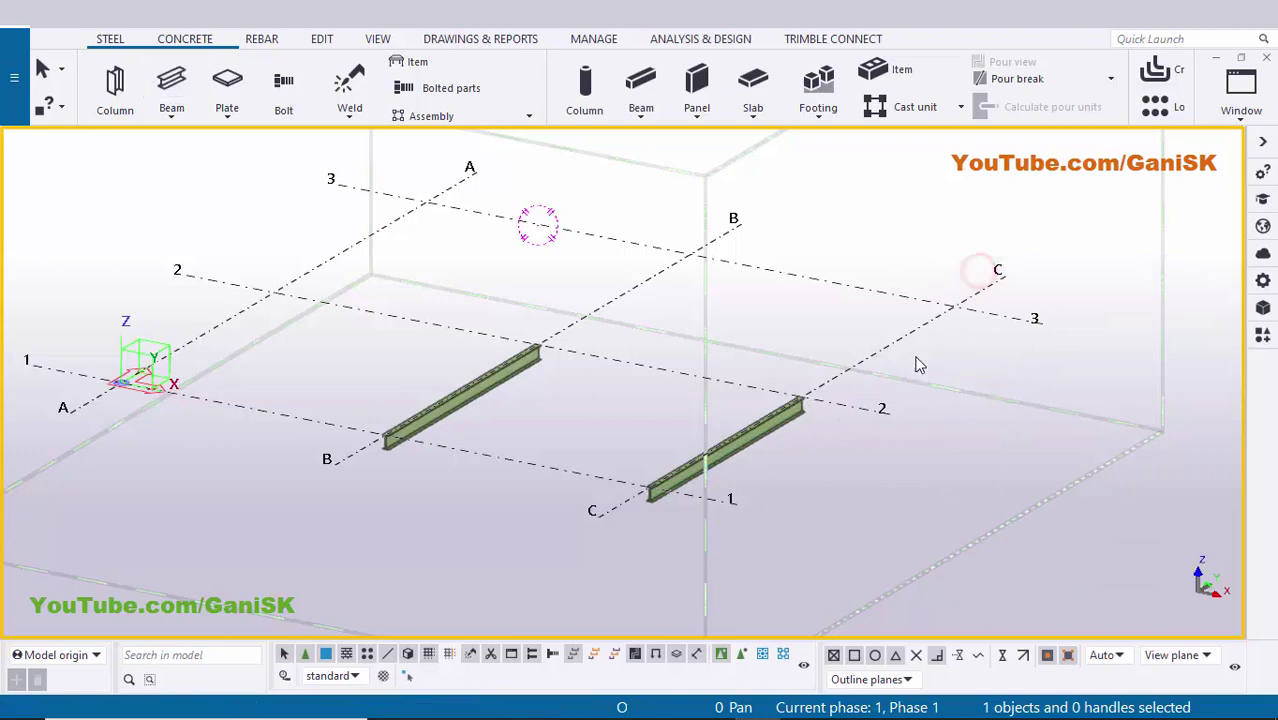
# Switch the model view from 3D to plane view to show both beams in plan.
pyautogui.scroll(-3, 916, 362)
pyautogui.scroll(4, 551, 405)
pyautogui.scroll(3, 556, 408)
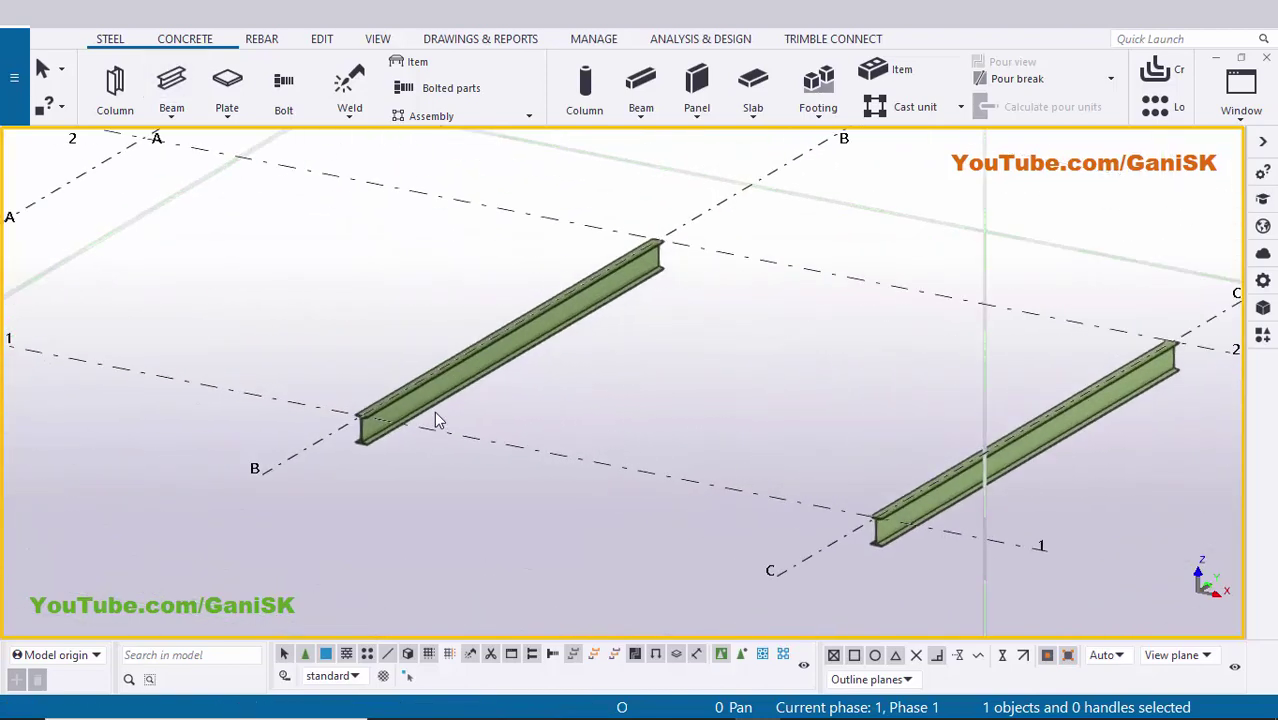
pyautogui.scroll(-3, 433, 409)
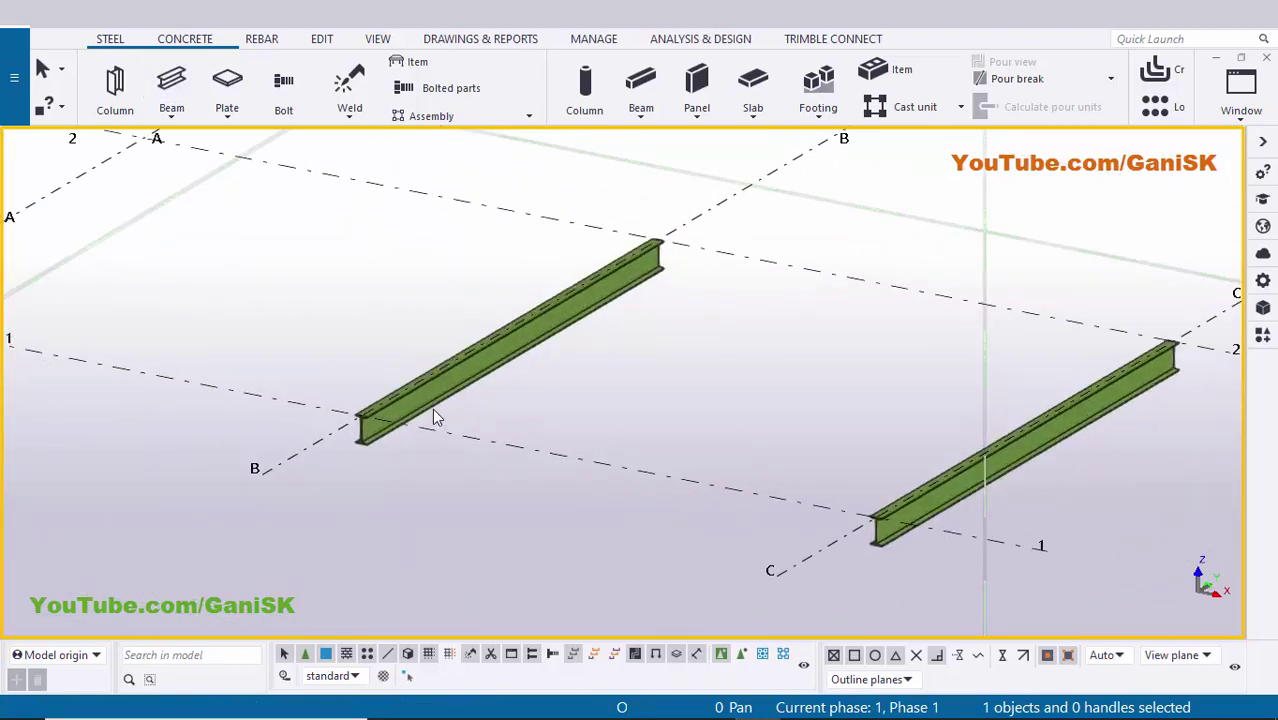
pyautogui.keyDown('ctrl'); pyautogui.moveTo(432, 408); pyautogui.dragTo(630, 410, button='middle'); pyautogui.keyUp('ctrl')
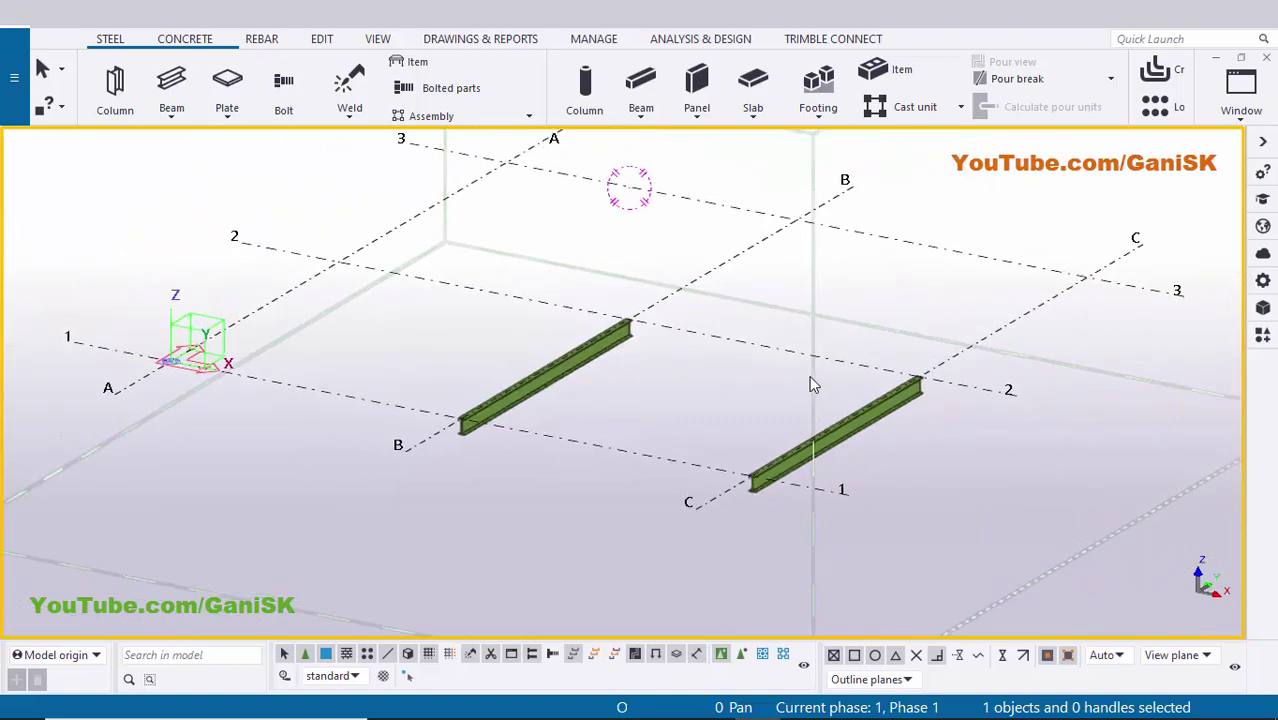
pyautogui.click(376, 40)
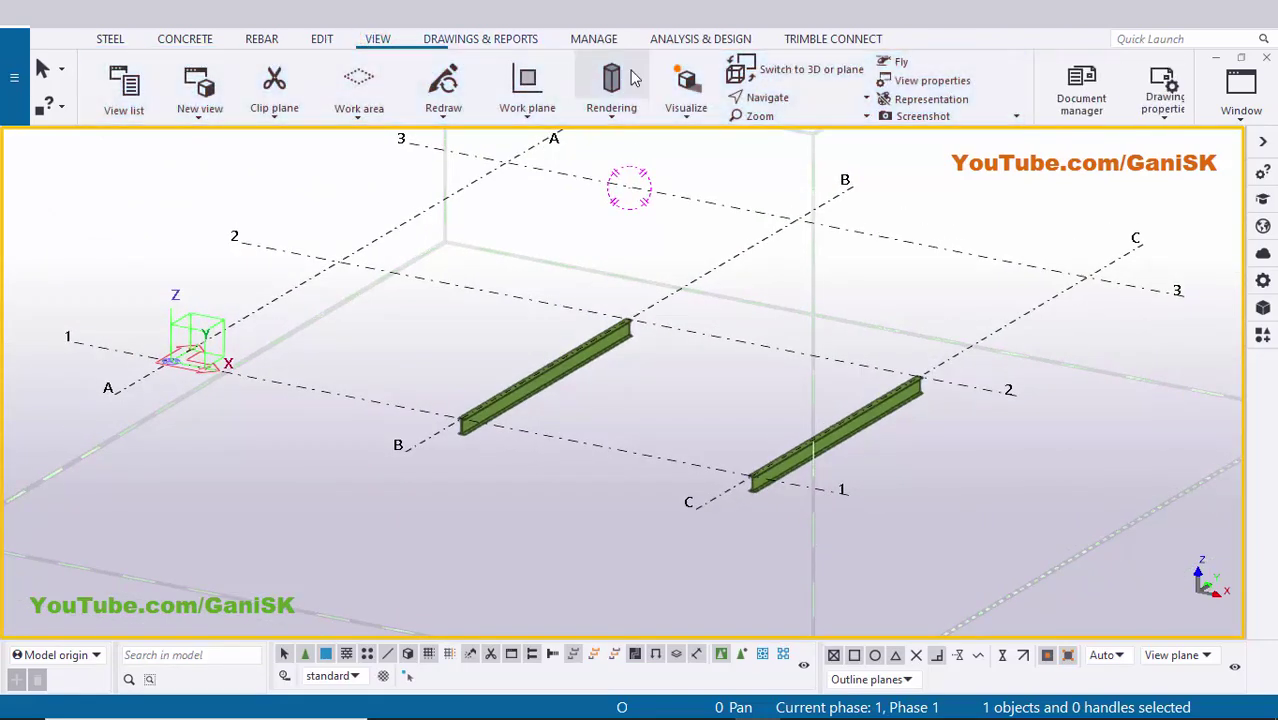
pyautogui.click(843, 72)
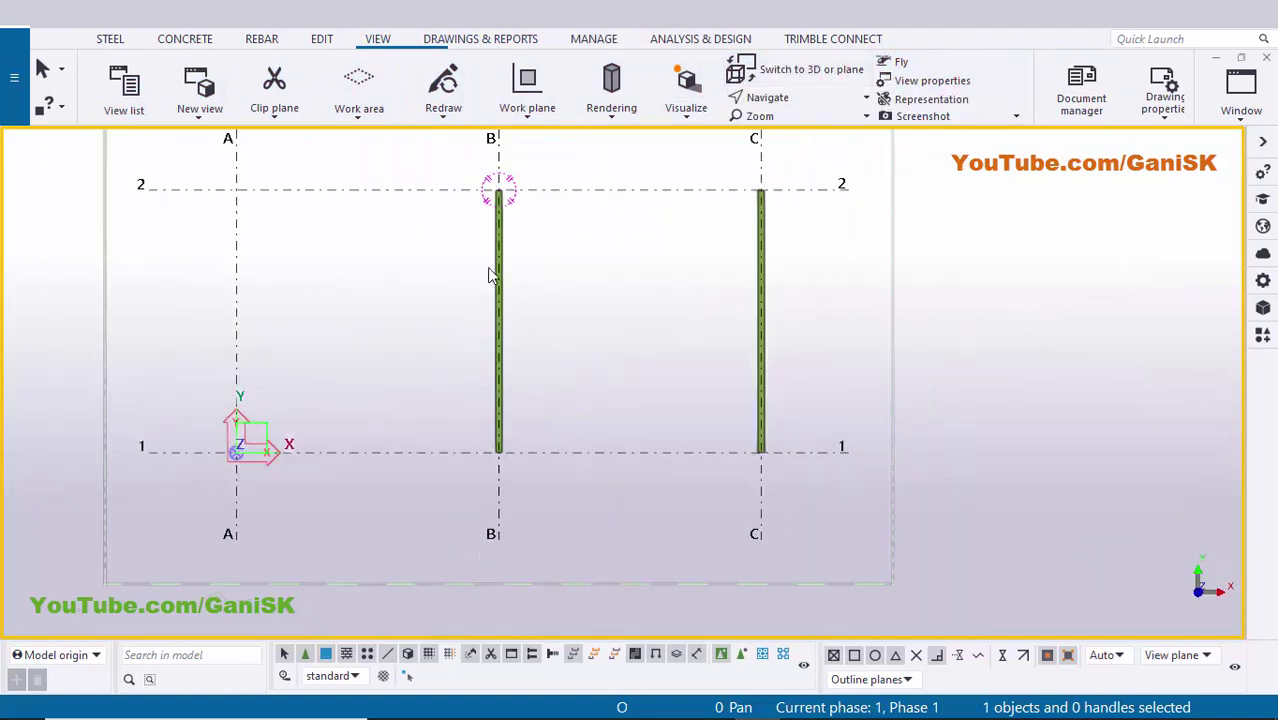
pyautogui.scroll(2, 660, 365)
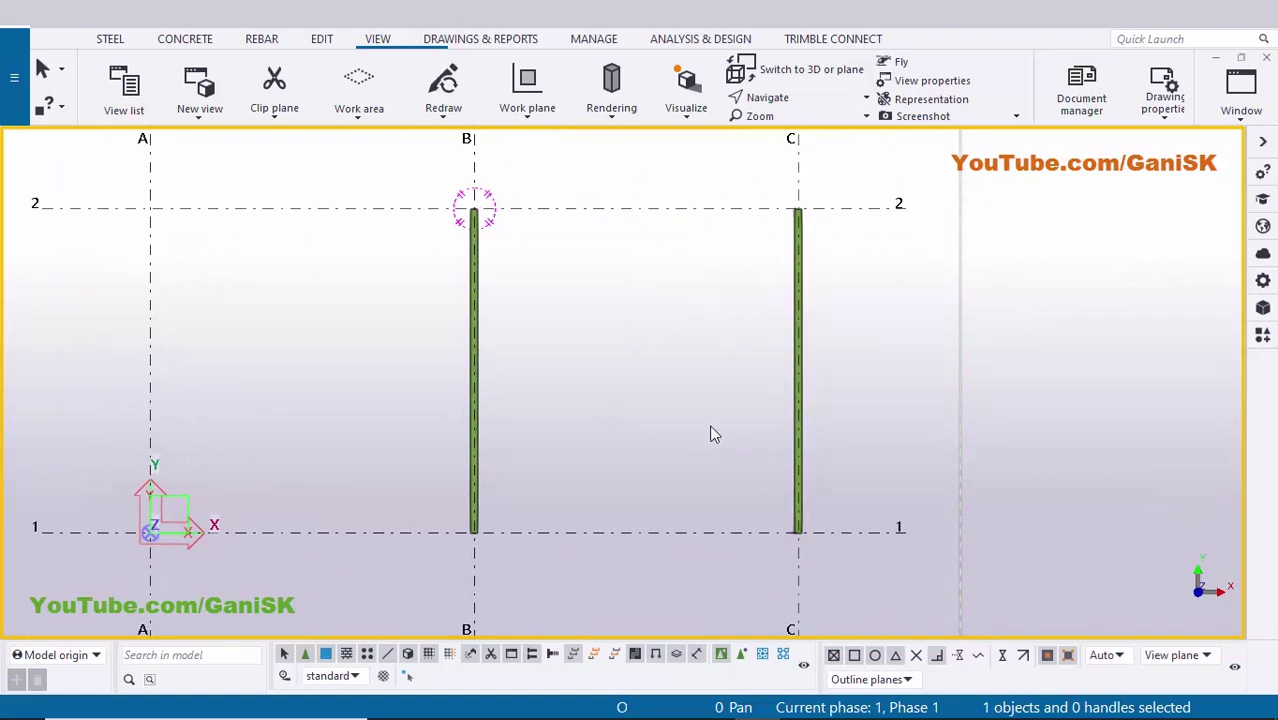
# Add 2 dividing points on line along the gridline B beam, from gridline 1 to gridline 2.
pyautogui.click(322, 42)
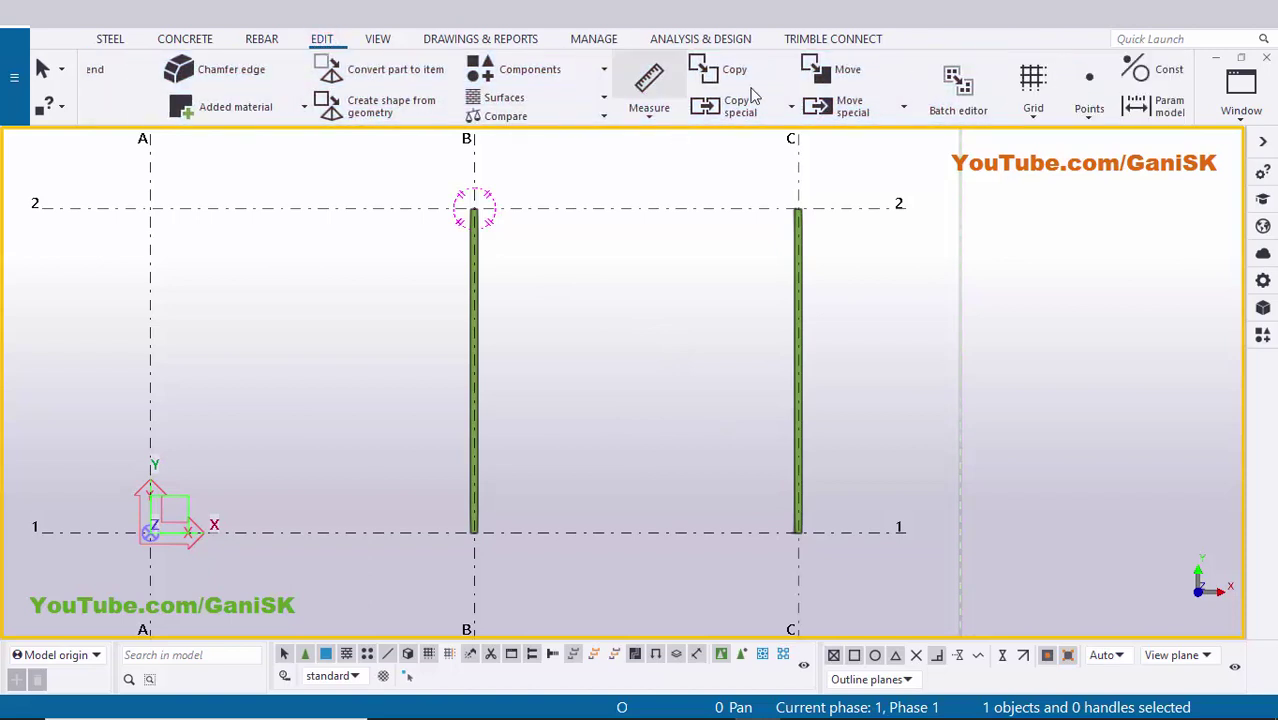
pyautogui.click(864, 115)
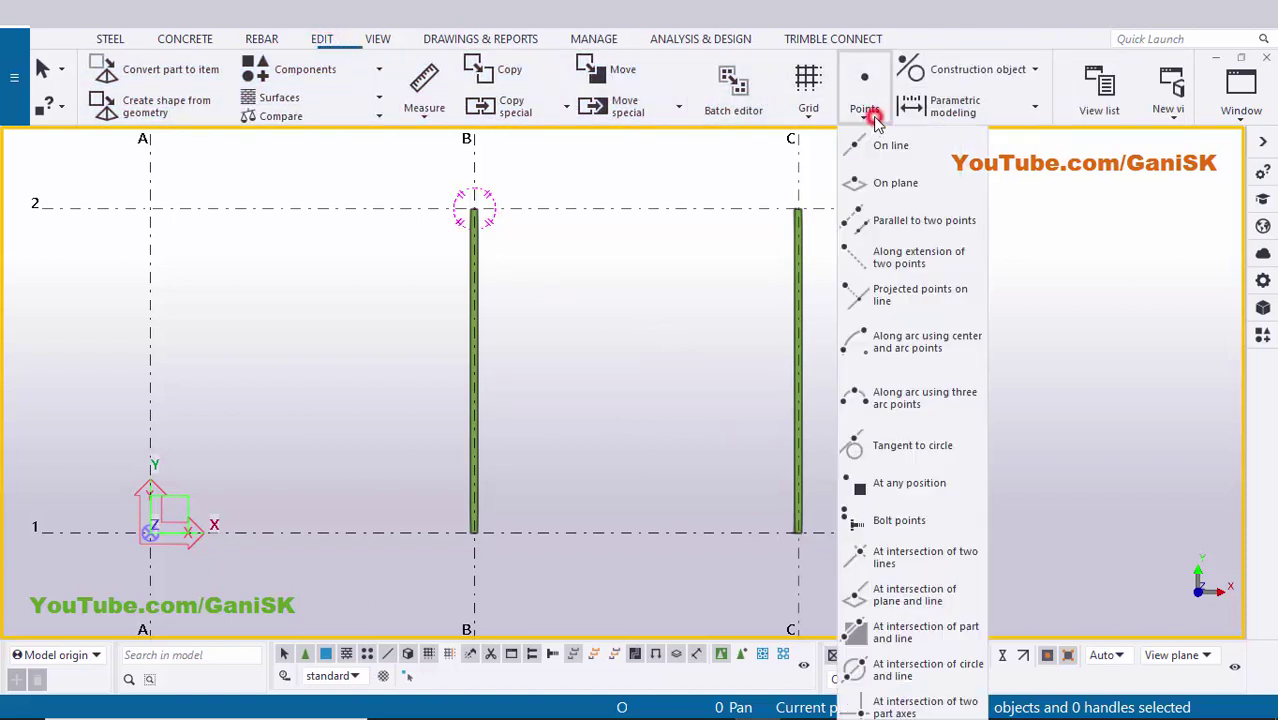
pyautogui.click(889, 147)
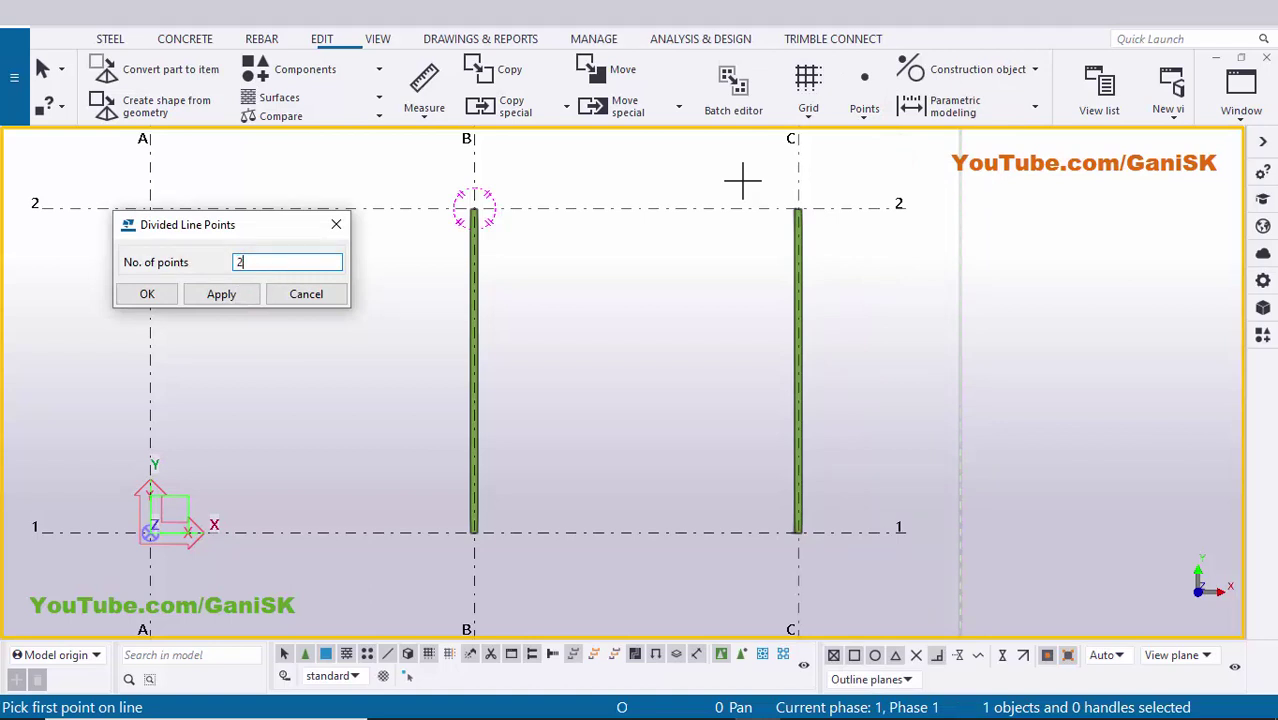
pyautogui.click(155, 293)
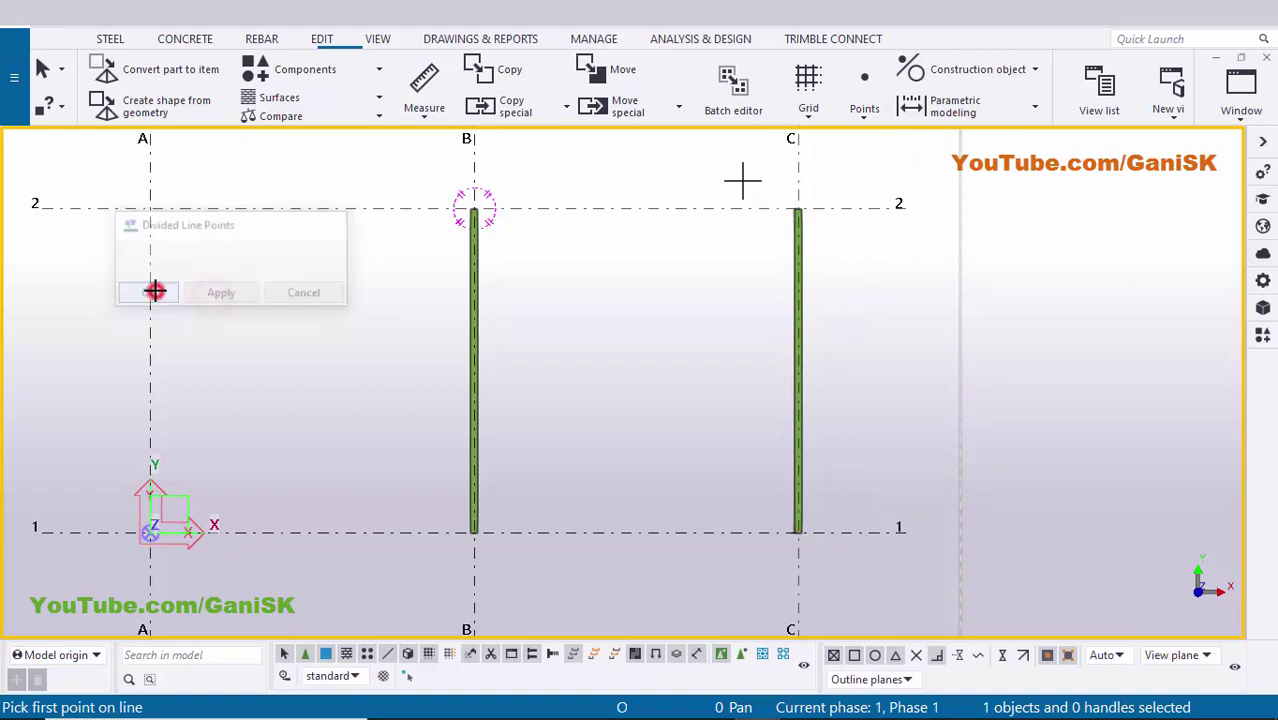
pyautogui.moveTo(585, 394); pyautogui.dragTo(508, 440, button='middle')
pyautogui.scroll(1, 459, 420)
pyautogui.scroll(1, 499, 378)
pyautogui.click(441, 438)
pyautogui.scroll(-2, 499, 414)
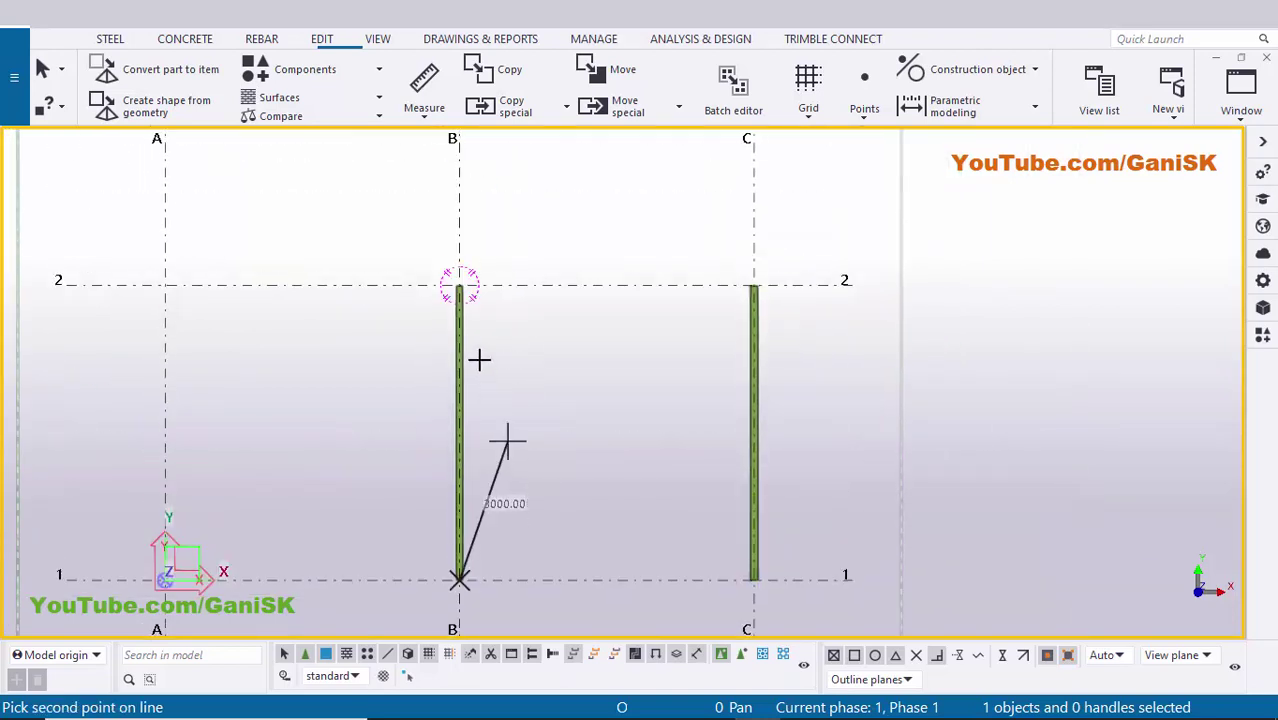
pyautogui.click(459, 287)
pyautogui.rightClick(540, 330)
pyautogui.click(569, 341)
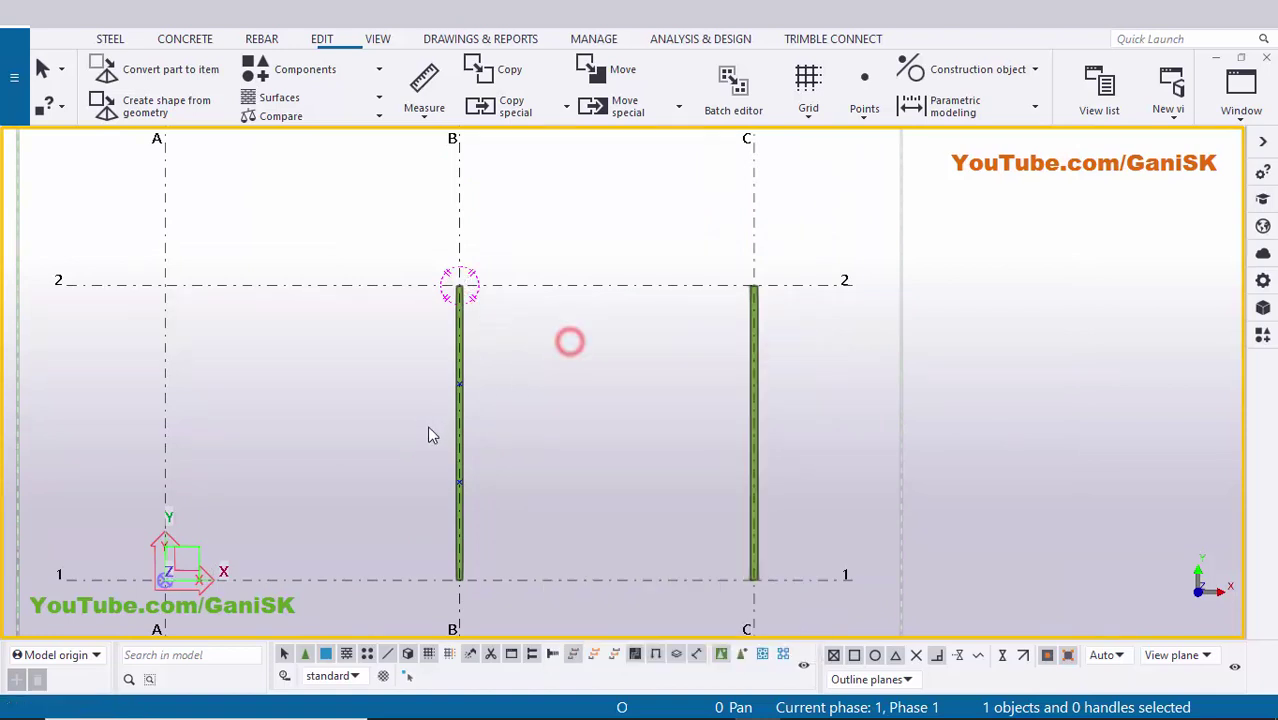
# Add 2 dividing points on line along the gridline C beam between gridlines 1 and 2.
pyautogui.scroll(3, 467, 394)
pyautogui.scroll(-2, 469, 474)
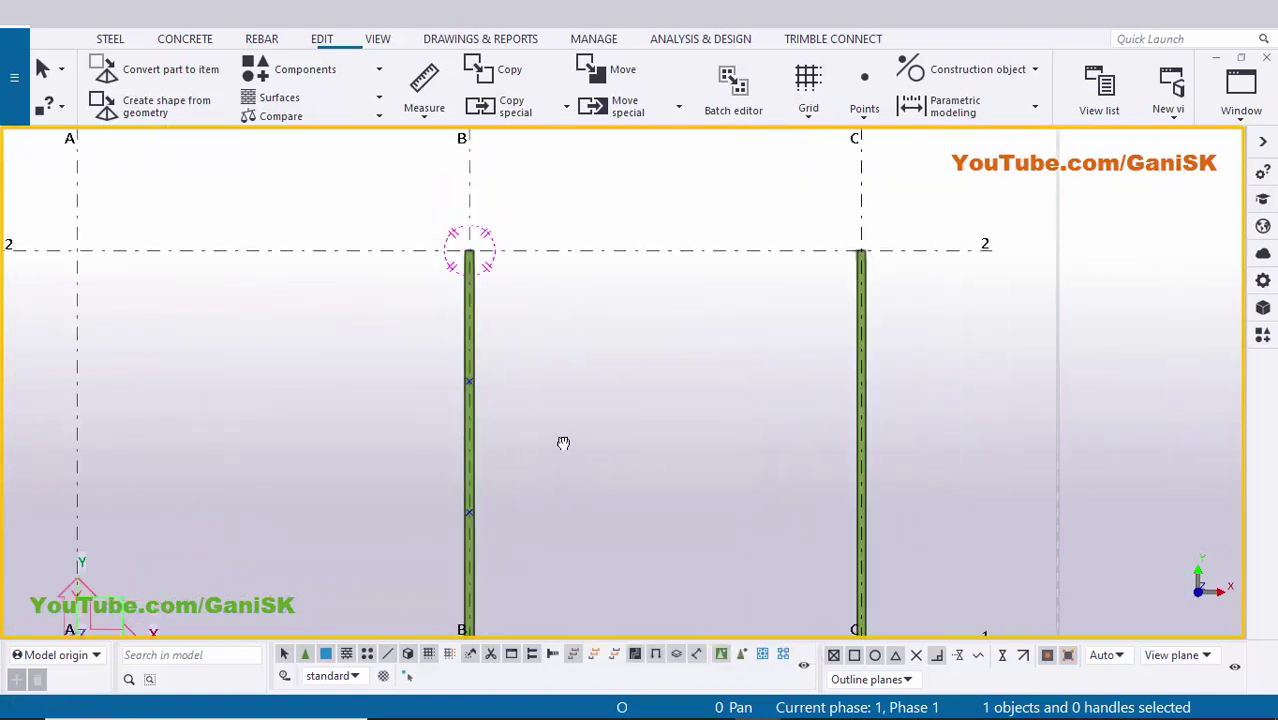
pyautogui.moveTo(563, 443); pyautogui.dragTo(456, 412, button='middle')
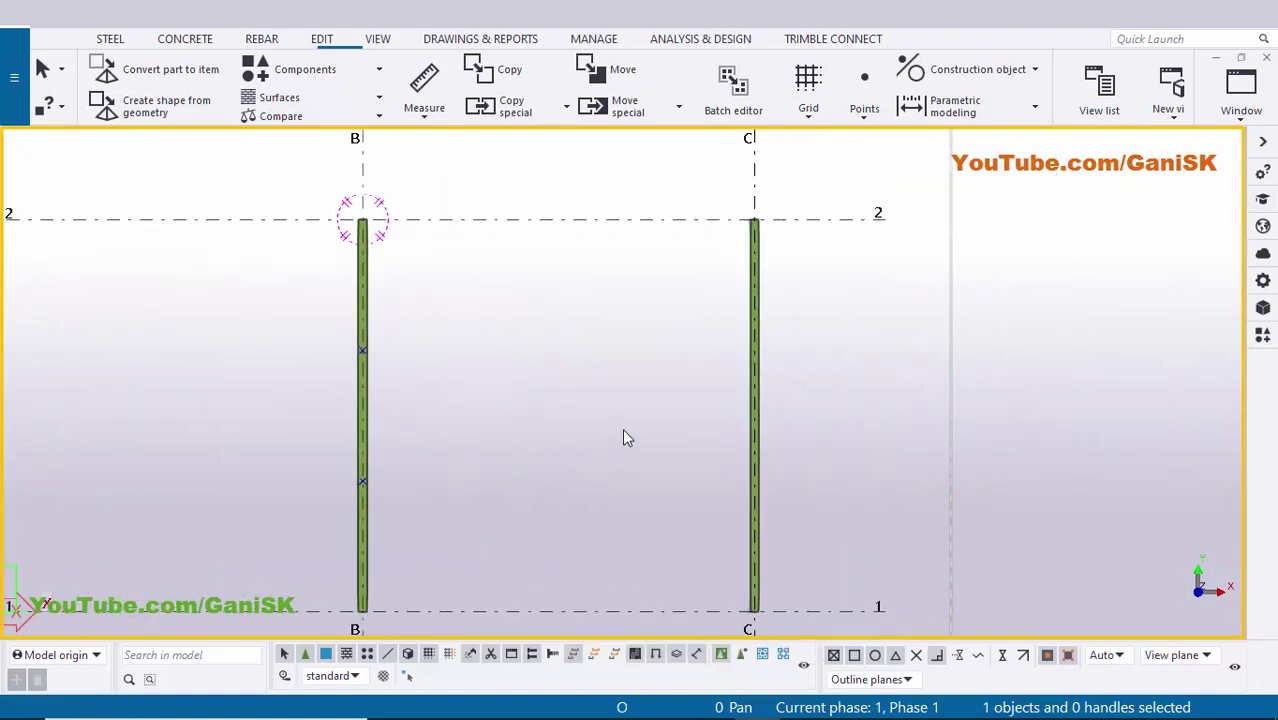
pyautogui.click(864, 112)
pyautogui.click(895, 148)
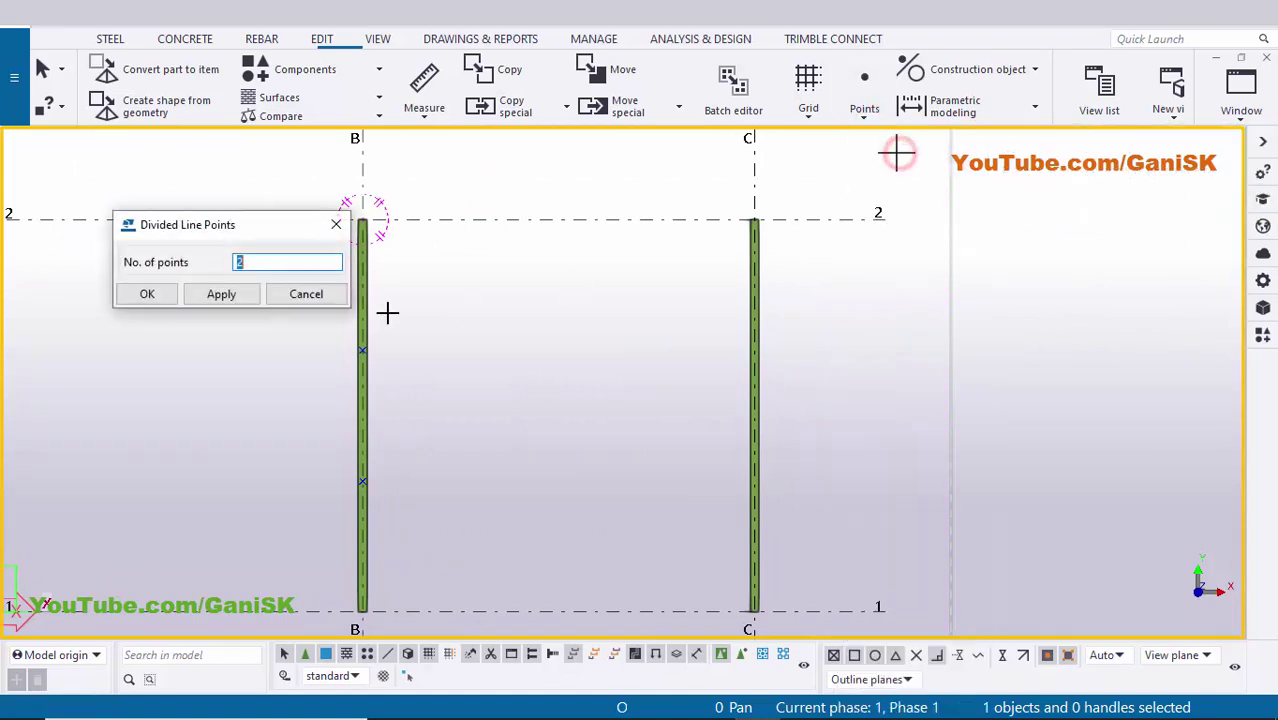
pyautogui.click(221, 294)
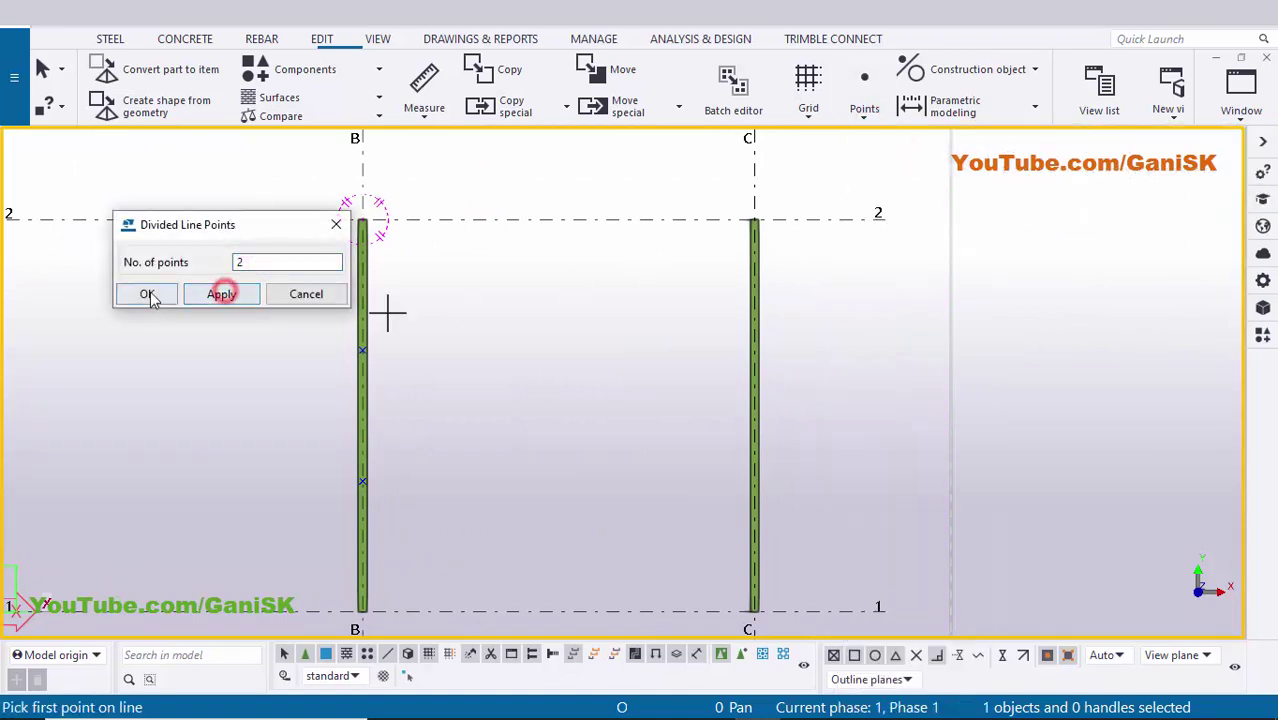
pyautogui.click(147, 294)
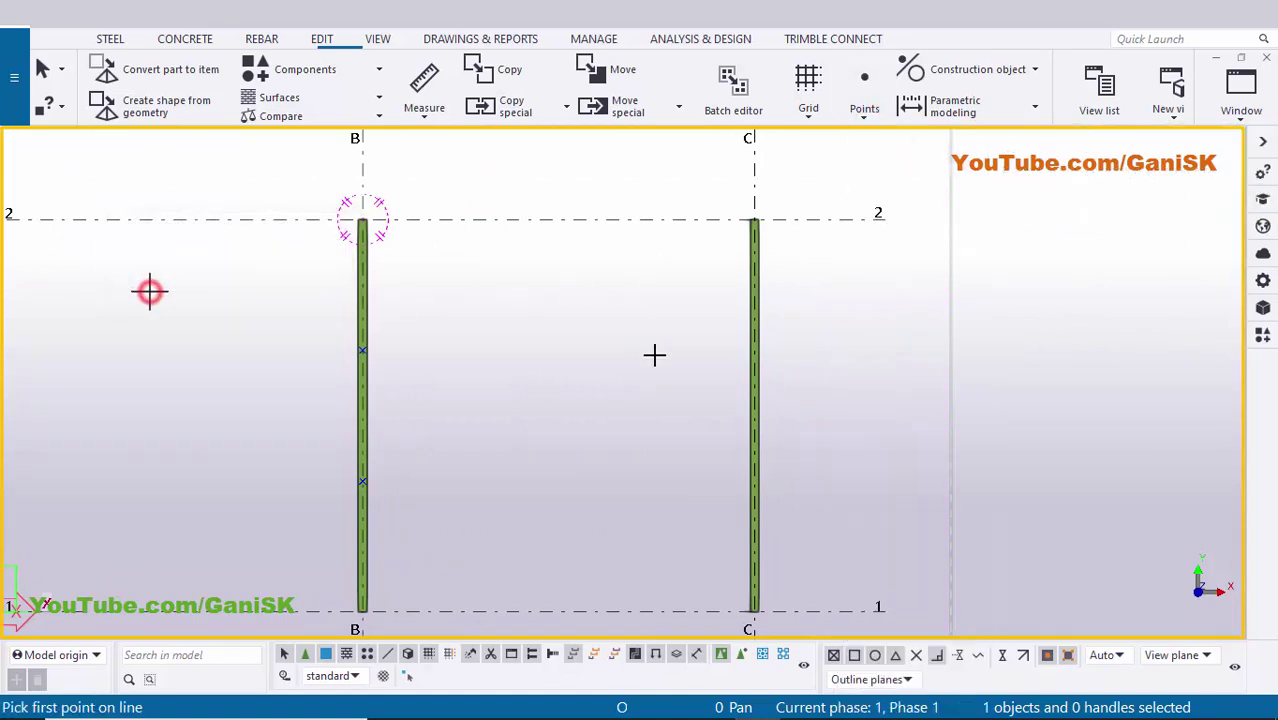
pyautogui.click(758, 558)
pyautogui.click(782, 362)
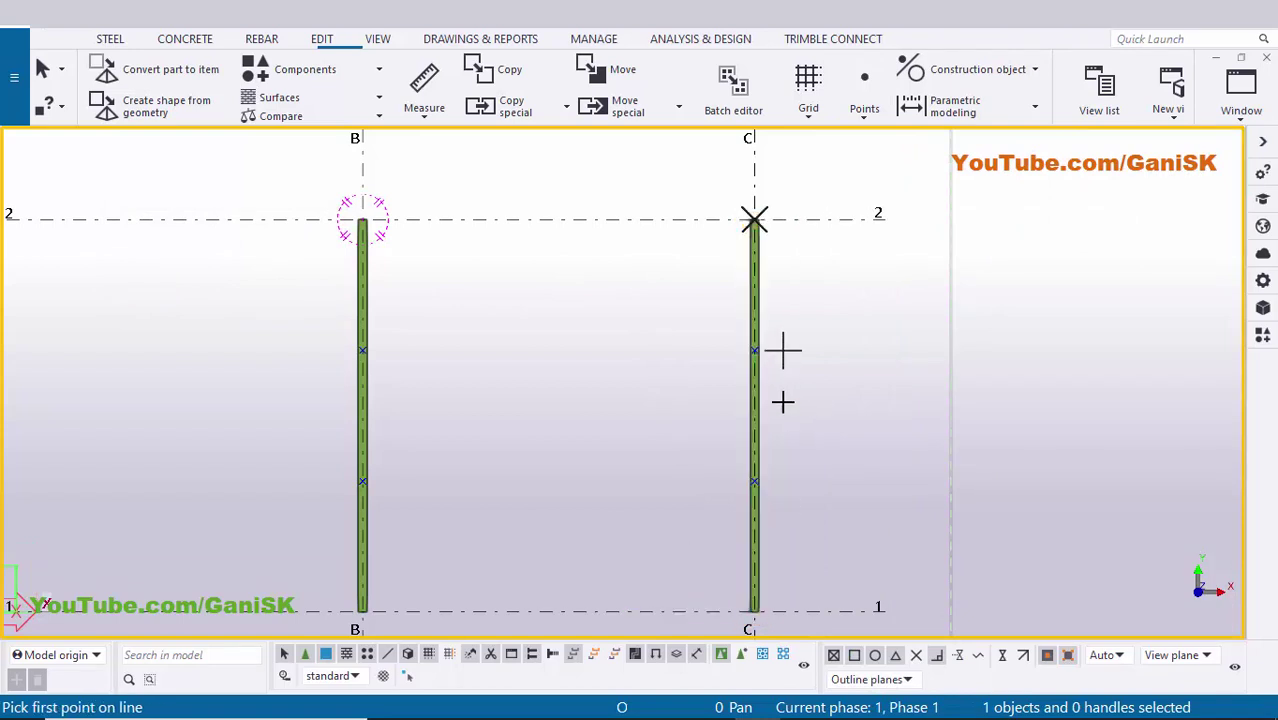
pyautogui.rightClick(617, 296)
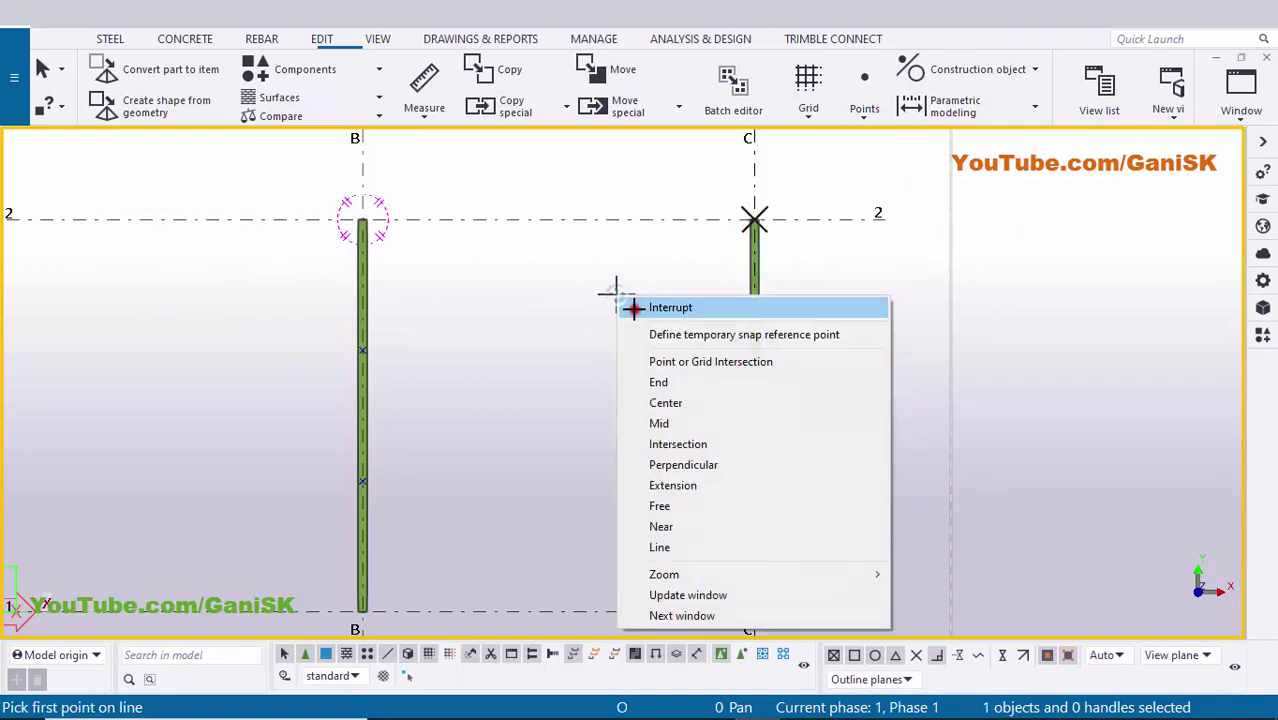
pyautogui.click(634, 309)
# Create a steel cross beam between the gridline B and C beams at the dividing points nearest gridline 1.
pyautogui.moveTo(558, 310); pyautogui.dragTo(536, 234, button='middle')
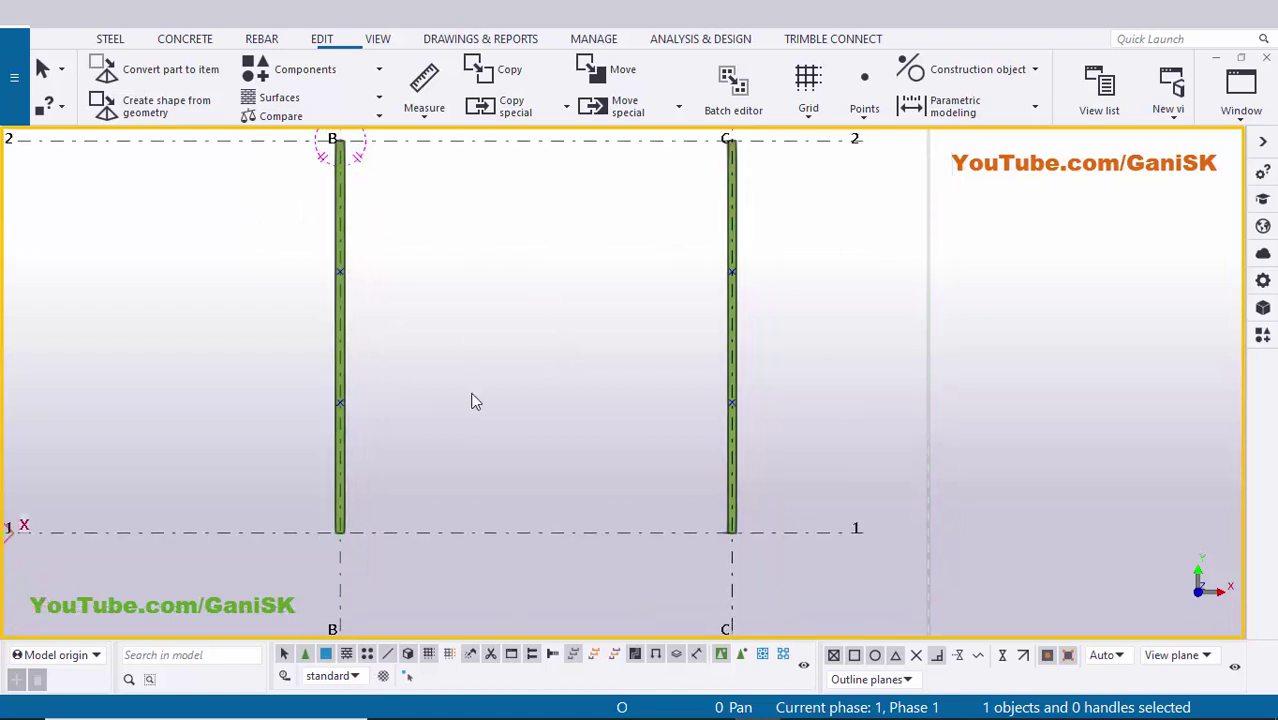
pyautogui.click(112, 42)
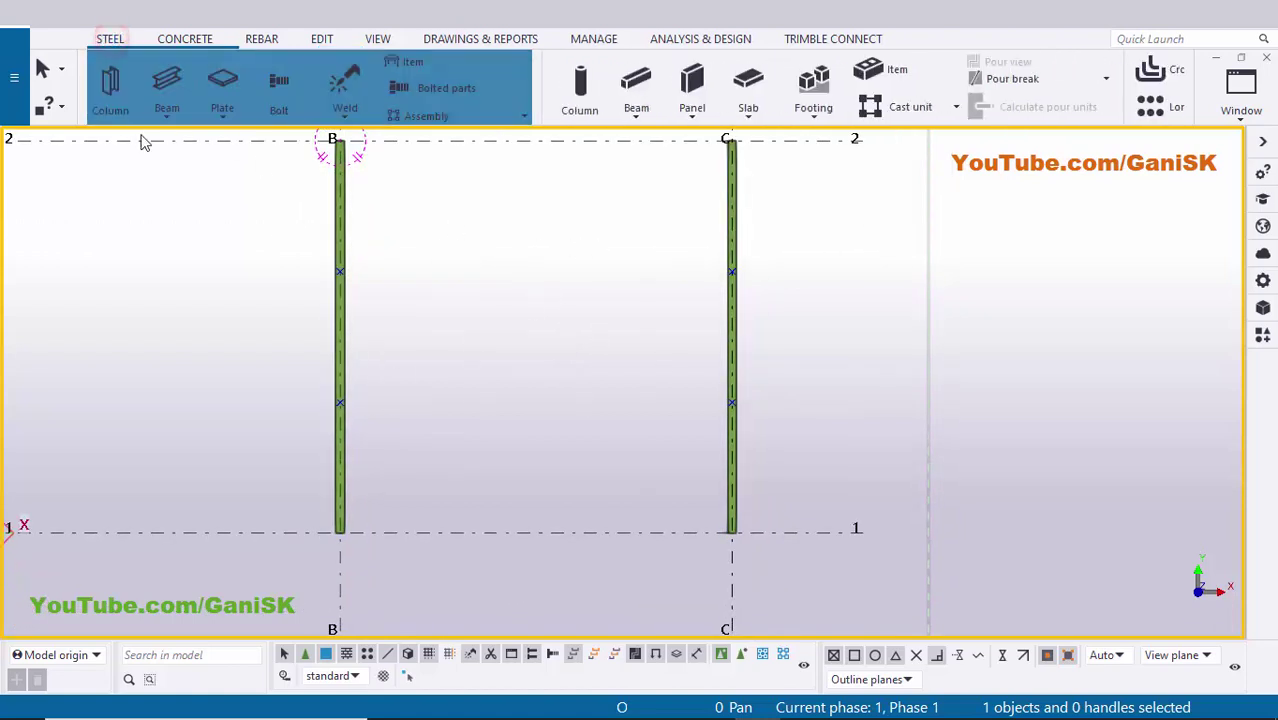
pyautogui.click(172, 90)
pyautogui.scroll(1, 250, 363)
pyautogui.click(357, 408)
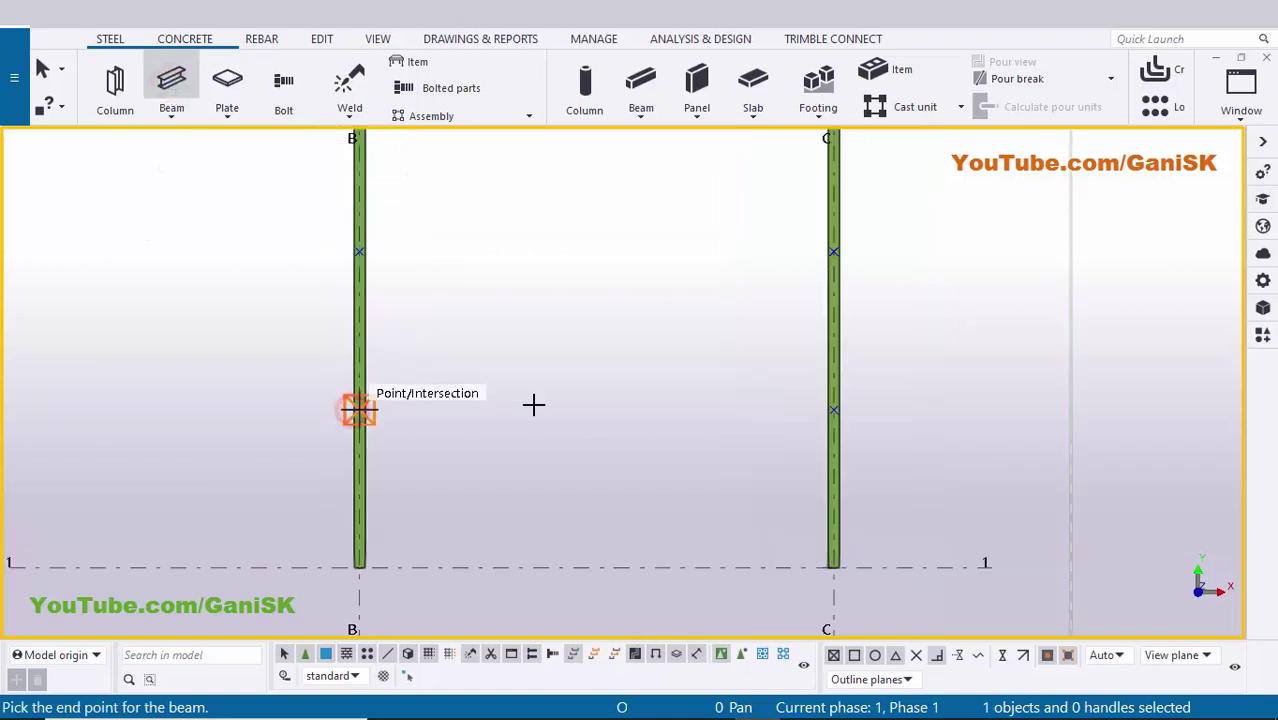
pyautogui.click(826, 408)
pyautogui.rightClick(613, 257)
pyautogui.click(645, 268)
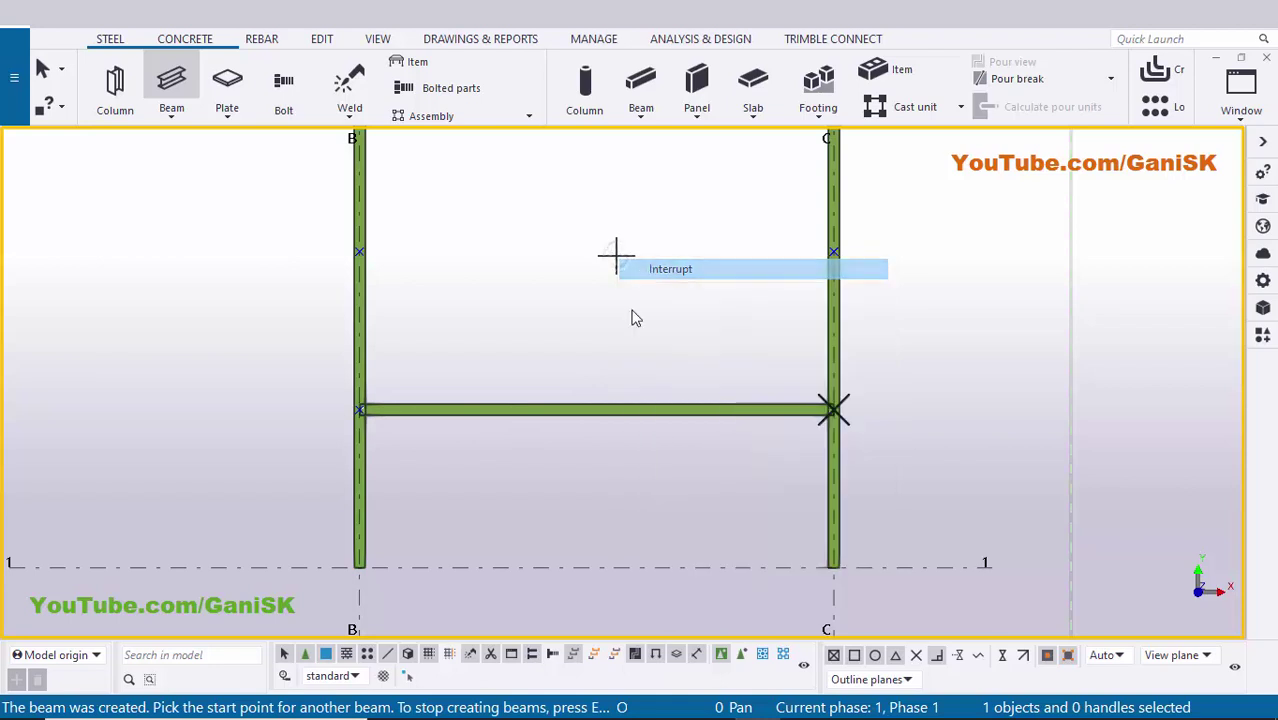
# Change the profile of the cross beam nearest gridline 1 to ISMB250 from the ISMB profile catalog.
pyautogui.doubleClick(541, 410)
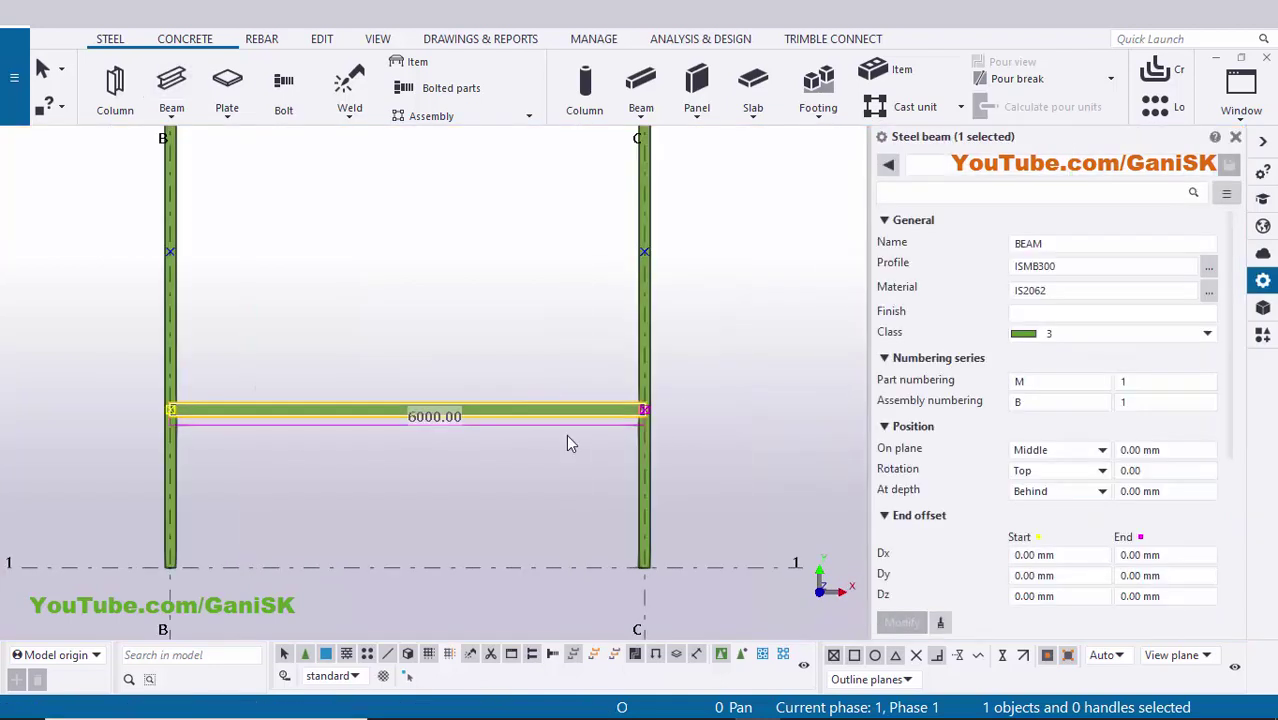
pyautogui.click(1058, 265)
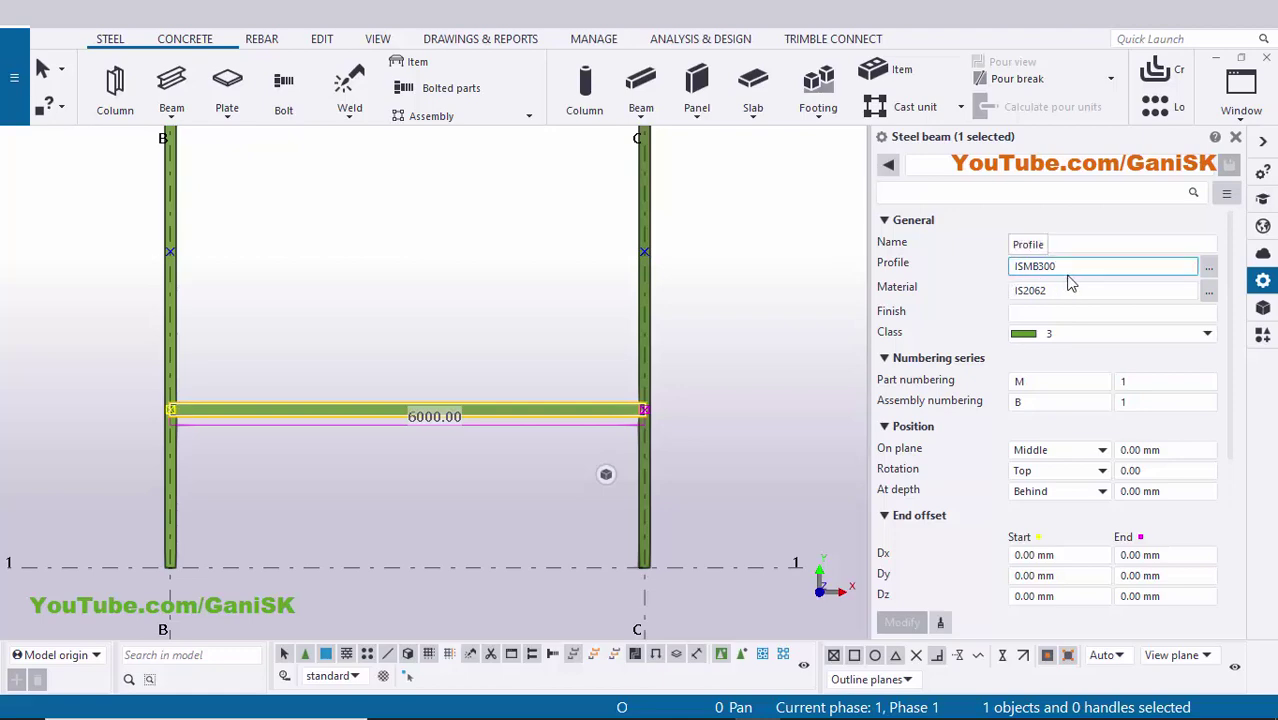
pyautogui.click(1208, 267)
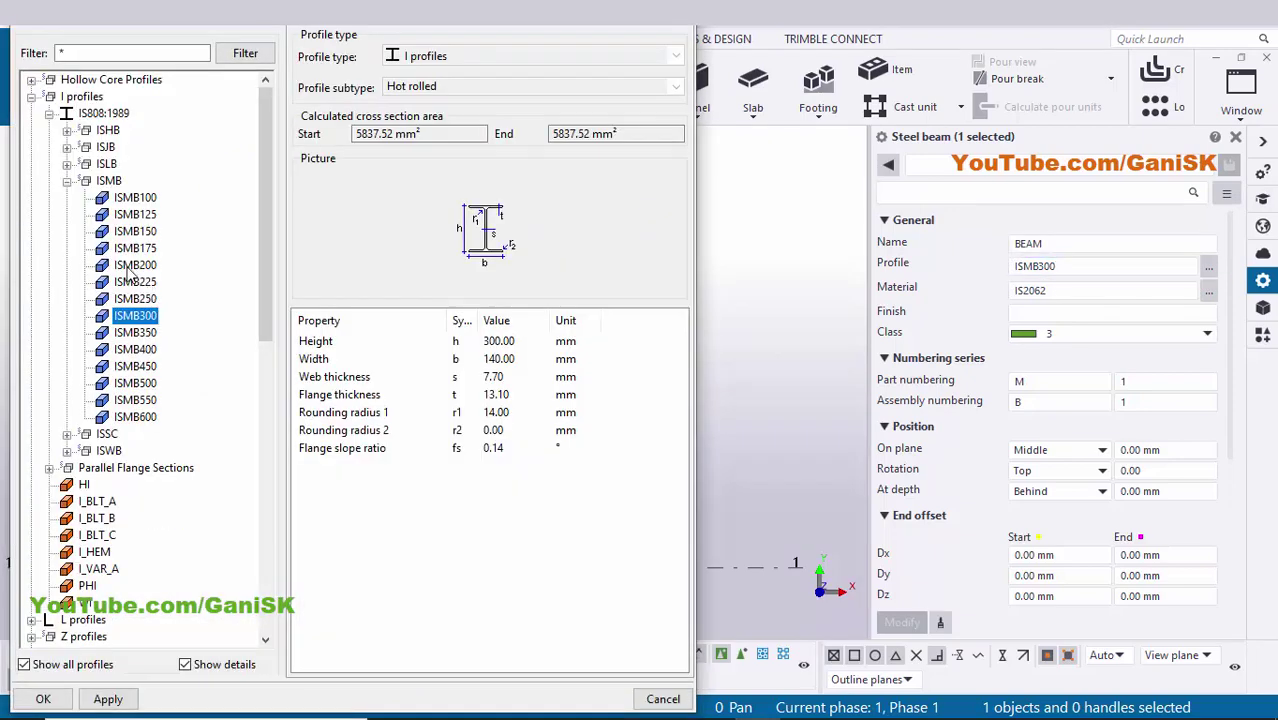
pyautogui.click(130, 299)
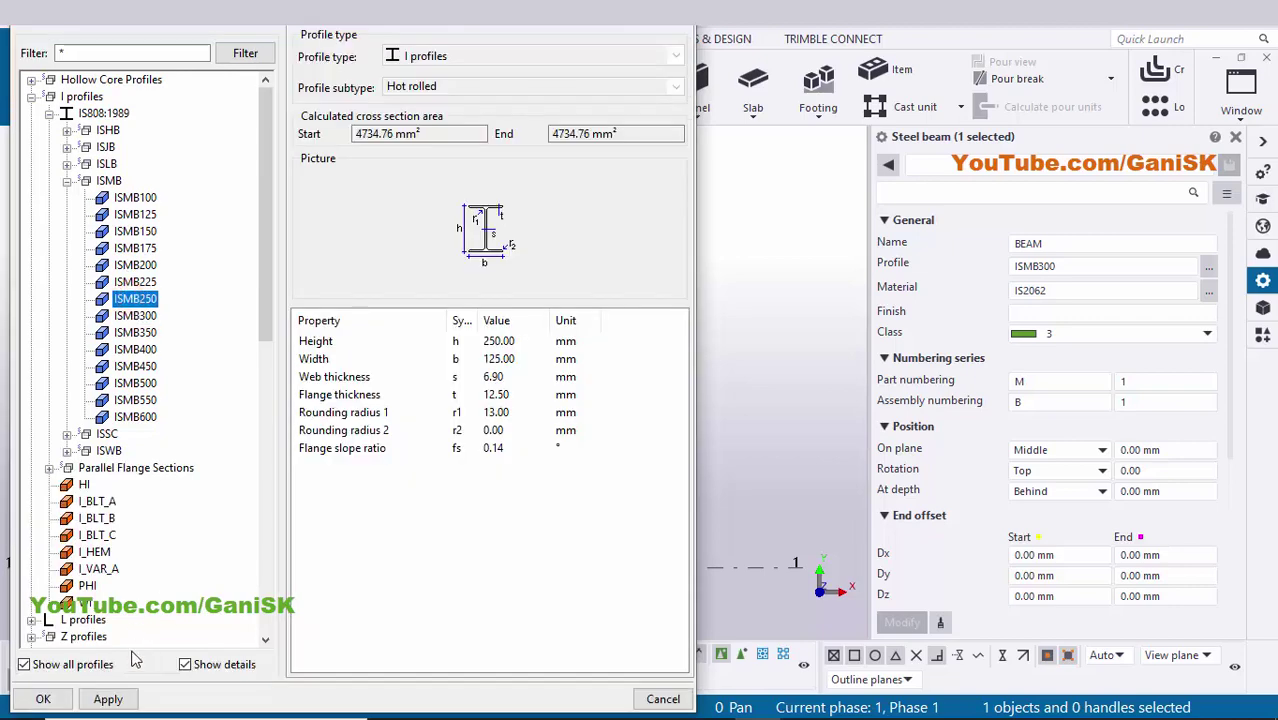
pyautogui.click(108, 699)
pyautogui.click(43, 699)
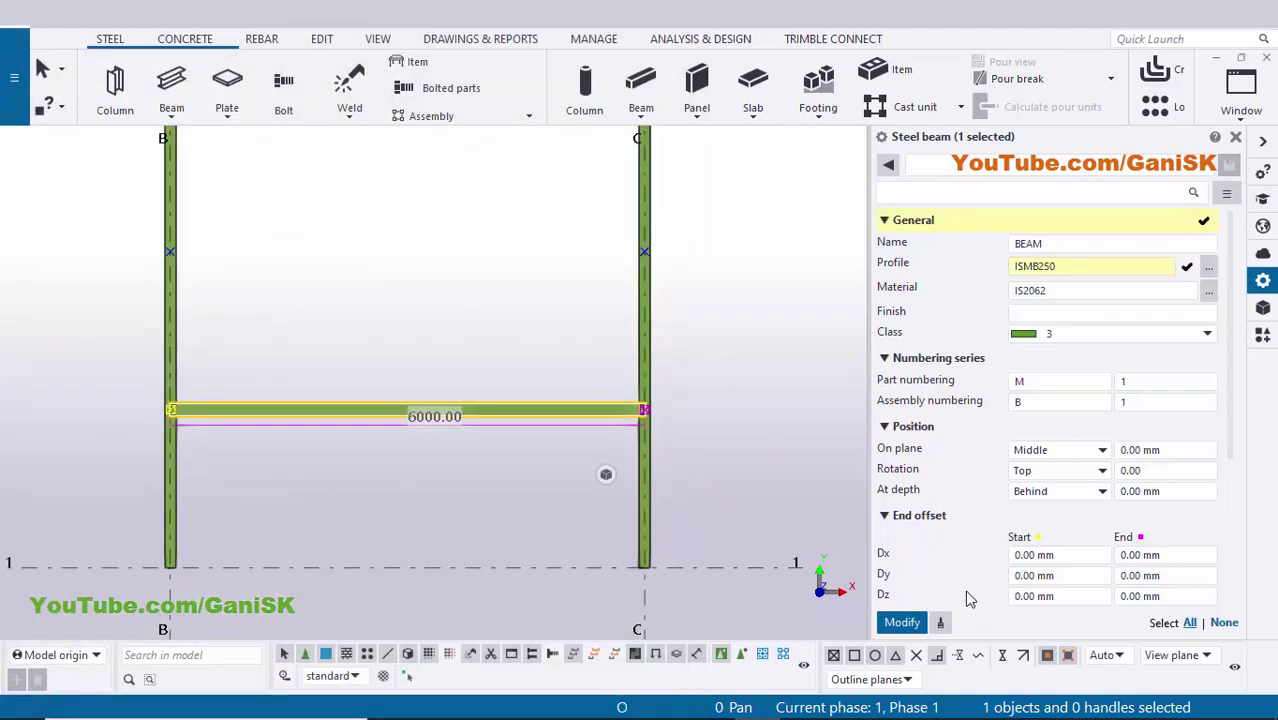
pyautogui.click(912, 623)
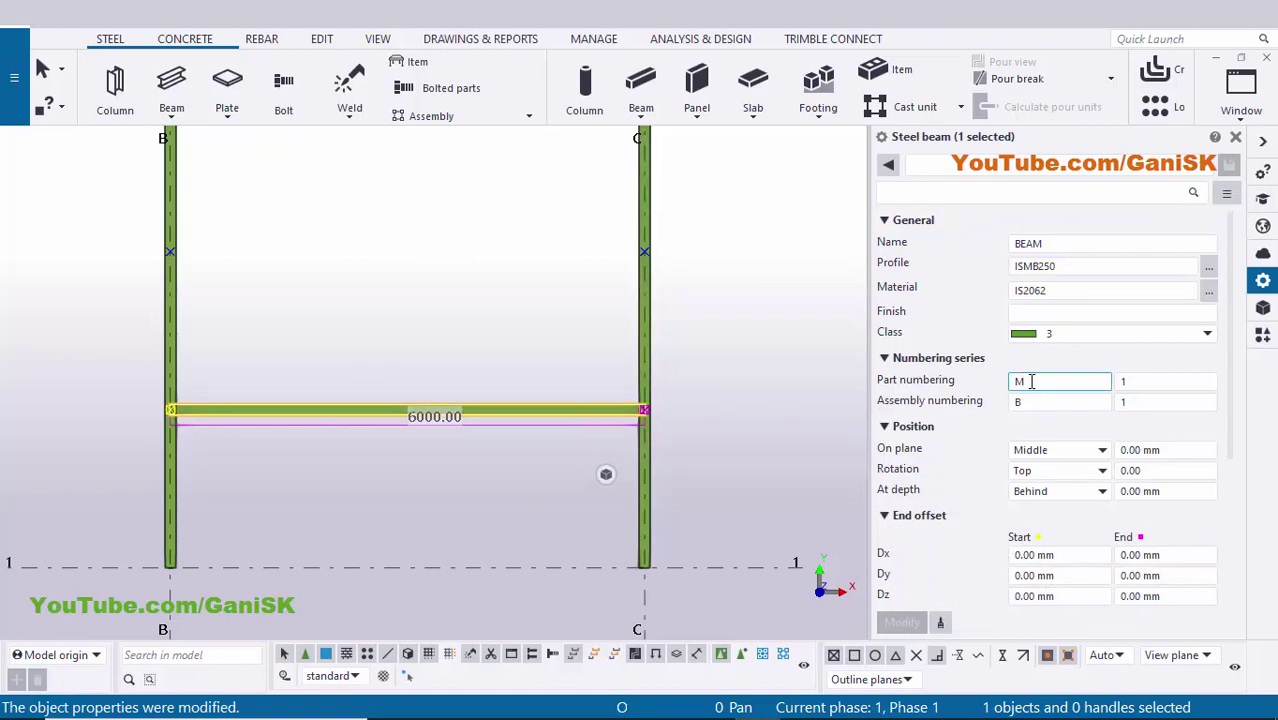
# Set the cross beam's part numbering prefix to p and apply the modification.
pyautogui.moveTo(1043, 383); pyautogui.dragTo(935, 390)
pyautogui.write('p')
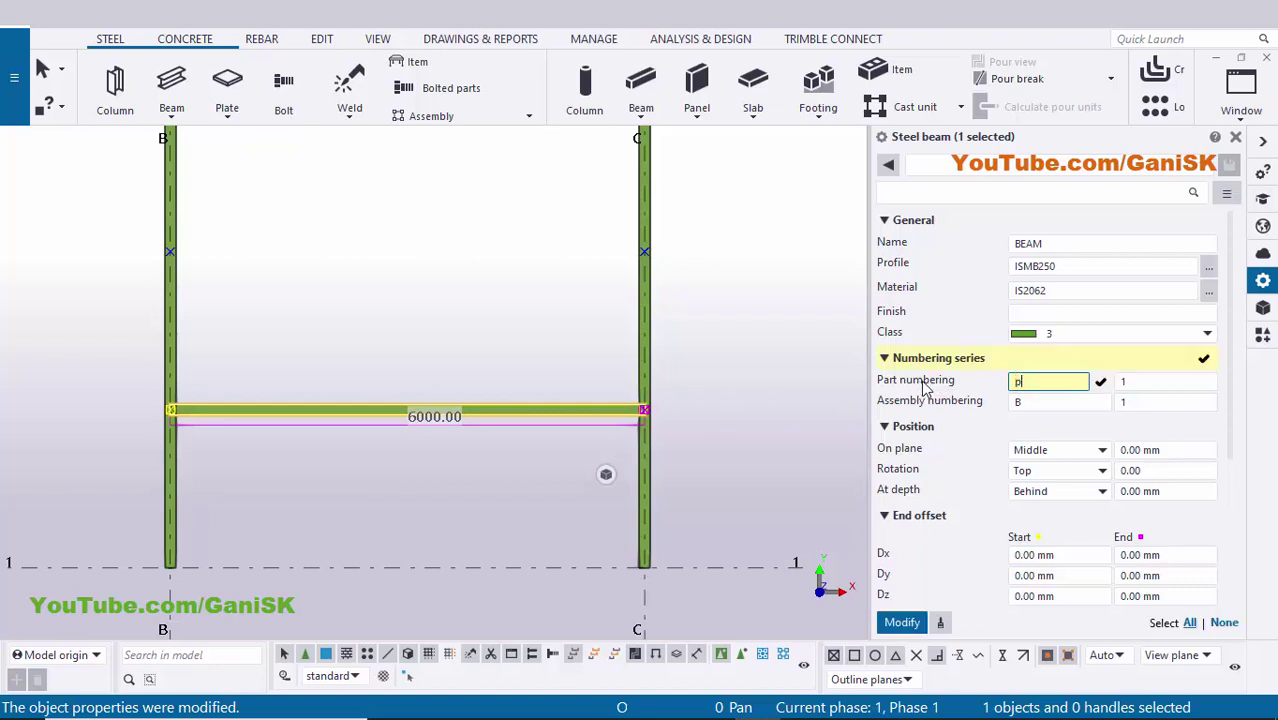
pyautogui.click(1133, 384)
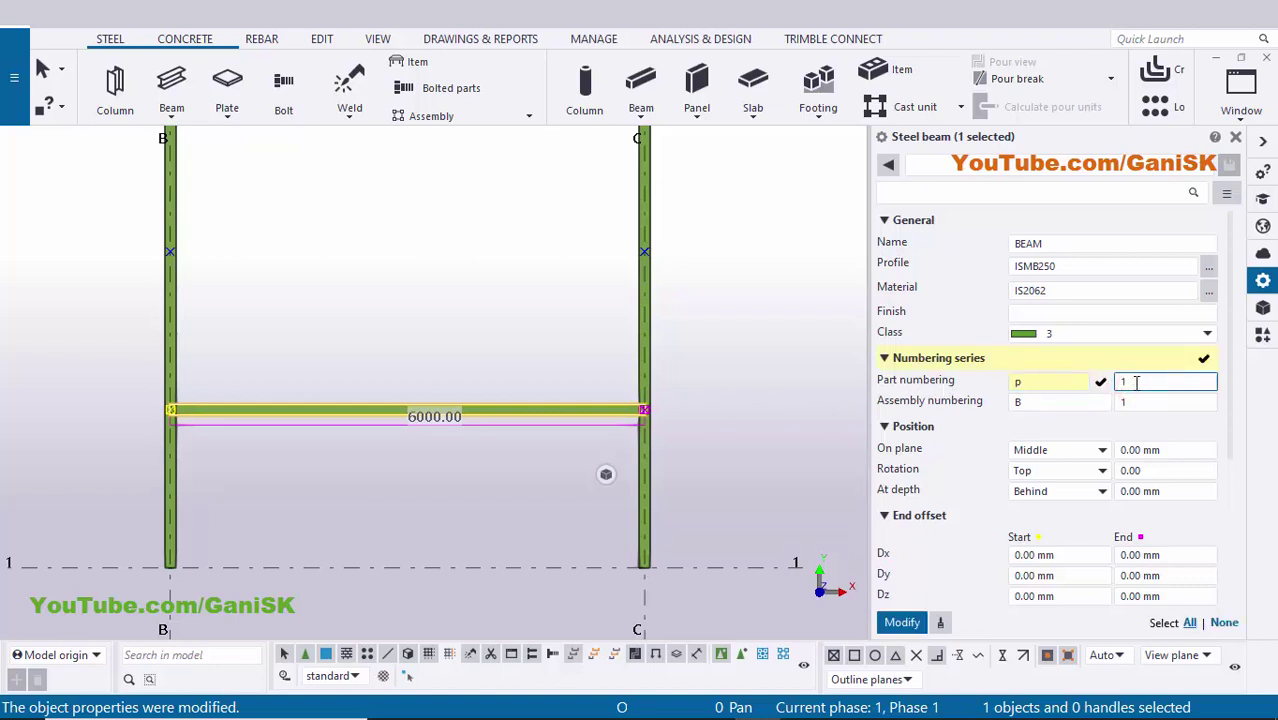
pyautogui.click(903, 621)
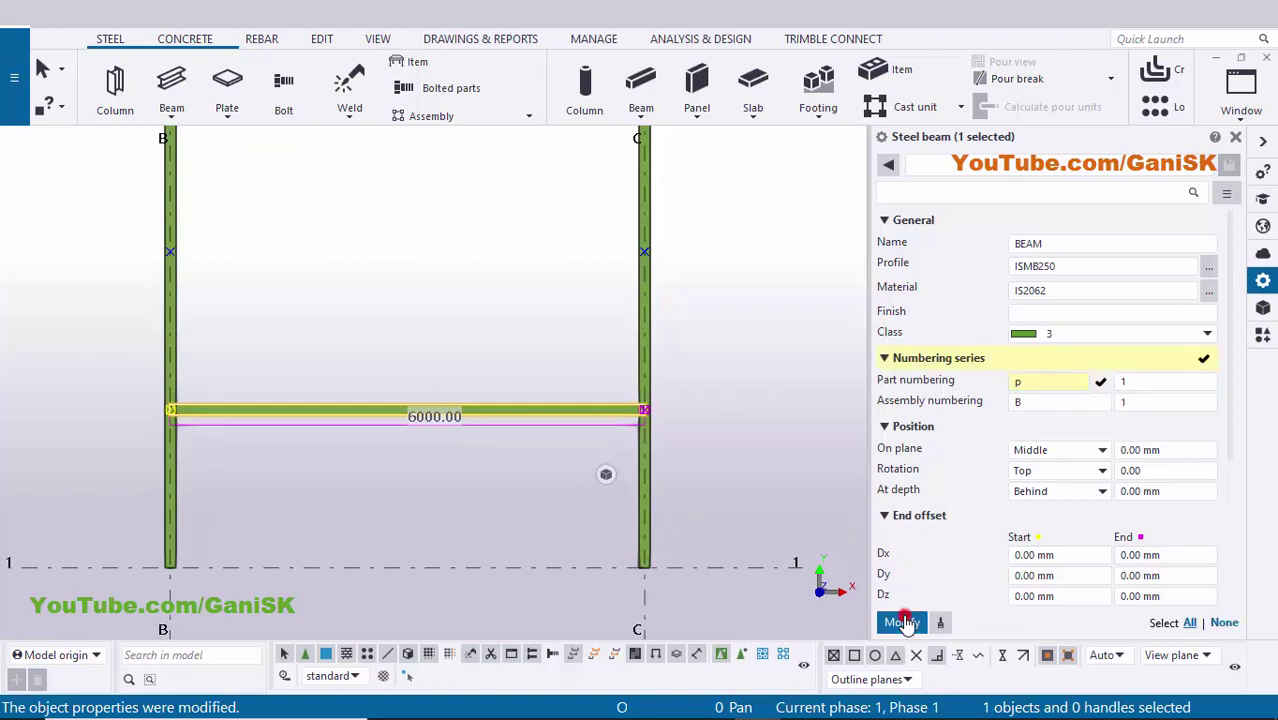
pyautogui.click(1235, 139)
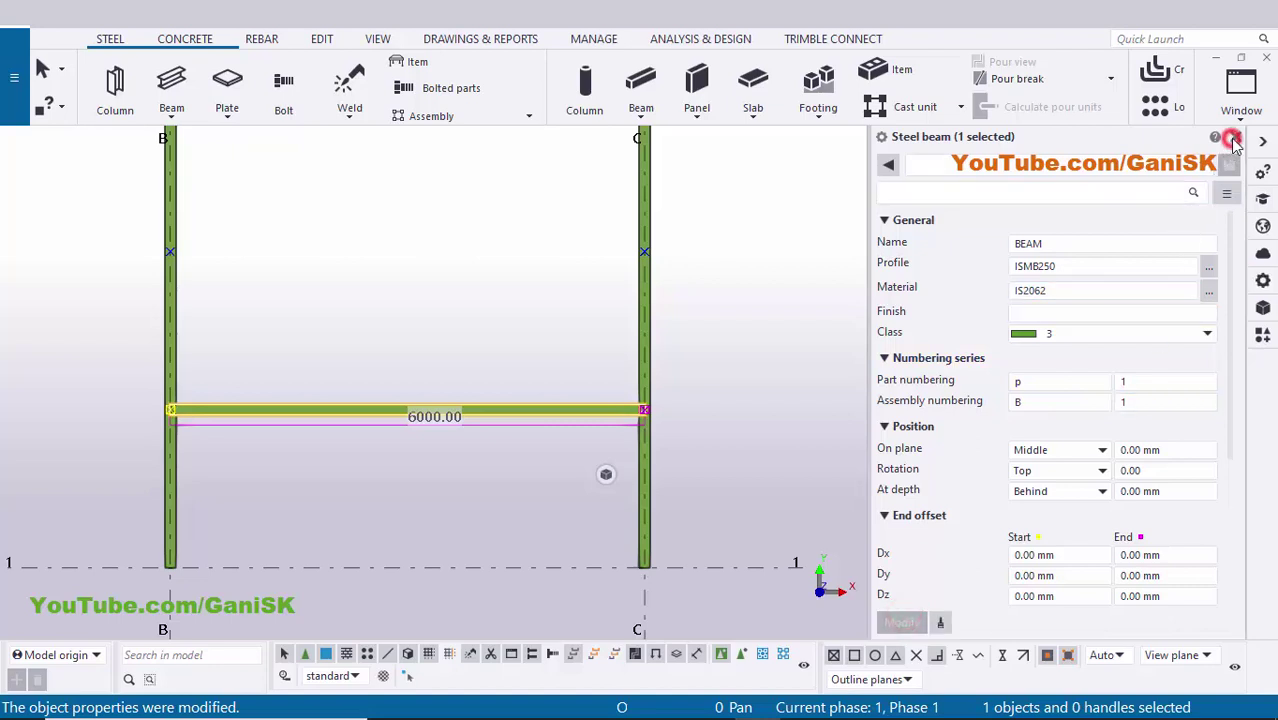
# Create a second steel cross beam from the gridline B beam to the gridline C beam at the dividing points nearest gridline 2.
pyautogui.click(663, 306)
pyautogui.moveTo(663, 308); pyautogui.dragTo(668, 479, button='middle')
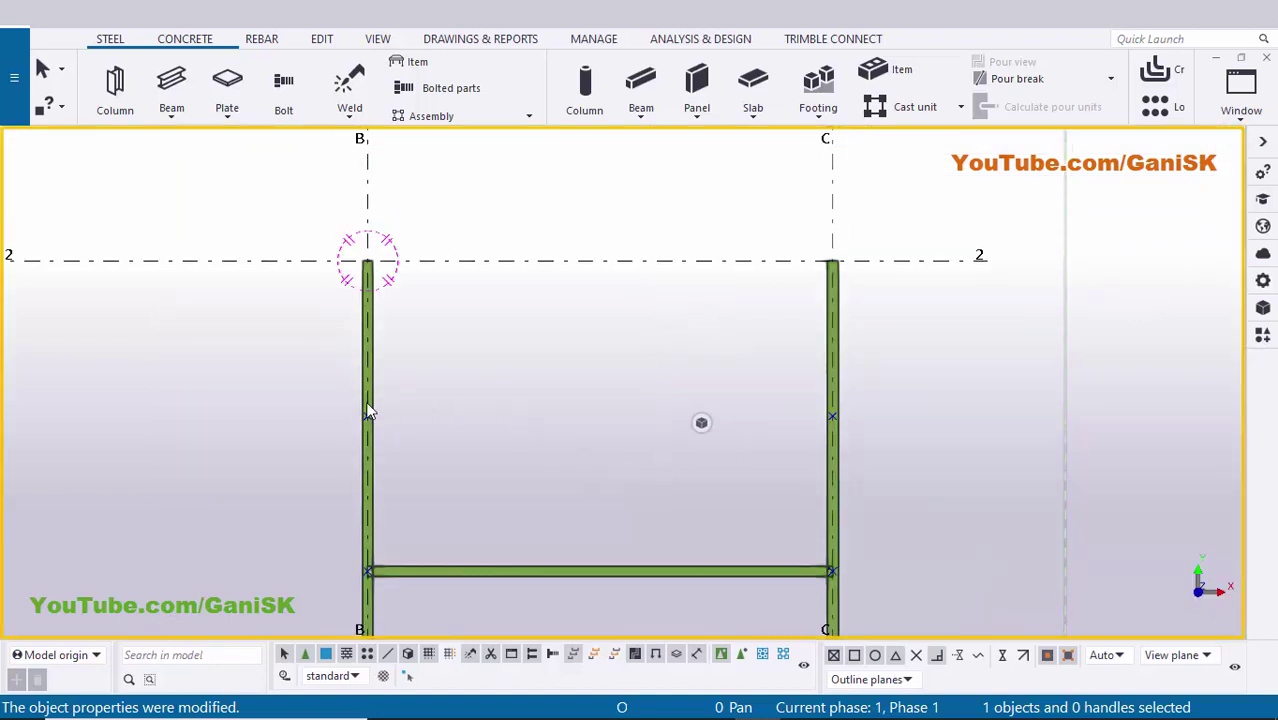
pyautogui.click(171, 80)
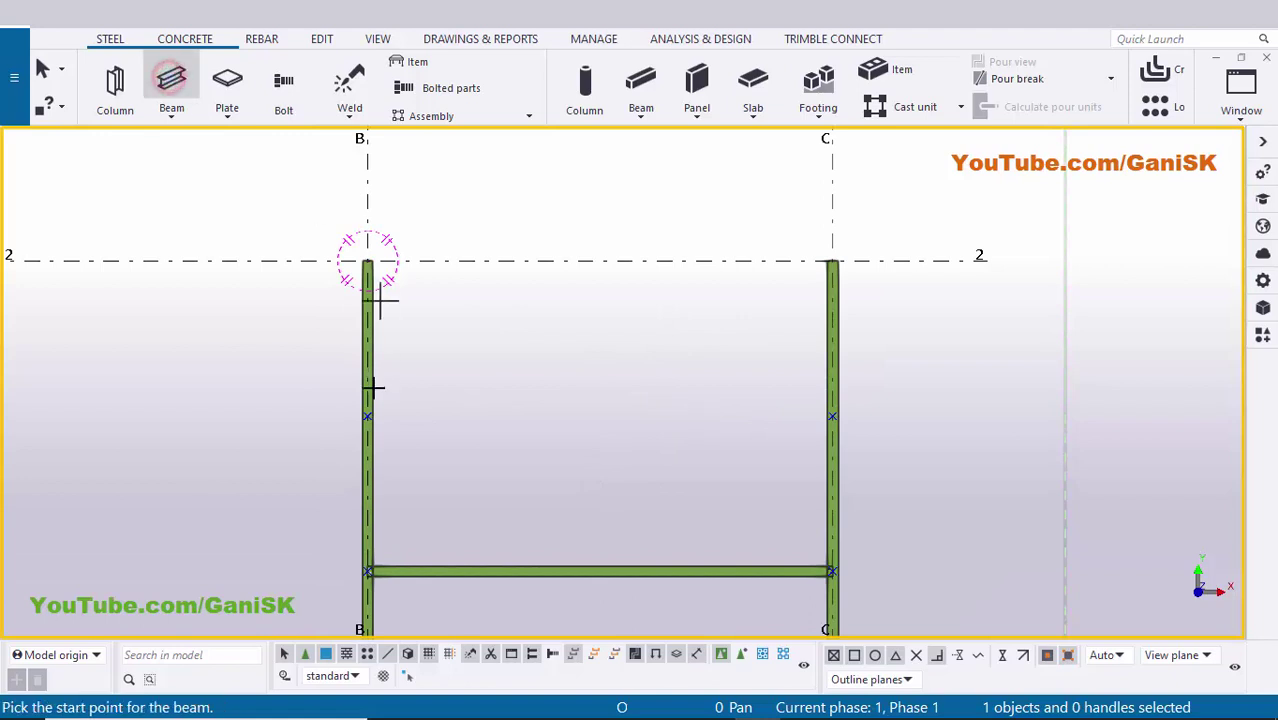
pyautogui.click(503, 403)
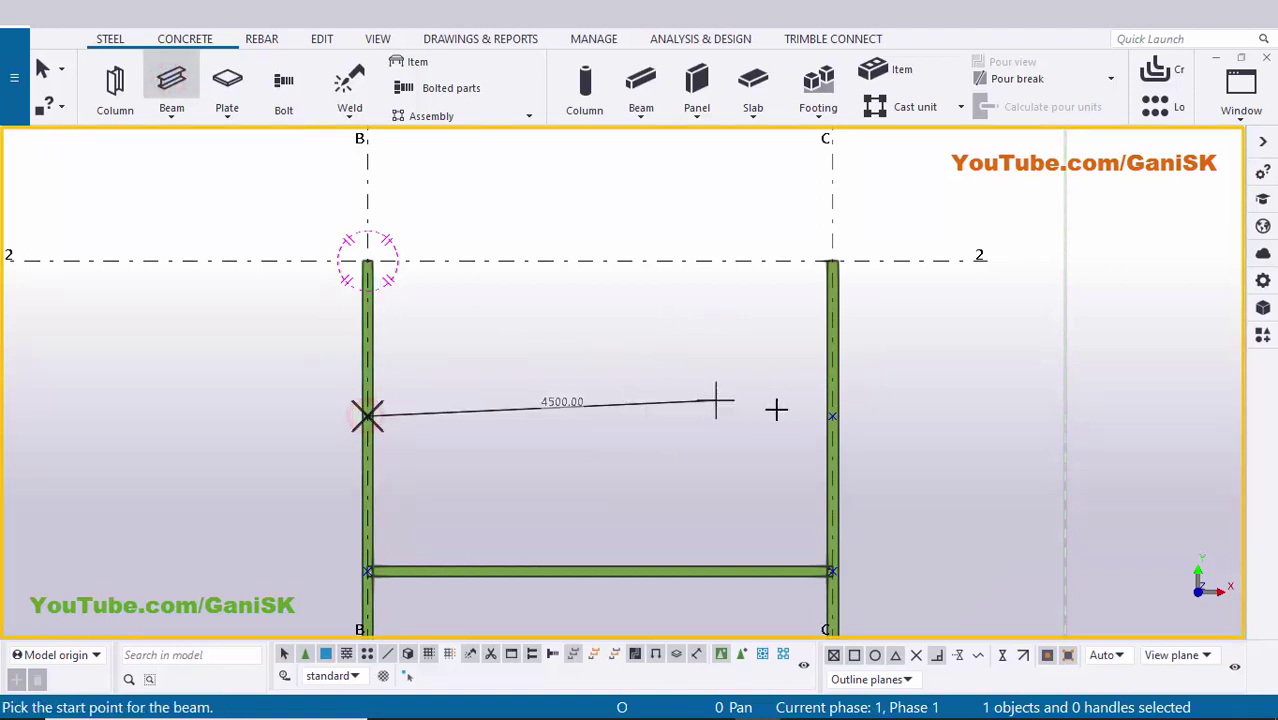
pyautogui.click(732, 435)
pyautogui.rightClick(730, 298)
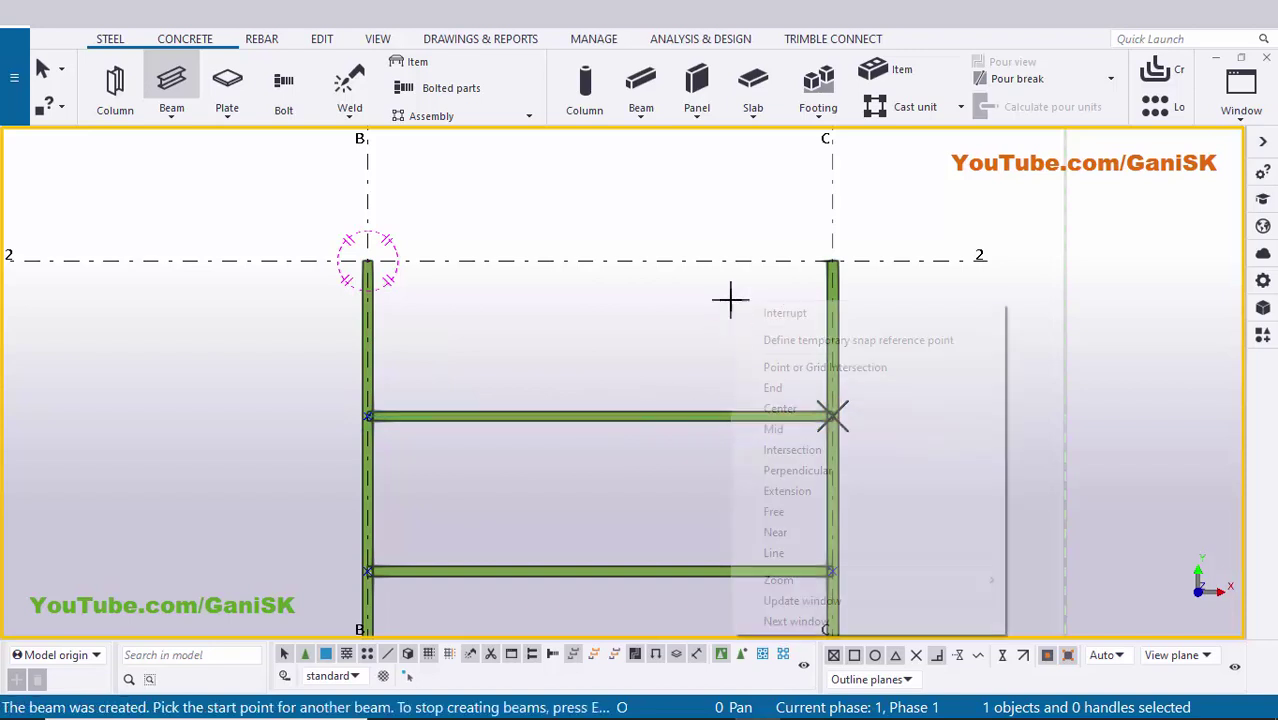
pyautogui.click(765, 311)
# Add 3 dividing points on line along the cross beam nearest gridline 2, from gridline B to gridline C.
pyautogui.scroll(3, 539, 371)
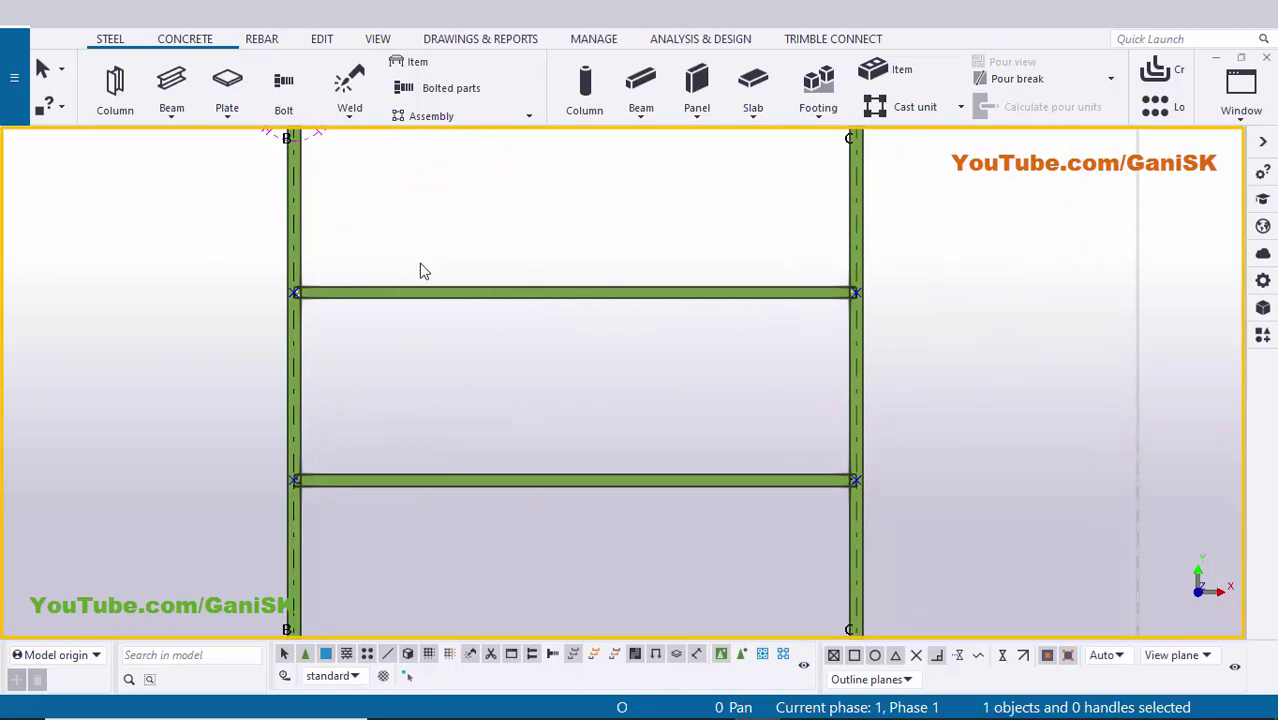
pyautogui.click(322, 40)
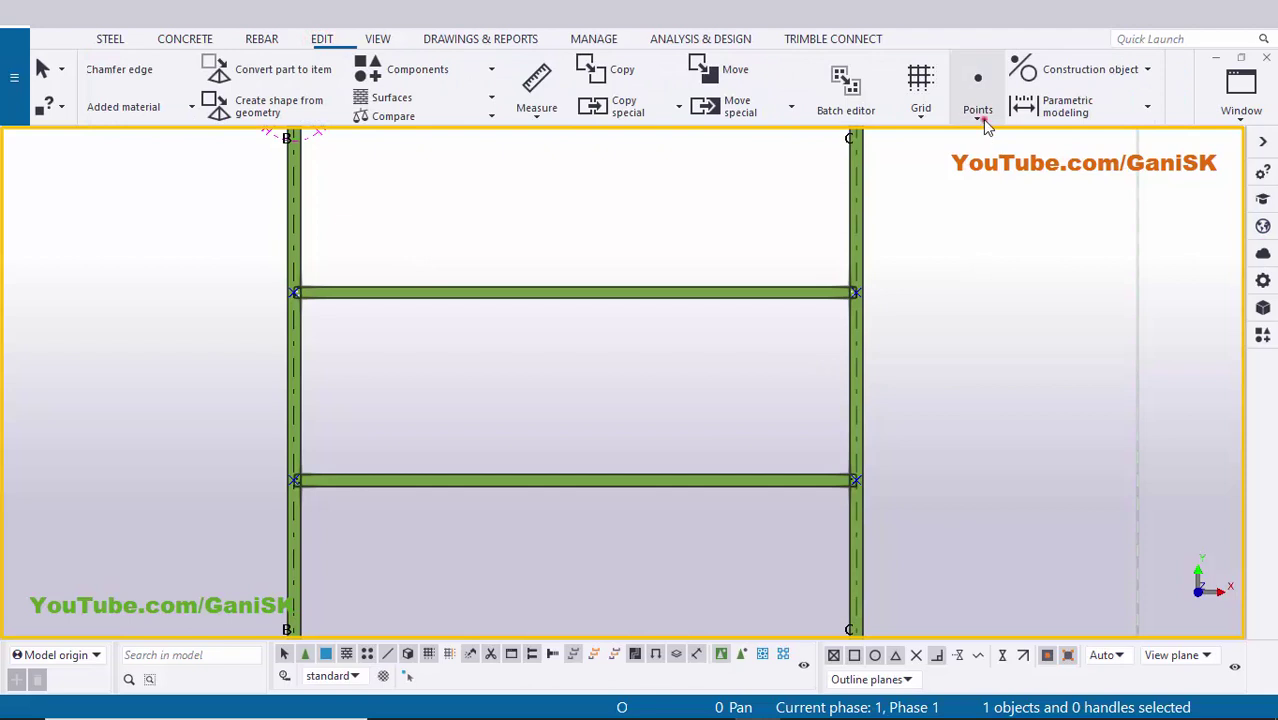
pyautogui.click(982, 119)
pyautogui.click(1020, 147)
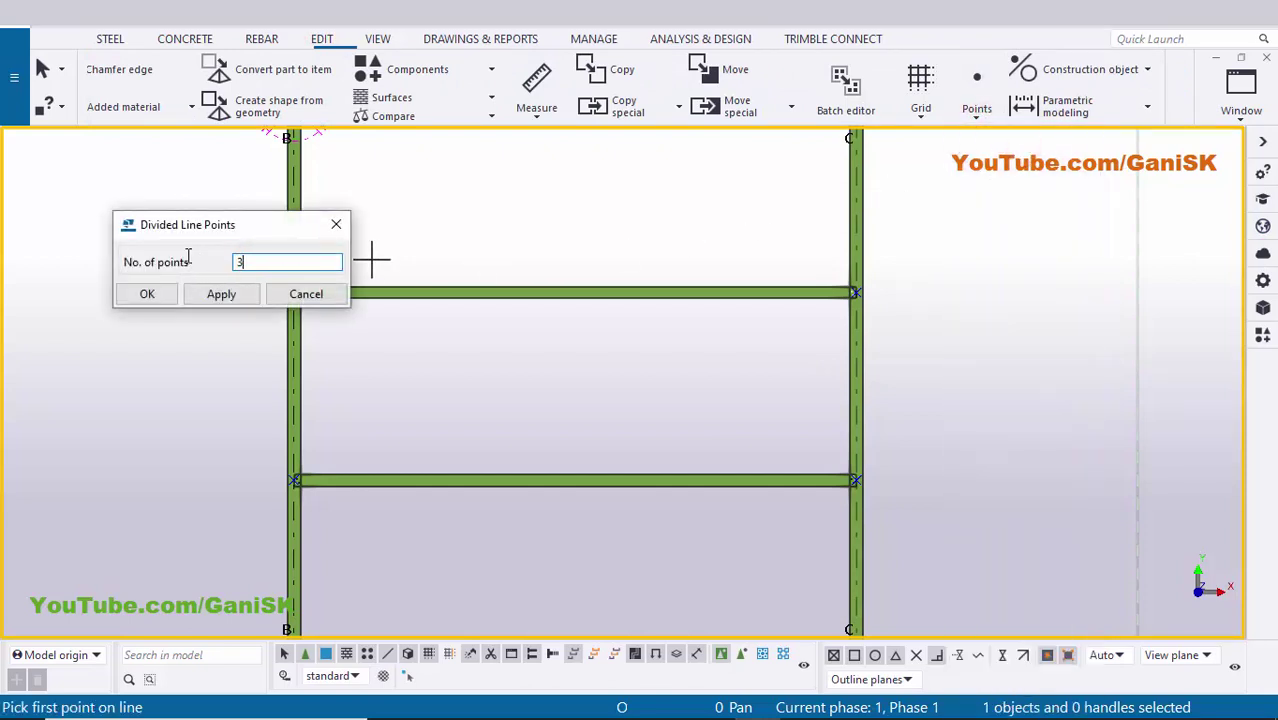
pyautogui.write('3')
pyautogui.click(214, 292)
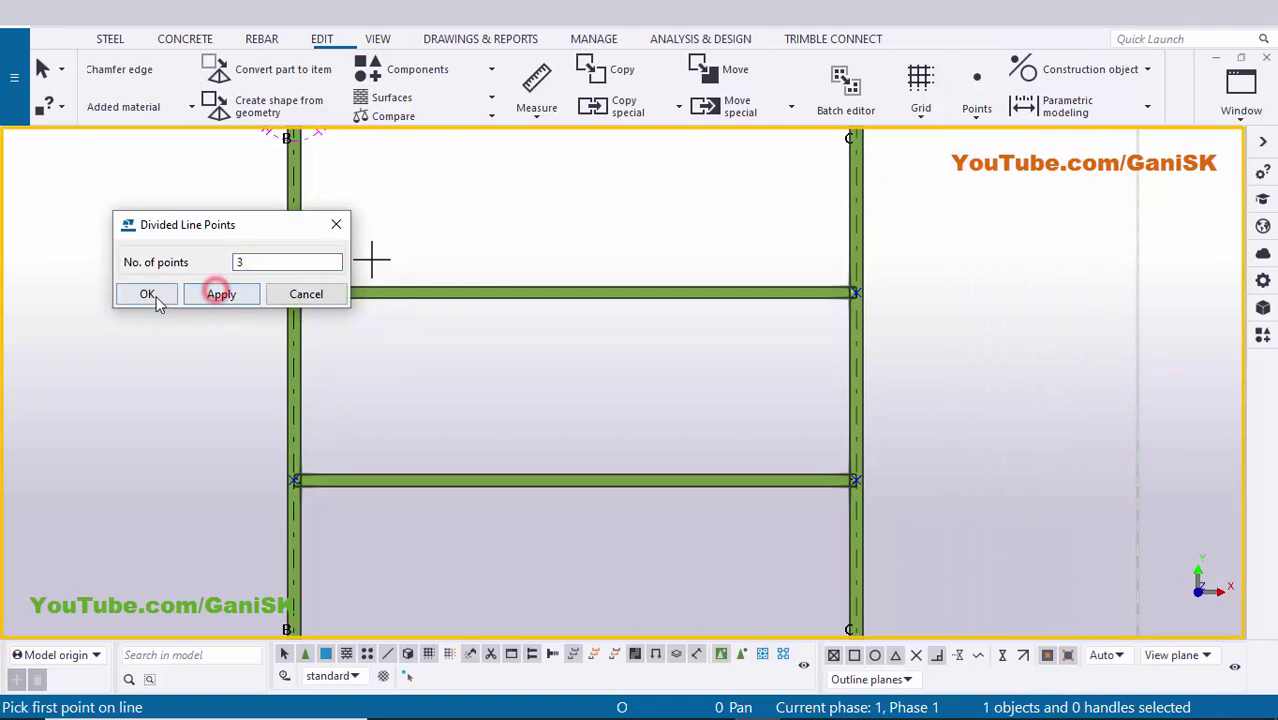
pyautogui.click(150, 296)
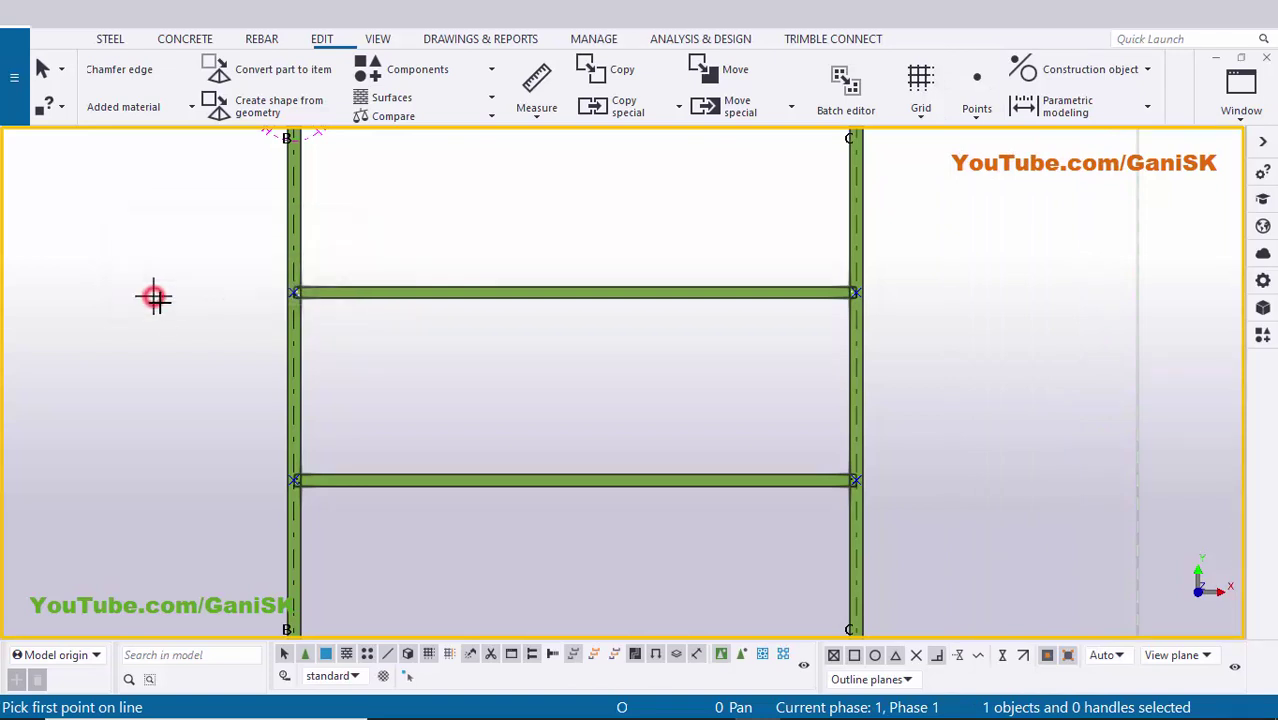
pyautogui.click(291, 292)
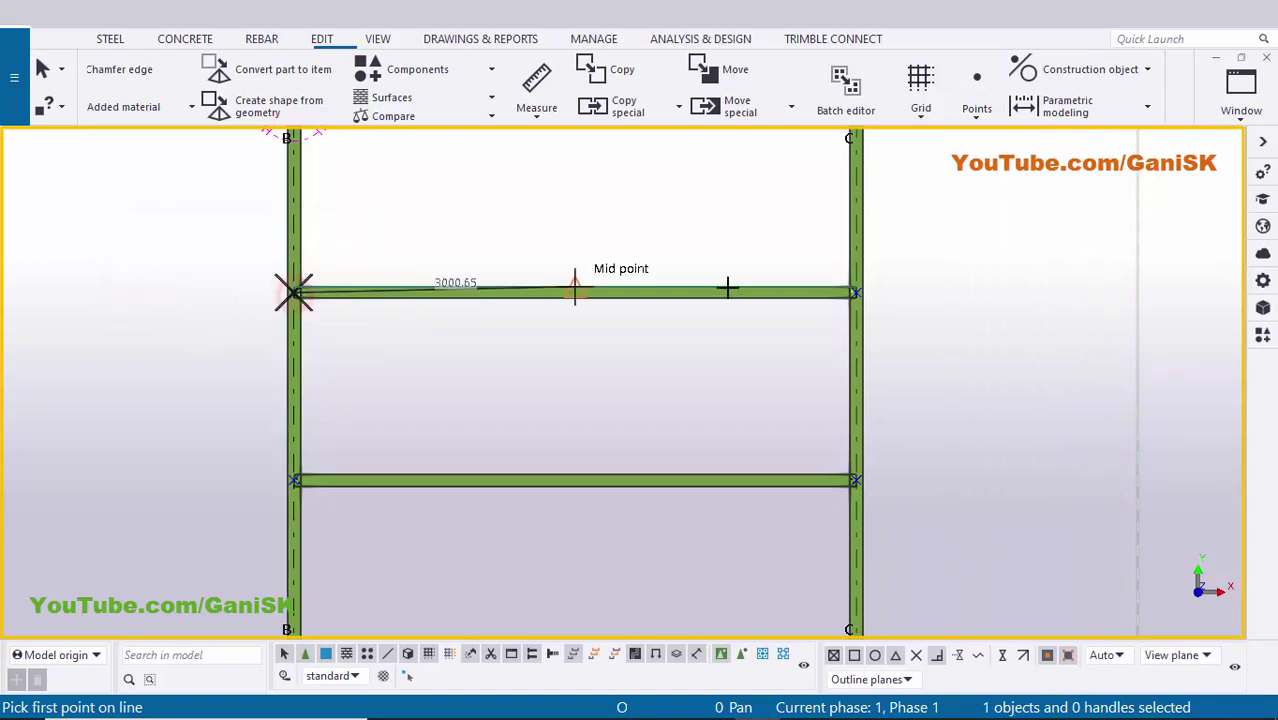
pyautogui.click(856, 292)
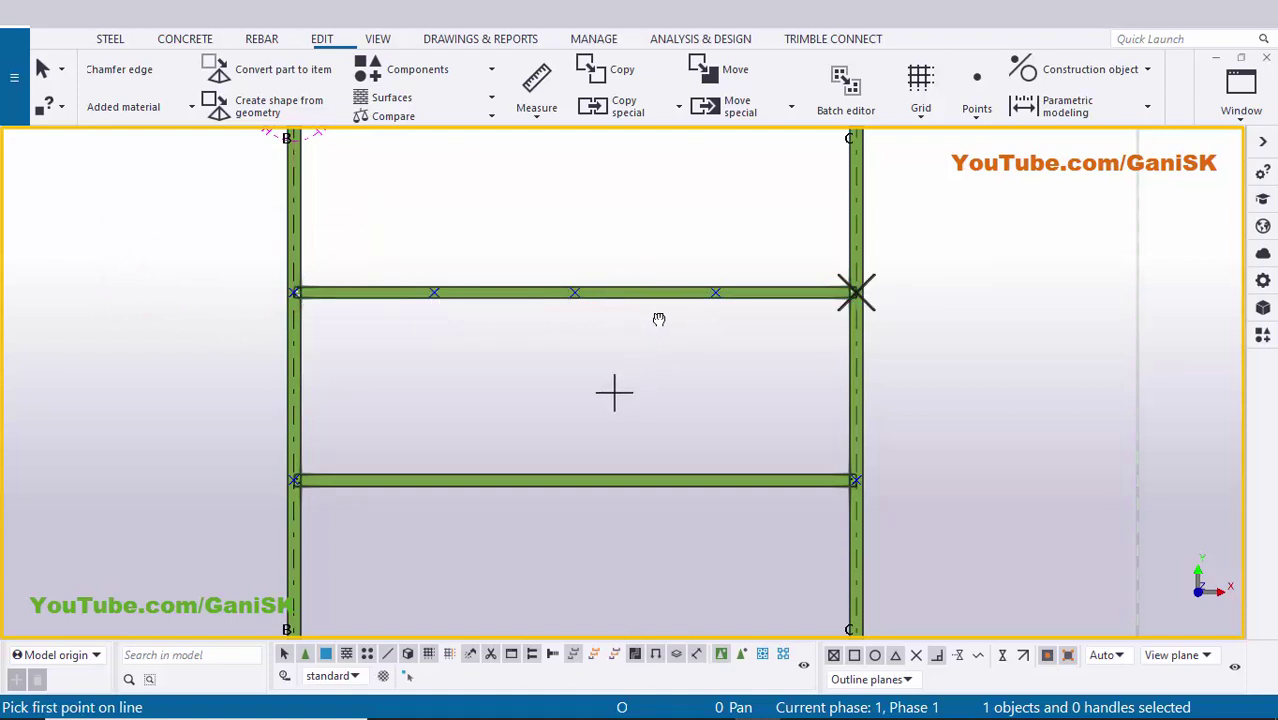
# Add 3 dividing points on line along the cross beam nearest gridline 1, from gridline B to gridline C.
pyautogui.moveTo(659, 318); pyautogui.dragTo(705, 238, button='middle')
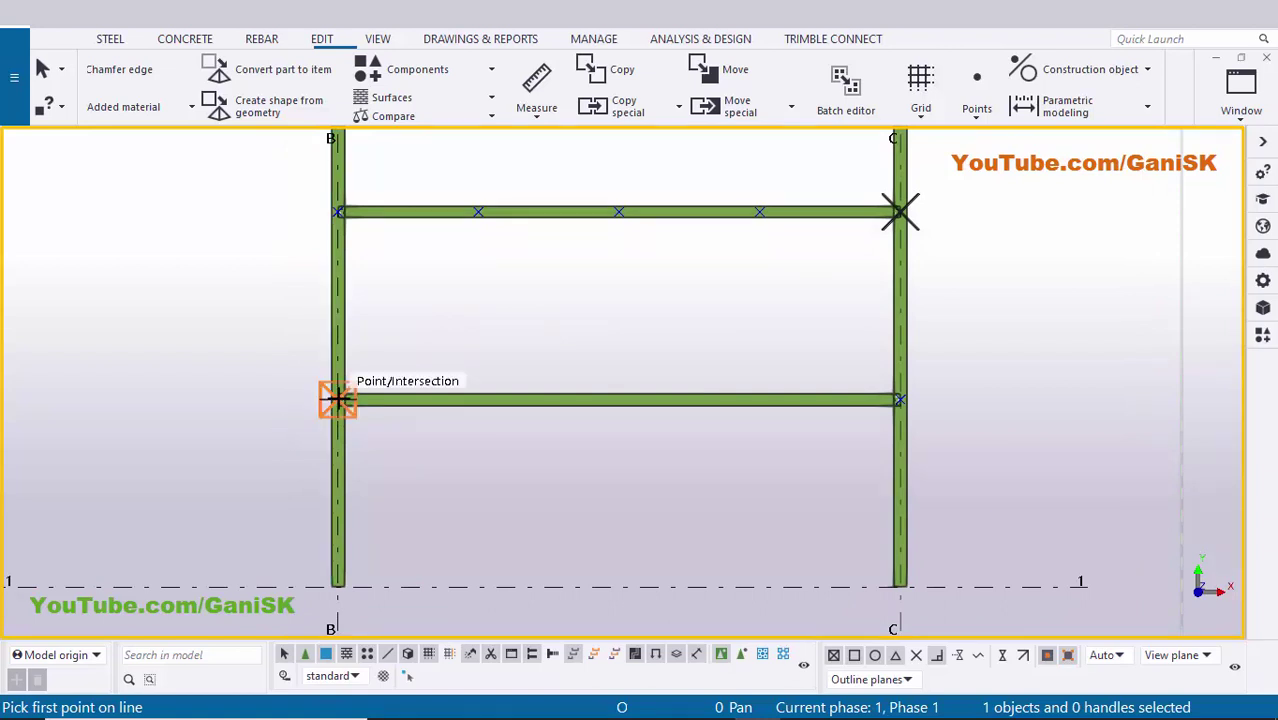
pyautogui.click(529, 399)
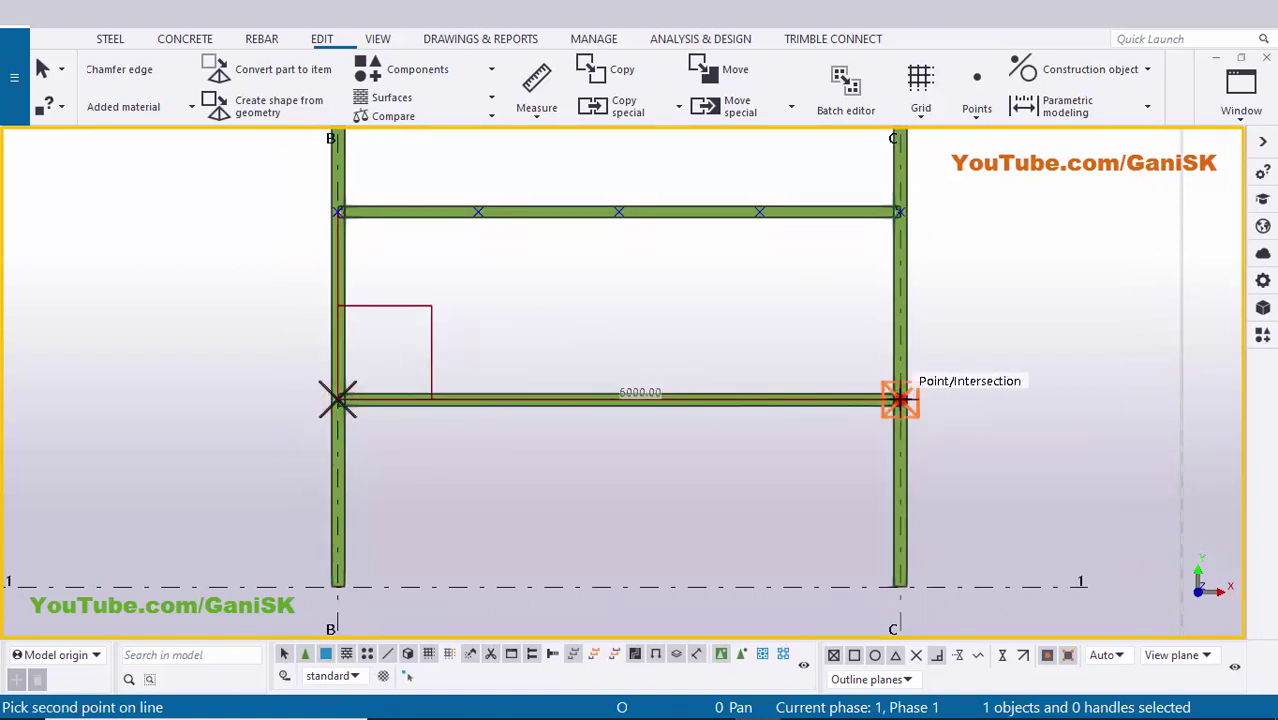
pyautogui.click(757, 435)
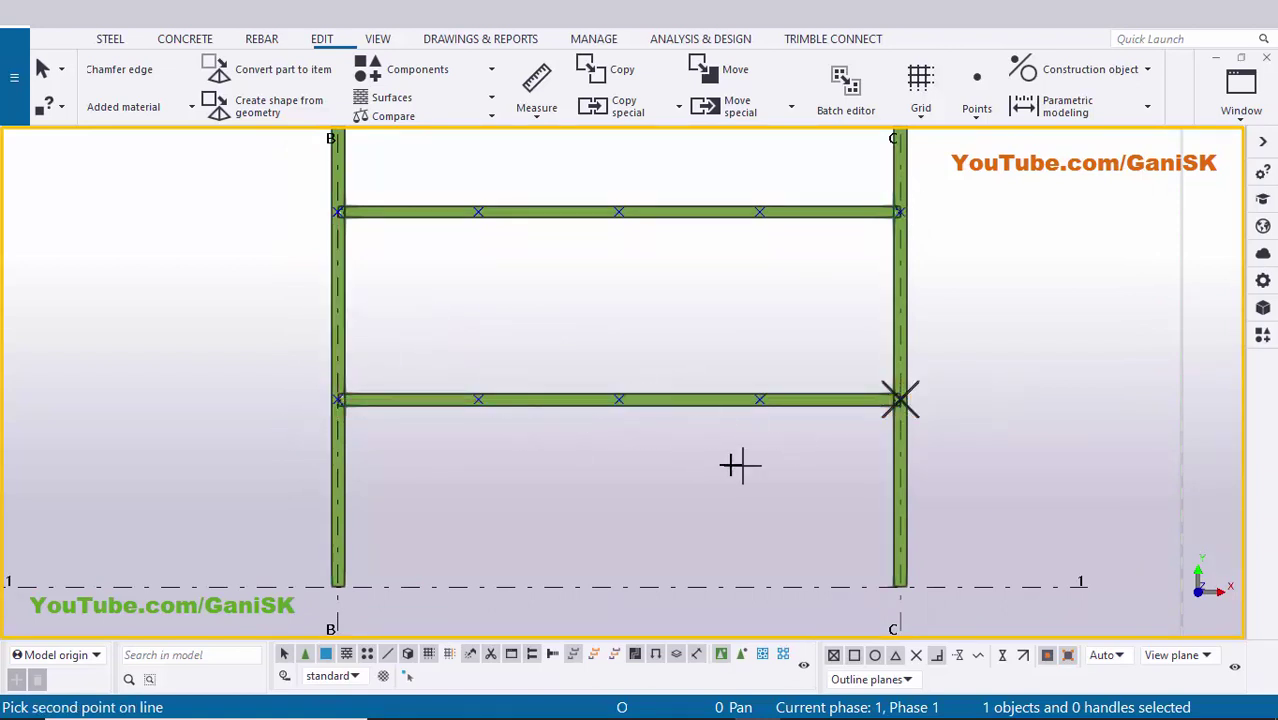
pyautogui.press('Escape')
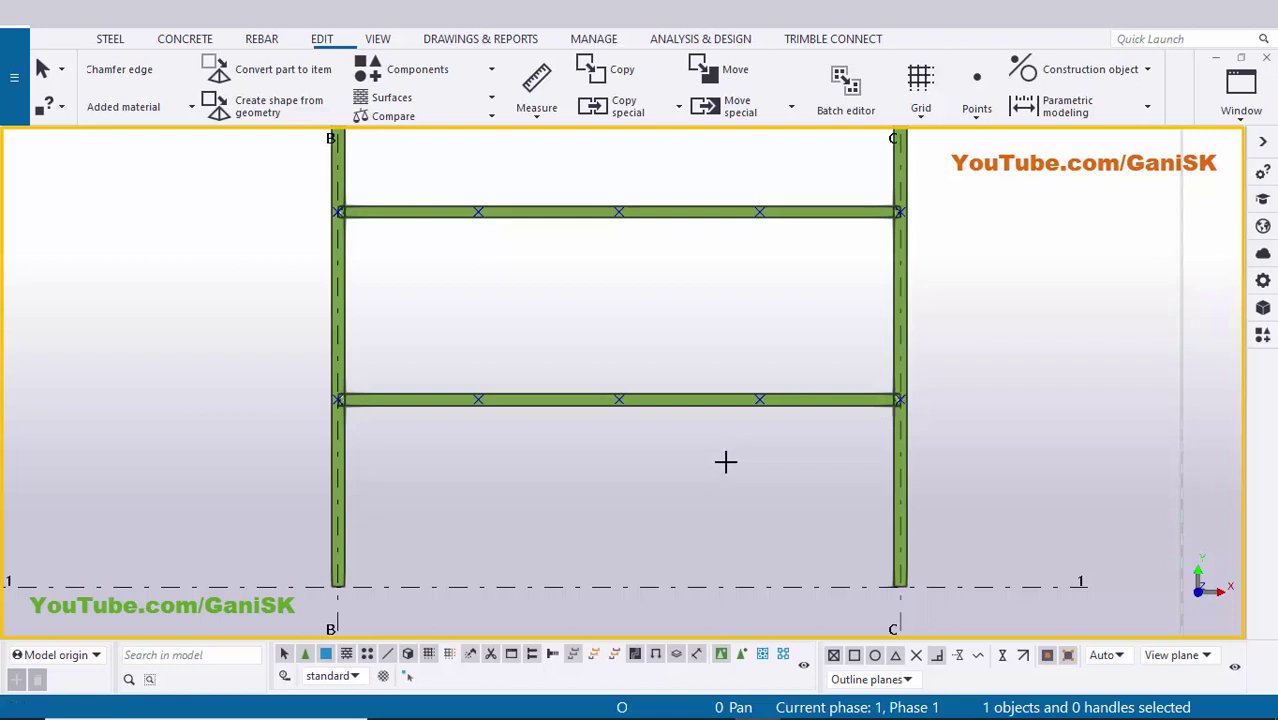
# Create a steel beam between the two cross beams at their dividing points nearest gridline B.
pyautogui.scroll(-2, 697, 357)
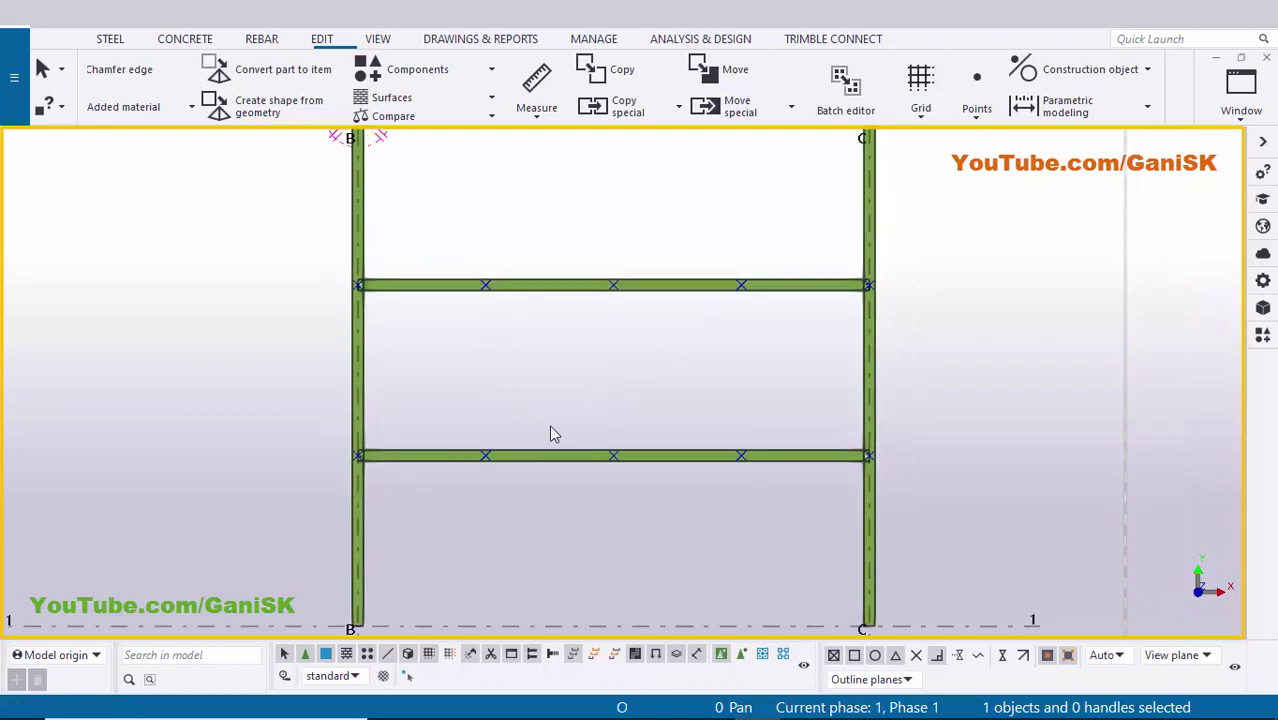
pyautogui.click(104, 39)
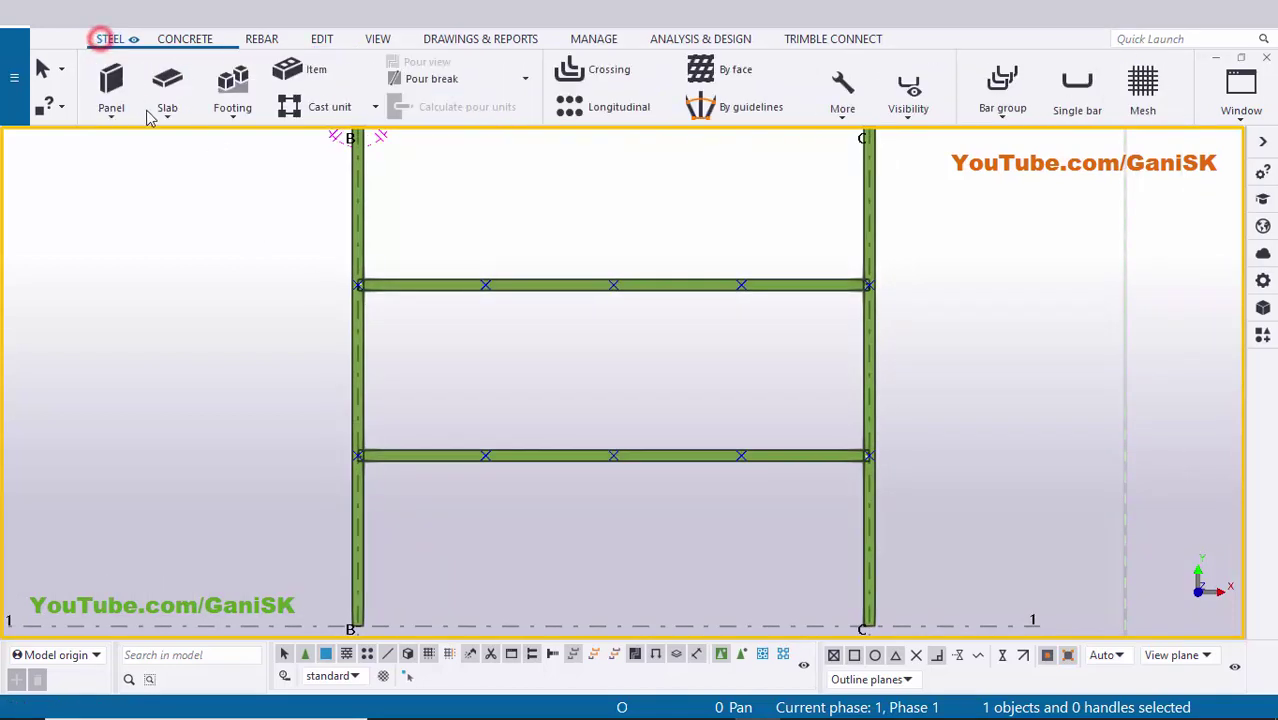
pyautogui.click(173, 82)
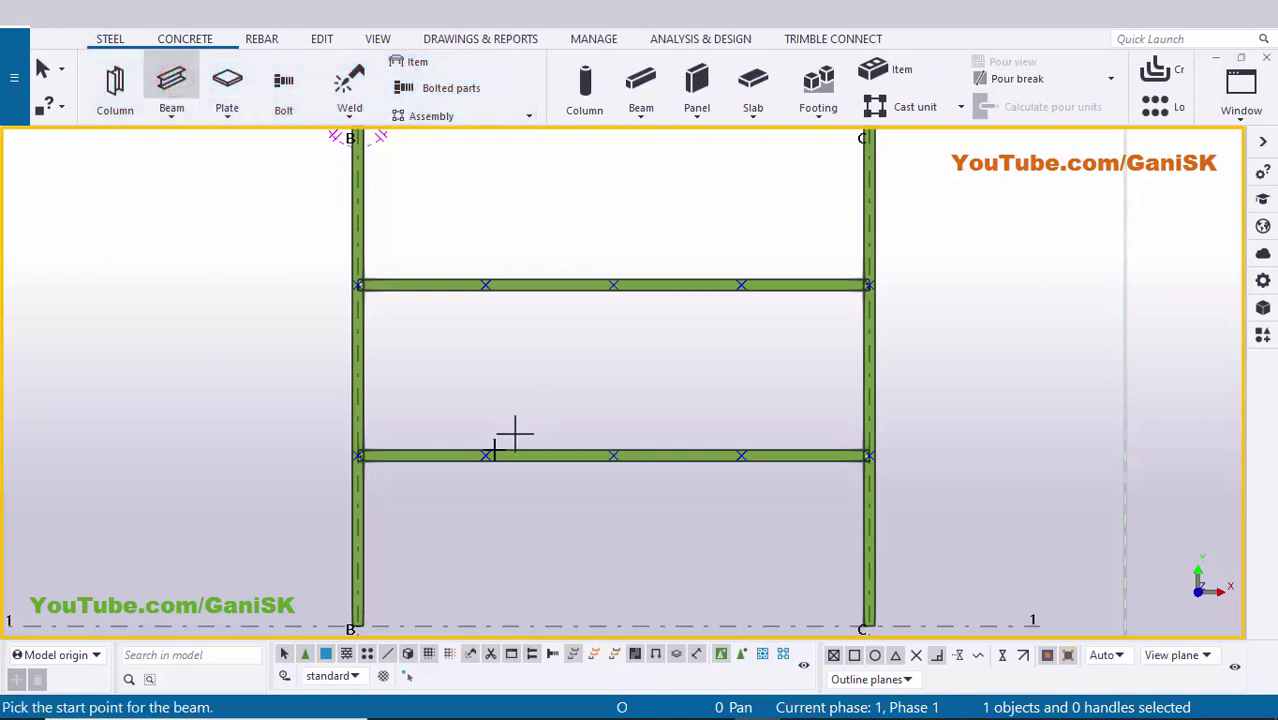
pyautogui.click(485, 455)
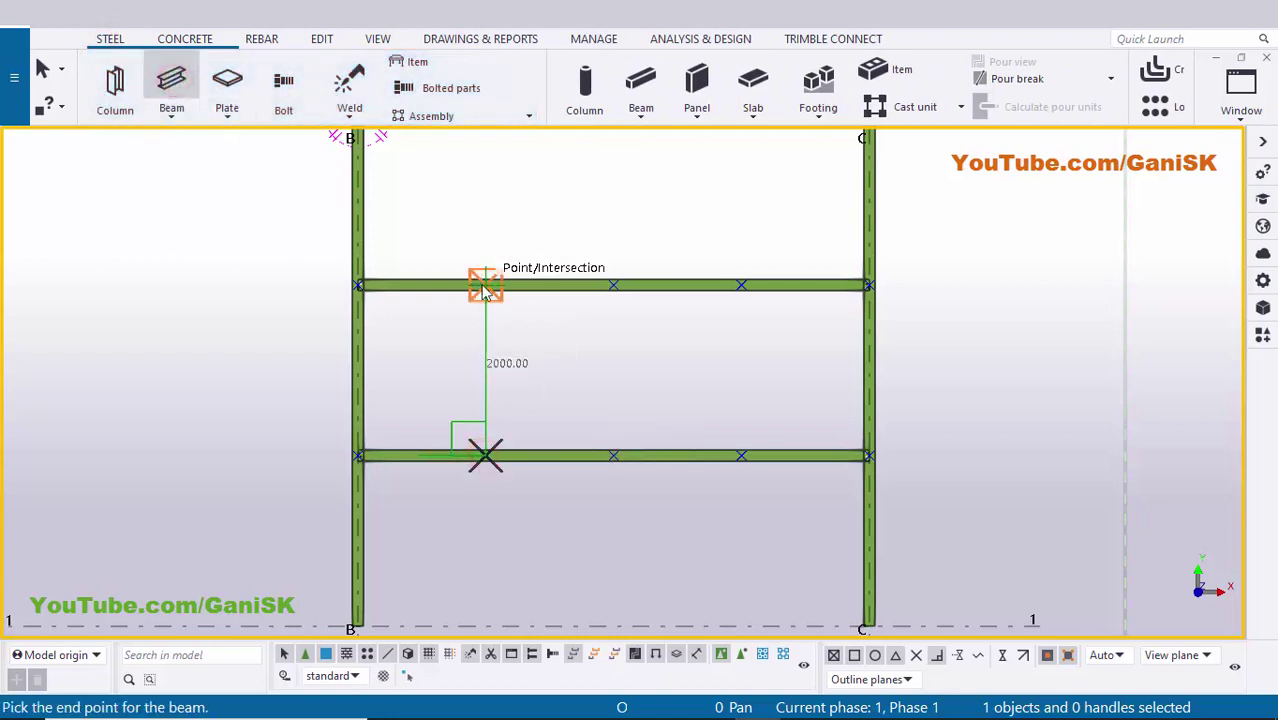
pyautogui.click(485, 285)
pyautogui.rightClick(566, 196)
pyautogui.click(589, 206)
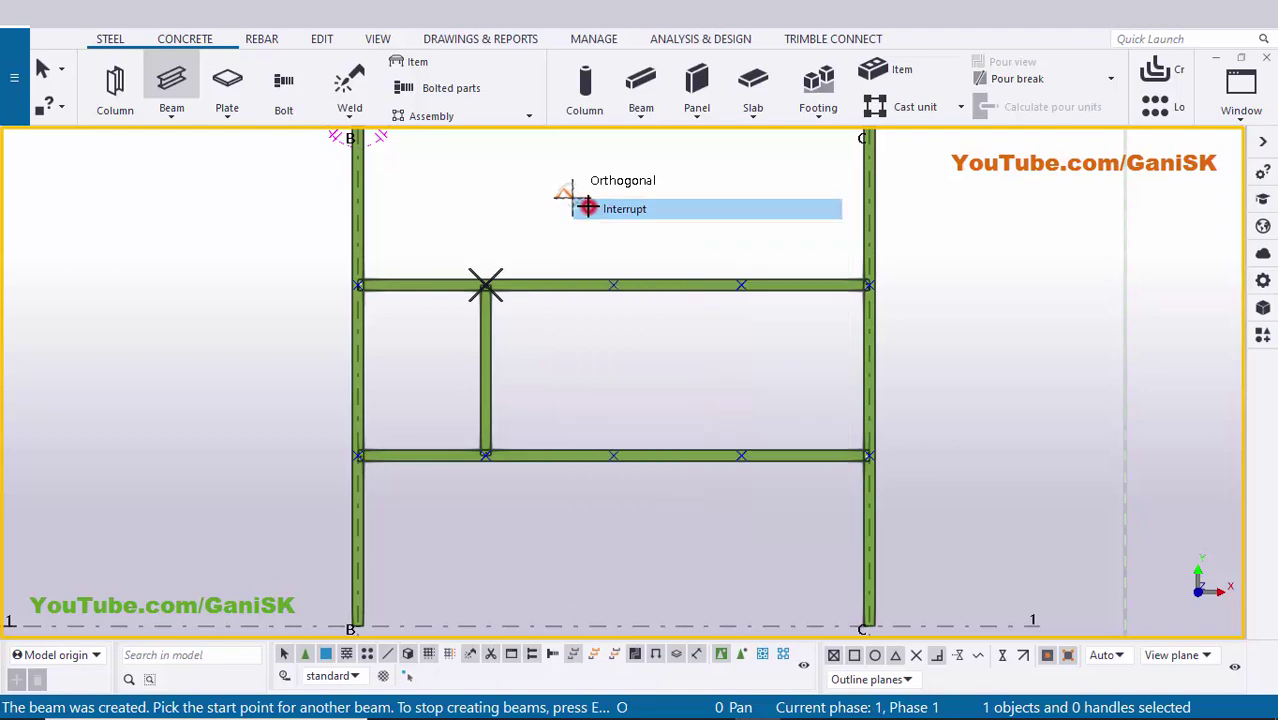
# Change the profile of the short beam between the two cross beams to ISMB200.
pyautogui.doubleClick(486, 375)
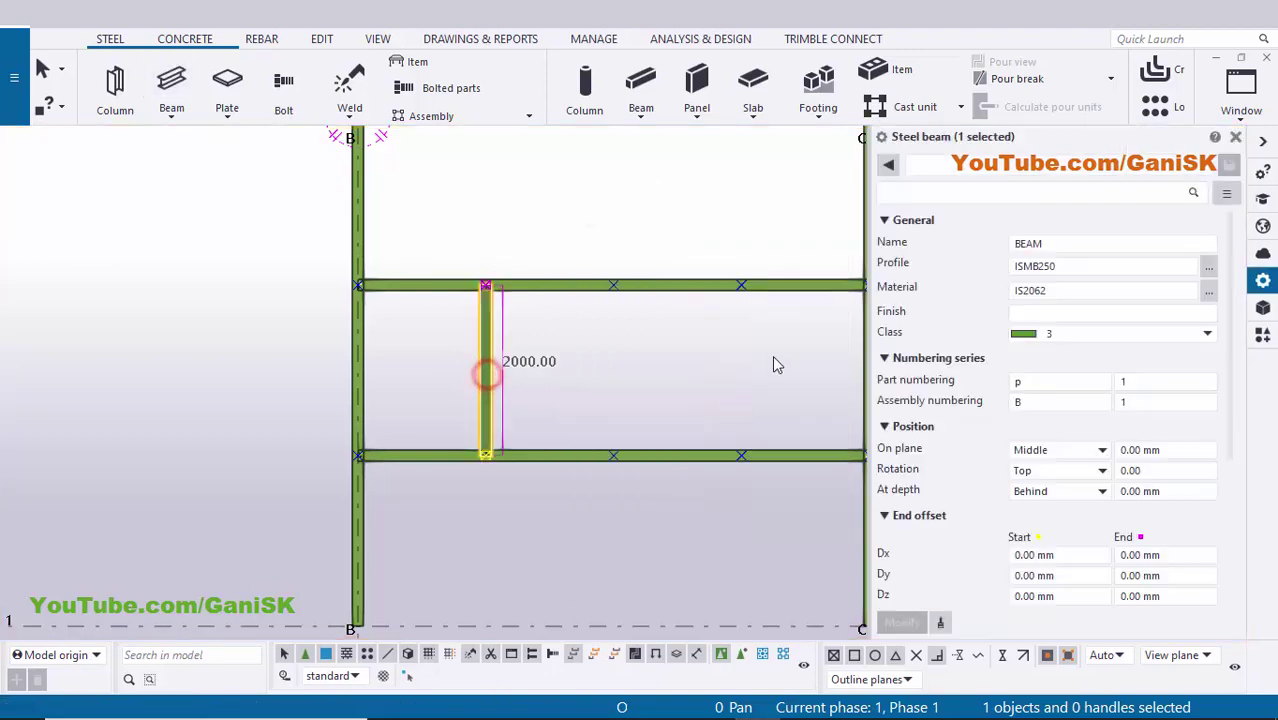
pyautogui.click(1209, 266)
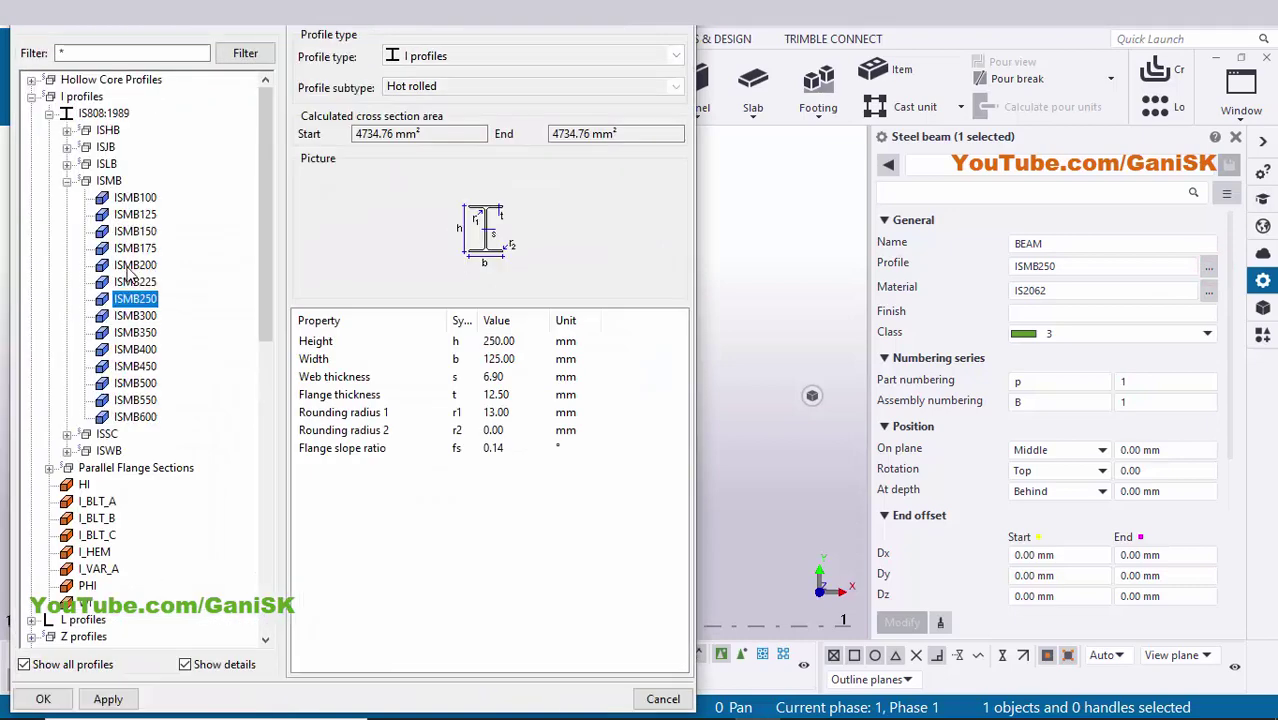
pyautogui.click(142, 265)
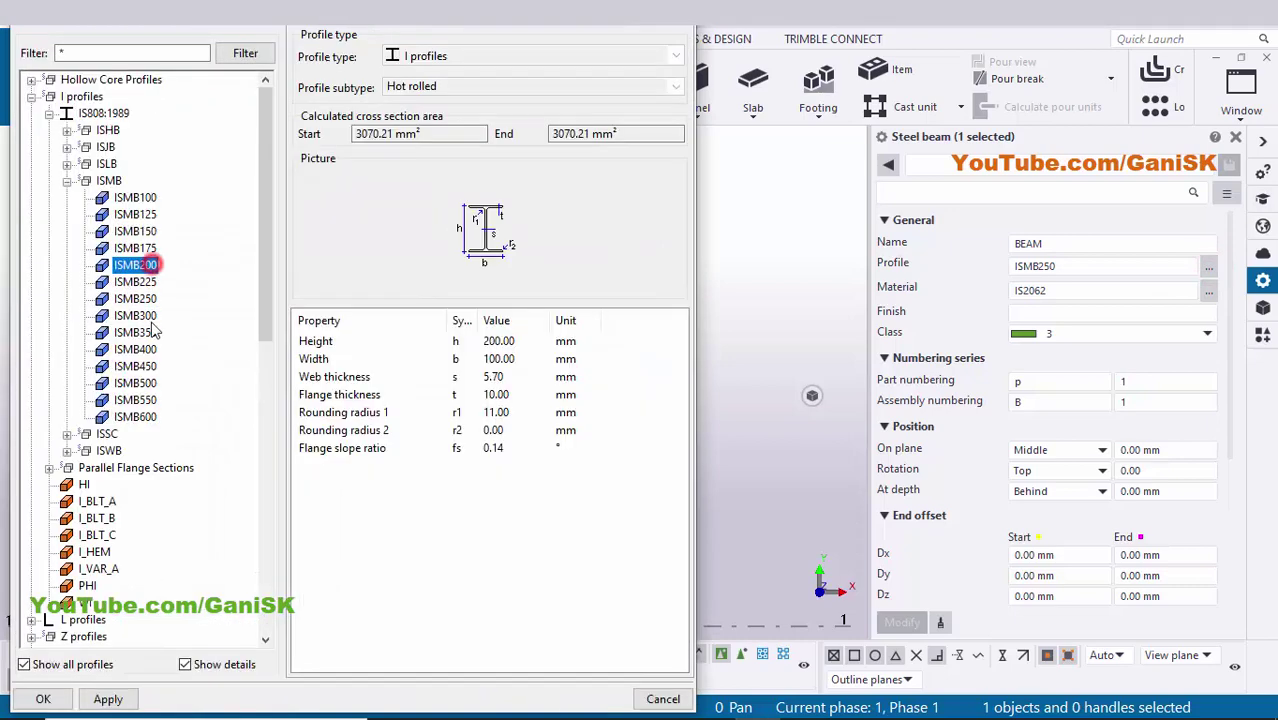
pyautogui.click(107, 699)
pyautogui.click(43, 699)
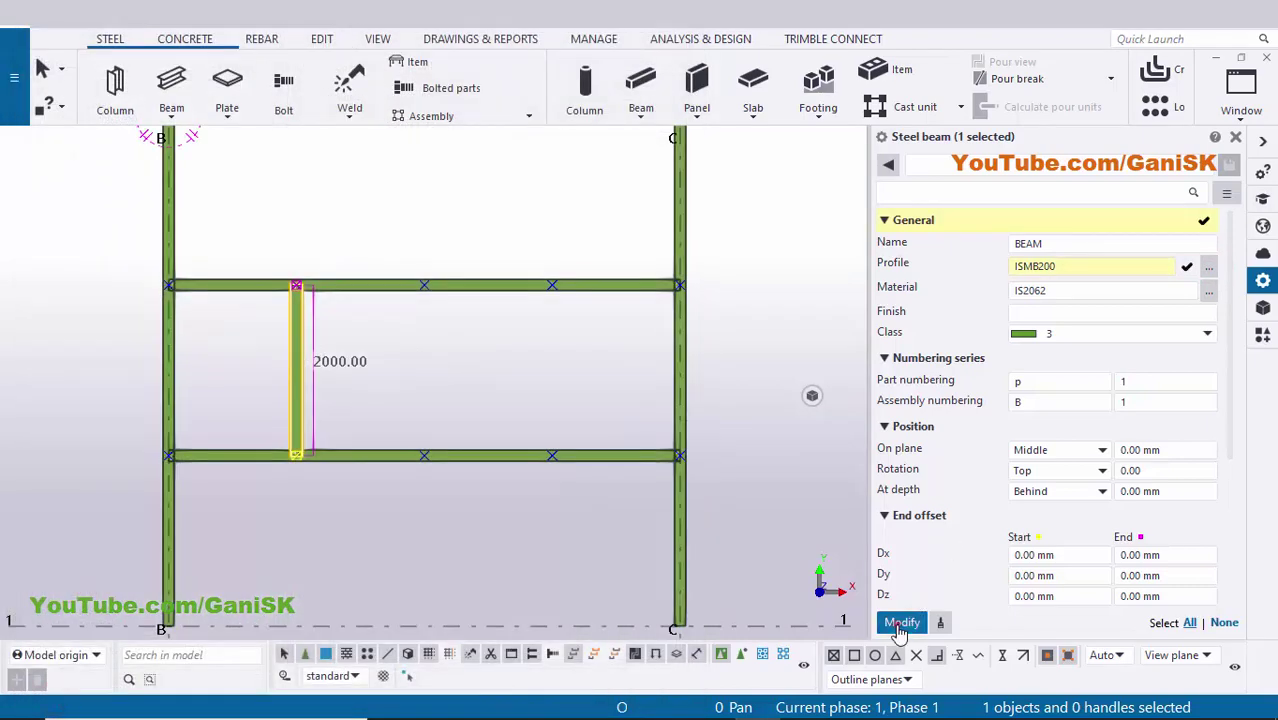
pyautogui.click(901, 623)
pyautogui.click(1236, 138)
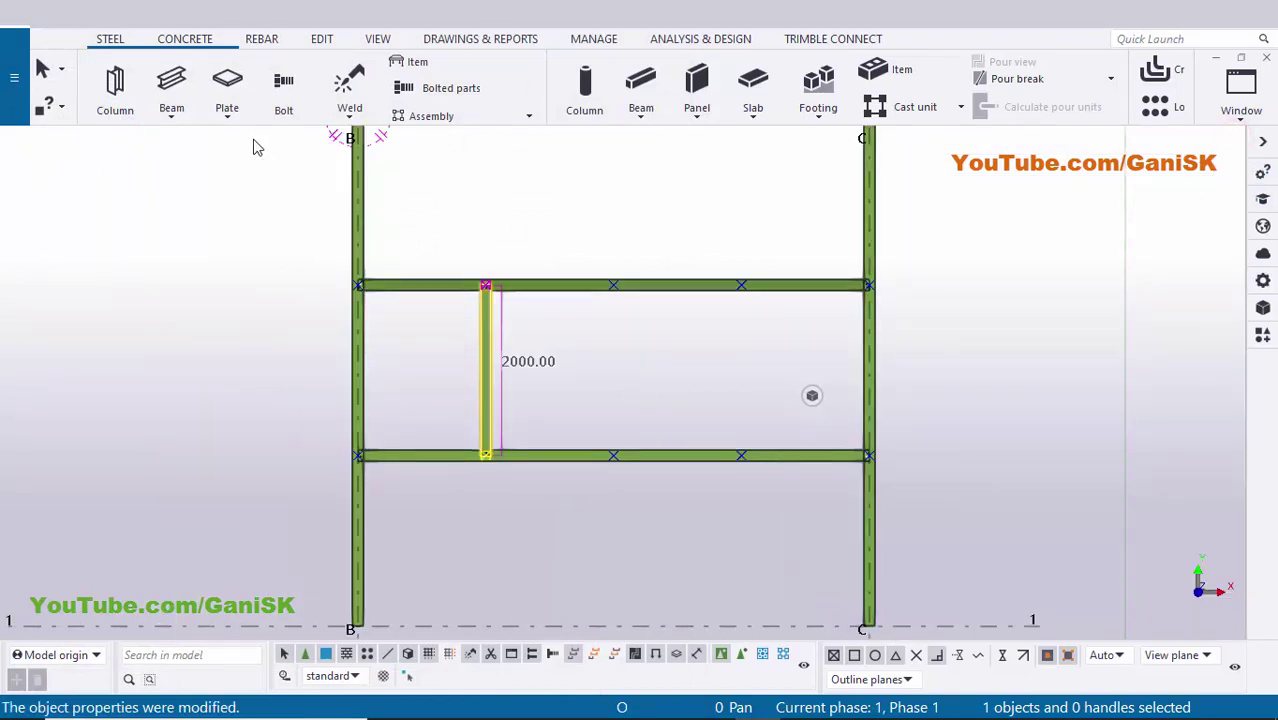
# Create two more steel beams between the cross beams, at the middle dividing points and at those nearest gridline C.
pyautogui.click(171, 85)
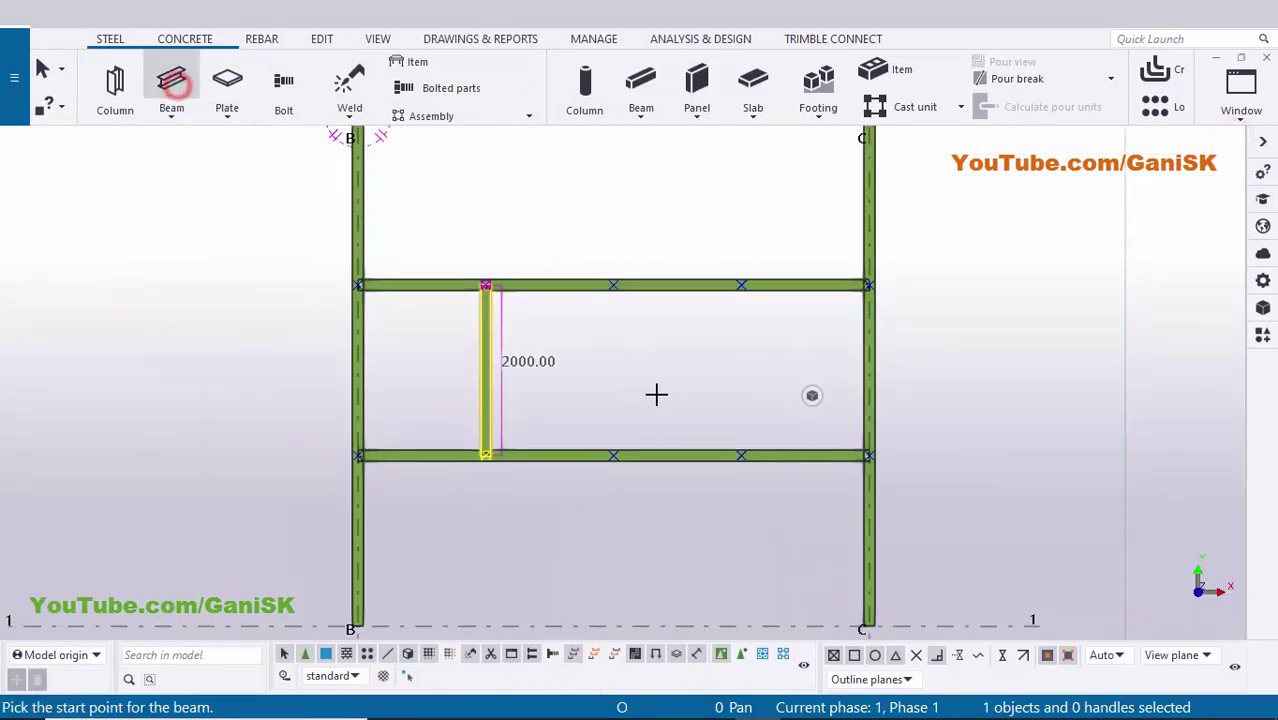
pyautogui.click(613, 455)
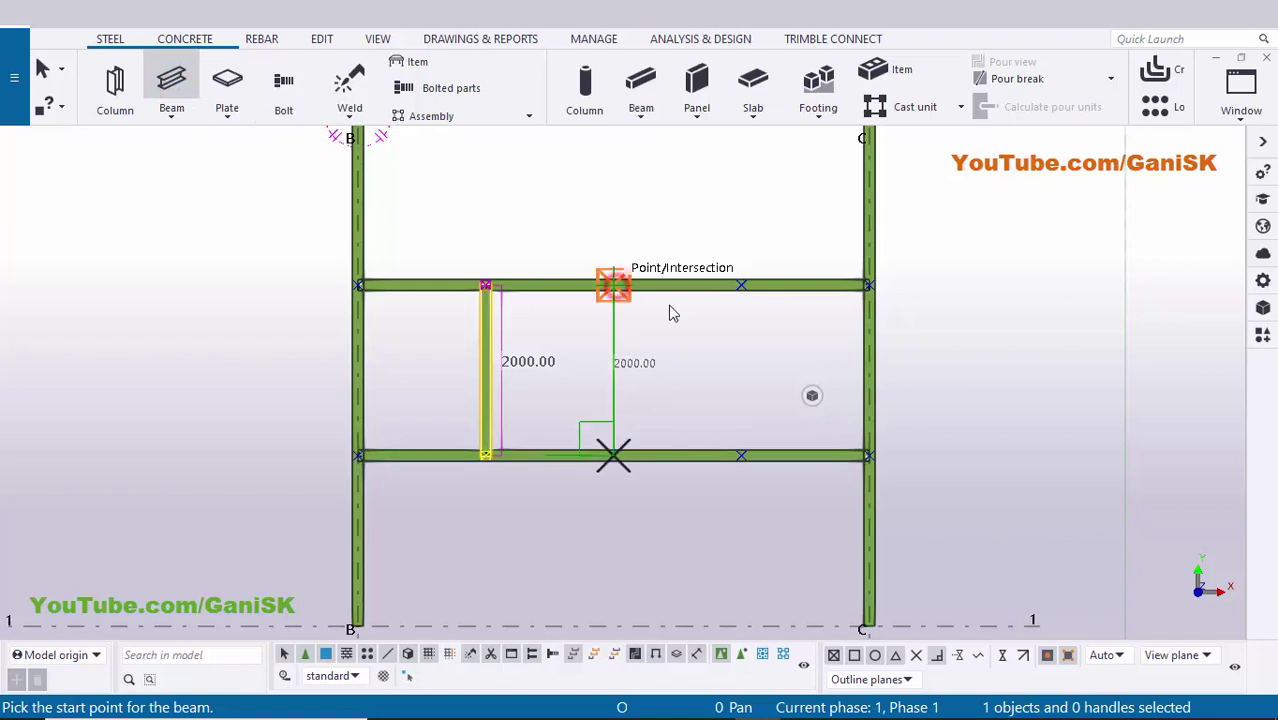
pyautogui.click(613, 285)
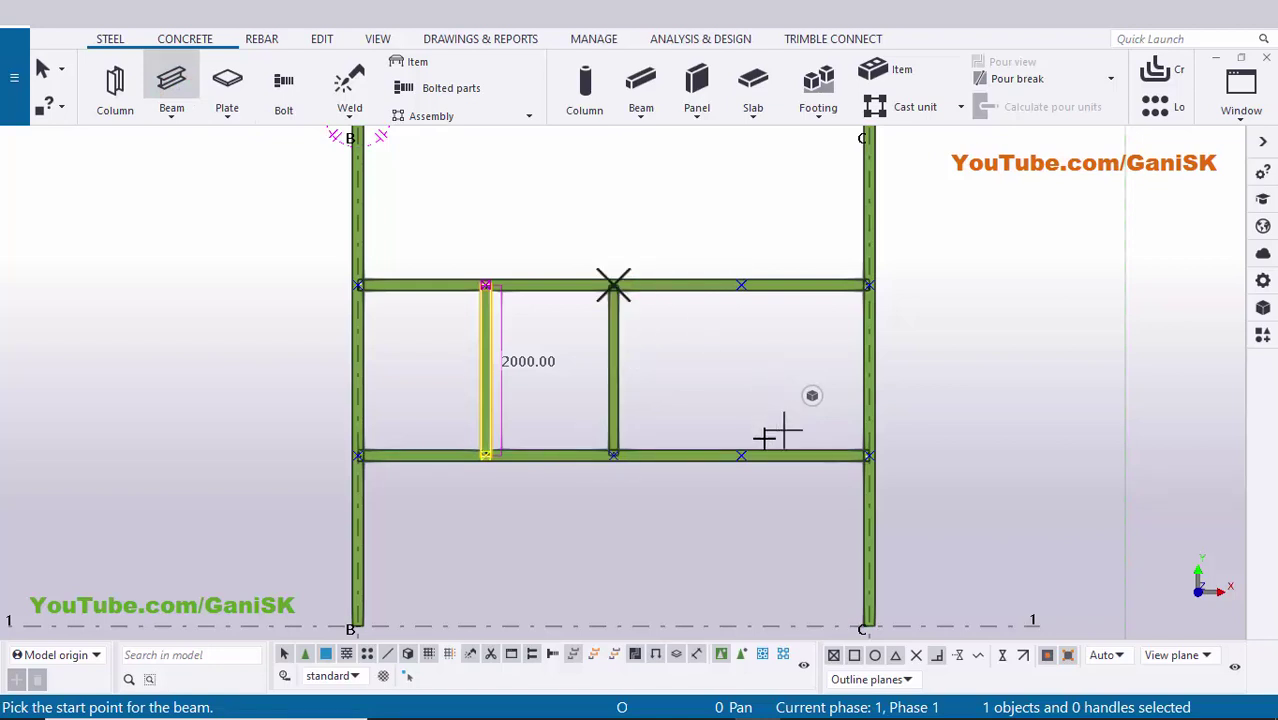
pyautogui.click(741, 455)
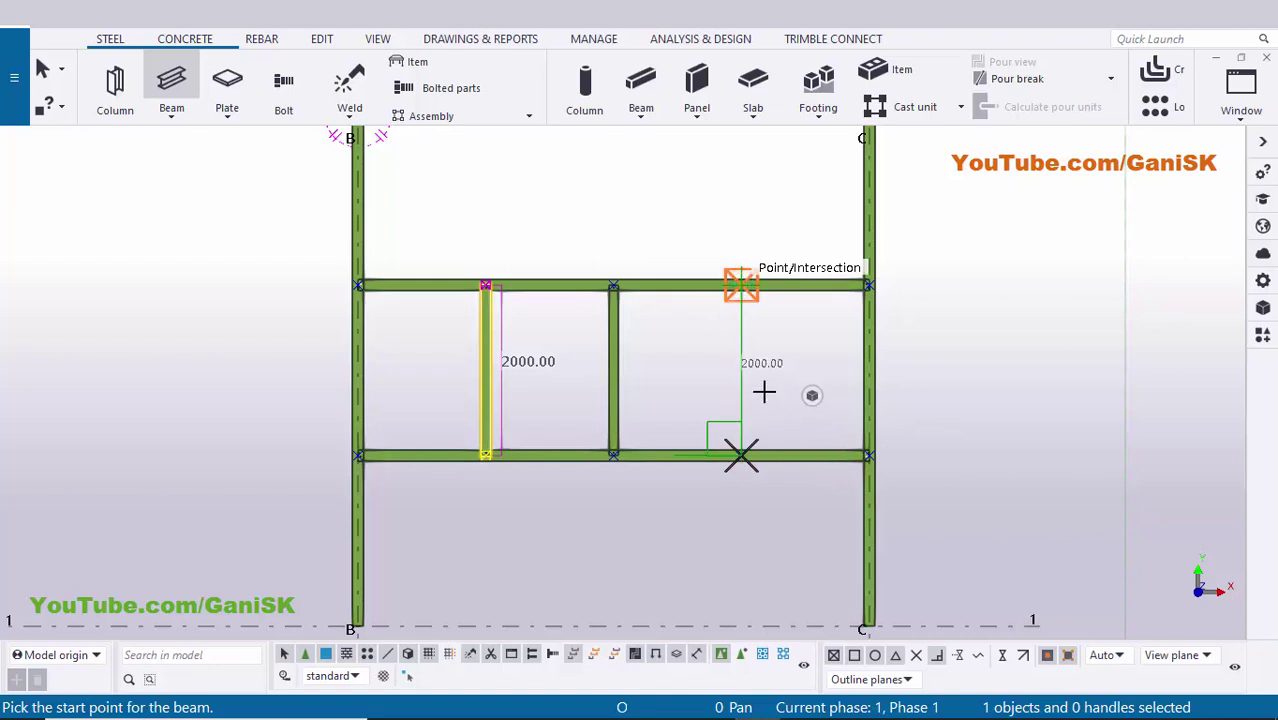
pyautogui.click(741, 285)
pyautogui.rightClick(1000, 192)
pyautogui.click(1040, 206)
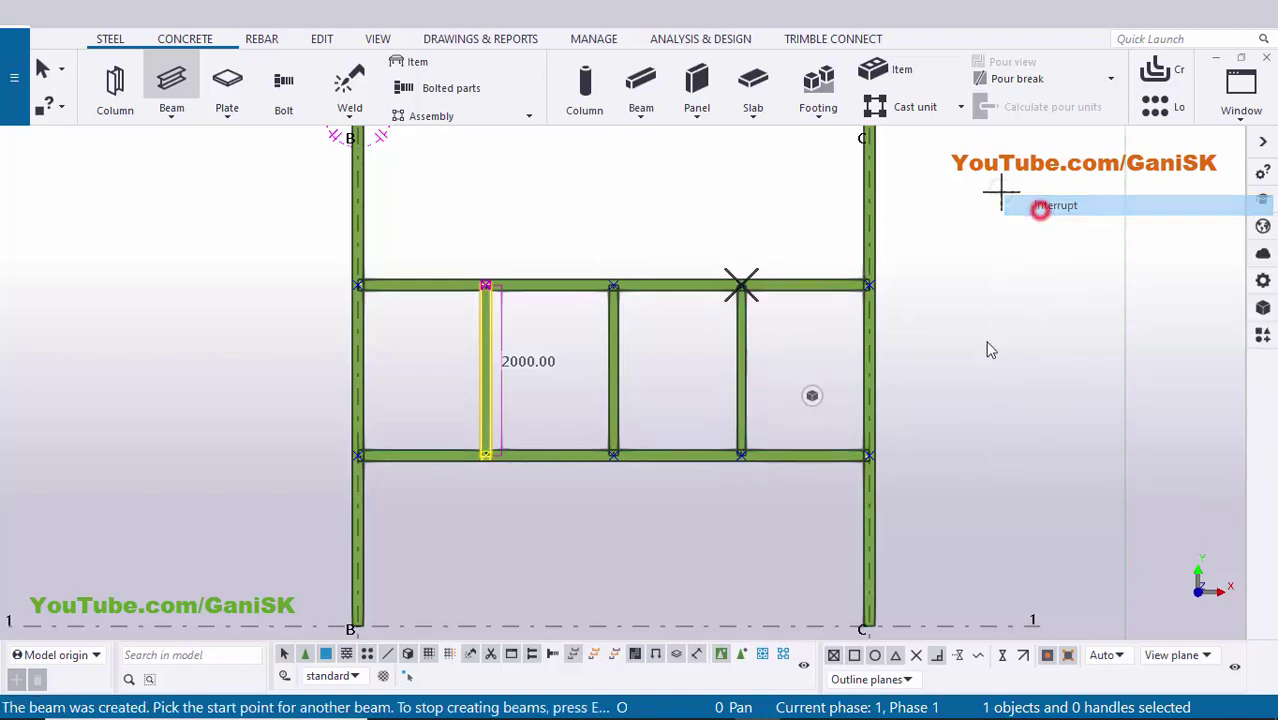
pyautogui.rightClick(935, 342)
pyautogui.click(1000, 341)
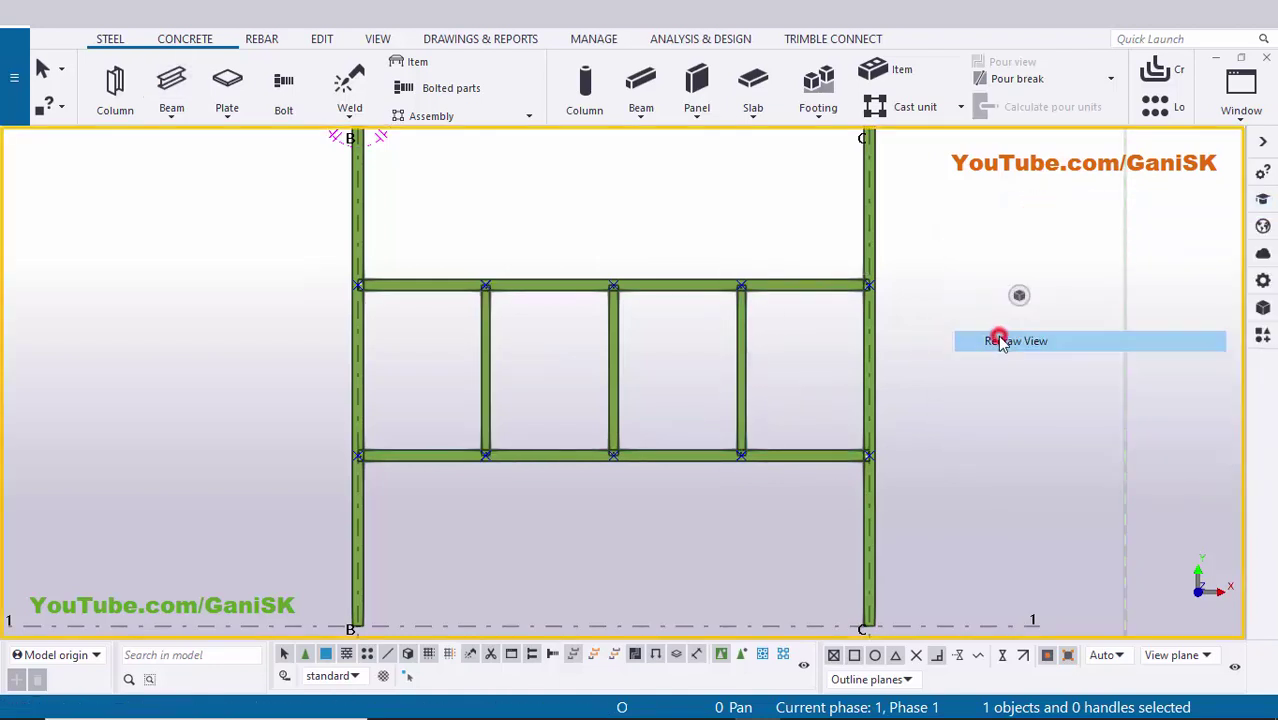
# Switch the plan view of the beam frame to 3D.
pyautogui.scroll(-2, 954, 350)
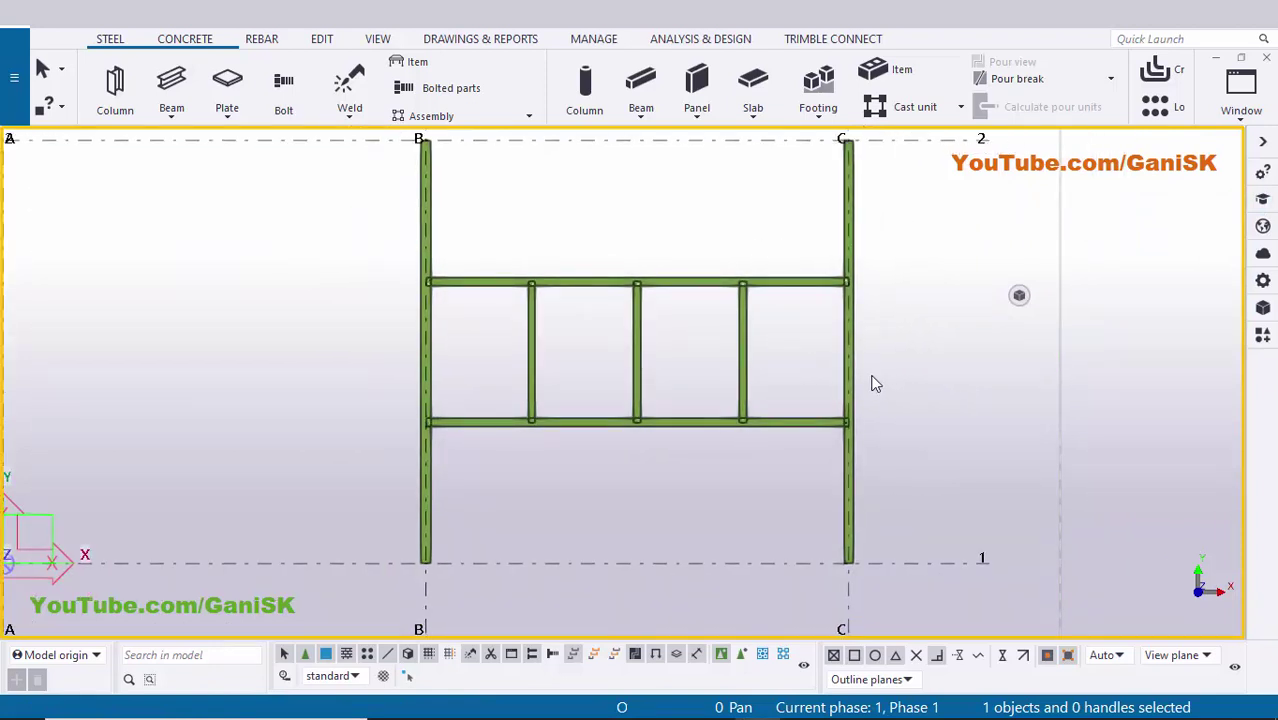
pyautogui.click(377, 38)
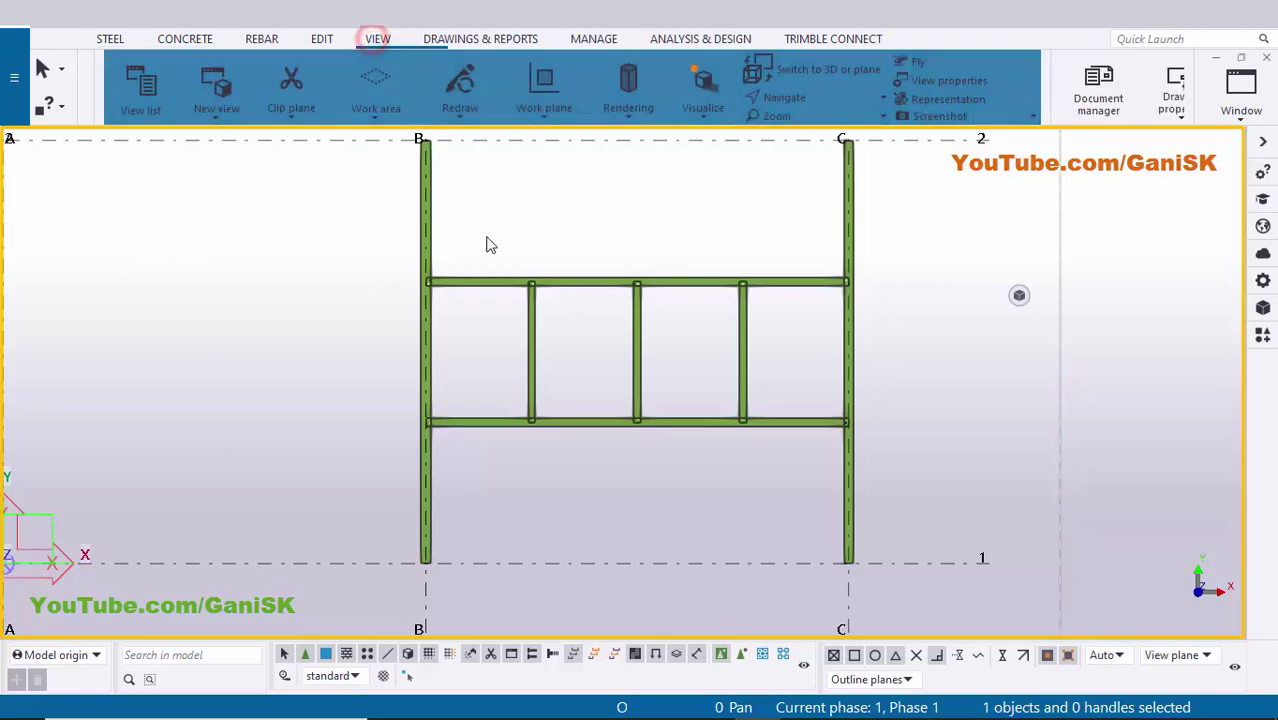
pyautogui.click(806, 70)
pyautogui.scroll(5, 634, 420)
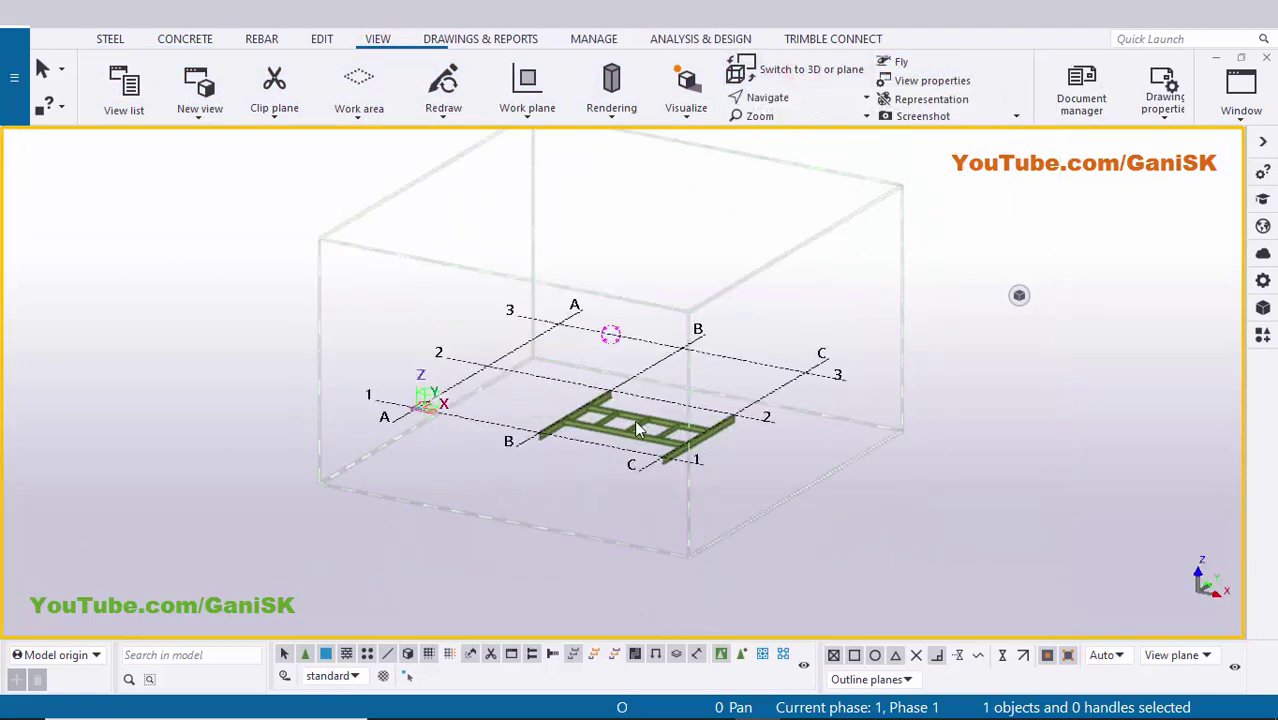
pyautogui.scroll(2, 590, 385)
pyautogui.scroll(3, 600, 385)
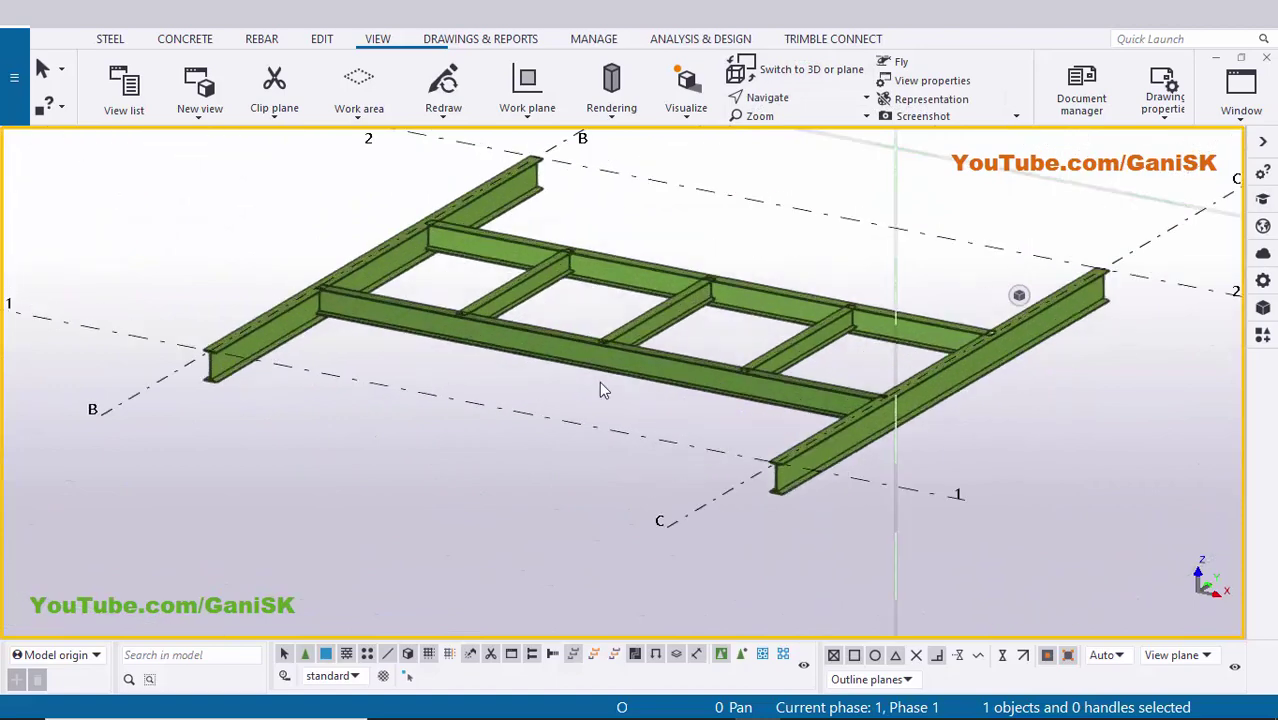
pyautogui.scroll(3, 420, 365)
pyautogui.moveTo(320, 345); pyautogui.dragTo(280, 336, button='middle')
pyautogui.scroll(-1, 280, 336)
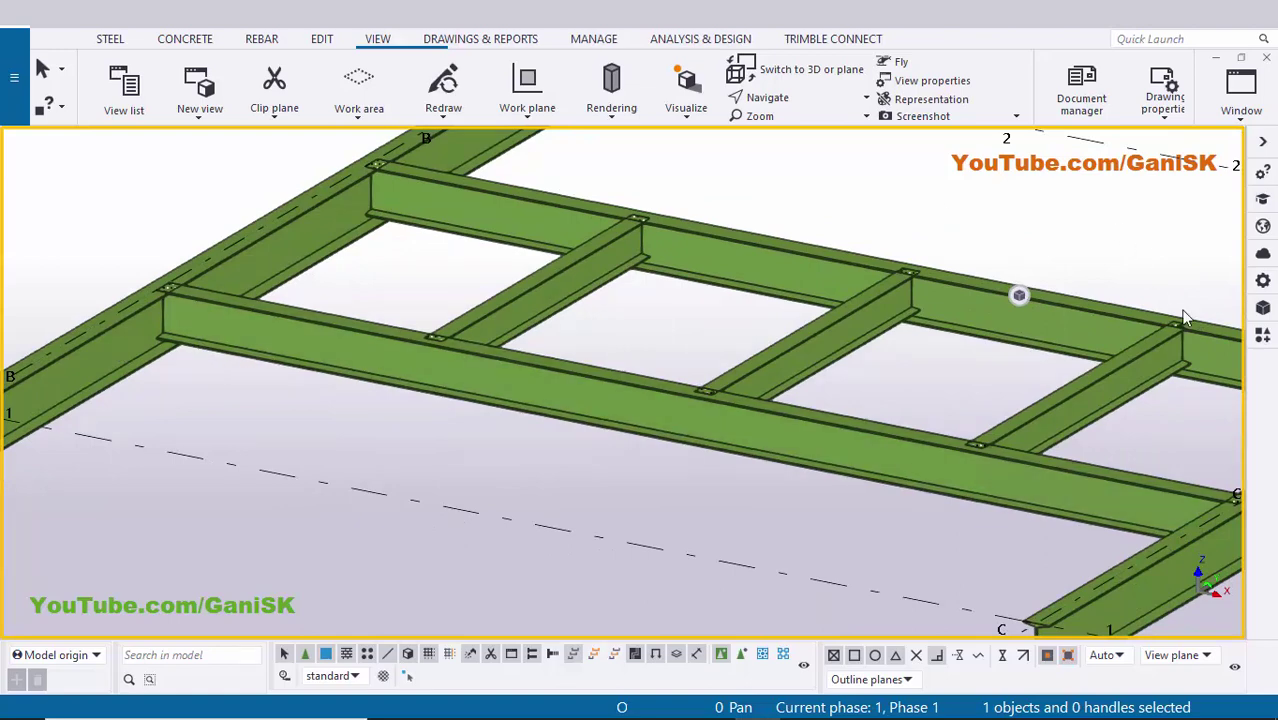
# Search the Applications & components catalog for component 146.
pyautogui.click(1262, 335)
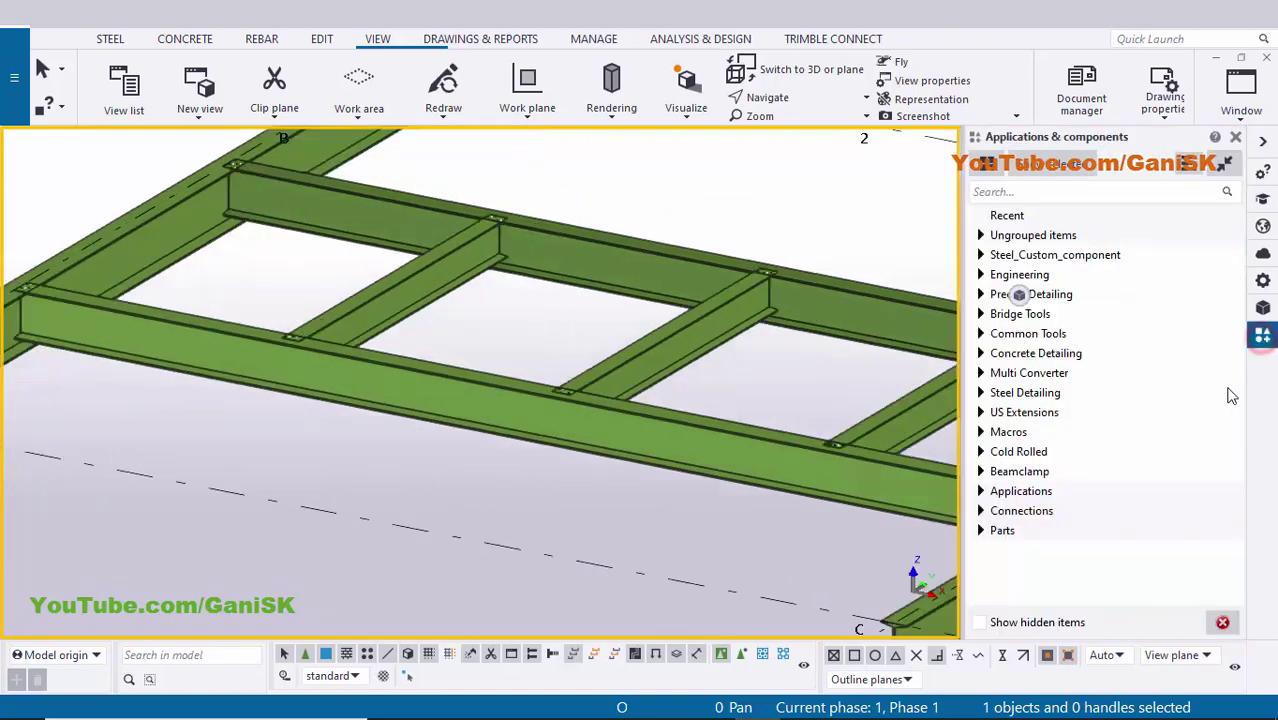
pyautogui.click(1025, 192)
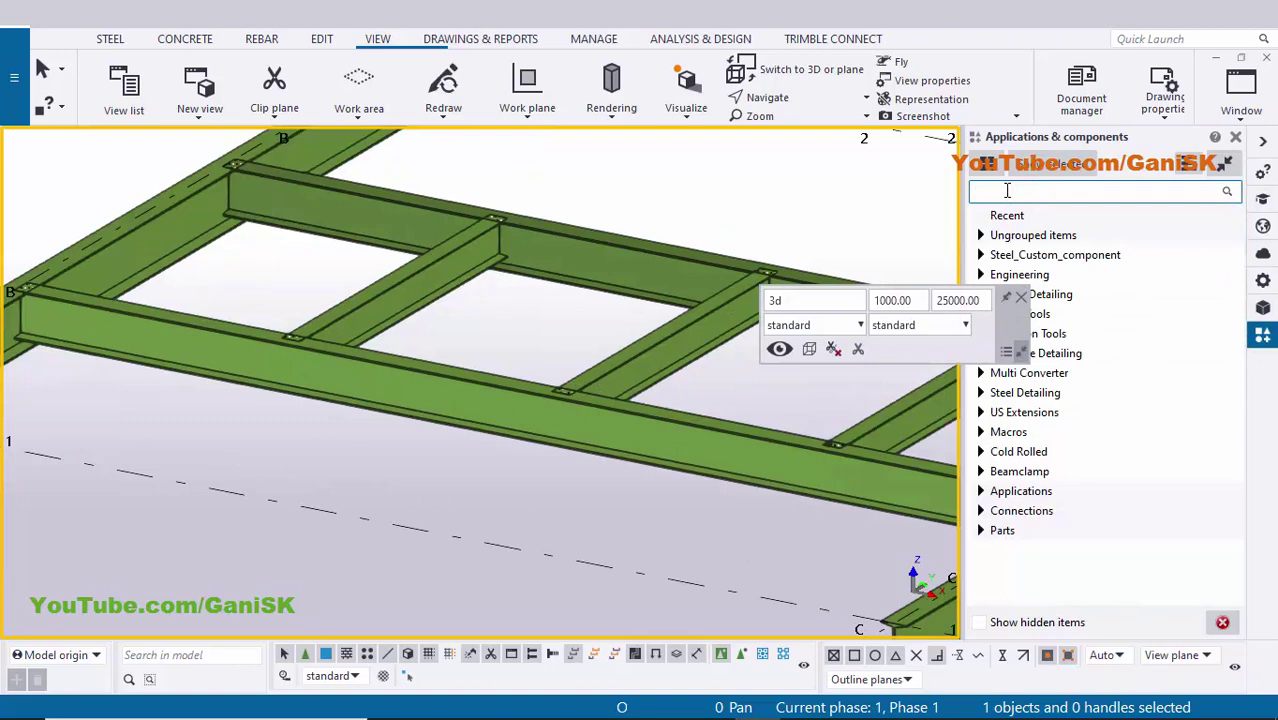
pyautogui.write('146')
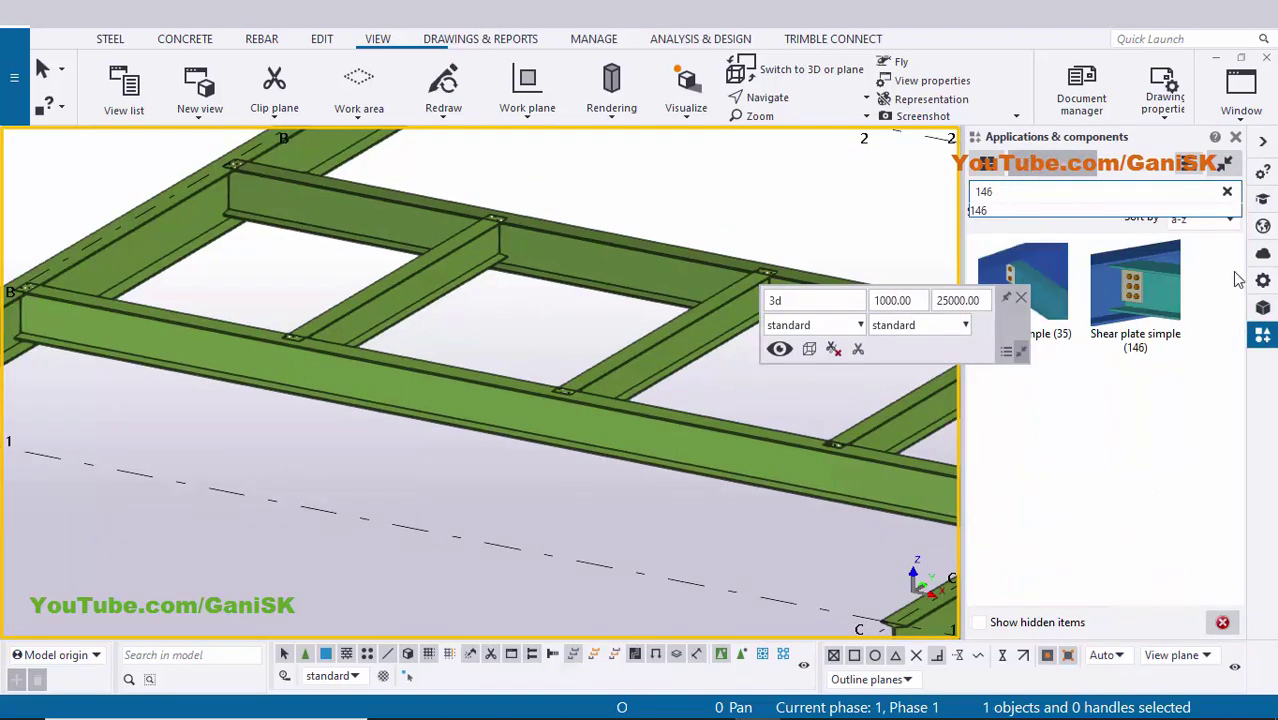
# Apply Shear plate simple (146) with the gridline B beam as main part and the cross beam nearest gridline 1 as secondary part.
pyautogui.click(1142, 292)
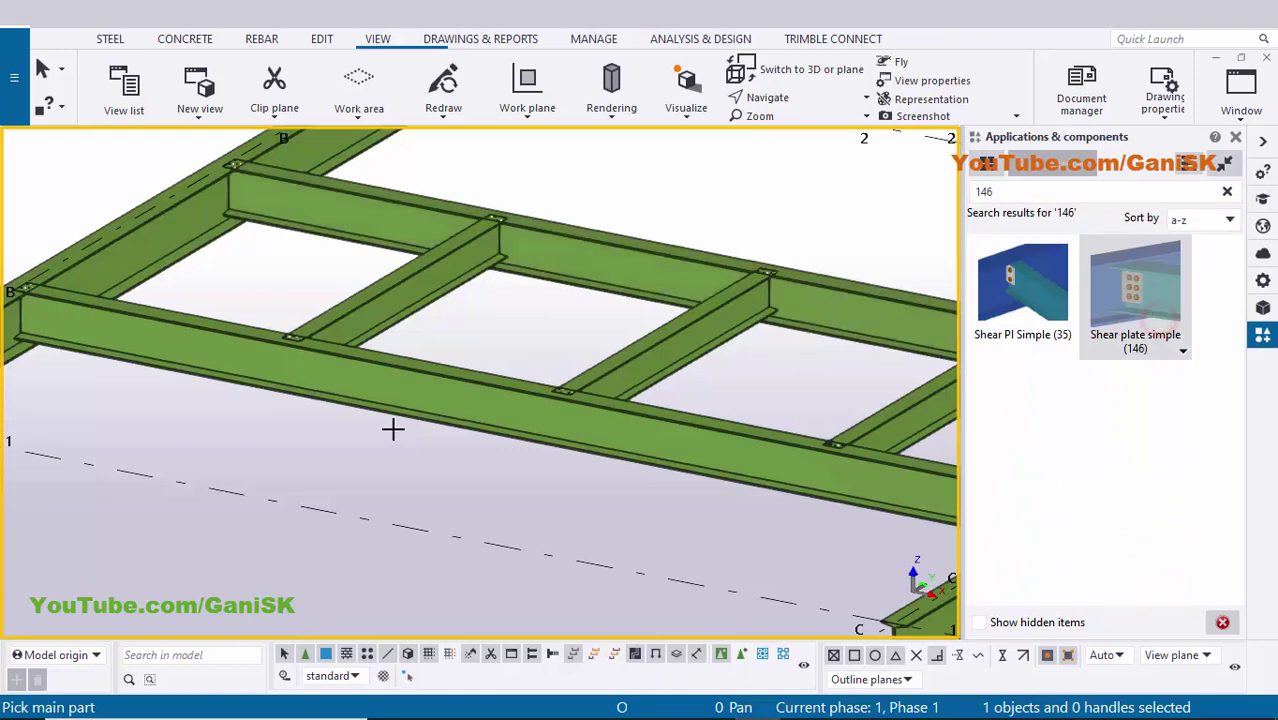
pyautogui.scroll(5, 302, 408)
pyautogui.click(257, 403)
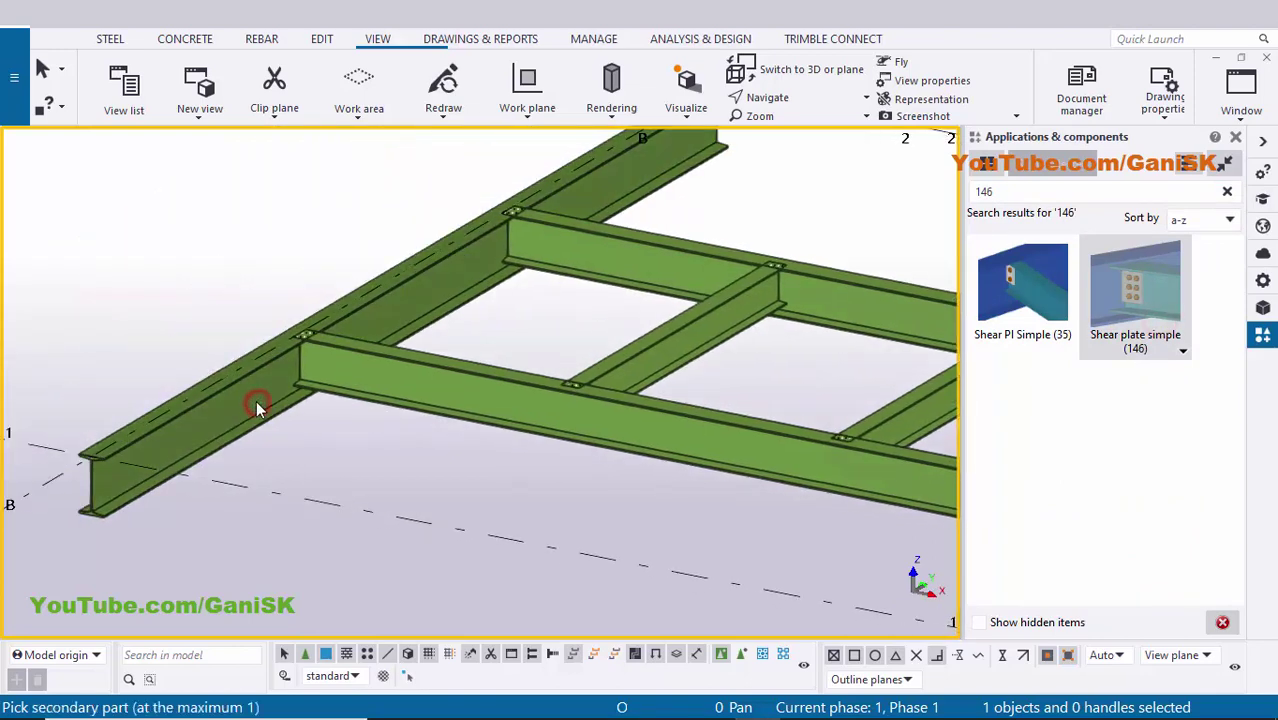
pyautogui.click(407, 386)
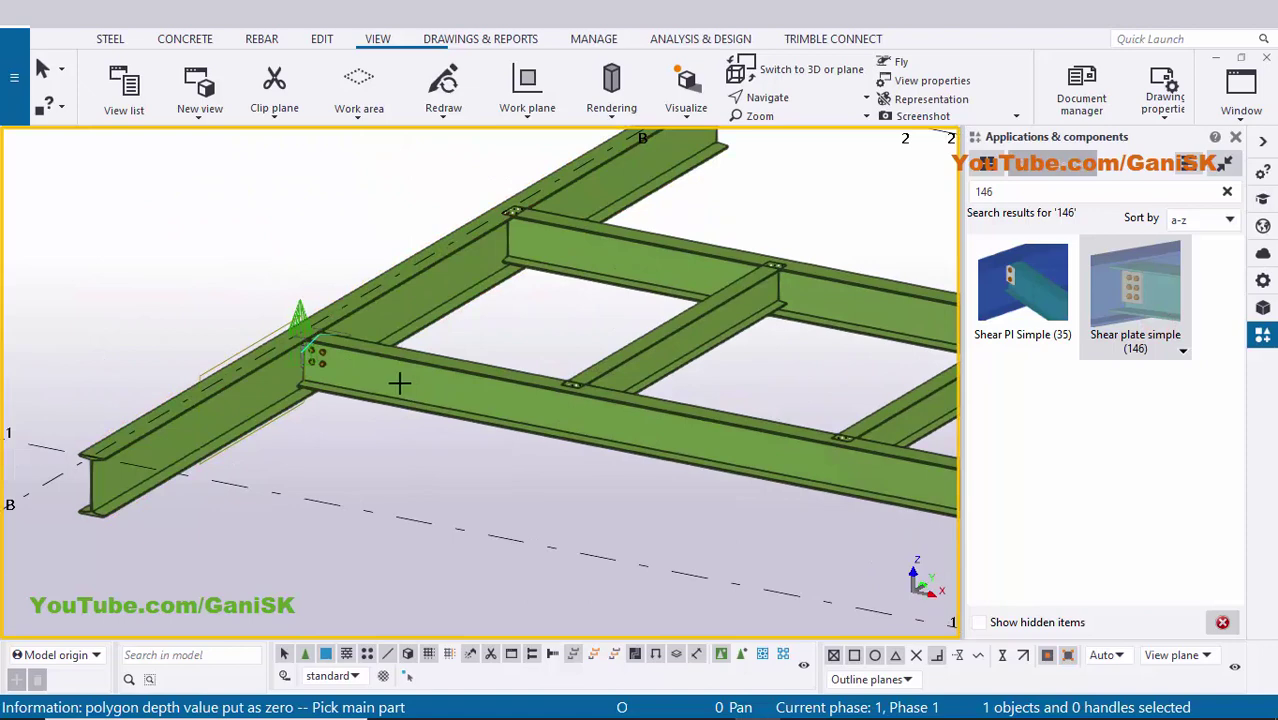
pyautogui.click(1236, 136)
pyautogui.rightClick(337, 251)
pyautogui.click(360, 270)
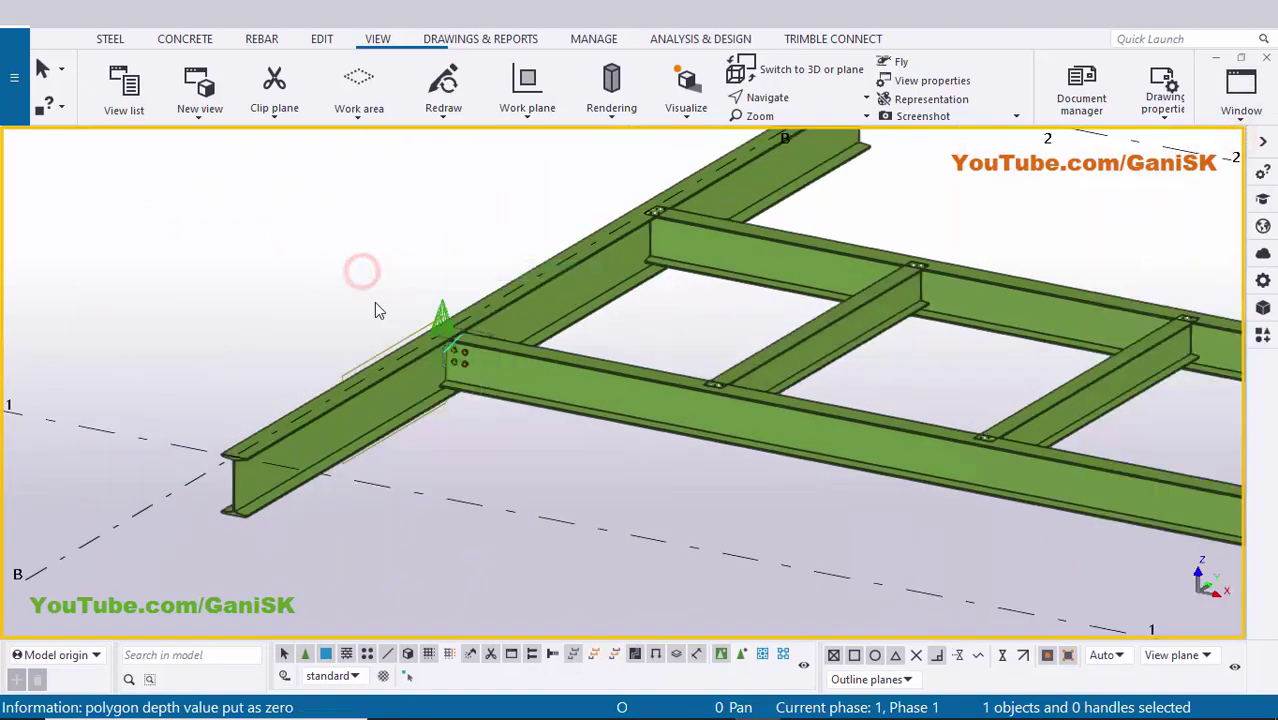
pyautogui.rightClick(328, 258)
pyautogui.click(386, 336)
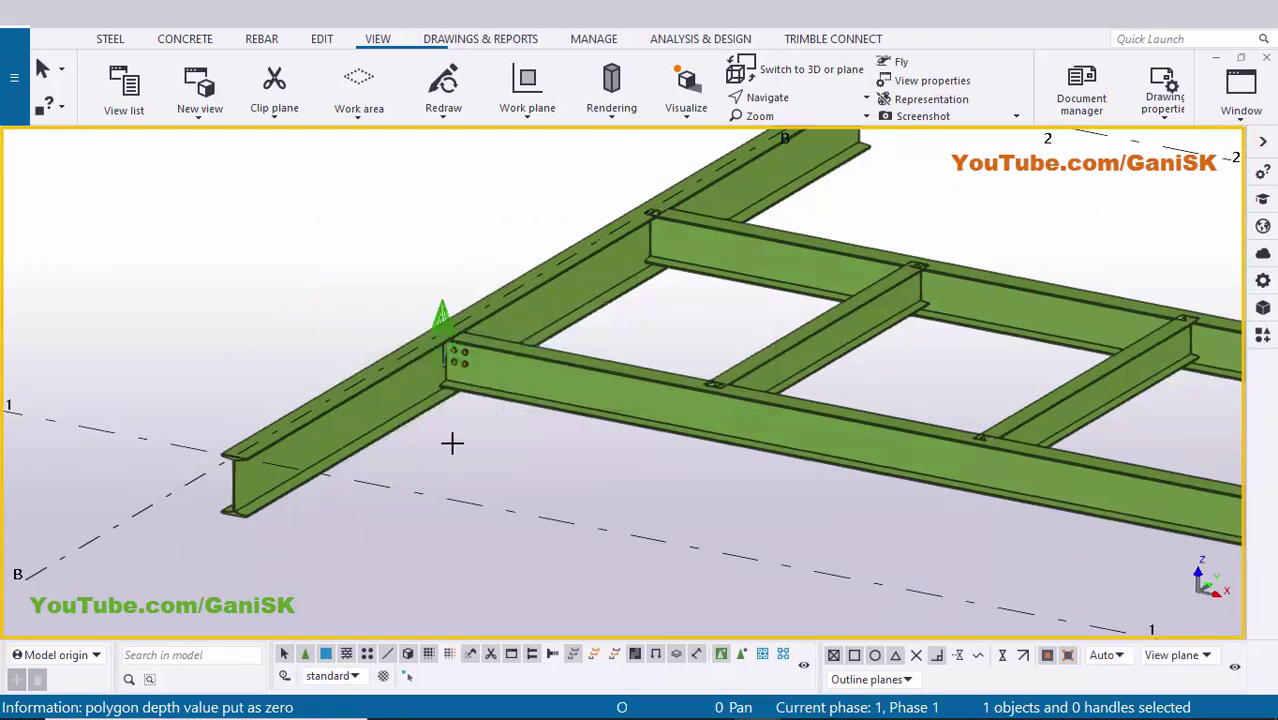
# Examine the shear plate and its bolts closely at the joint between the gridline B beam and the cross beam.
pyautogui.press('v')
pyautogui.keyDown('ctrl'); pyautogui.moveTo(446, 361); pyautogui.dragTo(70, 398, button='middle'); pyautogui.keyUp('ctrl')
pyautogui.scroll(3, 445, 368)
pyautogui.scroll(5, 500, 345)
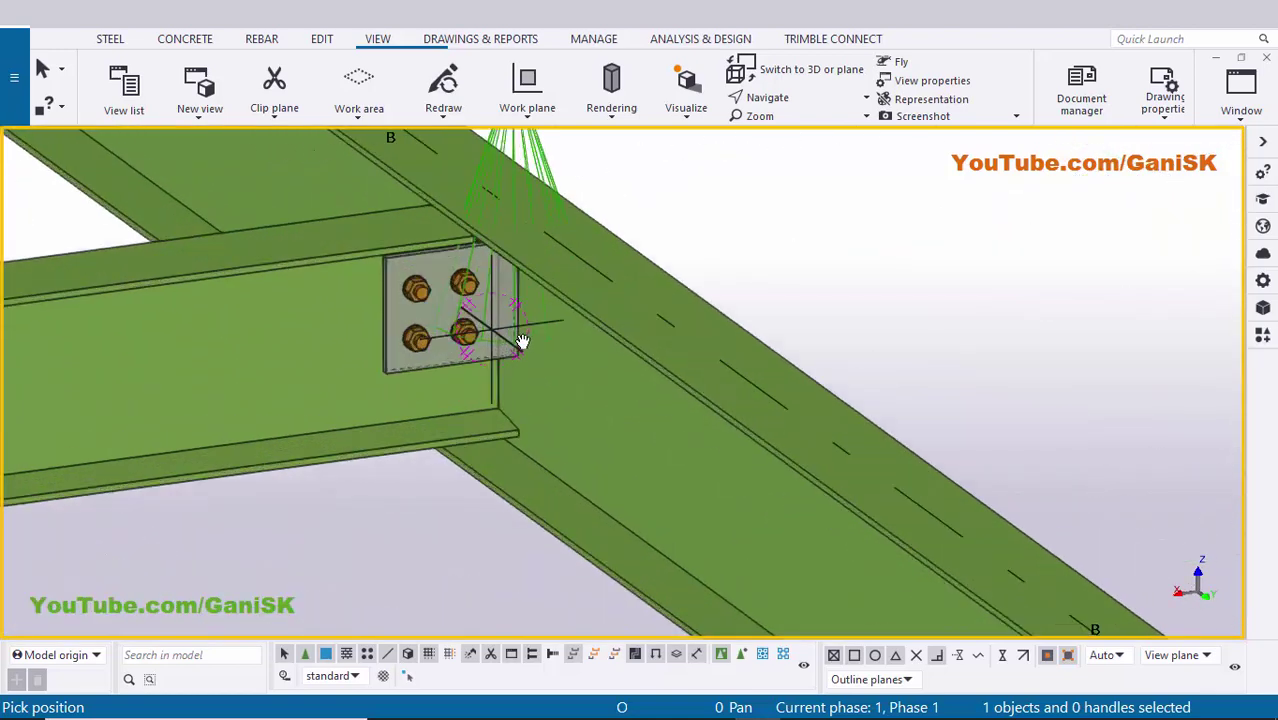
pyautogui.rightClick(829, 158)
pyautogui.click(850, 166)
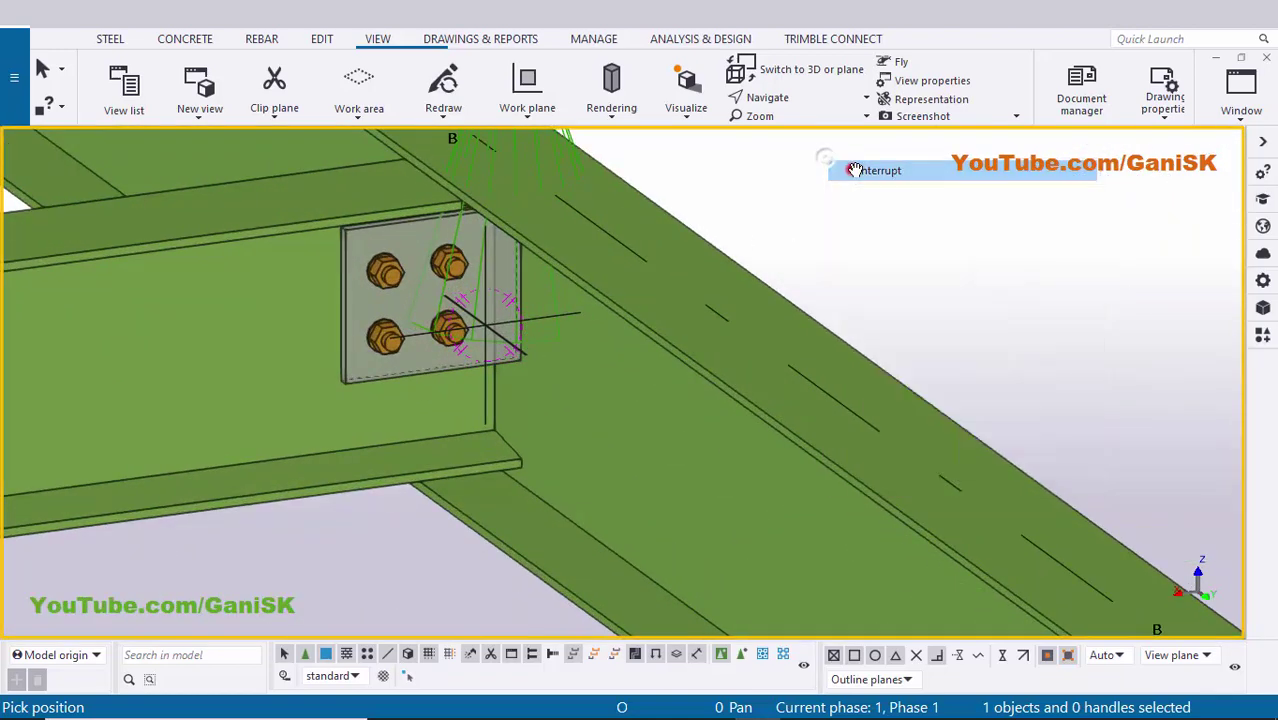
pyautogui.press('Escape')
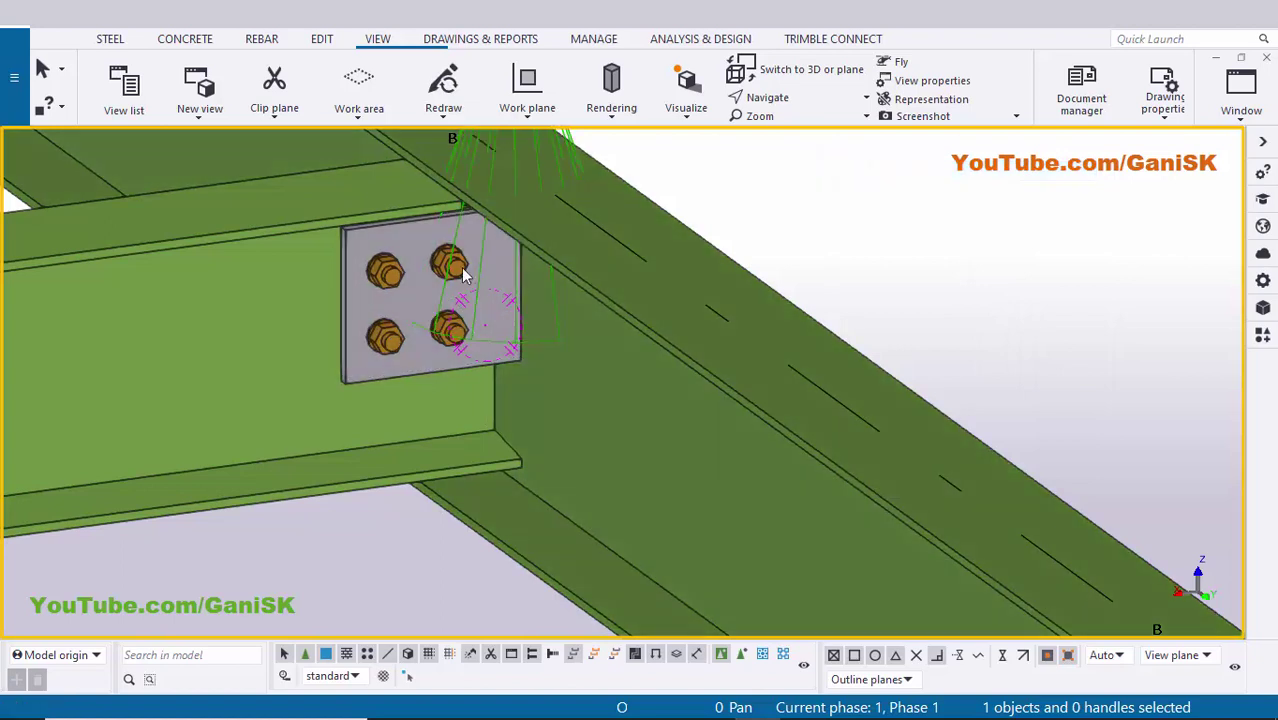
pyautogui.scroll(5, 455, 300)
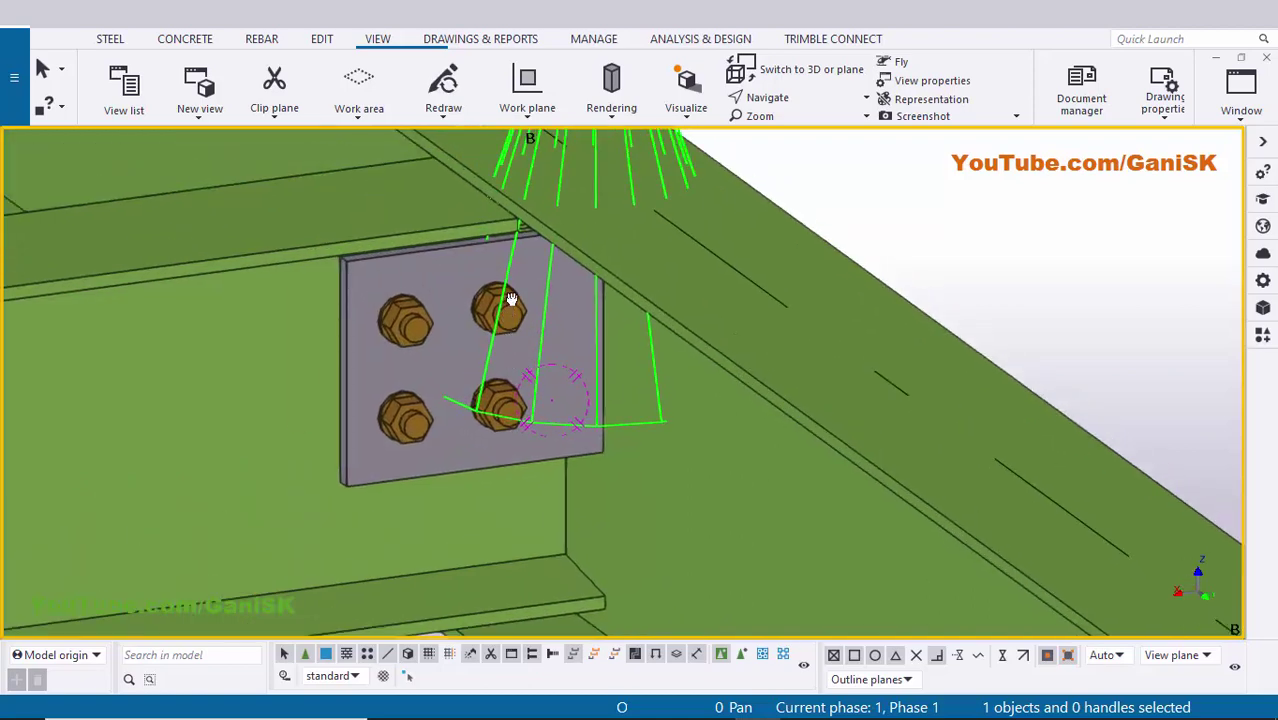
pyautogui.moveTo(510, 298)
pyautogui.keyDown('ctrl'); pyautogui.mouseDown(button='middle')
pyautogui.moveTo(522, 244)
pyautogui.moveTo(523, 318)
pyautogui.moveTo(532, 300)
pyautogui.mouseUp(button='middle'); pyautogui.keyUp('ctrl')
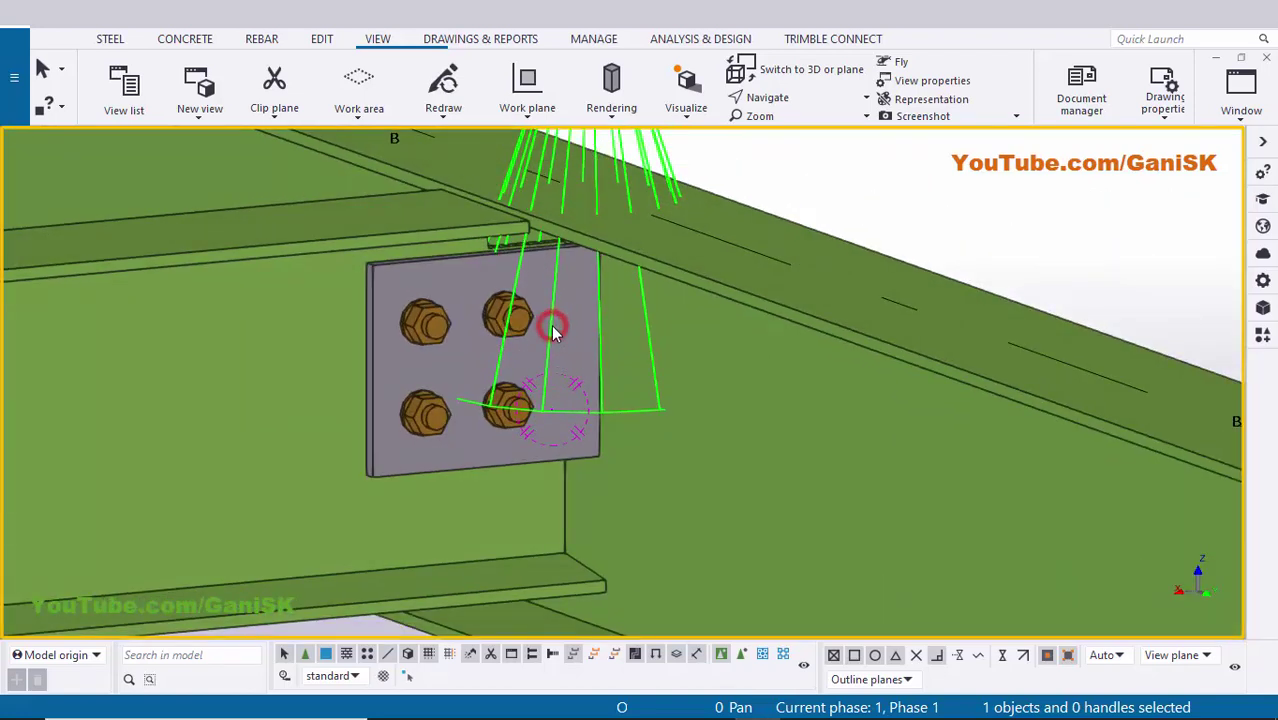
# Set the tab plate's position number to prefix p and start number 1 in the shear plate connection and modify it.
pyautogui.doubleClick(606, 174)
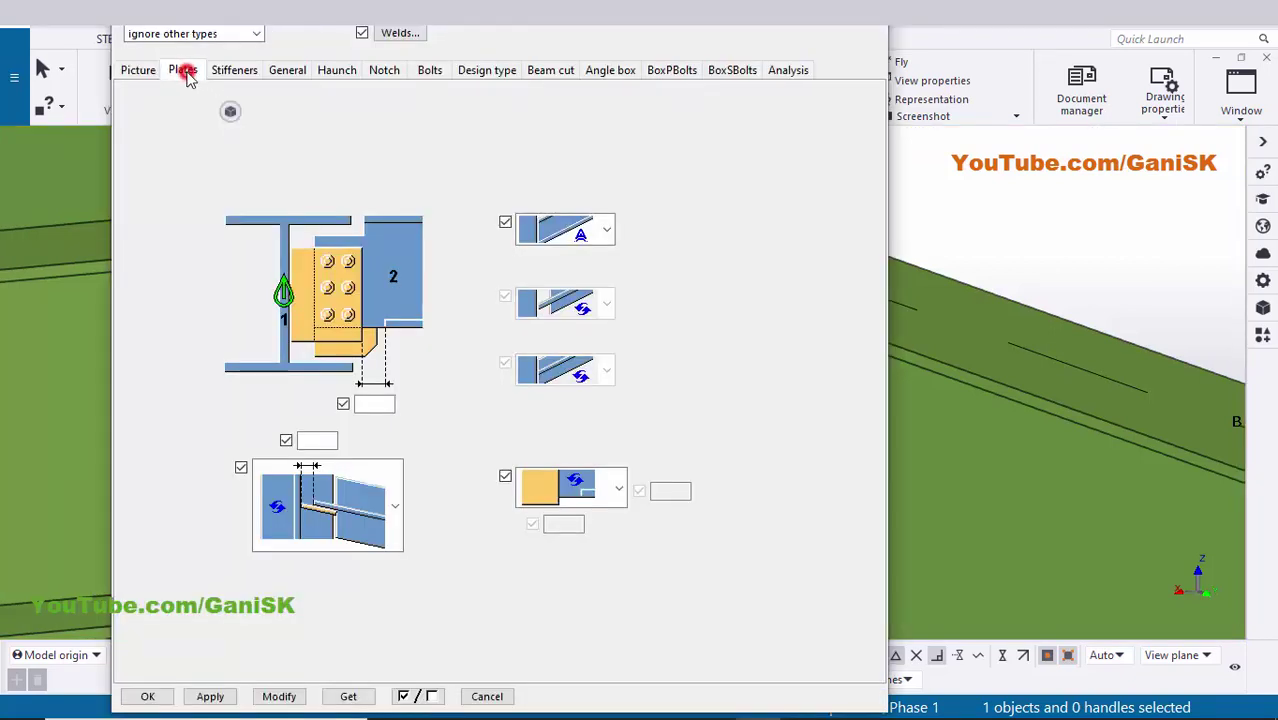
pyautogui.click(182, 69)
pyautogui.click(408, 116)
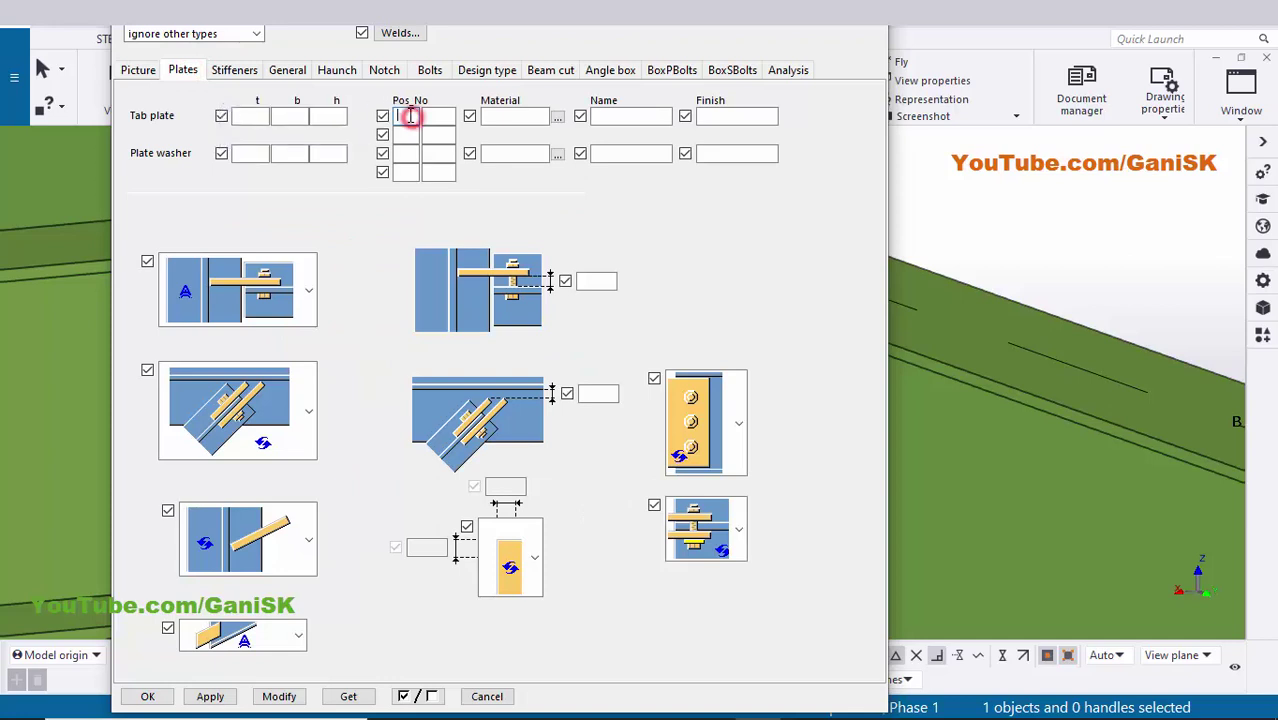
pyautogui.click(408, 116)
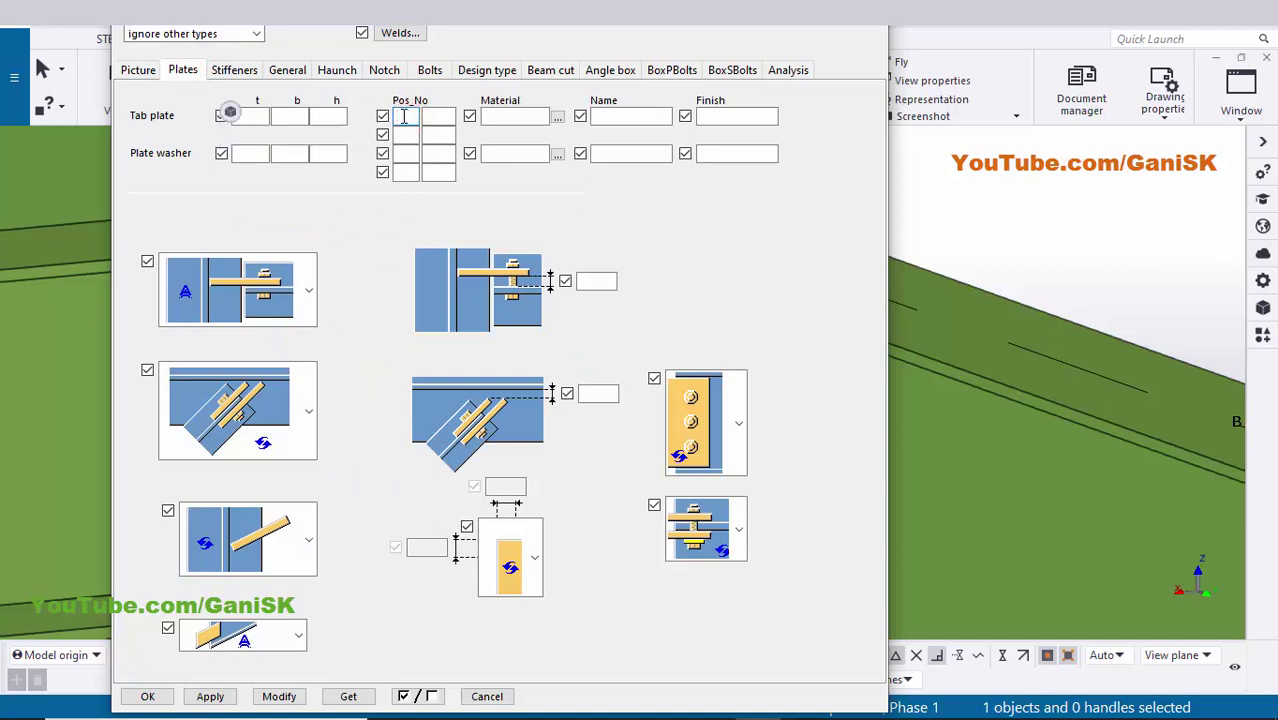
pyautogui.write('p')
pyautogui.click(432, 116)
pyautogui.write('1')
pyautogui.click(278, 696)
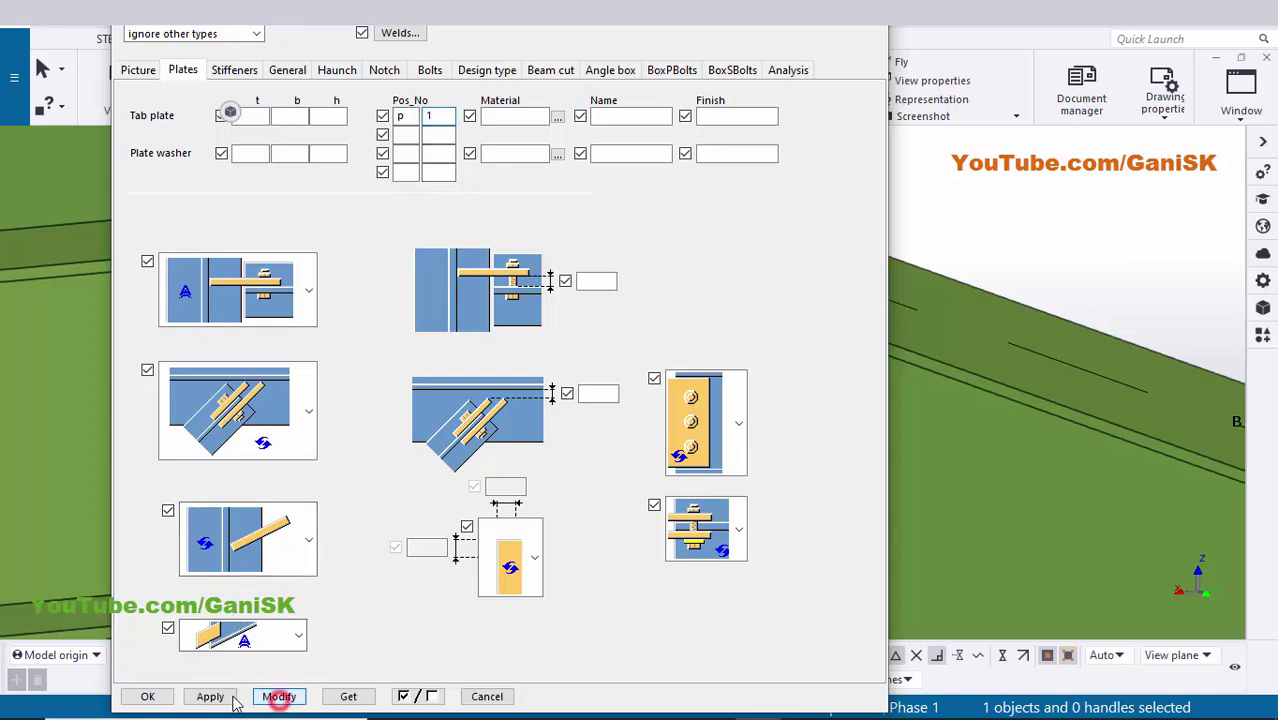
pyautogui.click(209, 696)
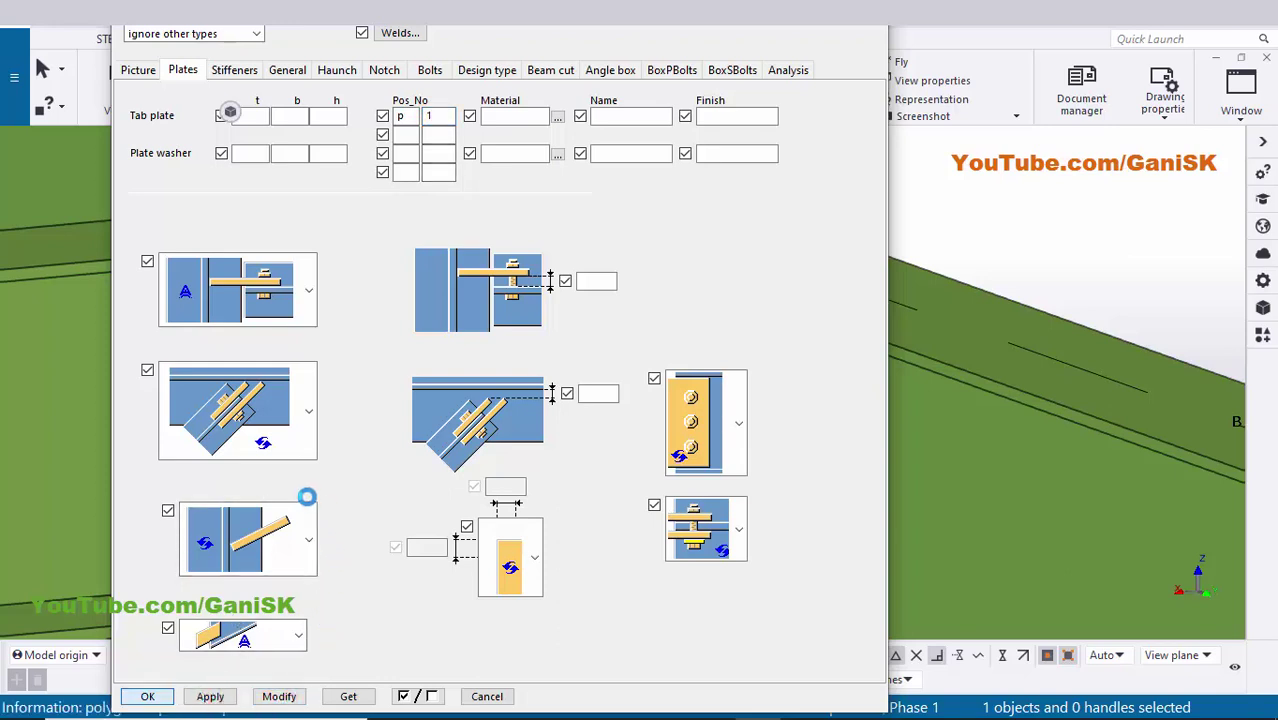
pyautogui.press('Escape')
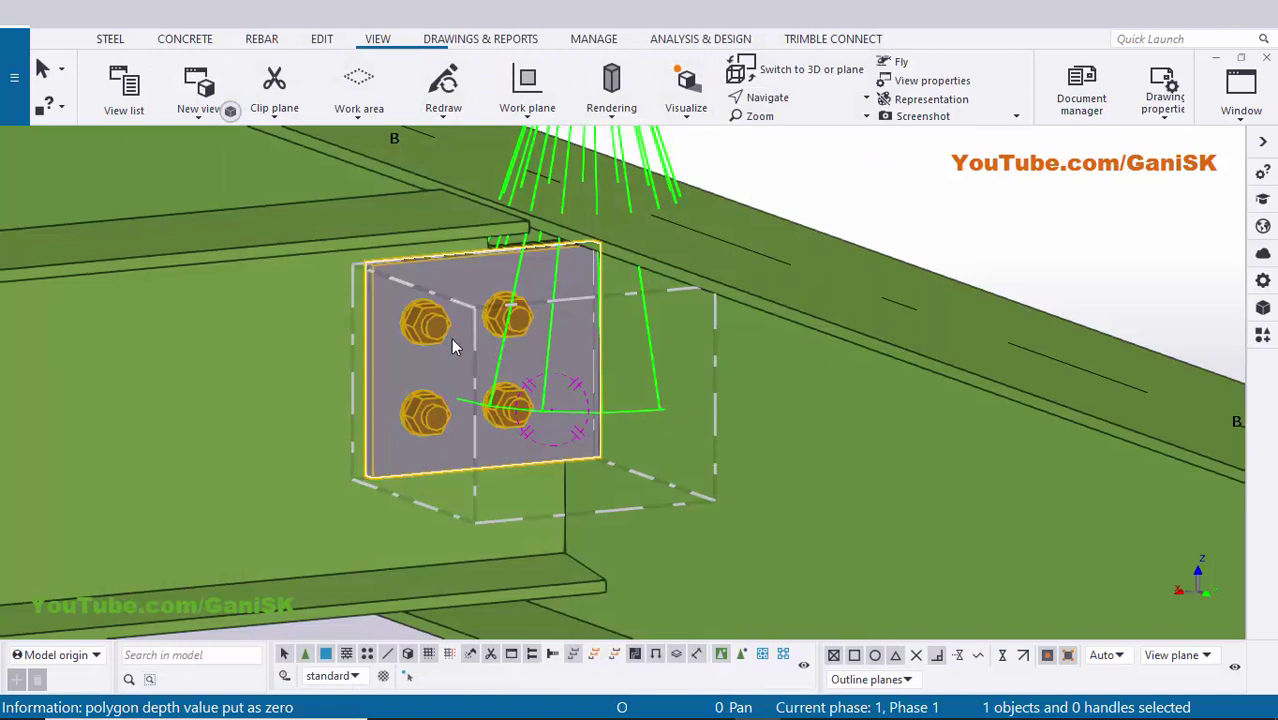
pyautogui.click(897, 162)
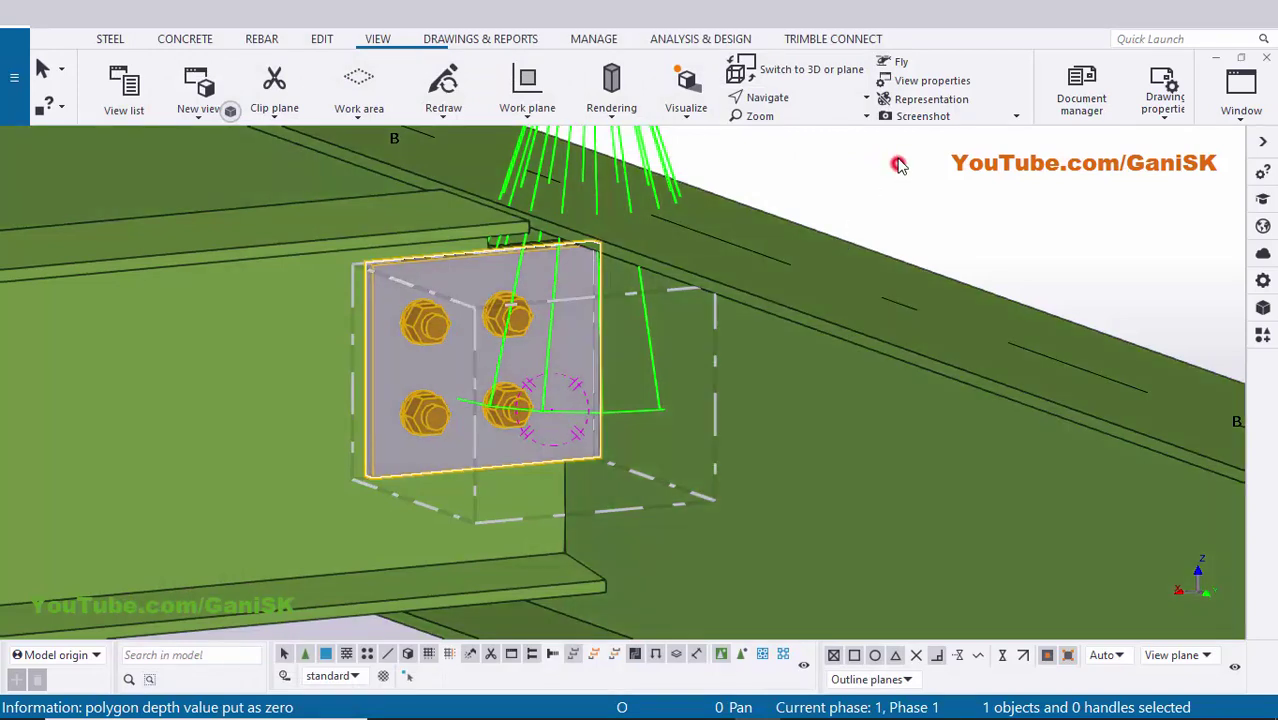
pyautogui.click(947, 263)
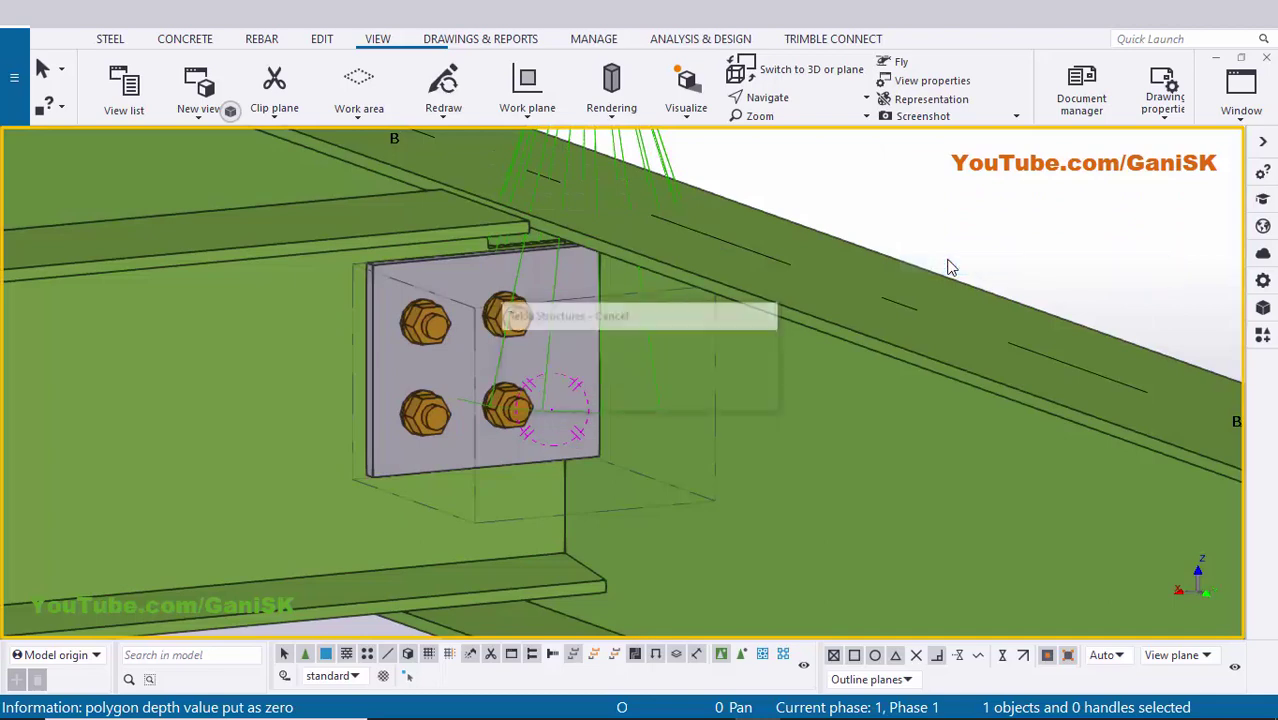
# Apply Shear plate simple (146) with the gridline B beam as main part and the cross beam nearest gridline 2 as secondary part.
pyautogui.scroll(-6, 671, 348)
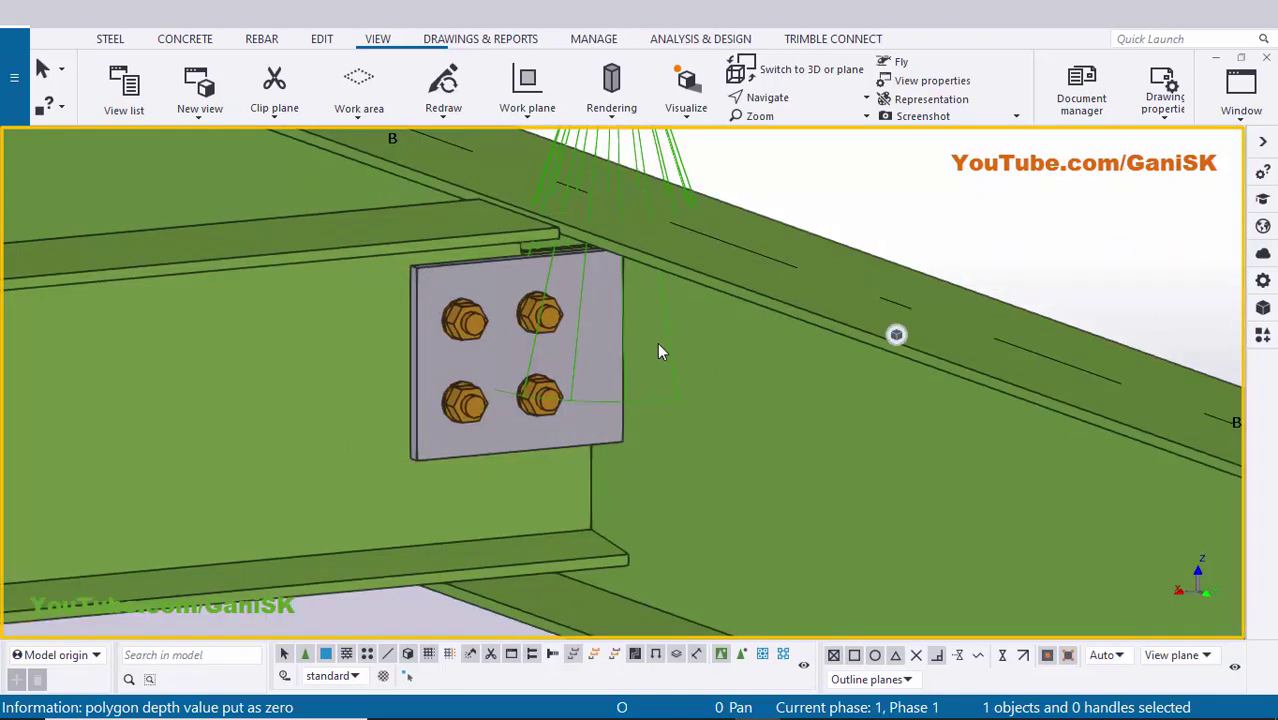
pyautogui.scroll(-3, 726, 360)
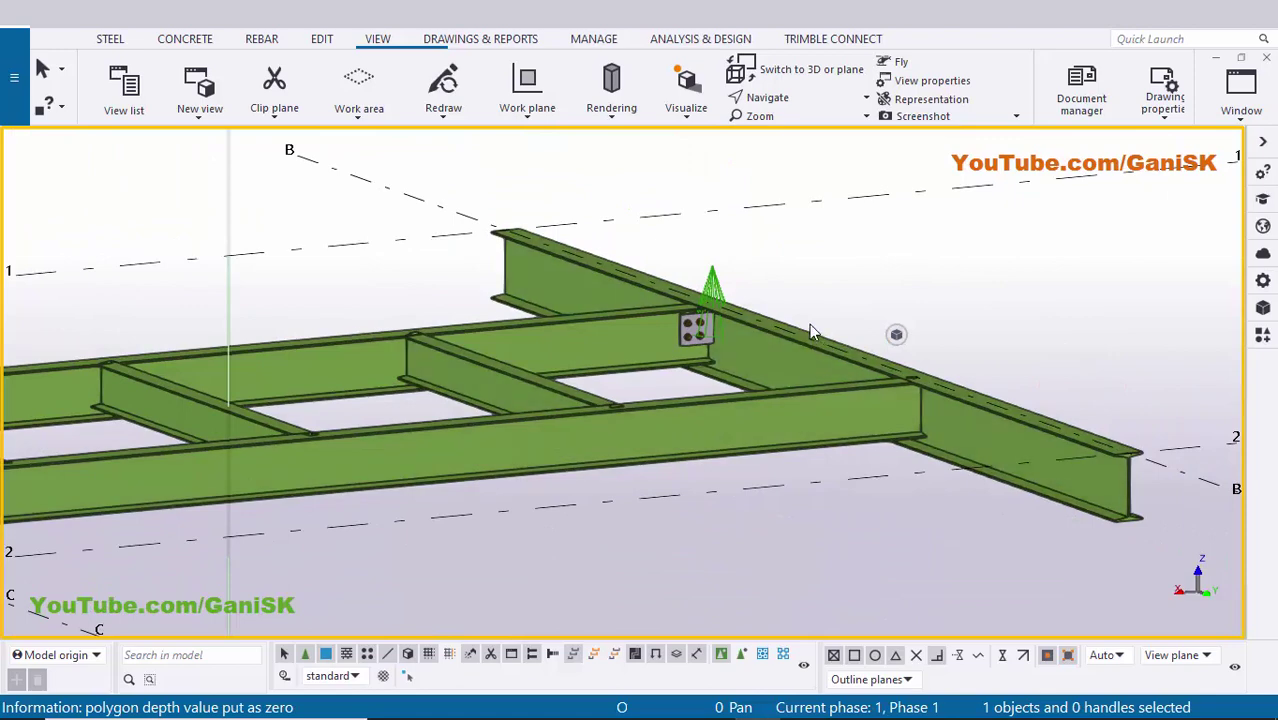
pyautogui.hotkey('ctrl', 'f')
pyautogui.click(1129, 314)
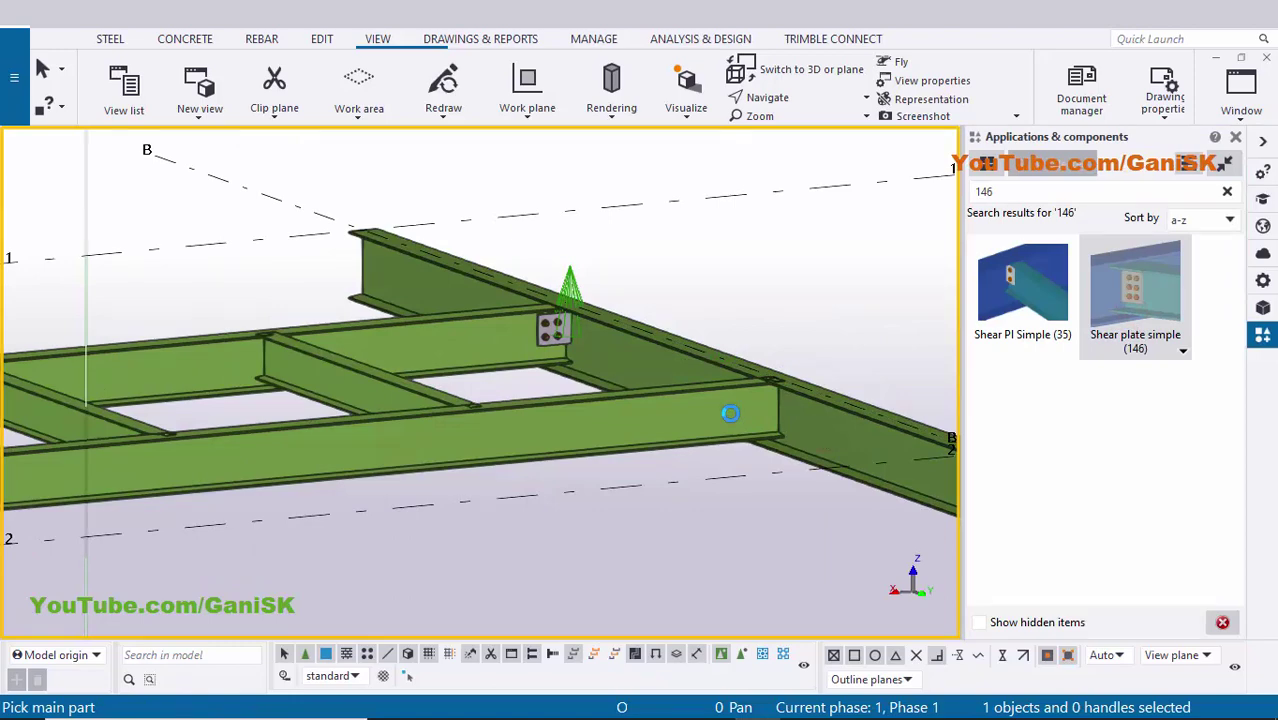
pyautogui.click(730, 413)
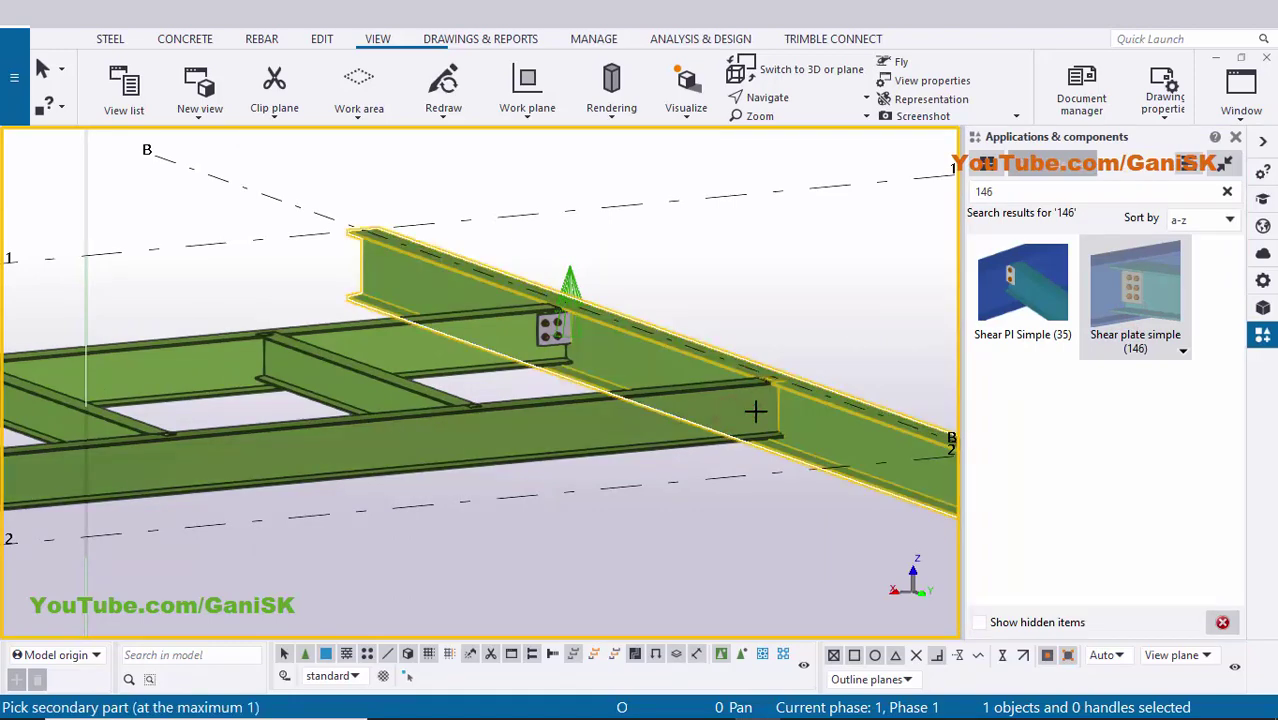
pyautogui.click(762, 410)
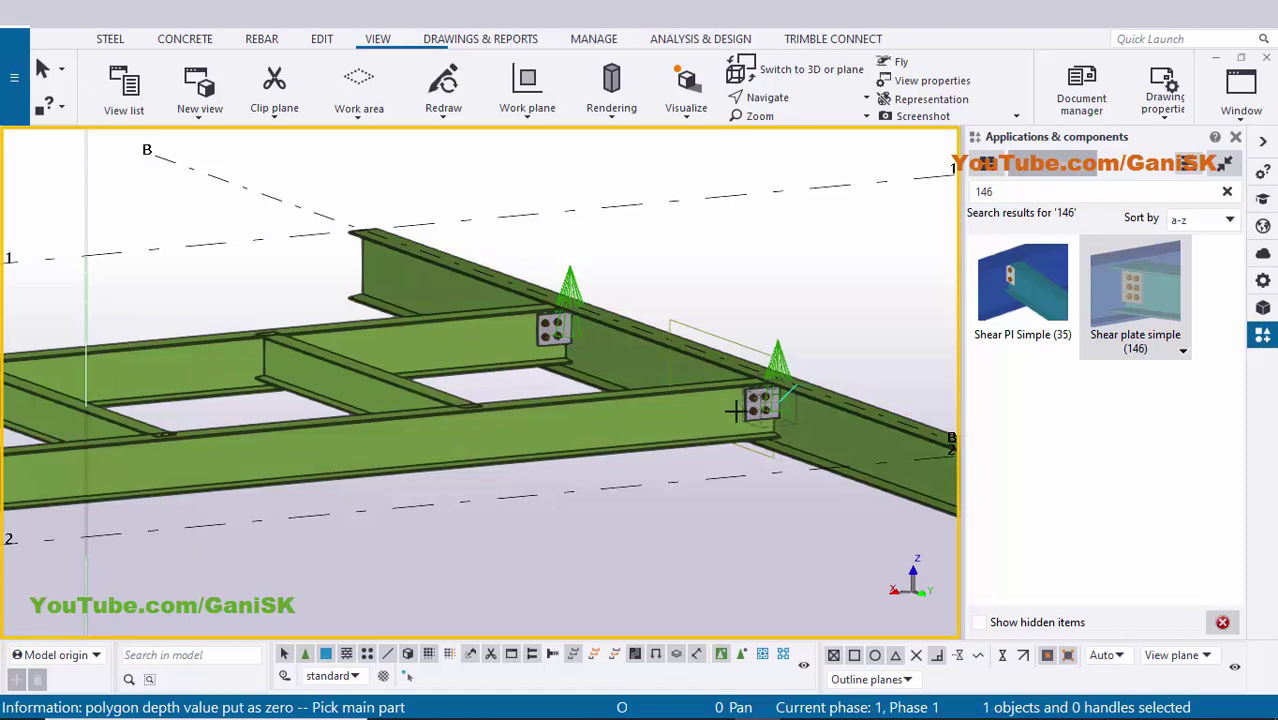
# Connect the first two infill beams from gridline B to the cross beam nearest gridline 1 with Shear plate simple (146).
pyautogui.scroll(-3, 760, 406)
pyautogui.keyDown('ctrl'); pyautogui.moveTo(440, 374); pyautogui.dragTo(494, 446, button='middle'); pyautogui.keyUp('ctrl')
pyautogui.click(505, 449)
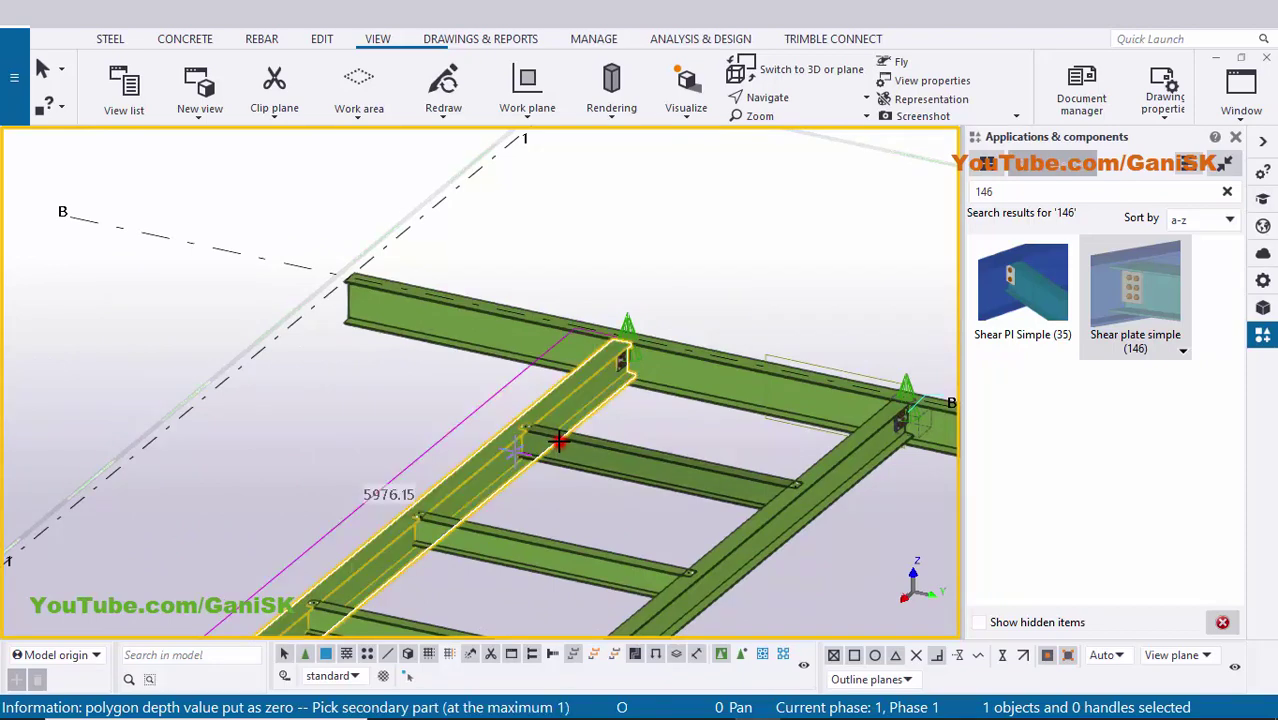
pyautogui.click(562, 445)
pyautogui.click(360, 554)
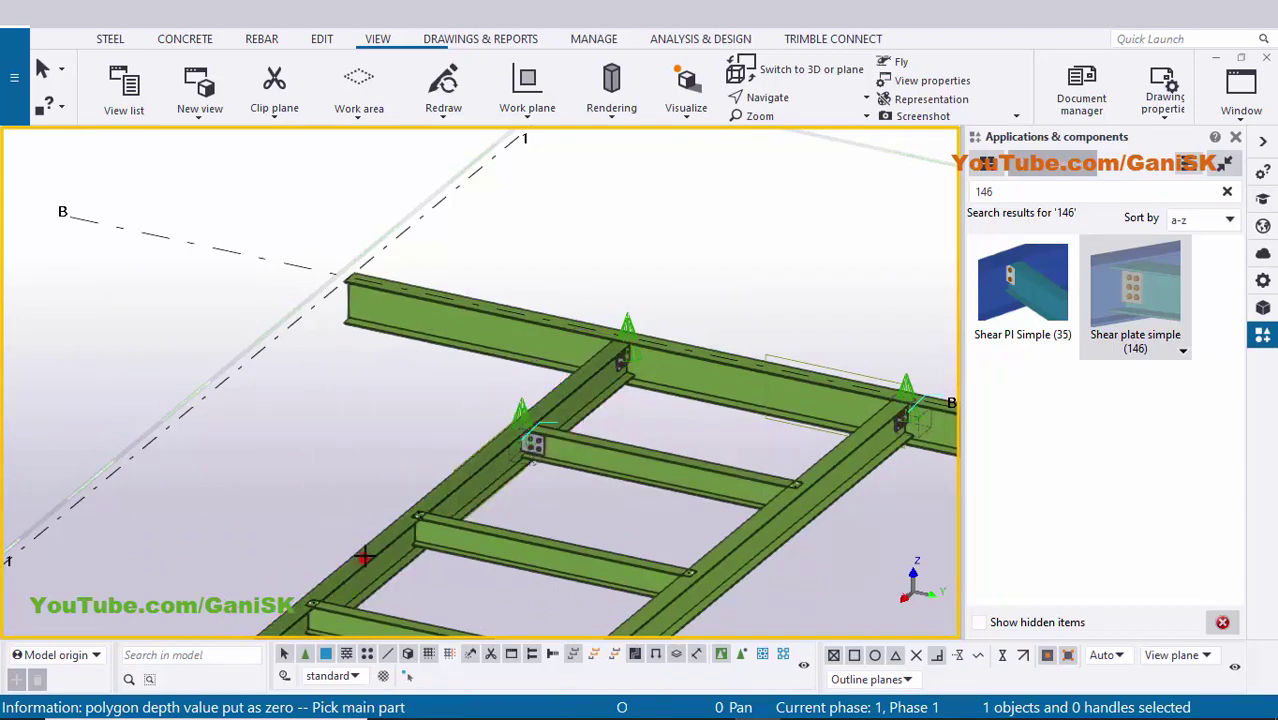
pyautogui.click(457, 537)
pyautogui.moveTo(457, 537); pyautogui.dragTo(584, 384, button='middle')
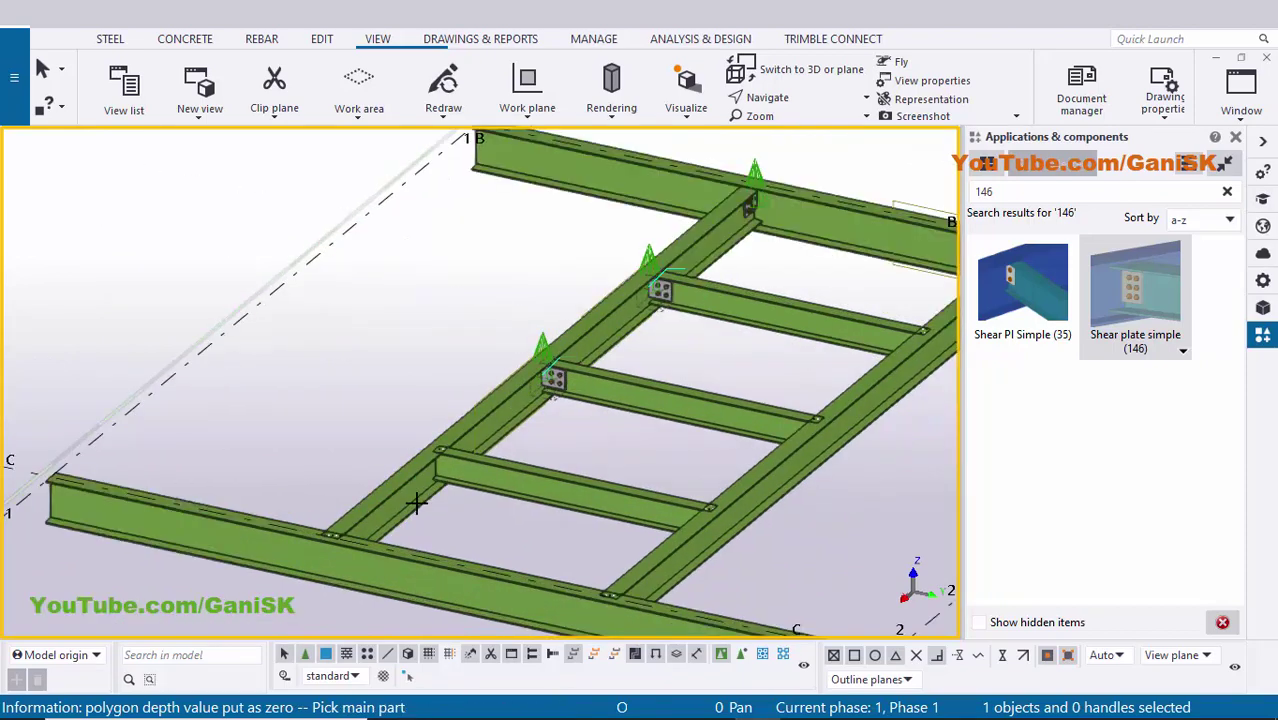
# Apply Shear plate simple (146) where the cross beam nearest gridline 1 meets the third infill beam and the gridline C beam.
pyautogui.click(407, 489)
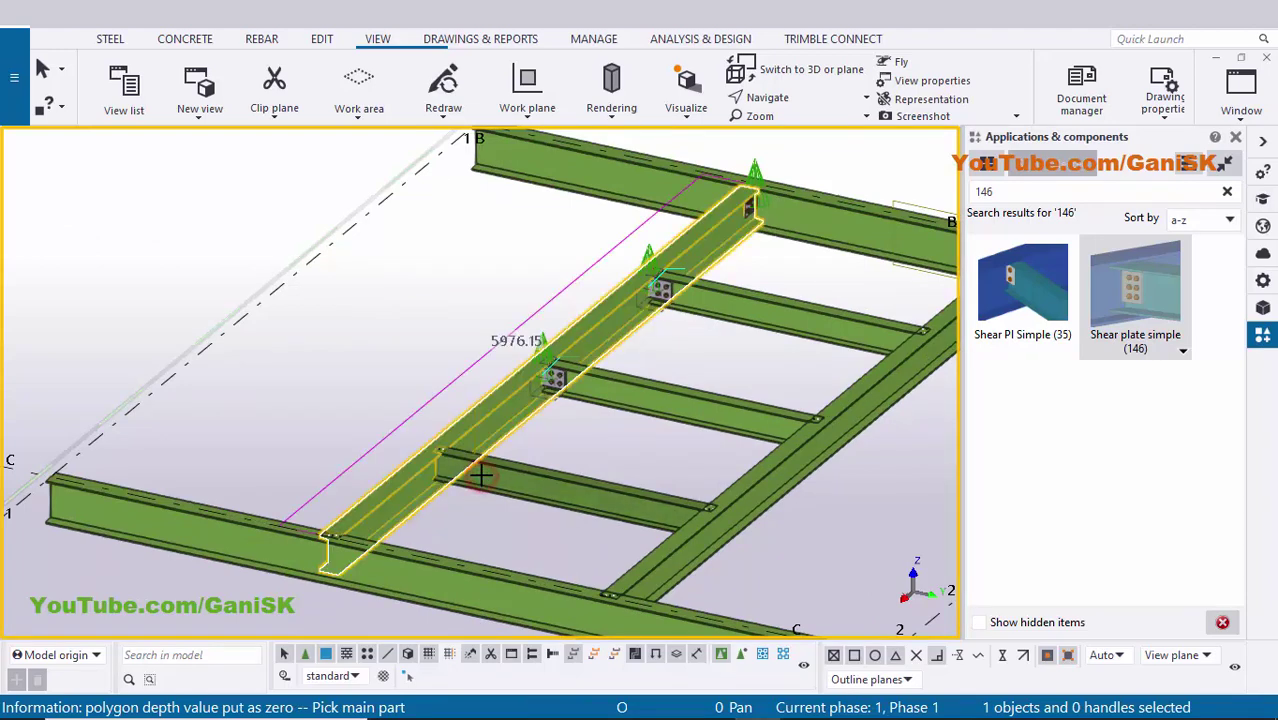
pyautogui.click(380, 497)
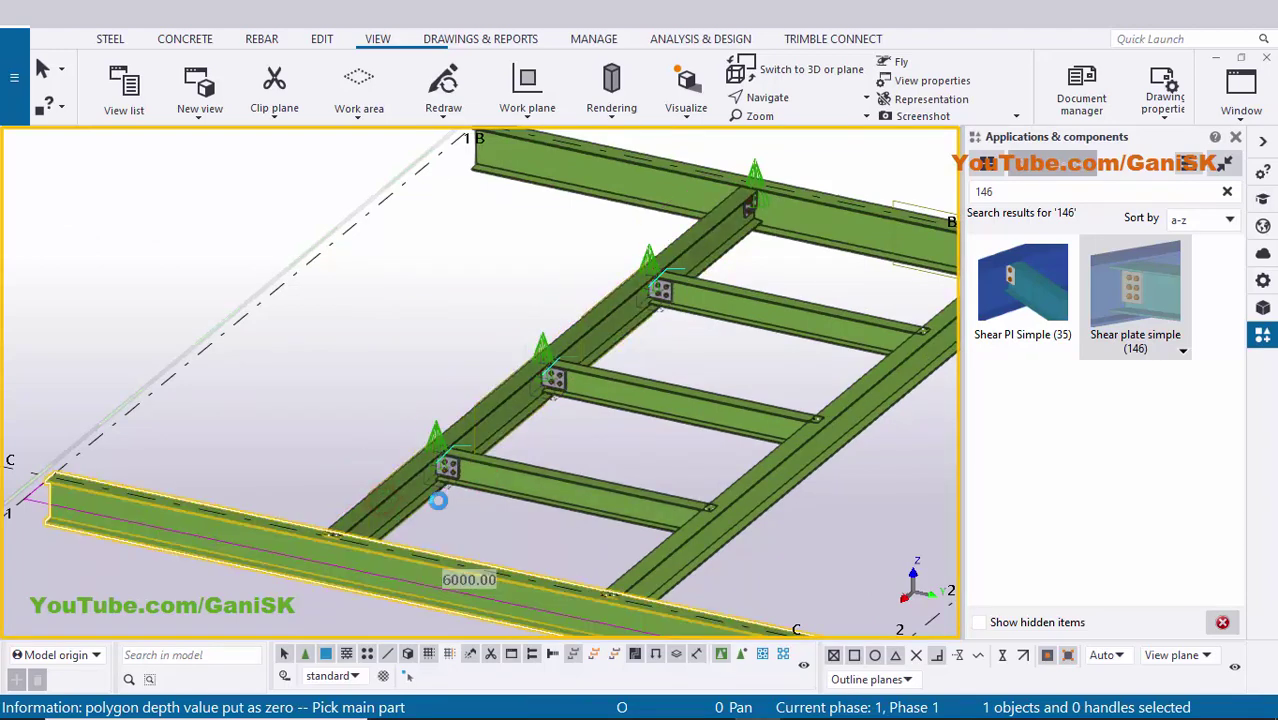
pyautogui.click(440, 500)
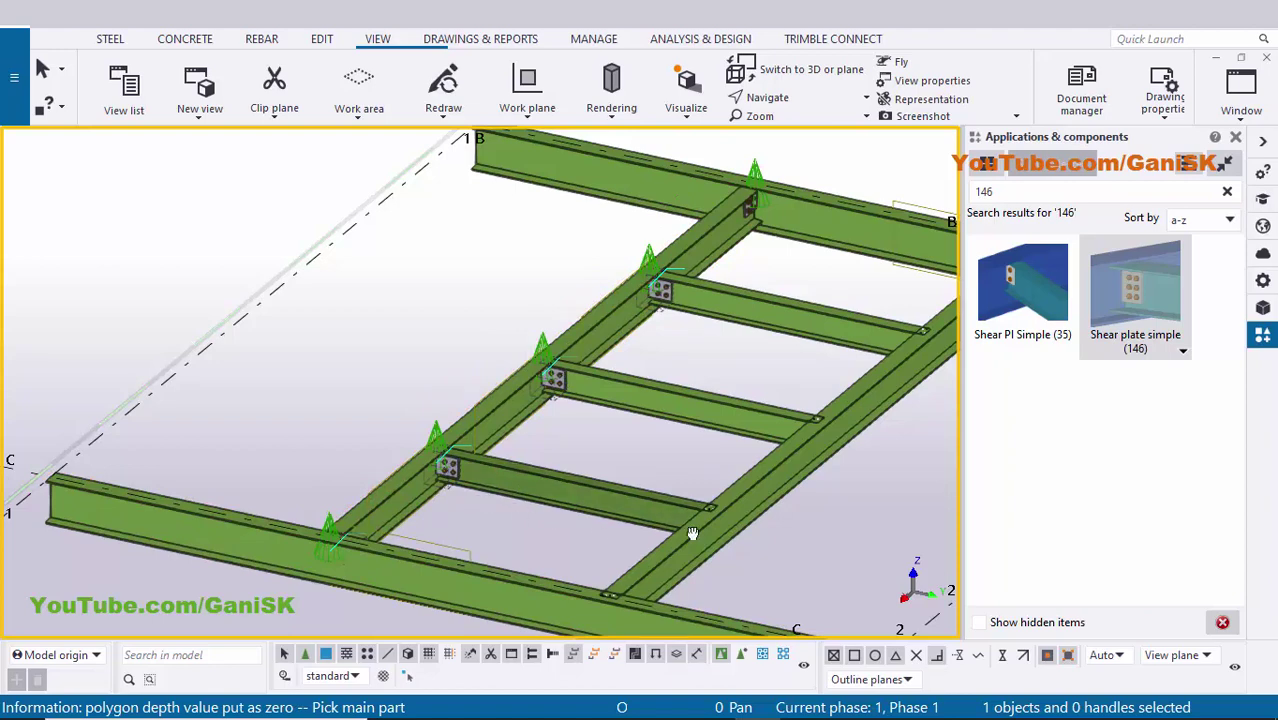
# Apply Shear plate simple (146) with the cross beam nearest gridline 2 as main part and each of the three infill beams as secondary part.
pyautogui.keyDown('ctrl'); pyautogui.moveTo(690, 531); pyautogui.dragTo(900, 575, button='middle'); pyautogui.keyUp('ctrl')
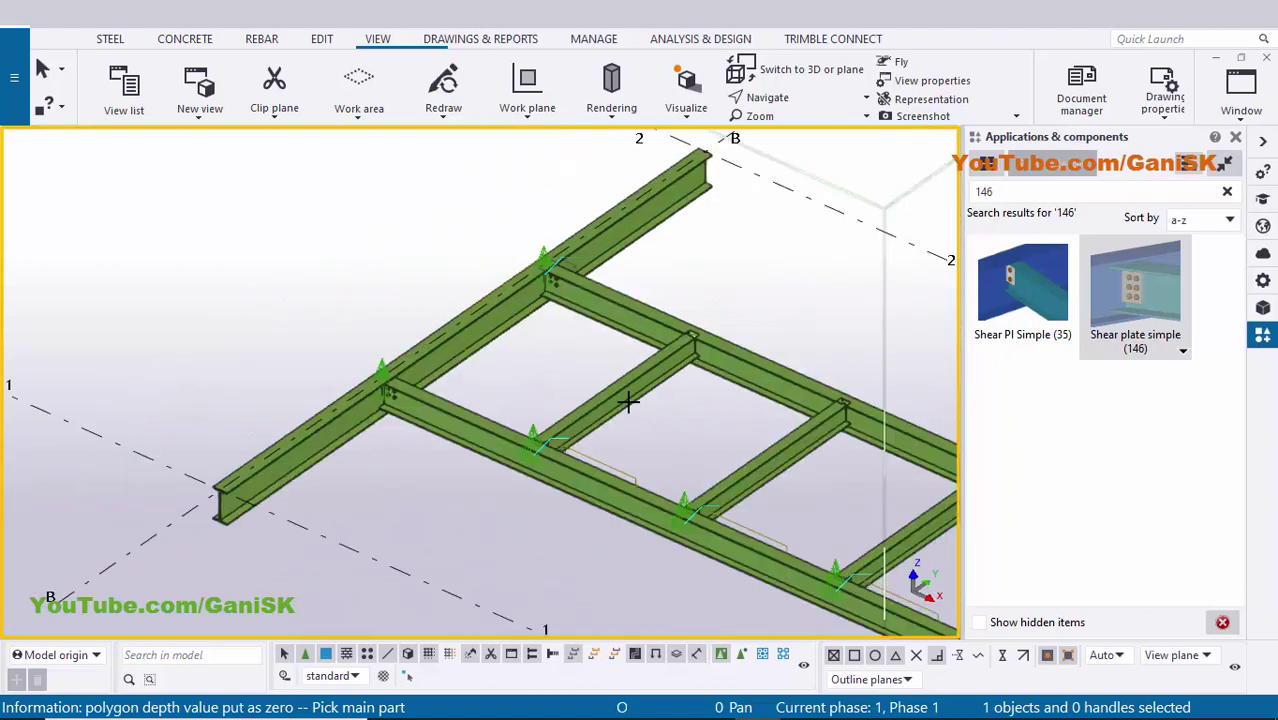
pyautogui.scroll(-1, 628, 398)
pyautogui.scroll(4, 632, 391)
pyautogui.scroll(1, 730, 350)
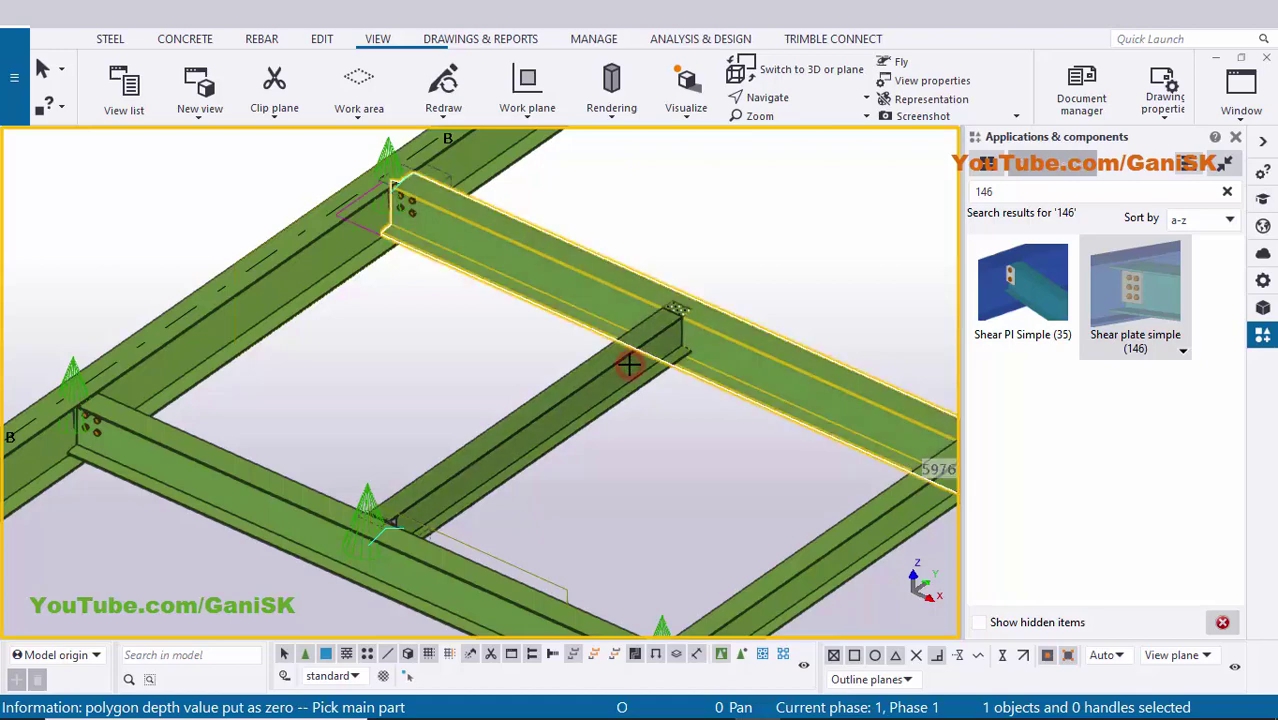
pyautogui.moveTo(748, 397); pyautogui.dragTo(526, 343, button='middle')
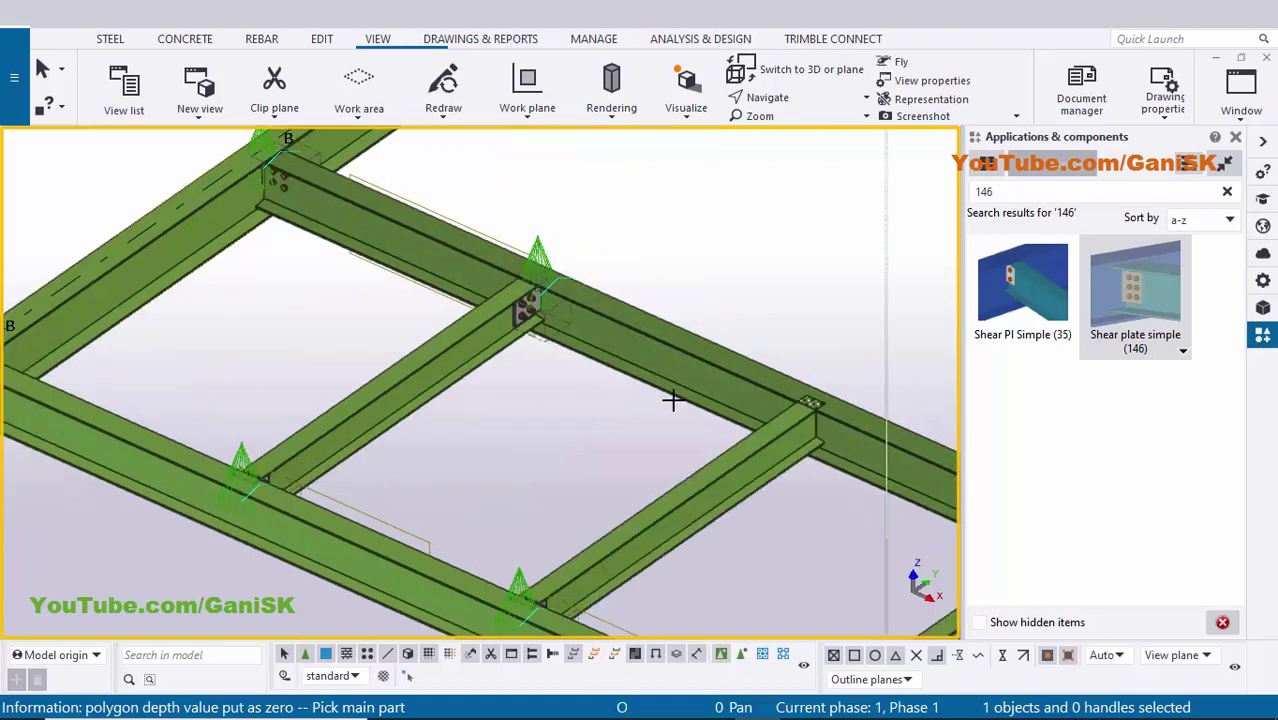
pyautogui.click(703, 423)
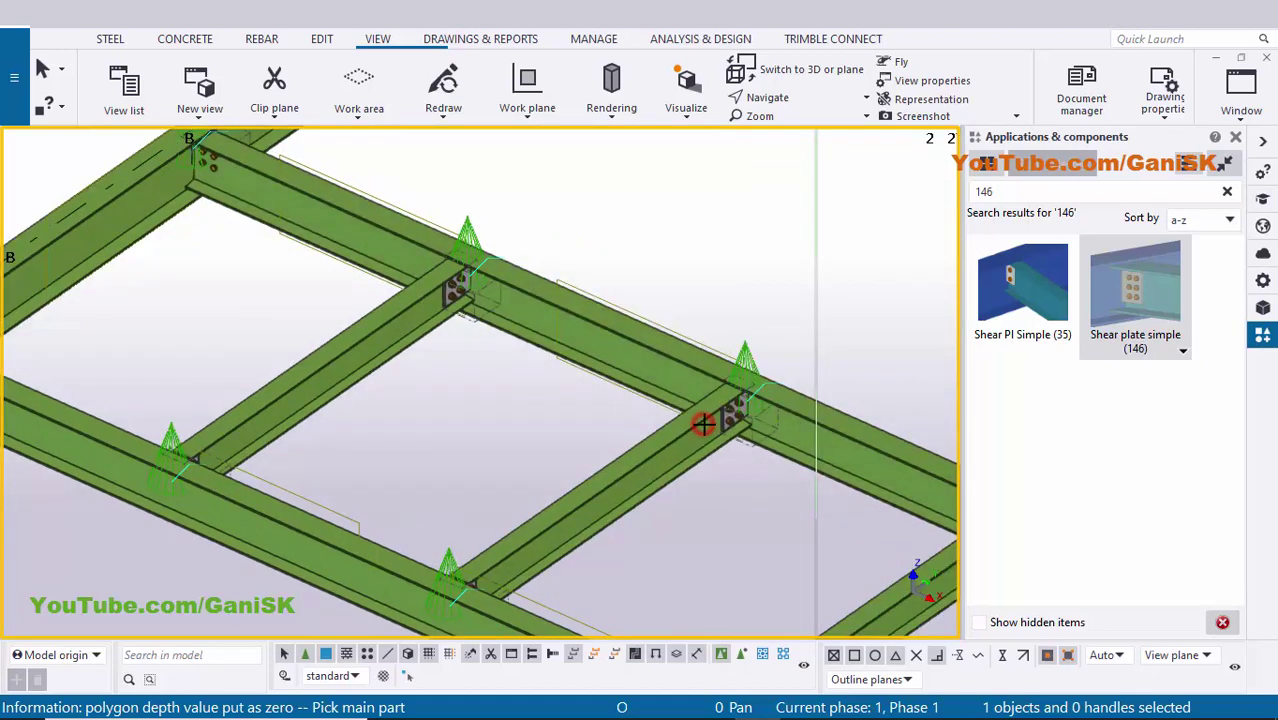
pyautogui.scroll(-1, 594, 381)
pyautogui.moveTo(734, 430); pyautogui.dragTo(549, 350, button='middle')
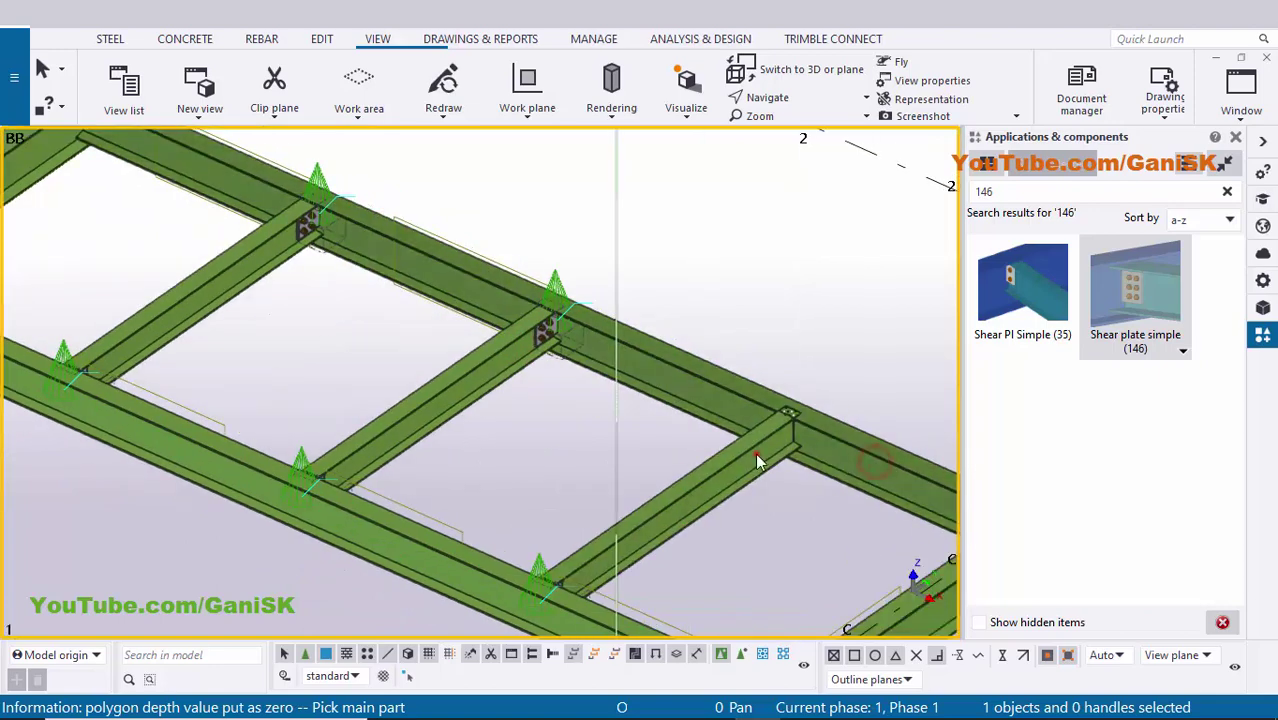
pyautogui.moveTo(880, 470); pyautogui.dragTo(839, 392, button='middle')
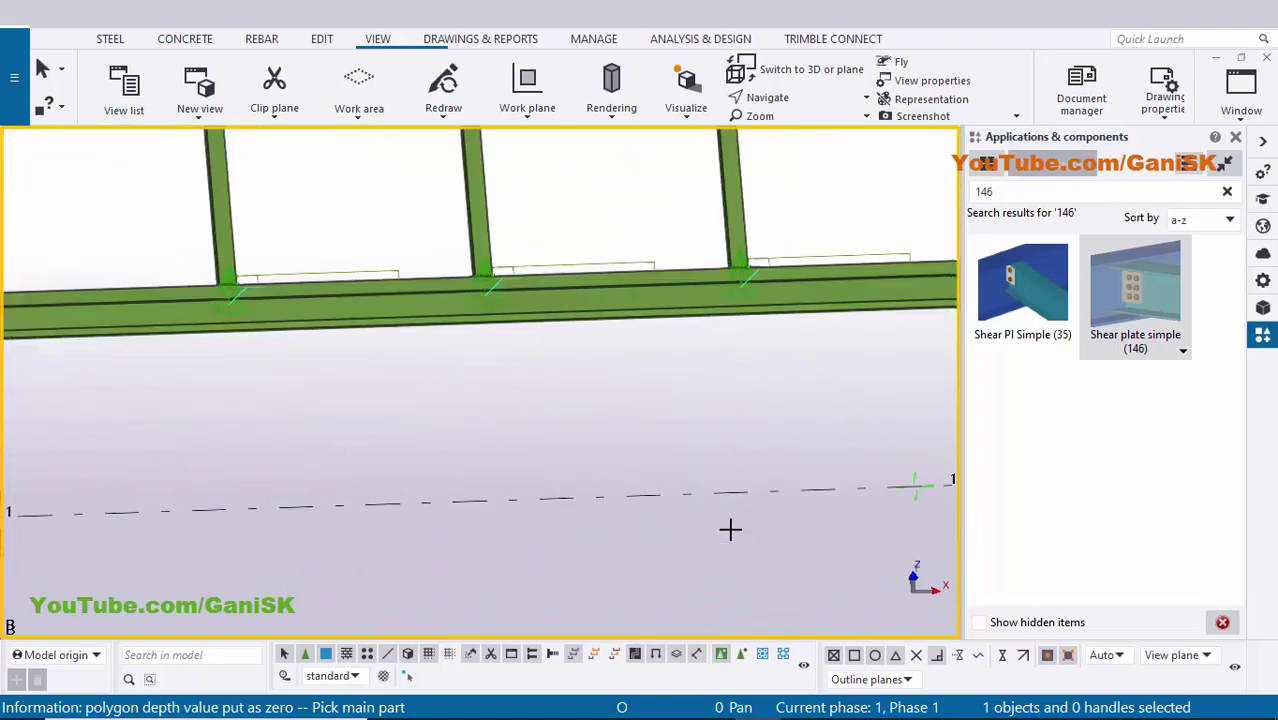
# Apply Shear plate simple (146) with the gridline C beam as main part and the cross beam nearest gridline 2 as secondary part.
pyautogui.moveTo(686, 618); pyautogui.dragTo(736, 420, button='middle')
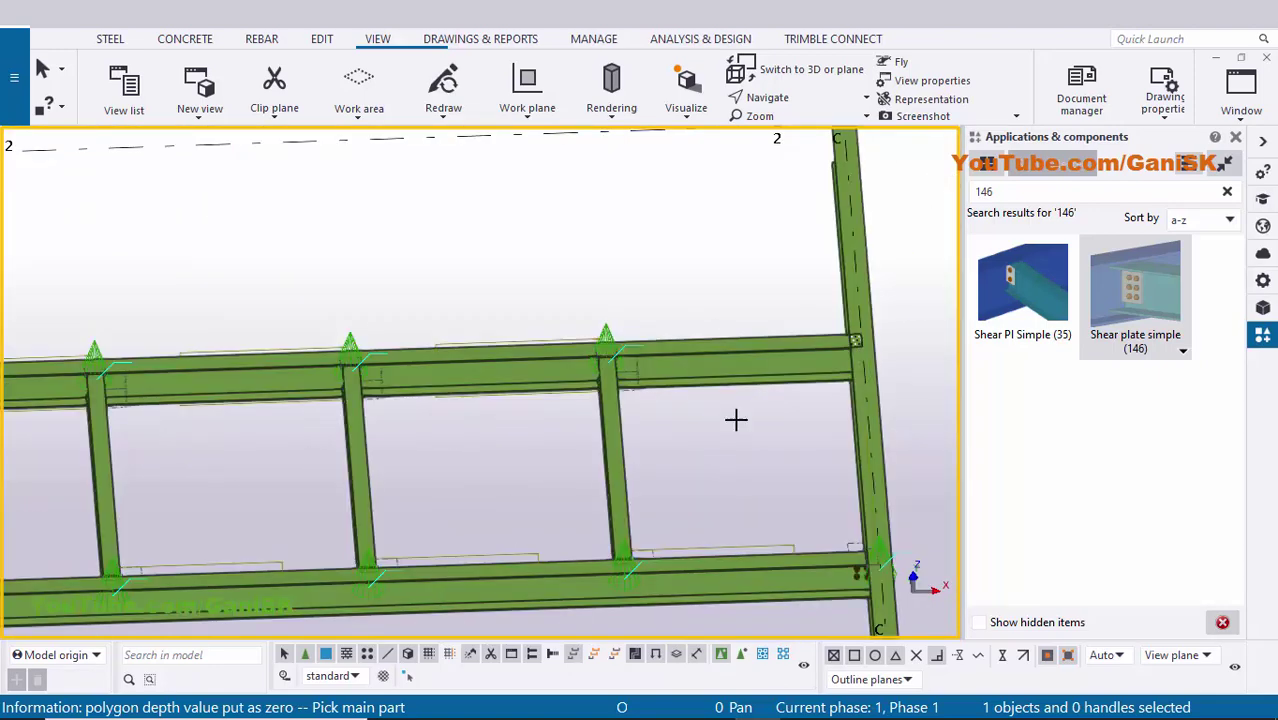
pyautogui.click(880, 414)
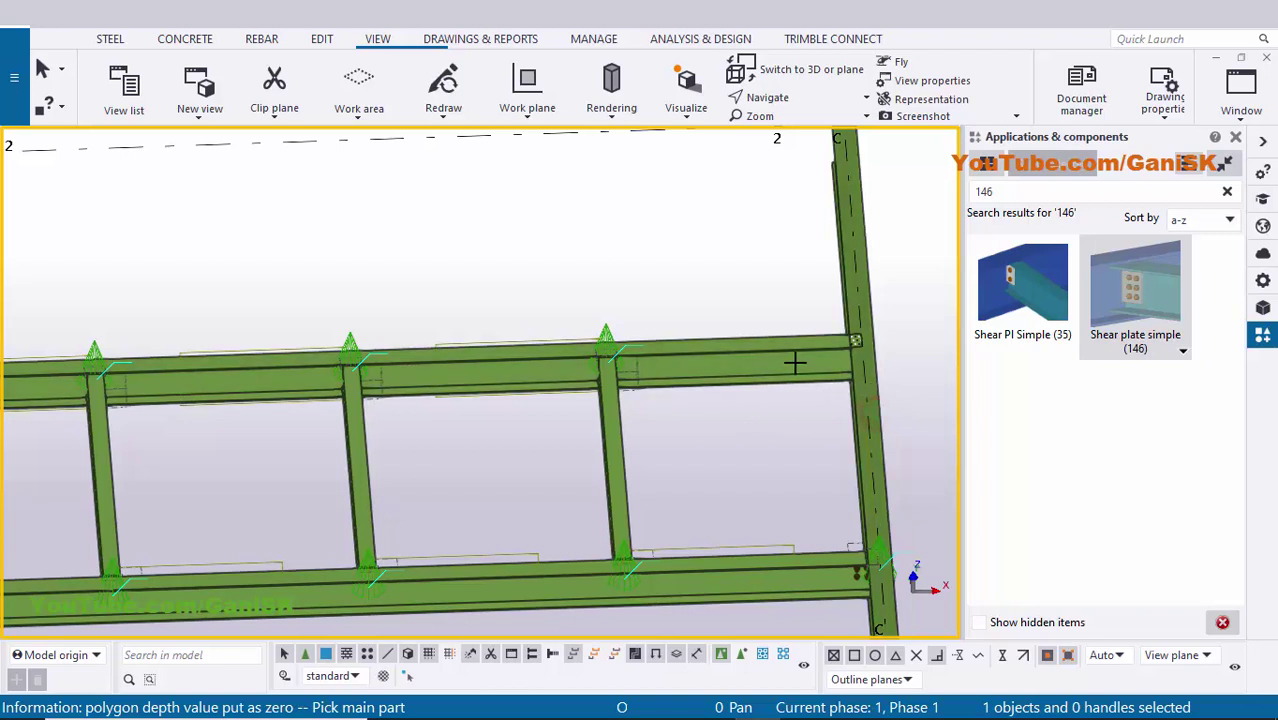
pyautogui.click(790, 355)
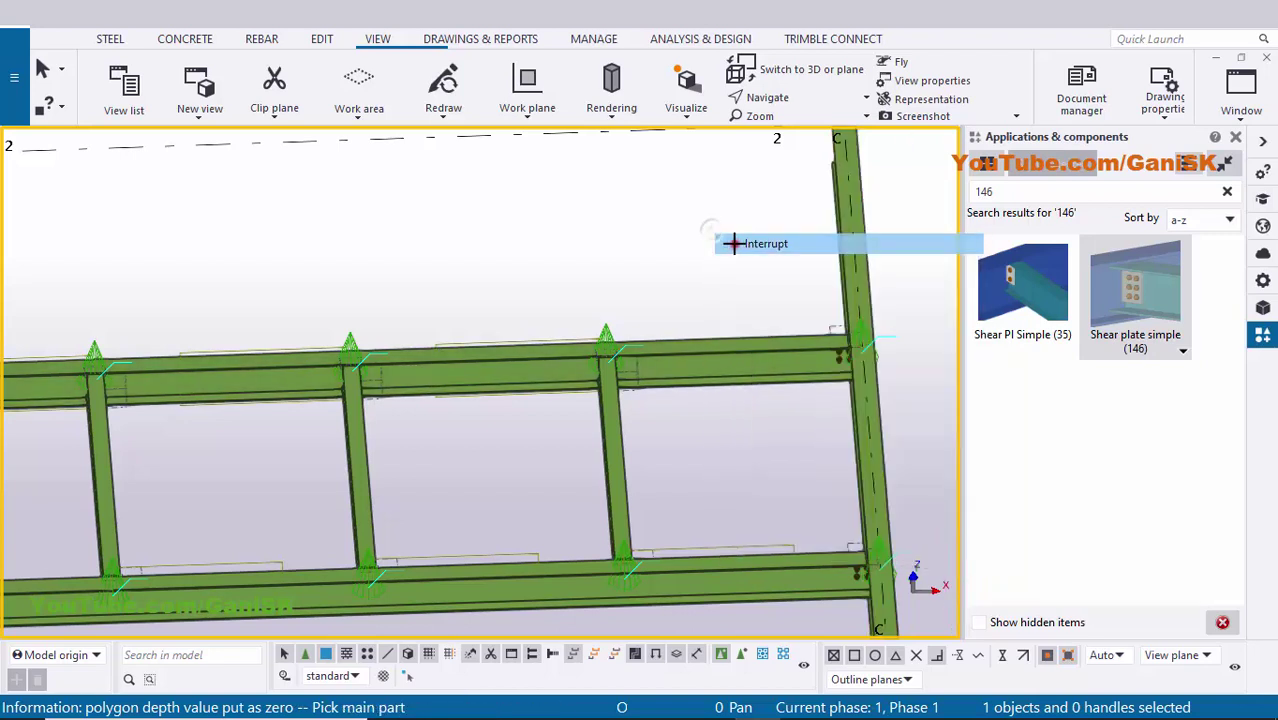
# Close the Applications & components catalog and redraw the model view to clear the temporary lines.
pyautogui.click(1250, 148)
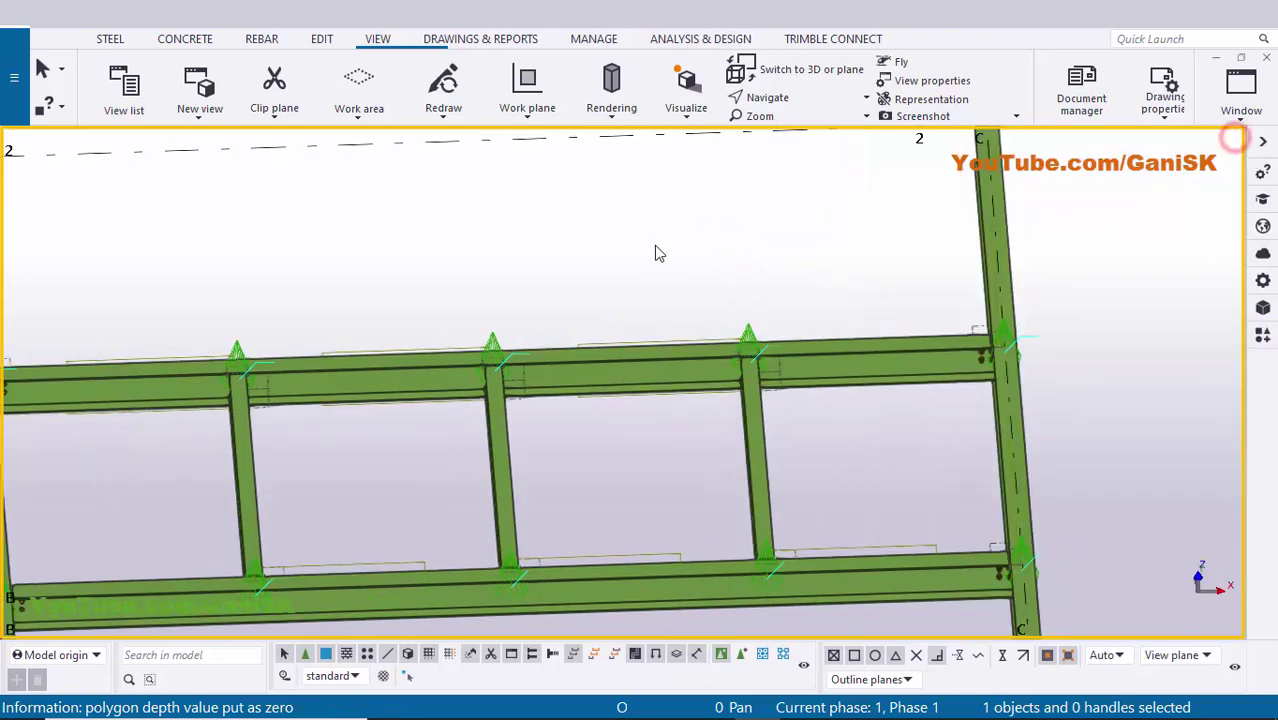
pyautogui.click(636, 222)
pyautogui.rightClick(636, 221)
pyautogui.click(700, 330)
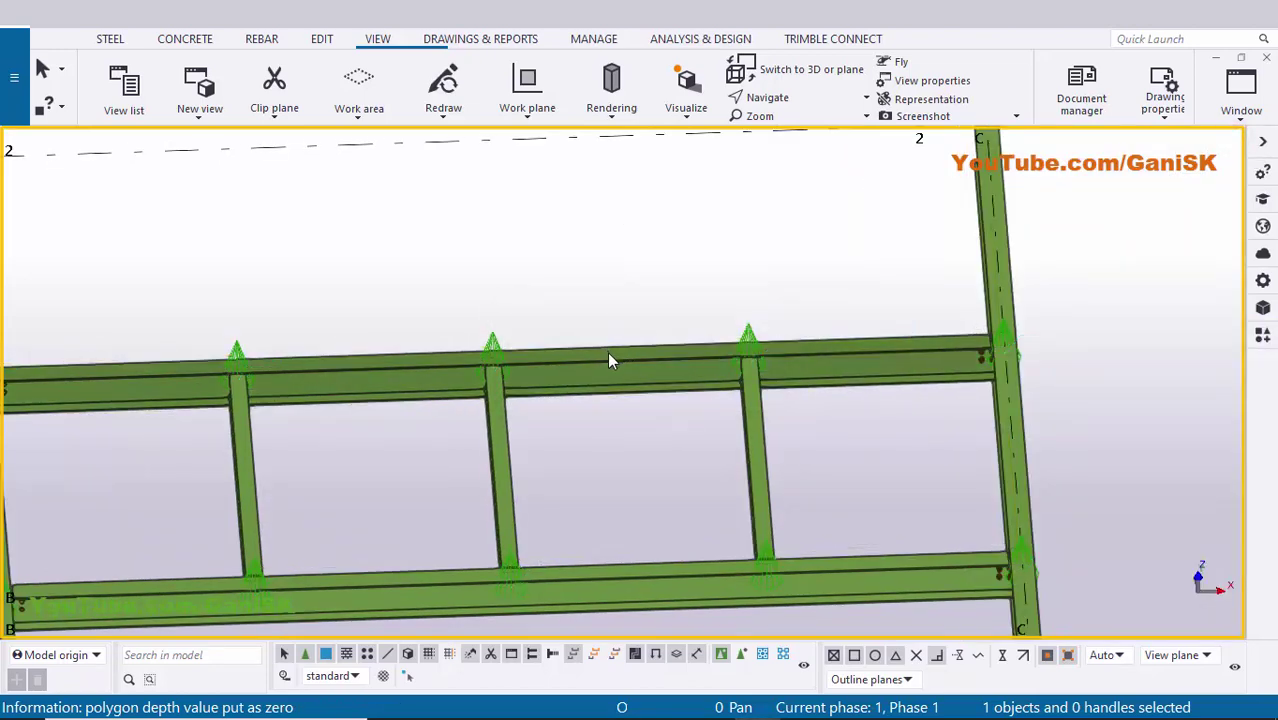
# Examine the shear plate joints of the infill beams along the cross beam nearest gridline 1.
pyautogui.scroll(-4, 609, 354)
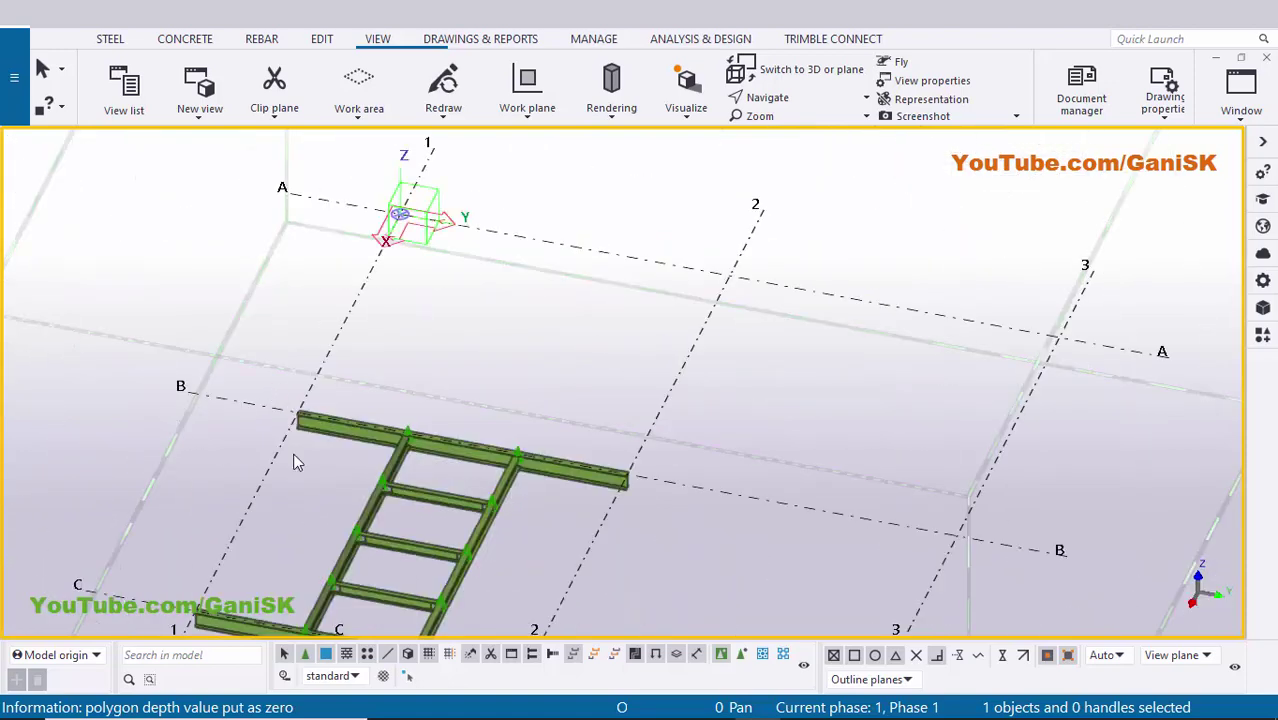
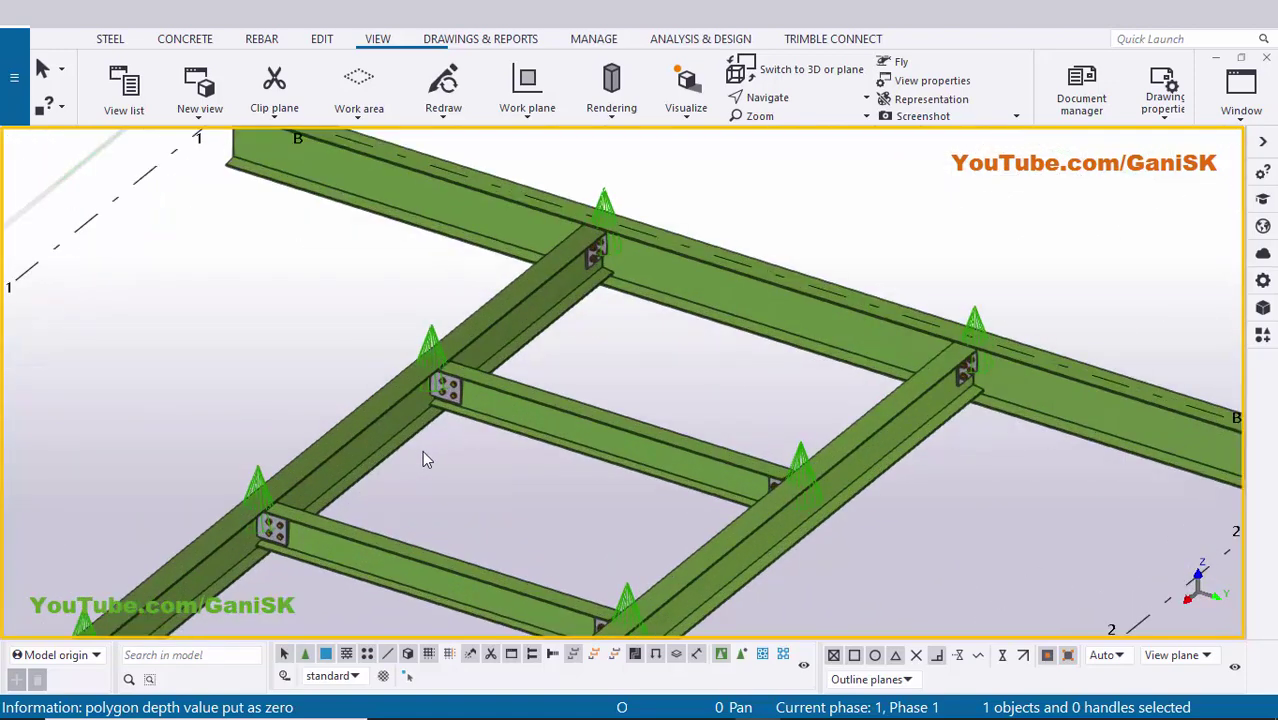
pyautogui.scroll(5, 447, 419)
pyautogui.scroll(2, 465, 385)
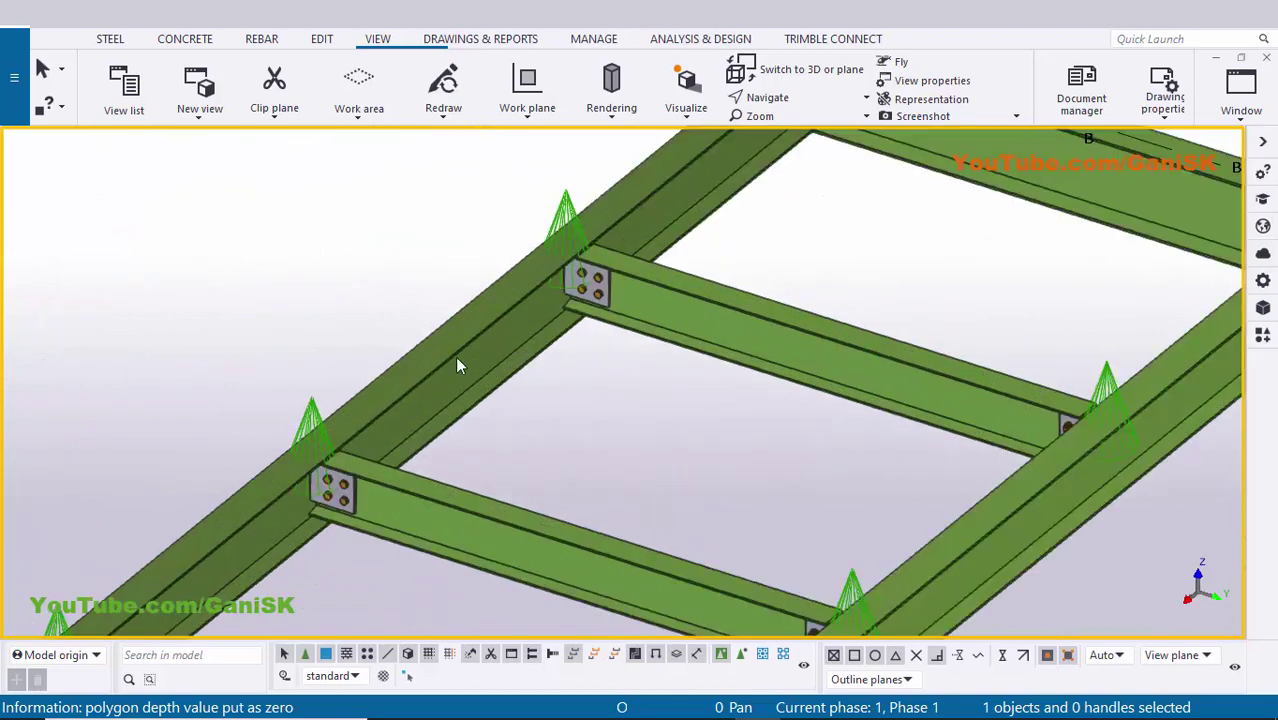
pyautogui.scroll(-4, 434, 376)
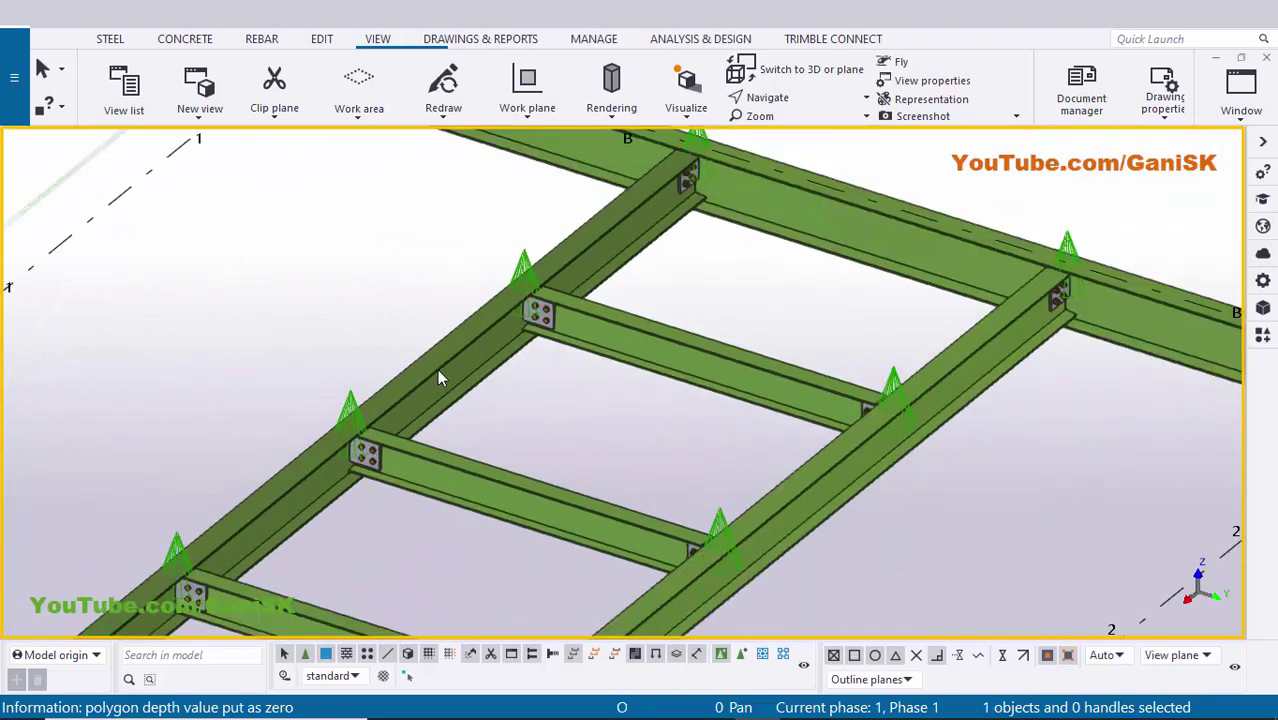
pyautogui.scroll(2, 439, 346)
pyautogui.click(437, 350)
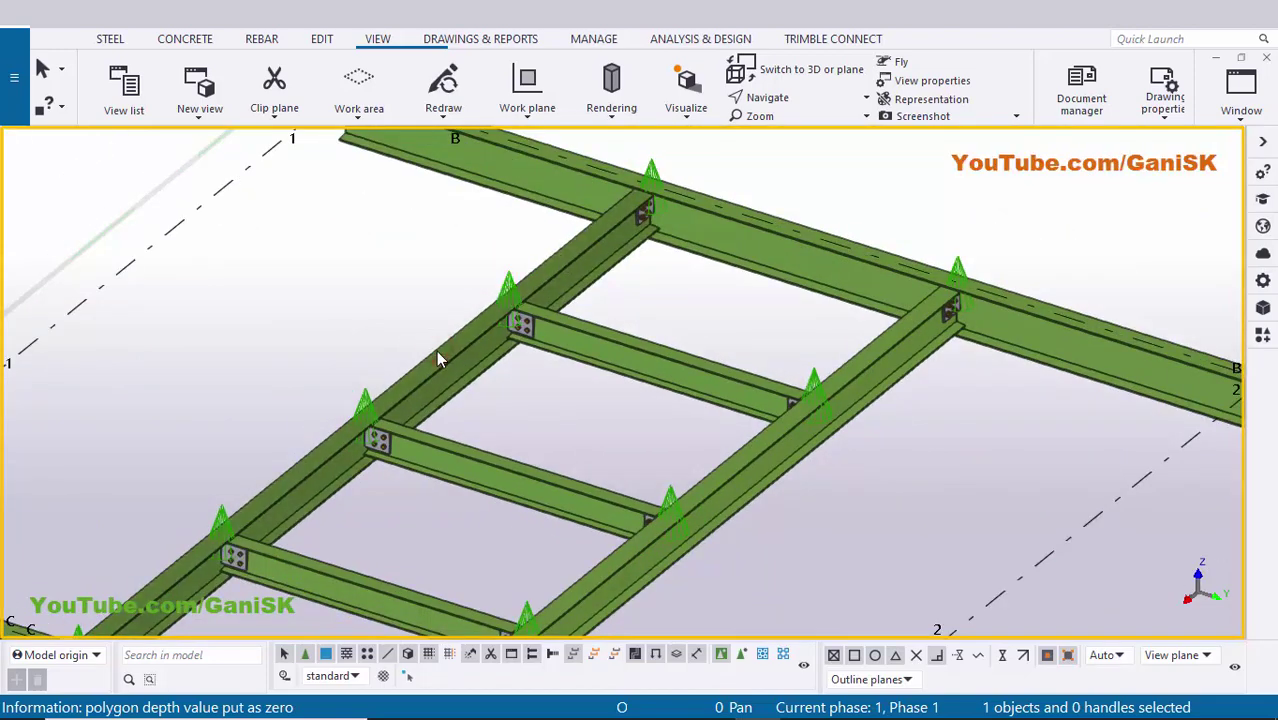
pyautogui.click(436, 350)
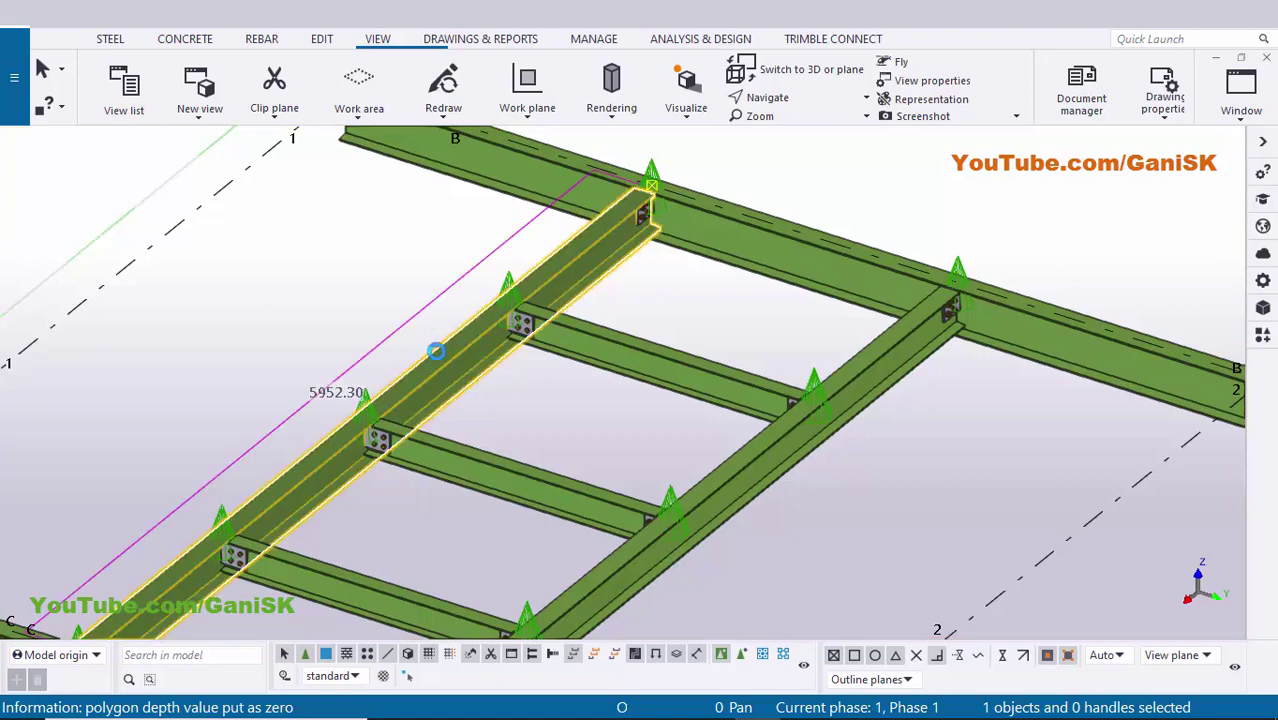
pyautogui.click(379, 282)
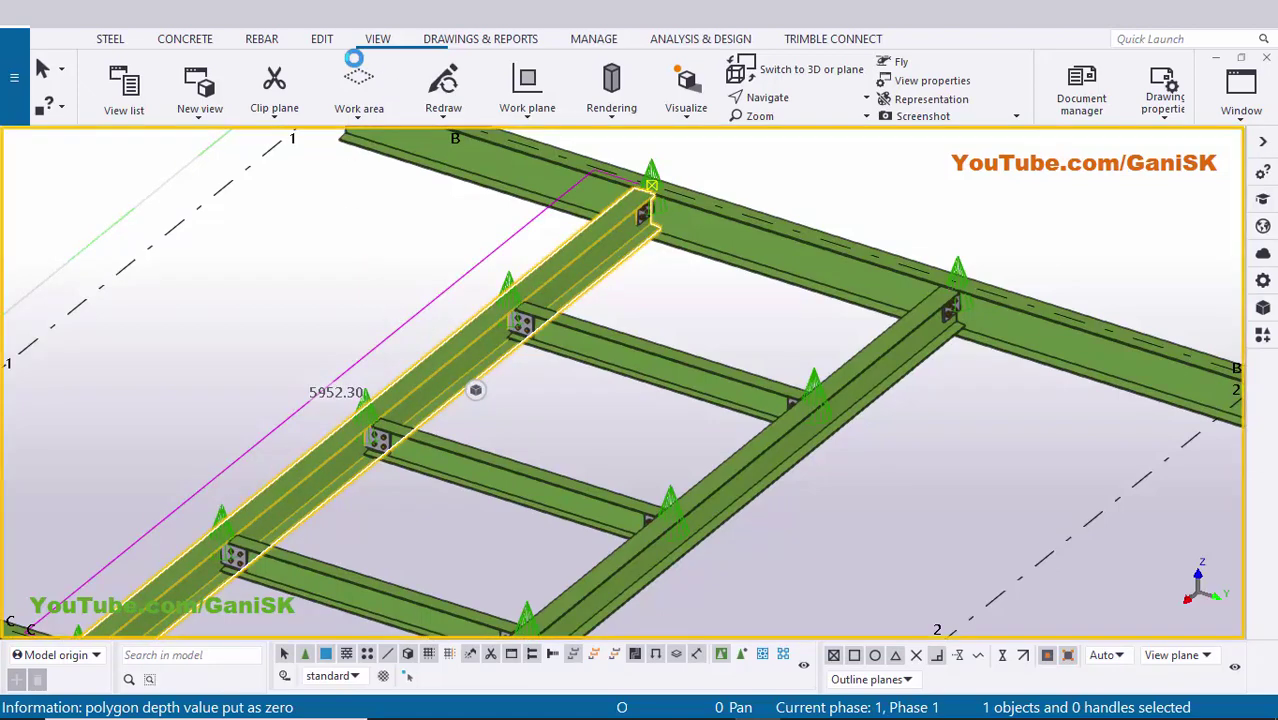
# Perform numbering of the modified objects and save the new position numbers.
pyautogui.click(469, 39)
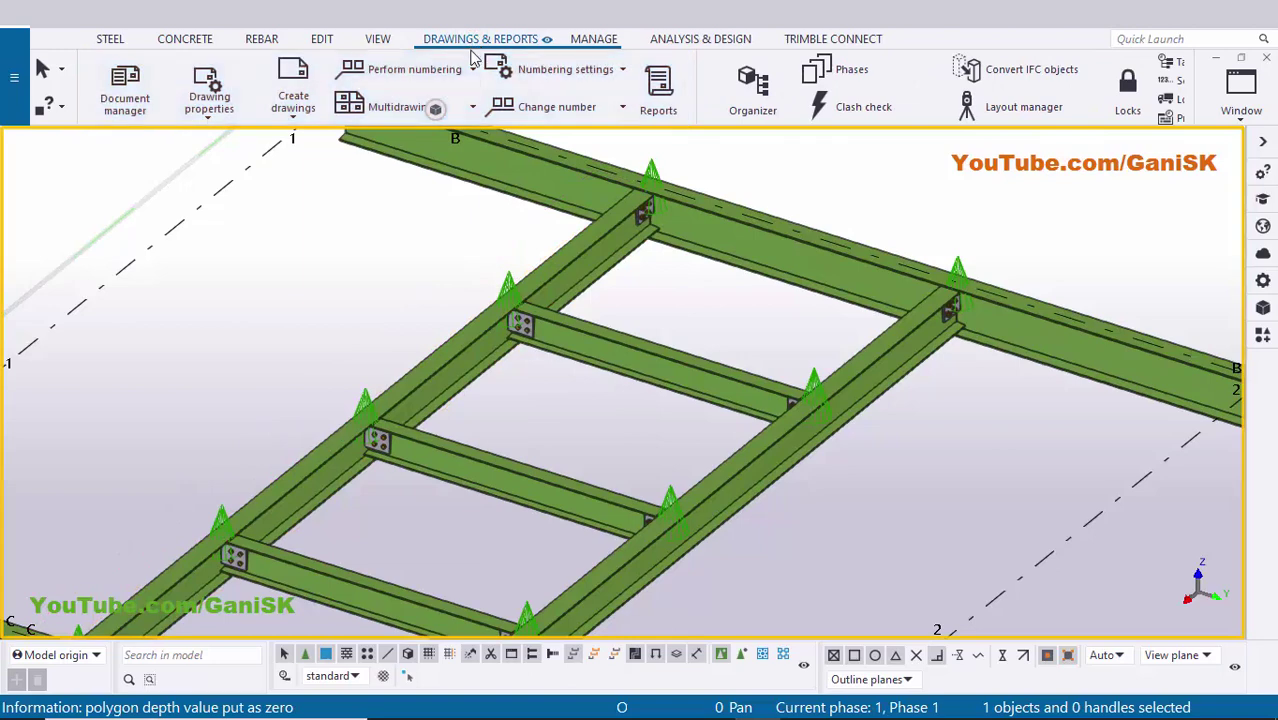
pyautogui.click(415, 75)
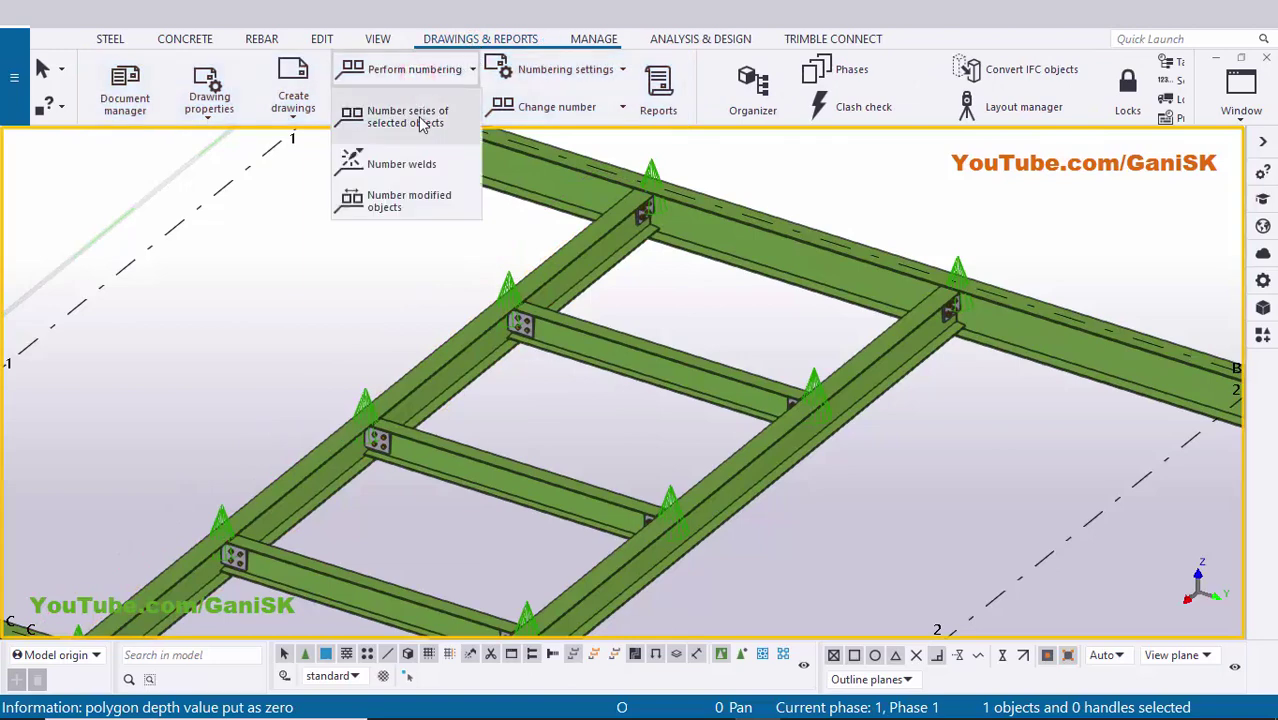
pyautogui.click(415, 205)
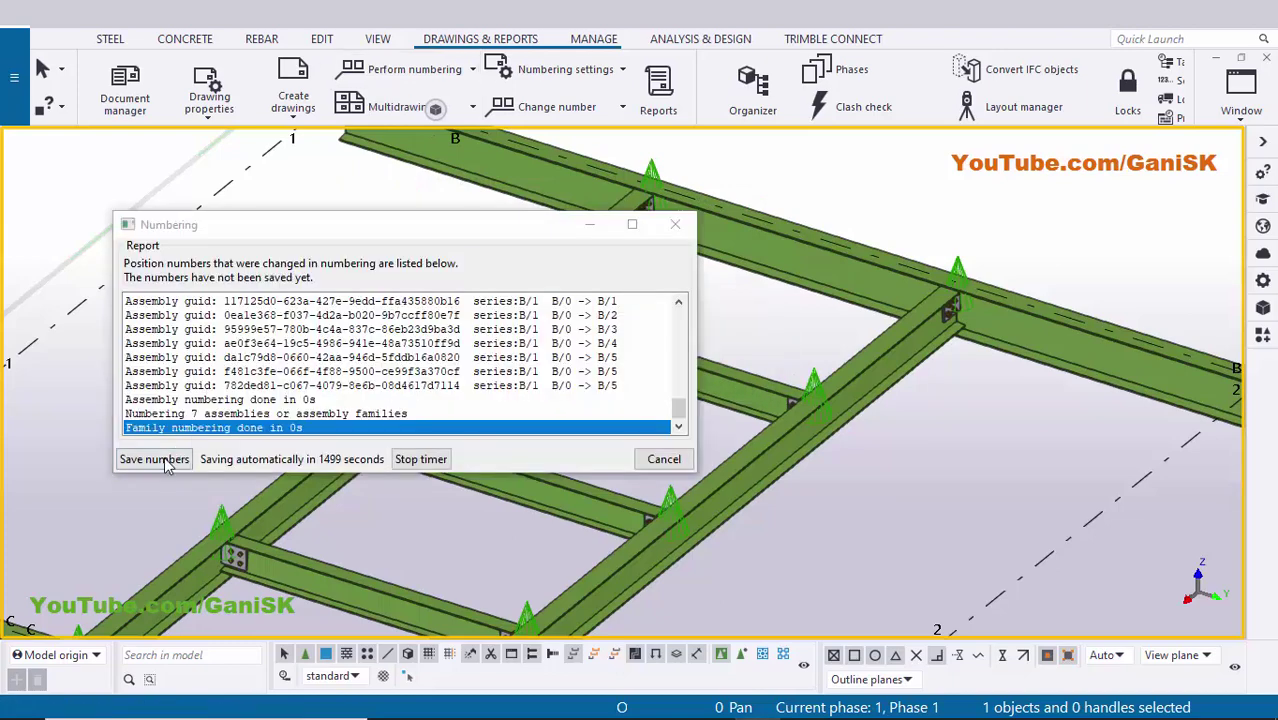
pyautogui.click(163, 458)
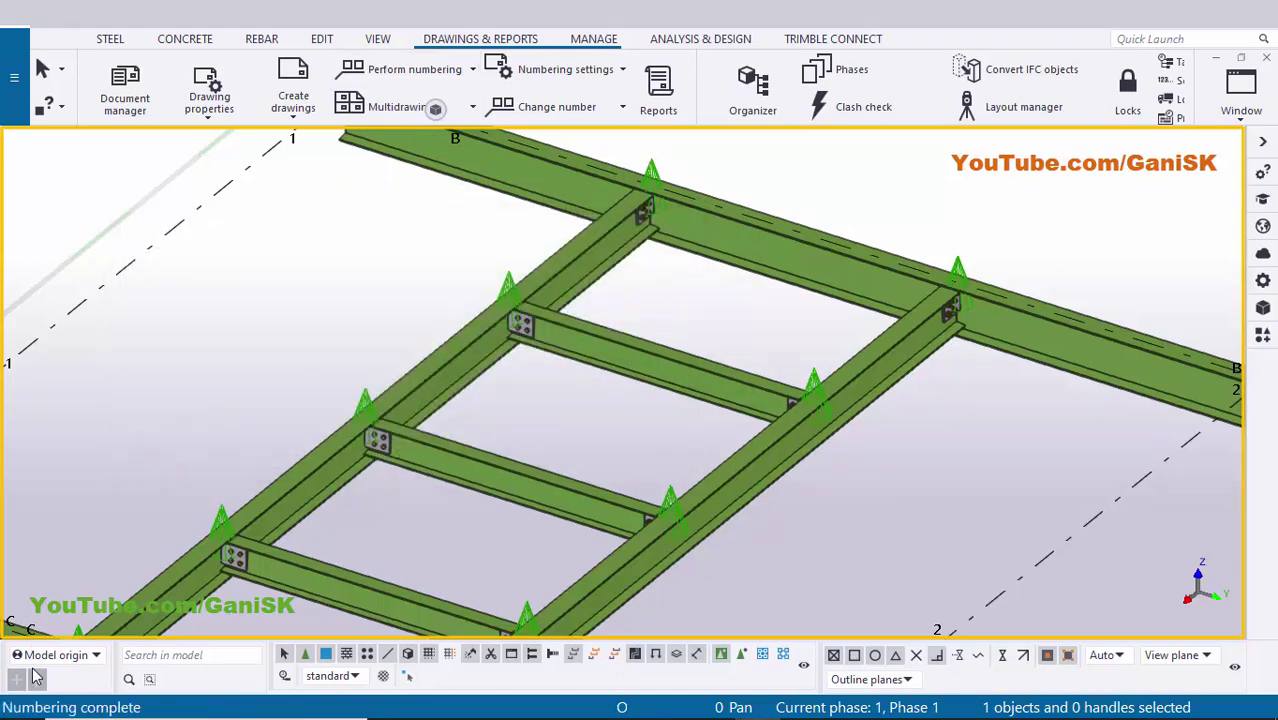
pyautogui.click(259, 407)
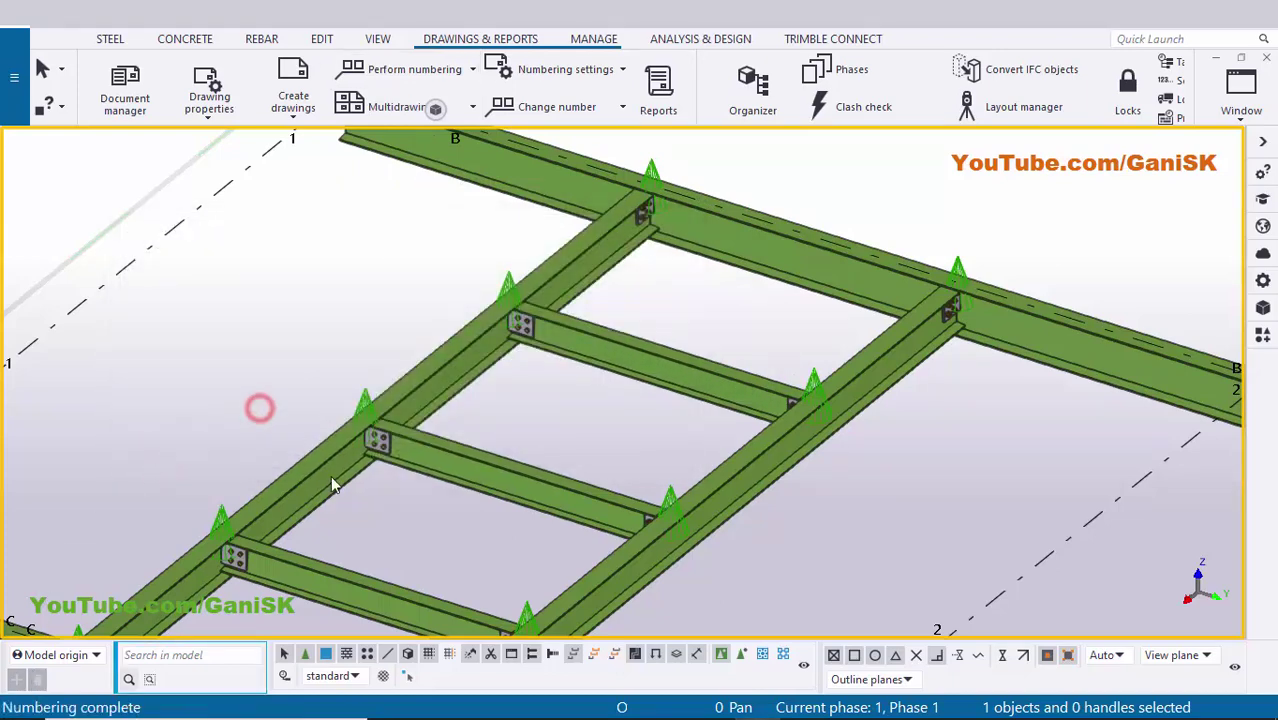
pyautogui.click(551, 261)
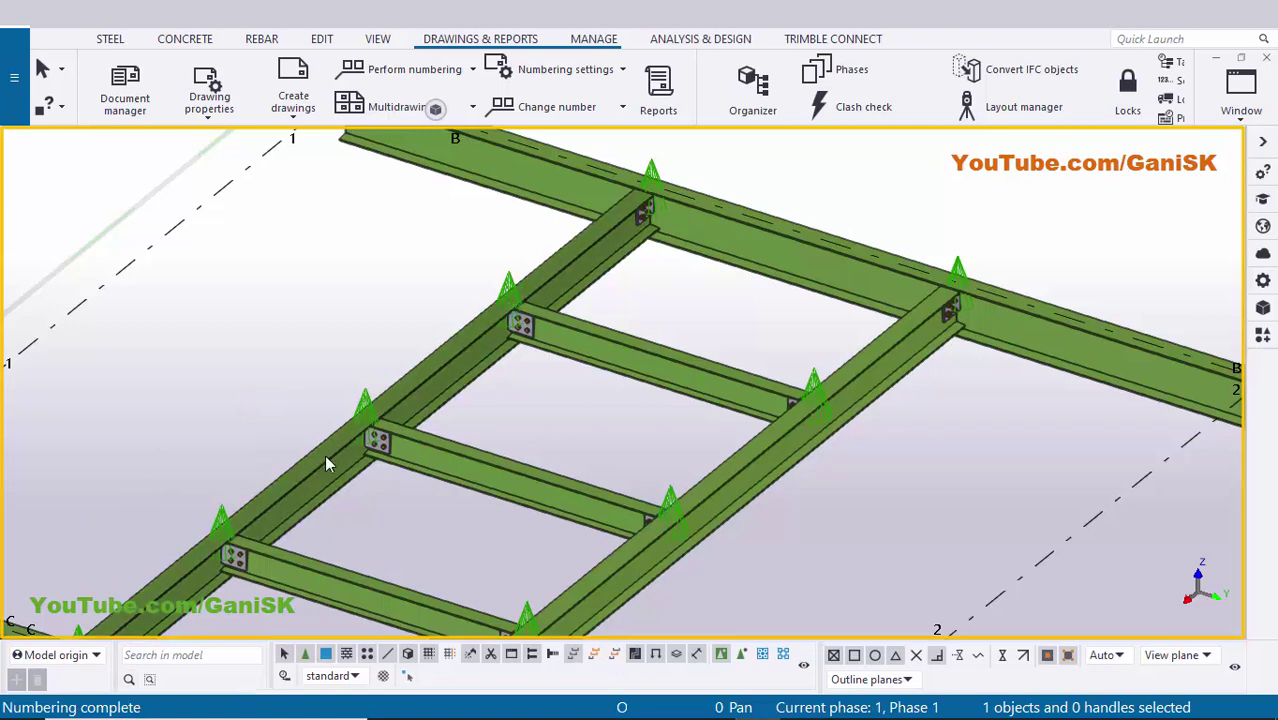
# Create an assembly drawing of the cross beam nearest gridline 1, deselect the beam and redraw the model view.
pyautogui.rightClick(311, 476)
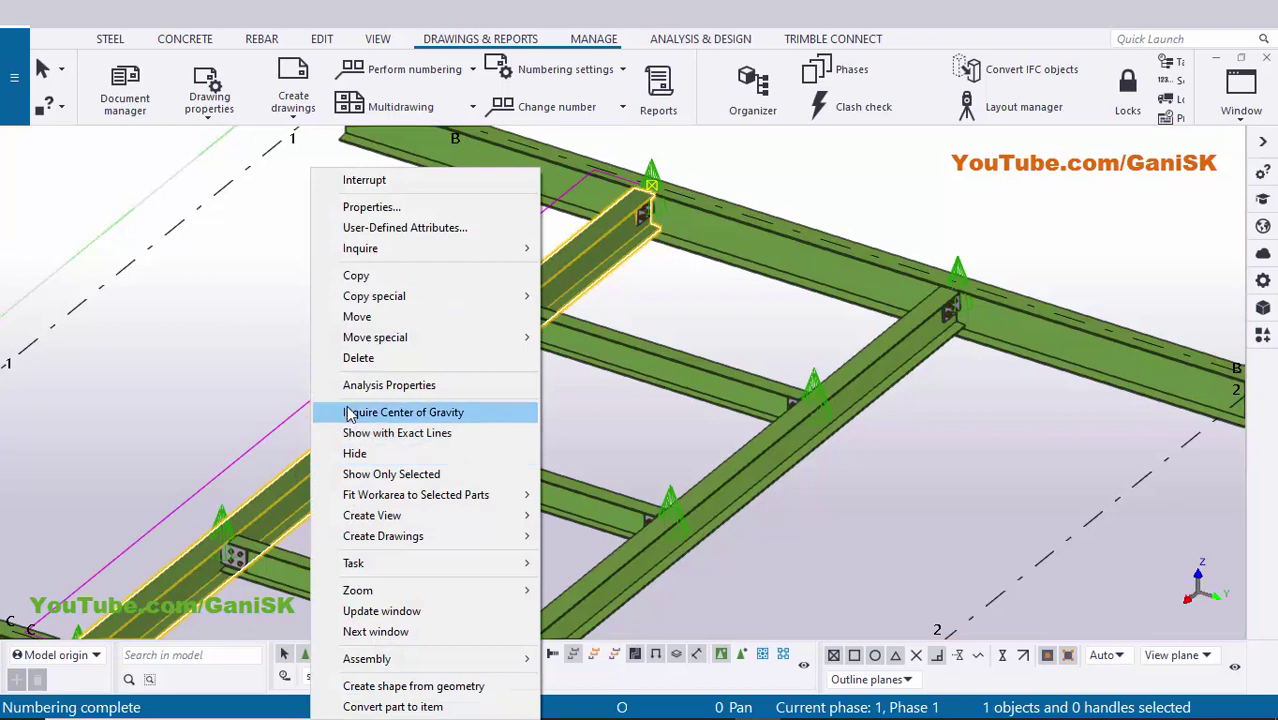
pyautogui.moveTo(383, 538)
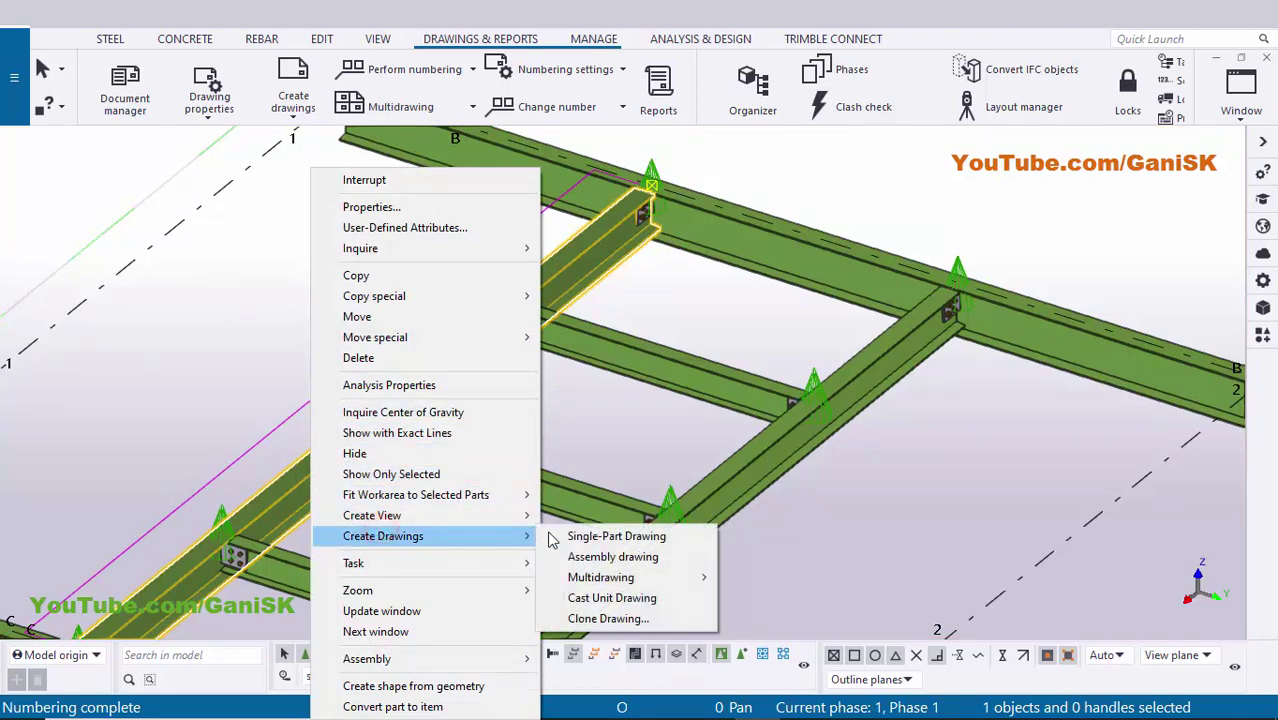
pyautogui.click(613, 557)
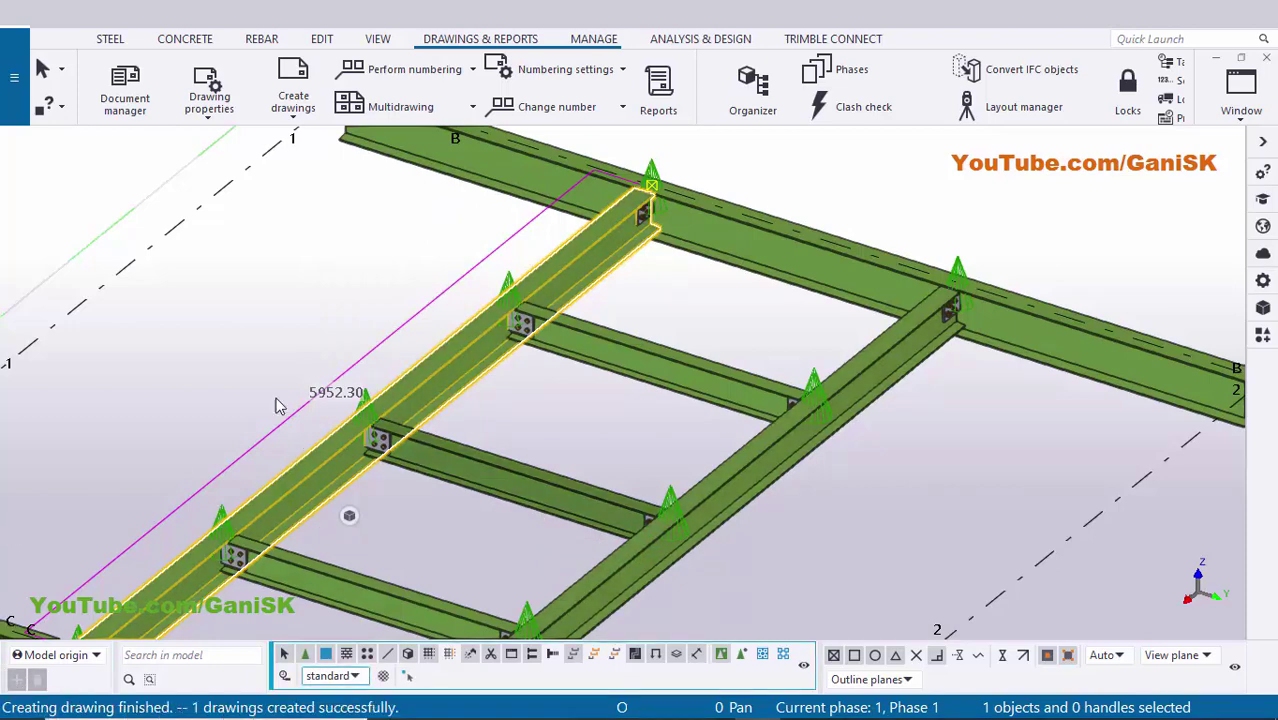
pyautogui.click(244, 343)
pyautogui.rightClick(258, 287)
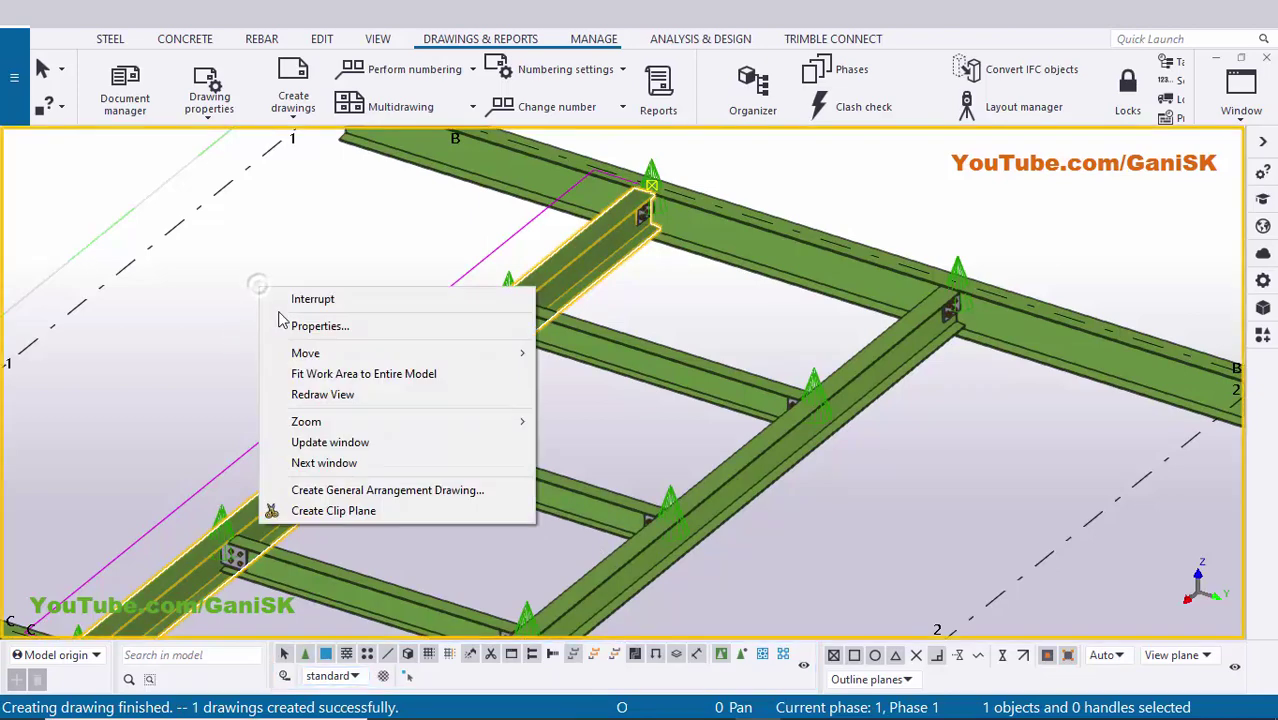
pyautogui.click(334, 395)
pyautogui.click(244, 372)
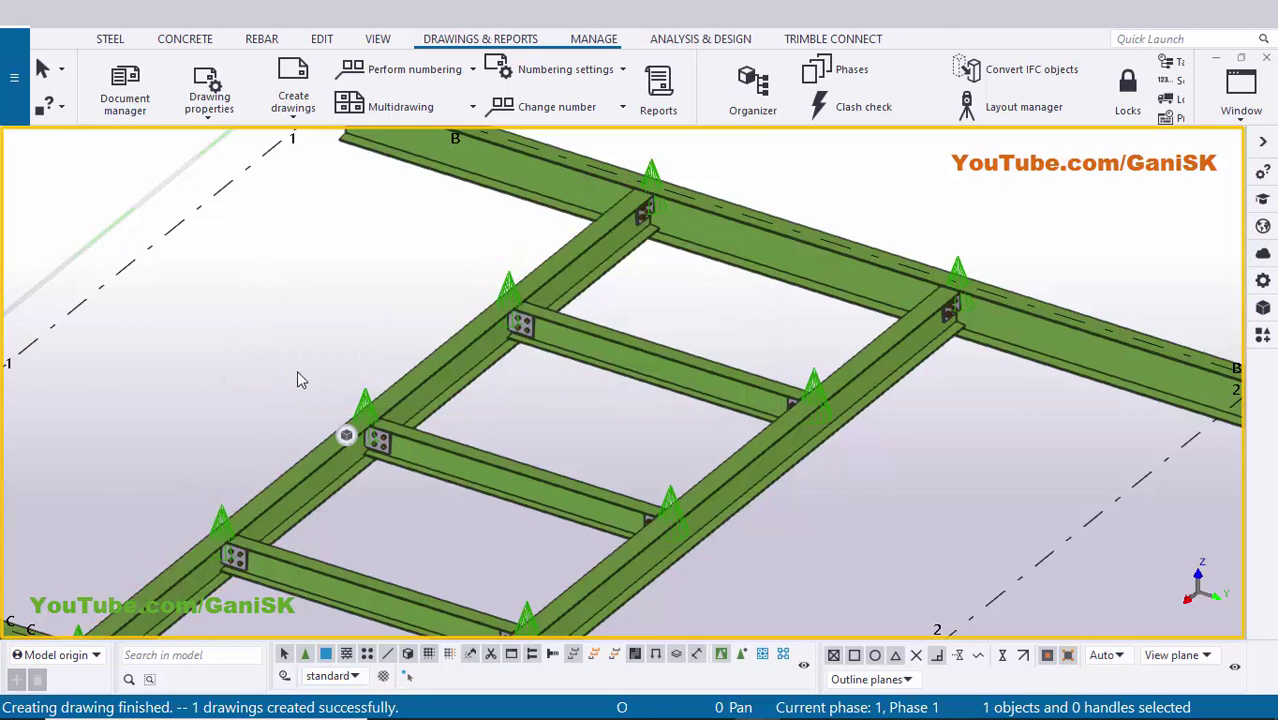
# Open assembly drawing [B.3] from the Document manager and close the manager.
pyautogui.click(126, 97)
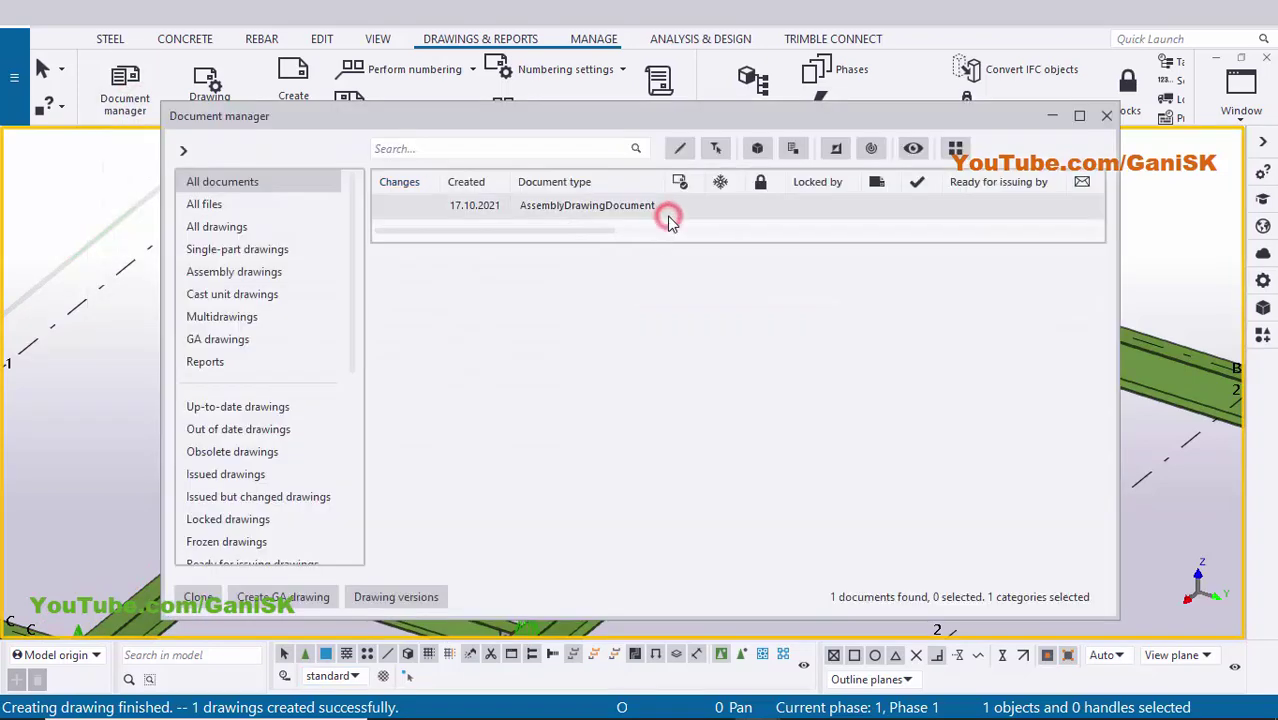
pyautogui.click(670, 215)
pyautogui.hscroll(5, 728, 218)
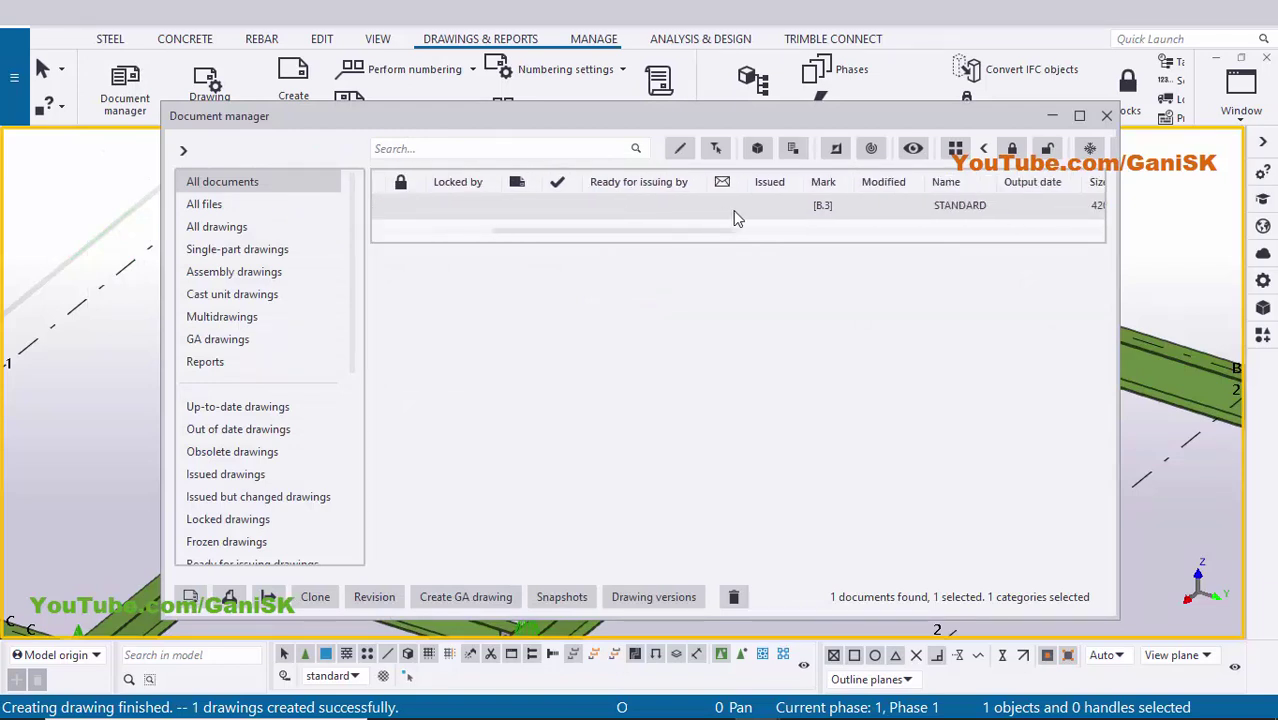
pyautogui.click(824, 205)
pyautogui.doubleClick(819, 207)
pyautogui.hotkey('ctrl', 'l')
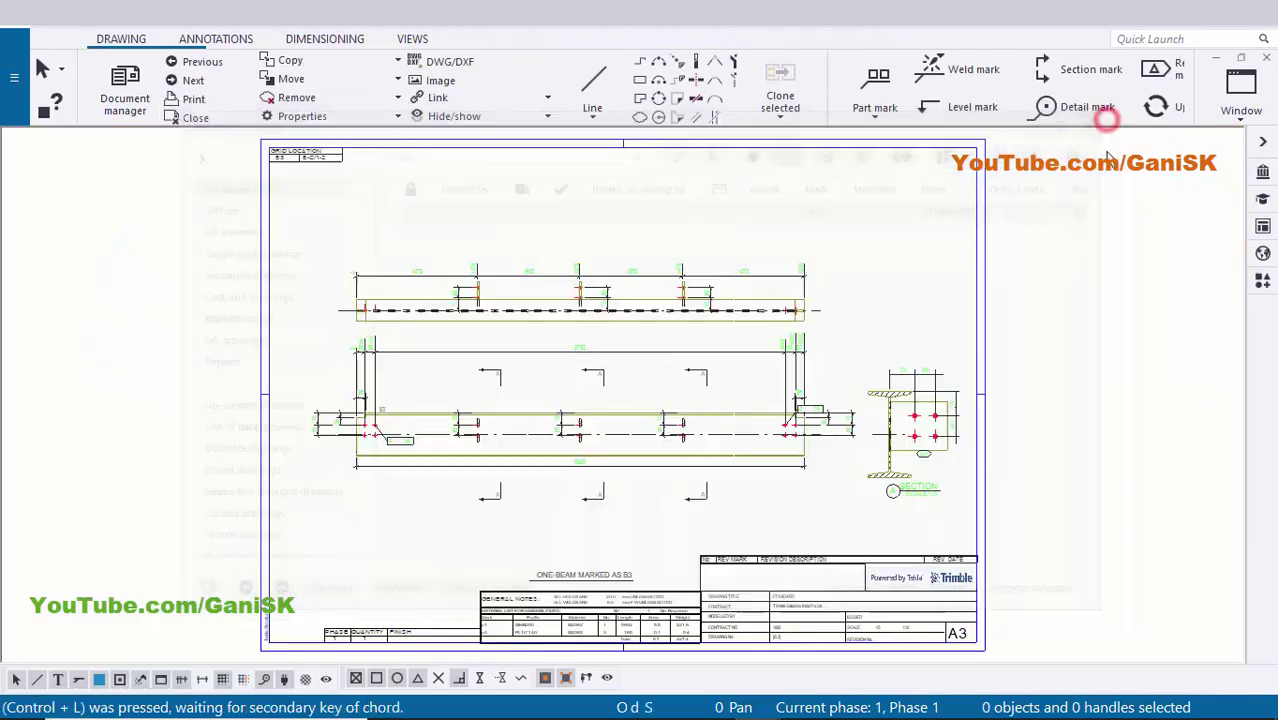
pyautogui.click(1107, 116)
# Delete the top view of the beam, including its dimensions, from the assembly drawing.
pyautogui.scroll(4, 611, 393)
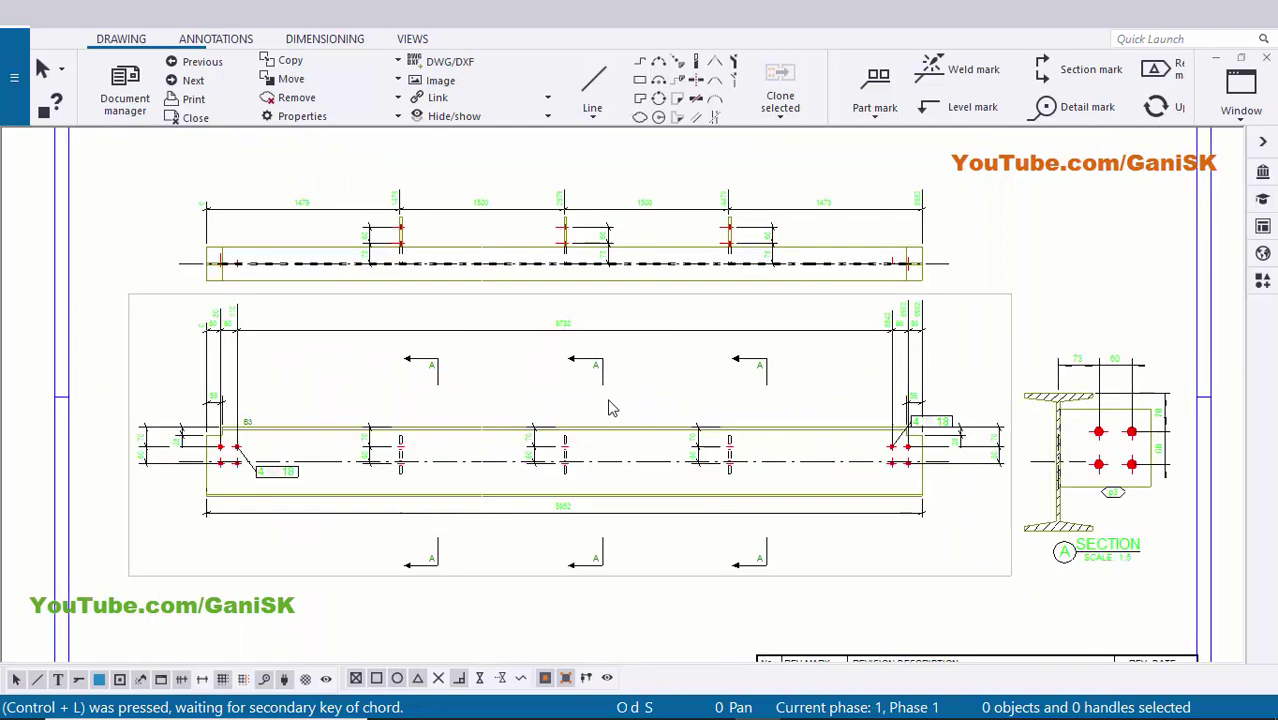
pyautogui.moveTo(782, 399); pyautogui.dragTo(709, 357, button='middle')
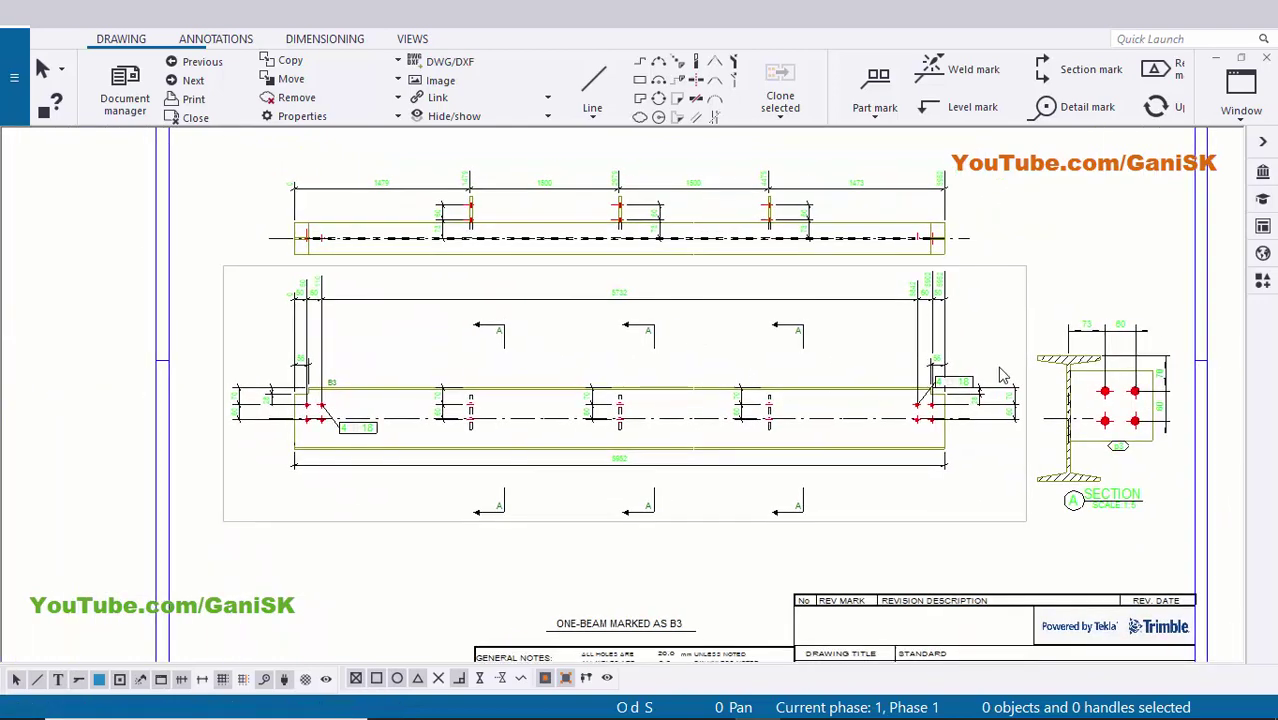
pyautogui.scroll(2, 611, 308)
pyautogui.scroll(-3, 597, 440)
pyautogui.scroll(2, 580, 432)
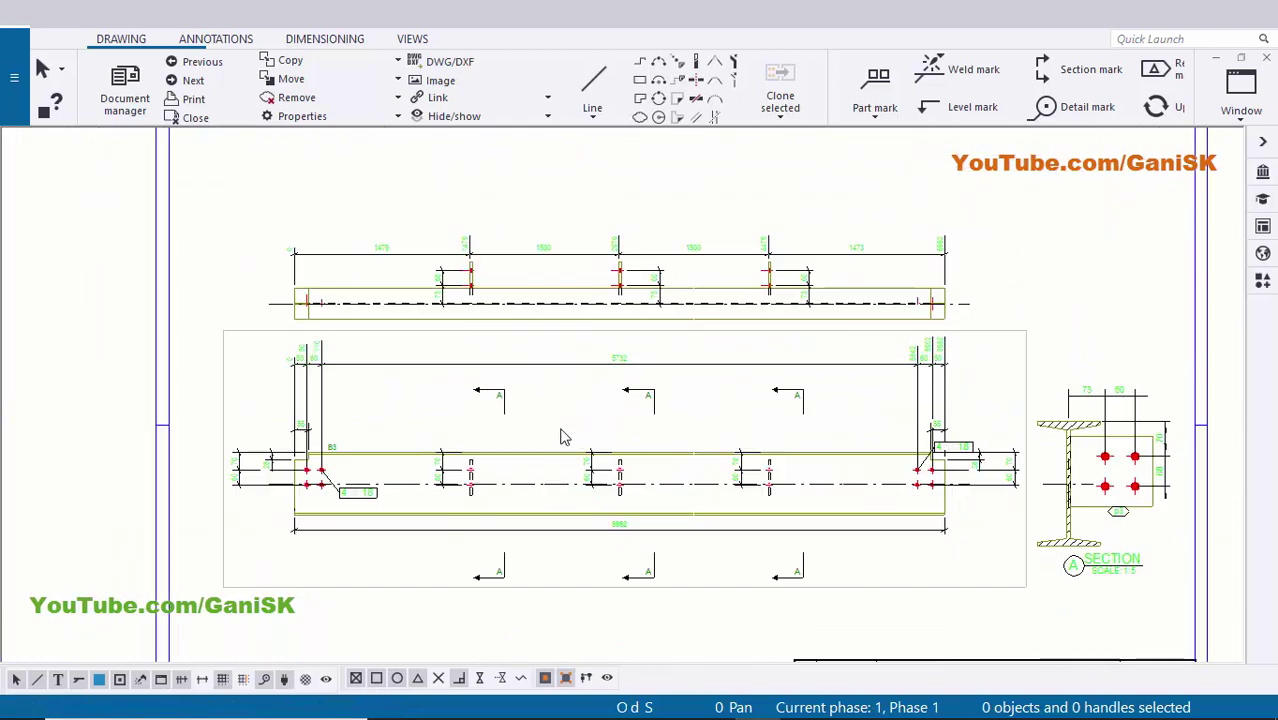
pyautogui.scroll(-2, 572, 426)
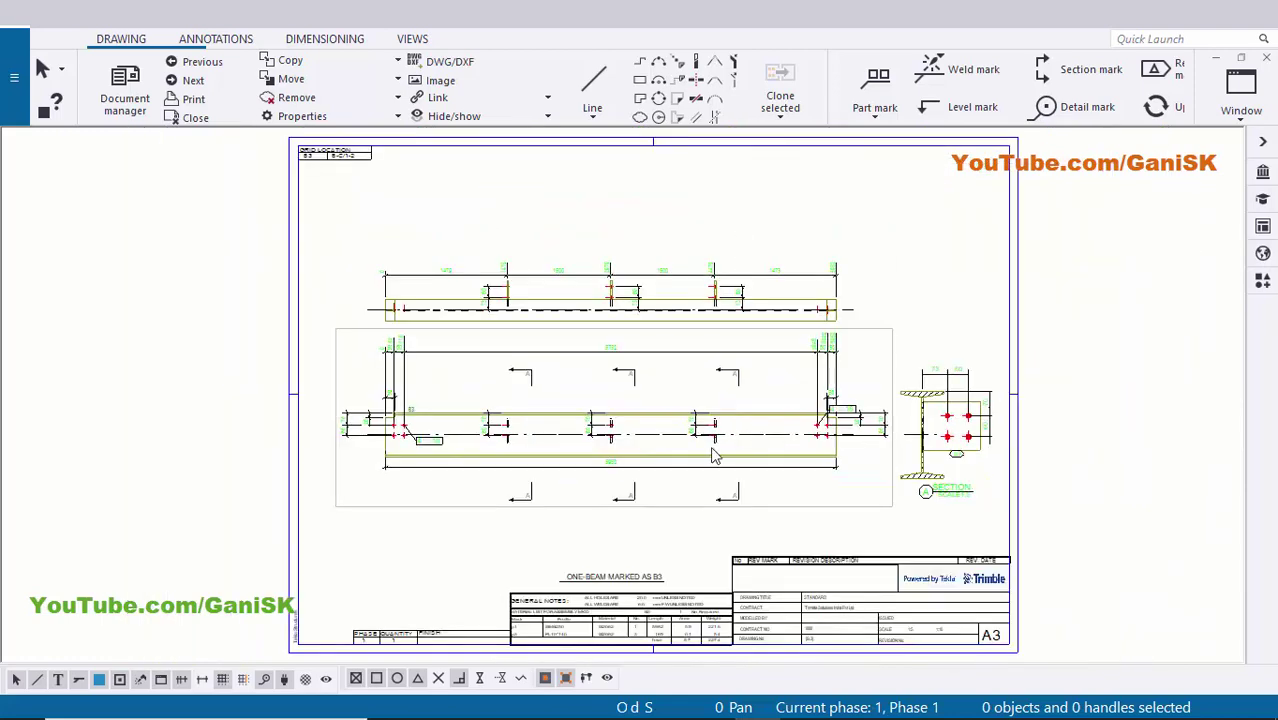
pyautogui.scroll(3, 742, 331)
pyautogui.moveTo(884, 304); pyautogui.dragTo(836, 377, button='middle')
pyautogui.scroll(2, 862, 360)
pyautogui.moveTo(902, 355); pyautogui.dragTo(801, 320)
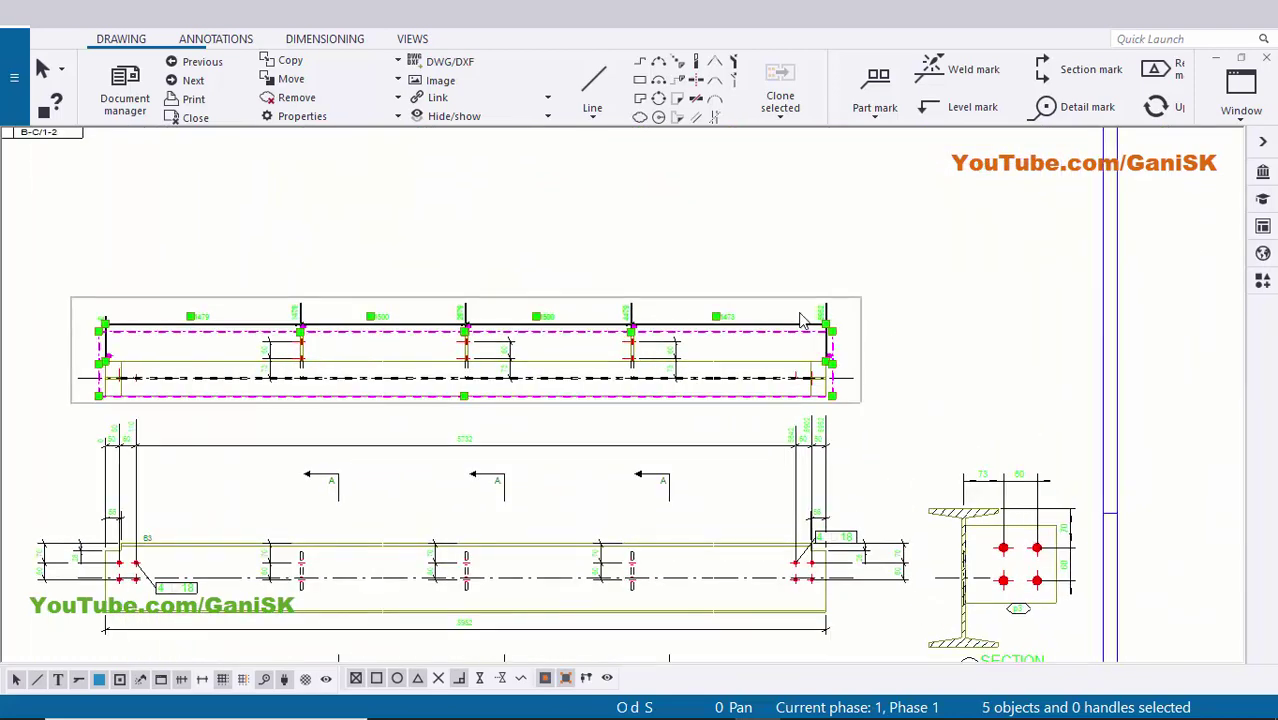
pyautogui.press('Delete')
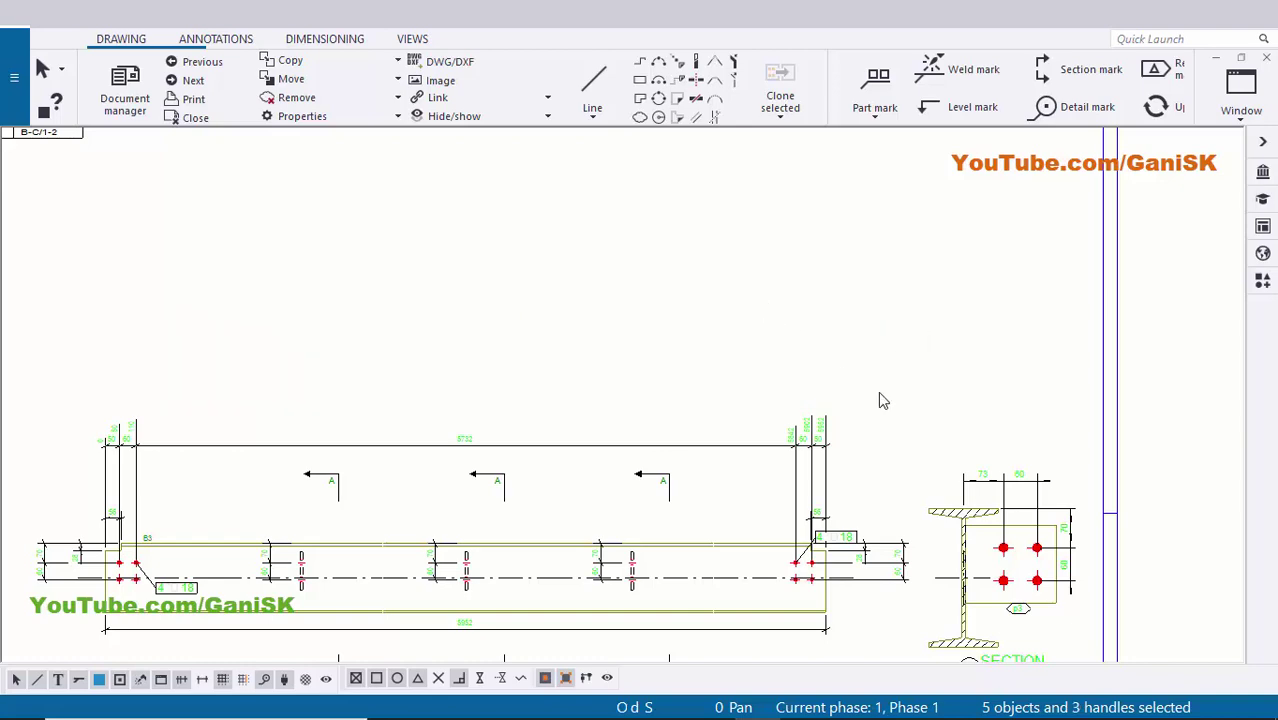
# Delete the section A view beside the front view of the beam.
pyautogui.scroll(-1, 888, 410)
pyautogui.scroll(3, 880, 420)
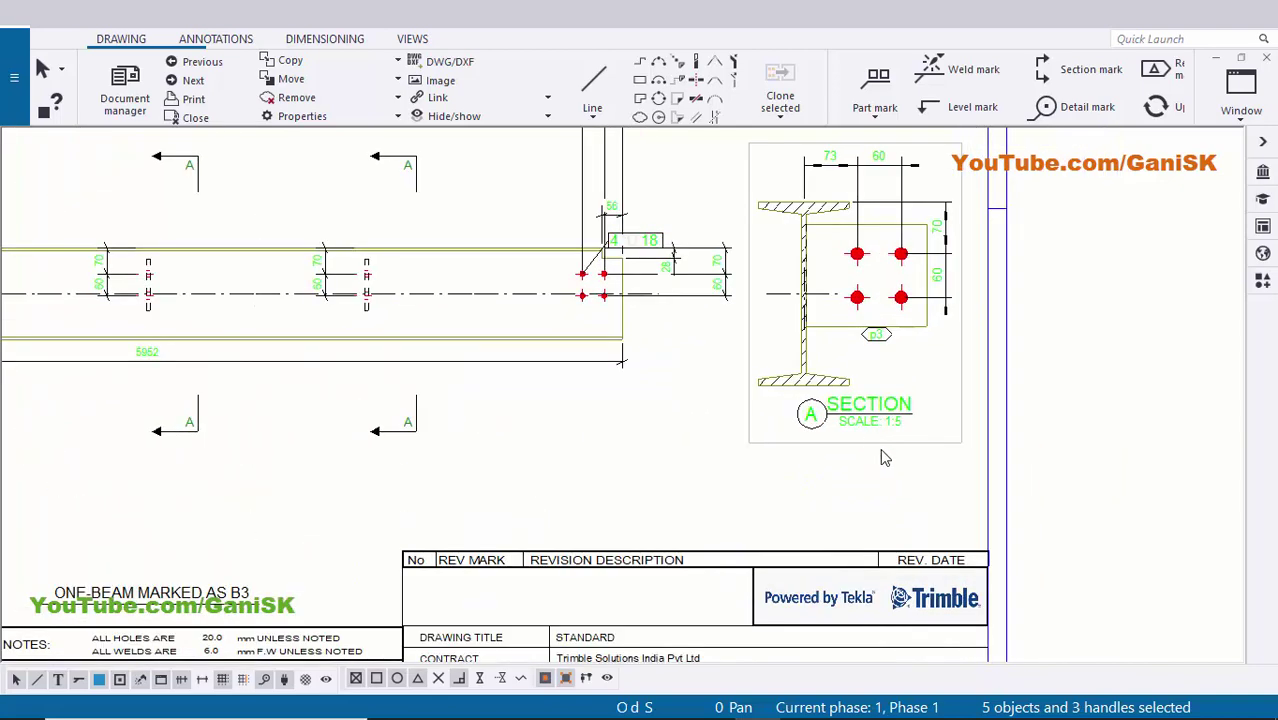
pyautogui.click(857, 395)
pyautogui.press('Delete')
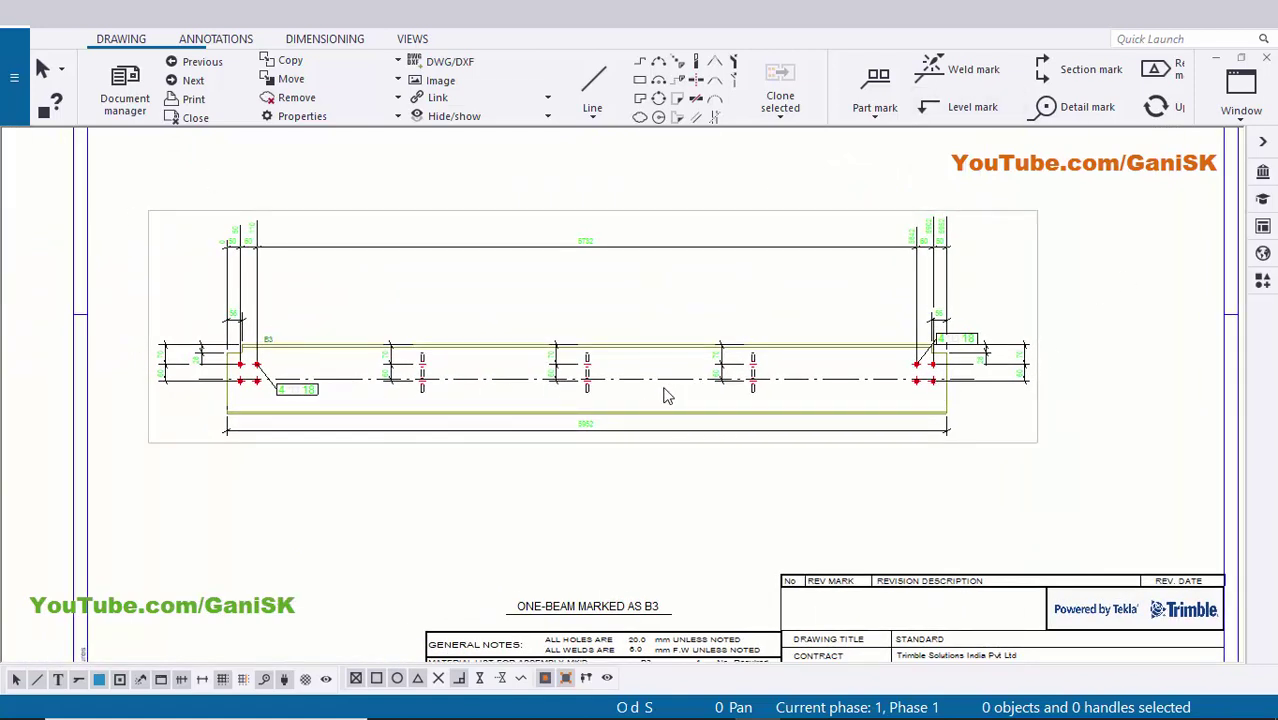
# Restrict selection to dimensions and delete all dimensions in the beam's front view.
pyautogui.scroll(-1, 496, 498)
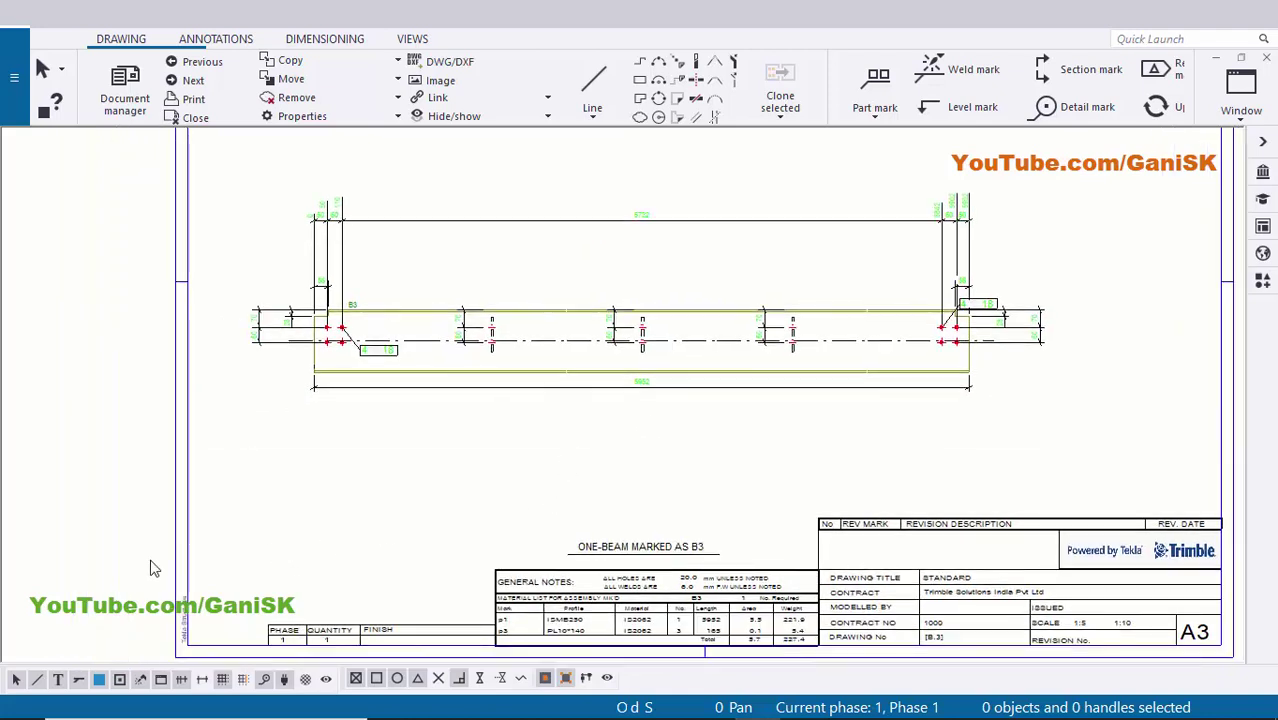
pyautogui.click(181, 680)
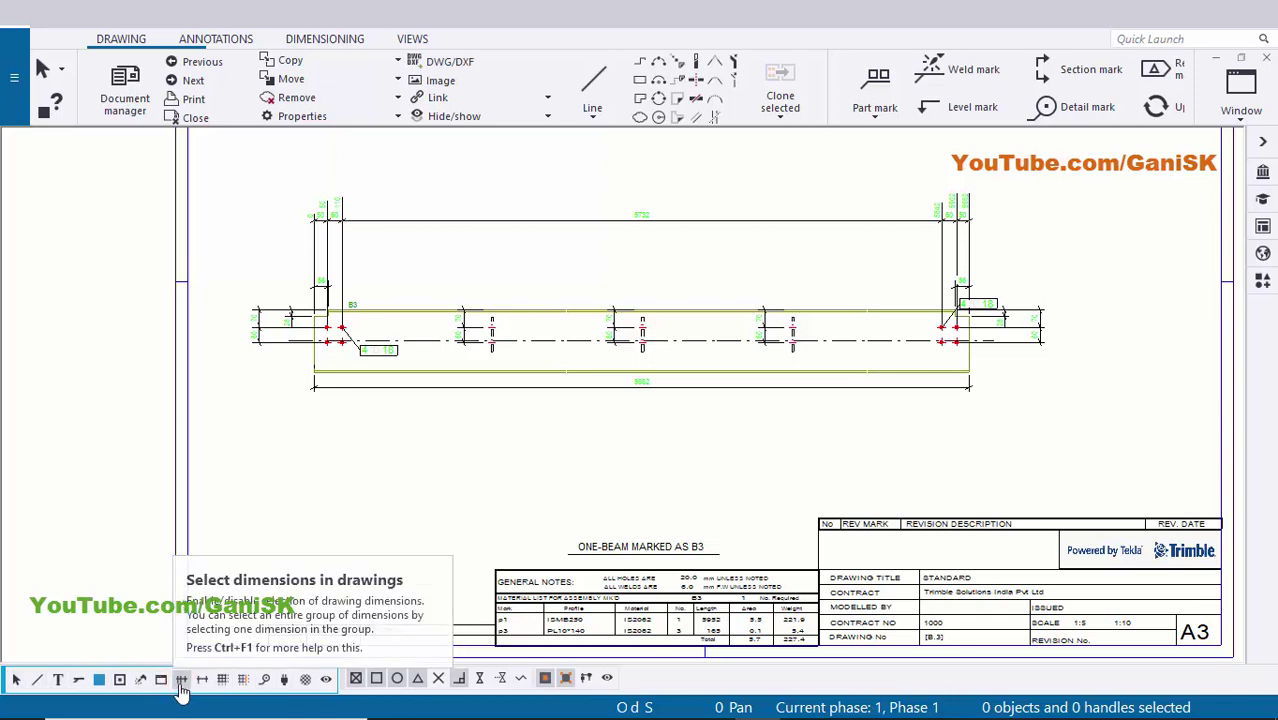
pyautogui.scroll(-1, 502, 485)
pyautogui.scroll(-1, 300, 340)
pyautogui.moveTo(308, 289)
pyautogui.mouseDown()
pyautogui.moveTo(890, 505)
pyautogui.moveTo(944, 505)
pyautogui.mouseUp()
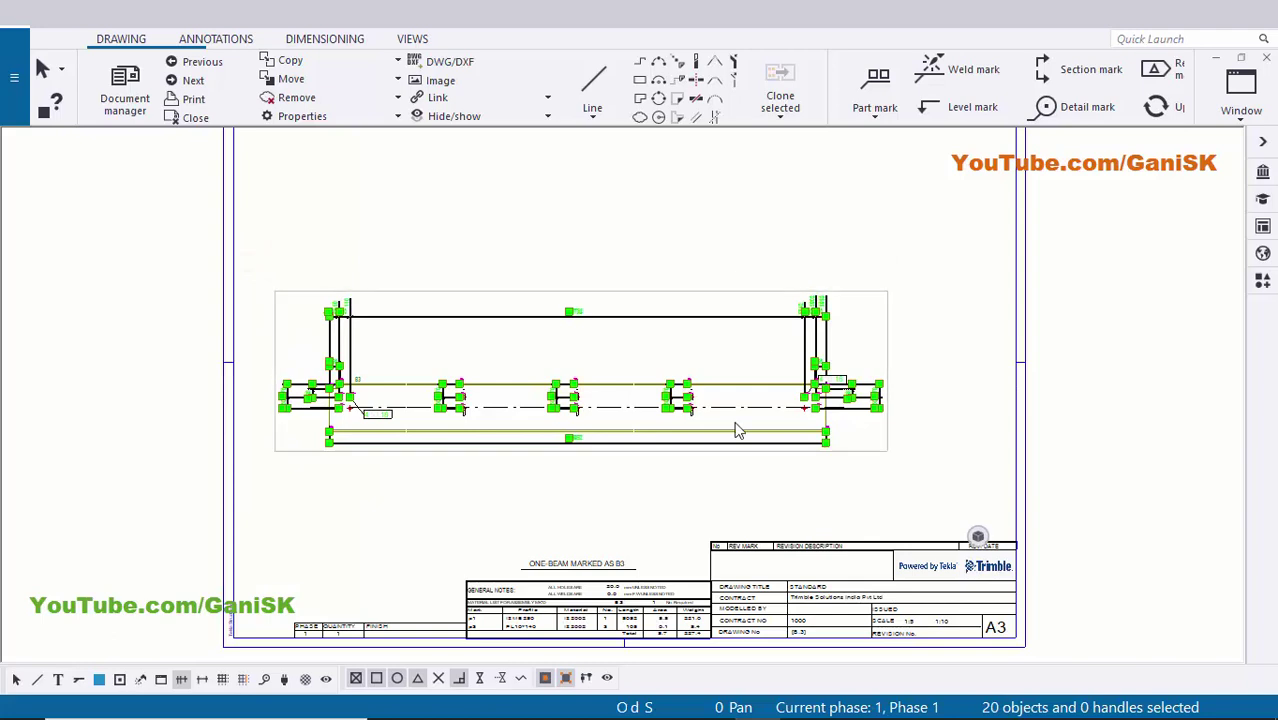
pyautogui.press('Delete')
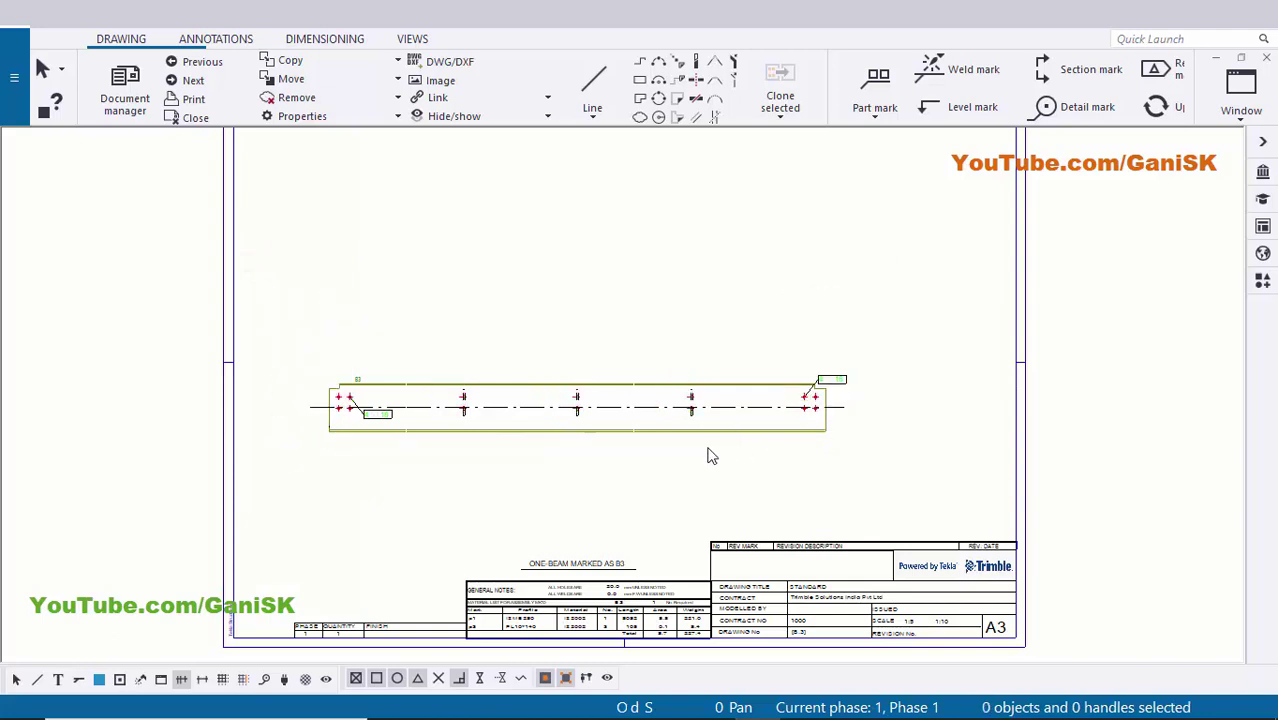
# Restrict selection to marks and delete the part mark and both bolt marks from the front view.
pyautogui.scroll(1, 367, 398)
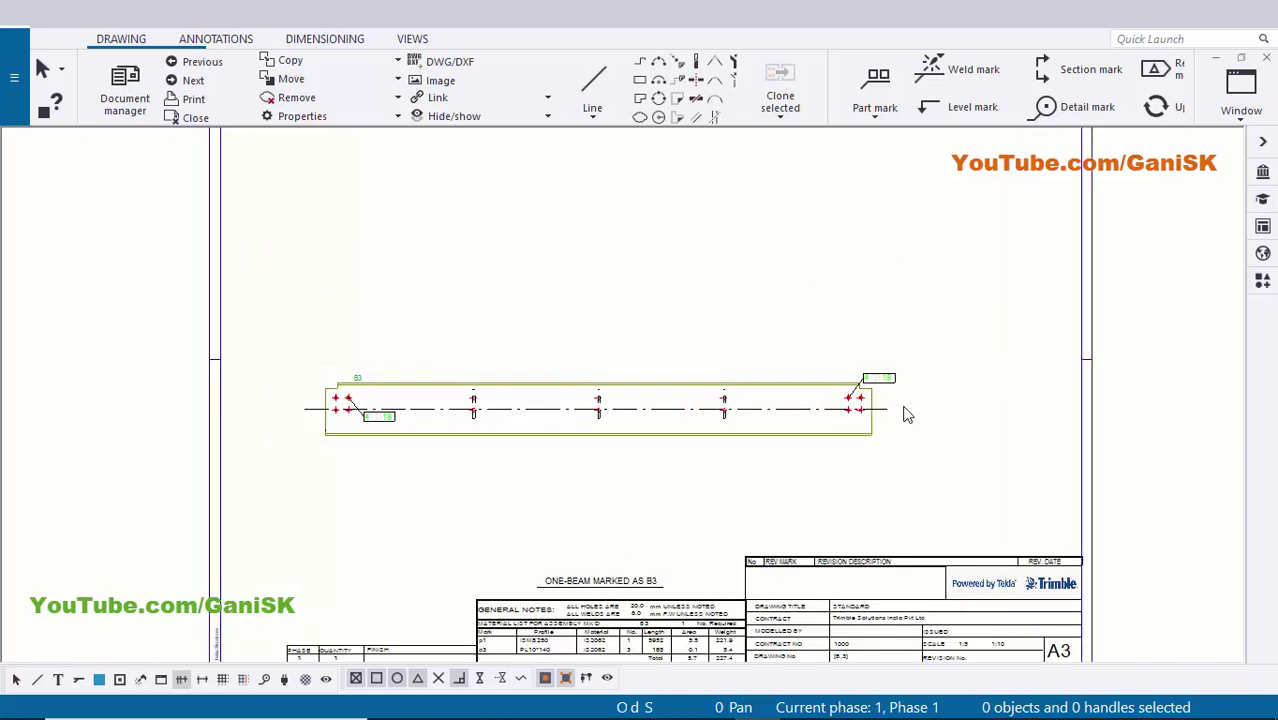
pyautogui.click(79, 679)
pyautogui.moveTo(254, 277); pyautogui.dragTo(1047, 510)
pyautogui.press('Delete')
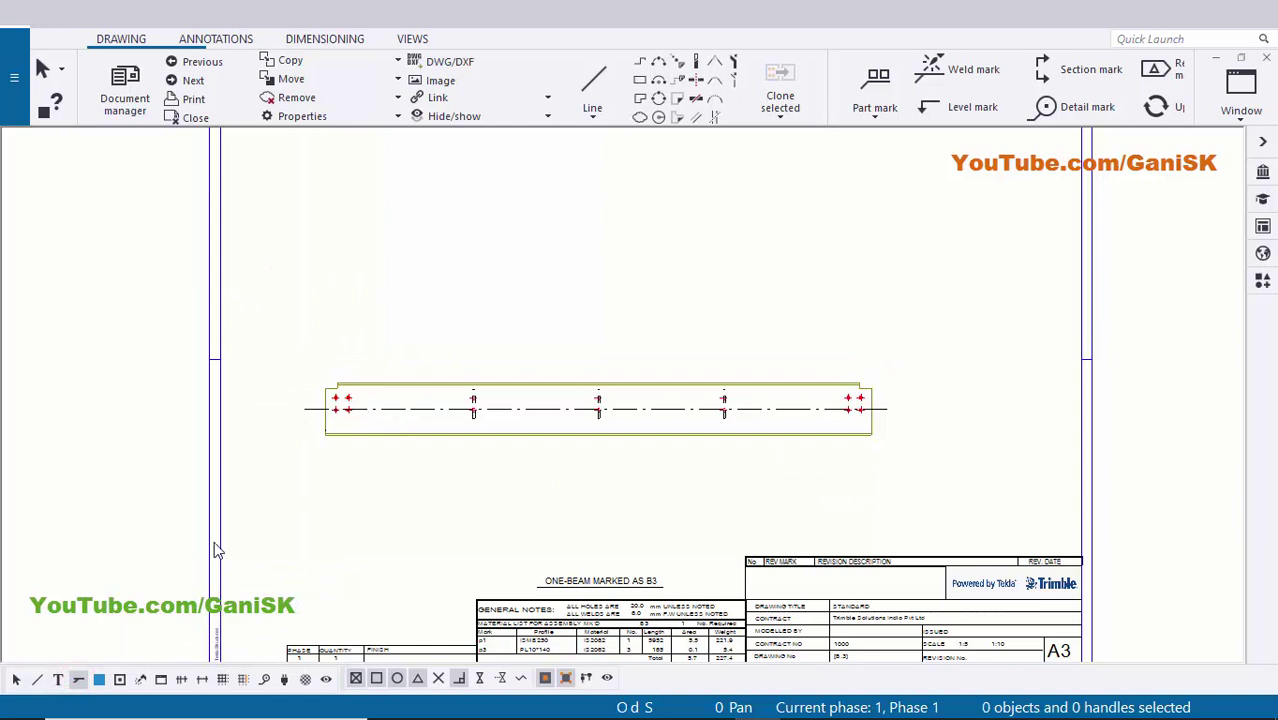
# Restore selection of all object types and move the beam's front view to the upper part of the sheet.
pyautogui.click(15, 681)
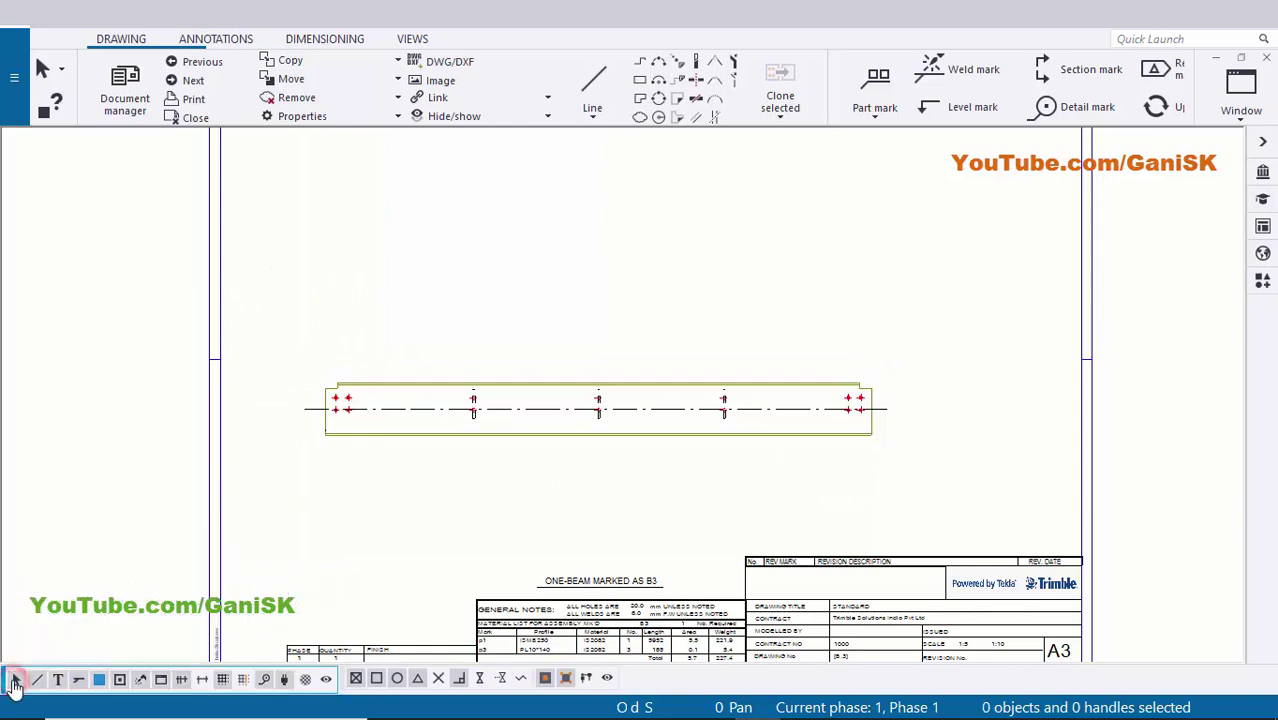
pyautogui.scroll(-2, 414, 528)
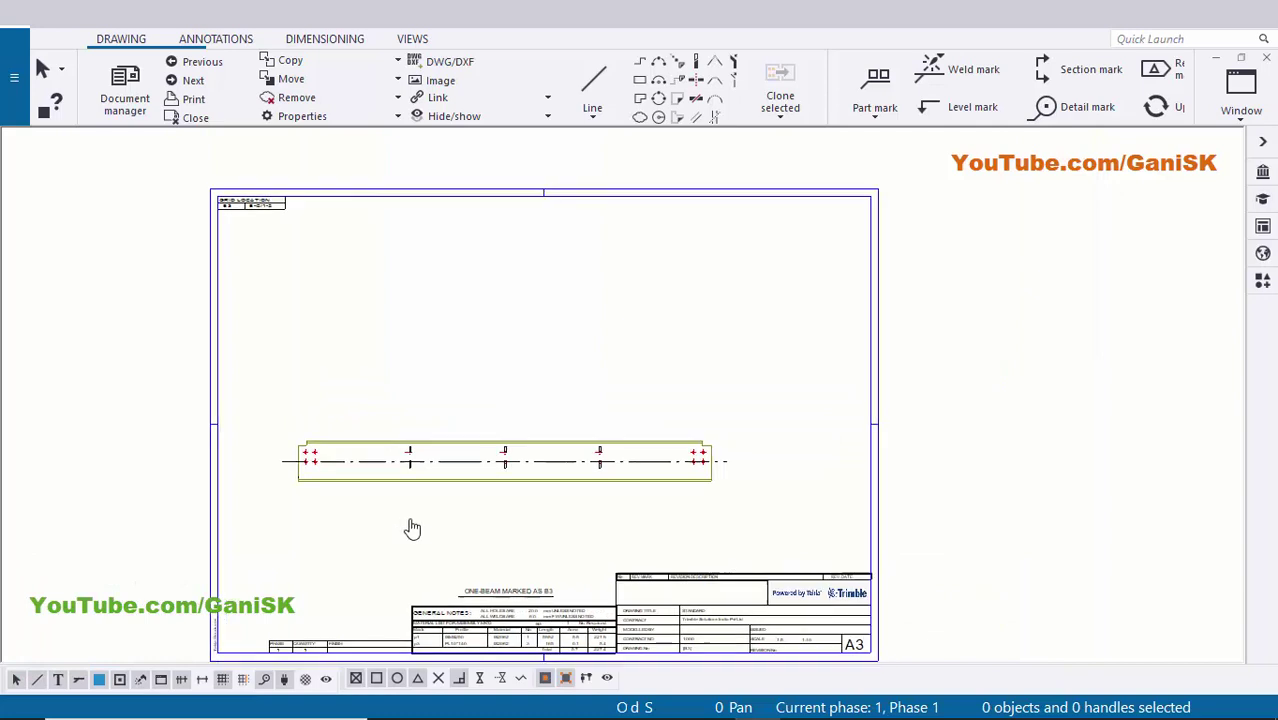
pyautogui.scroll(1, 512, 504)
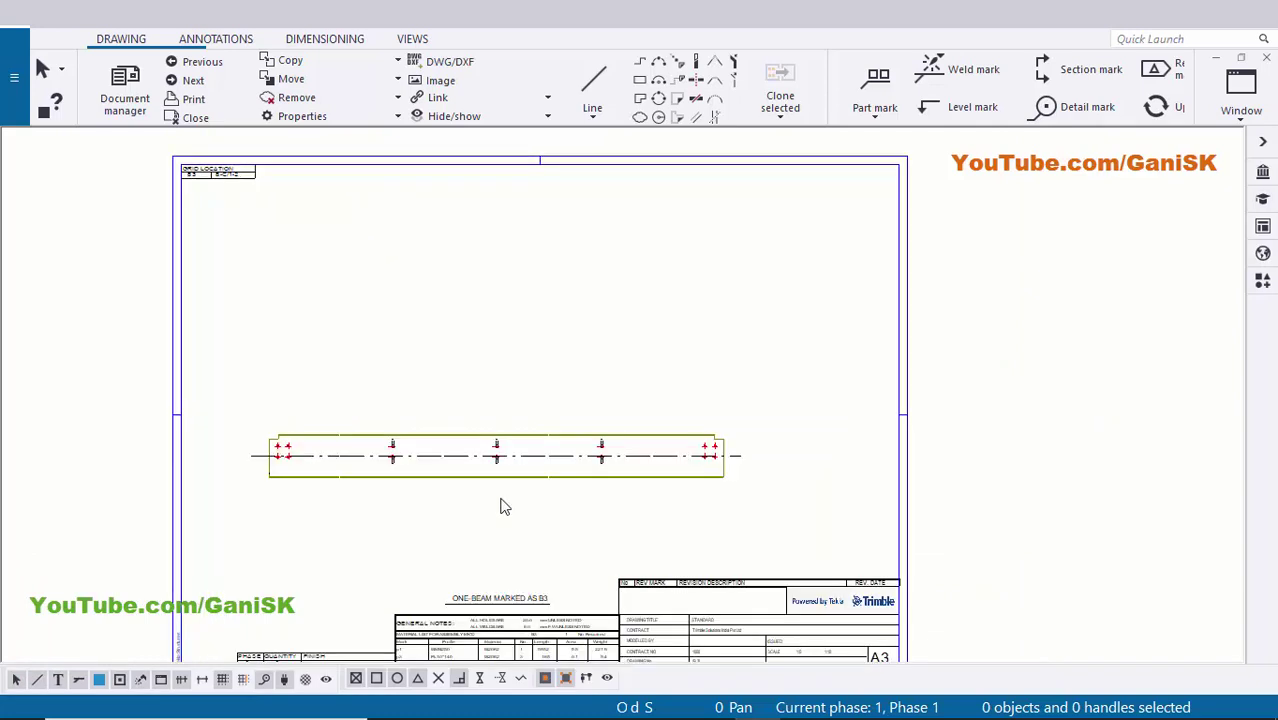
pyautogui.scroll(-1, 504, 507)
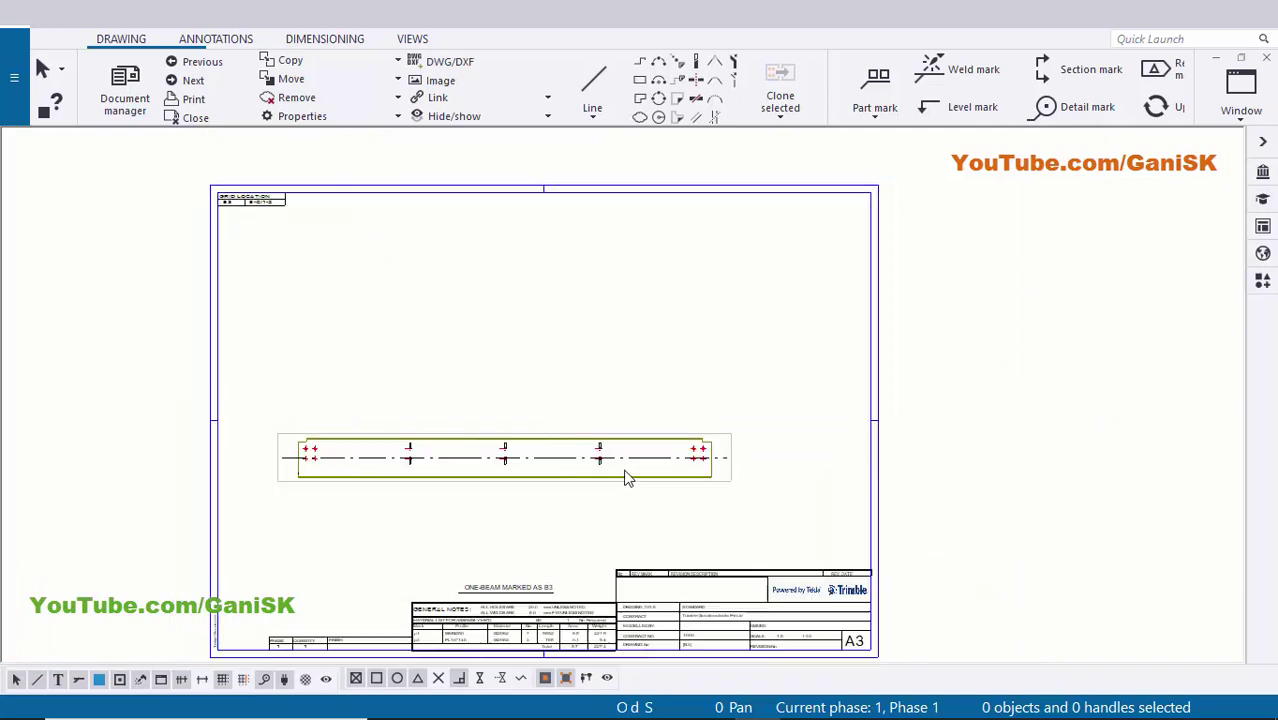
pyautogui.scroll(1, 725, 520)
pyautogui.click(719, 507)
pyautogui.moveTo(719, 507); pyautogui.dragTo(749, 301)
pyautogui.click(762, 359)
pyautogui.moveTo(650, 409); pyautogui.dragTo(741, 537, button='middle')
pyautogui.scroll(8, 442, 391)
pyautogui.scroll(-5, 457, 413)
pyautogui.scroll(-1, 727, 450)
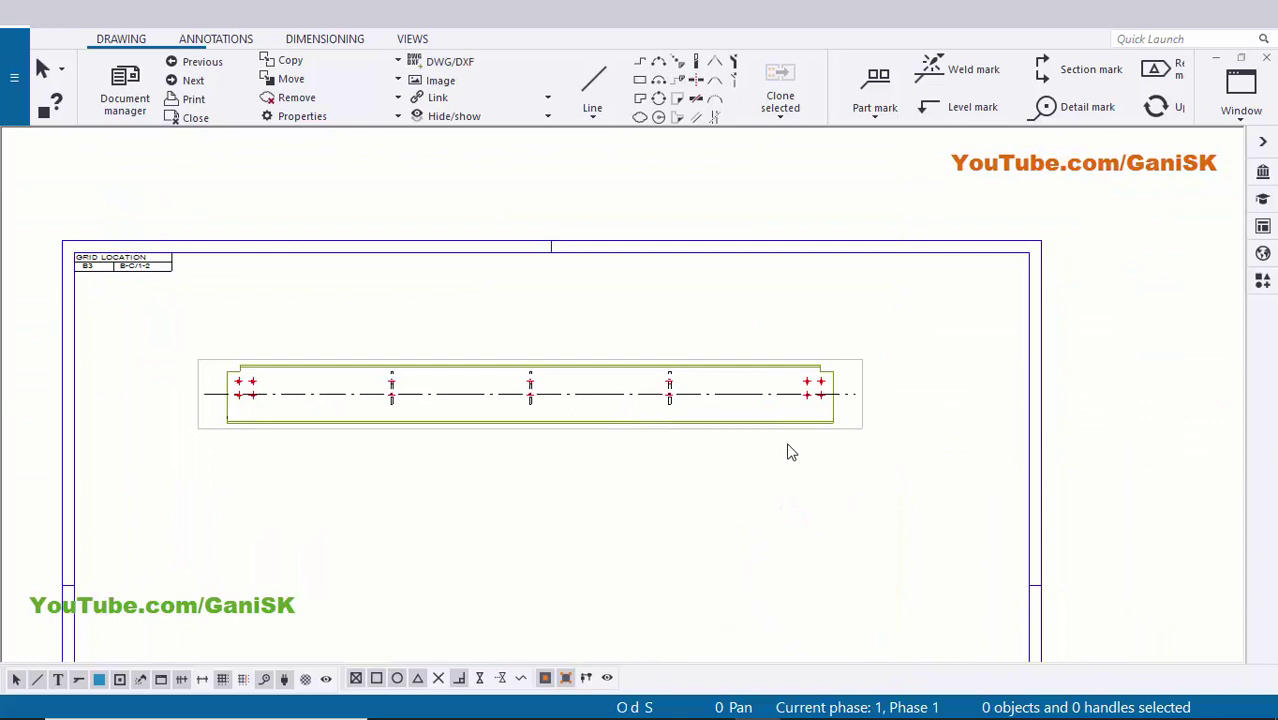
# Shift the front view slightly downward from the sheet's top border.
pyautogui.click(860, 432)
pyautogui.moveTo(860, 431)
pyautogui.mouseDown()
pyautogui.moveTo(796, 574)
pyautogui.moveTo(906, 377)
pyautogui.moveTo(827, 522)
pyautogui.moveTo(899, 416)
pyautogui.moveTo(864, 491)
pyautogui.moveTo(856, 468)
pyautogui.mouseUp()
pyautogui.scroll(-2, 559, 463)
pyautogui.moveTo(628, 442); pyautogui.dragTo(606, 422, button='middle')
pyautogui.scroll(5, 606, 422)
pyautogui.scroll(-4, 724, 418)
pyautogui.scroll(1, 381, 419)
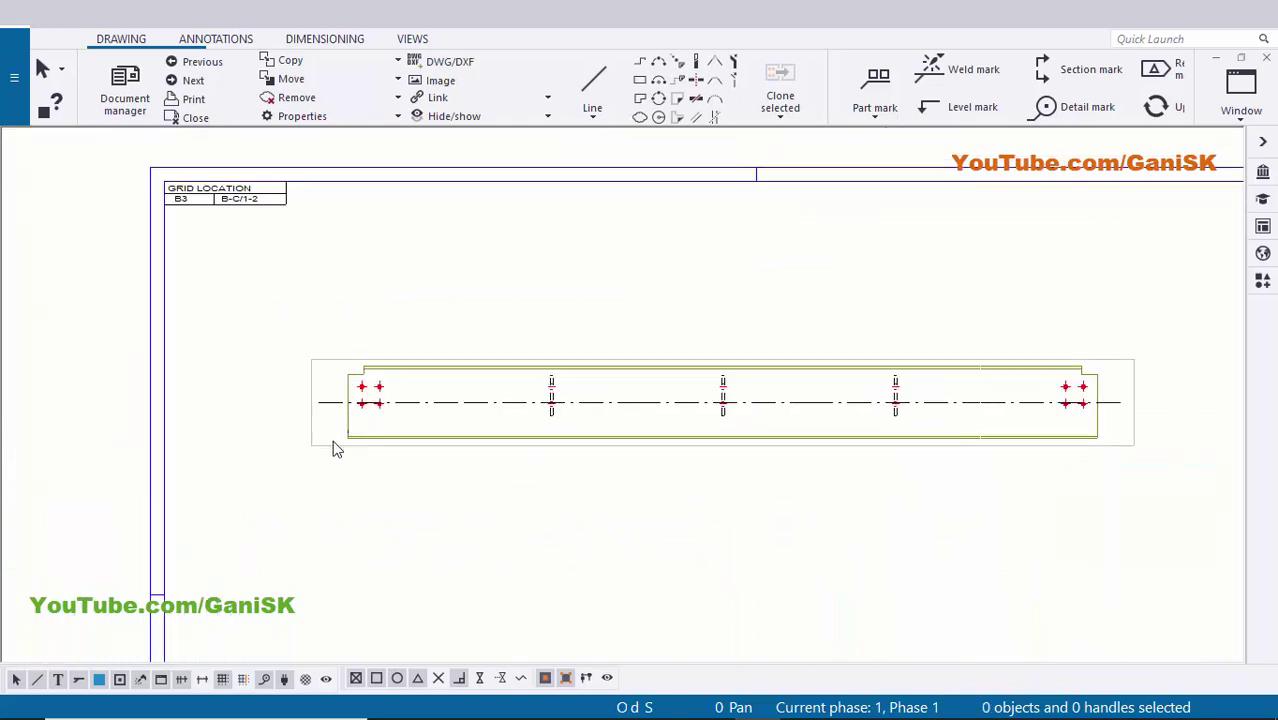
# Set the front view's scale to 1/8 in the view properties, apply the modification and close the properties.
pyautogui.click(333, 449)
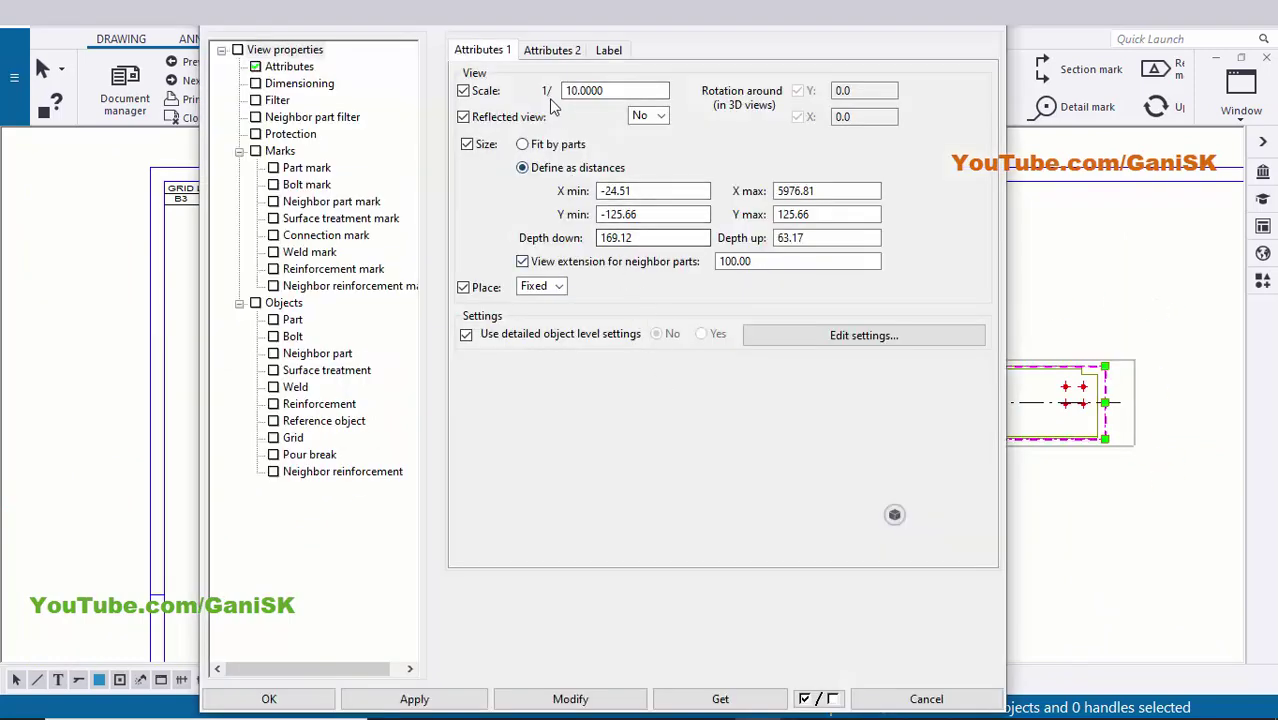
pyautogui.click(607, 91)
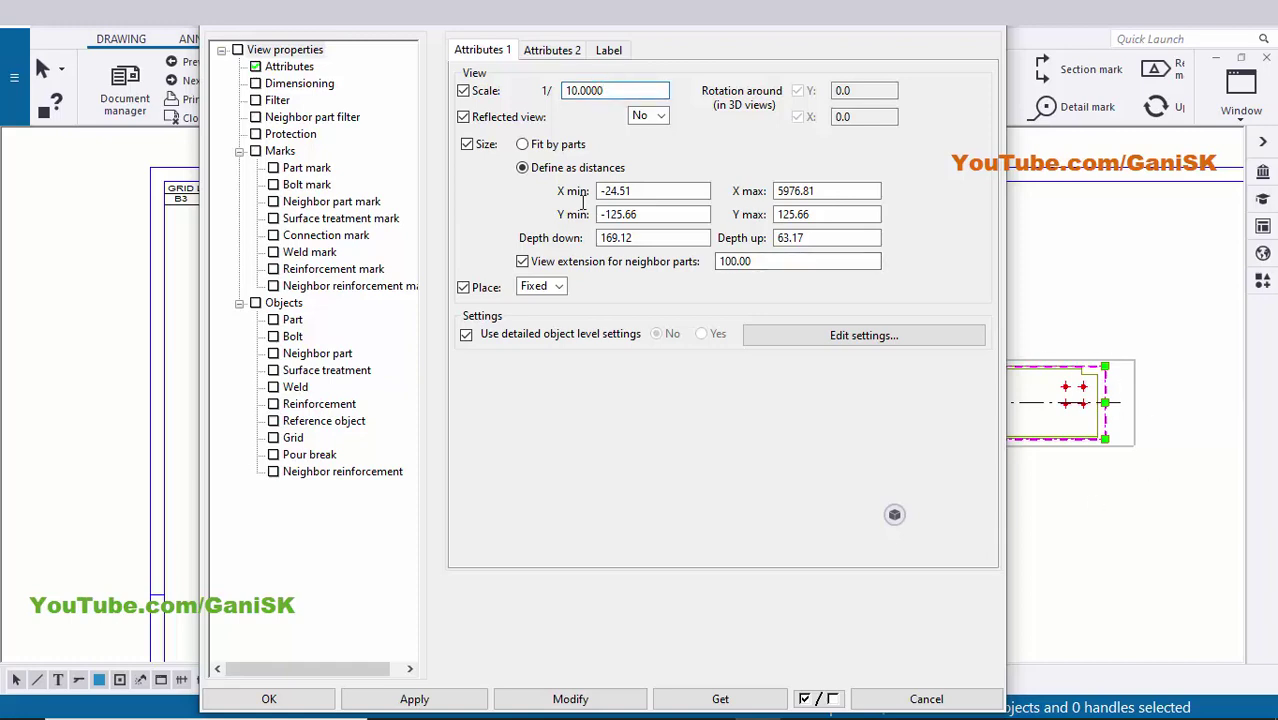
pyautogui.doubleClick(600, 90)
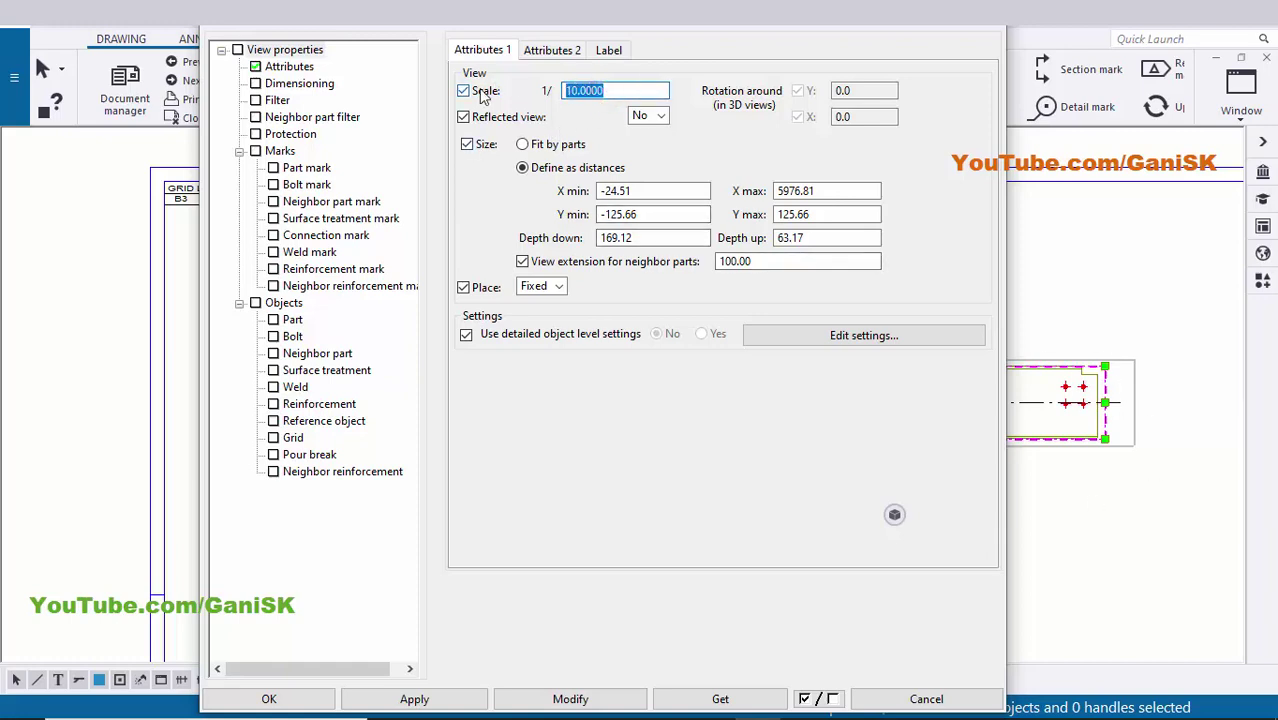
pyautogui.write('8')
pyautogui.click(562, 702)
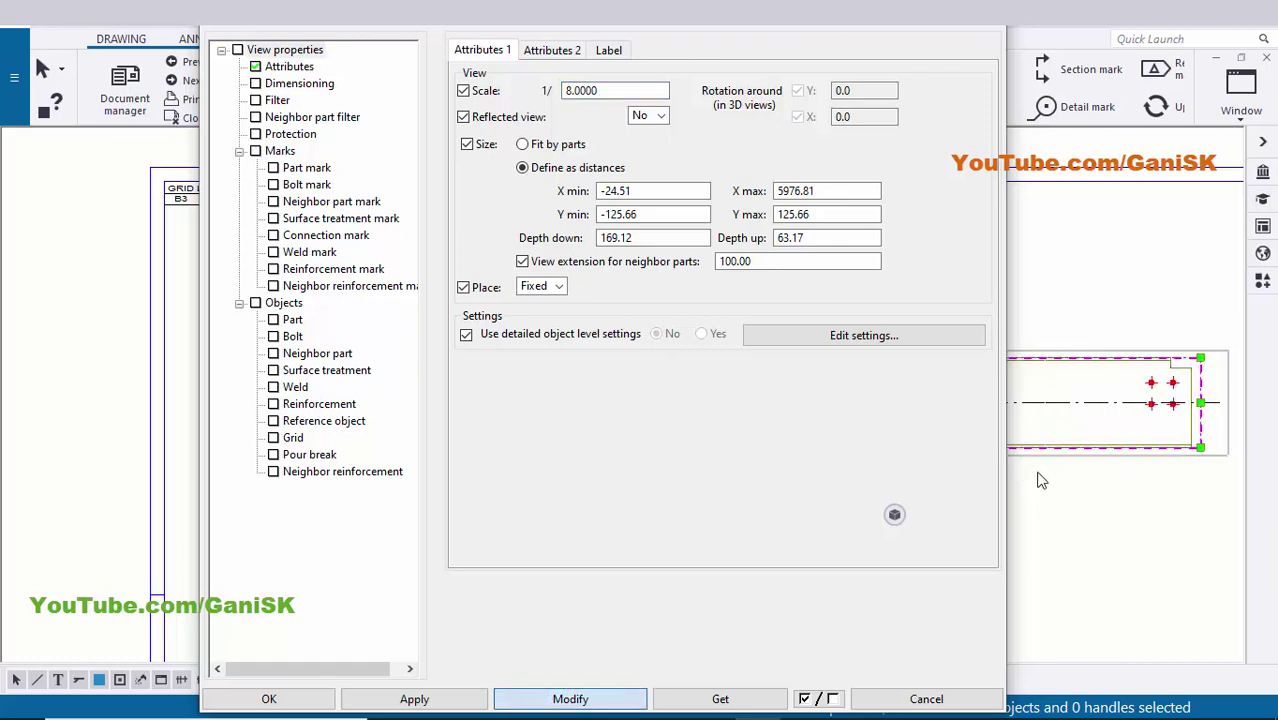
pyautogui.scroll(-2, 1157, 455)
pyautogui.scroll(3, 1098, 455)
pyautogui.scroll(-2, 1089, 419)
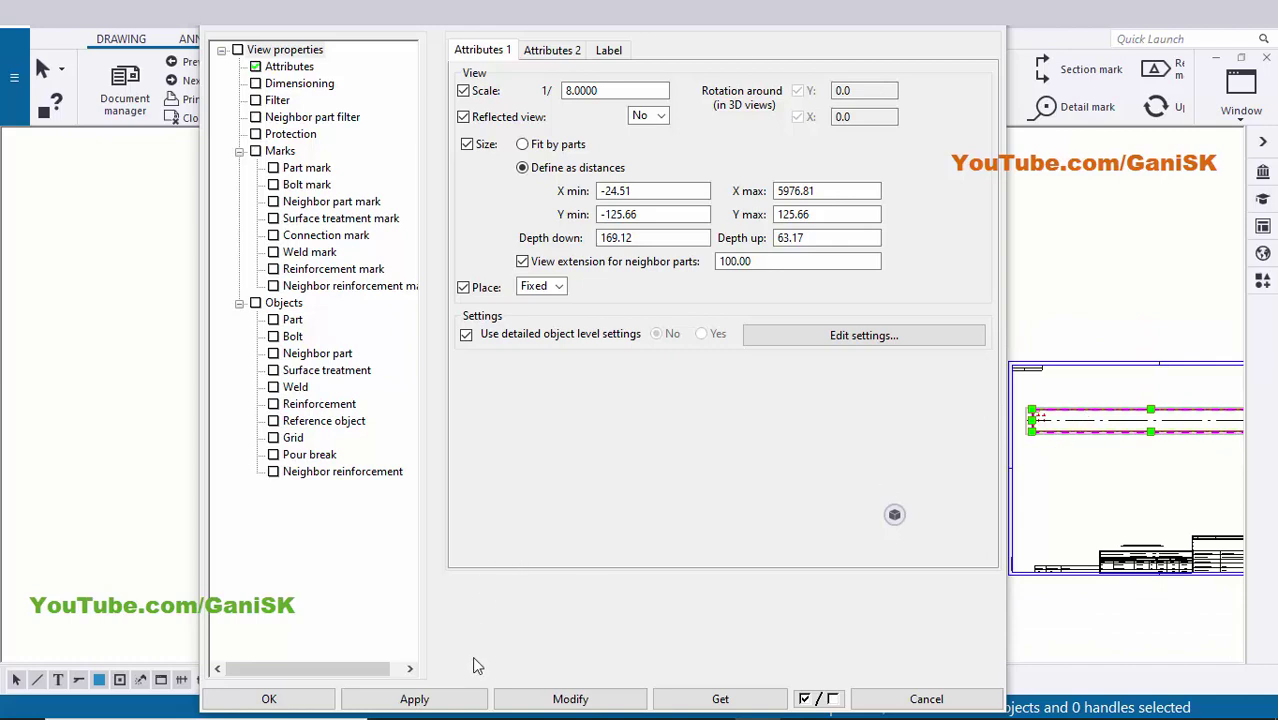
pyautogui.click(530, 699)
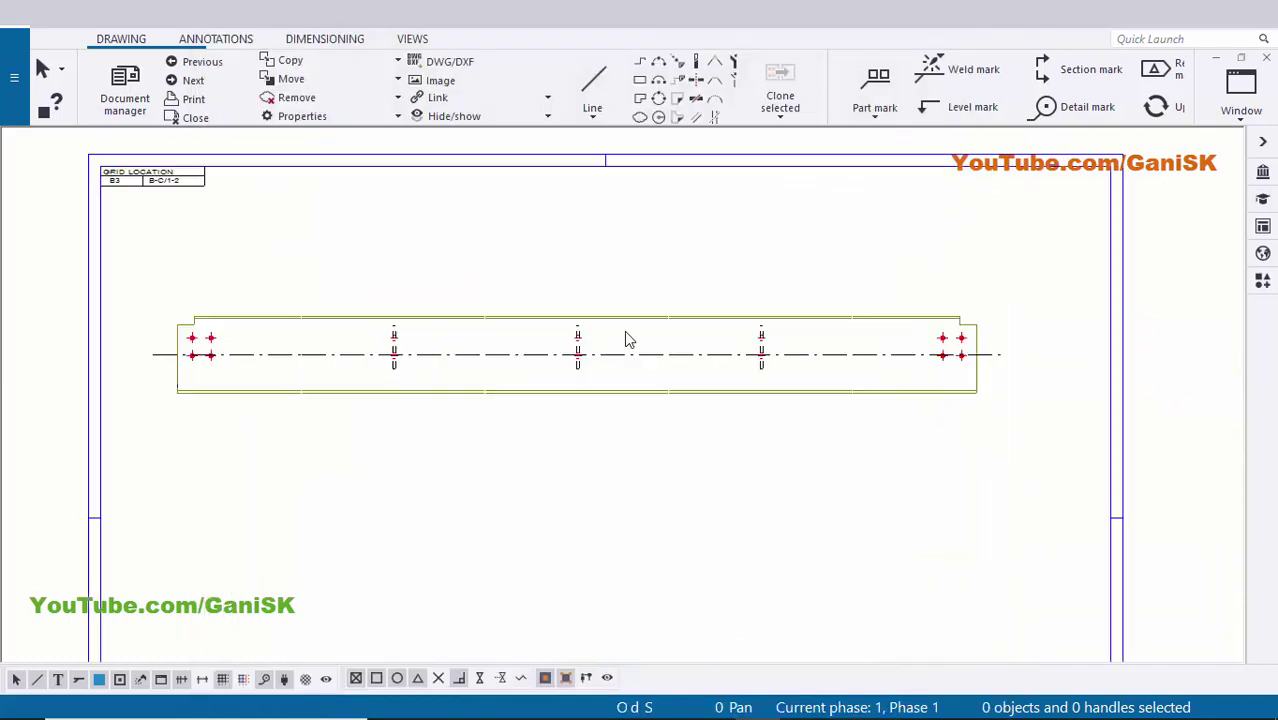
pyautogui.scroll(4, 625, 337)
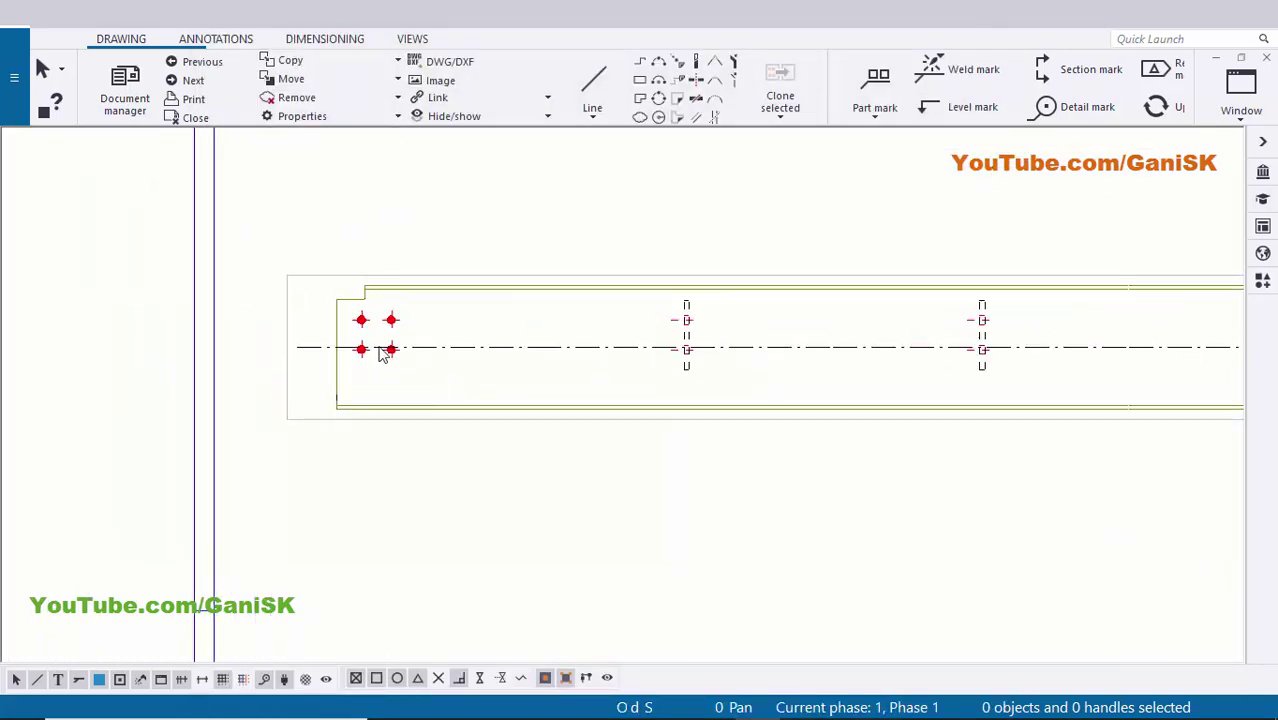
# Turn off the center line in the beam's drawing part properties, apply the modification and close the properties.
pyautogui.doubleClick(512, 350)
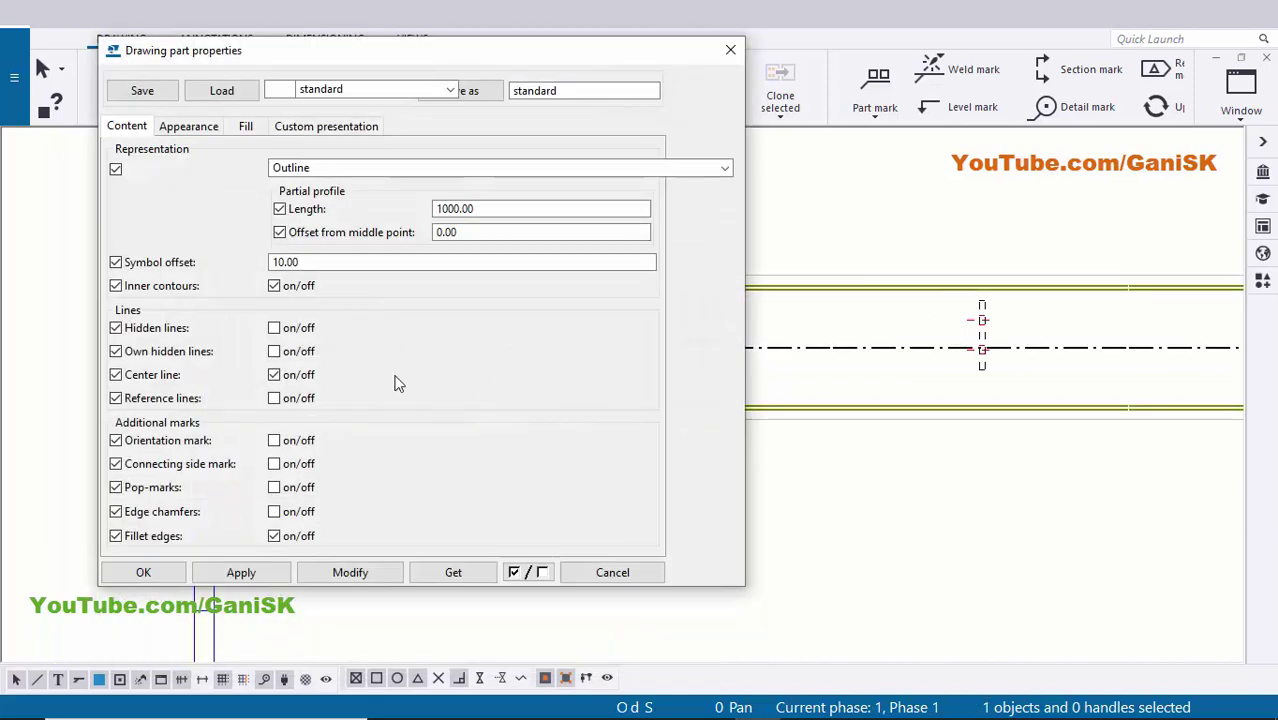
pyautogui.click(273, 376)
pyautogui.click(368, 572)
pyautogui.click(277, 572)
pyautogui.click(150, 578)
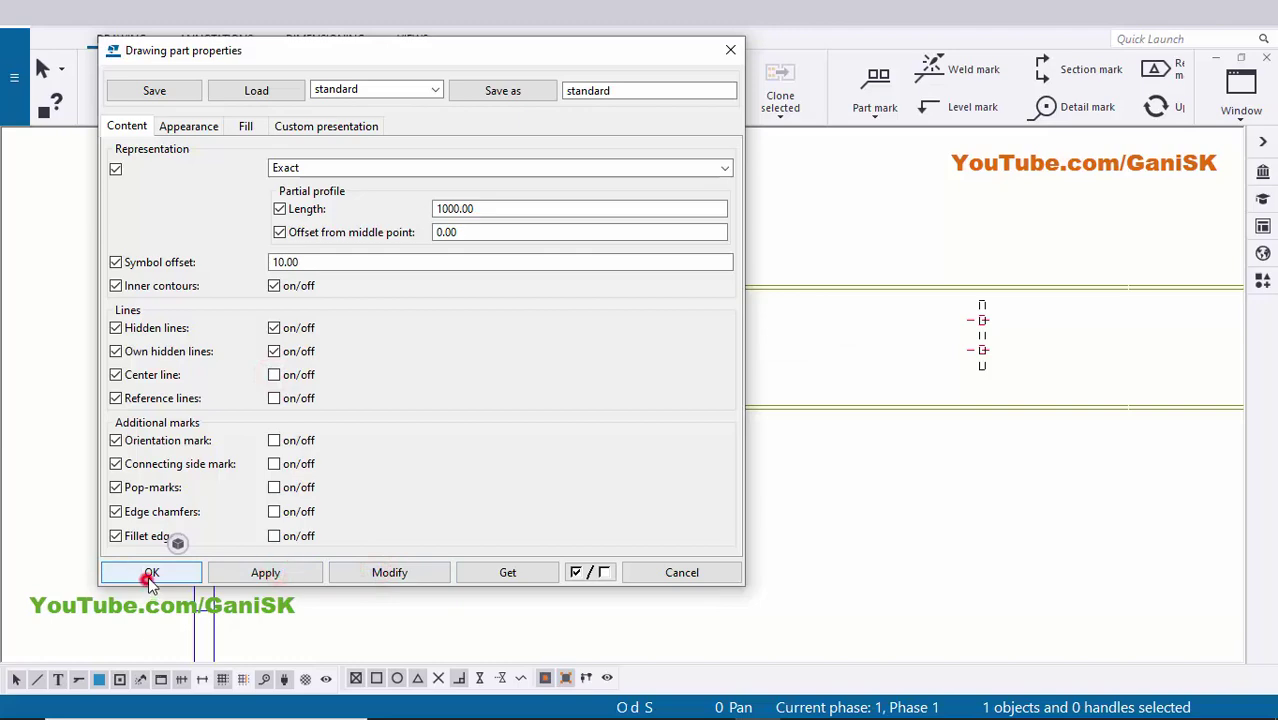
pyautogui.click(591, 559)
# Shift the beam's front view slightly up and to the right on the sheet.
pyautogui.scroll(-2, 507, 537)
pyautogui.moveTo(581, 515); pyautogui.dragTo(340, 482, button='middle')
pyautogui.moveTo(704, 451); pyautogui.dragTo(836, 466, button='middle')
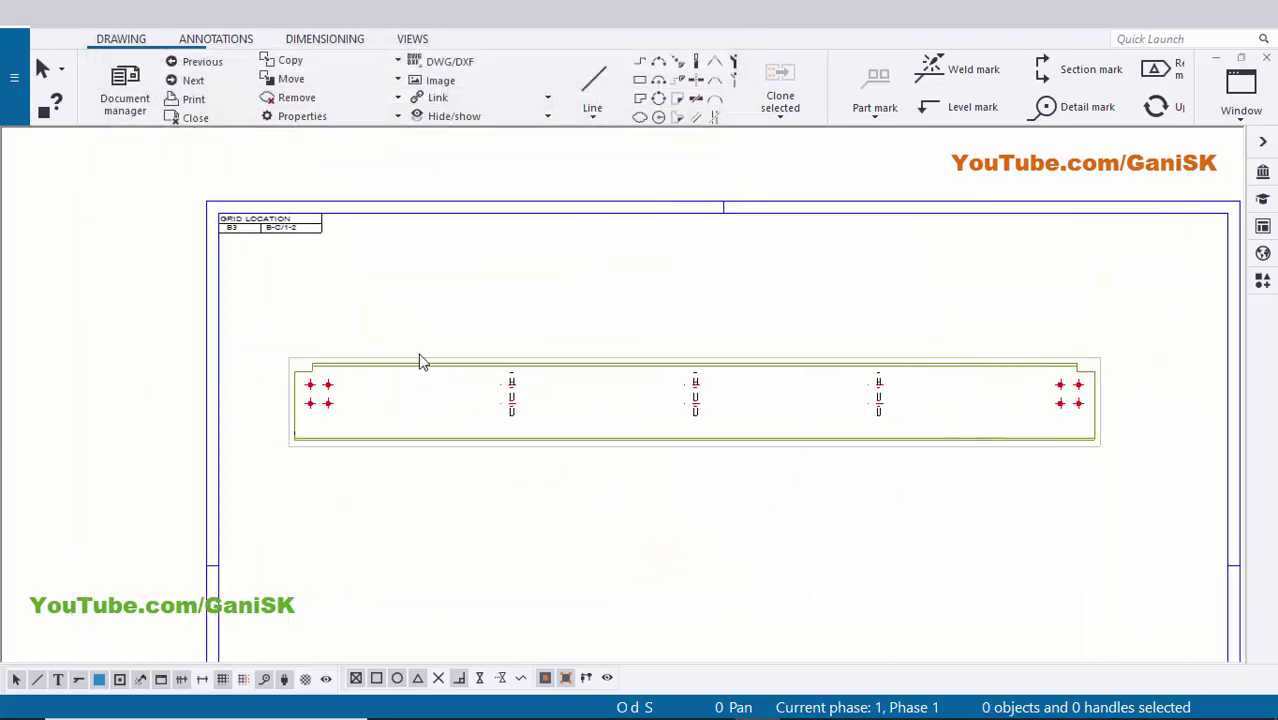
pyautogui.scroll(1, 420, 365)
pyautogui.moveTo(566, 352)
pyautogui.mouseDown()
pyautogui.moveTo(587, 315)
pyautogui.moveTo(544, 368)
pyautogui.mouseUp()
pyautogui.scroll(-1, 685, 516)
pyautogui.moveTo(685, 516); pyautogui.dragTo(717, 506, button='middle')
pyautogui.scroll(1, 642, 472)
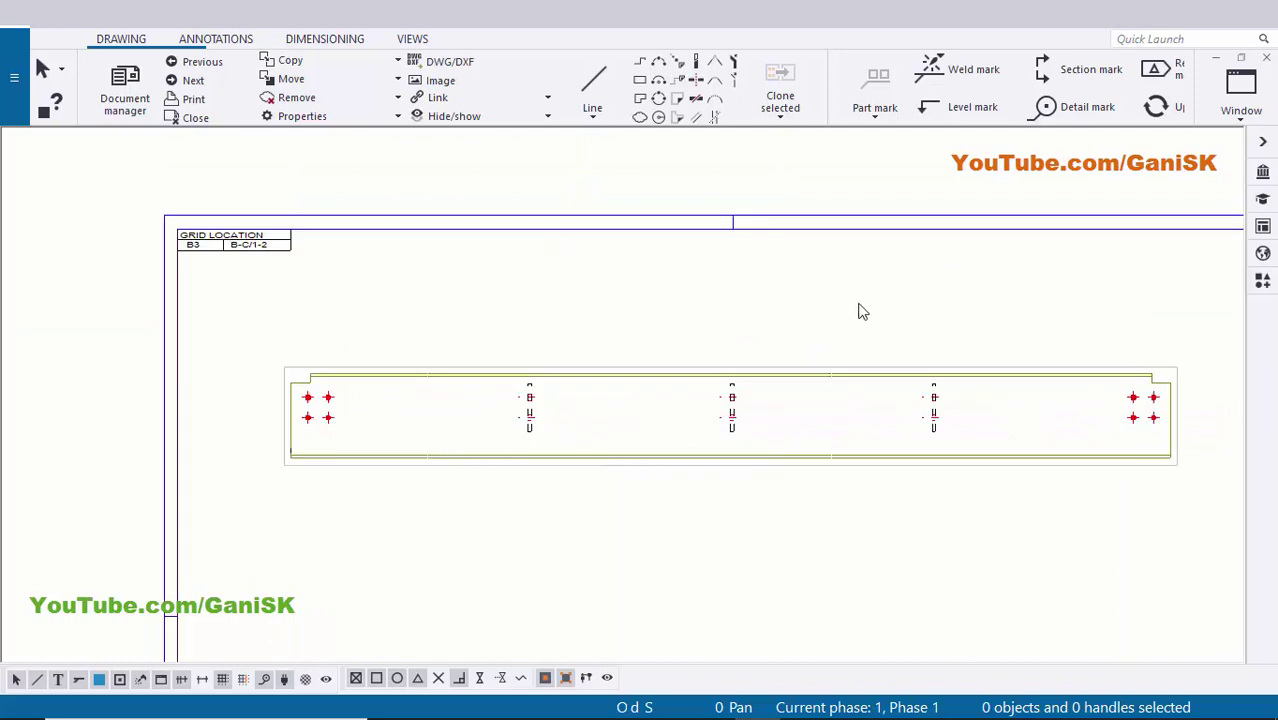
# Add a part mark to the beam's top flange using the applied mark properties.
pyautogui.scroll(1, 778, 313)
pyautogui.scroll(3, 405, 391)
pyautogui.click(500, 396)
pyautogui.rightClick(501, 398)
pyautogui.click(565, 500)
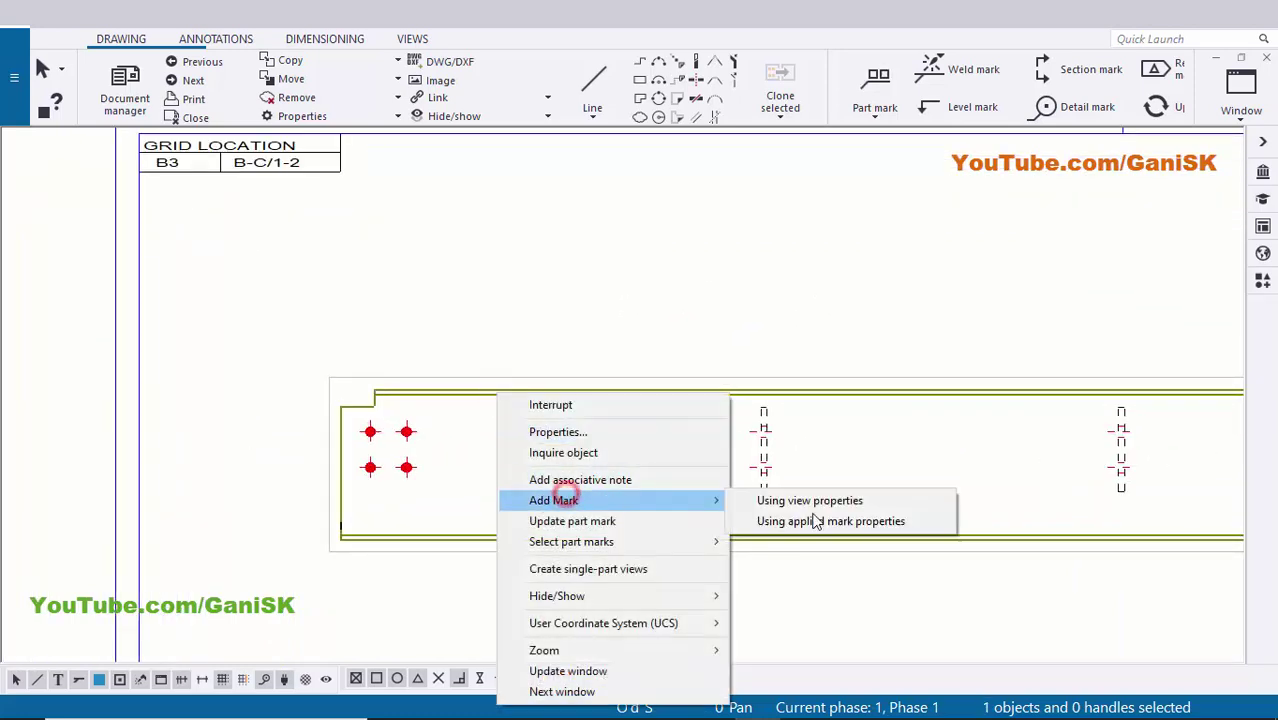
pyautogui.click(815, 521)
# Move the B3 mark to the other side of its leader point, just above the top flange.
pyautogui.scroll(3, 528, 463)
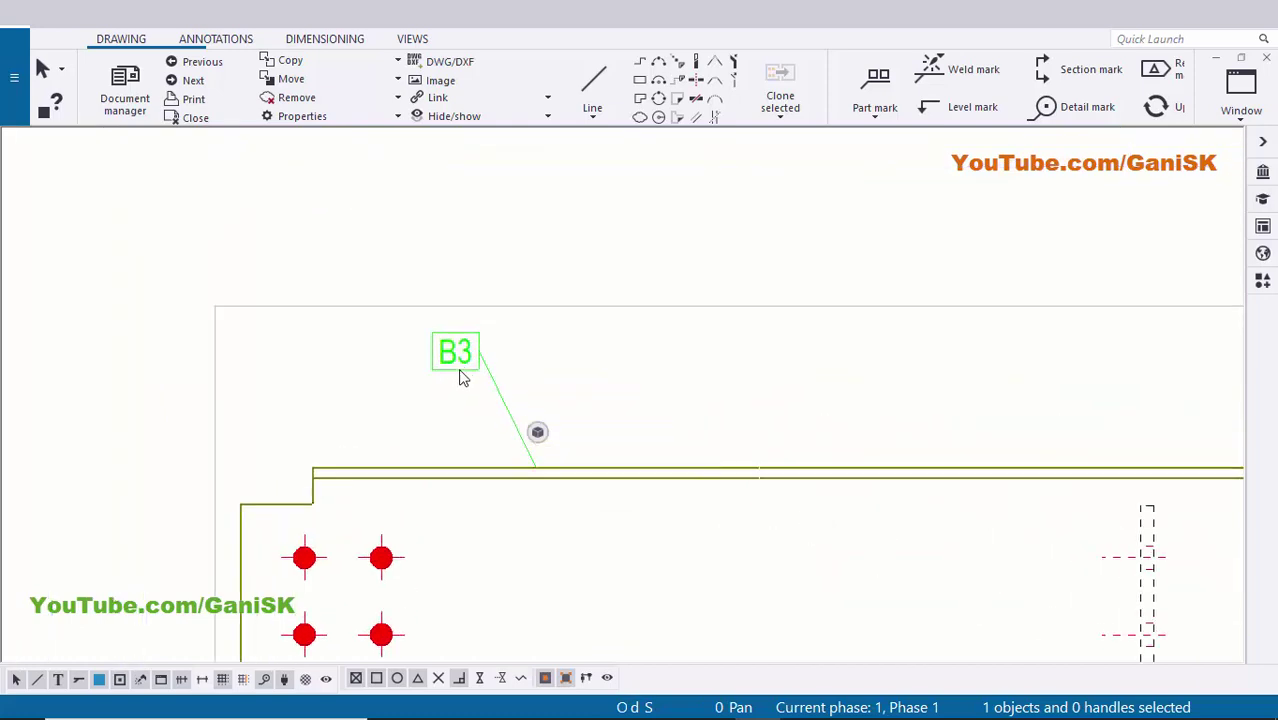
pyautogui.click(453, 350)
pyautogui.moveTo(445, 354)
pyautogui.mouseDown()
pyautogui.moveTo(652, 365)
pyautogui.moveTo(607, 393)
pyautogui.mouseUp()
pyautogui.click(662, 413)
pyautogui.scroll(-1, 662, 413)
pyautogui.moveTo(662, 413); pyautogui.dragTo(474, 300, button='middle')
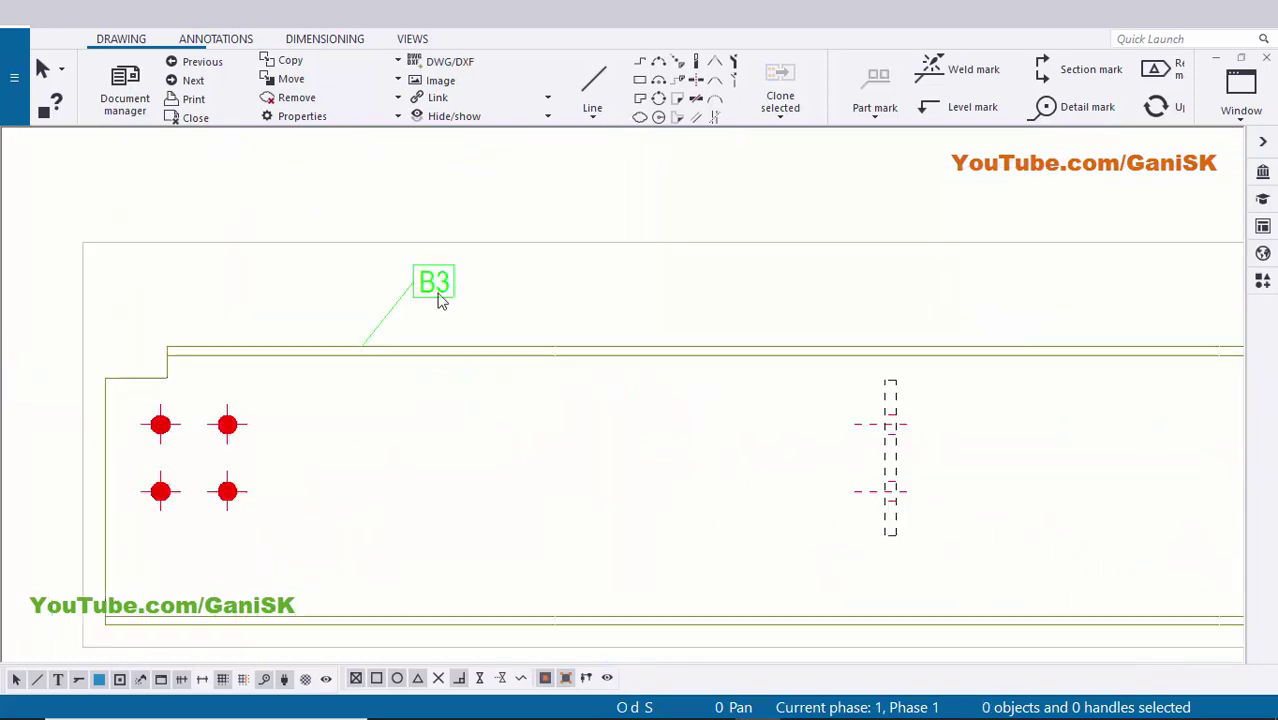
# Replace the assembly position with the part position in the beam mark's content and apply the modification.
pyautogui.scroll(-4, 455, 307)
pyautogui.scroll(4, 620, 578)
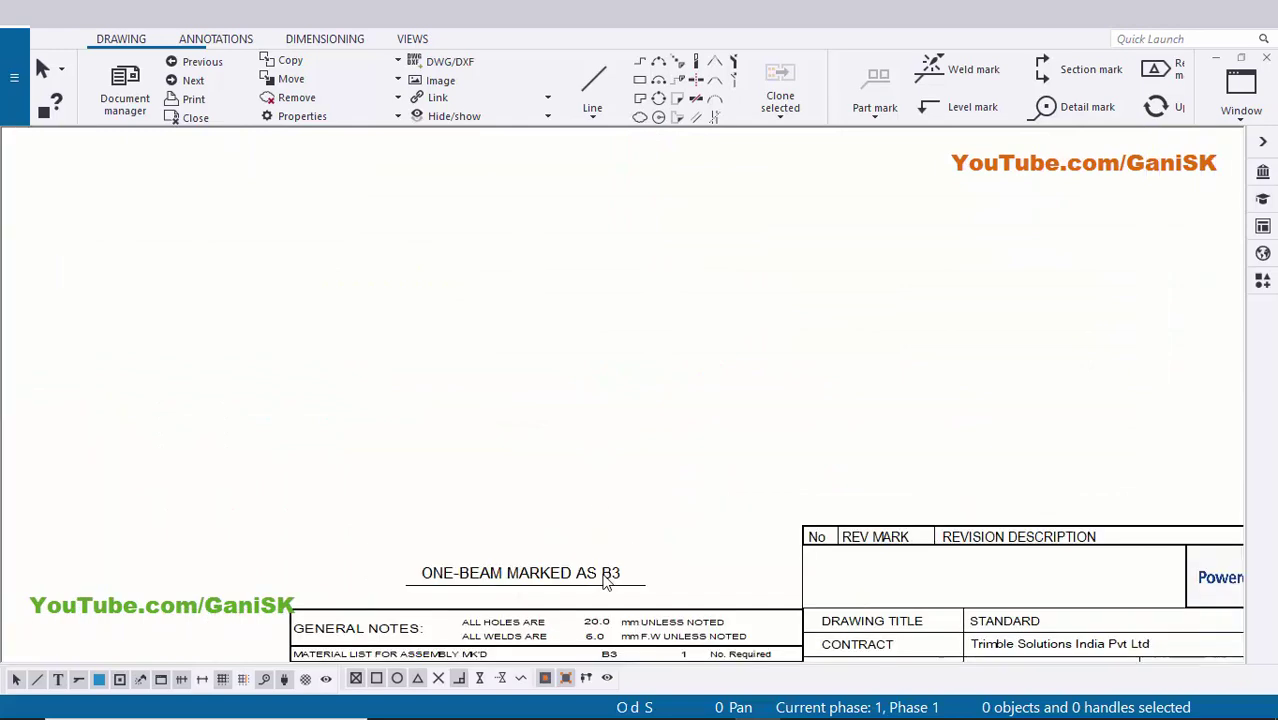
pyautogui.scroll(-4, 648, 580)
pyautogui.scroll(5, 522, 380)
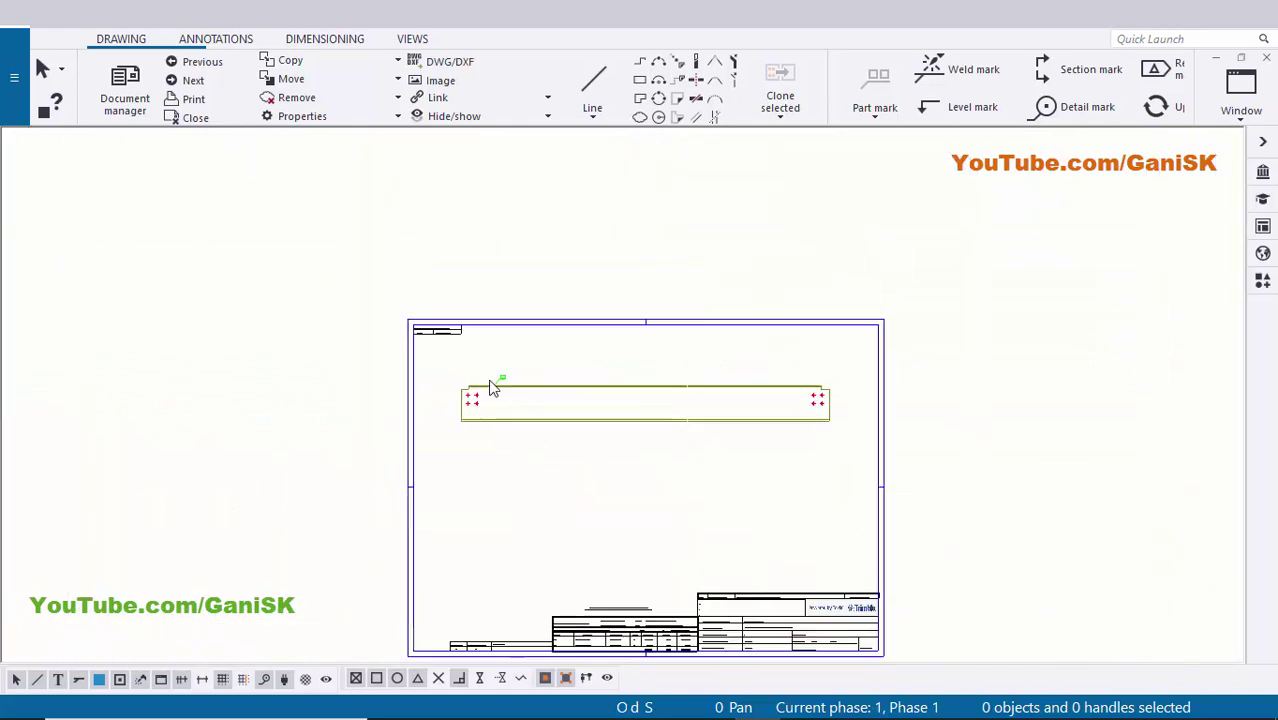
pyautogui.doubleClick(512, 370)
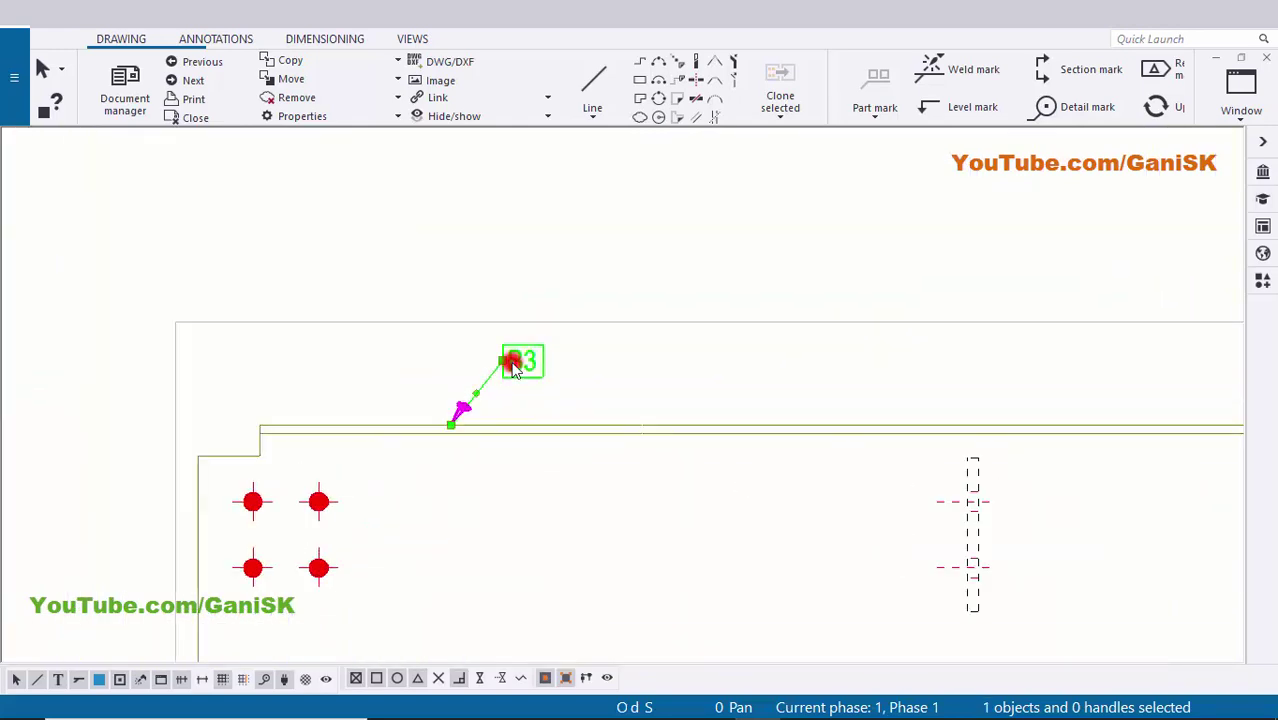
pyautogui.click(402, 289)
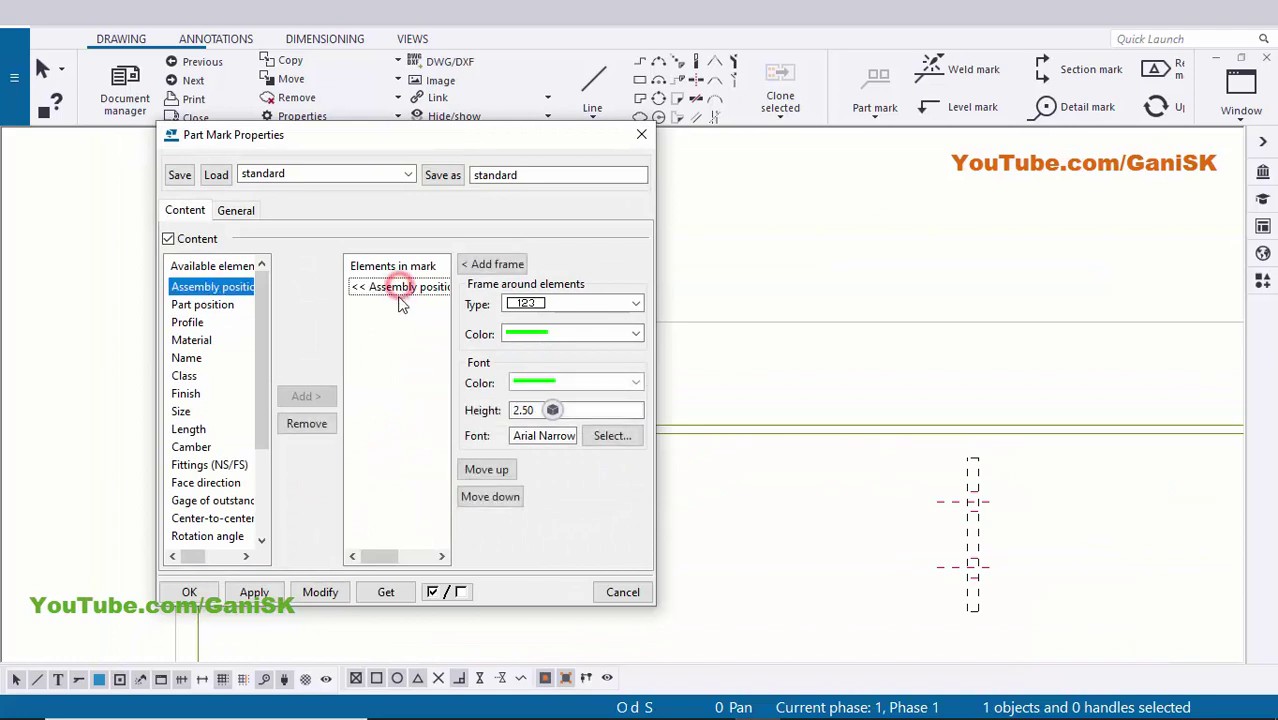
pyautogui.click(306, 423)
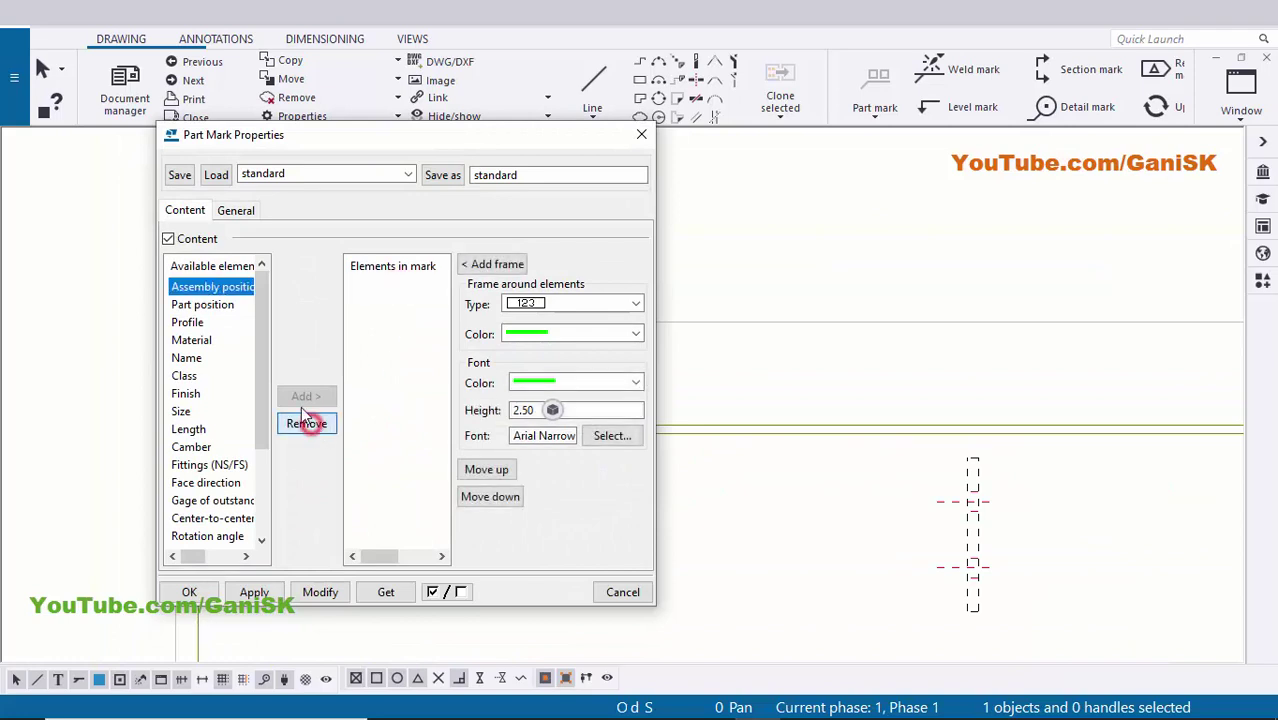
pyautogui.click(201, 305)
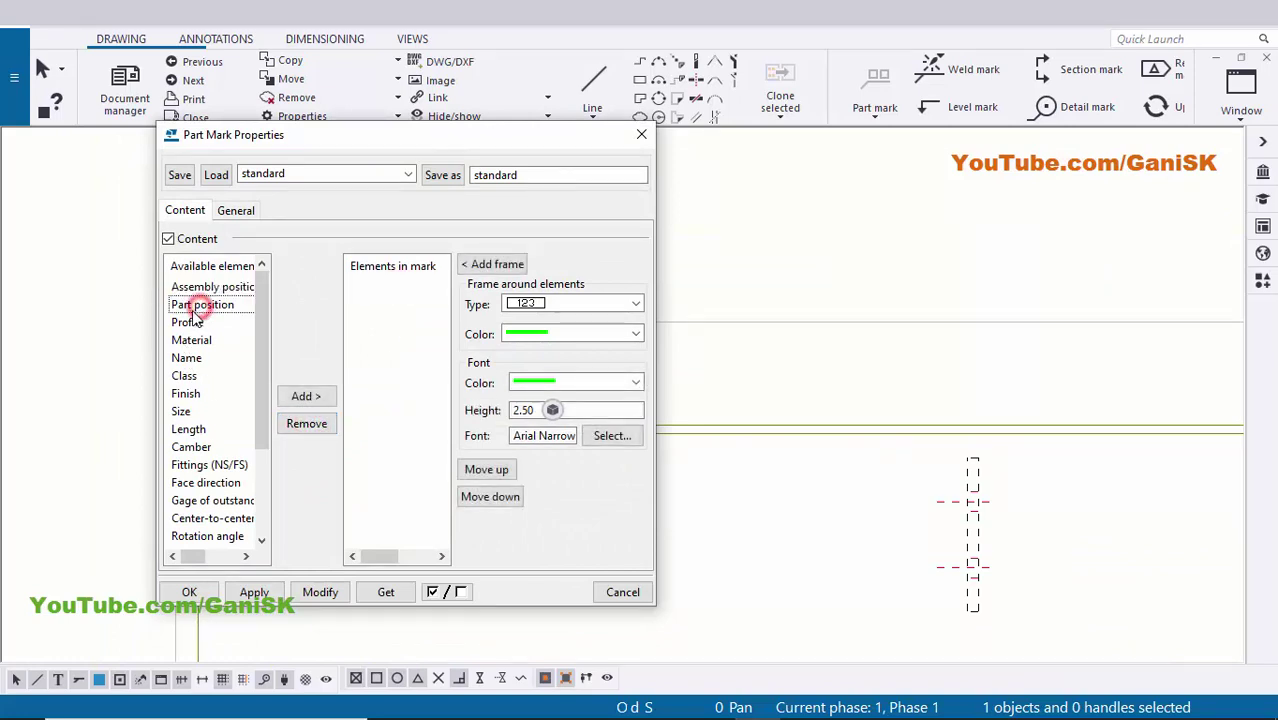
pyautogui.click(314, 397)
pyautogui.click(320, 592)
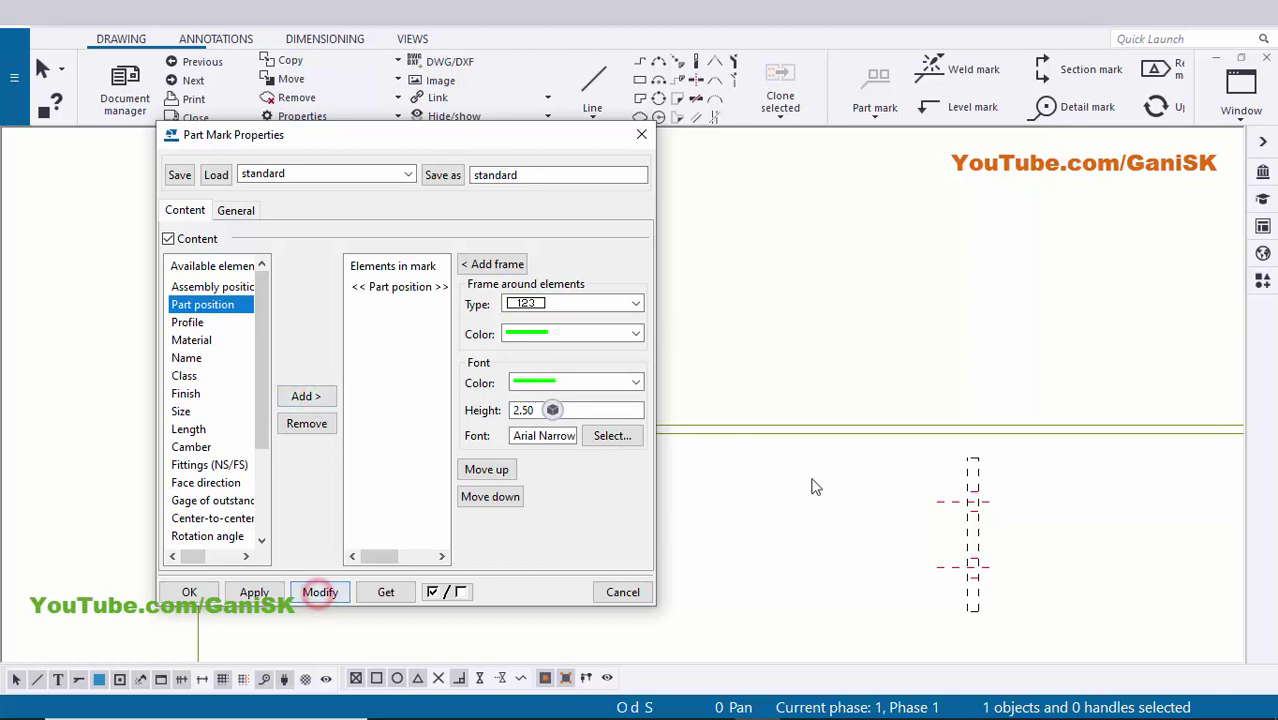
pyautogui.scroll(8, 850, 410)
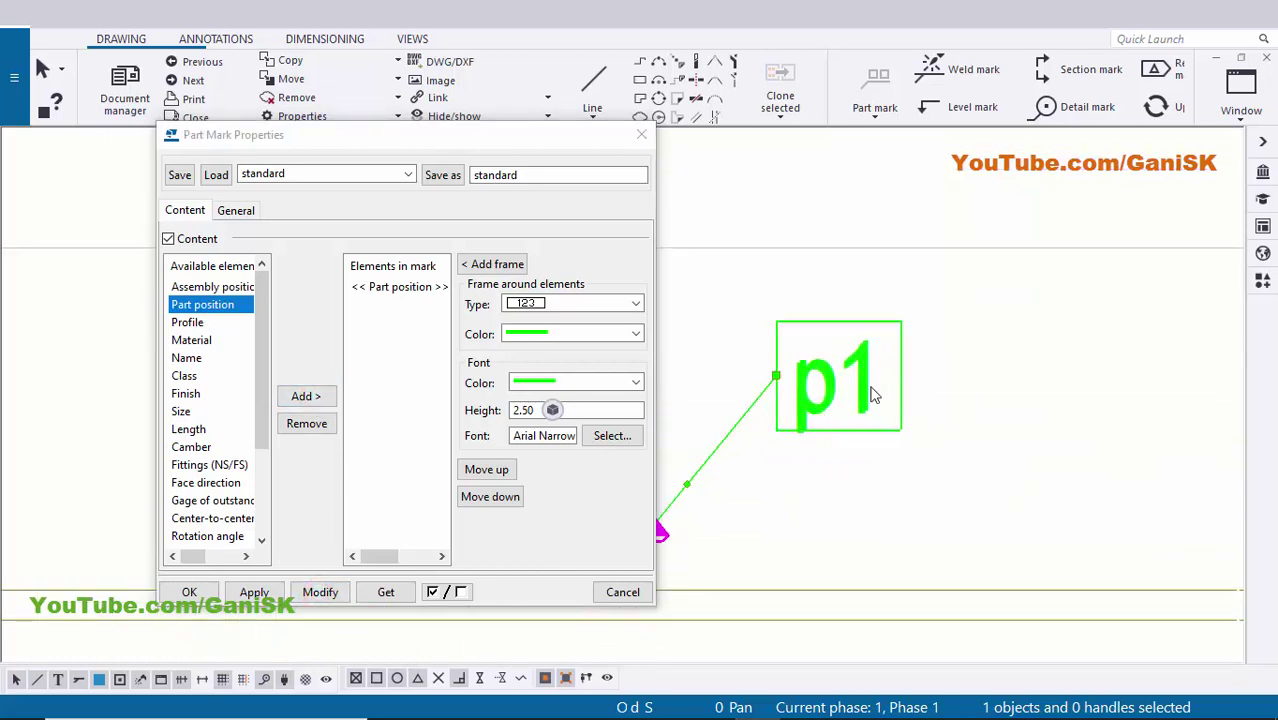
pyautogui.scroll(-3, 846, 402)
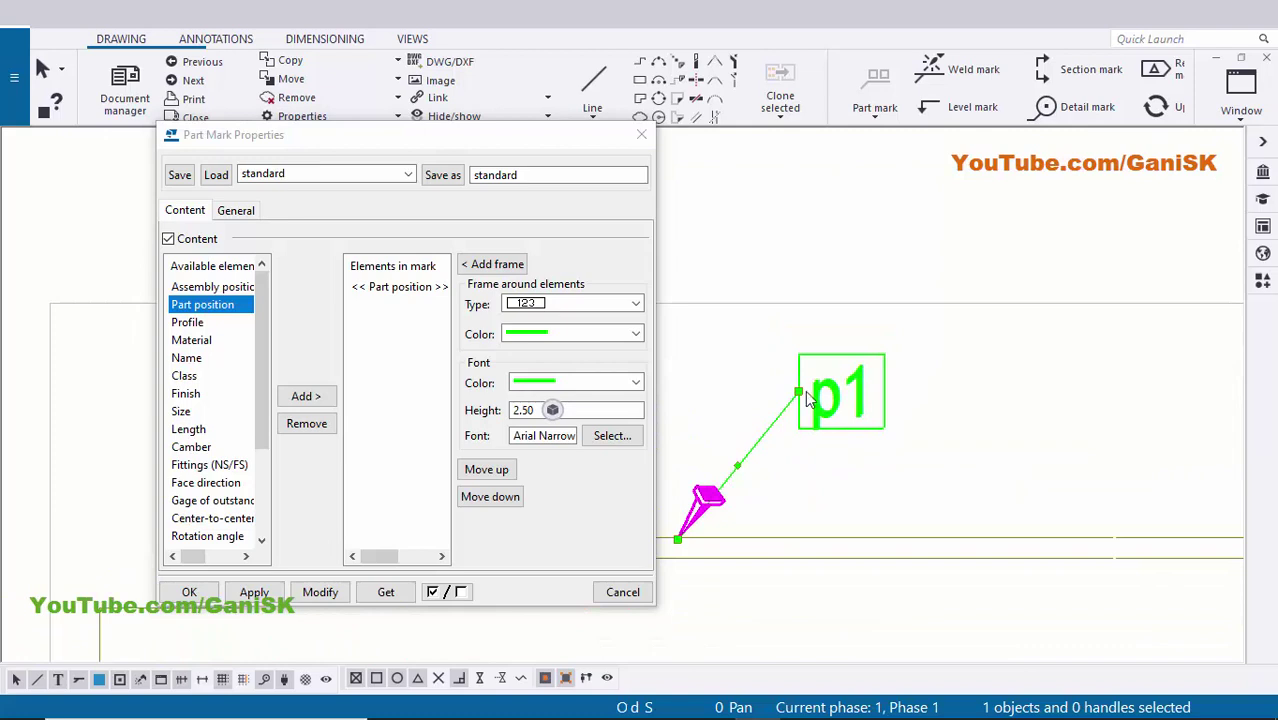
# Set the frame around the beam's part mark to no frame and apply the modification.
pyautogui.click(236, 211)
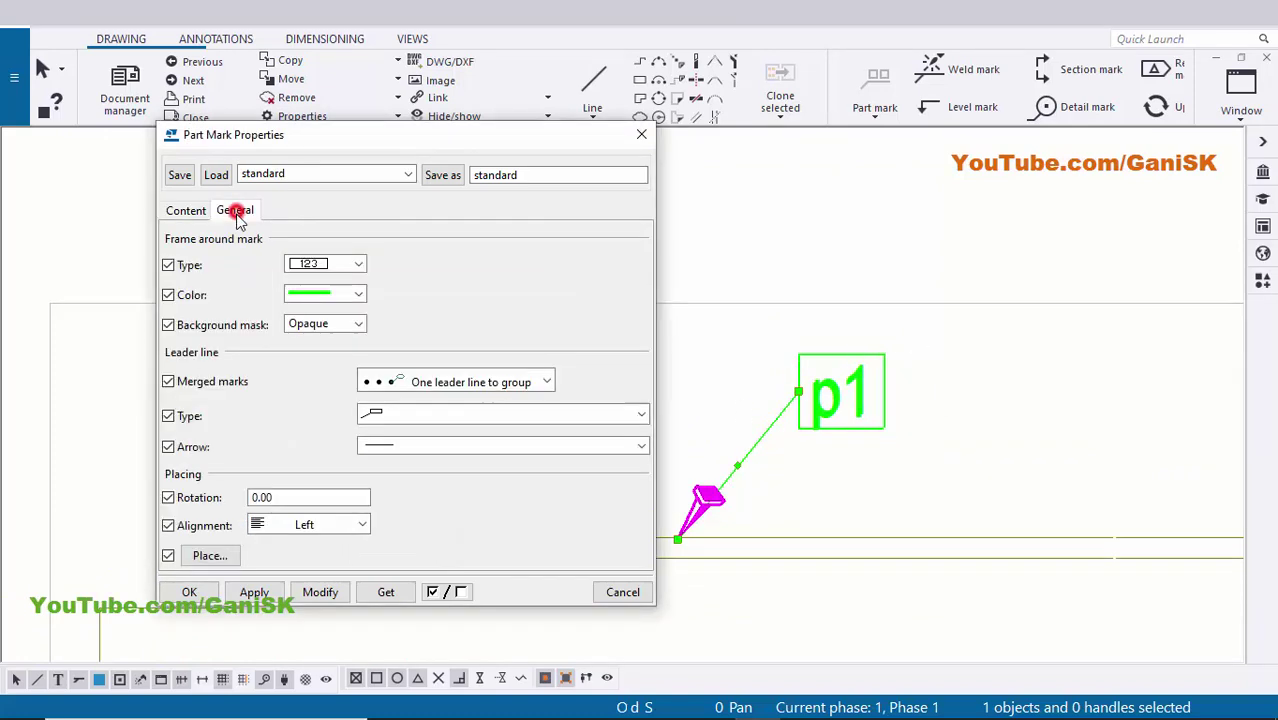
pyautogui.click(312, 264)
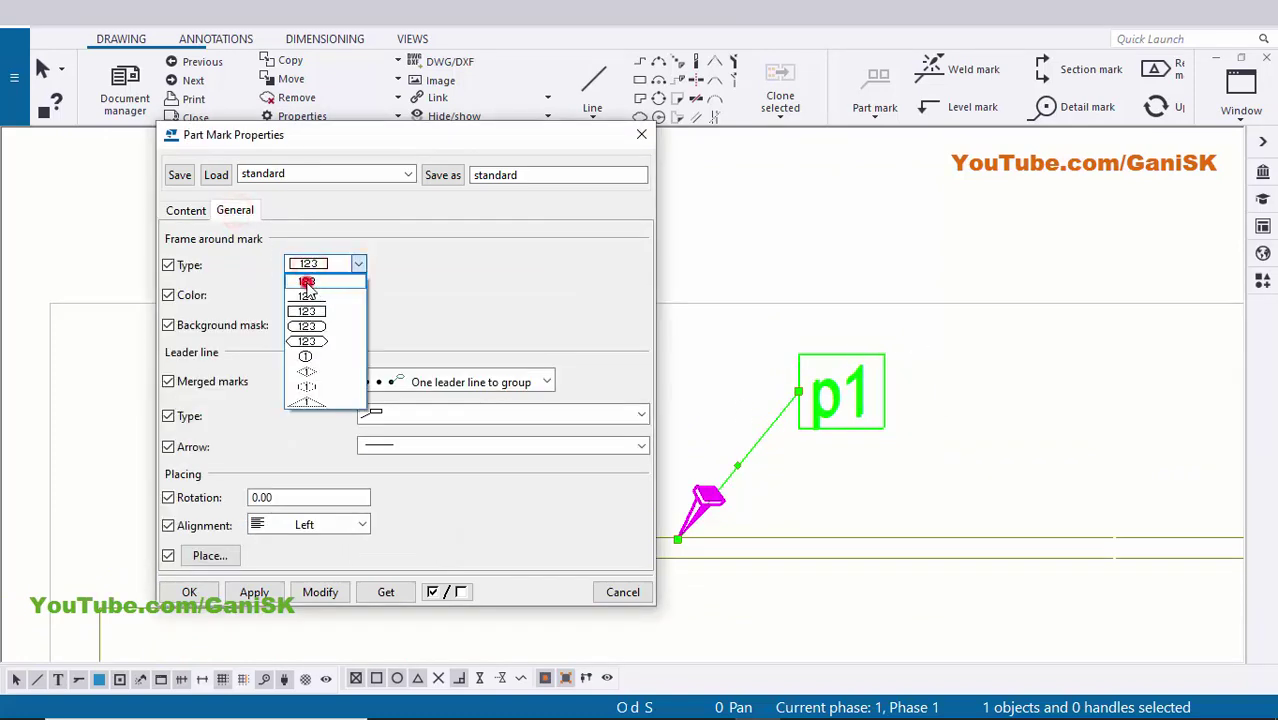
pyautogui.click(307, 283)
pyautogui.click(324, 595)
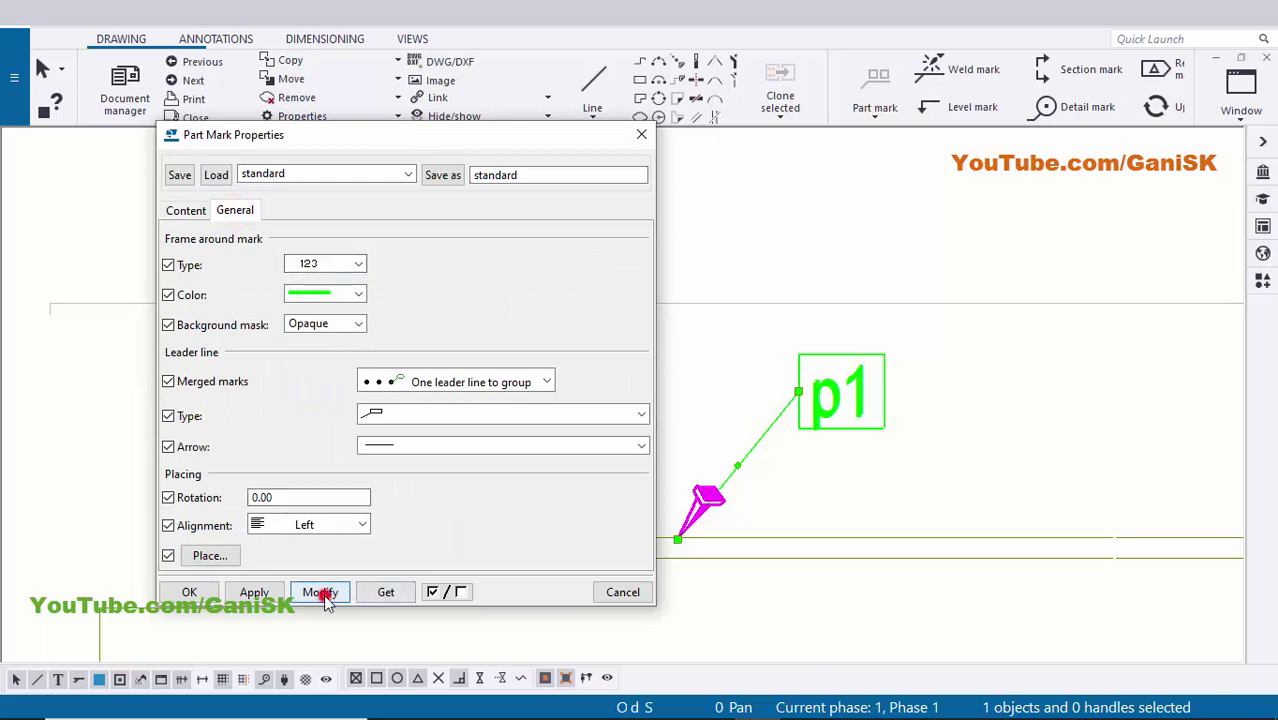
pyautogui.scroll(1, 889, 440)
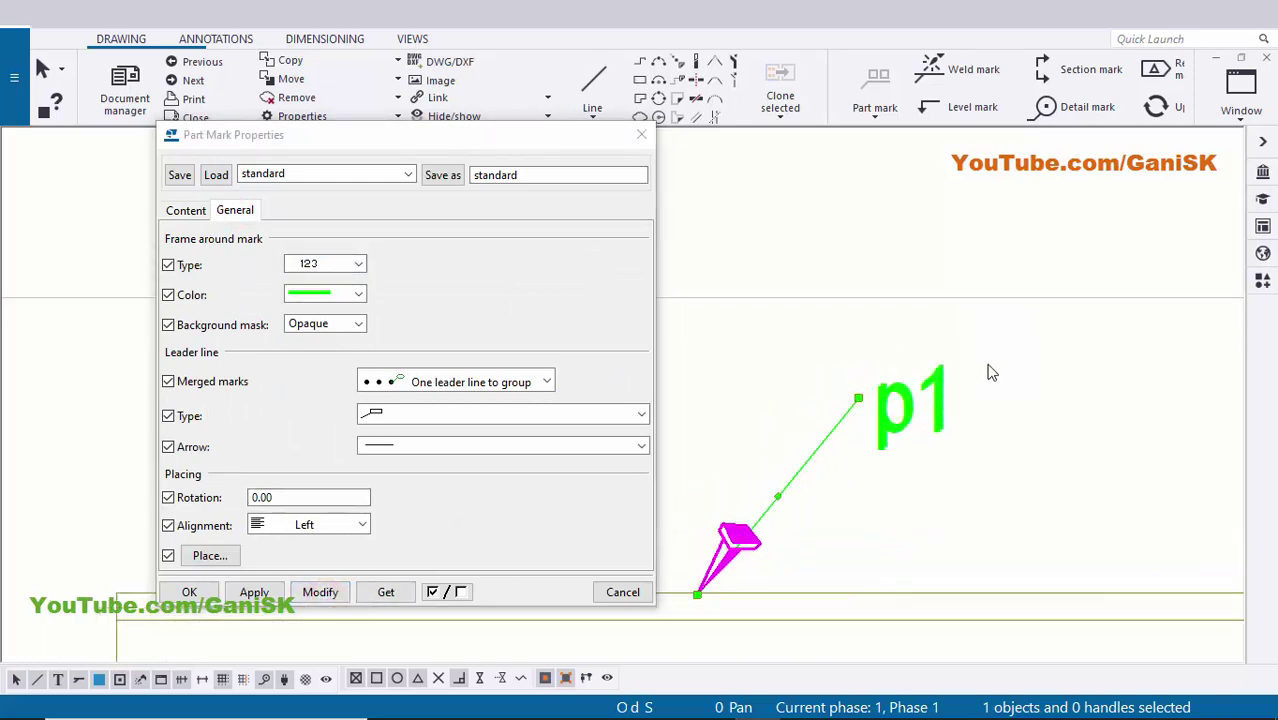
pyautogui.scroll(-3, 842, 508)
# Give the part mark's leader line a filled arrowhead, apply the modification and close the mark properties.
pyautogui.scroll(4, 810, 522)
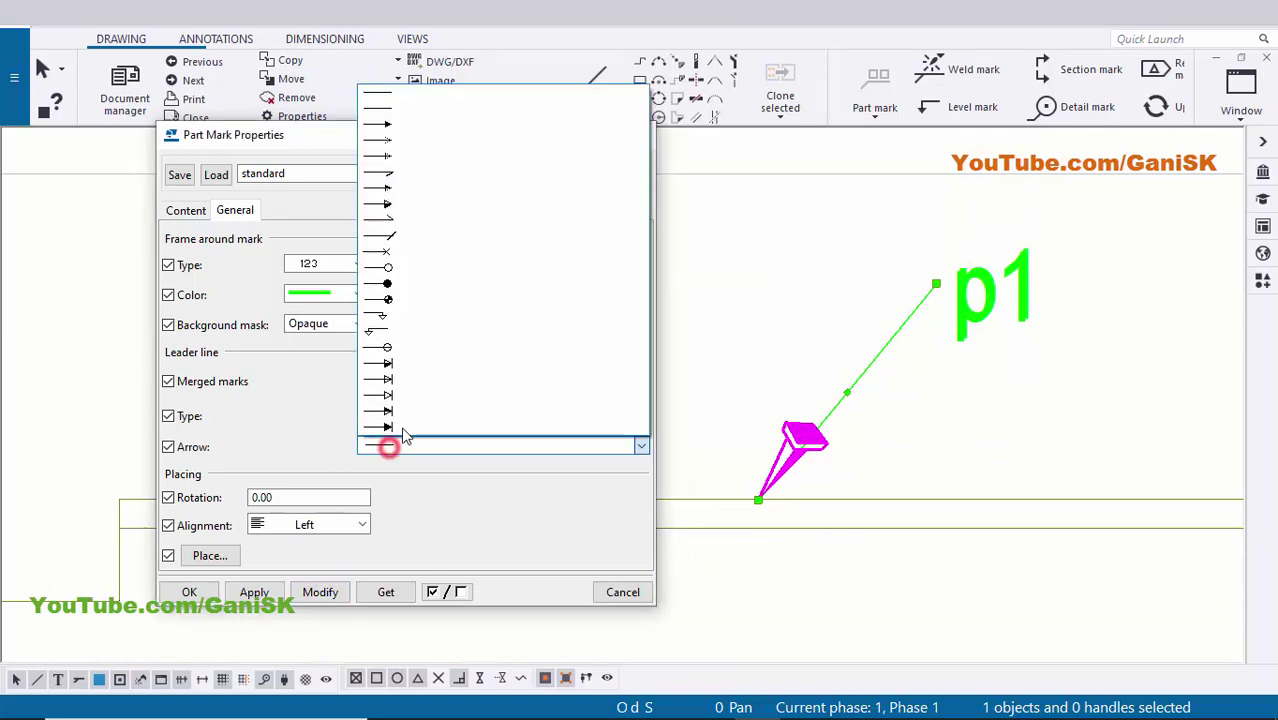
pyautogui.click(394, 134)
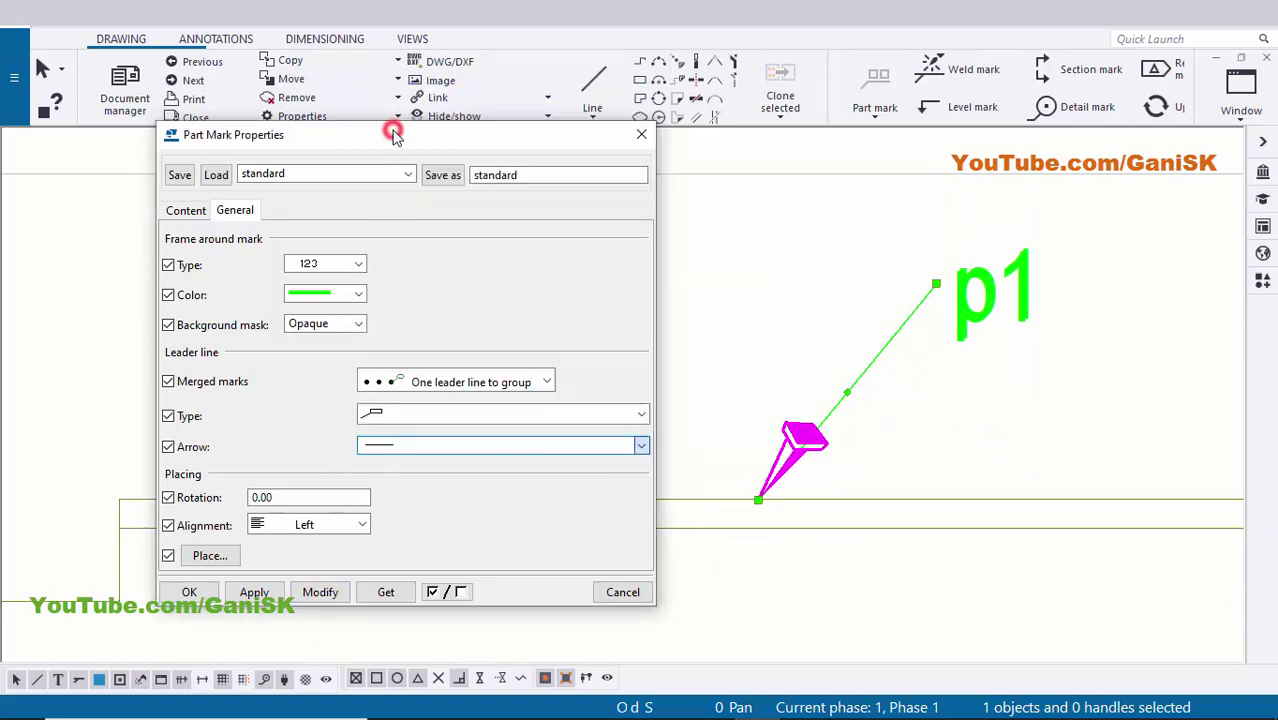
pyautogui.click(310, 597)
pyautogui.click(189, 592)
pyautogui.click(599, 323)
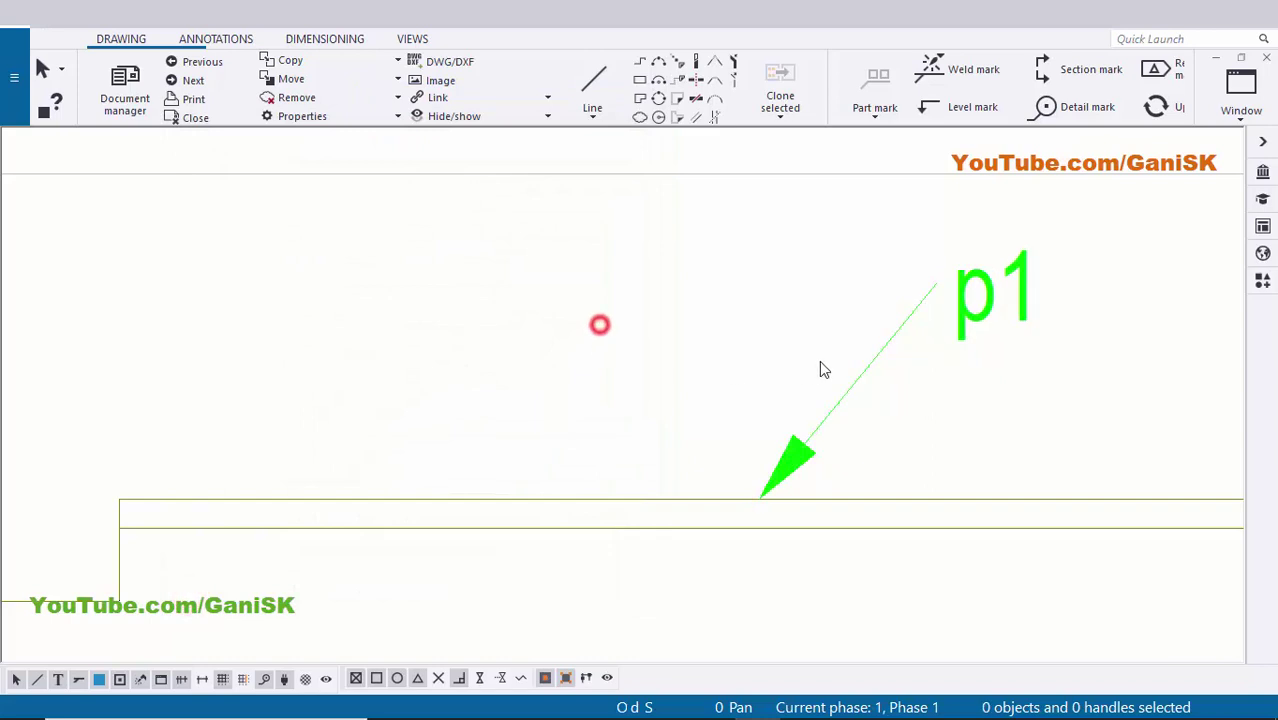
# Move the p1 mark closer to the beam's top flange to shorten its leader line.
pyautogui.scroll(-2, 806, 364)
pyautogui.click(820, 331)
pyautogui.moveTo(848, 308); pyautogui.dragTo(804, 386)
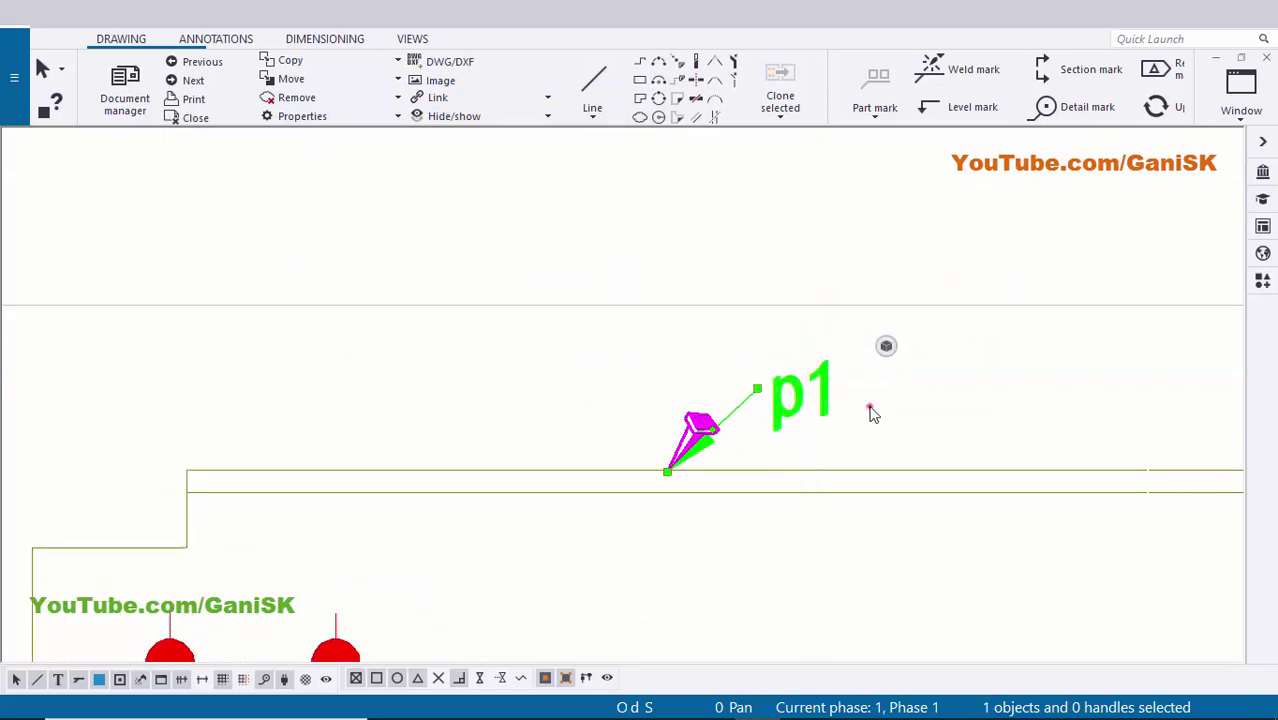
pyautogui.click(870, 406)
# Try a text height of 3.00 on the p1 mark, restore it to 2.50 and close the mark properties.
pyautogui.scroll(1, 820, 408)
pyautogui.moveTo(820, 408); pyautogui.dragTo(753, 377, button='middle')
pyautogui.doubleClick(732, 368)
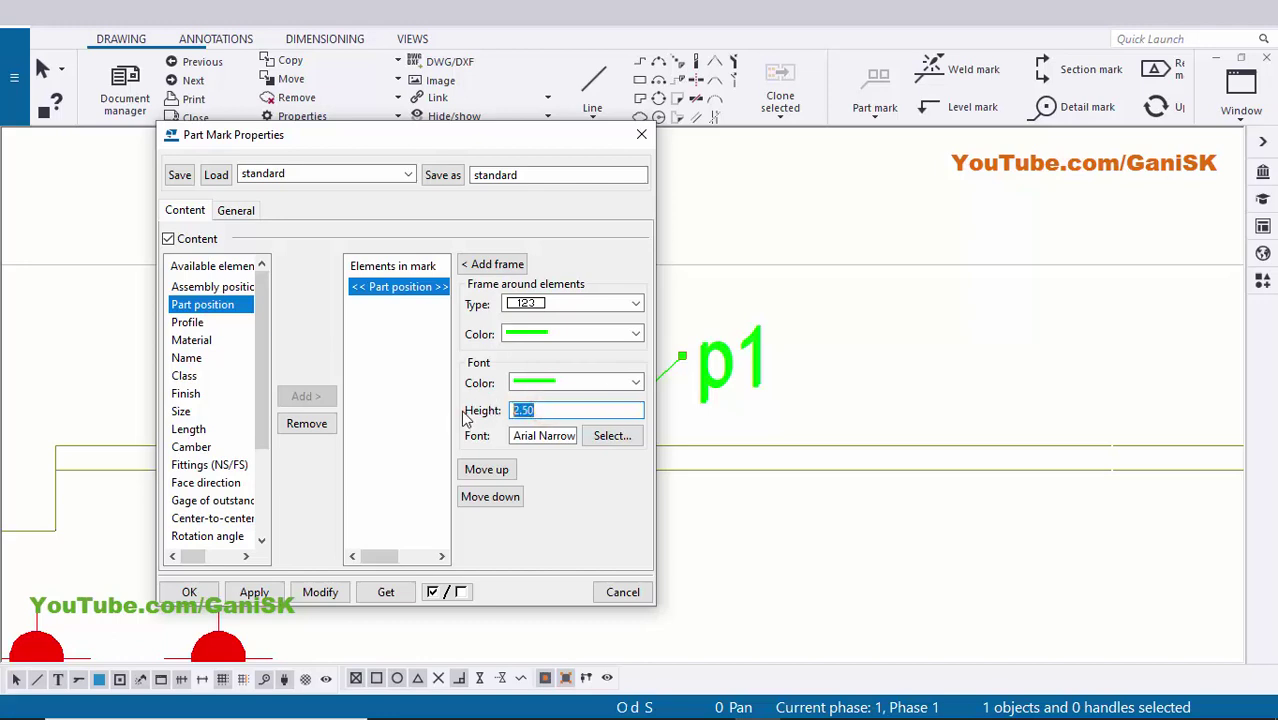
pyautogui.click(321, 592)
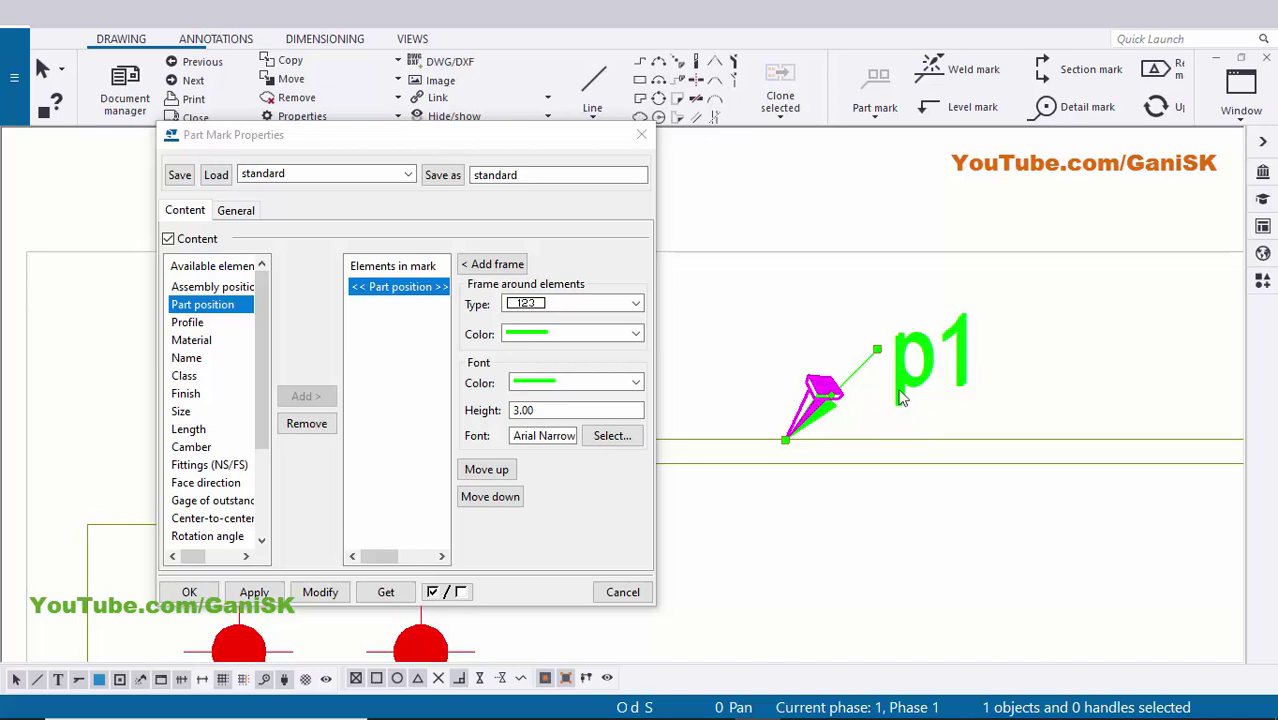
pyautogui.click(542, 411)
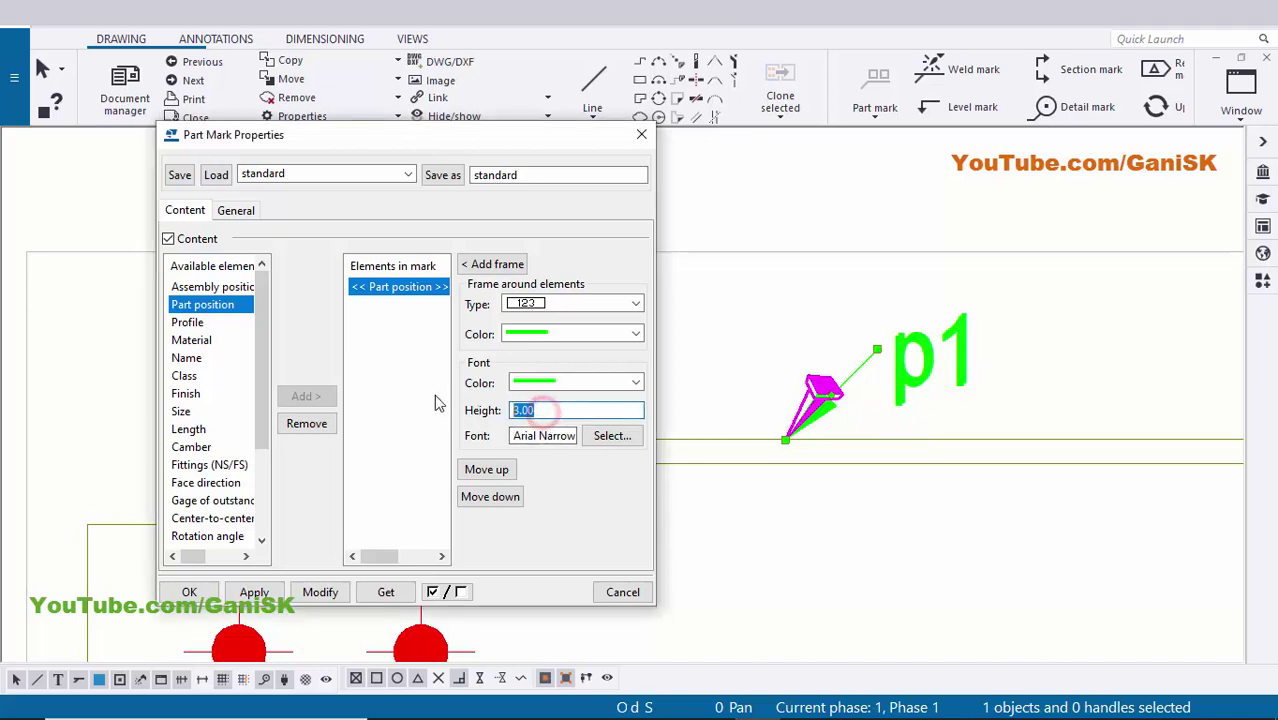
pyautogui.click(321, 592)
pyautogui.click(190, 592)
pyautogui.click(822, 548)
pyautogui.scroll(-5, 742, 442)
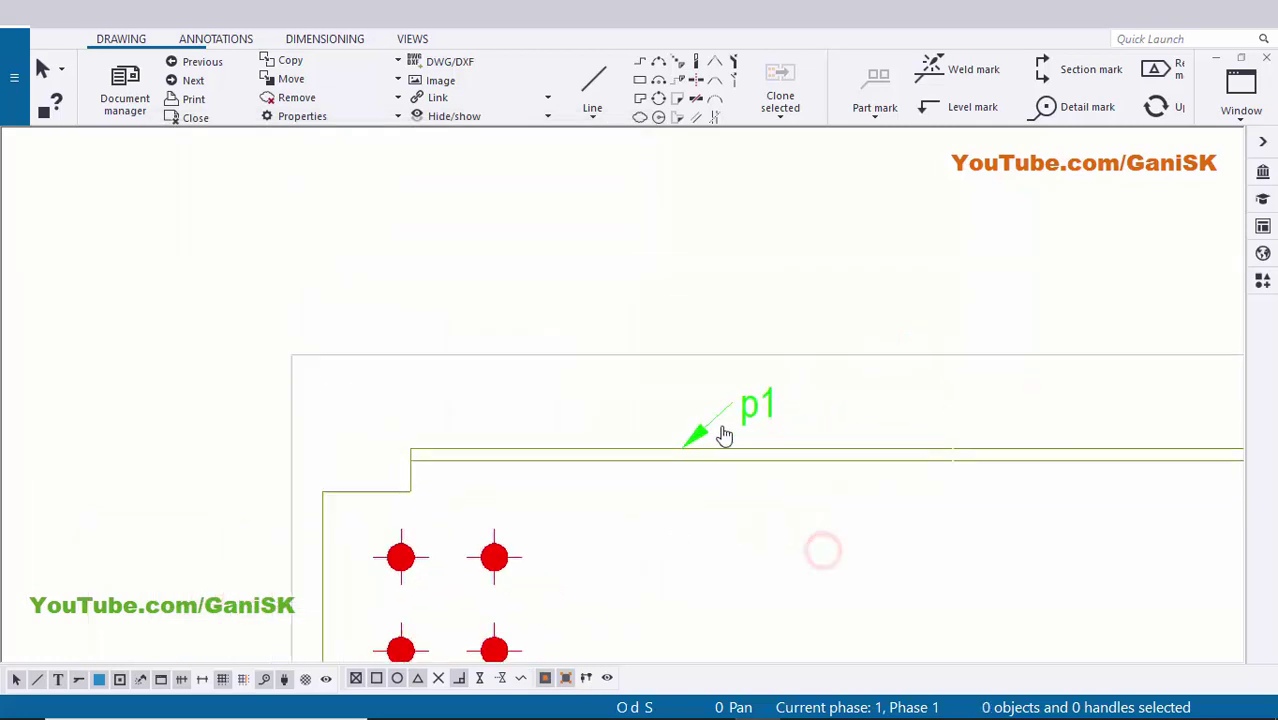
# Move the p1 mark further along the top flange toward the first shear plate.
pyautogui.click(662, 366)
pyautogui.scroll(5, 590, 414)
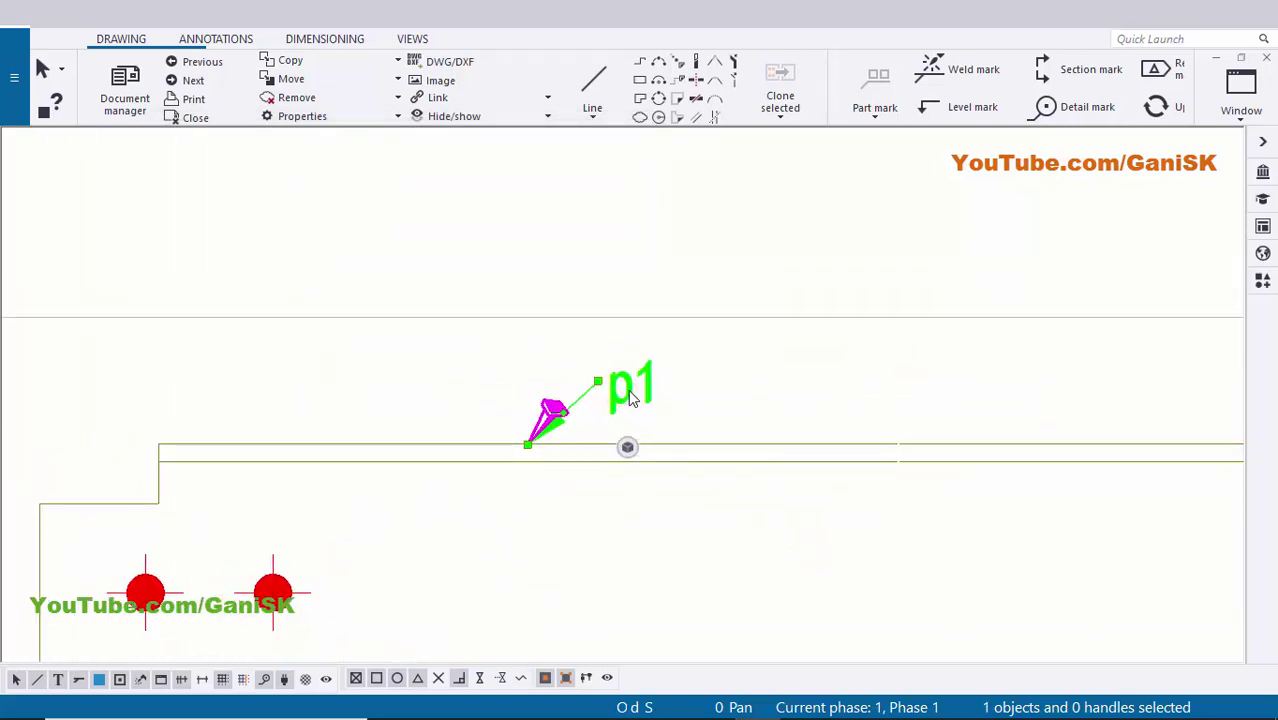
pyautogui.moveTo(626, 392)
pyautogui.mouseDown()
pyautogui.moveTo(462, 351)
pyautogui.moveTo(625, 357)
pyautogui.moveTo(580, 360)
pyautogui.moveTo(625, 388)
pyautogui.mouseUp()
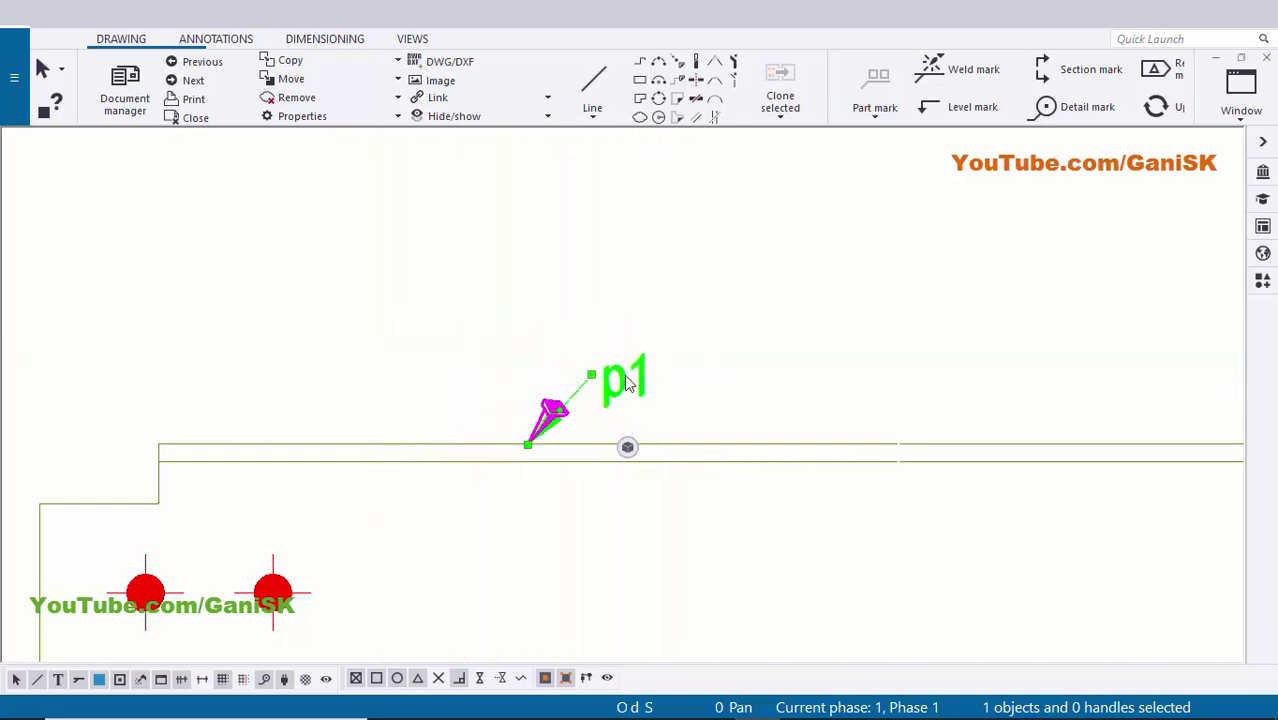
pyautogui.scroll(-2, 488, 439)
pyautogui.moveTo(533, 418); pyautogui.dragTo(379, 402, button='middle')
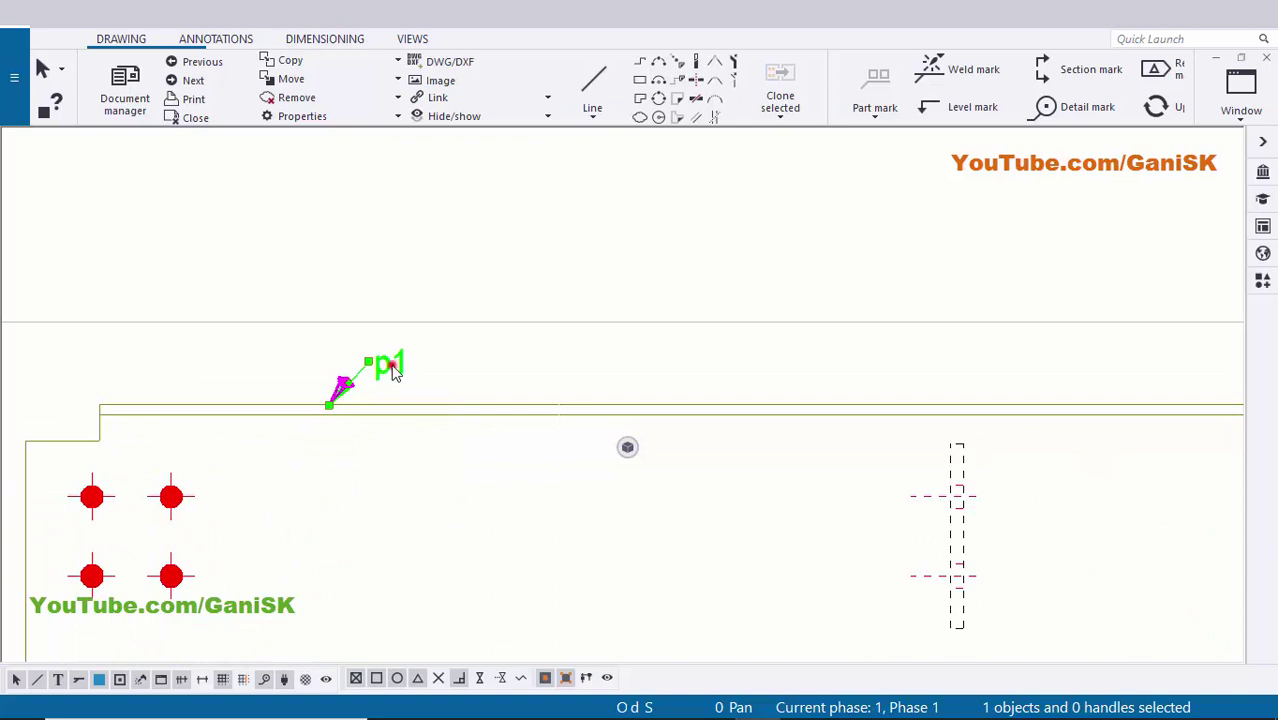
pyautogui.moveTo(390, 372); pyautogui.dragTo(686, 366)
pyautogui.click(790, 385)
# Select the three shear plates in the beam's front view and add part marks using the applied mark properties.
pyautogui.scroll(-4, 716, 390)
pyautogui.scroll(4, 650, 350)
pyautogui.scroll(-6, 645, 340)
pyautogui.moveTo(614, 364); pyautogui.dragTo(521, 354, button='middle')
pyautogui.scroll(-3, 764, 393)
pyautogui.moveTo(832, 416)
pyautogui.mouseDown(button='middle')
pyautogui.moveTo(731, 384)
pyautogui.moveTo(660, 385)
pyautogui.mouseUp(button='middle')
pyautogui.moveTo(900, 397); pyautogui.dragTo(724, 376, button='middle')
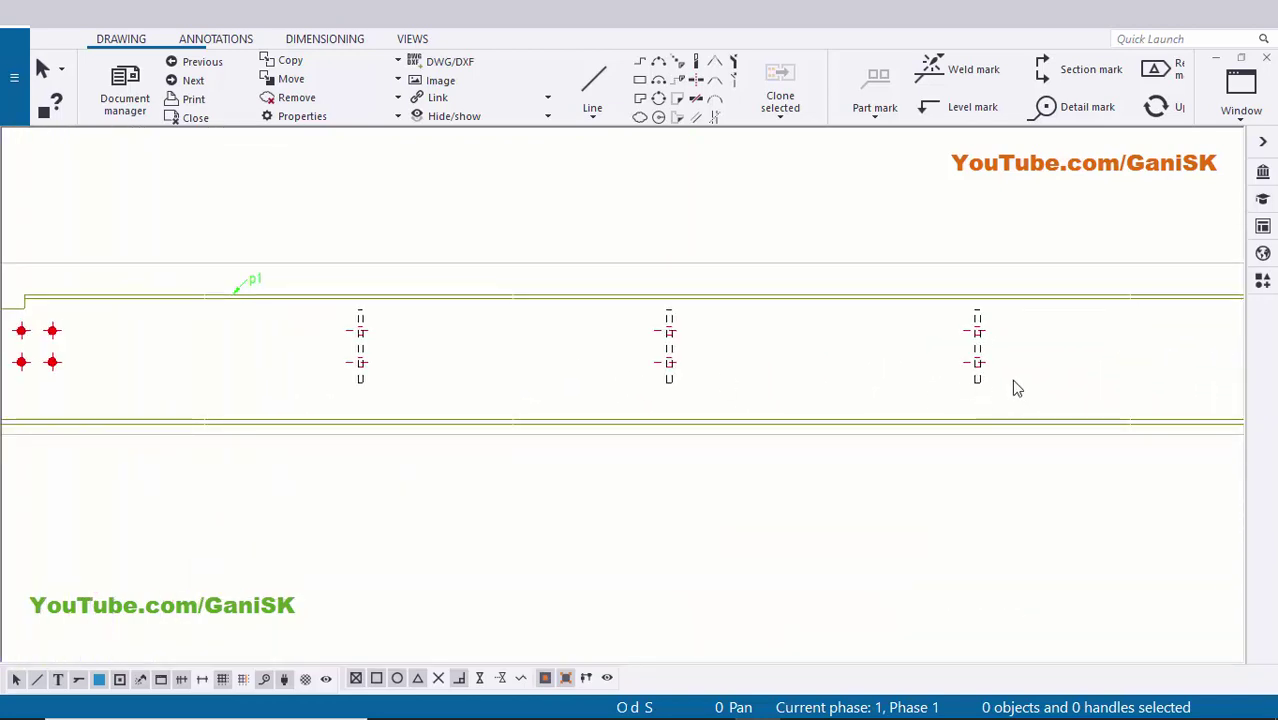
pyautogui.scroll(-4, 940, 372)
pyautogui.scroll(4, 955, 380)
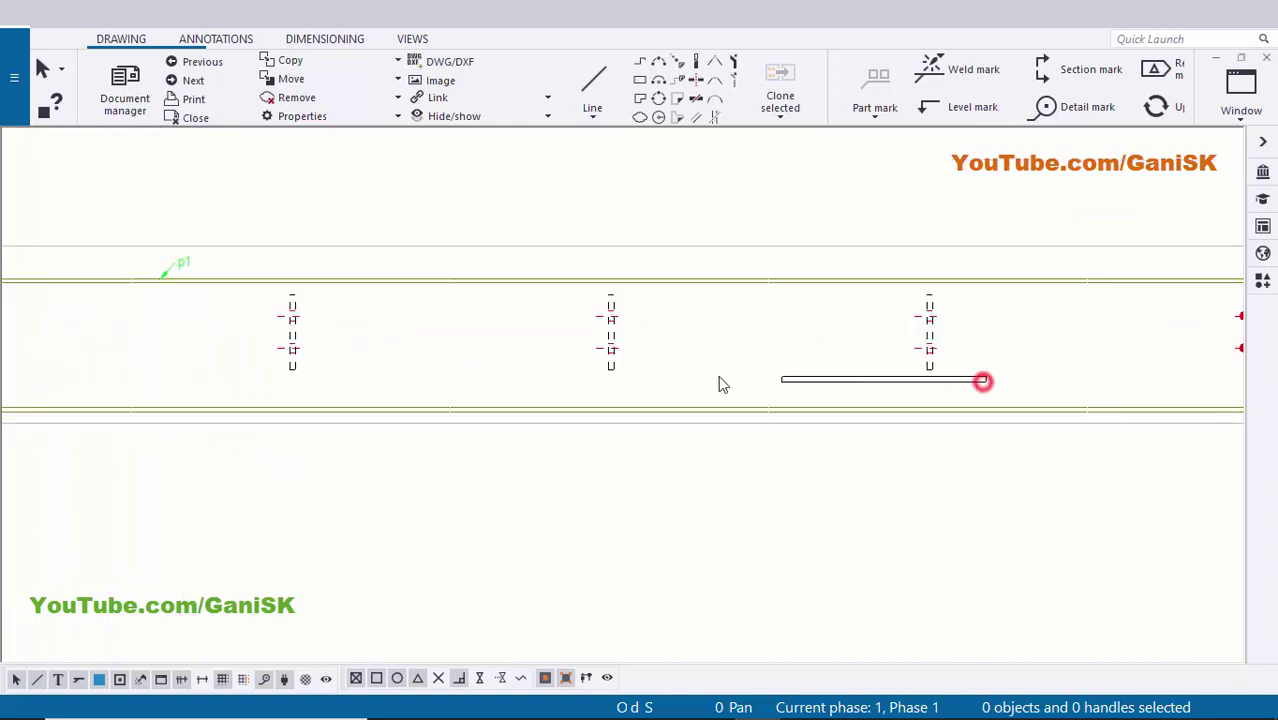
pyautogui.moveTo(376, 385); pyautogui.dragTo(270, 374)
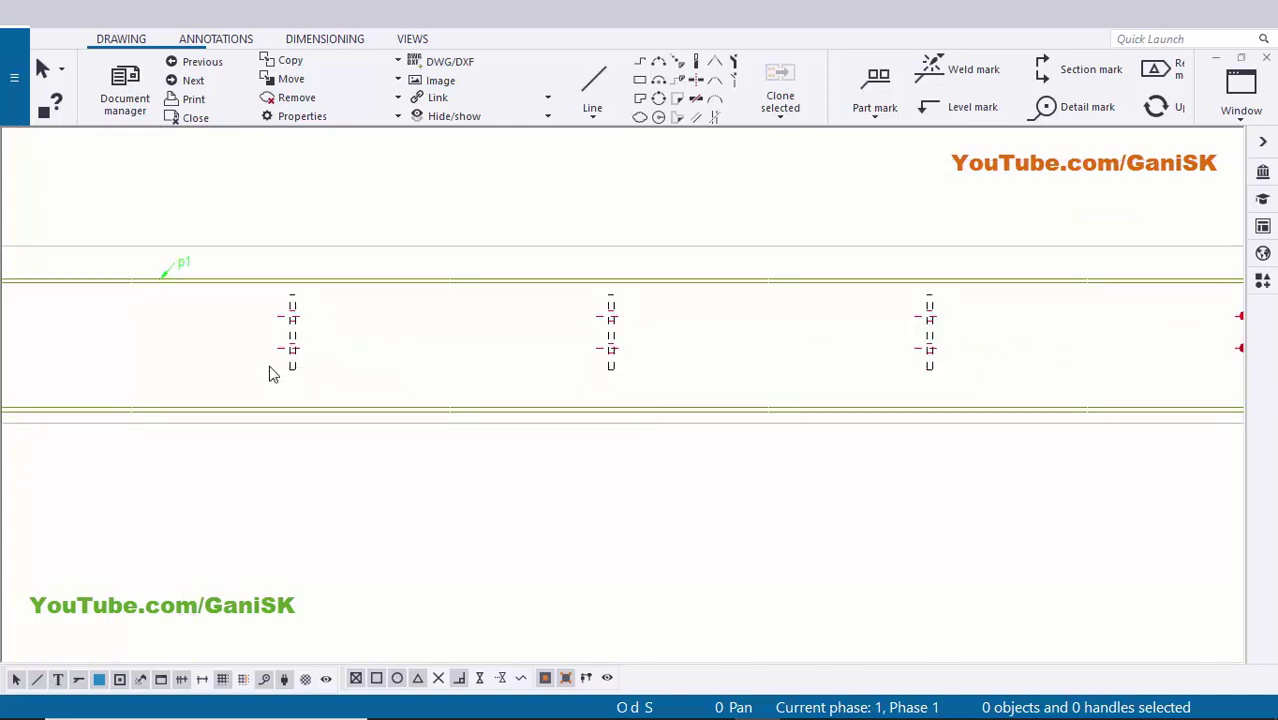
pyautogui.rightClick(428, 340)
pyautogui.click(480, 395)
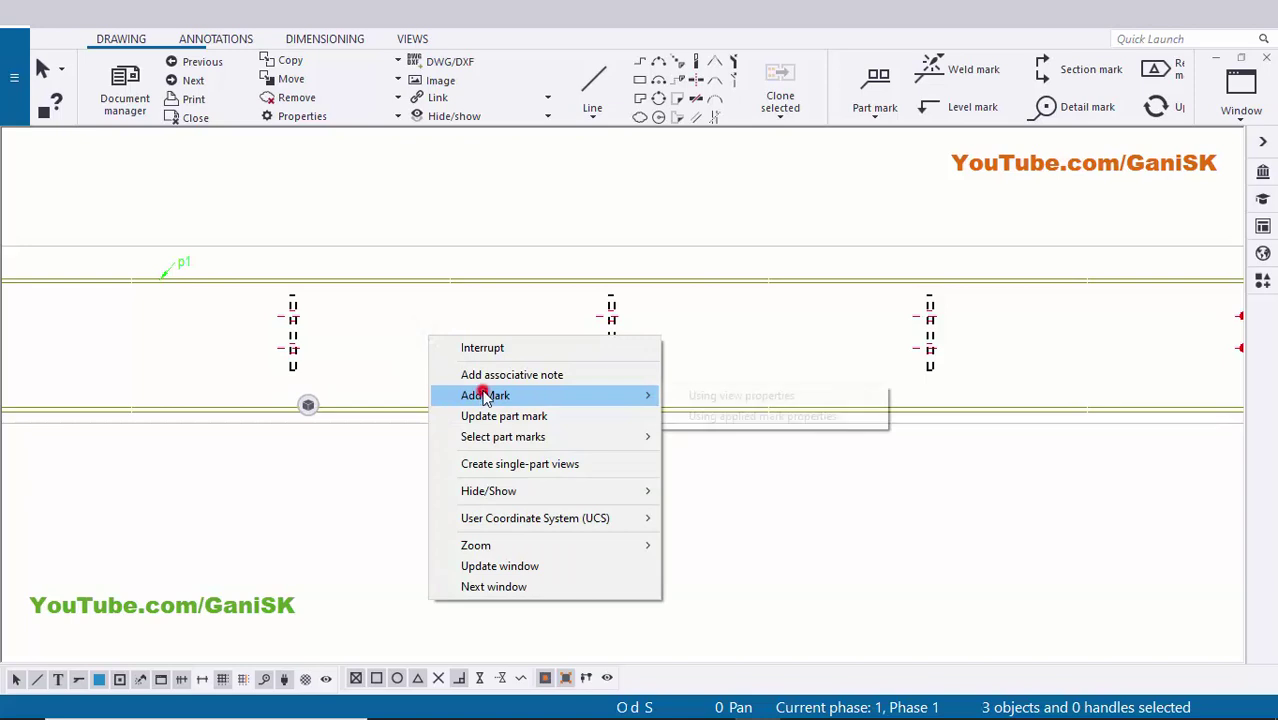
pyautogui.click(720, 416)
pyautogui.scroll(3, 470, 370)
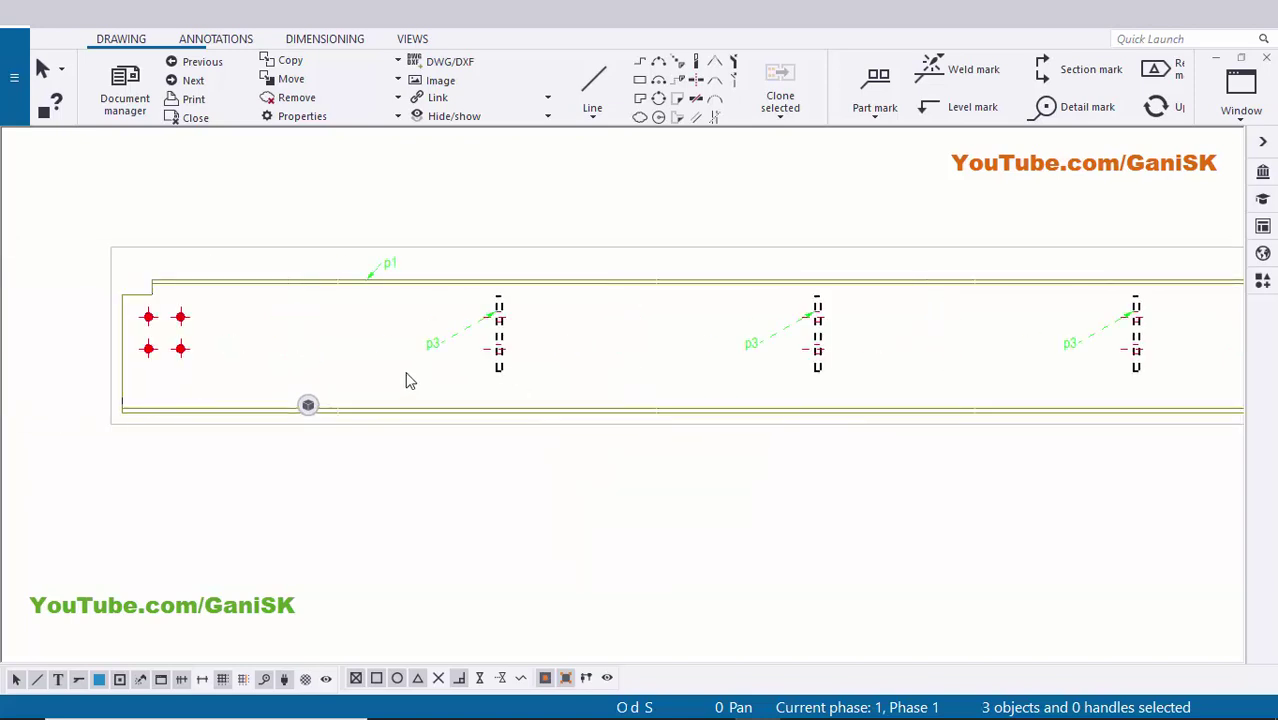
# Examine the new p3 mark and its leader line at the first shear plate.
pyautogui.scroll(-3, 739, 377)
pyautogui.scroll(4, 845, 320)
pyautogui.scroll(-3, 979, 332)
pyautogui.scroll(-2, 862, 368)
pyautogui.scroll(4, 434, 371)
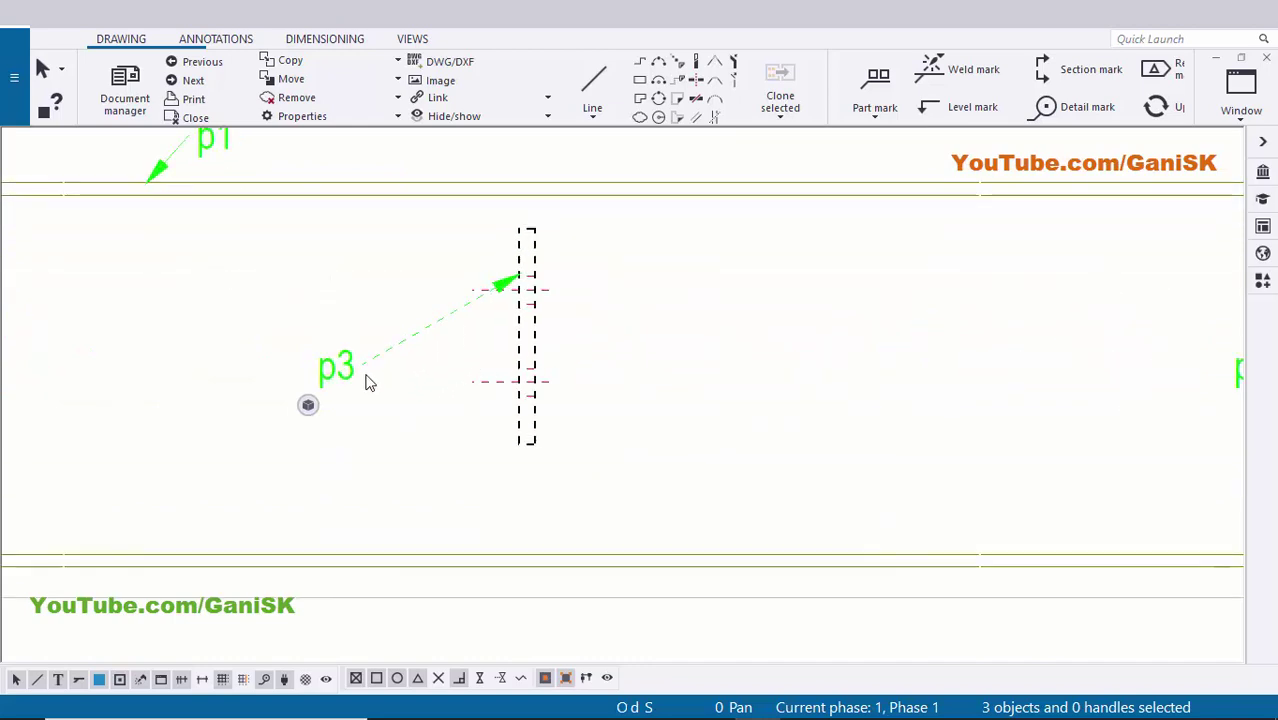
pyautogui.scroll(-2, 562, 382)
pyautogui.scroll(1, 1010, 394)
pyautogui.scroll(-3, 310, 390)
pyautogui.scroll(1, 1050, 397)
pyautogui.scroll(-2, 400, 385)
pyautogui.scroll(2, 600, 385)
pyautogui.click(702, 383)
pyautogui.scroll(3, 536, 390)
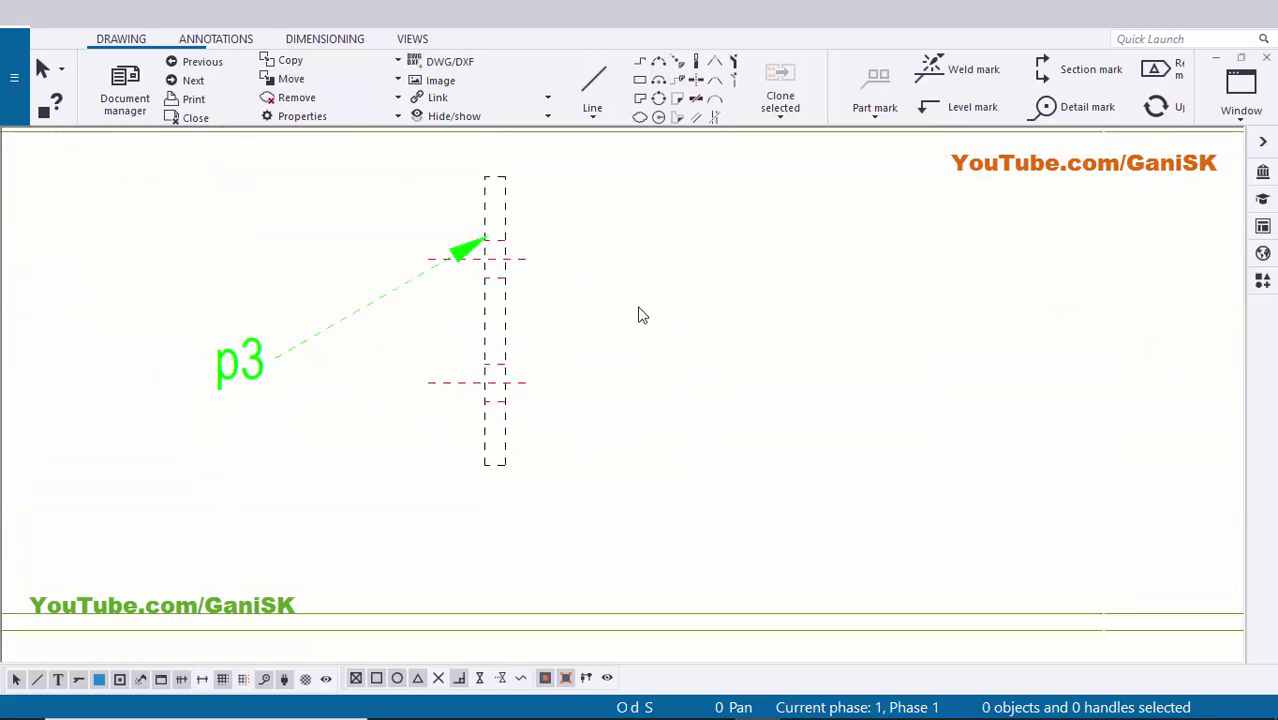
pyautogui.scroll(-2, 660, 368)
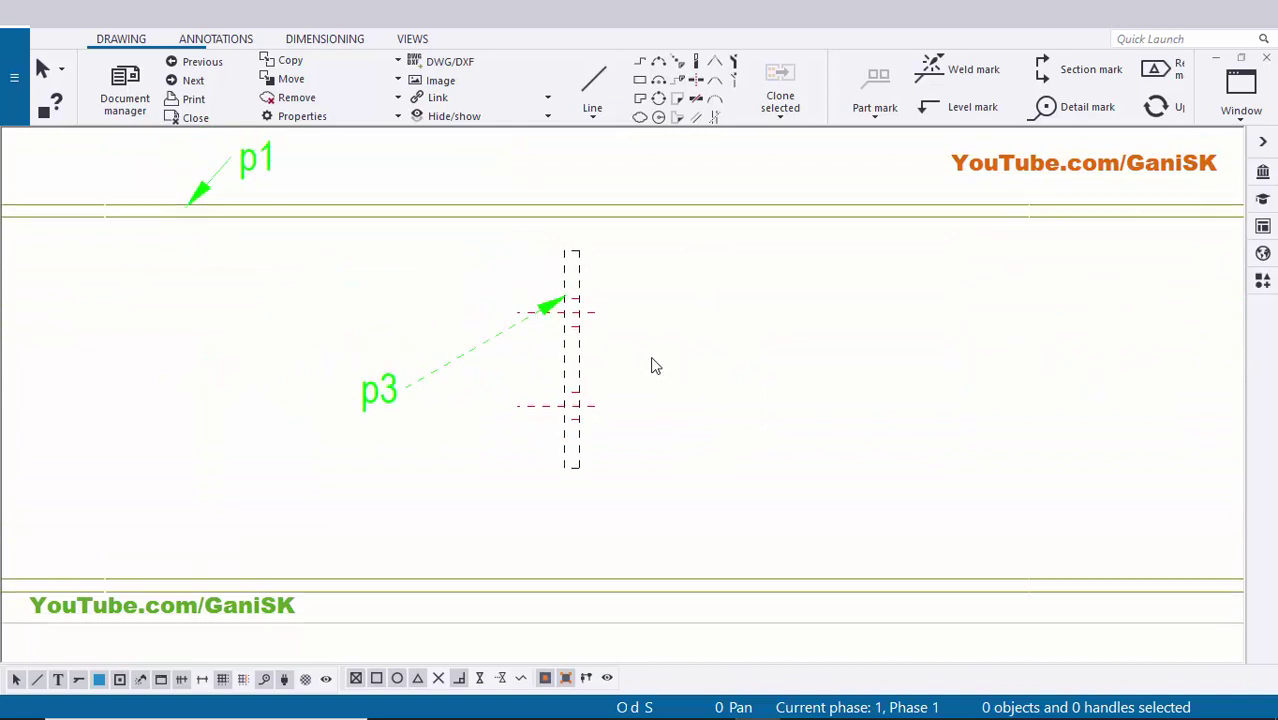
pyautogui.scroll(-1, 456, 394)
pyautogui.scroll(2, 420, 400)
pyautogui.scroll(1, 419, 395)
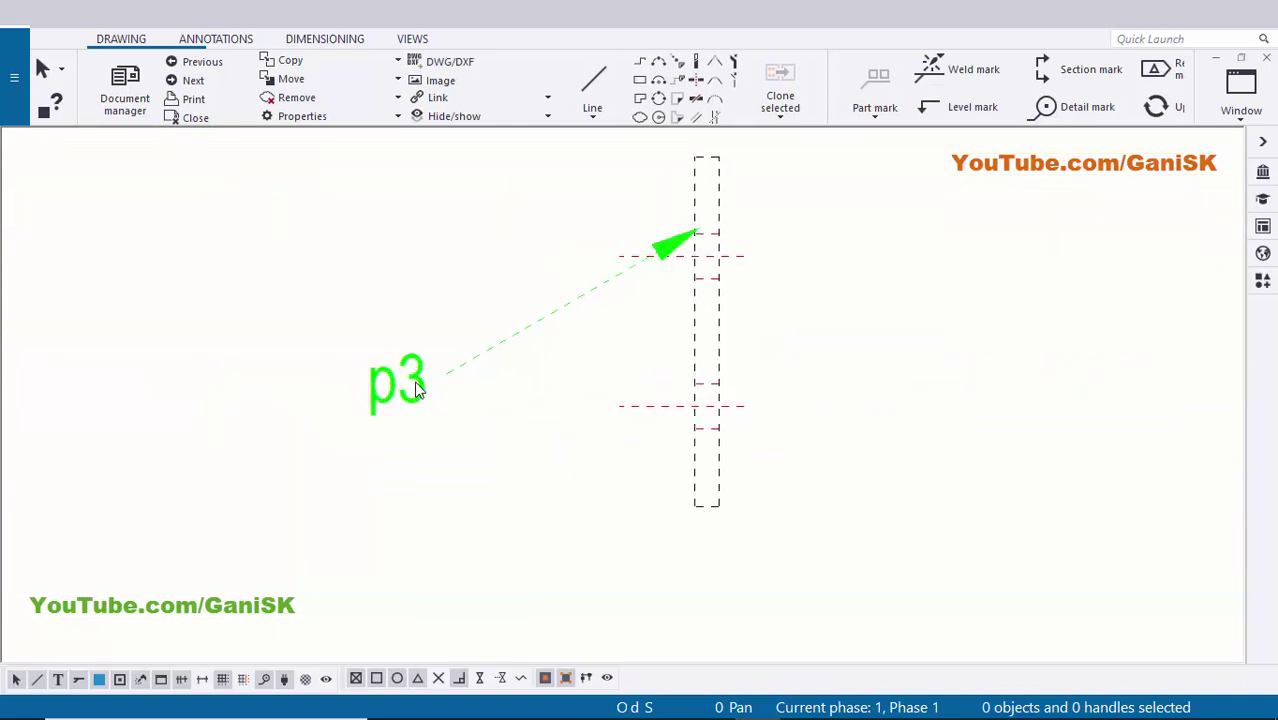
# Add the Fittings (NS/FS) element after the part position in the first shear plate's mark and apply the modification.
pyautogui.scroll(-2, 499, 397)
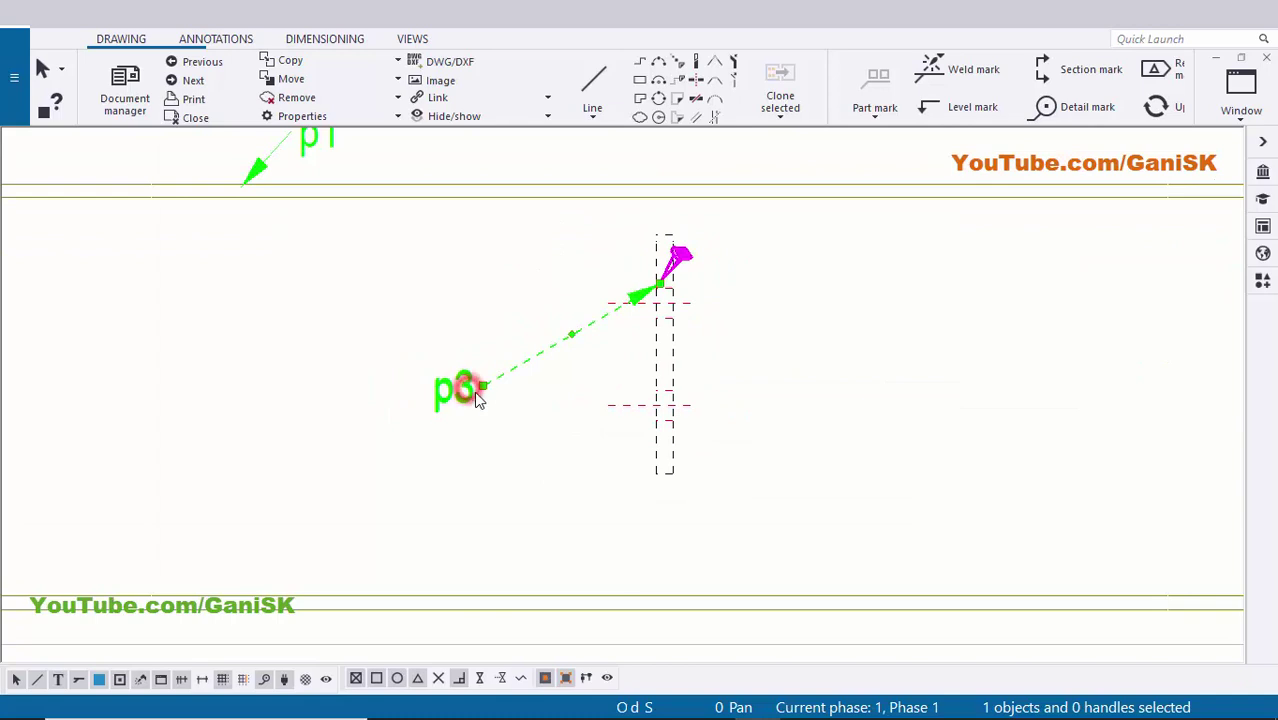
pyautogui.doubleClick(477, 392)
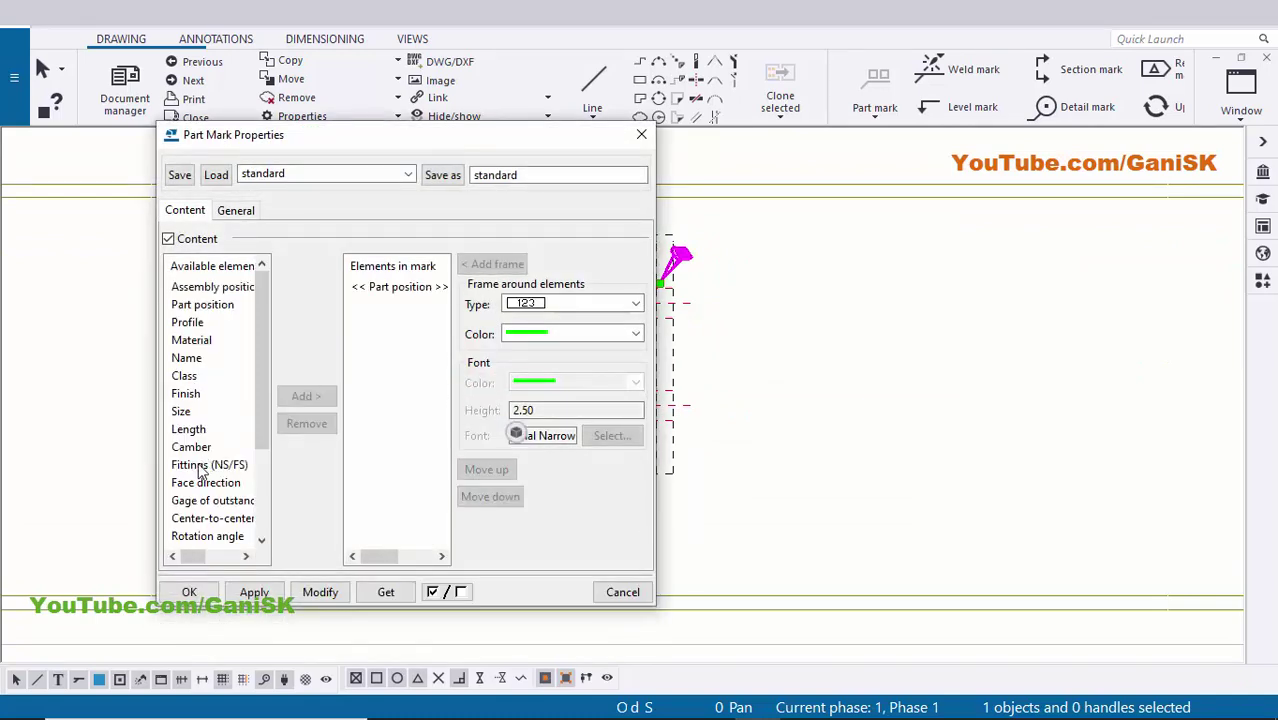
pyautogui.click(307, 397)
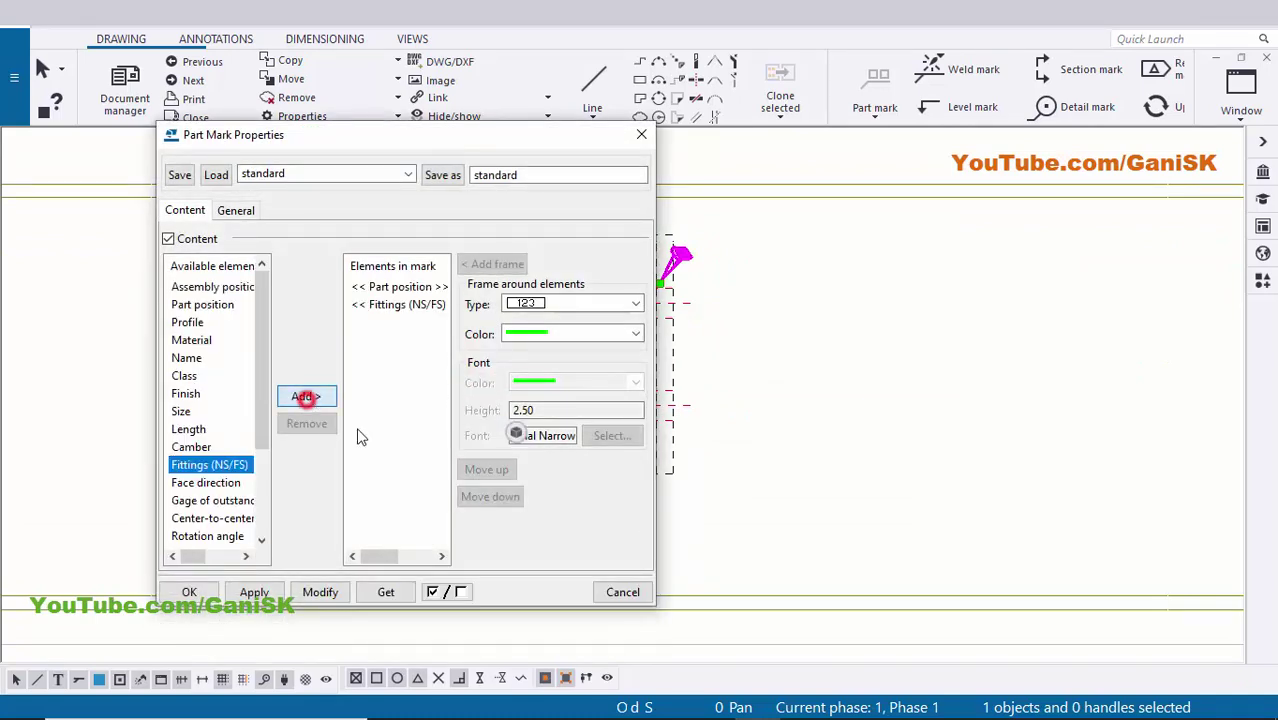
pyautogui.click(320, 592)
pyautogui.scroll(5, 780, 405)
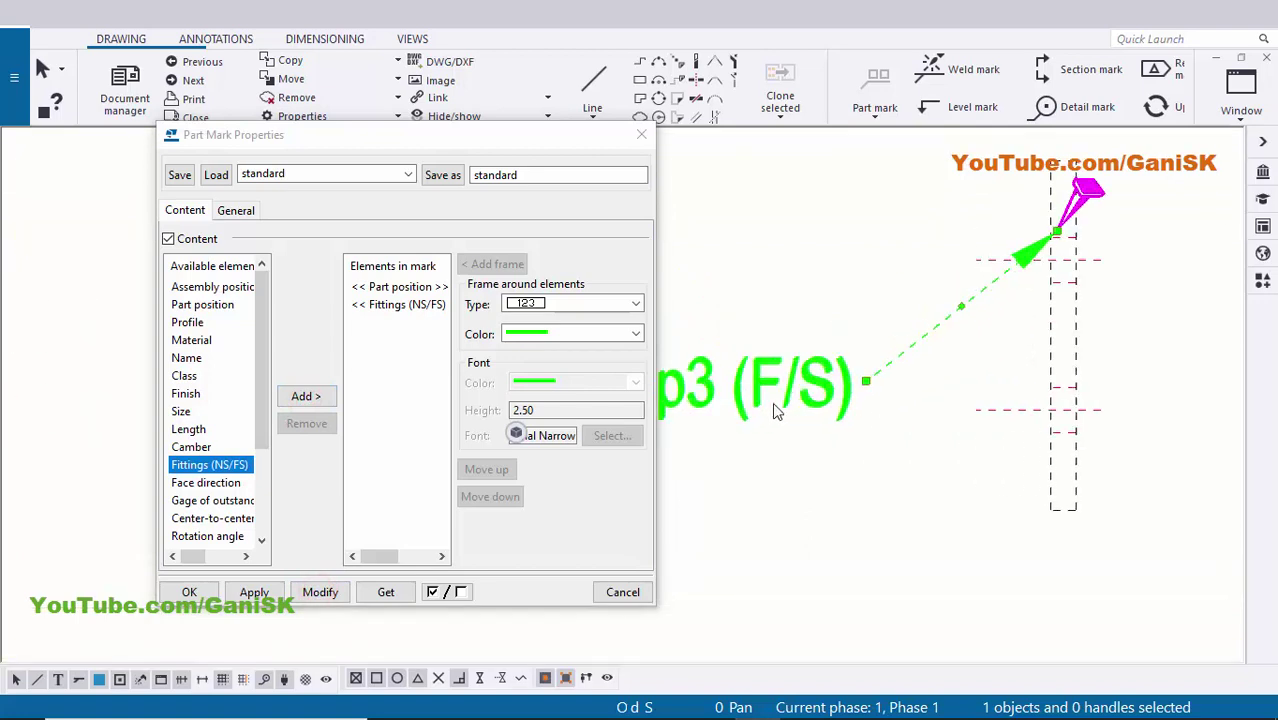
pyautogui.scroll(-2, 790, 403)
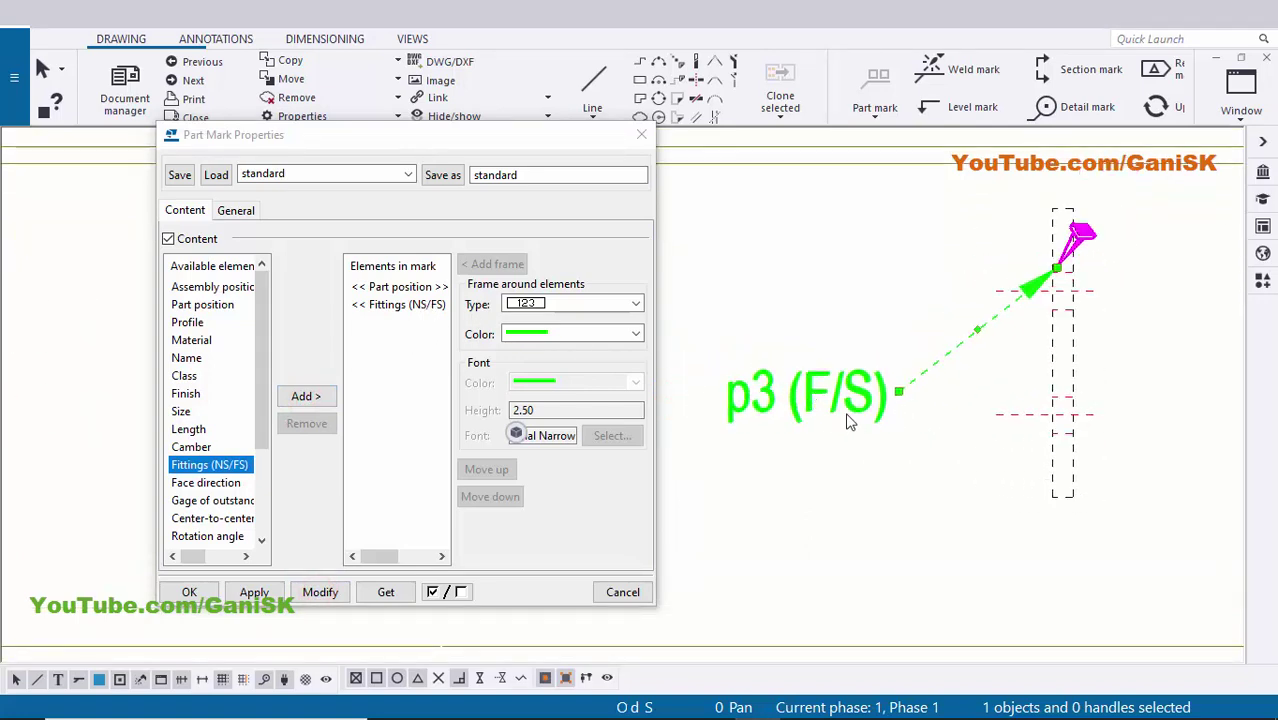
pyautogui.scroll(-1, 1092, 420)
pyautogui.moveTo(1072, 360); pyautogui.dragTo(961, 354, button='middle')
pyautogui.scroll(2, 961, 352)
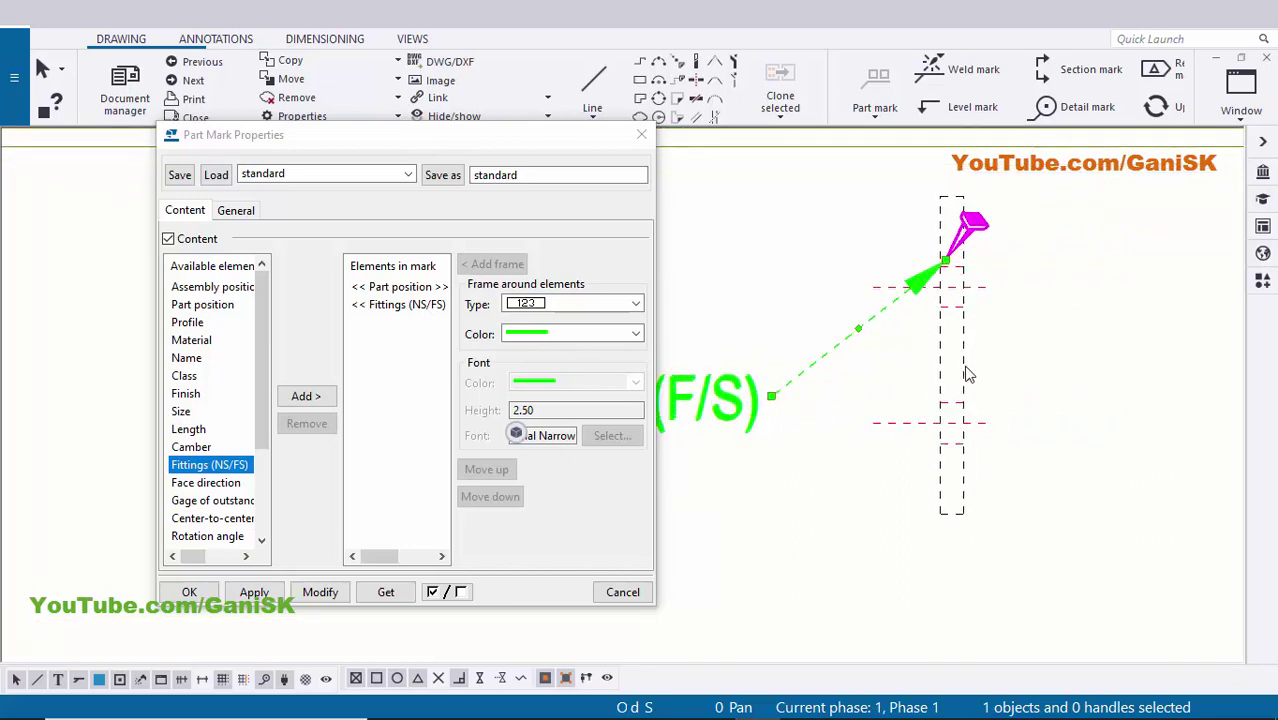
pyautogui.scroll(-1, 968, 374)
pyautogui.scroll(2, 745, 408)
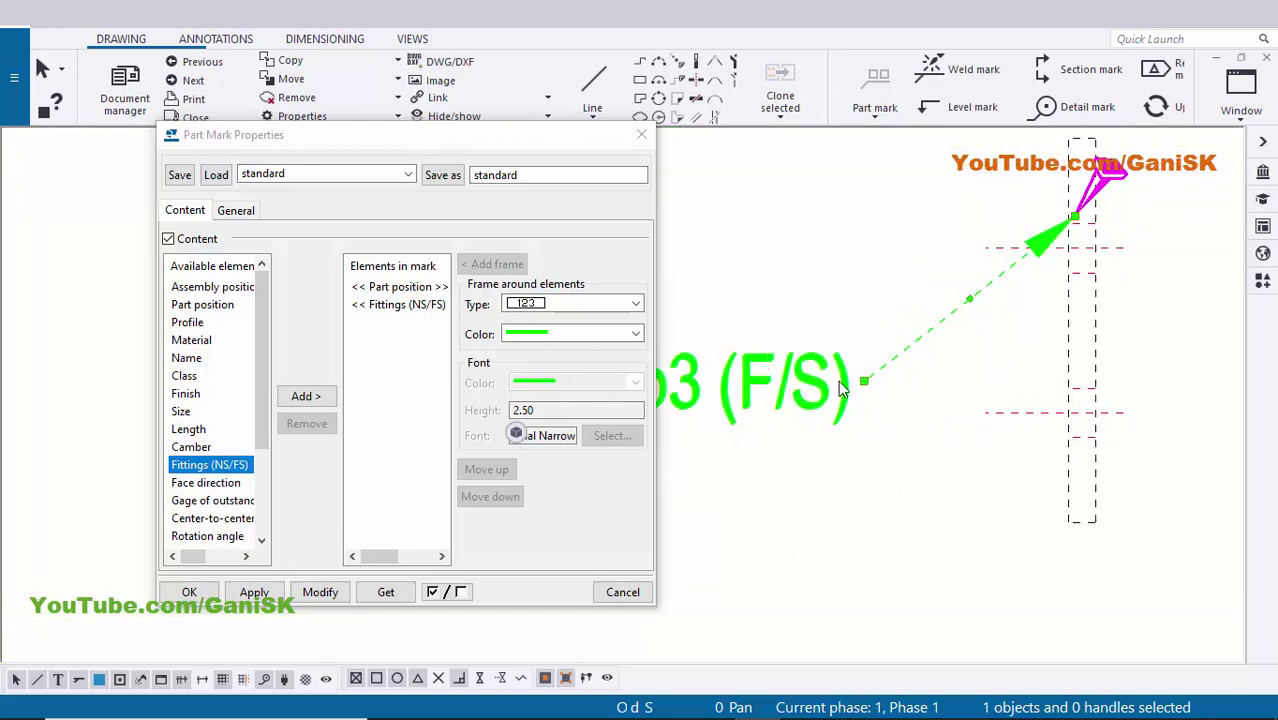
pyautogui.scroll(-1, 840, 390)
pyautogui.click(320, 591)
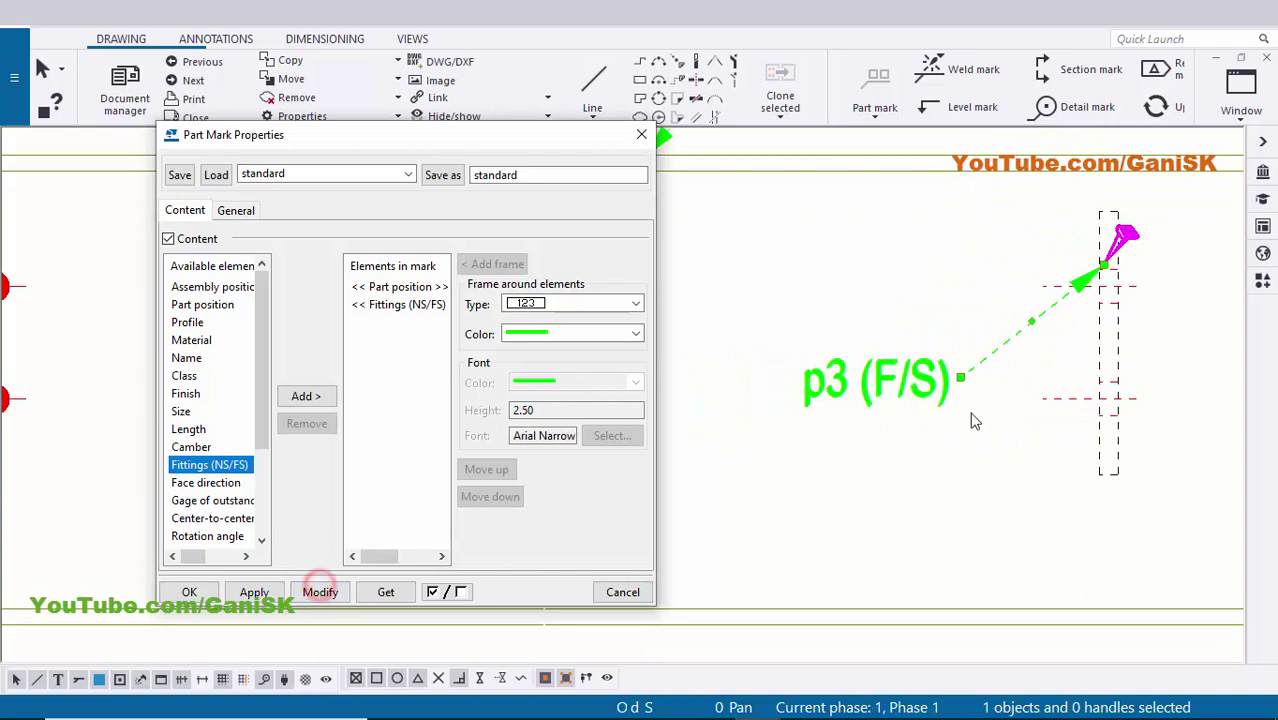
# Move the p3 (F/S) mark closer to the first shear plate to shorten its leader line.
pyautogui.scroll(2, 906, 392)
pyautogui.moveTo(868, 381); pyautogui.dragTo(928, 305)
pyautogui.scroll(-3, 930, 312)
pyautogui.click(401, 311)
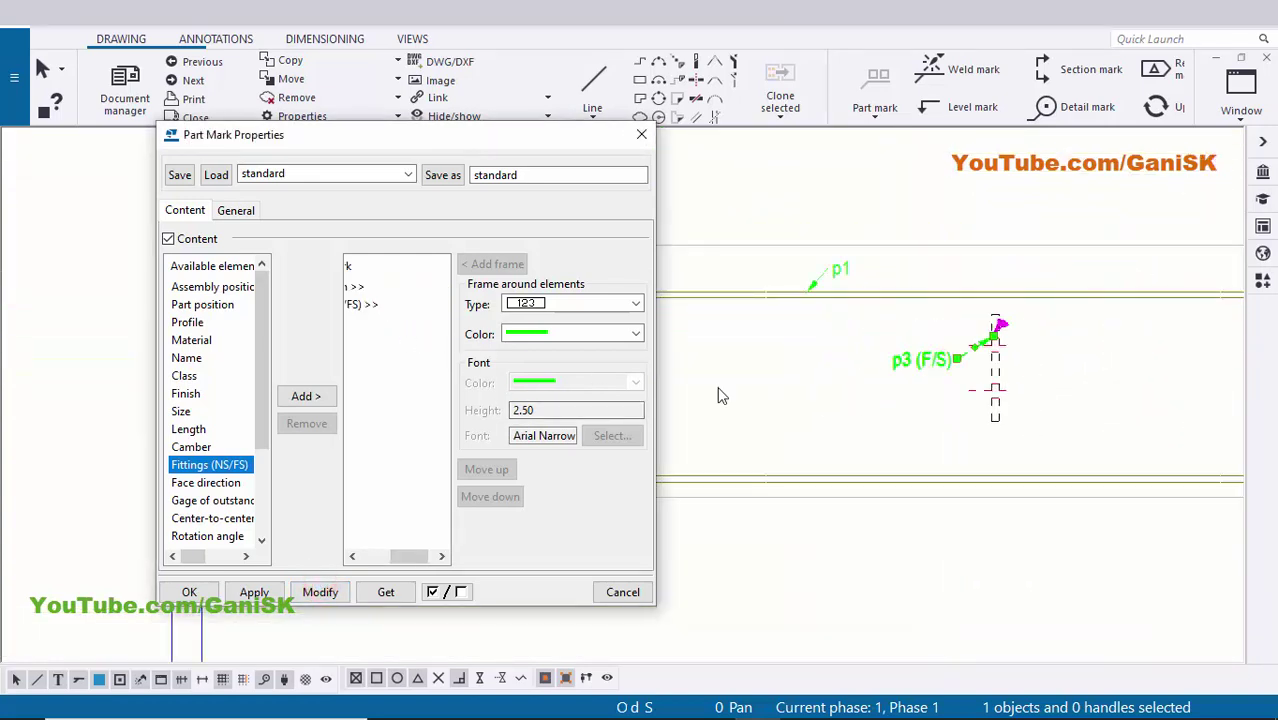
# Apply the part position and Fittings (NS/FS) content to the other two p3 marks and close the mark properties.
pyautogui.scroll(-2, 1040, 430)
pyautogui.moveTo(1050, 438); pyautogui.dragTo(757, 428, button='middle')
pyautogui.moveTo(986, 408); pyautogui.dragTo(1156, 394, button='middle')
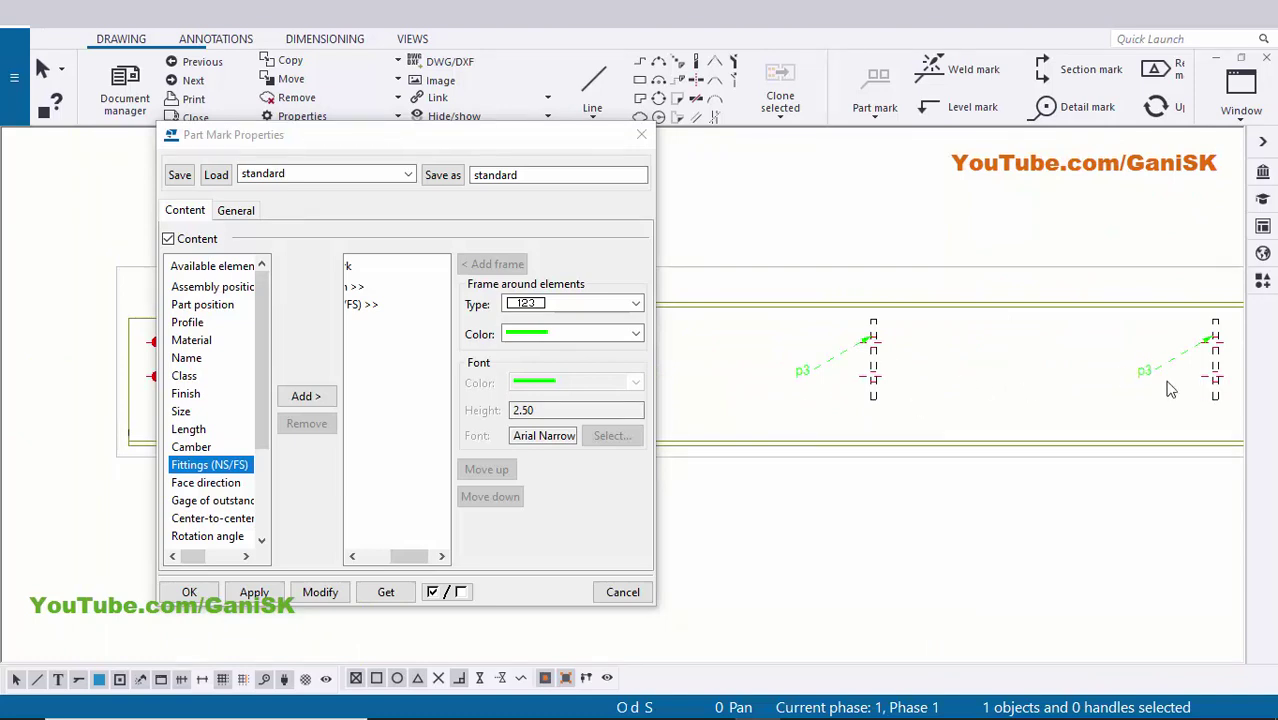
pyautogui.click(808, 374)
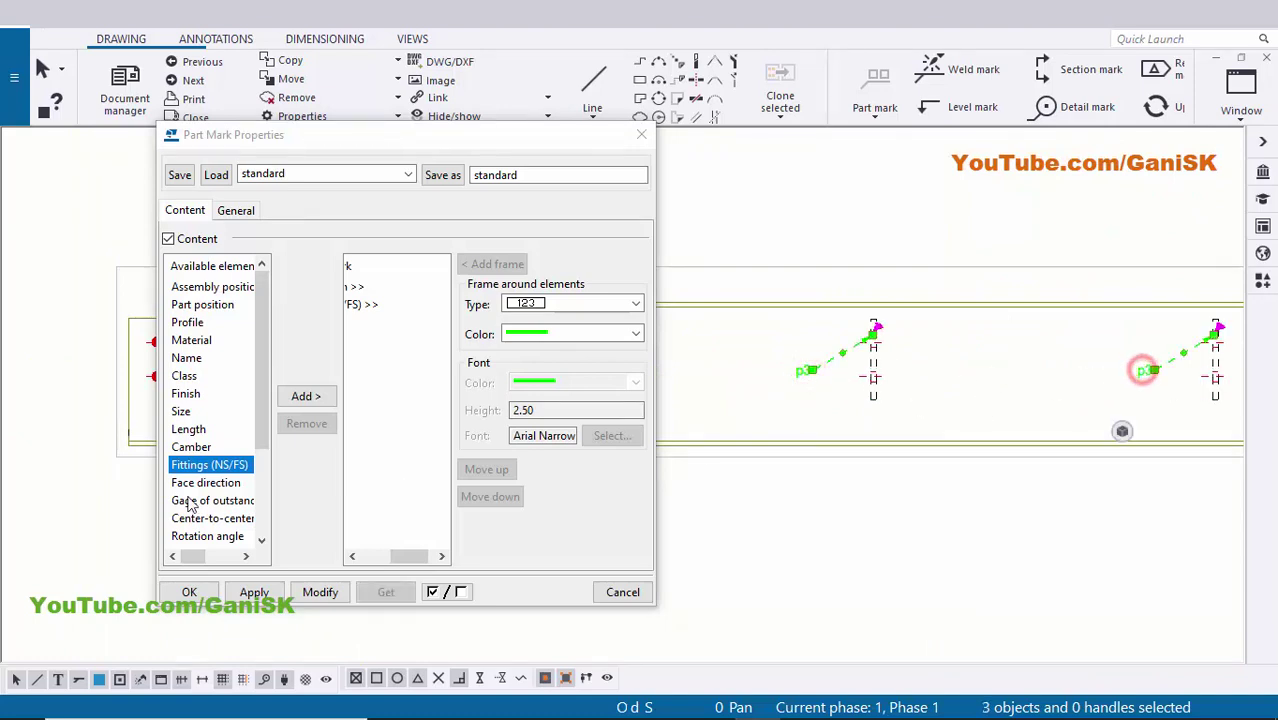
pyautogui.click(318, 592)
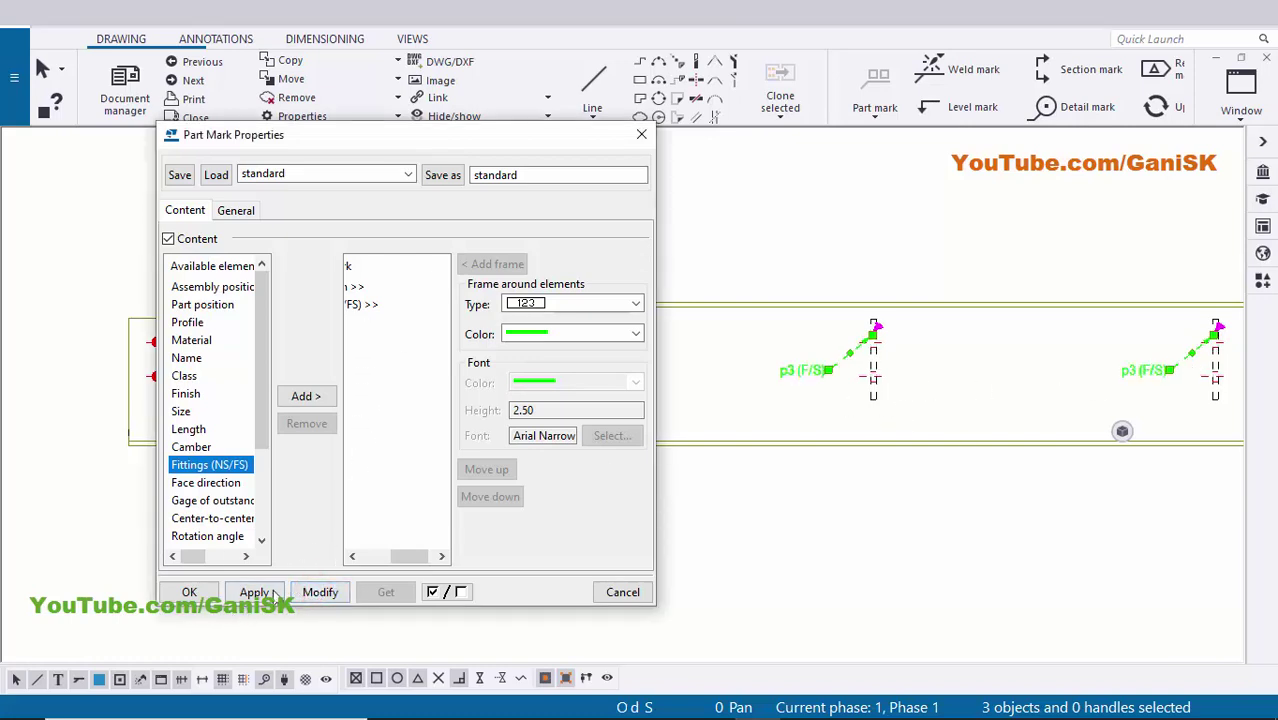
pyautogui.click(193, 592)
pyautogui.click(759, 579)
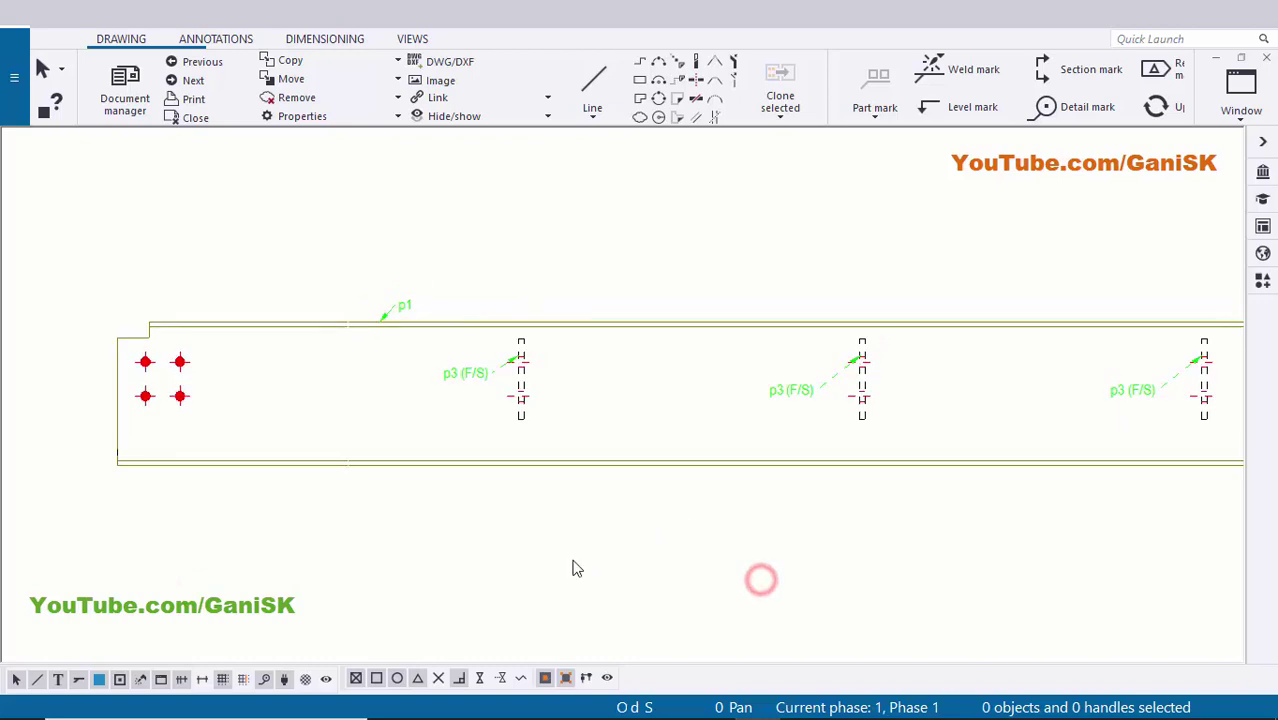
# Move the first shear plate's p3 (F/S) mark down beside the plate's lower end.
pyautogui.scroll(3, 687, 452)
pyautogui.scroll(3, 683, 440)
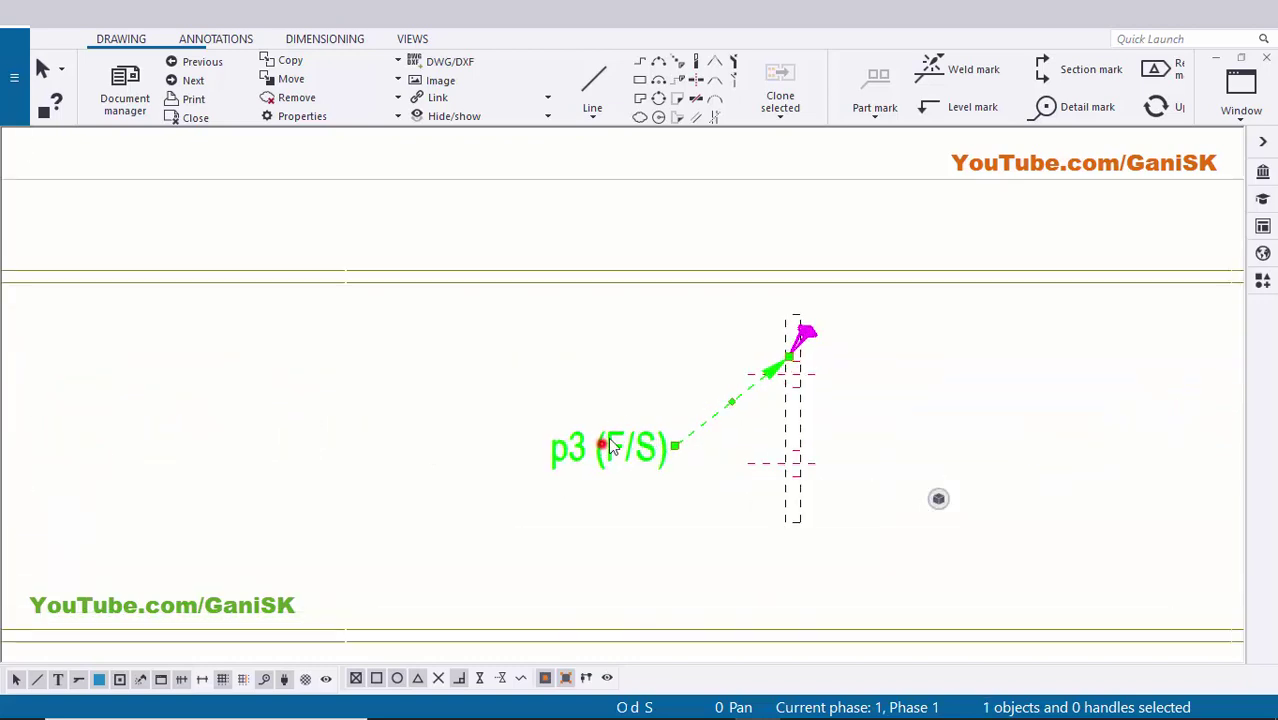
pyautogui.scroll(-2, 668, 447)
pyautogui.moveTo(668, 447); pyautogui.dragTo(836, 448, button='middle')
pyautogui.scroll(3, 238, 457)
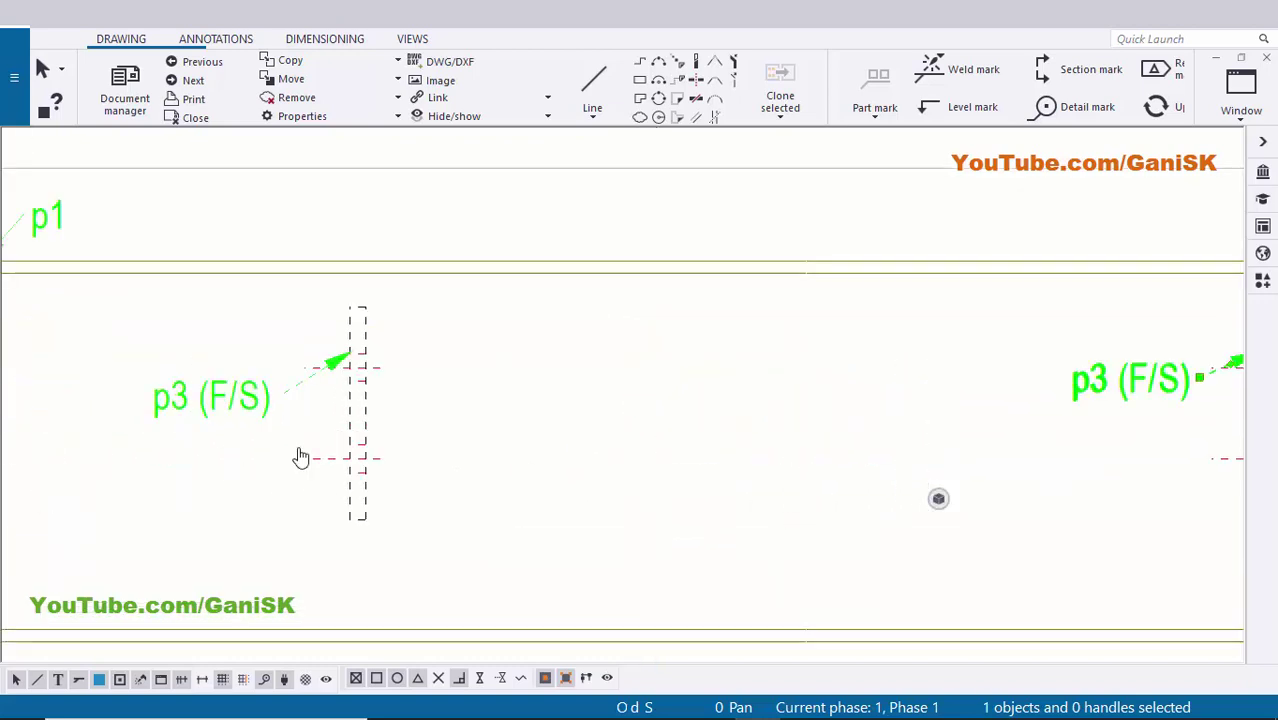
pyautogui.moveTo(223, 446); pyautogui.dragTo(446, 408, button='middle')
pyautogui.moveTo(438, 365); pyautogui.dragTo(448, 511)
pyautogui.click(653, 542)
# Move the middle shear plate's p3 (F/S) mark down beside the plate's lower end.
pyautogui.scroll(-5, 440, 480)
pyautogui.scroll(4, 706, 483)
pyautogui.moveTo(766, 432); pyautogui.dragTo(570, 403, button='middle')
pyautogui.scroll(-2, 610, 431)
pyautogui.click(568, 376)
pyautogui.scroll(2, 567, 376)
pyautogui.moveTo(578, 385); pyautogui.dragTo(566, 514)
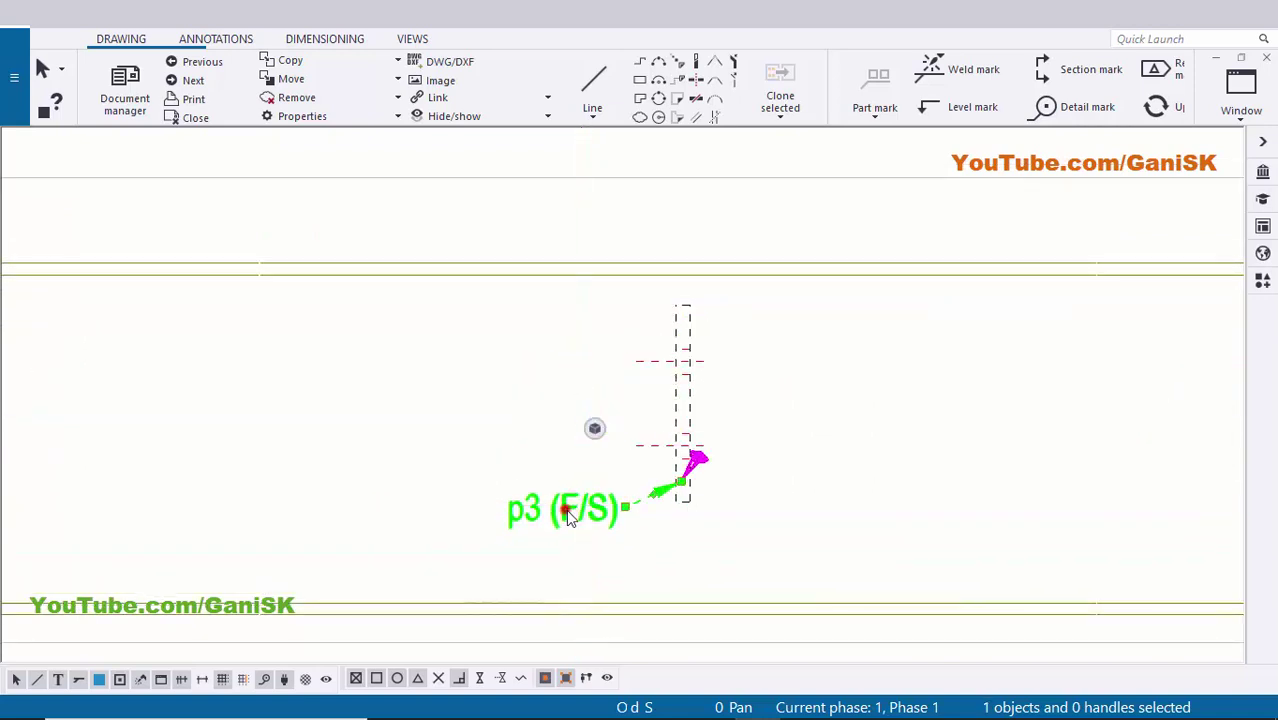
pyautogui.click(753, 533)
# Move the third shear plate's p3 (F/S) mark down beside the plate's lower end.
pyautogui.scroll(-1, 970, 502)
pyautogui.moveTo(981, 499); pyautogui.dragTo(491, 505, button='middle')
pyautogui.scroll(2, 816, 511)
pyautogui.click(749, 414)
pyautogui.moveTo(751, 420)
pyautogui.mouseDown()
pyautogui.moveTo(716, 588)
pyautogui.moveTo(784, 527)
pyautogui.mouseUp()
pyautogui.click(636, 510)
# Review the placement of the p1 and p3 (F/S) marks along the whole beam.
pyautogui.scroll(-5, 620, 505)
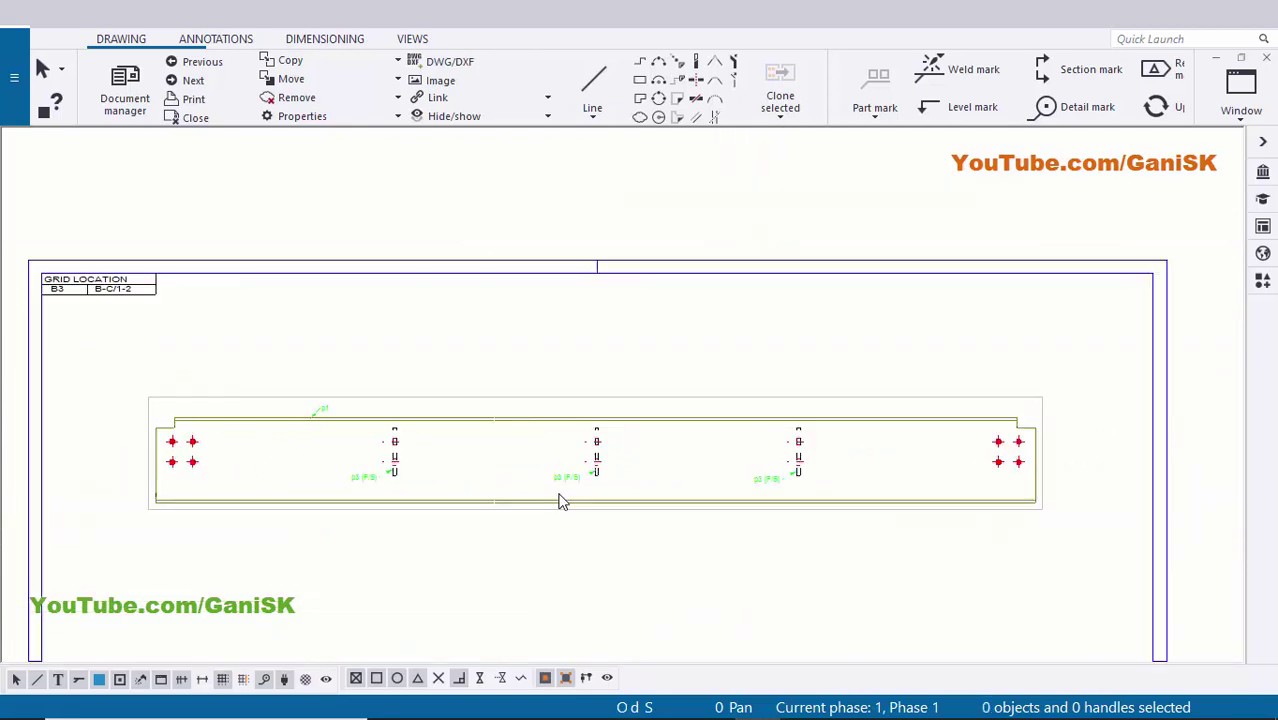
pyautogui.scroll(2, 330, 440)
pyautogui.scroll(-1, 455, 446)
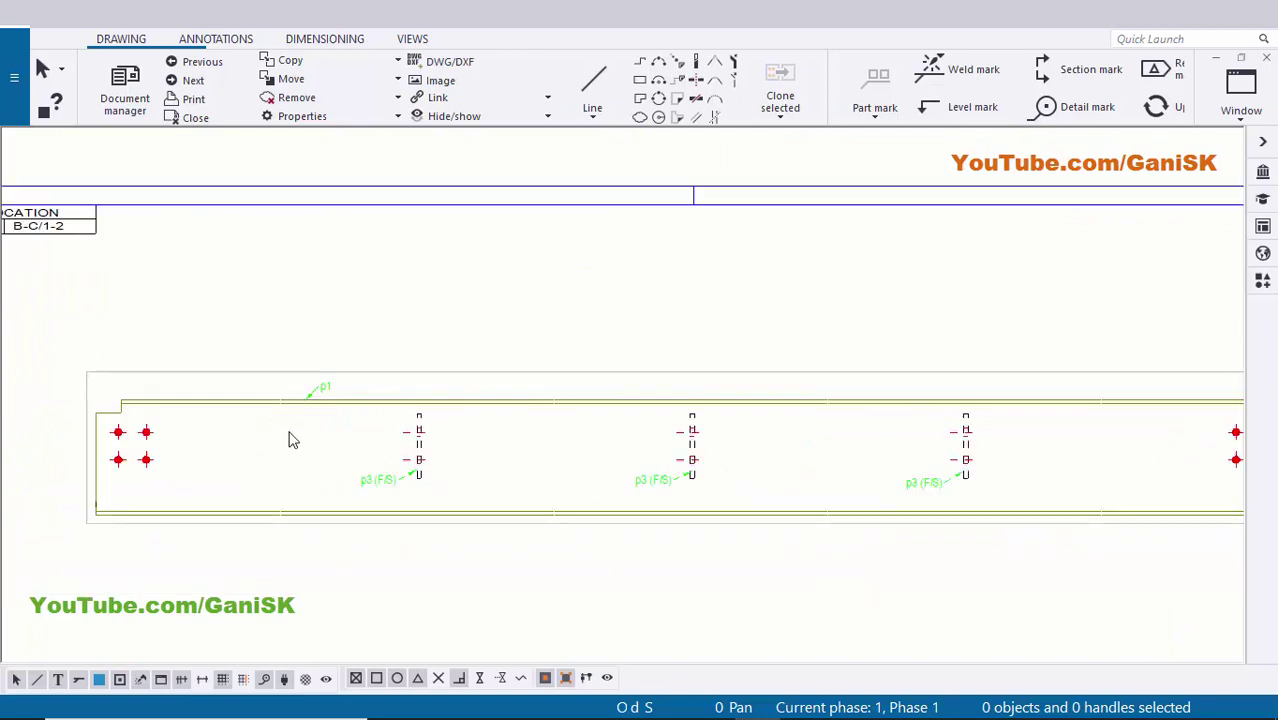
pyautogui.scroll(-1, 370, 440)
pyautogui.scroll(2, 395, 400)
pyautogui.scroll(1, 425, 497)
pyautogui.scroll(1, 428, 497)
pyautogui.scroll(-3, 420, 494)
pyautogui.scroll(7, 389, 396)
pyautogui.scroll(-5, 412, 436)
pyautogui.moveTo(809, 542); pyautogui.dragTo(727, 487, button='middle')
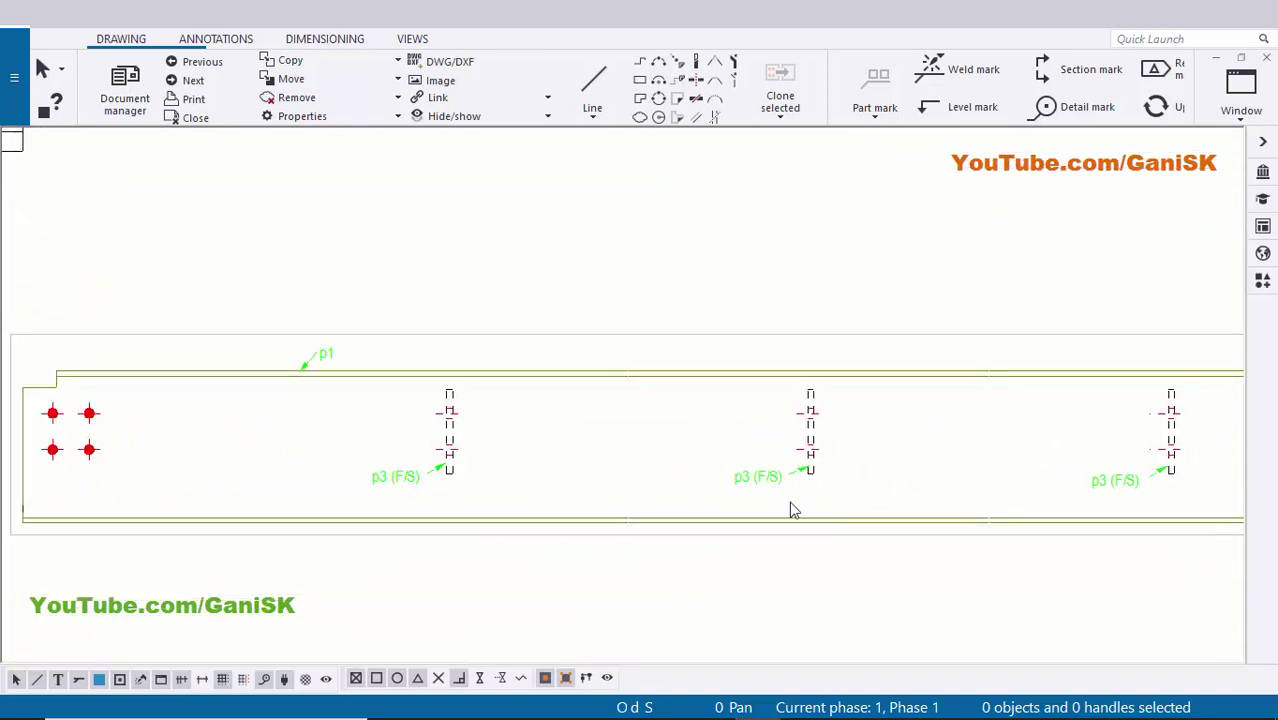
# Examine the marks, profiles, materials and quantities in the material list for assembly B3.
pyautogui.scroll(-5, 936, 471)
pyautogui.scroll(8, 638, 478)
pyautogui.moveTo(638, 478); pyautogui.dragTo(511, 465, button='middle')
pyautogui.scroll(2, 408, 456)
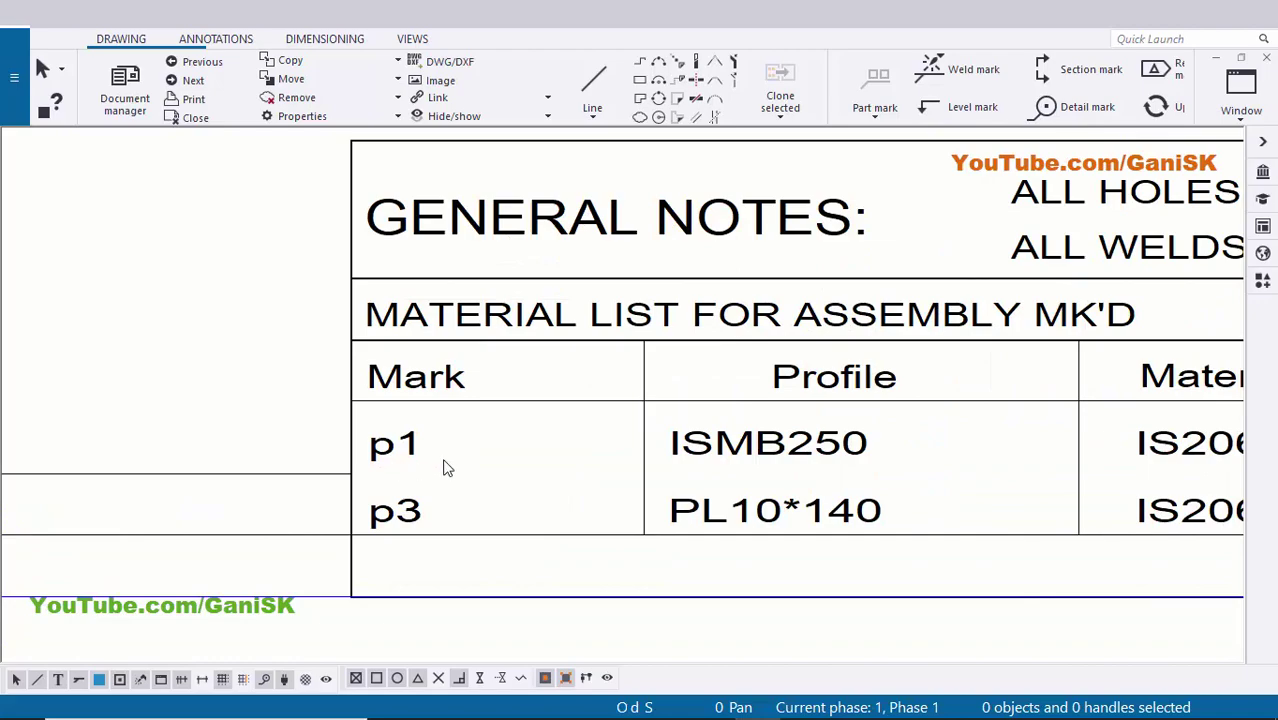
pyautogui.scroll(-1, 414, 468)
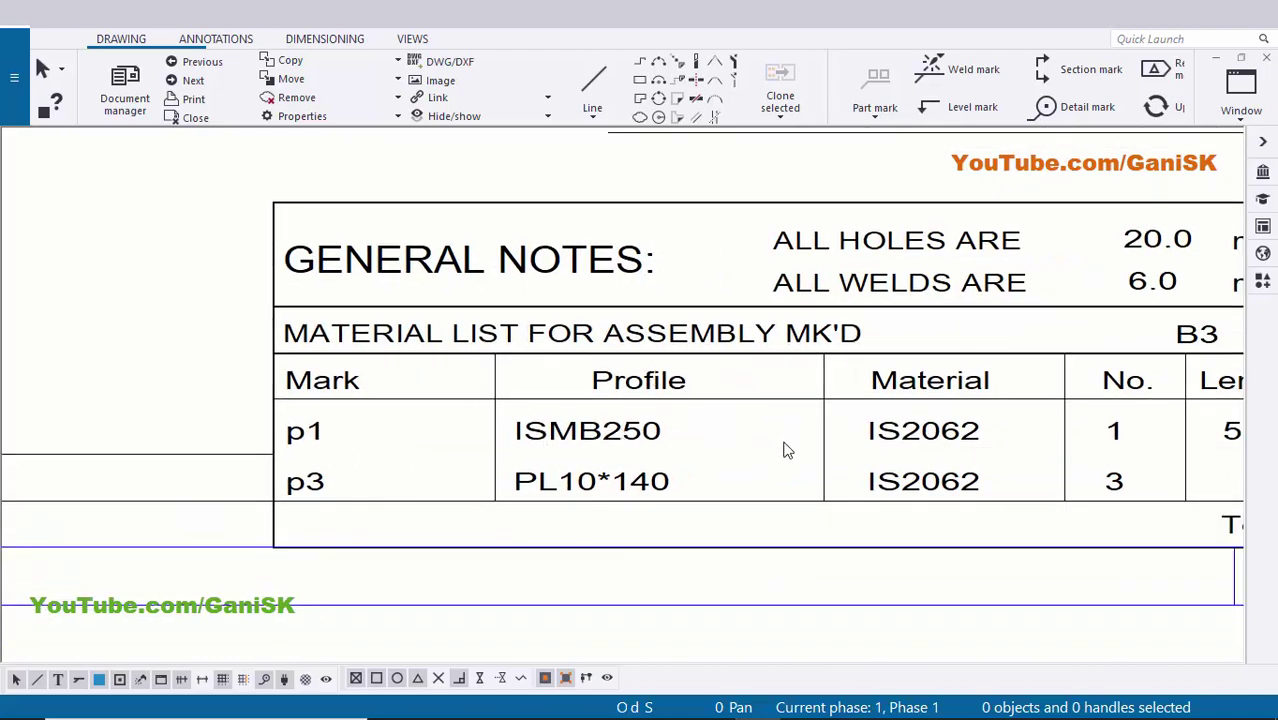
pyautogui.scroll(-2, 785, 449)
pyautogui.moveTo(937, 450); pyautogui.dragTo(742, 426, button='middle')
pyautogui.scroll(3, 742, 426)
pyautogui.scroll(-1, 935, 435)
pyautogui.scroll(1, 925, 421)
pyautogui.scroll(-1, 565, 465)
pyautogui.scroll(1, 405, 487)
pyautogui.scroll(1, 410, 485)
pyautogui.scroll(-1, 593, 462)
pyautogui.scroll(1, 531, 455)
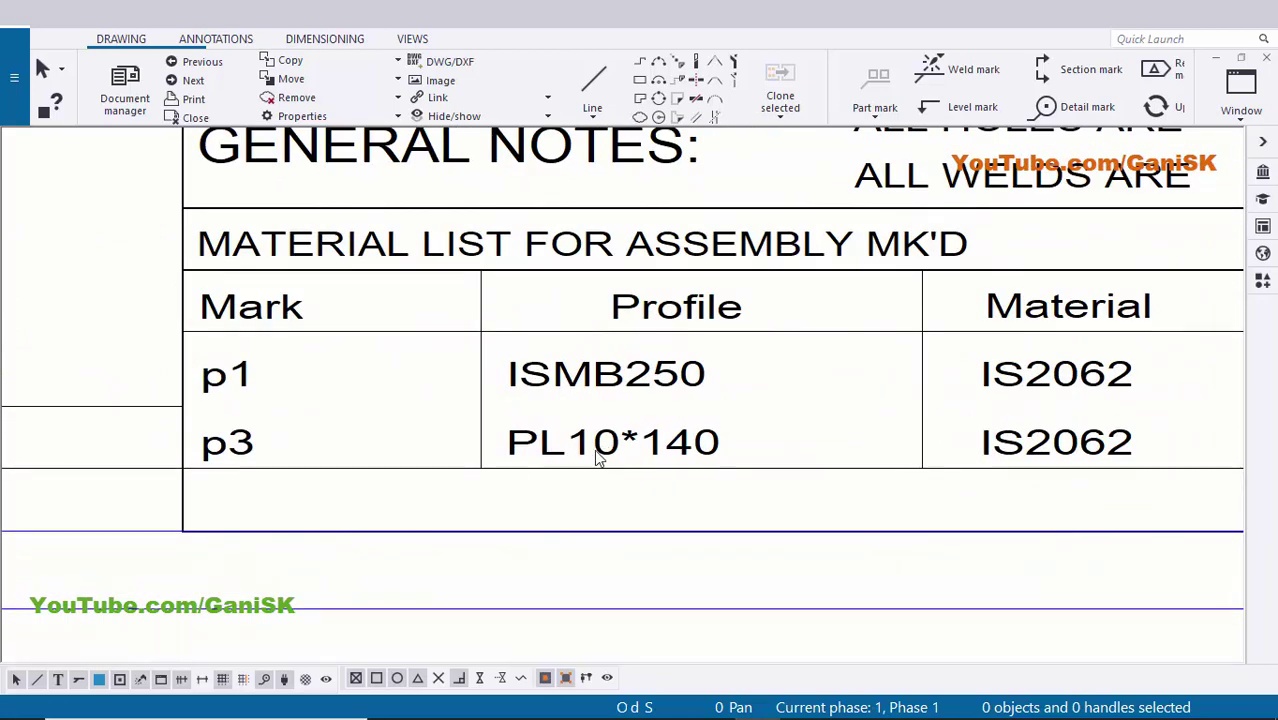
pyautogui.scroll(-1, 665, 460)
pyautogui.scroll(1, 1035, 428)
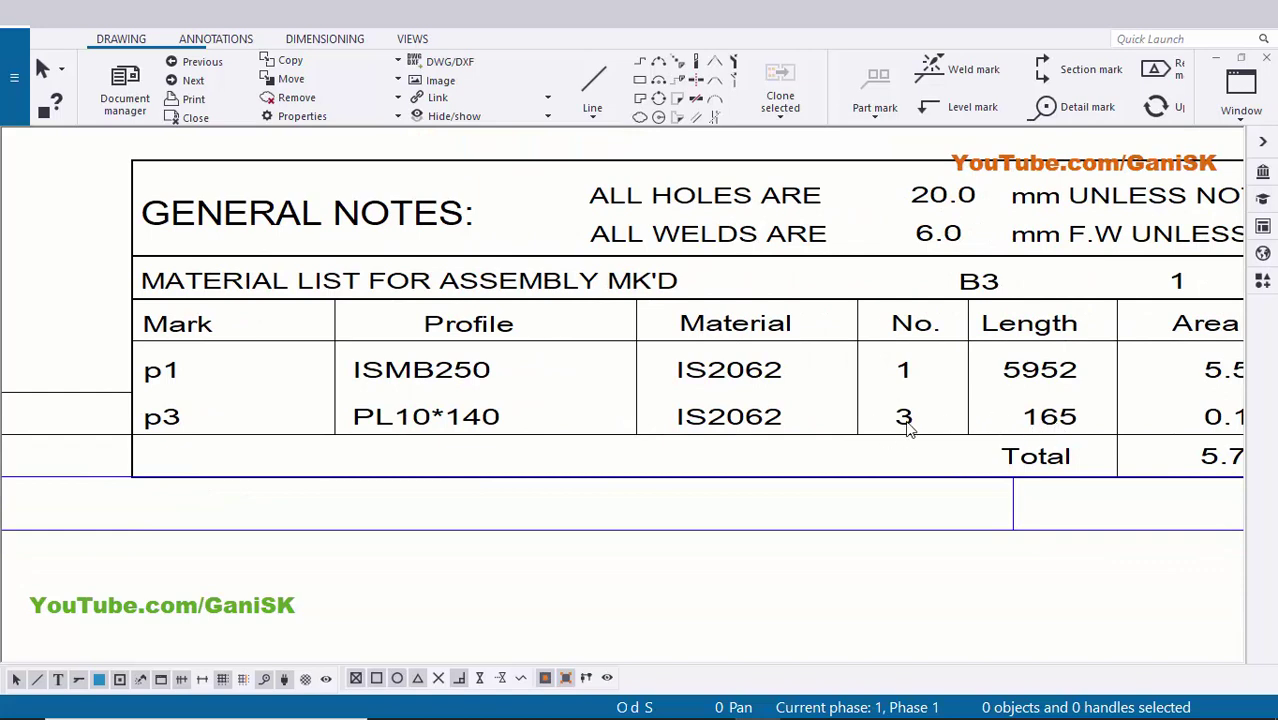
# Create a single-part view of main beam p1 in the B3 assembly drawing.
pyautogui.scroll(-8, 906, 429)
pyautogui.moveTo(750, 380); pyautogui.dragTo(759, 526, button='middle')
pyautogui.moveTo(834, 294); pyautogui.dragTo(834, 486, button='middle')
pyautogui.scroll(-2, 796, 369)
pyautogui.scroll(1, 733, 394)
pyautogui.scroll(2, 605, 291)
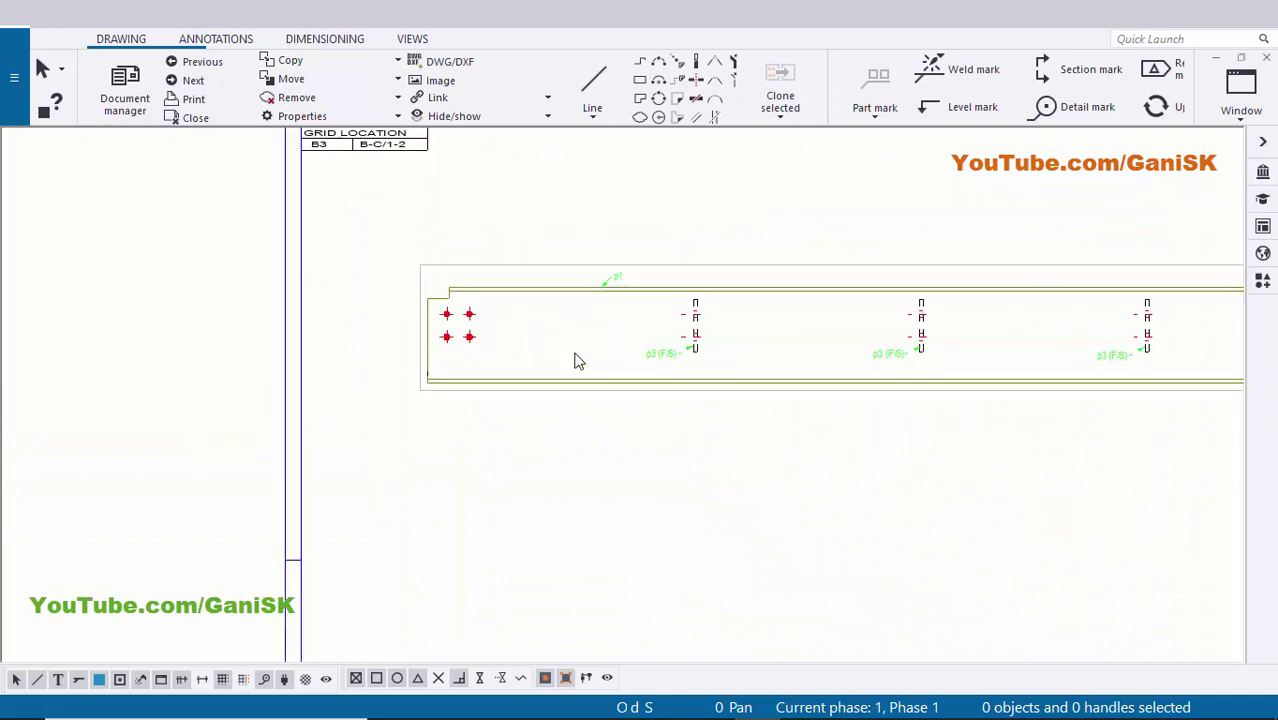
pyautogui.scroll(1, 604, 291)
pyautogui.click(667, 278)
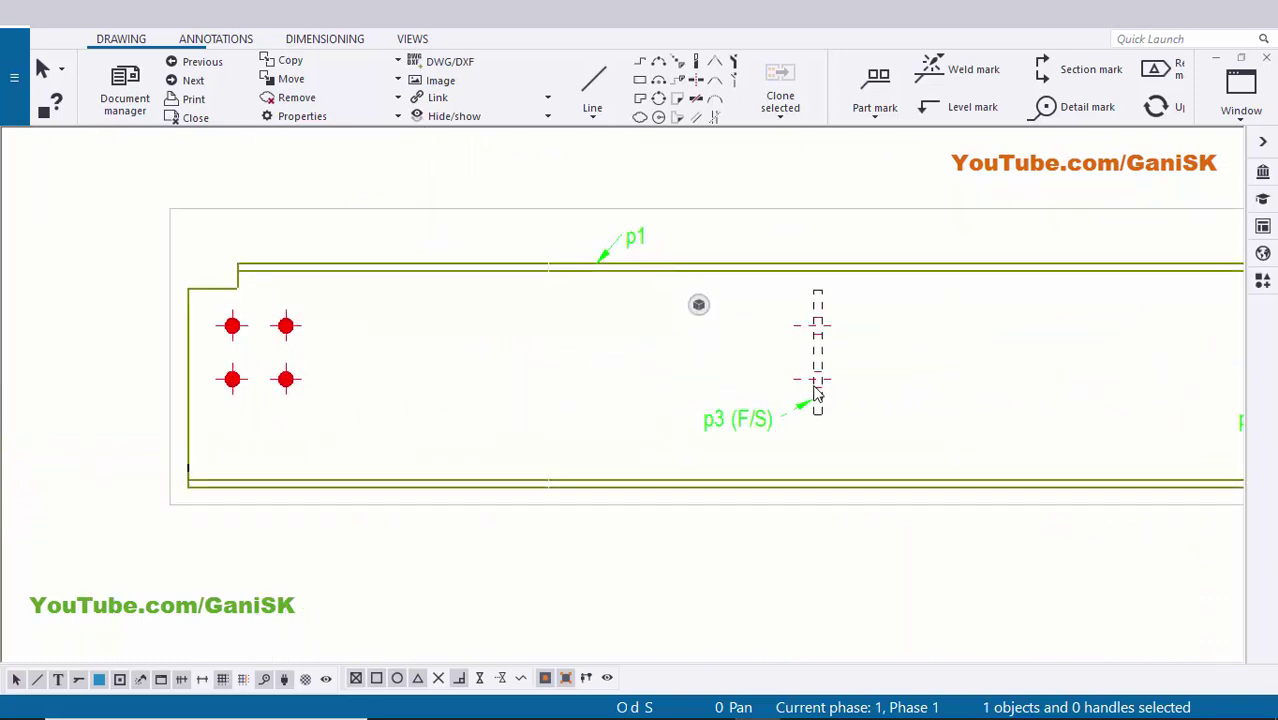
pyautogui.scroll(-2, 813, 362)
pyautogui.scroll(1, 625, 305)
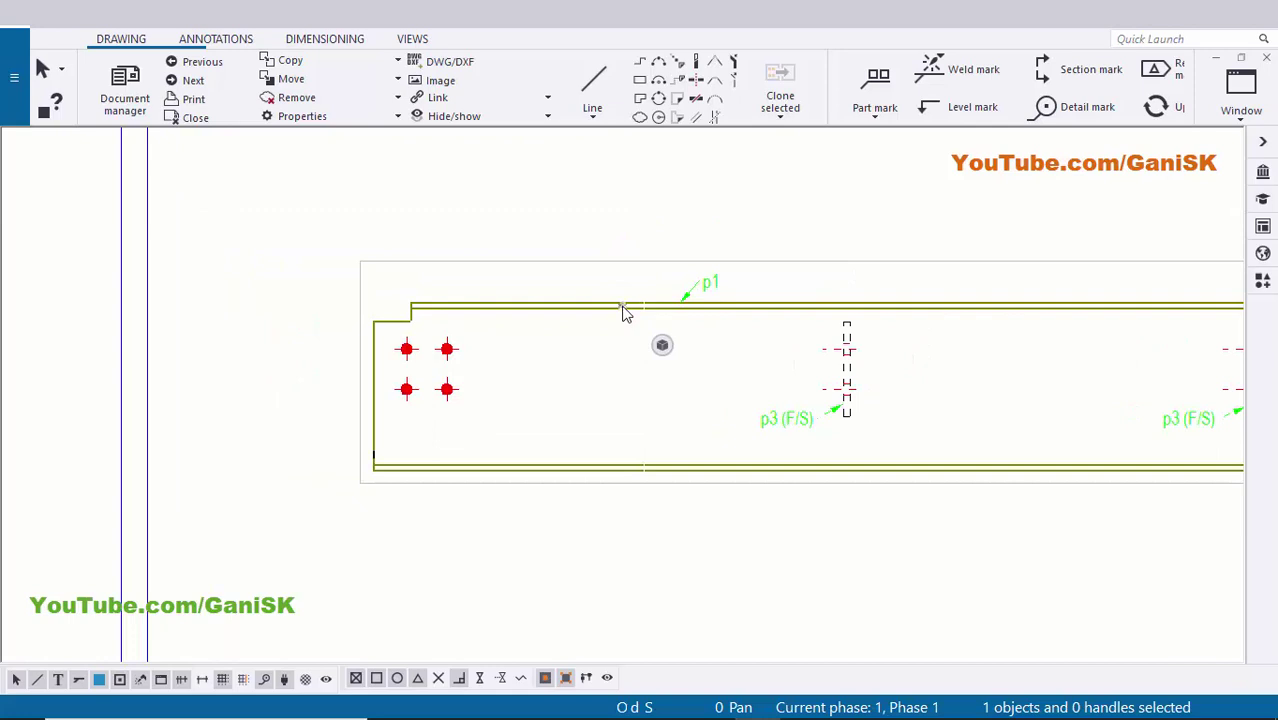
pyautogui.rightClick(622, 306)
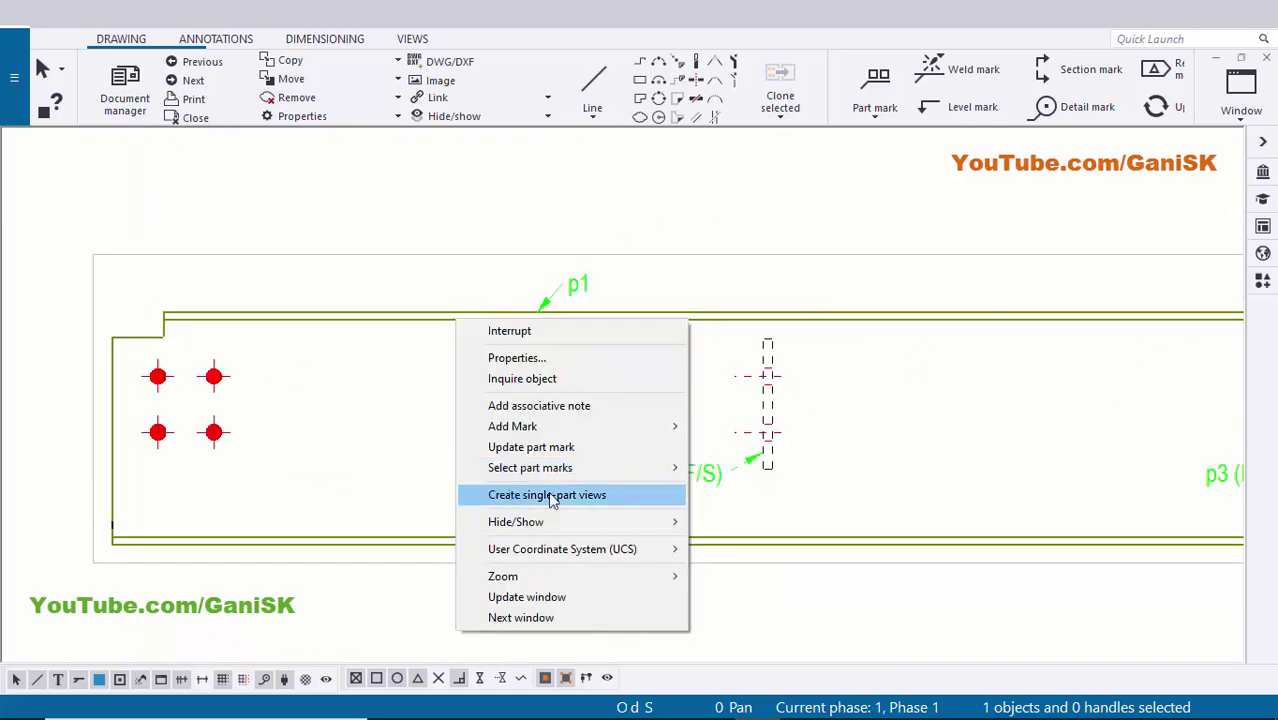
pyautogui.click(554, 494)
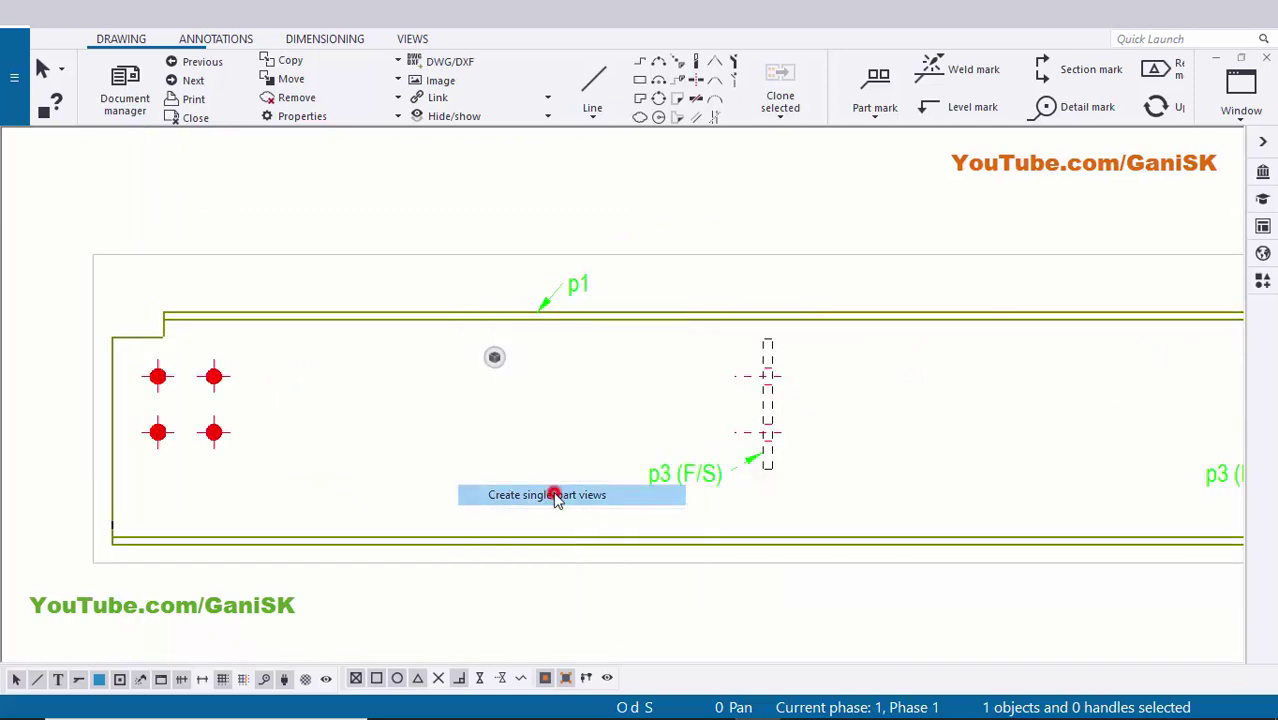
pyautogui.scroll(-7, 561, 497)
pyautogui.moveTo(561, 497); pyautogui.dragTo(539, 314, button='middle')
pyautogui.scroll(-1, 456, 499)
pyautogui.moveTo(456, 499); pyautogui.dragTo(495, 354, button='middle')
pyautogui.scroll(-1, 598, 534)
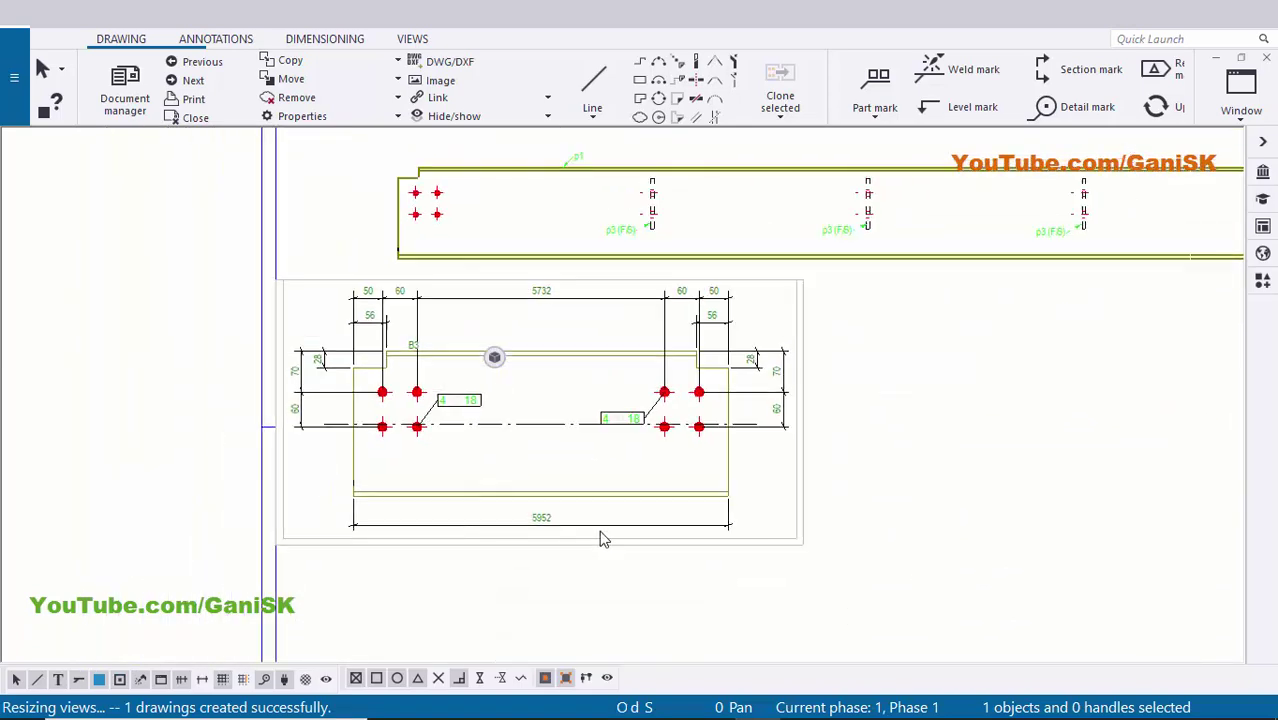
# Move the new single-part view into the open area below the main beam view.
pyautogui.click(745, 538)
pyautogui.moveTo(736, 536); pyautogui.dragTo(836, 586)
pyautogui.click(1071, 522)
# Examine the dimensions, B3 mark and bolt marks in the beam's single-part view.
pyautogui.scroll(-1, 850, 524)
pyautogui.moveTo(846, 524); pyautogui.dragTo(903, 497, button='middle')
pyautogui.scroll(8, 631, 483)
pyautogui.scroll(-1, 625, 500)
pyautogui.scroll(2, 869, 385)
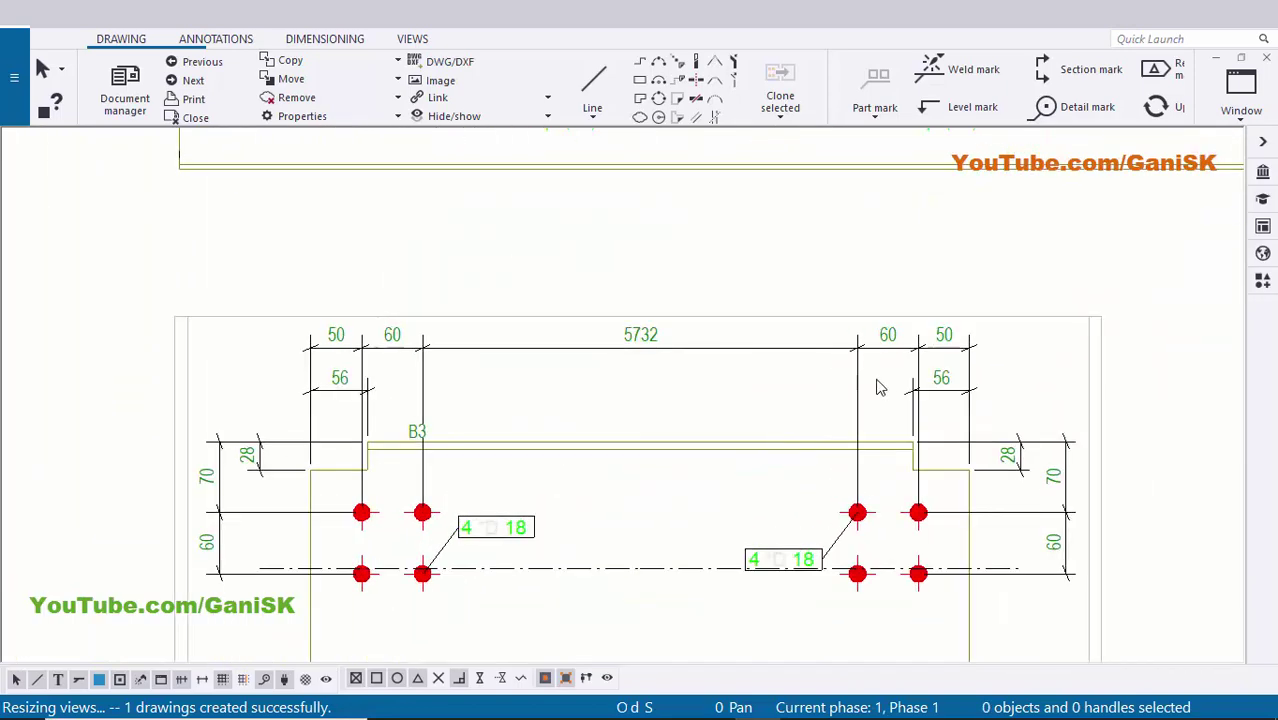
pyautogui.scroll(-3, 479, 380)
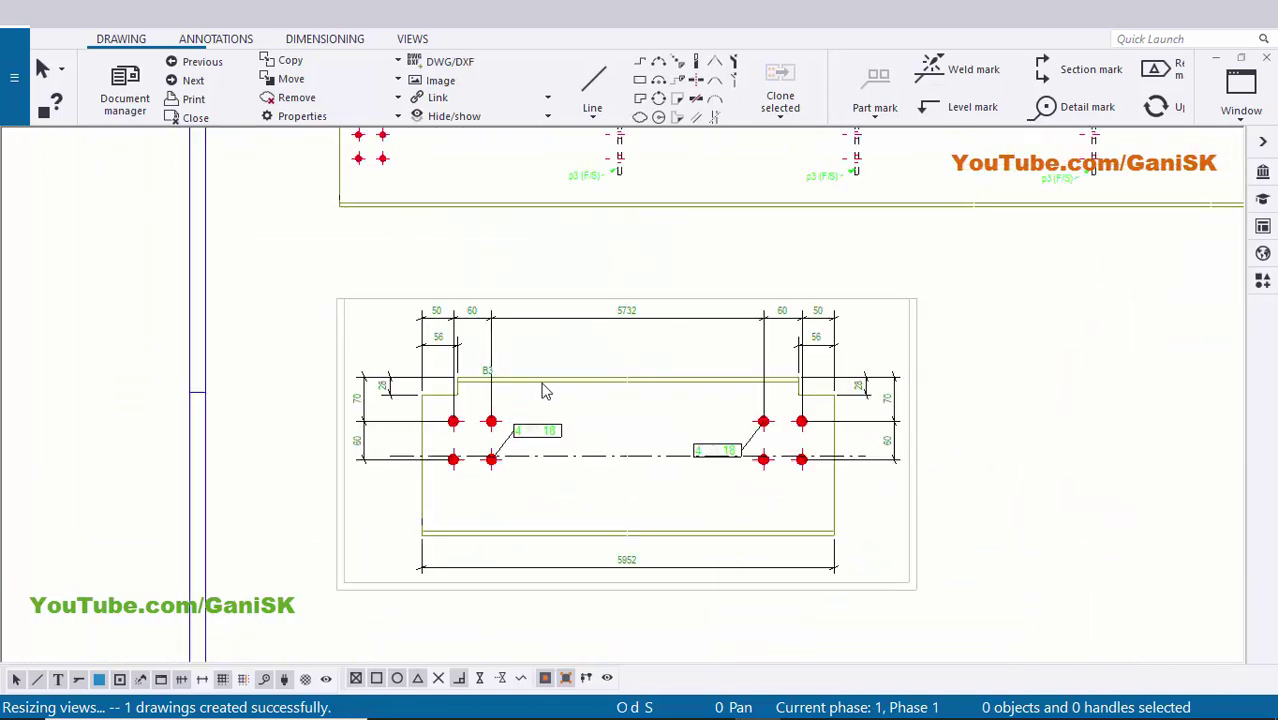
pyautogui.scroll(-3, 665, 520)
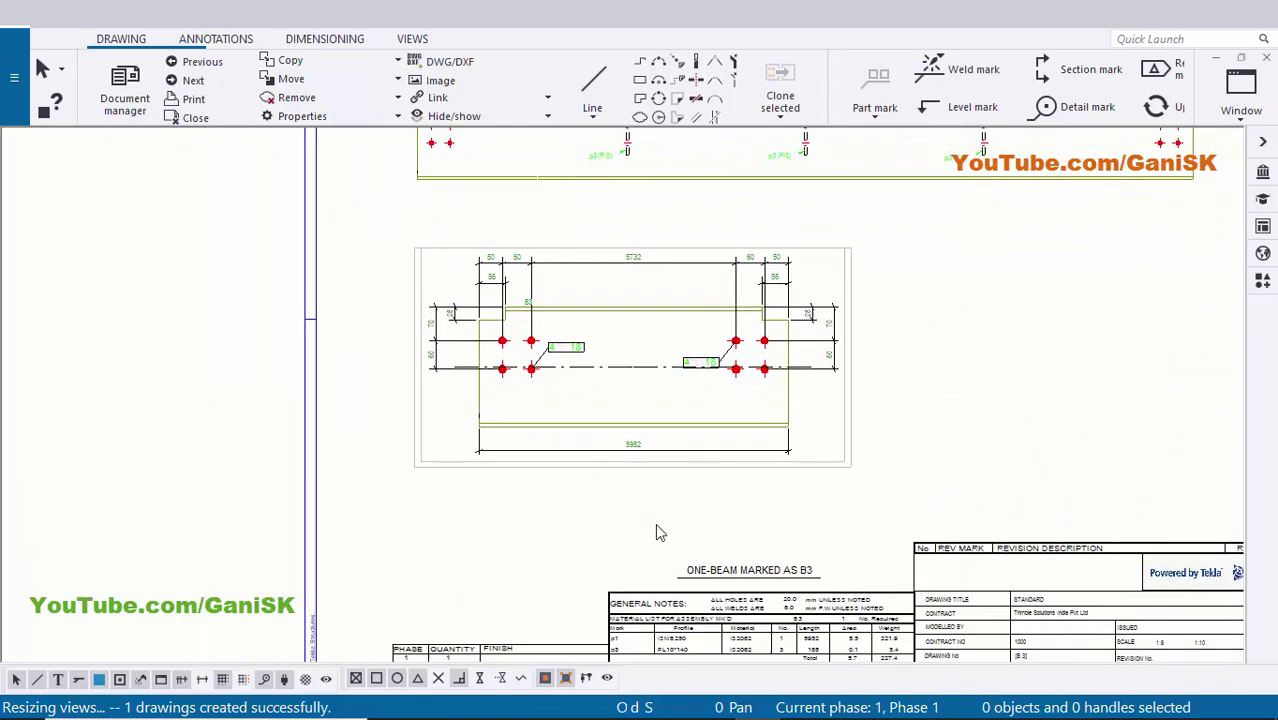
pyautogui.scroll(3, 600, 495)
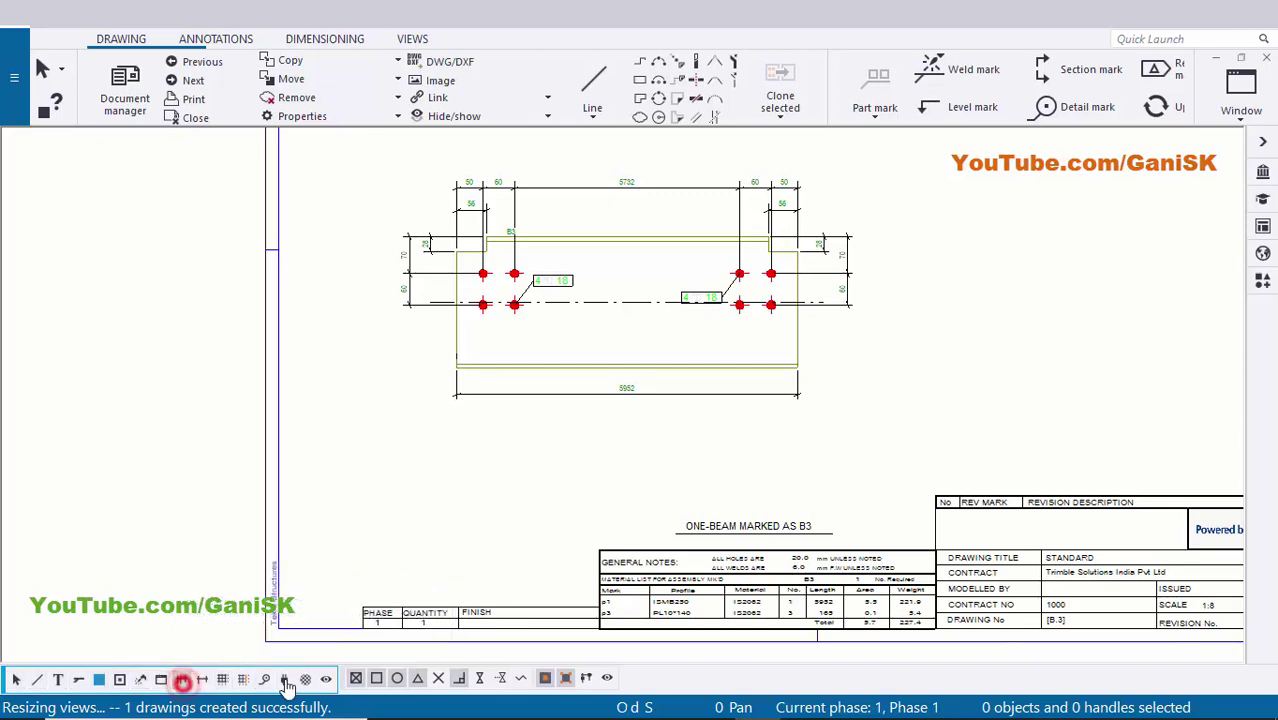
# Delete all the dimensions from the beam's single-part view.
pyautogui.doubleClick(183, 685)
pyautogui.scroll(-2, 534, 541)
pyautogui.moveTo(530, 542); pyautogui.dragTo(506, 582, button='middle')
pyautogui.moveTo(386, 307)
pyautogui.mouseDown()
pyautogui.moveTo(800, 497)
pyautogui.moveTo(800, 517)
pyautogui.mouseUp()
pyautogui.press('Delete')
pyautogui.scroll(2, 510, 299)
pyautogui.scroll(2, 540, 472)
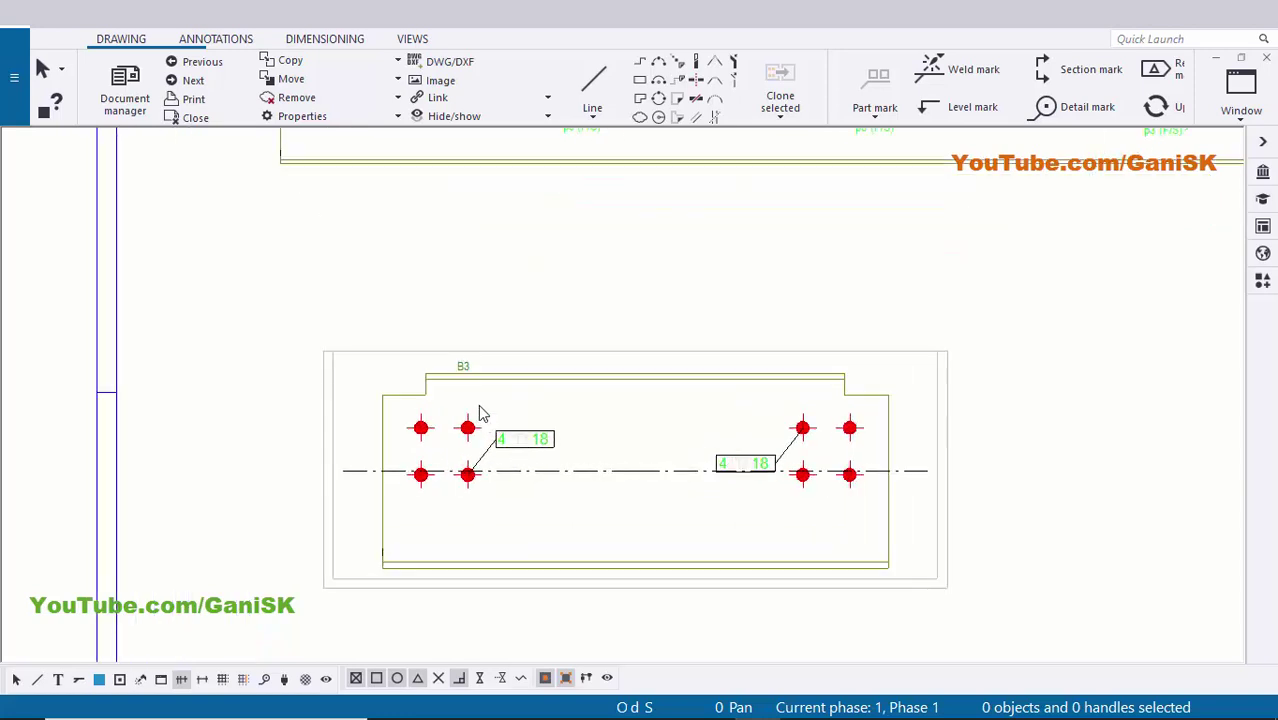
# Delete the B3 mark and both bolt marks from the single-part view, and restore selection of all object types.
pyautogui.click(77, 685)
pyautogui.scroll(-2, 434, 537)
pyautogui.click(276, 334)
pyautogui.moveTo(875, 604); pyautogui.dragTo(888, 612)
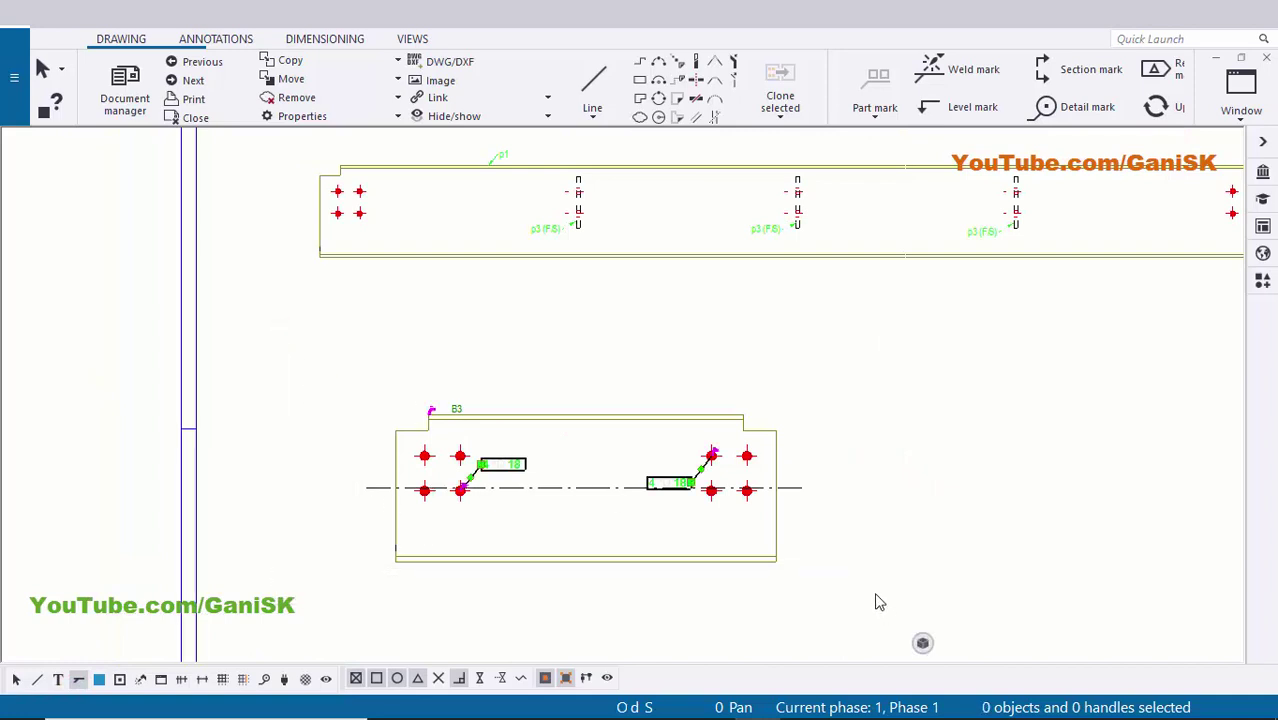
pyautogui.press('Delete')
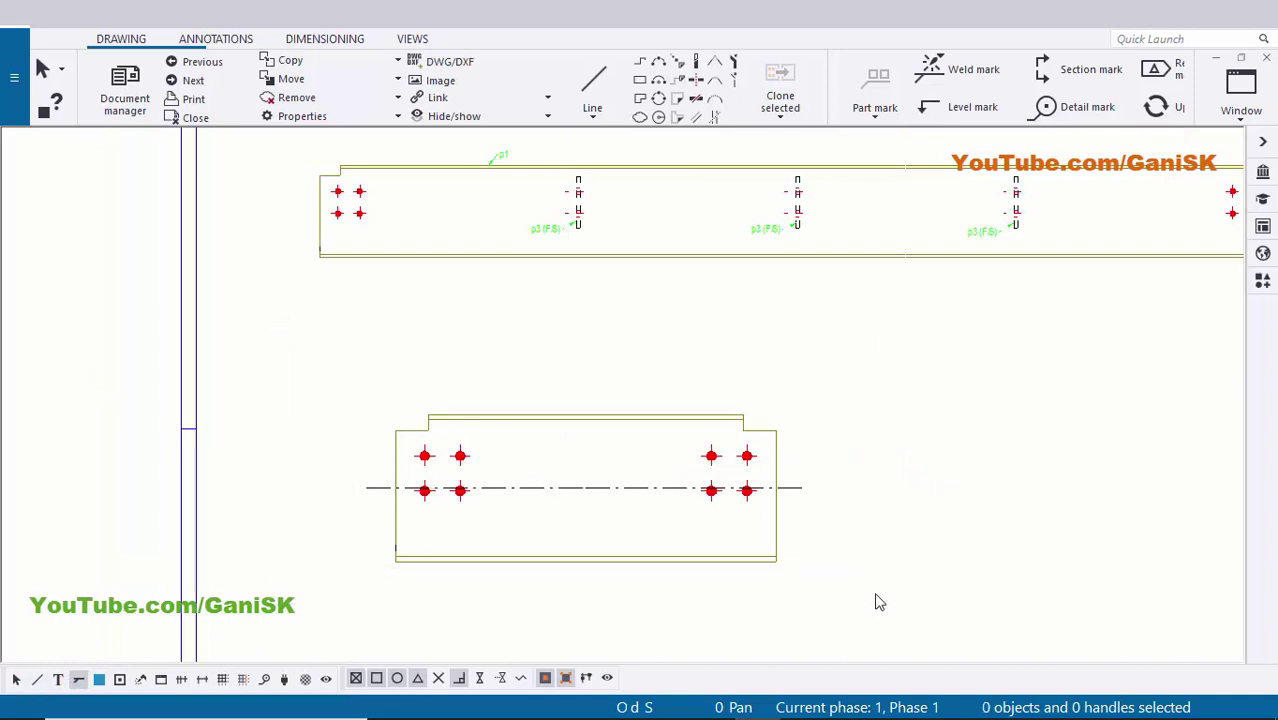
pyautogui.click(15, 679)
# Compare the size and layout of the single-part view with the main beam view above it.
pyautogui.scroll(-1, 484, 469)
pyautogui.moveTo(484, 469); pyautogui.dragTo(470, 496, button='middle')
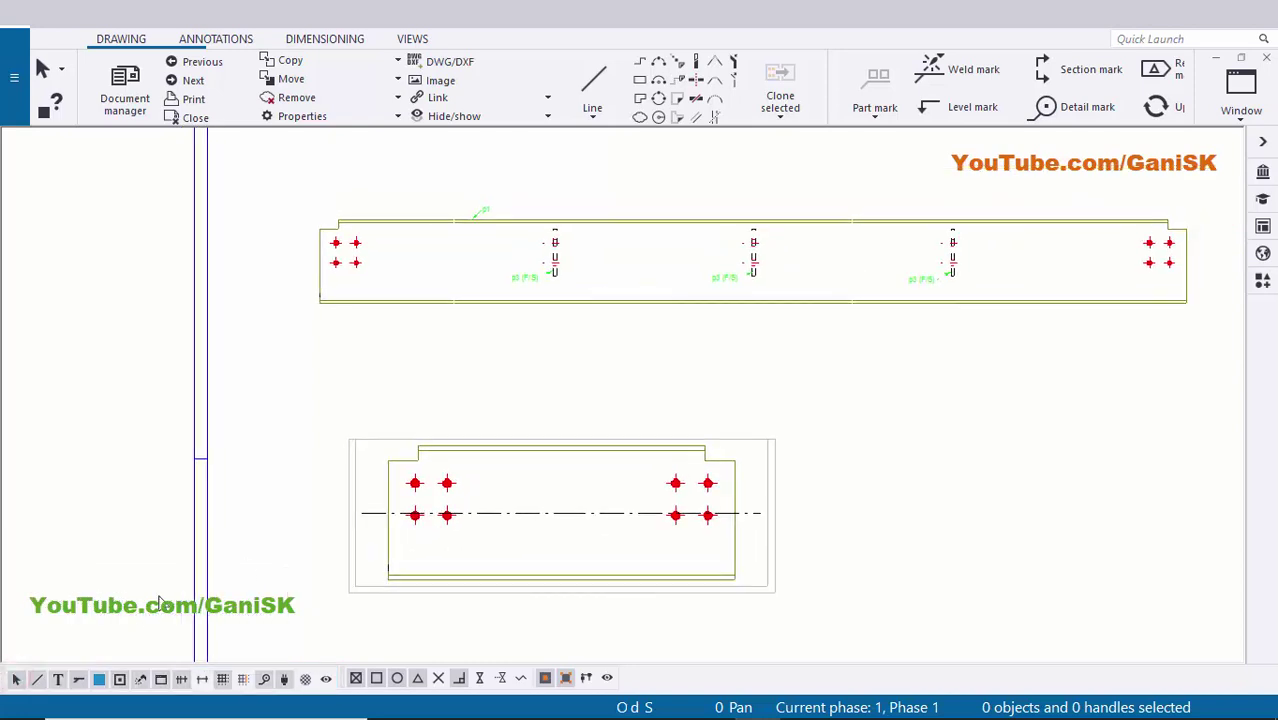
pyautogui.scroll(1, 180, 604)
pyautogui.scroll(-3, 350, 539)
pyautogui.moveTo(334, 540); pyautogui.dragTo(222, 520, button='middle')
pyautogui.scroll(5, 454, 464)
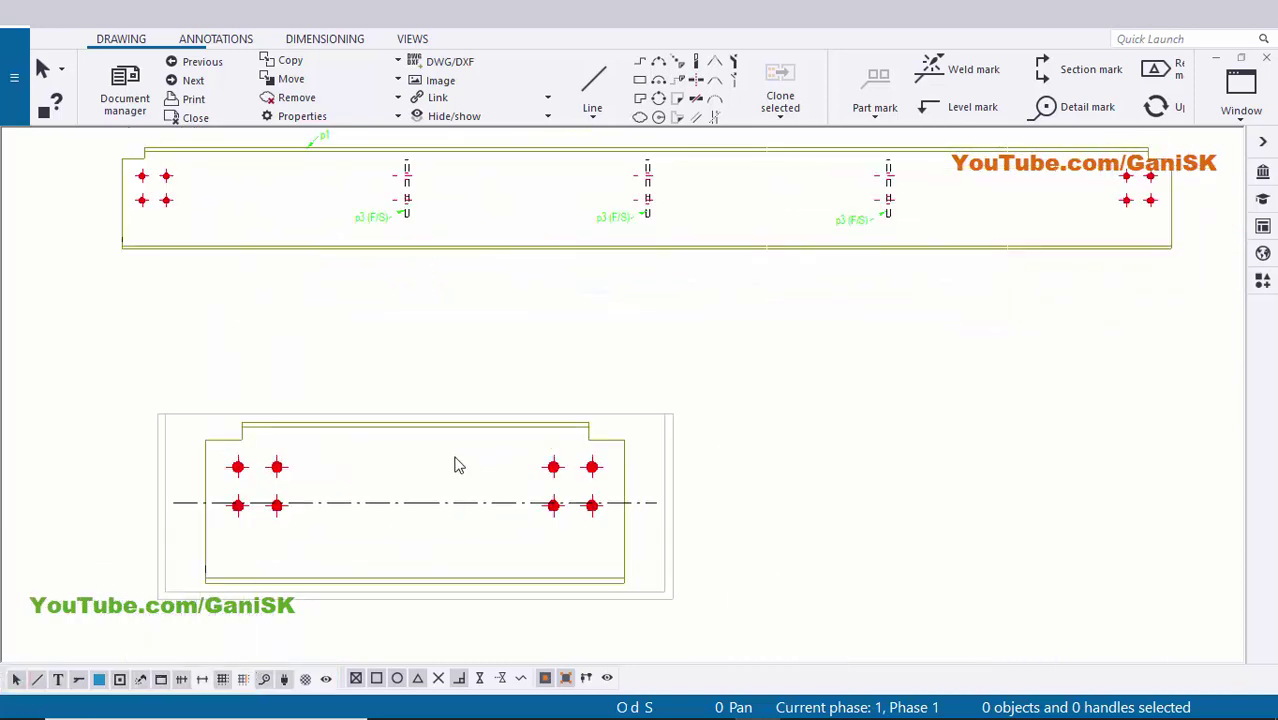
pyautogui.scroll(-1, 454, 474)
pyautogui.moveTo(433, 523)
pyautogui.mouseDown(button='middle')
pyautogui.moveTo(647, 541)
pyautogui.moveTo(643, 561)
pyautogui.mouseUp(button='middle')
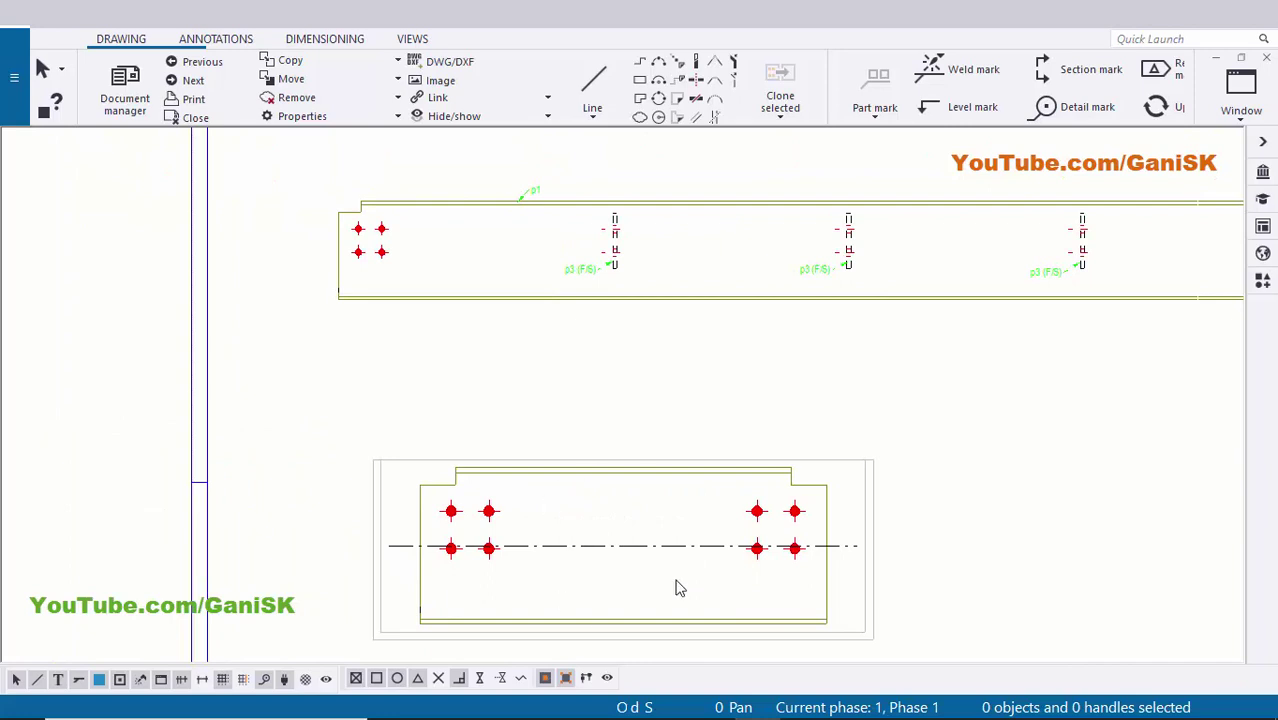
pyautogui.scroll(-2, 710, 433)
pyautogui.scroll(1, 590, 423)
pyautogui.scroll(2, 522, 528)
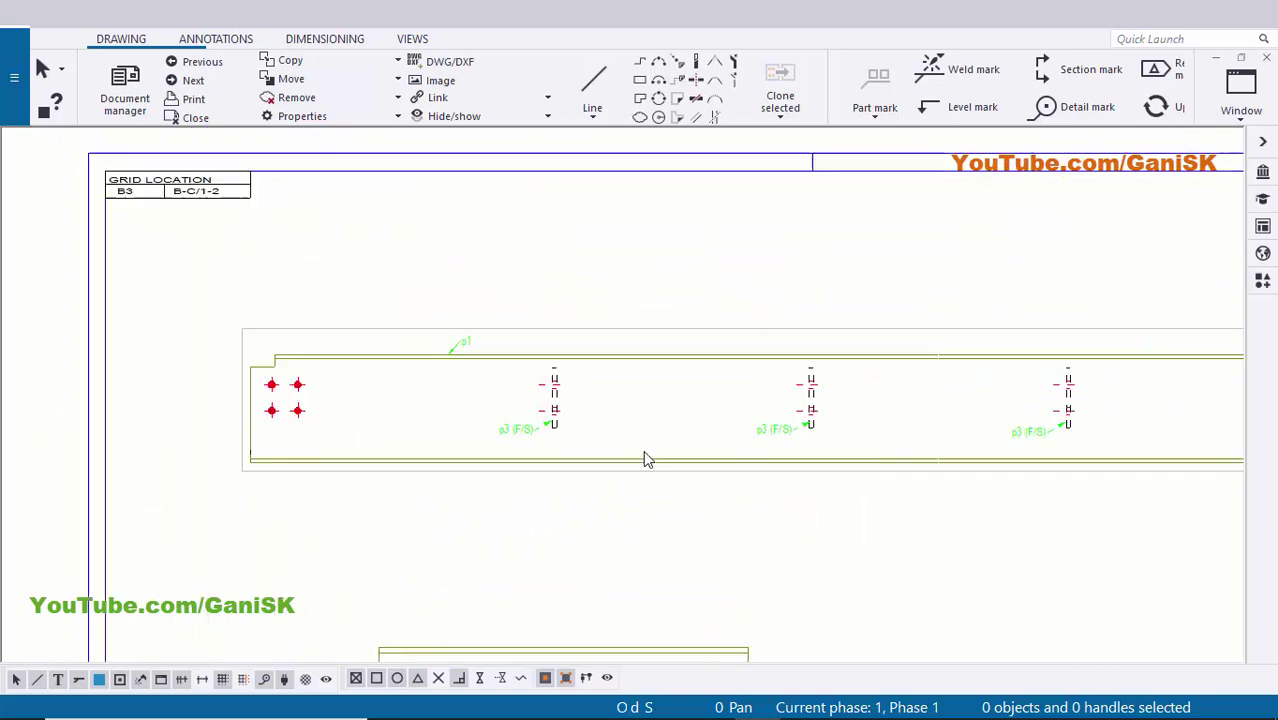
# Set the single-part view's scale to 1/8 and apply it.
pyautogui.scroll(-1, 652, 546)
pyautogui.scroll(-2, 696, 488)
pyautogui.scroll(4, 719, 562)
pyautogui.doubleClick(719, 573)
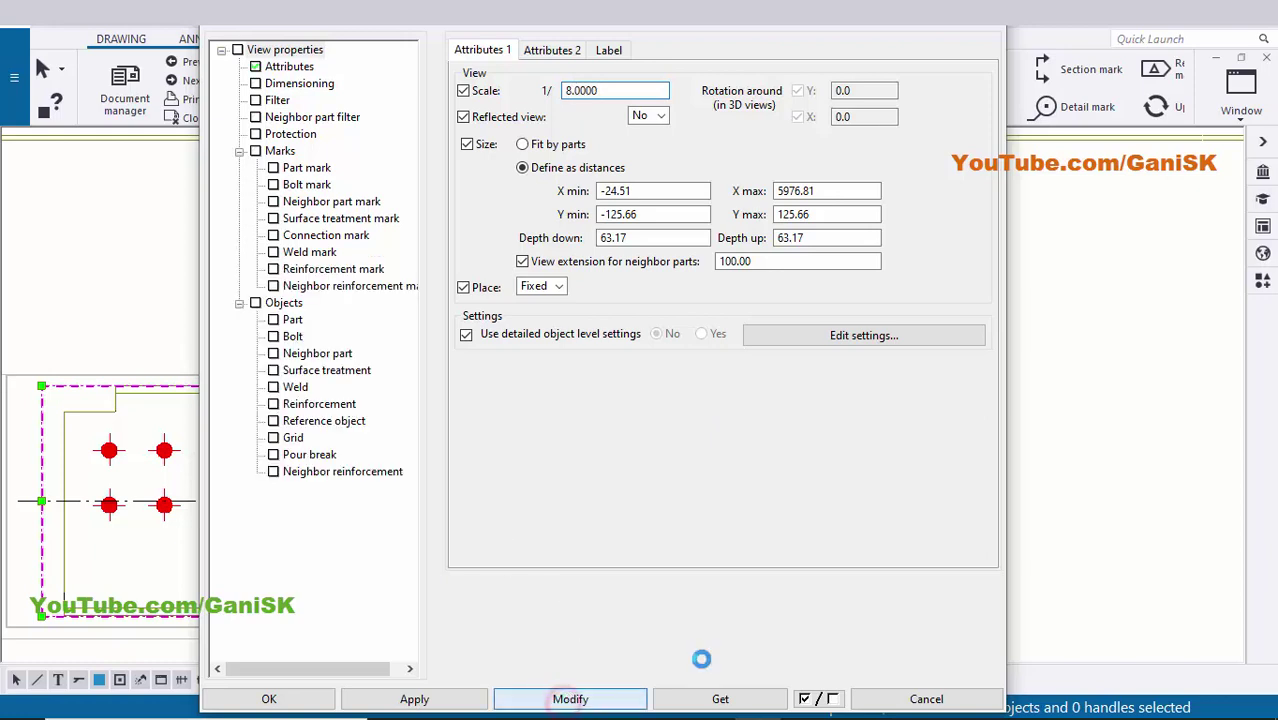
pyautogui.scroll(-5, 1141, 468)
pyautogui.moveTo(1040, 505); pyautogui.dragTo(1156, 462, button='middle')
pyautogui.scroll(4, 1159, 472)
pyautogui.scroll(4, 1132, 462)
pyautogui.scroll(-3, 1136, 484)
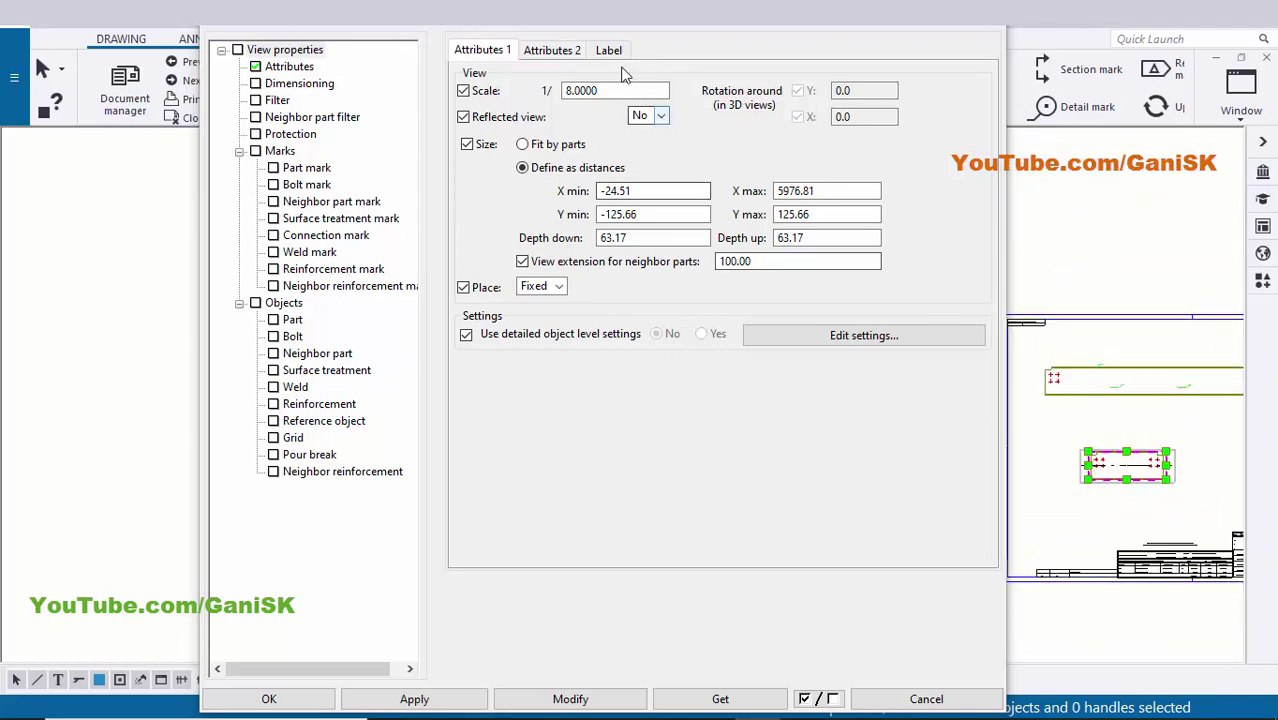
# Set the single-part view's minimum cut part length to 600 with part cutting on, and apply it.
pyautogui.click(560, 50)
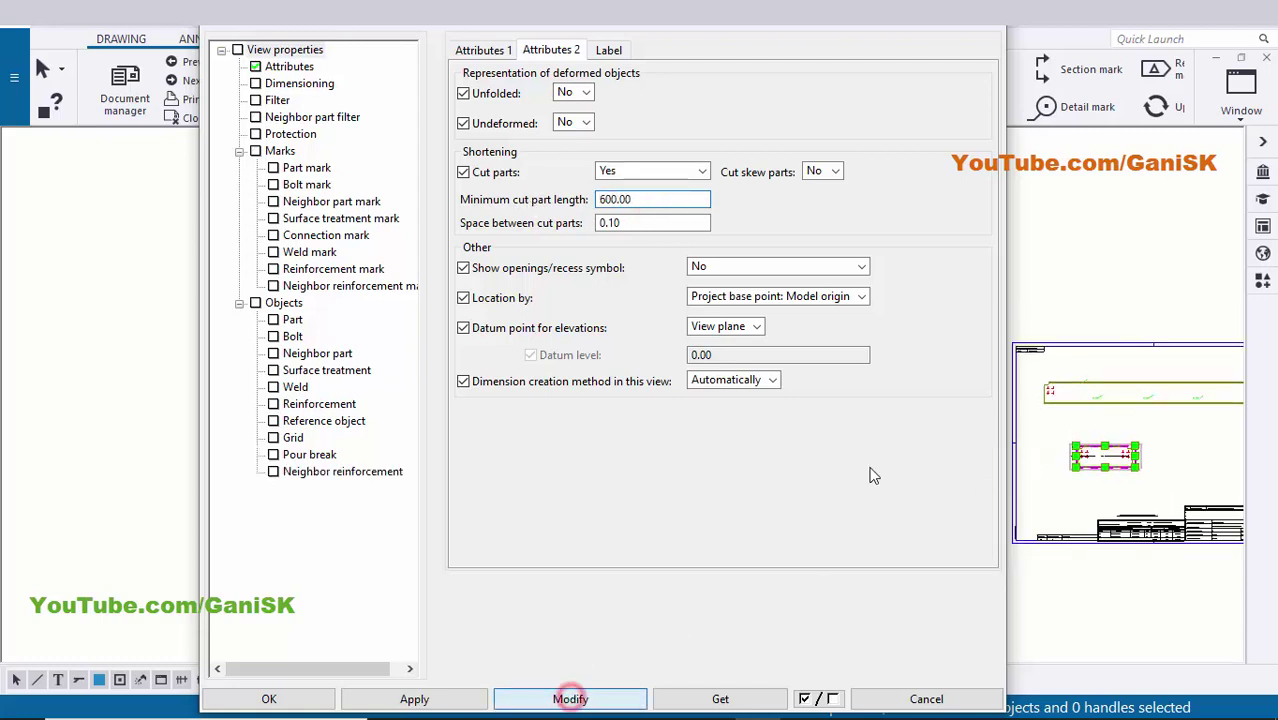
pyautogui.scroll(3, 1155, 503)
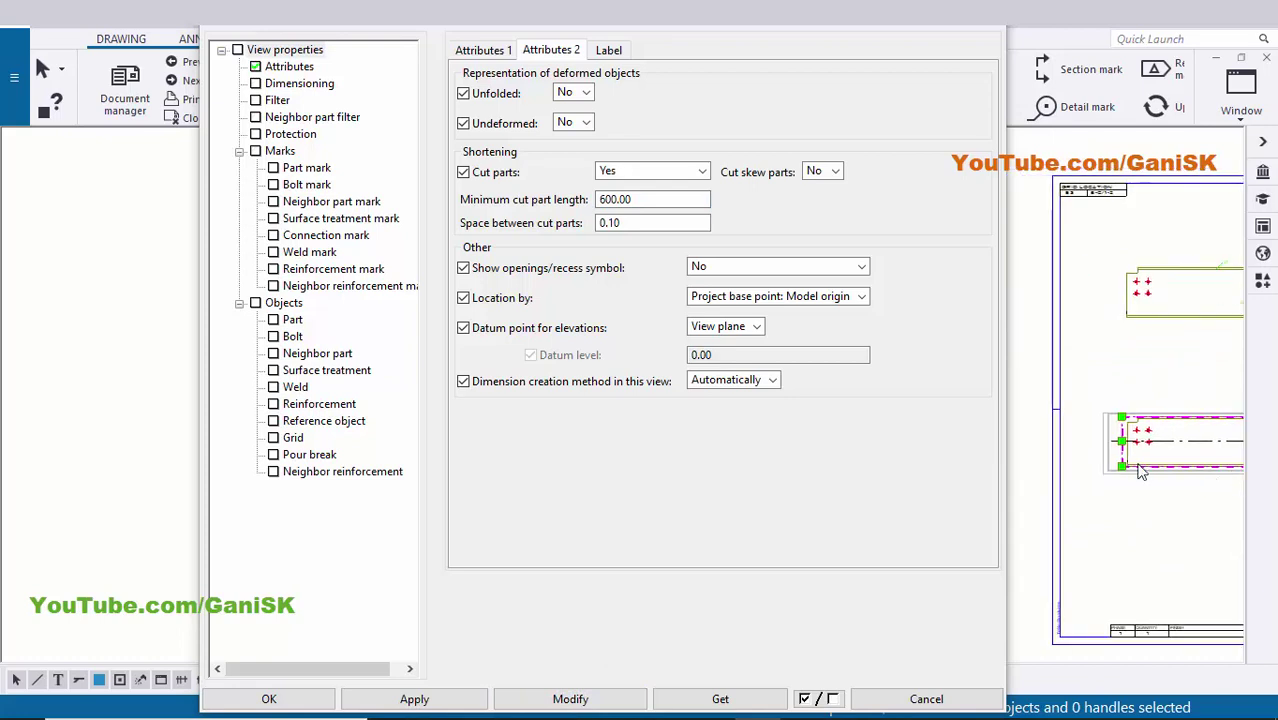
pyautogui.moveTo(1110, 448); pyautogui.dragTo(1100, 437, button='middle')
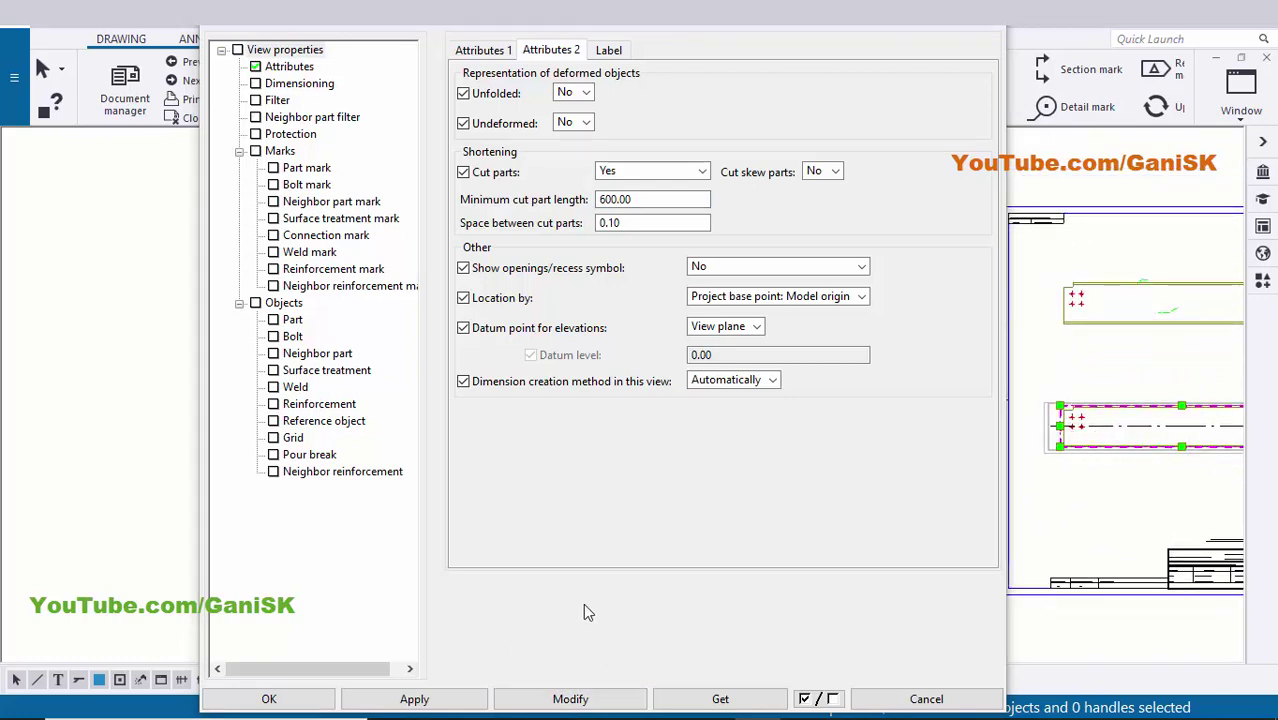
pyautogui.click(568, 695)
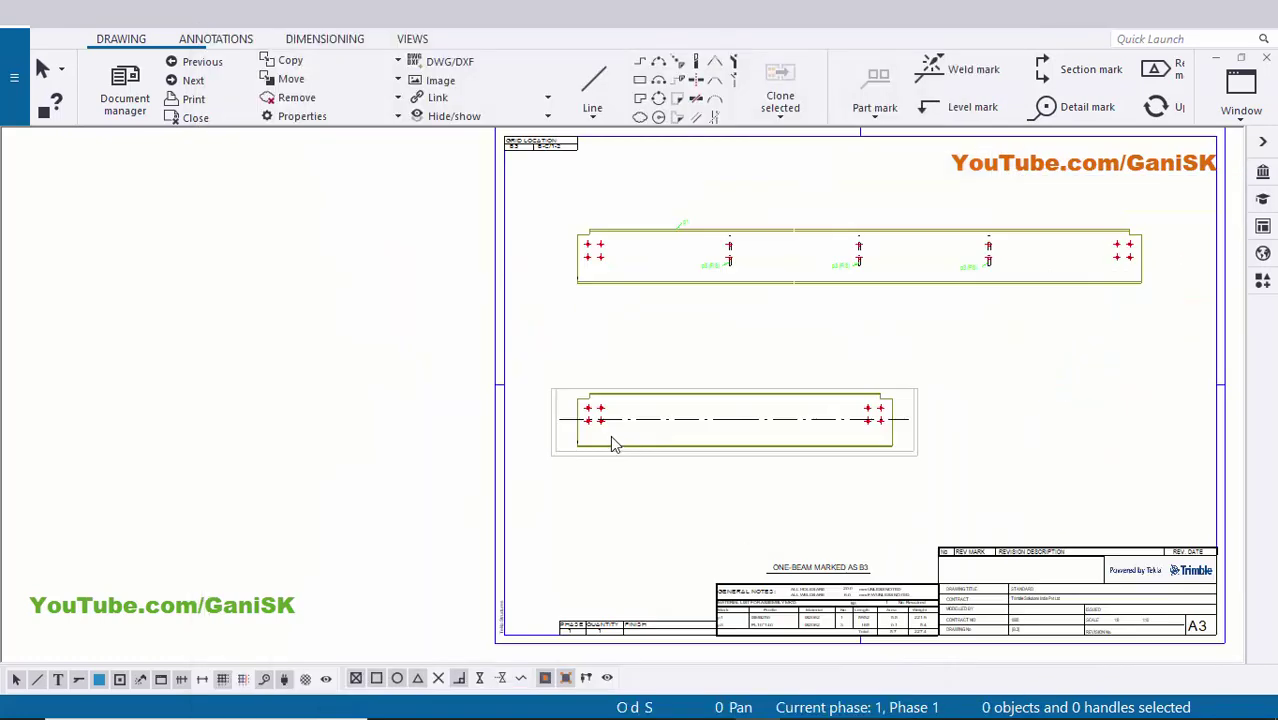
# Turn off the center line of the beam in the single-part view.
pyautogui.scroll(5, 610, 442)
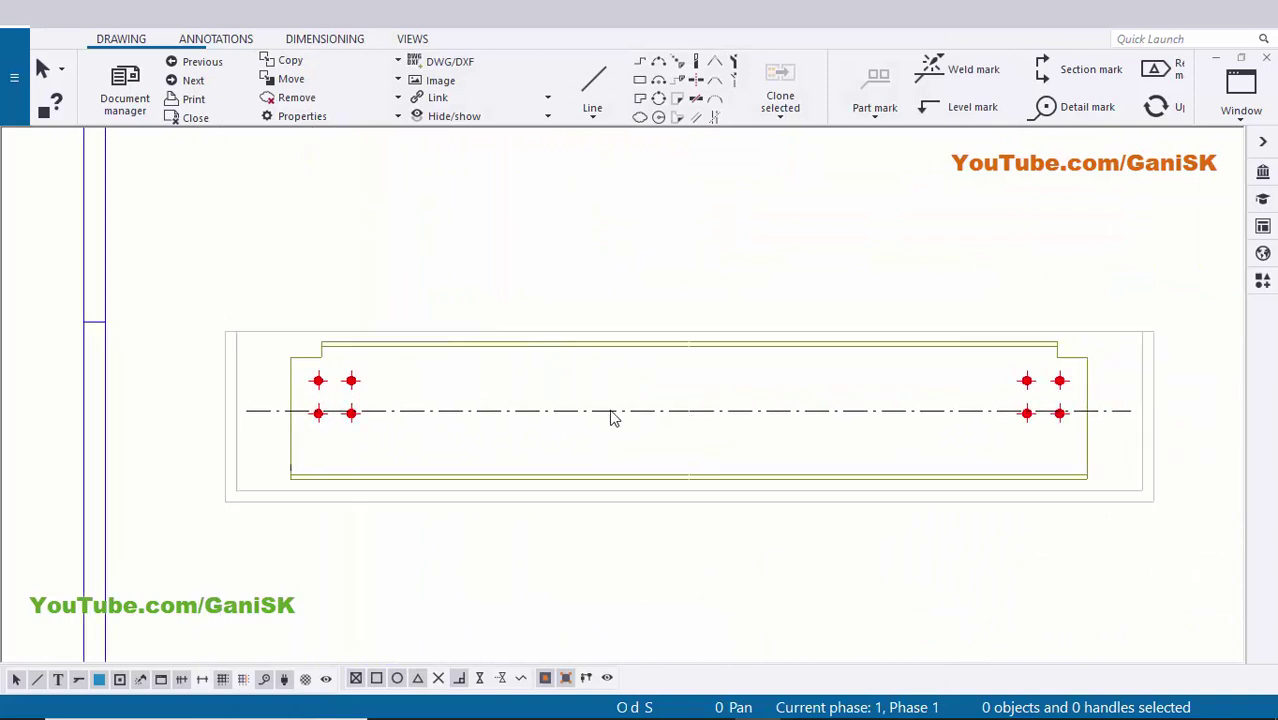
pyautogui.doubleClick(717, 412)
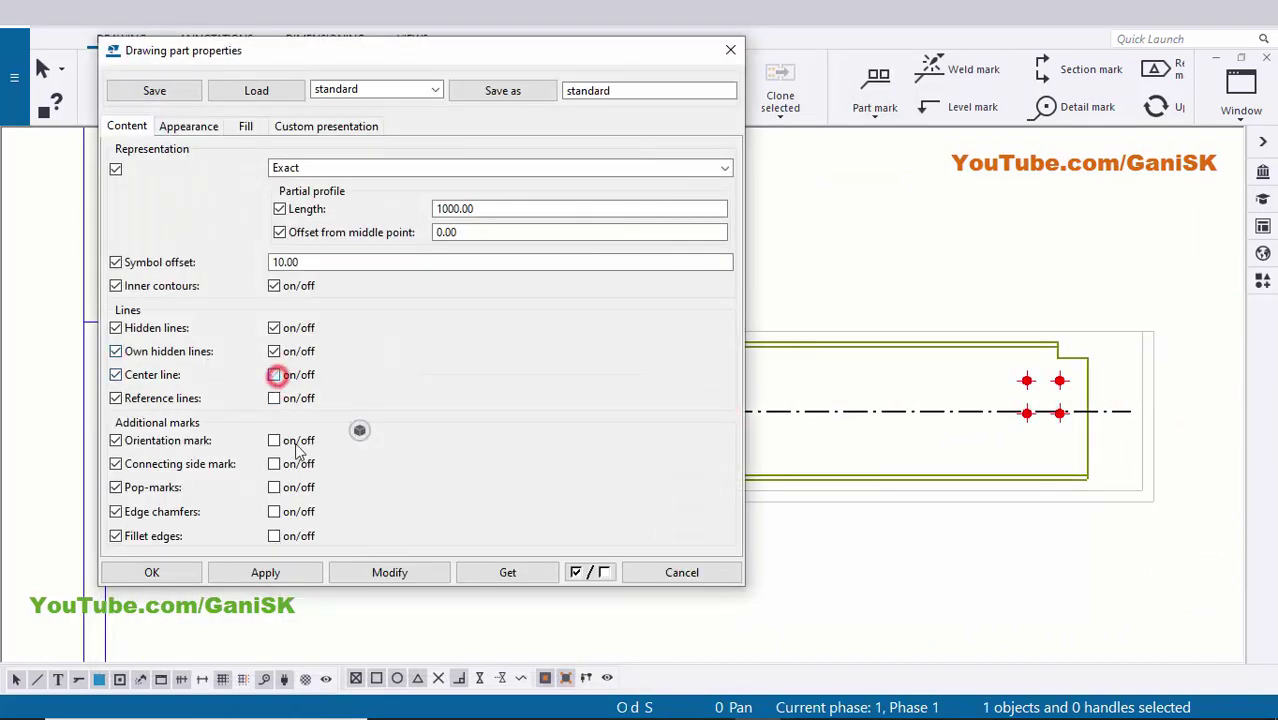
pyautogui.click(296, 568)
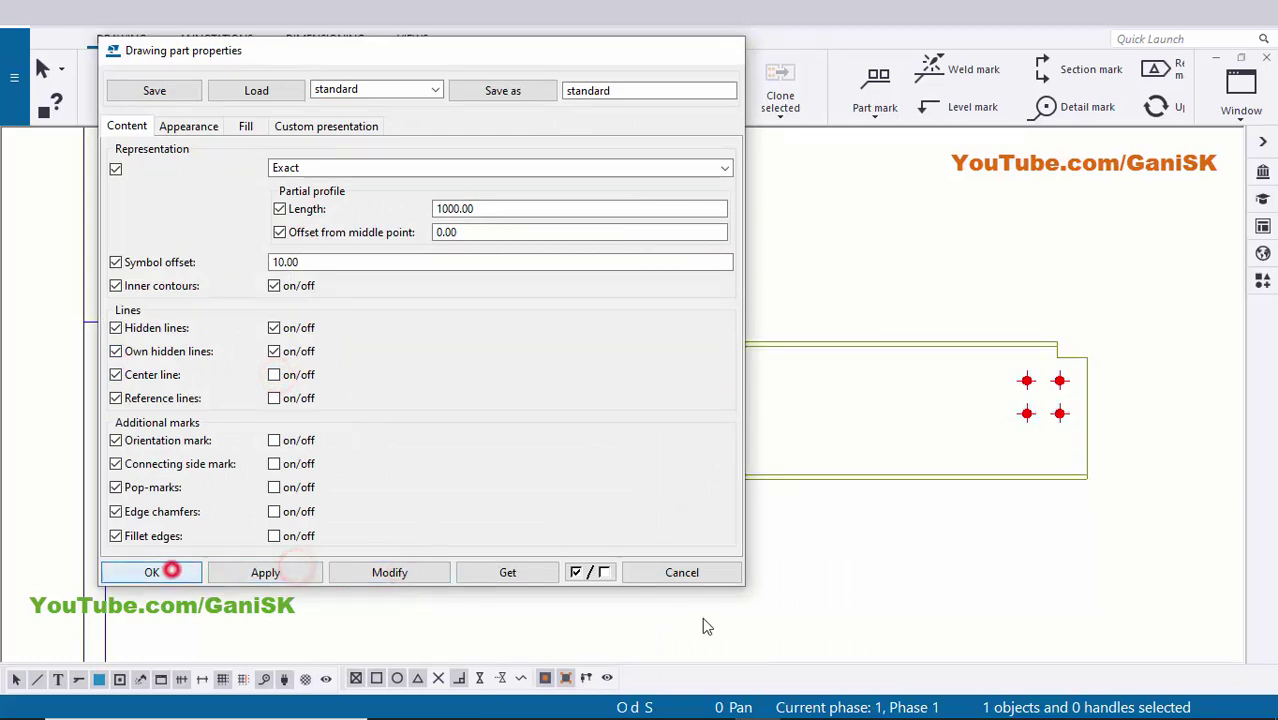
pyautogui.click(702, 616)
# Add a part mark to the beam's top flange in the single-part view using the applied mark properties.
pyautogui.scroll(-6, 844, 559)
pyautogui.scroll(2, 704, 496)
pyautogui.scroll(5, 599, 485)
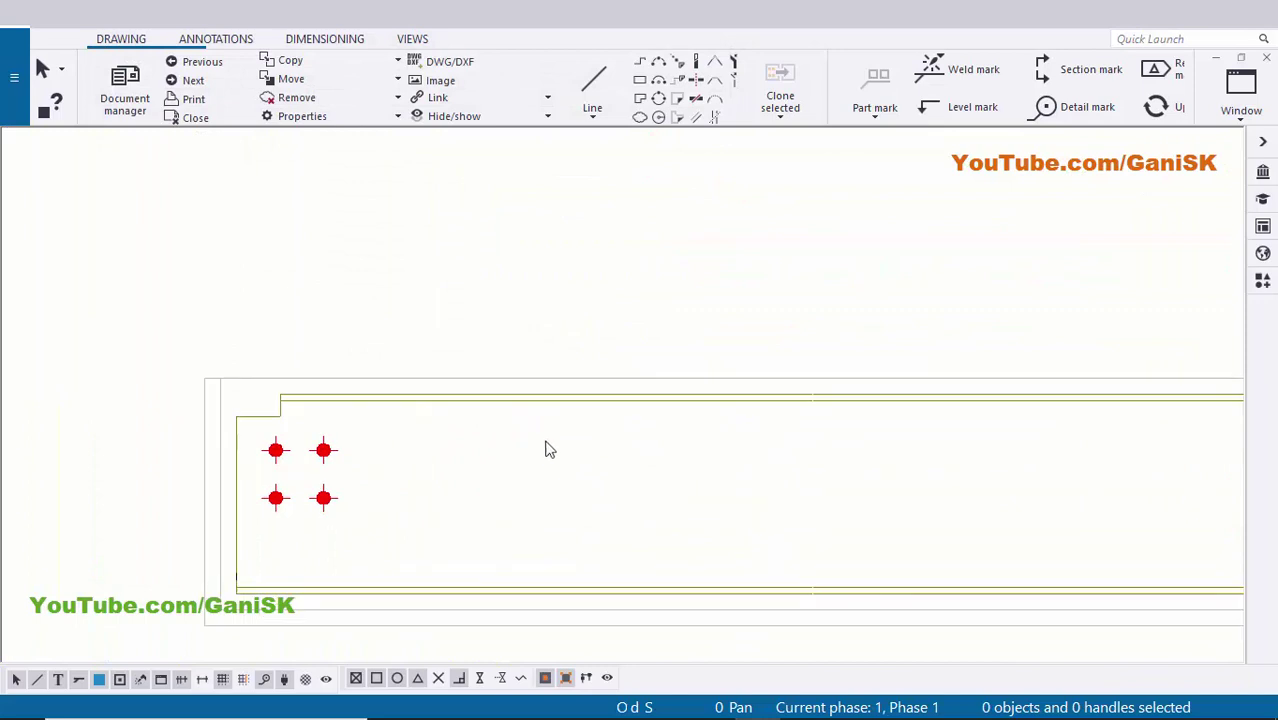
pyautogui.moveTo(561, 444); pyautogui.dragTo(426, 435, button='middle')
pyautogui.click(462, 392)
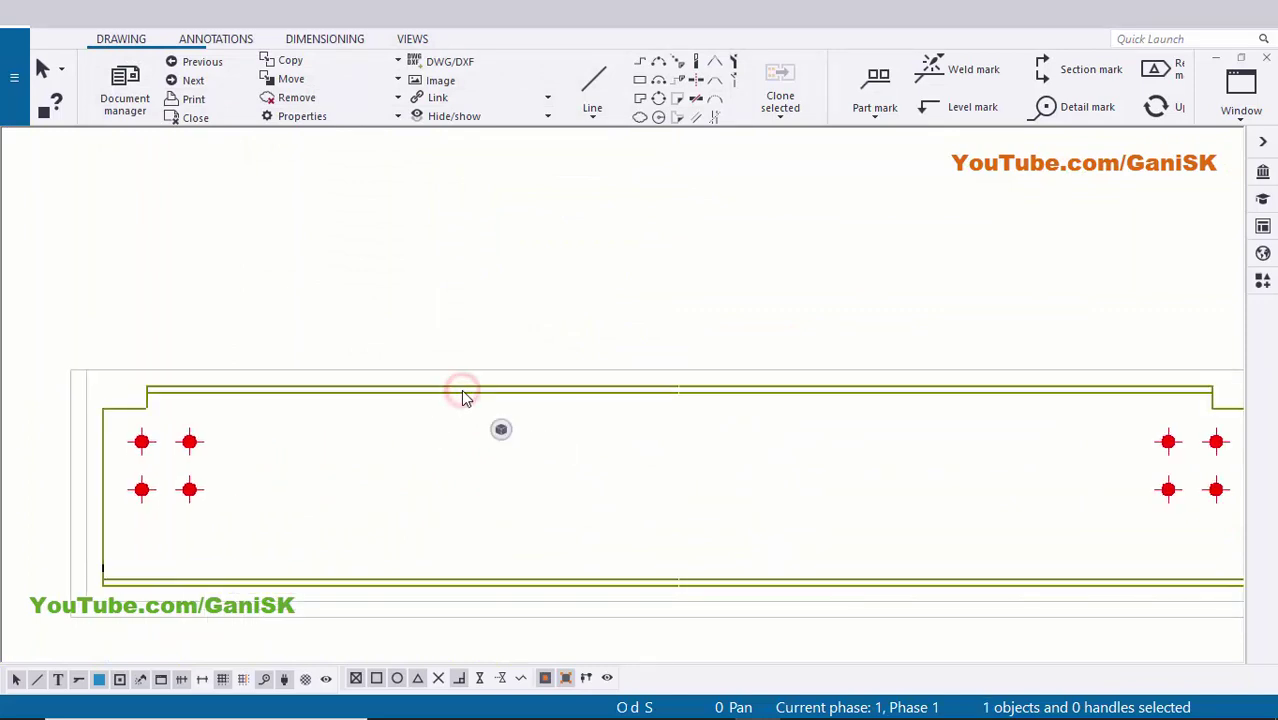
pyautogui.rightClick(462, 398)
pyautogui.click(522, 499)
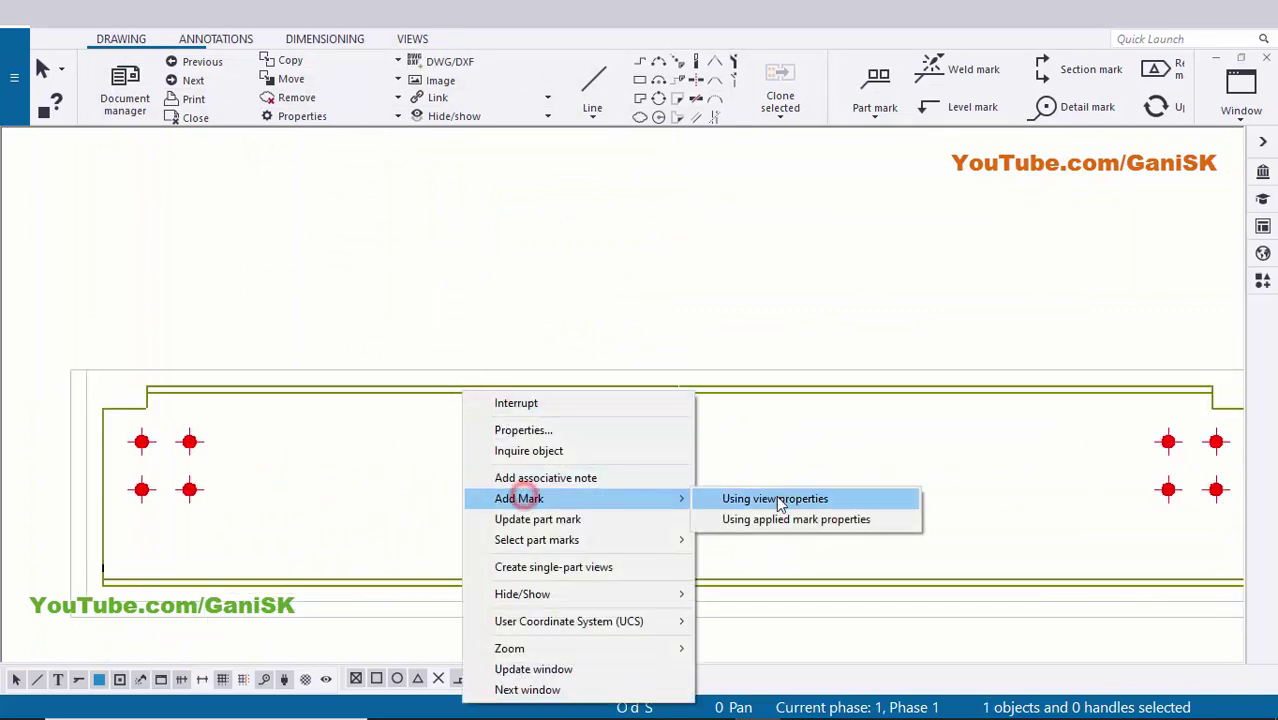
pyautogui.click(772, 519)
pyautogui.scroll(2, 330, 345)
pyautogui.moveTo(349, 300); pyautogui.dragTo(509, 390)
pyautogui.scroll(-2, 340, 302)
pyautogui.scroll(2, 456, 377)
pyautogui.scroll(1, 408, 370)
# Examine the profile, quantity, length and weight of p1 in the material list for assembly B3.
pyautogui.scroll(-10, 452, 337)
pyautogui.scroll(-6, 627, 464)
pyautogui.moveTo(711, 623); pyautogui.dragTo(605, 377, button='middle')
pyautogui.scroll(7, 580, 460)
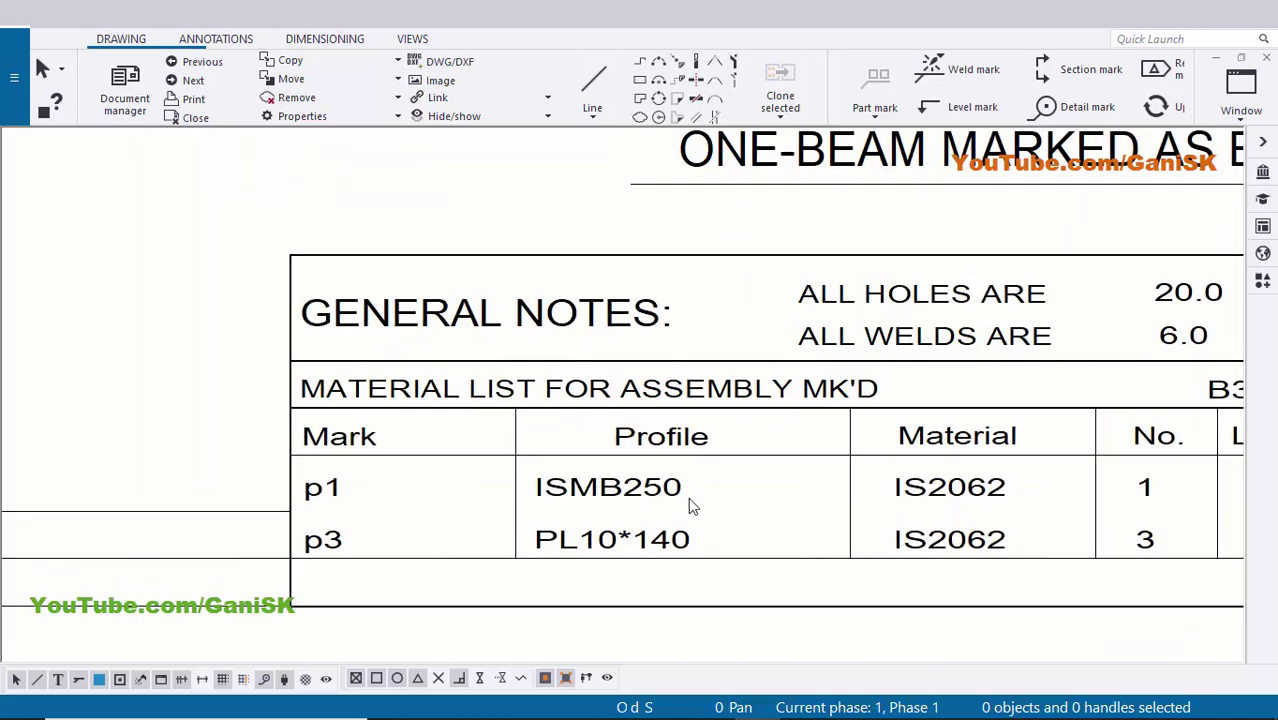
pyautogui.scroll(-2, 770, 451)
pyautogui.scroll(3, 653, 457)
pyautogui.scroll(-2, 815, 452)
pyautogui.scroll(1, 815, 452)
pyautogui.scroll(-3, 996, 442)
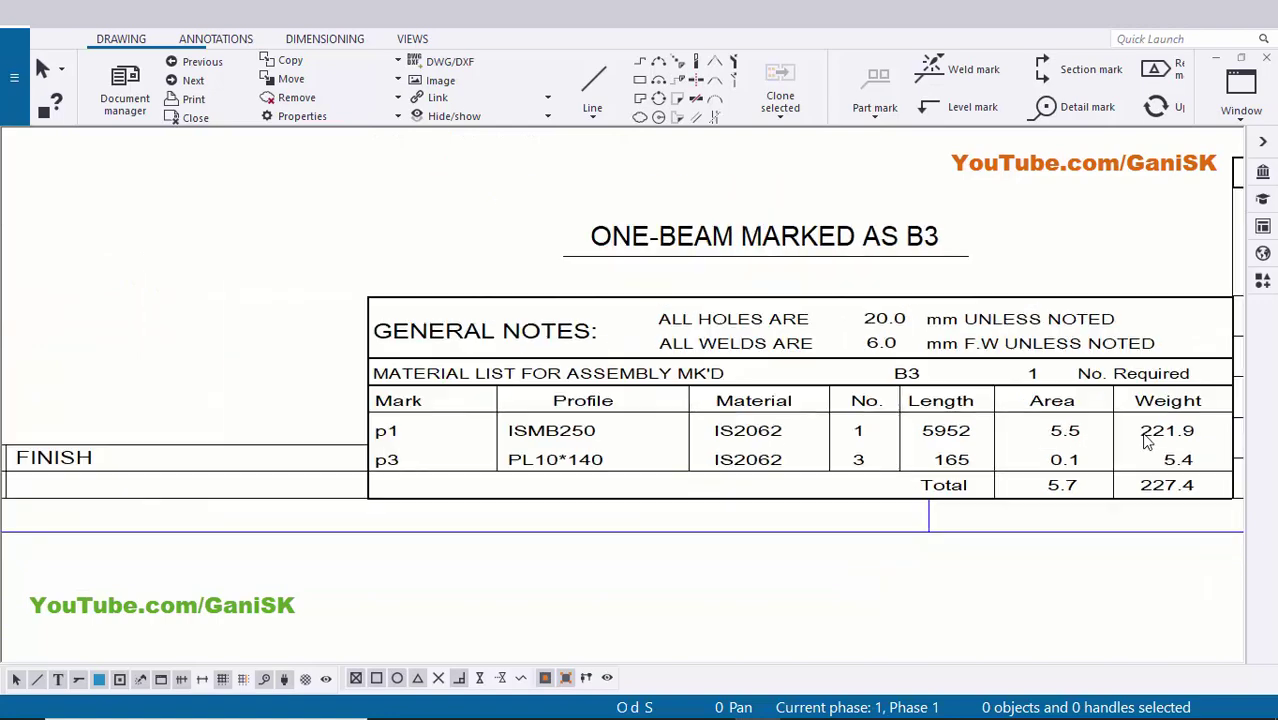
# Add the Profile element to the p1 mark in the single-part view and apply it.
pyautogui.scroll(-3, 1011, 421)
pyautogui.moveTo(756, 356); pyautogui.dragTo(681, 602, button='middle')
pyautogui.moveTo(628, 340); pyautogui.dragTo(628, 462, button='middle')
pyautogui.scroll(5, 430, 290)
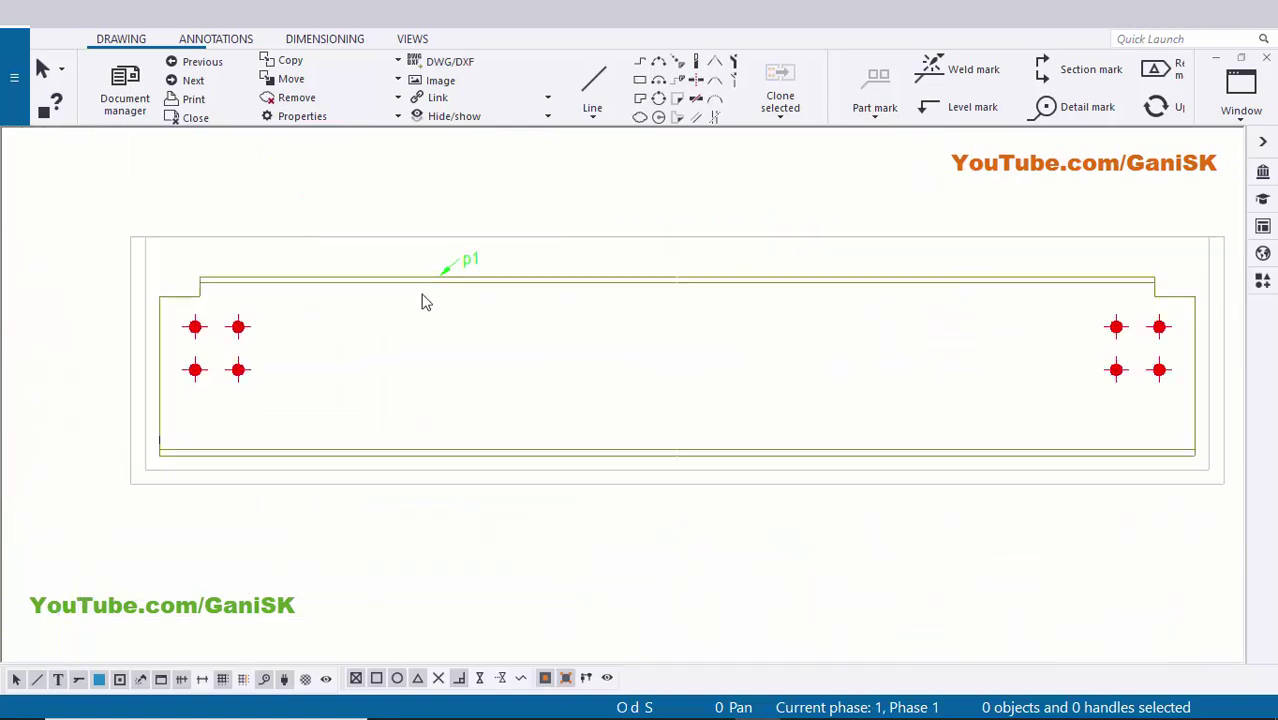
pyautogui.scroll(2, 453, 270)
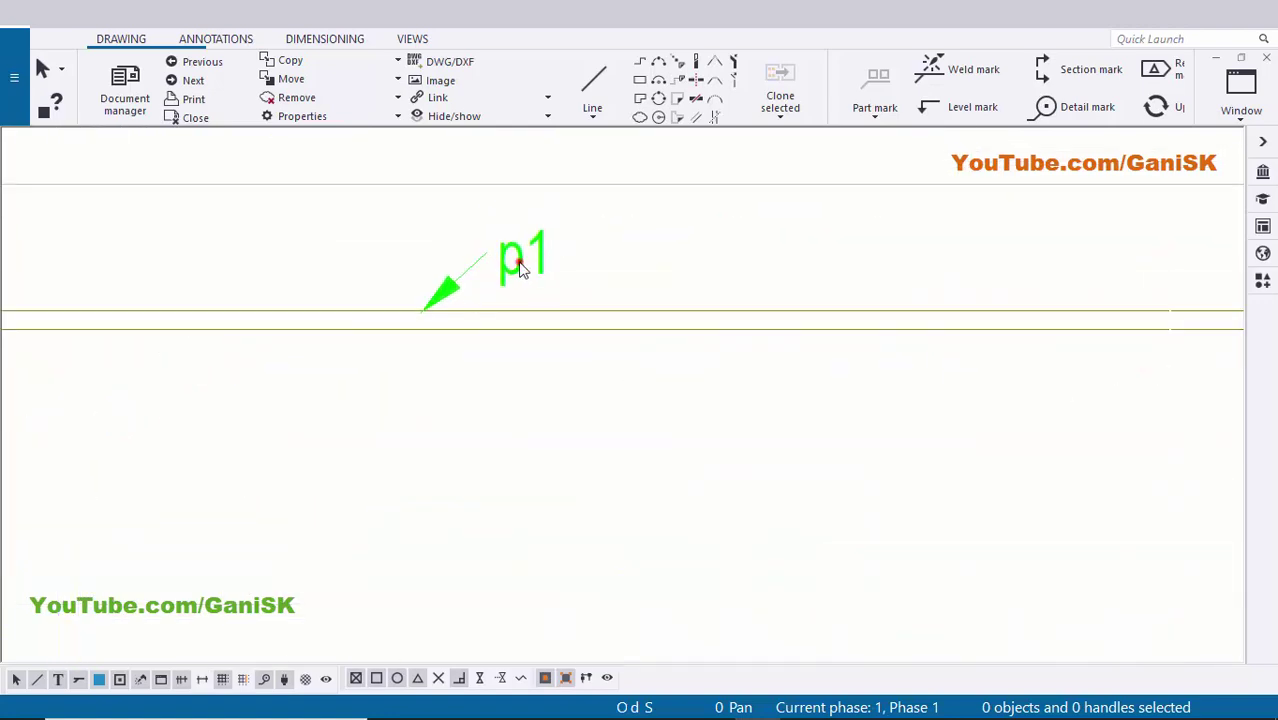
pyautogui.doubleClick(523, 278)
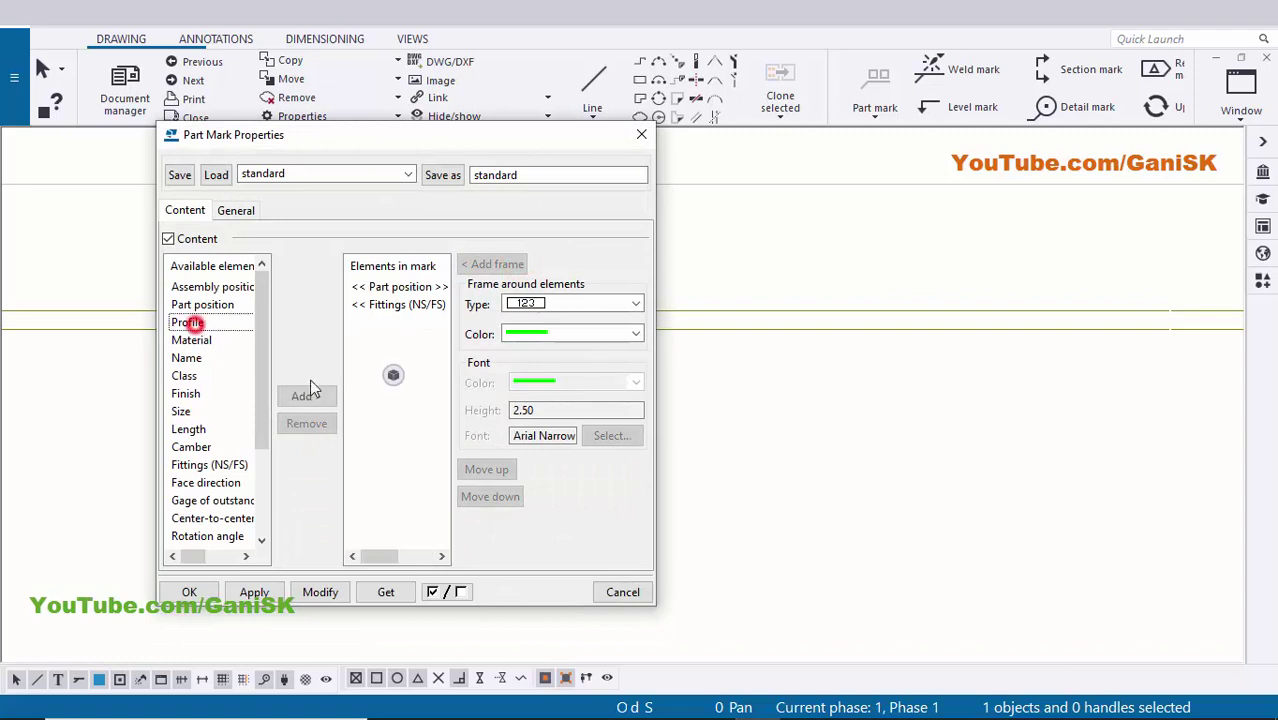
pyautogui.click(320, 592)
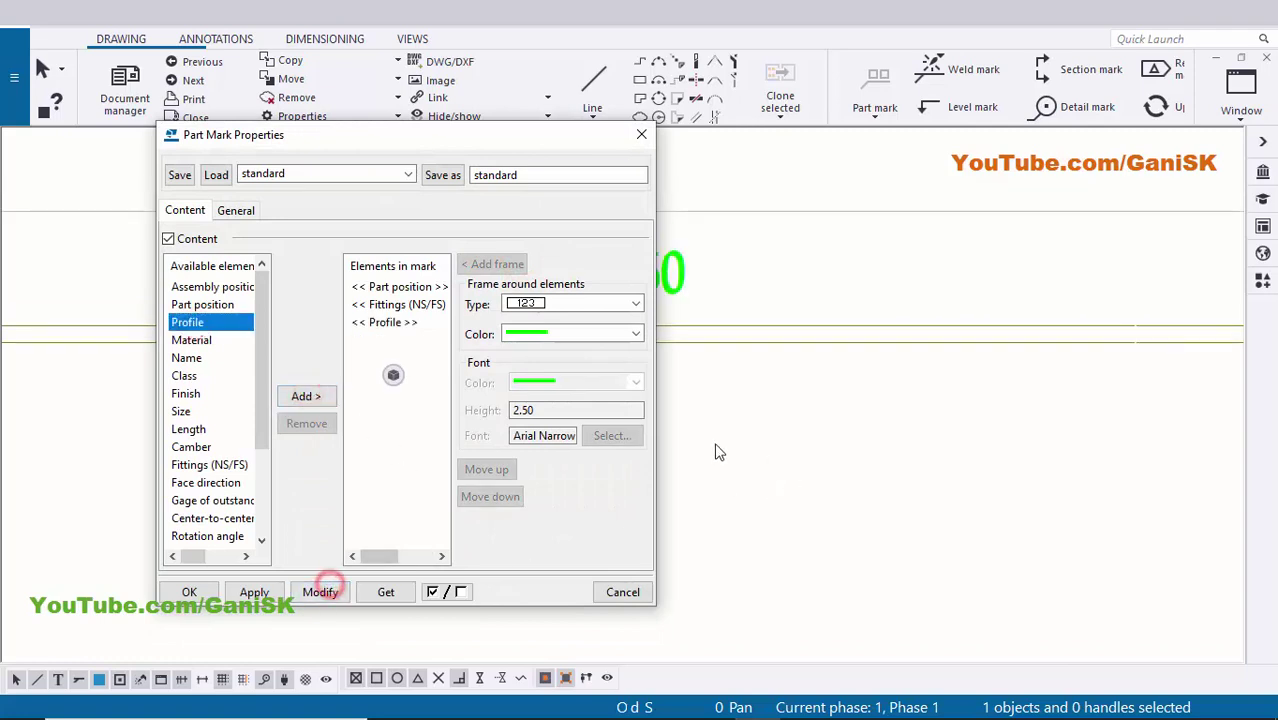
# Reposition the p1 mark above the beam's top flange and remove the Profile element from it.
pyautogui.scroll(4, 865, 422)
pyautogui.moveTo(788, 348); pyautogui.dragTo(928, 336)
pyautogui.scroll(-1, 930, 360)
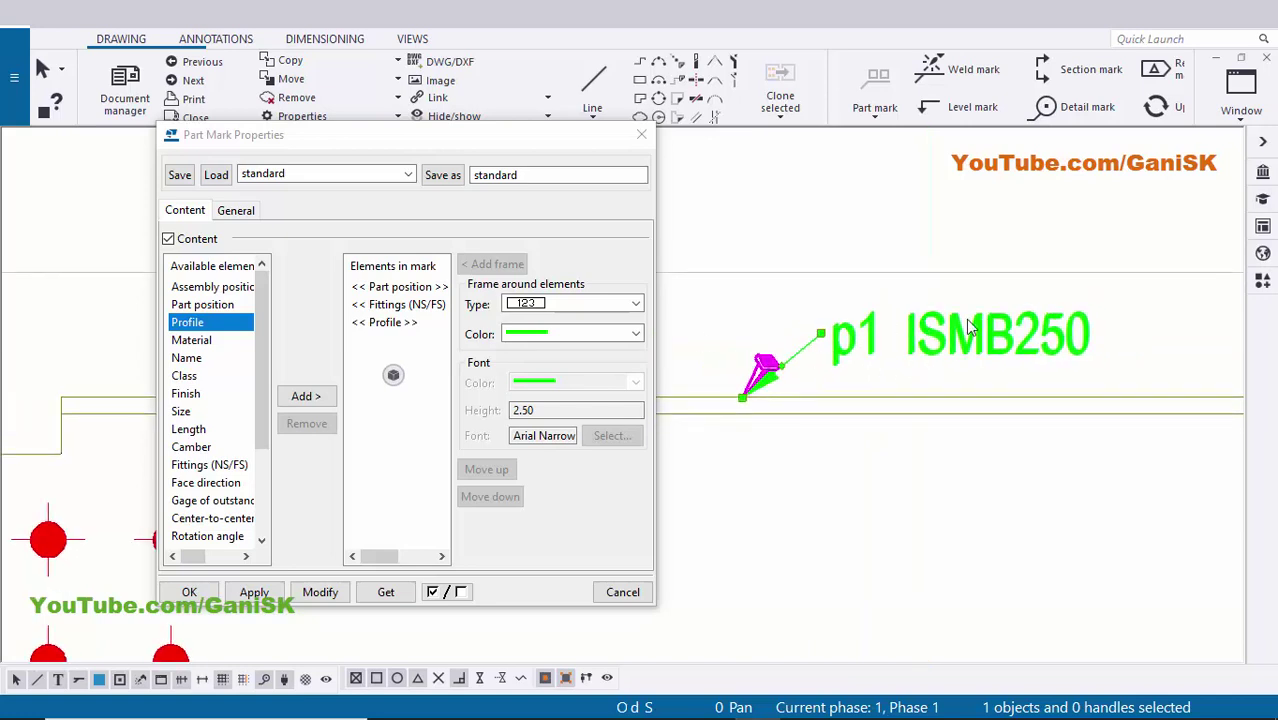
pyautogui.click(385, 323)
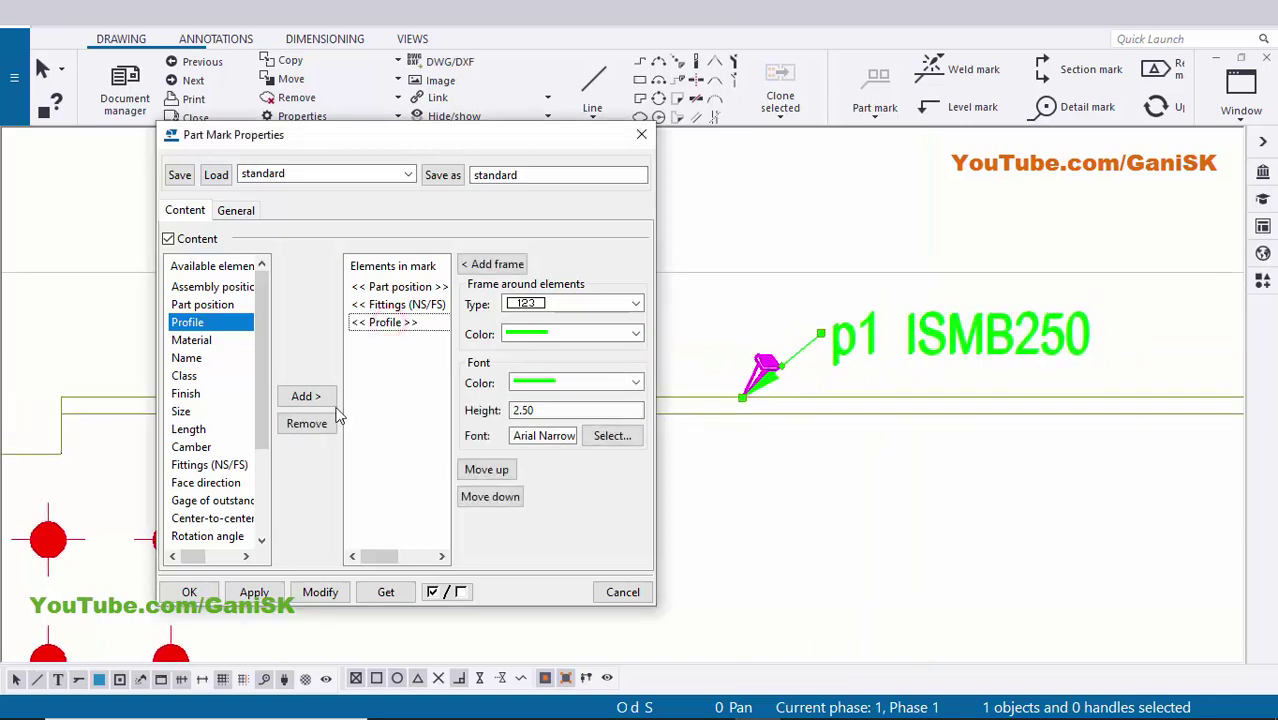
pyautogui.click(314, 423)
pyautogui.click(317, 592)
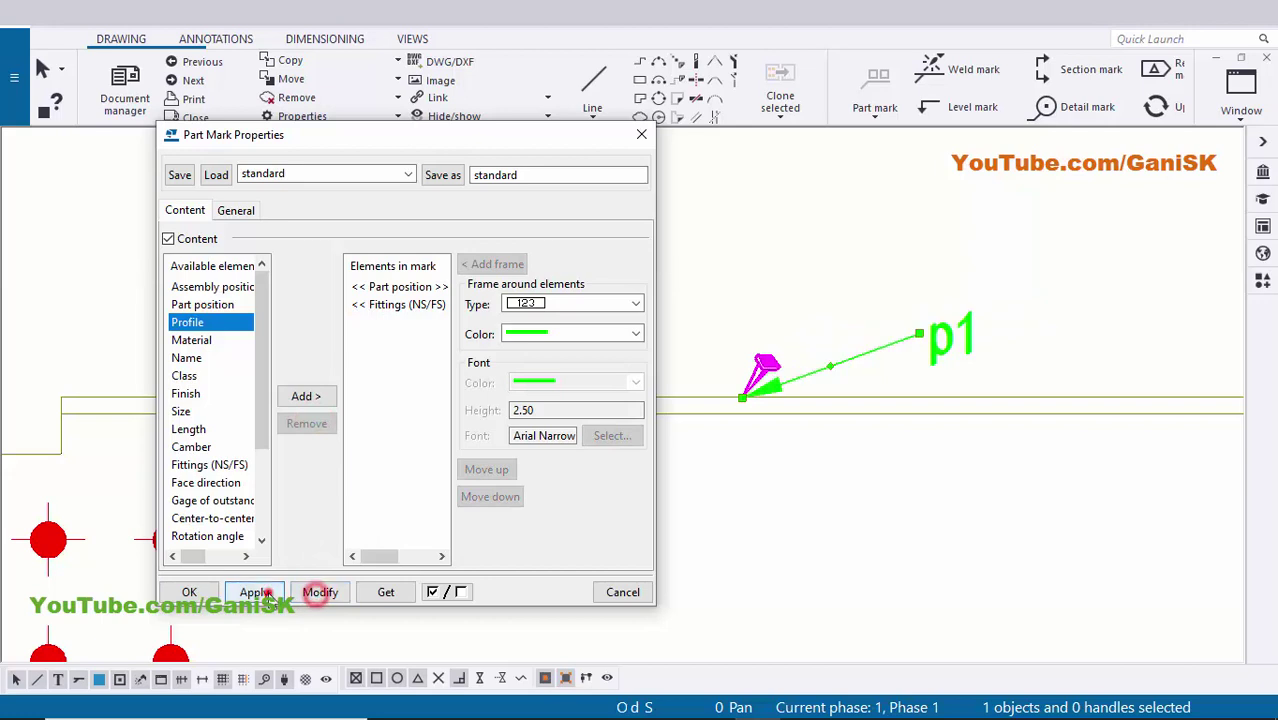
pyautogui.click(196, 592)
# Add a horizontal overall dimension above the single-part view, between the upper corners of the beam's two ends.
pyautogui.scroll(2, 668, 393)
pyautogui.scroll(-6, 694, 414)
pyautogui.scroll(4, 711, 487)
pyautogui.scroll(-1, 913, 351)
pyautogui.click(322, 44)
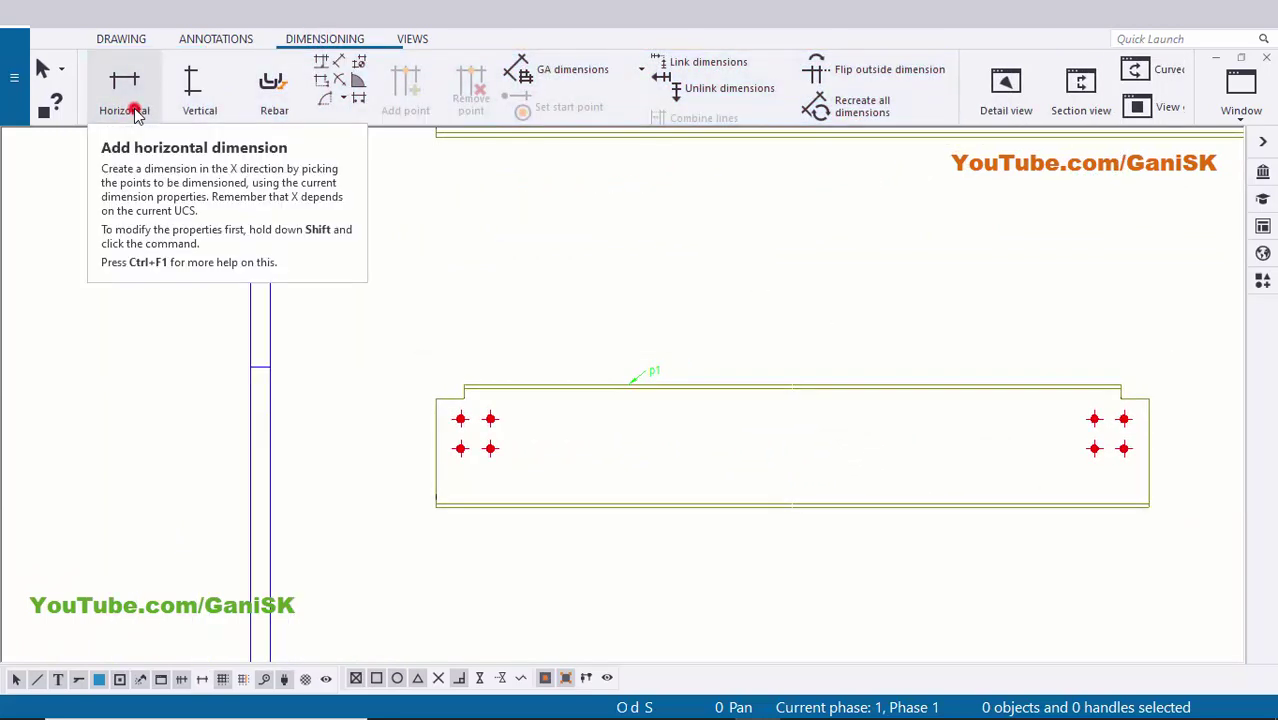
pyautogui.click(130, 108)
pyautogui.scroll(3, 450, 385)
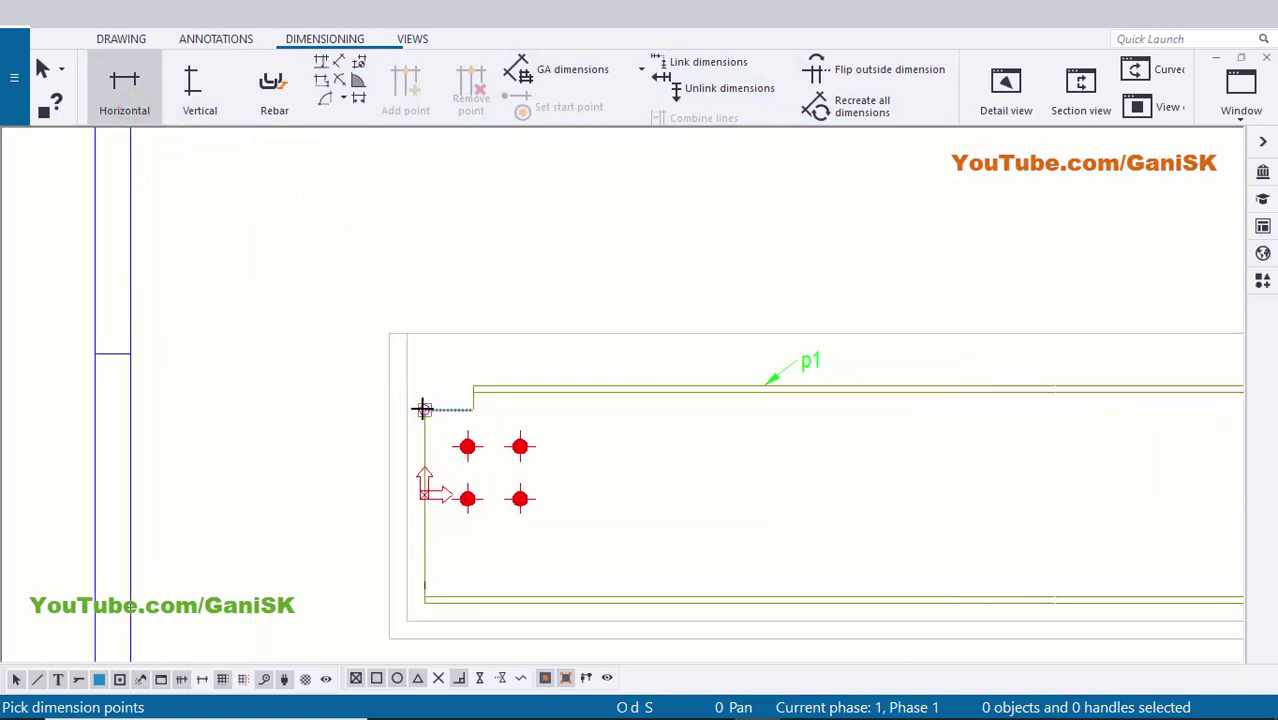
pyautogui.click(423, 408)
pyautogui.scroll(-3, 354, 359)
pyautogui.scroll(4, 727, 377)
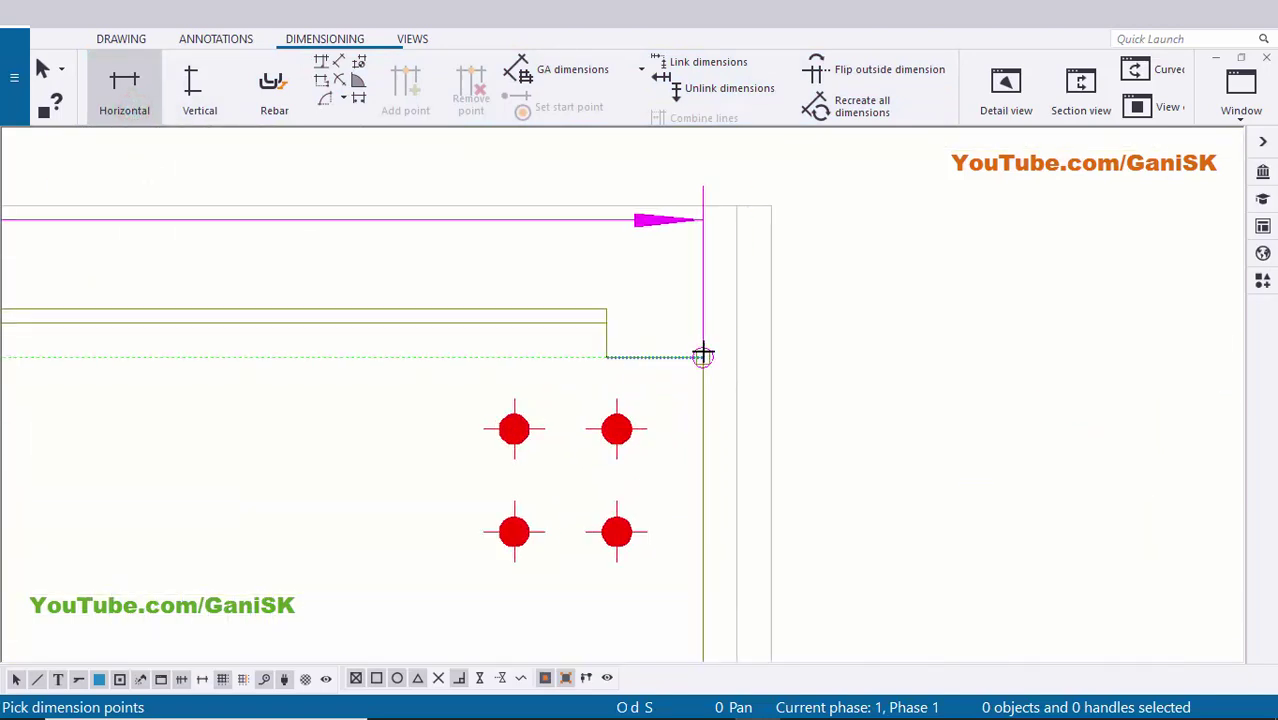
pyautogui.click(703, 358)
pyautogui.scroll(-3, 788, 340)
pyautogui.scroll(2, 576, 323)
pyautogui.middleClick(553, 334)
pyautogui.scroll(-3, 590, 337)
pyautogui.moveTo(645, 354); pyautogui.dragTo(692, 394, button='middle')
pyautogui.rightClick(634, 283)
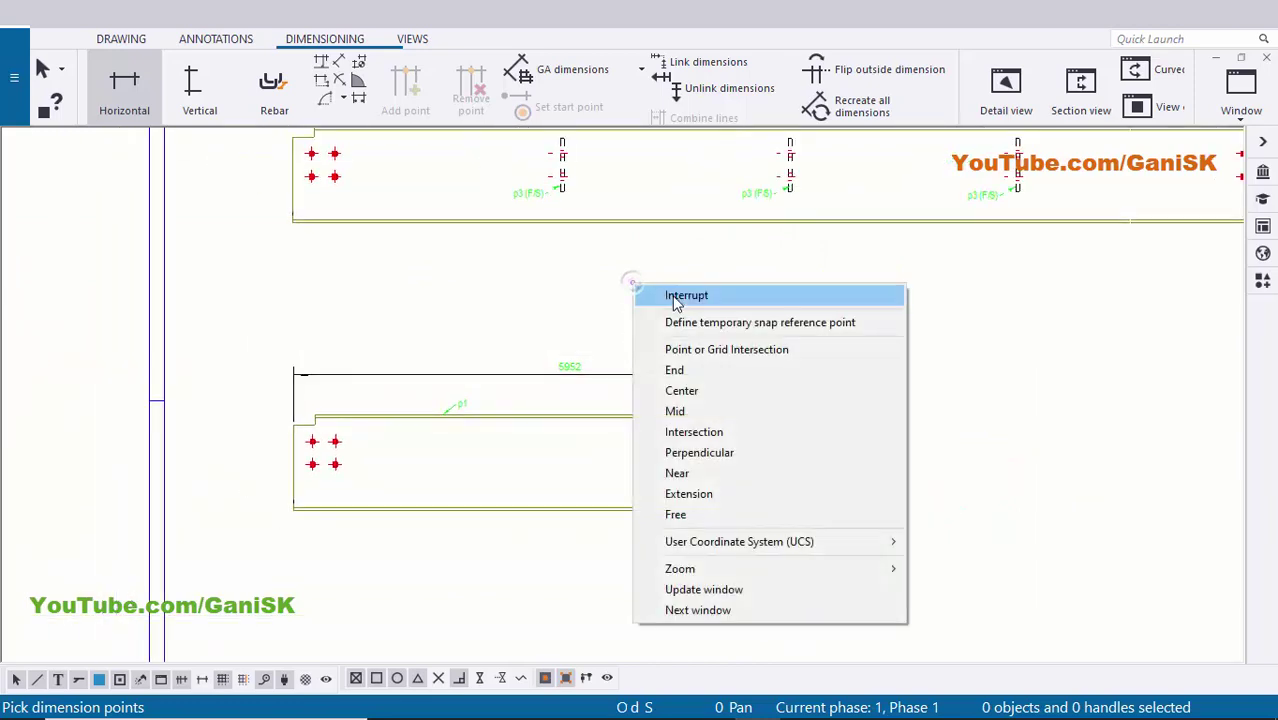
pyautogui.click(676, 300)
# Open the dimension properties of the beam's overall length dimension in the single-part view.
pyautogui.scroll(2, 557, 375)
pyautogui.scroll(6, 322, 397)
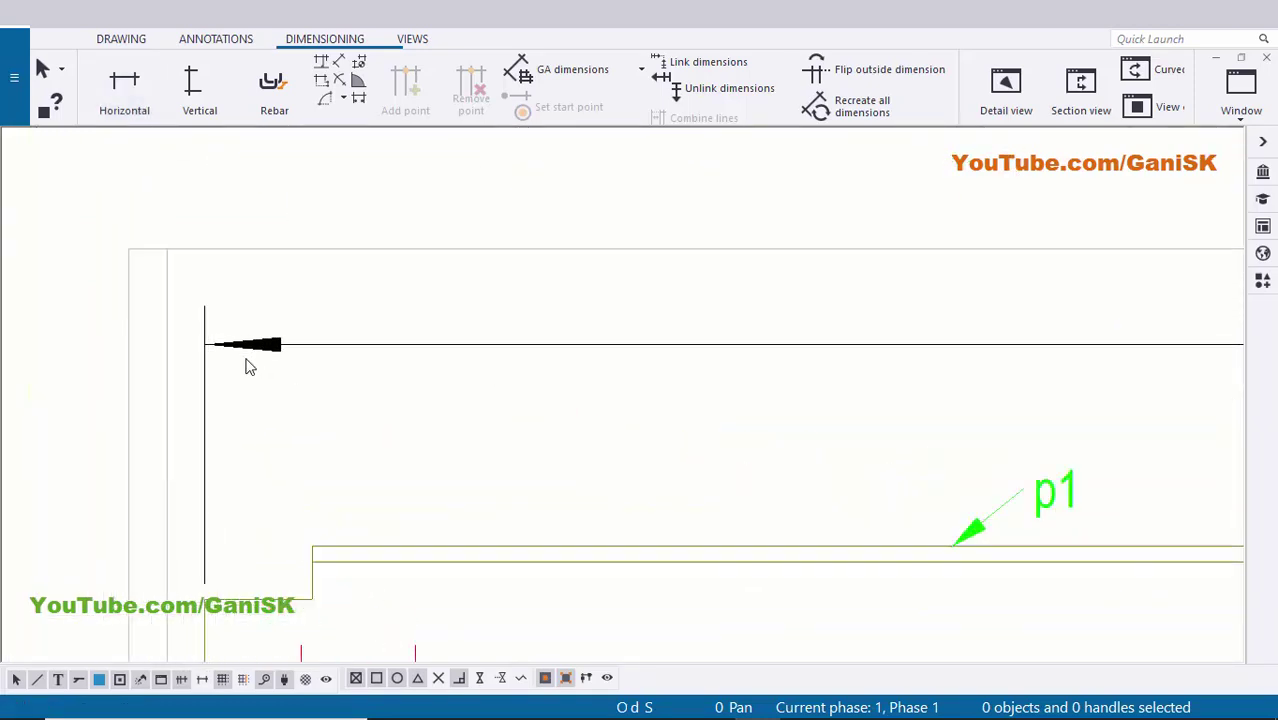
pyautogui.scroll(-3, 258, 354)
pyautogui.scroll(3, 272, 343)
pyautogui.scroll(1, 272, 343)
pyautogui.click(342, 339)
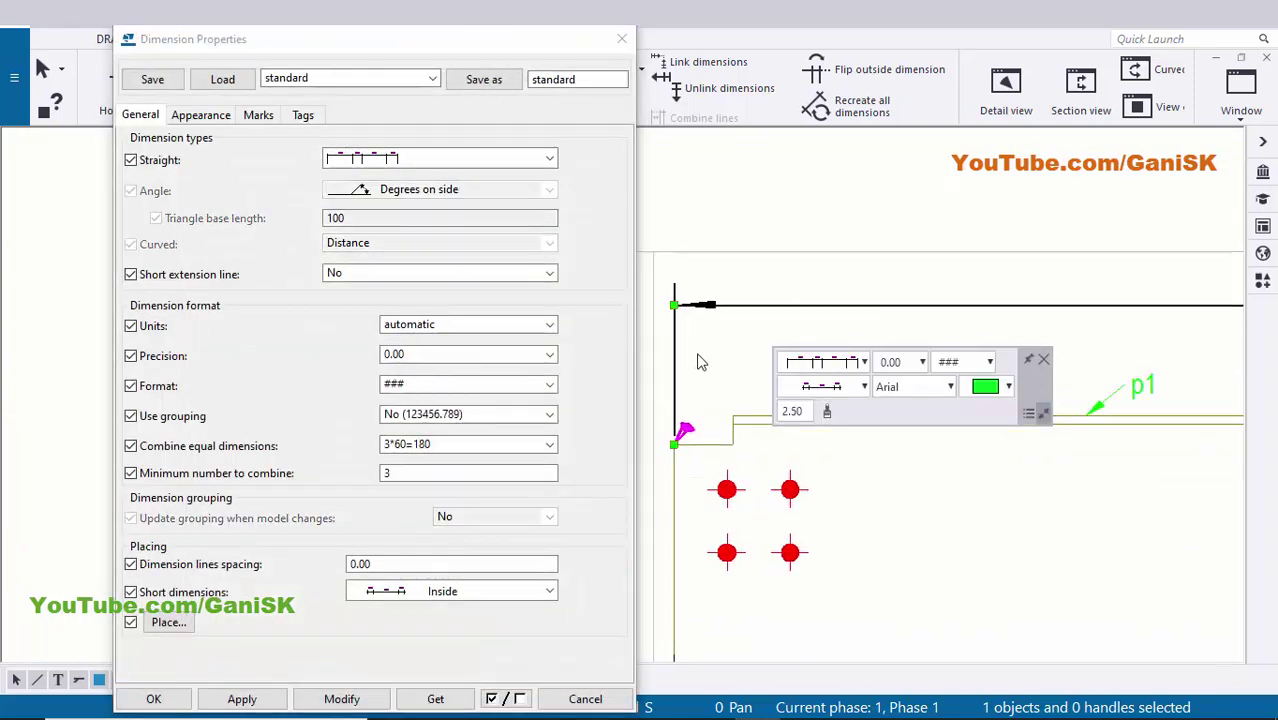
pyautogui.click(1042, 360)
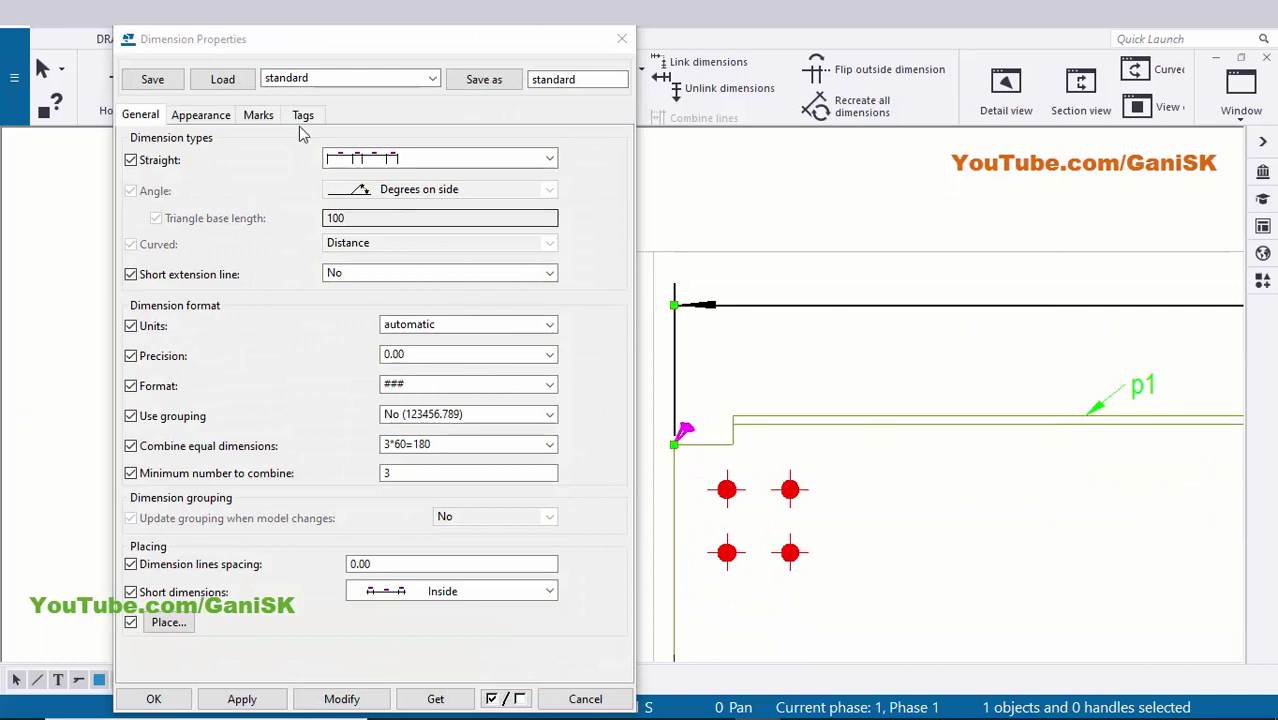
# Change the arrow shape of the selected overall length dimension to the oblique tick with a crossing line.
pyautogui.click(203, 116)
pyautogui.click(268, 375)
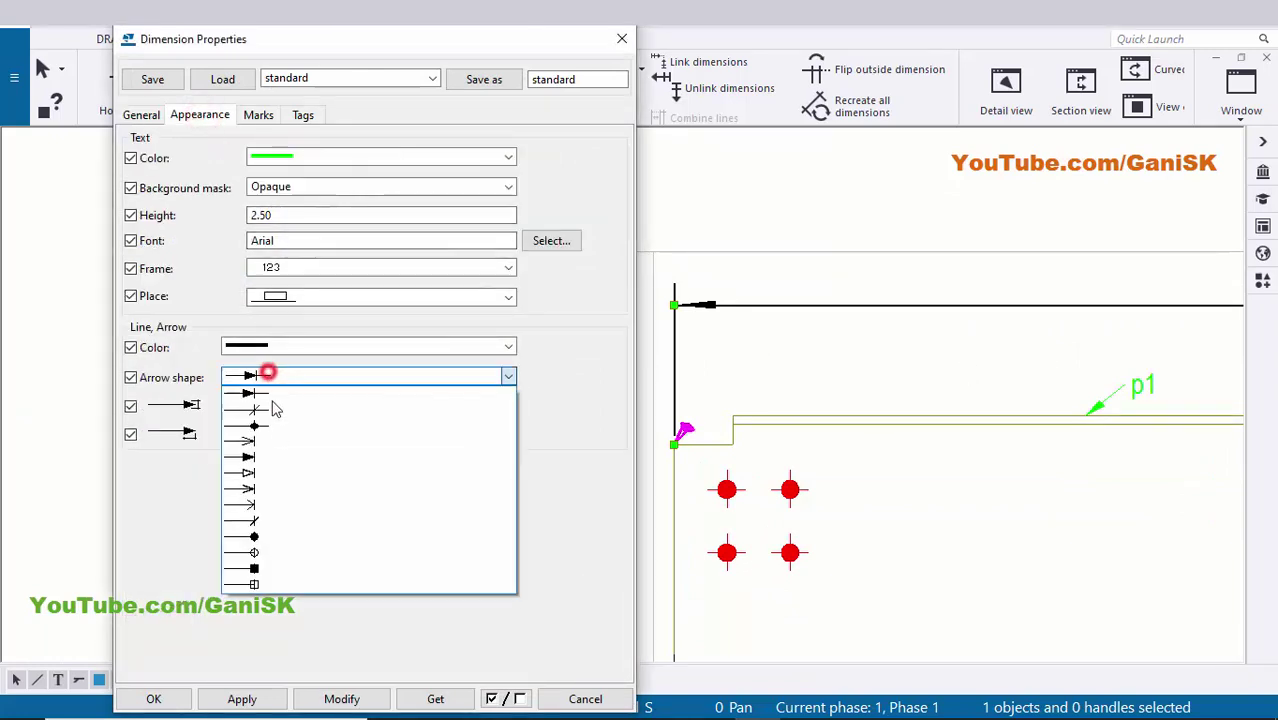
pyautogui.click(268, 412)
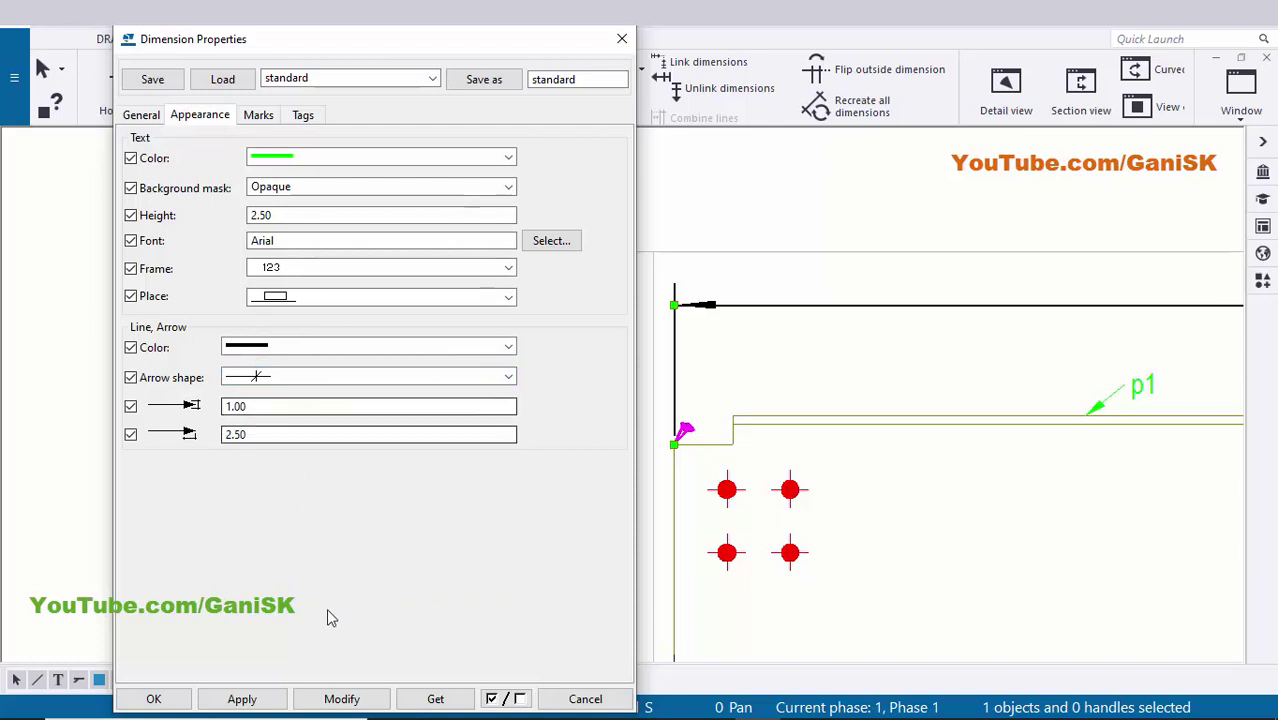
pyautogui.scroll(2, 668, 328)
pyautogui.moveTo(668, 328); pyautogui.dragTo(730, 361, button='middle')
pyautogui.scroll(10, 740, 342)
pyautogui.click(371, 378)
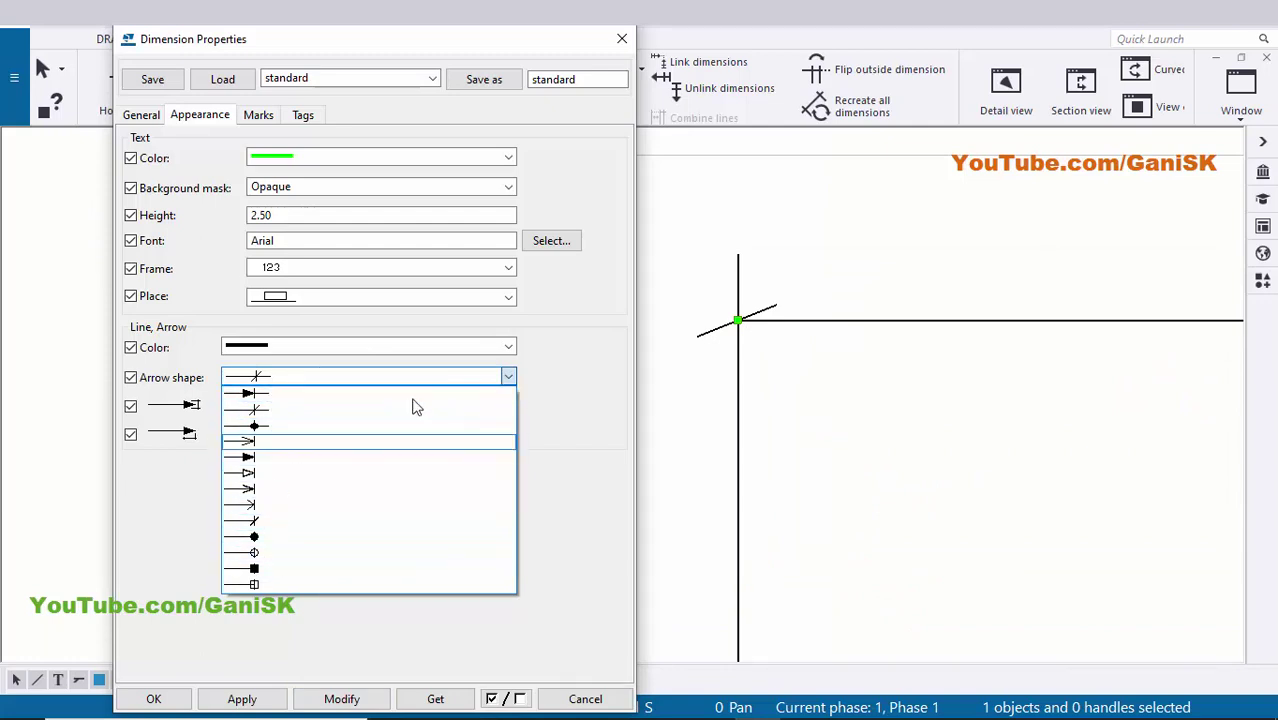
pyautogui.click(490, 376)
# Set the overall length dimension's text height to 2.00, apply it to the dimension and close its properties.
pyautogui.scroll(-5, 759, 437)
pyautogui.moveTo(944, 436)
pyautogui.mouseDown(button='middle')
pyautogui.moveTo(693, 419)
pyautogui.moveTo(560, 390)
pyautogui.mouseUp(button='middle')
pyautogui.scroll(4, 840, 360)
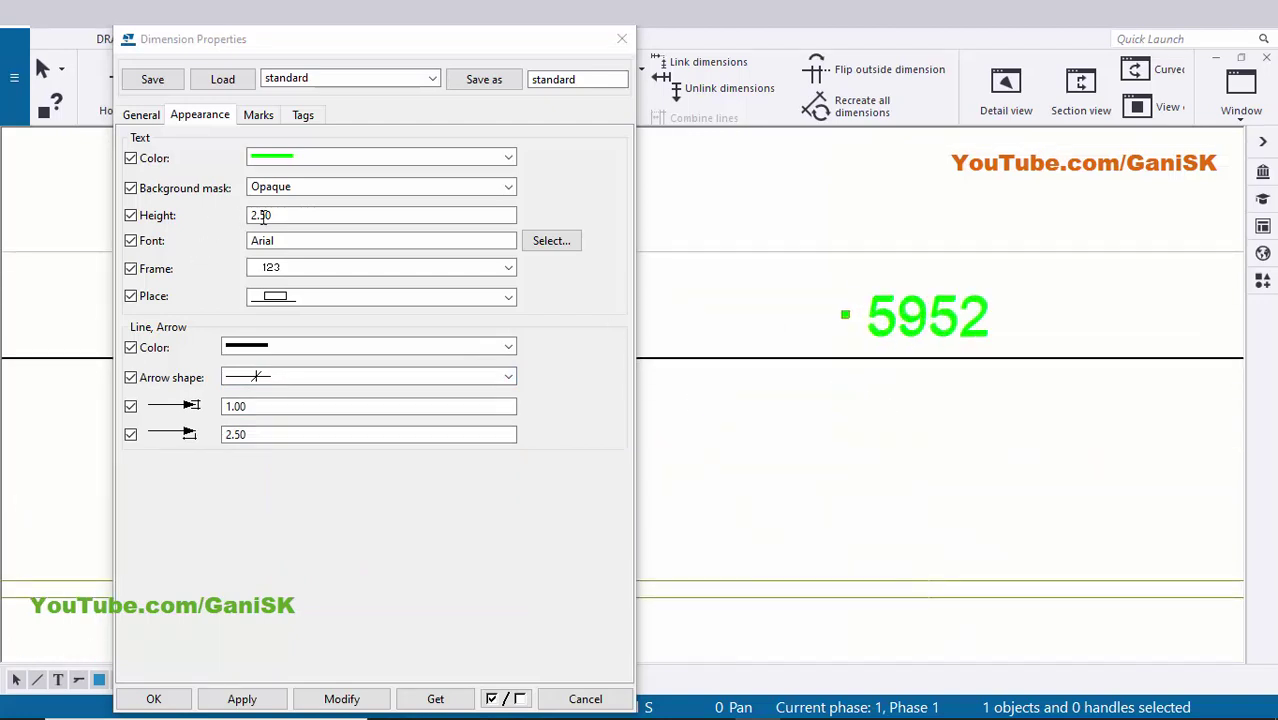
pyautogui.moveTo(304, 214); pyautogui.dragTo(189, 215)
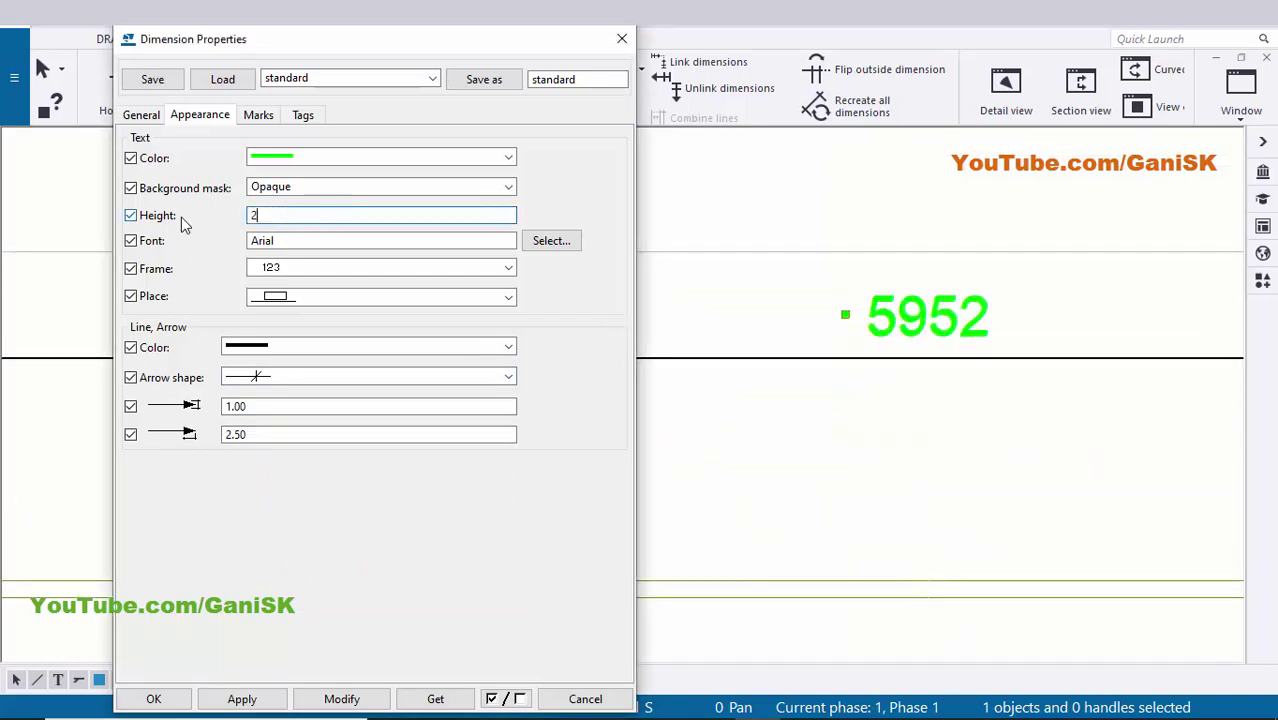
pyautogui.click(341, 699)
pyautogui.scroll(-2, 861, 485)
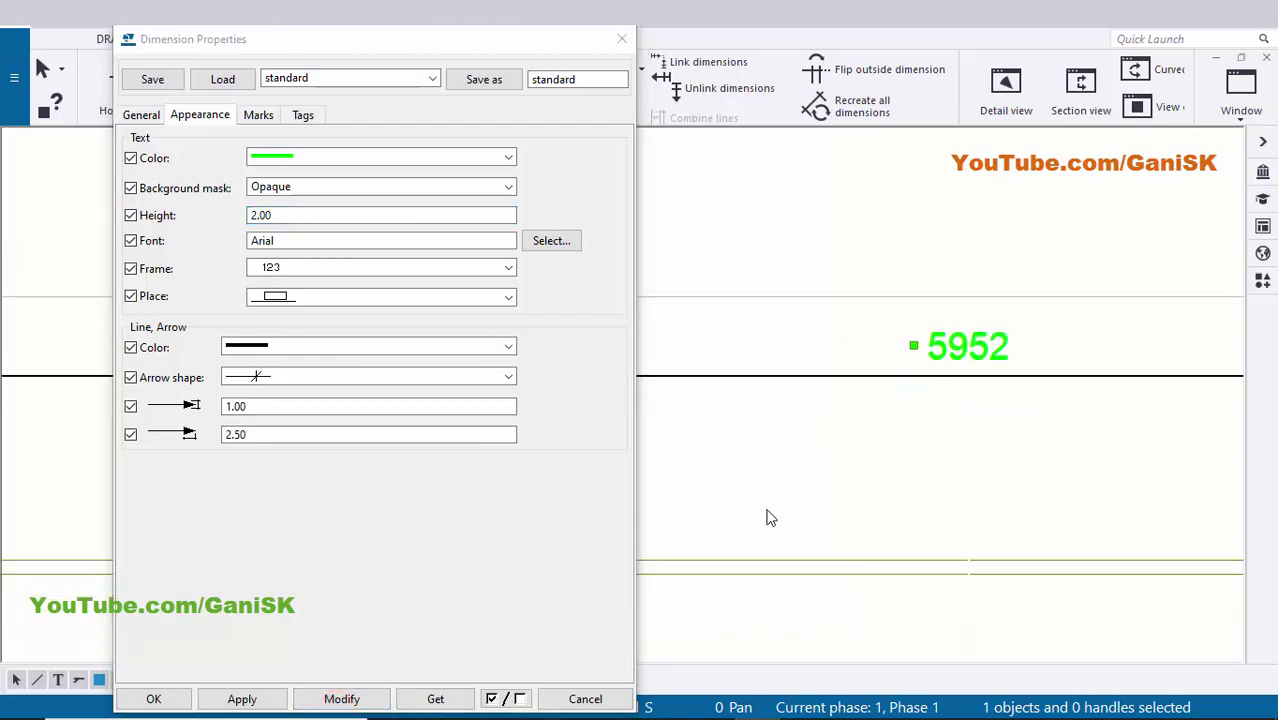
pyautogui.click(337, 700)
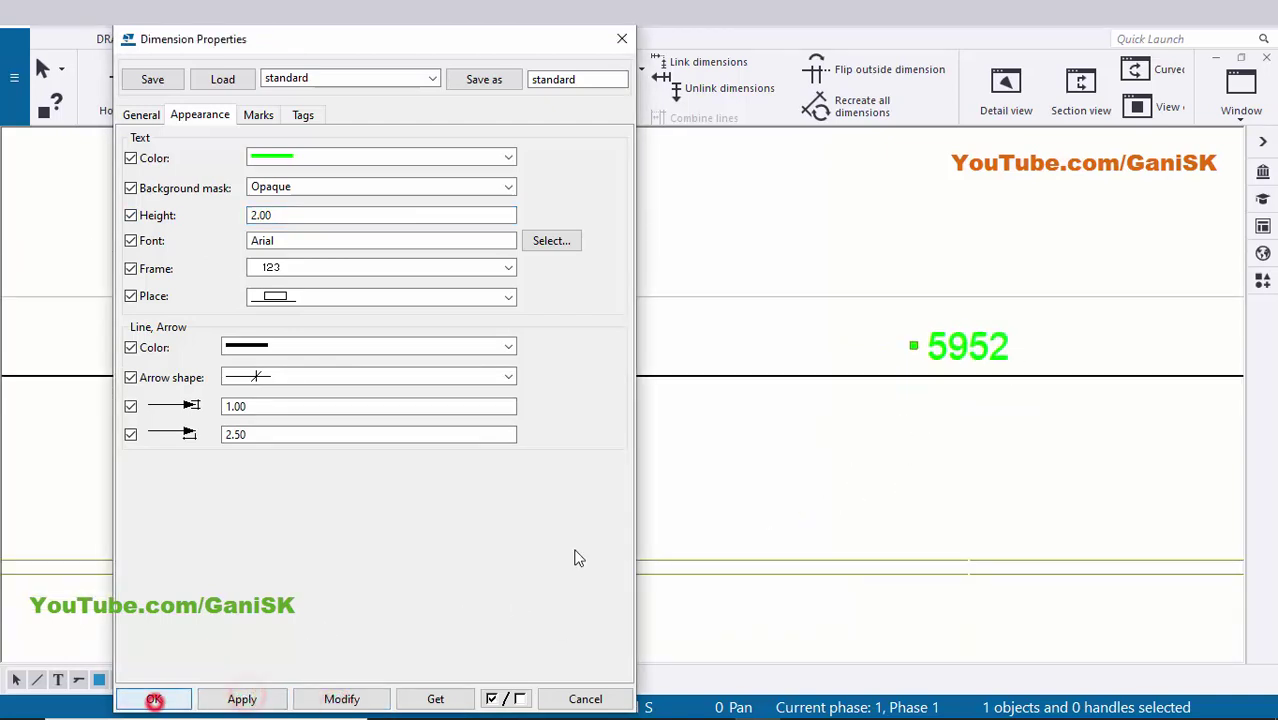
pyautogui.click(636, 462)
# Move the overall length dimension line slightly along its vertical direction so it sits neatly above the beam.
pyautogui.scroll(-12, 650, 492)
pyautogui.moveTo(793, 513); pyautogui.dragTo(728, 507, button='middle')
pyautogui.scroll(3, 728, 500)
pyautogui.click(665, 447)
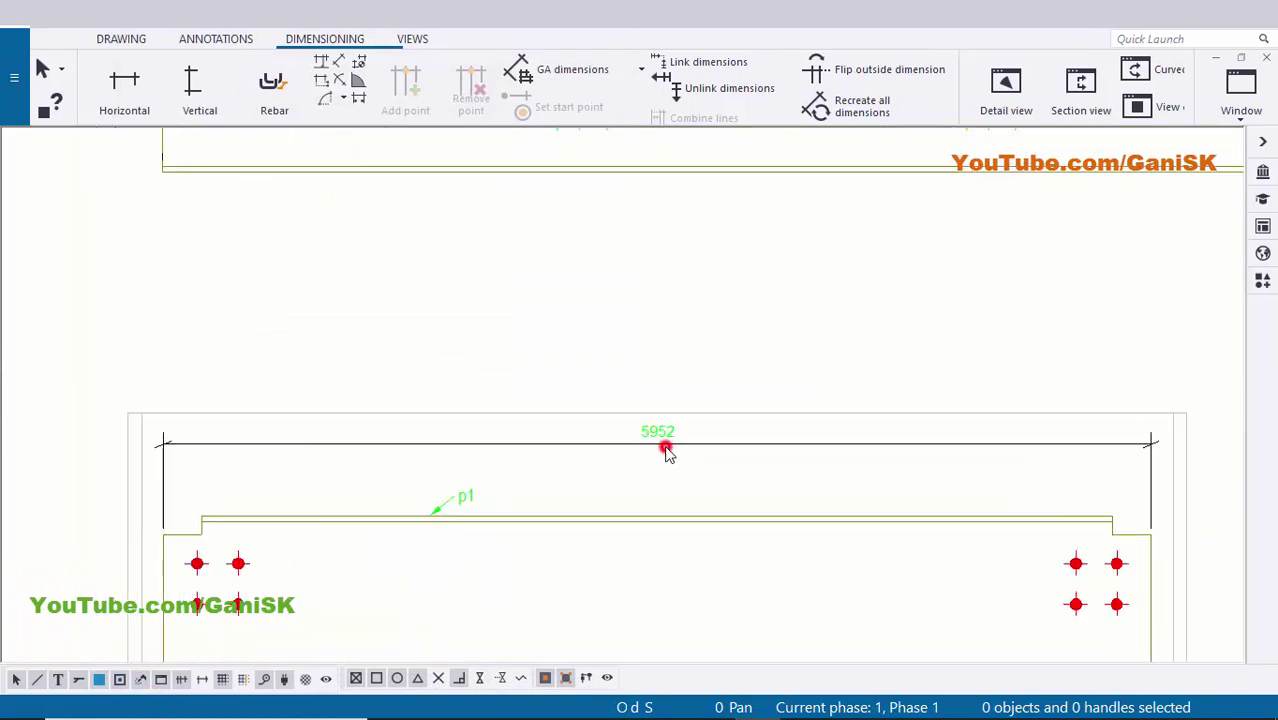
pyautogui.click(665, 447)
pyautogui.moveTo(680, 447)
pyautogui.mouseDown()
pyautogui.moveTo(682, 391)
pyautogui.moveTo(679, 471)
pyautogui.moveTo(650, 487)
pyautogui.moveTo(633, 451)
pyautogui.moveTo(639, 474)
pyautogui.moveTo(622, 457)
pyautogui.mouseUp()
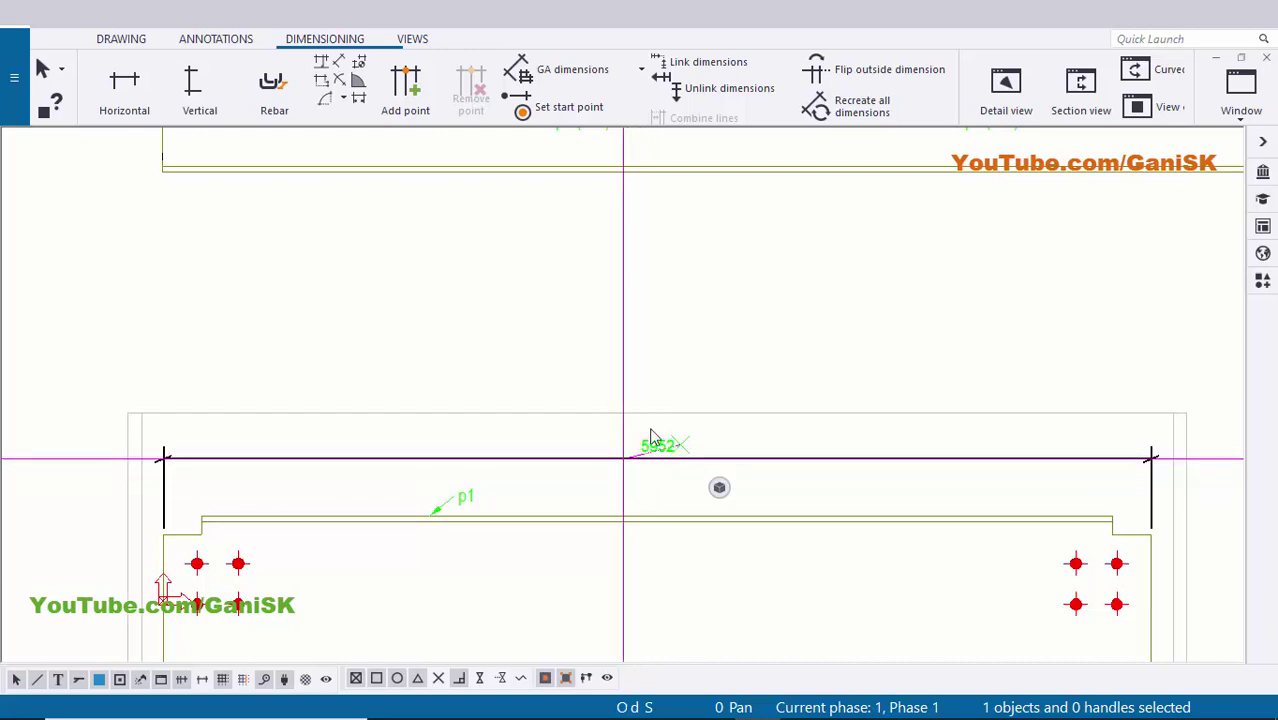
pyautogui.click(687, 371)
pyautogui.scroll(2, 679, 531)
pyautogui.scroll(-3, 733, 554)
pyautogui.moveTo(568, 508); pyautogui.dragTo(571, 492, button='middle')
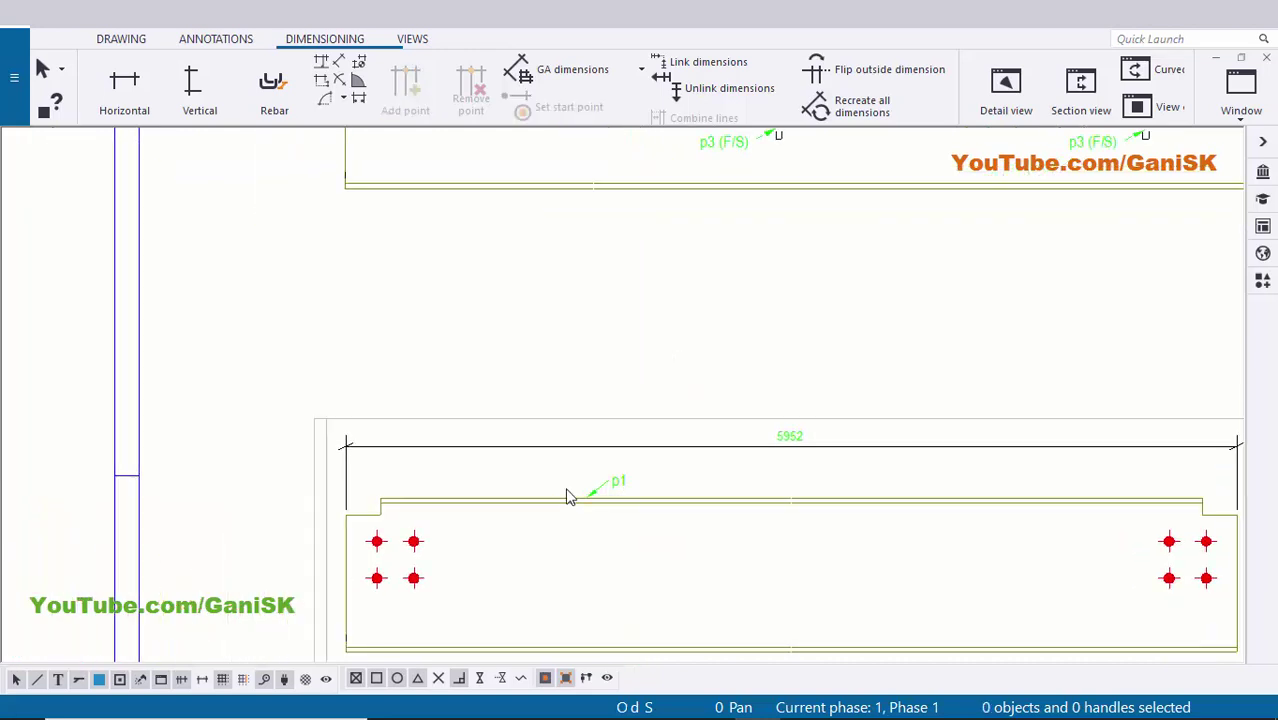
# Add a horizontal dimension for the length of the notch at the beam's upper-left end, placed above the notch.
pyautogui.moveTo(375, 521); pyautogui.dragTo(297, 469, button='middle')
pyautogui.scroll(1, 295, 467)
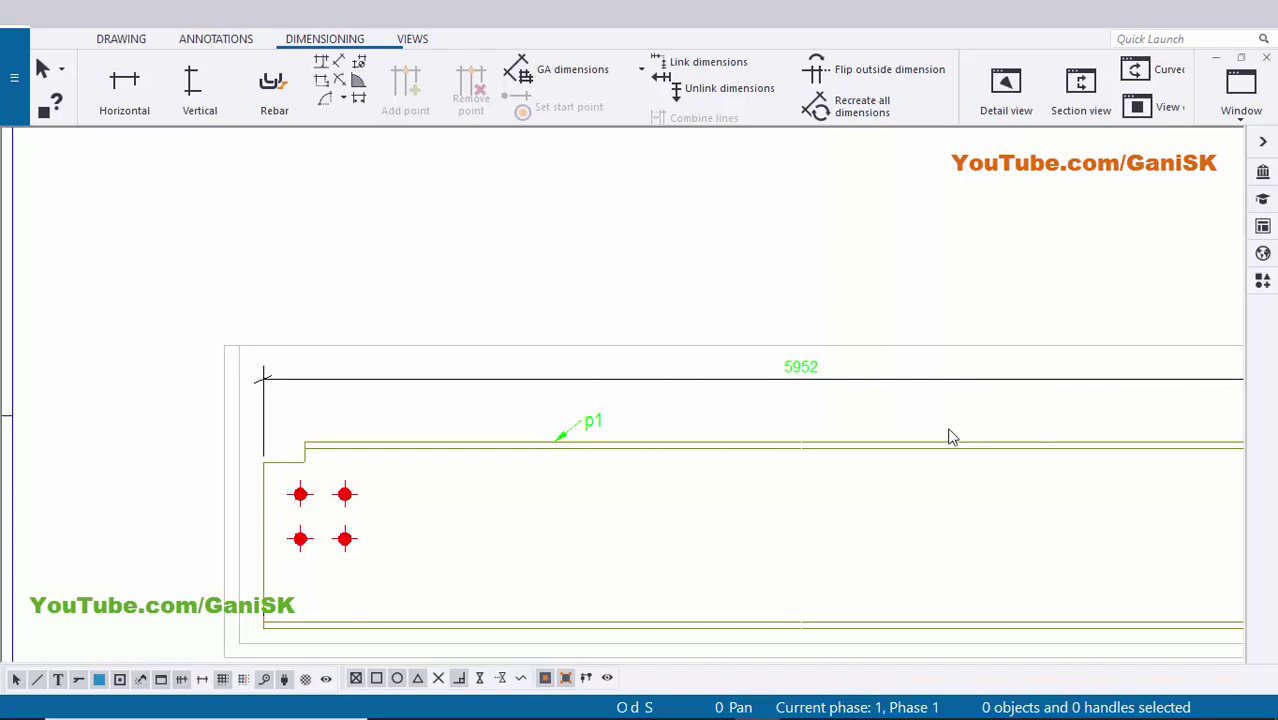
pyautogui.scroll(3, 548, 522)
pyautogui.scroll(3, 428, 463)
pyautogui.scroll(-2, 480, 460)
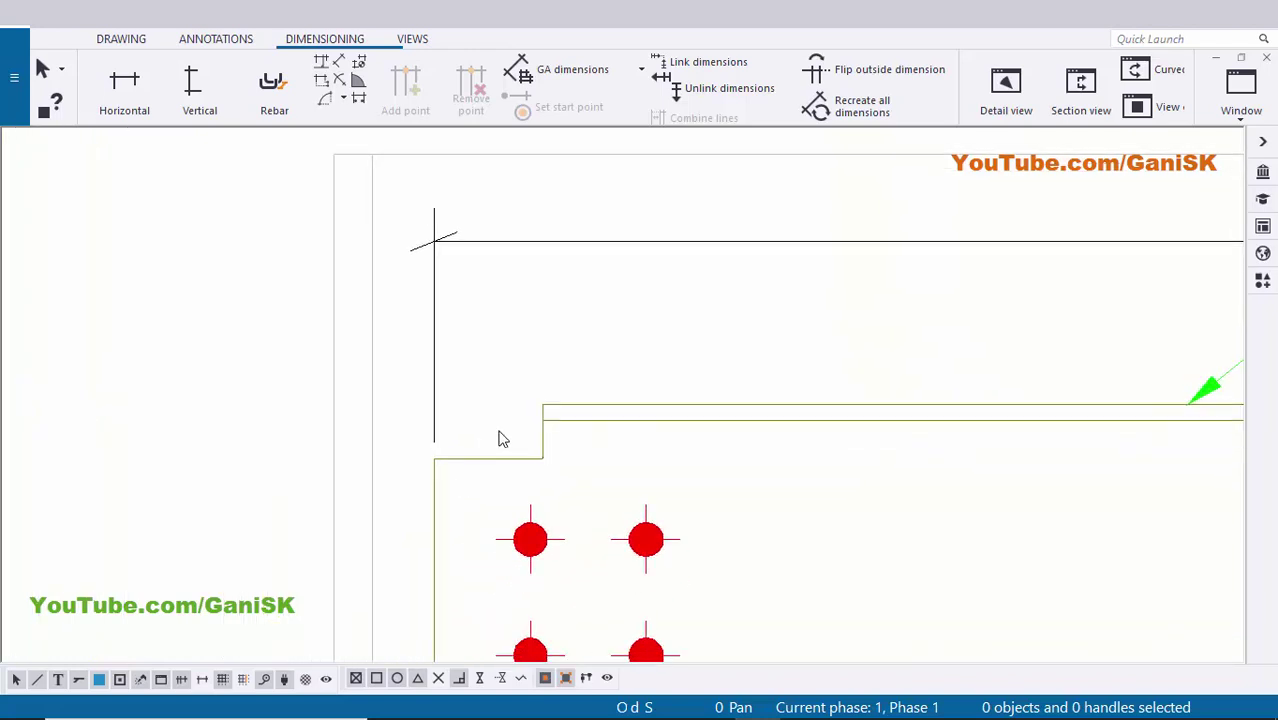
pyautogui.click(305, 37)
pyautogui.click(124, 88)
pyautogui.scroll(3, 405, 467)
pyautogui.click(389, 470)
pyautogui.click(599, 365)
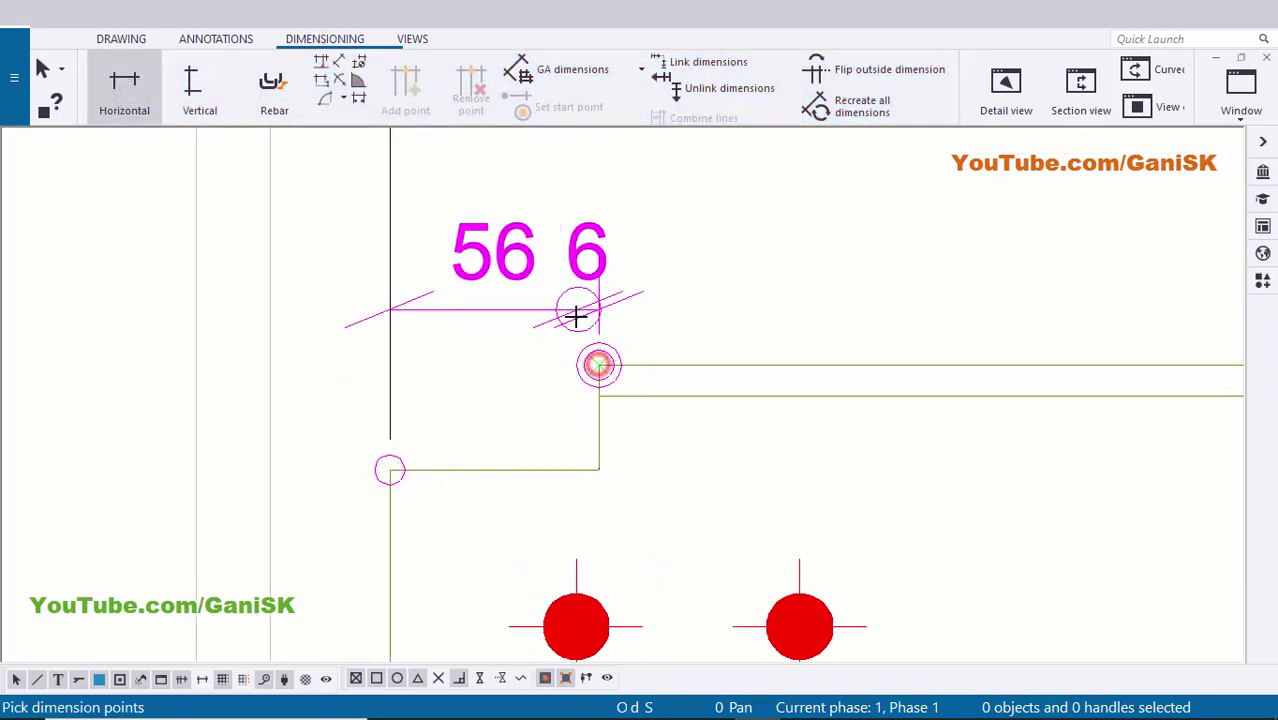
pyautogui.moveTo(578, 309); pyautogui.dragTo(565, 384, button='middle')
pyautogui.middleClick(520, 331)
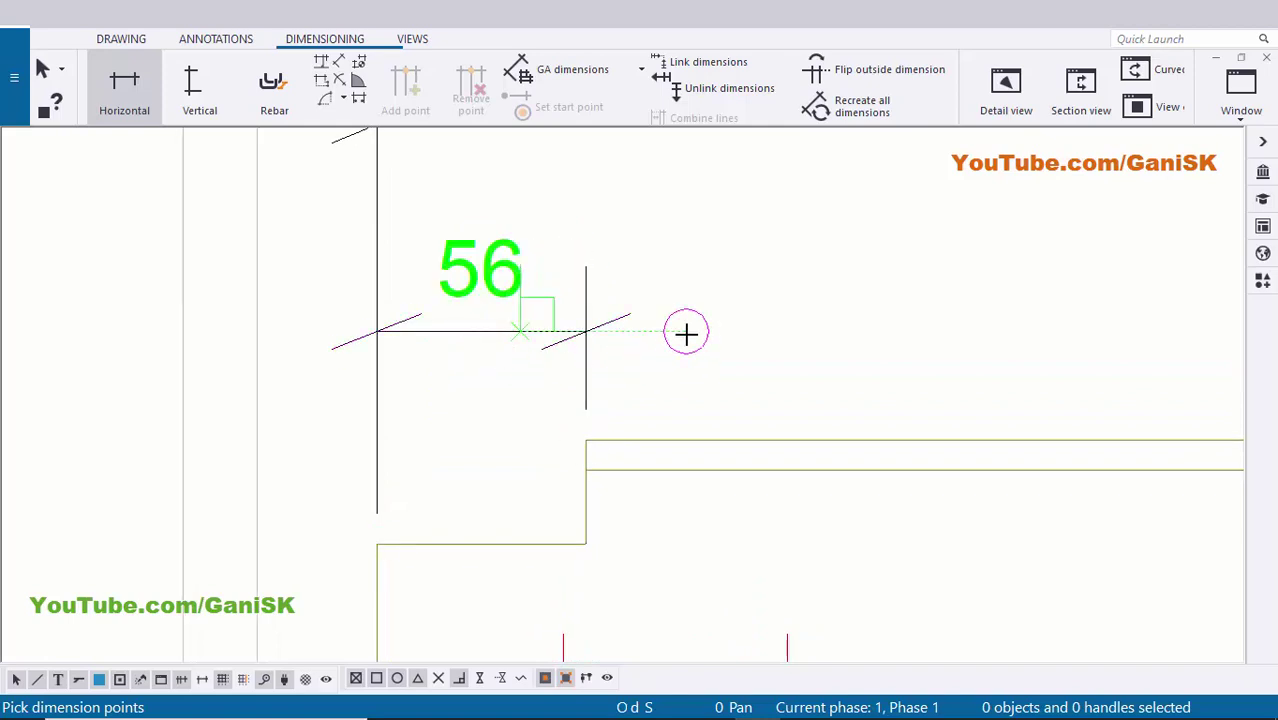
pyautogui.rightClick(678, 232)
pyautogui.click(705, 243)
# Move the left notch's horizontal dimension line slightly closer to the beam's top edge.
pyautogui.scroll(1, 428, 356)
pyautogui.click(471, 308)
pyautogui.moveTo(492, 269); pyautogui.dragTo(493, 302)
pyautogui.click(827, 290)
# Add a vertical dimension for the depth of the upper-left notch, placed outside the beam's left end.
pyautogui.moveTo(616, 482)
pyautogui.mouseDown(button='middle')
pyautogui.moveTo(618, 414)
pyautogui.moveTo(633, 390)
pyautogui.mouseUp(button='middle')
pyautogui.scroll(-3, 596, 422)
pyautogui.scroll(3, 593, 423)
pyautogui.scroll(-2, 593, 423)
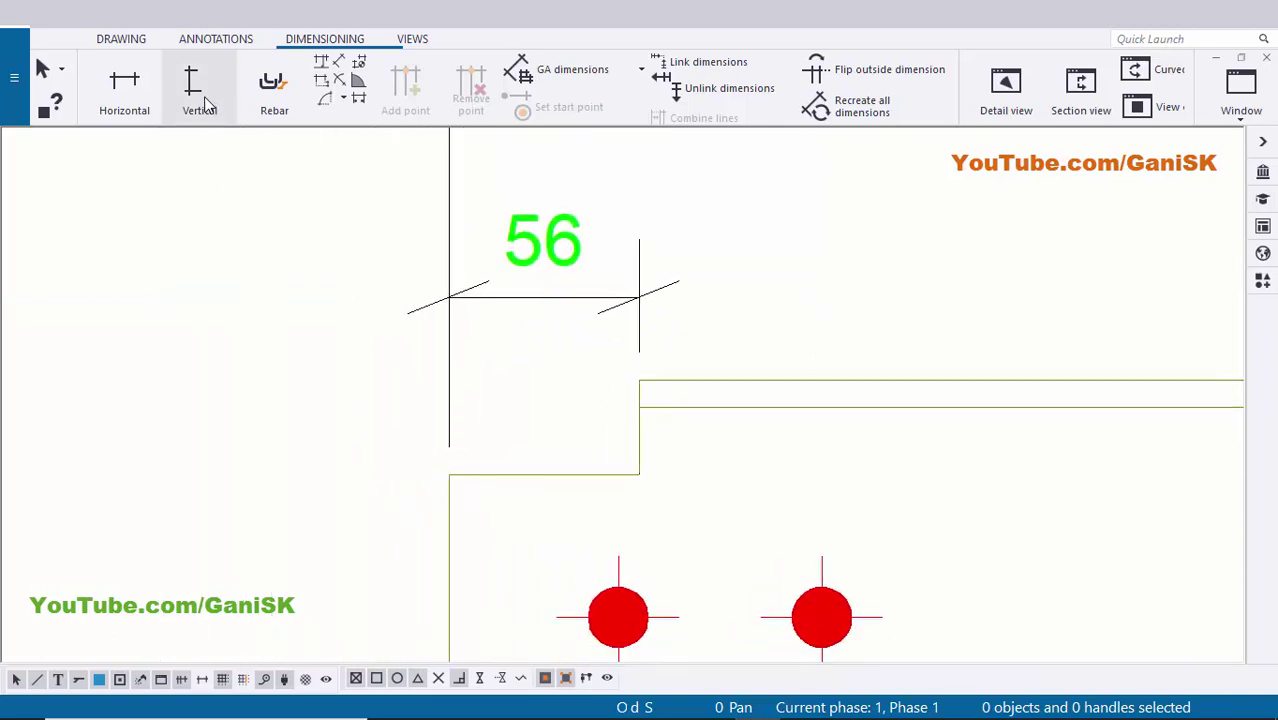
pyautogui.click(201, 97)
pyautogui.scroll(1, 667, 354)
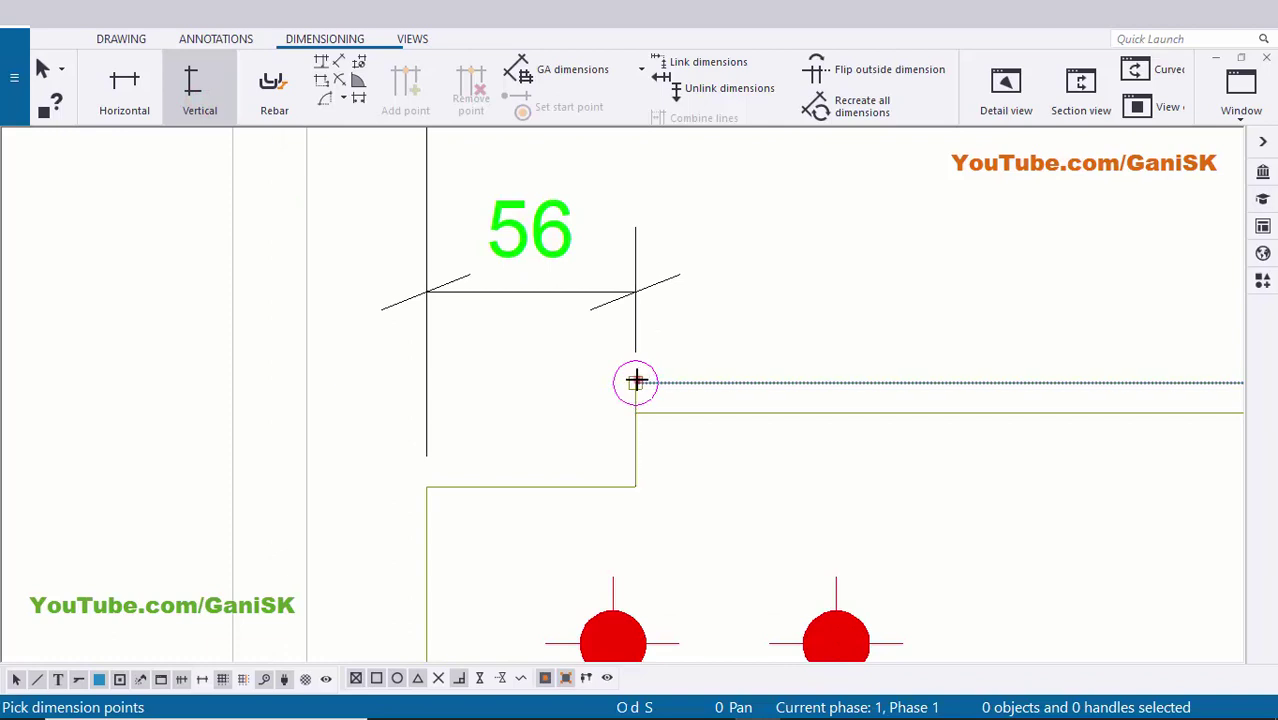
pyautogui.click(636, 381)
pyautogui.scroll(1, 456, 442)
pyautogui.scroll(1, 440, 470)
pyautogui.click(426, 487)
pyautogui.scroll(-1, 433, 475)
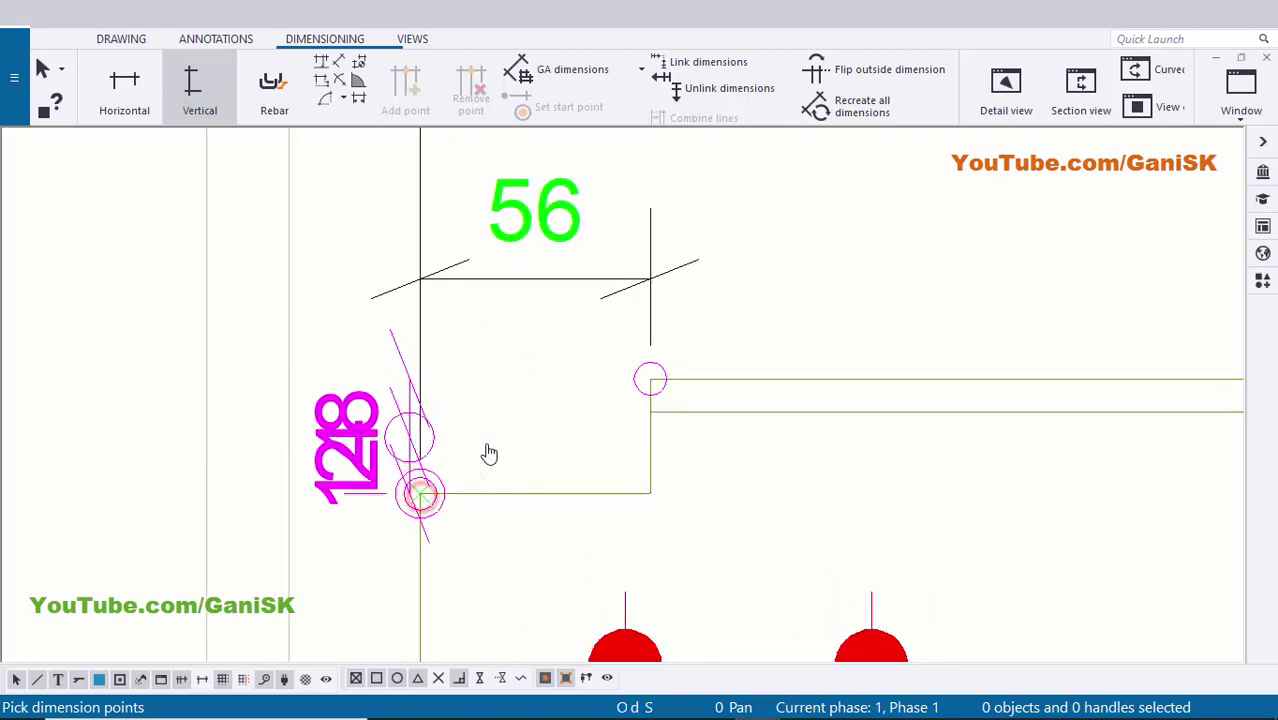
pyautogui.click(410, 440)
pyautogui.scroll(-1, 438, 430)
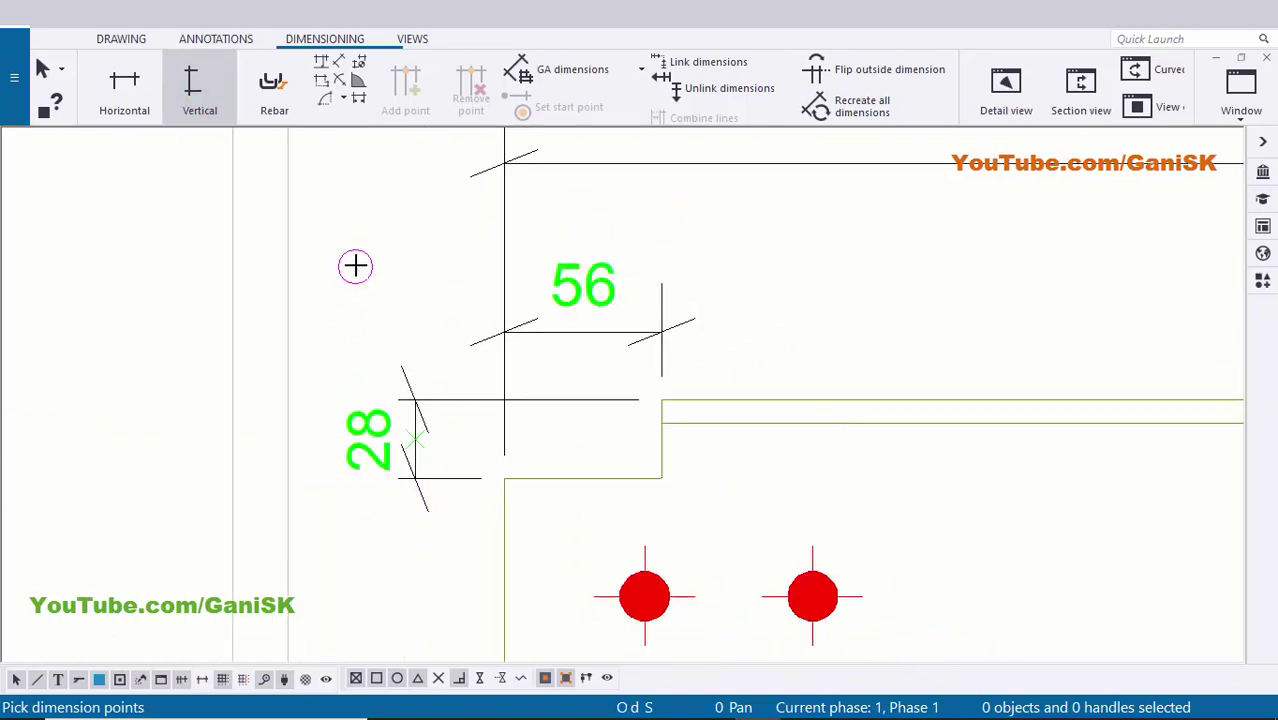
# Adjust the placement of the left notch's vertical and horizontal dimensions.
pyautogui.scroll(1, 376, 451)
pyautogui.click(372, 449)
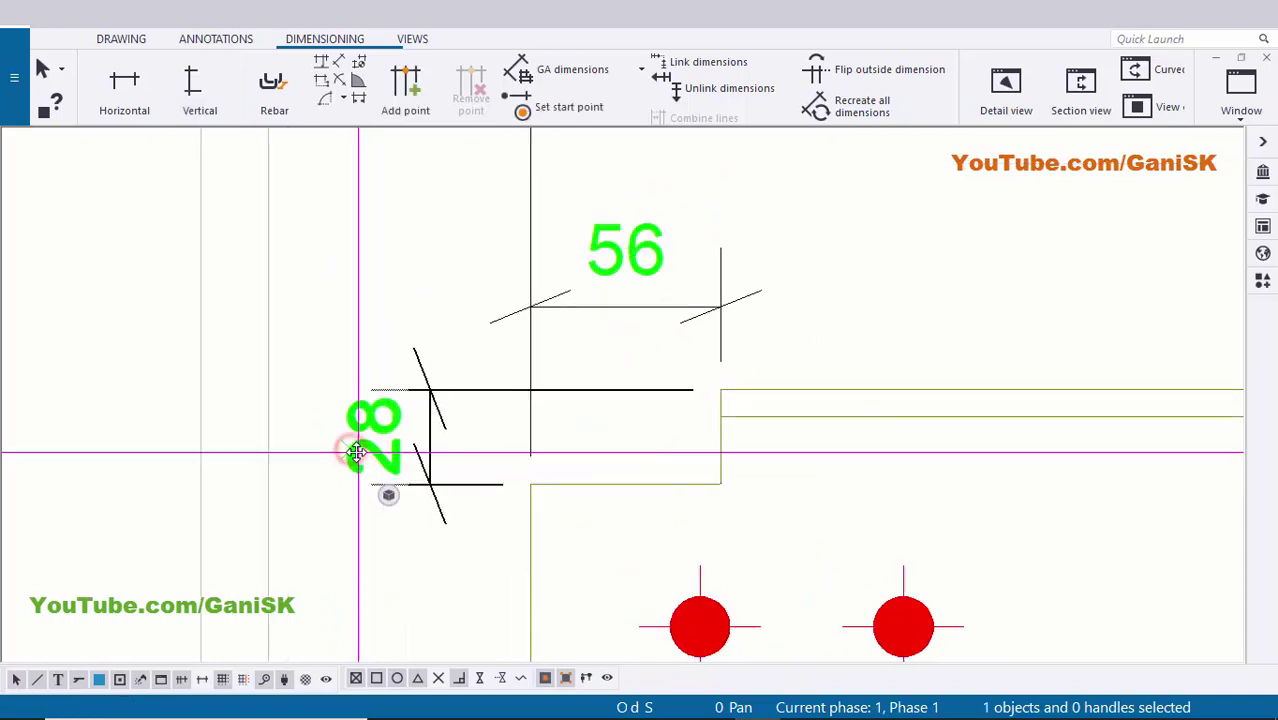
pyautogui.click(422, 268)
pyautogui.moveTo(582, 285); pyautogui.dragTo(501, 310, button='middle')
pyautogui.click(566, 279)
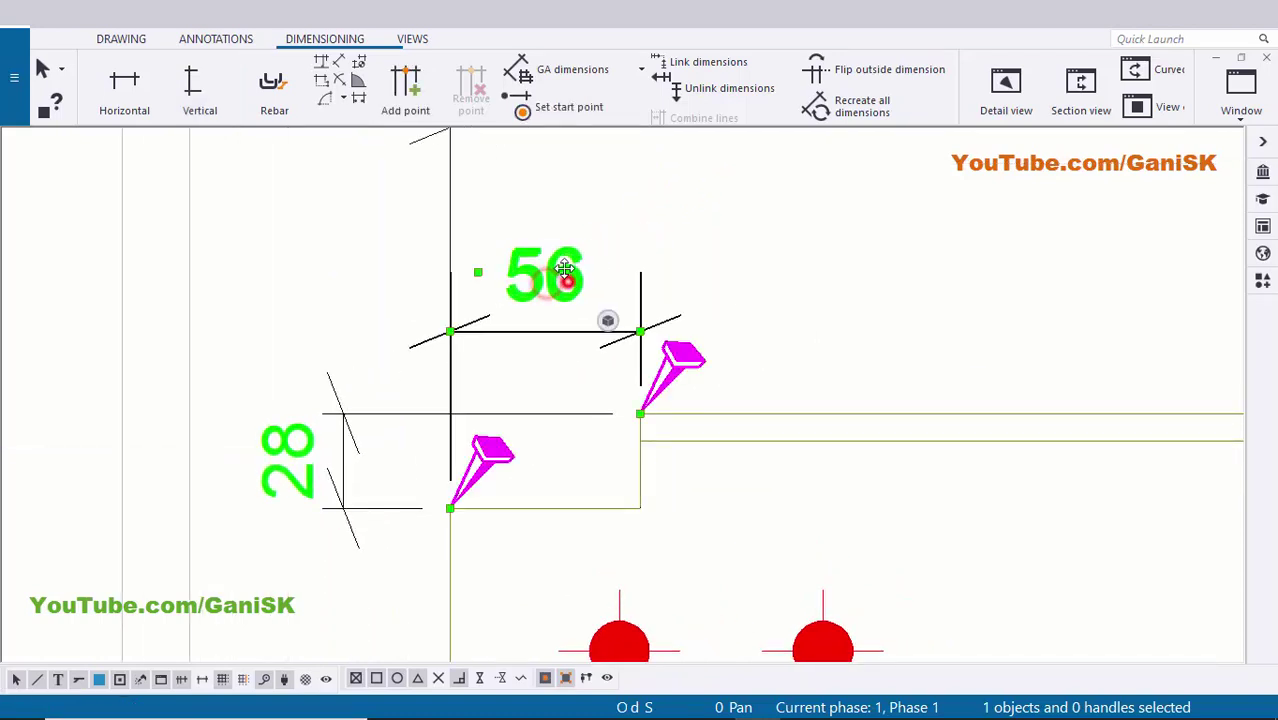
pyautogui.click(836, 277)
pyautogui.scroll(-1, 650, 360)
pyautogui.moveTo(623, 385); pyautogui.dragTo(505, 375, button='middle')
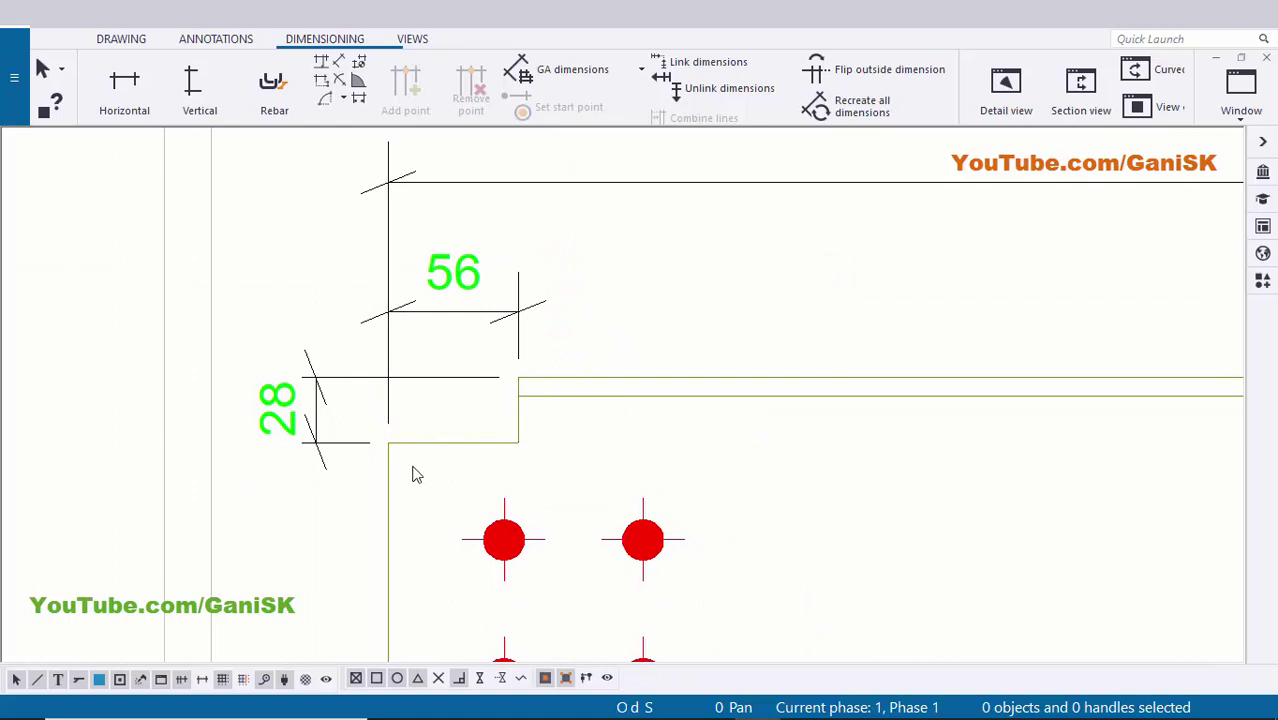
# Add a horizontal dimension for the length of the notch at the beam's upper-right end, placed above the notch.
pyautogui.scroll(-1, 417, 476)
pyautogui.scroll(-1, 412, 468)
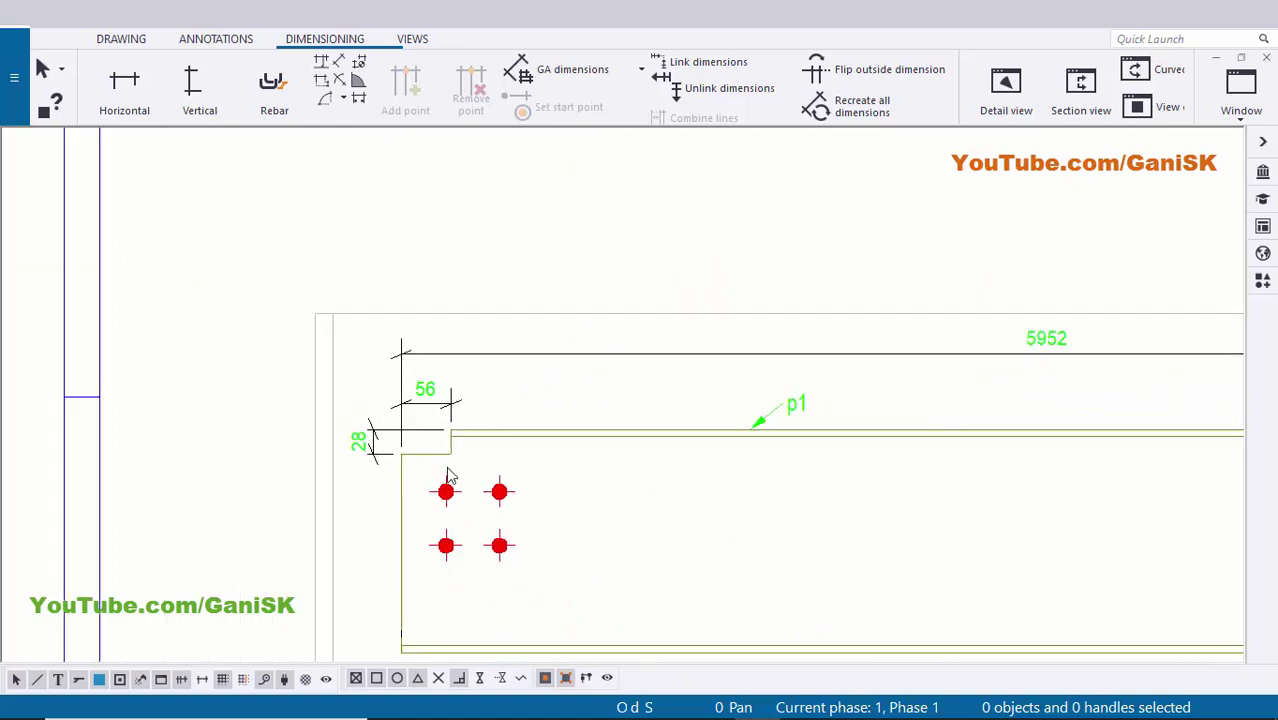
pyautogui.scroll(-1, 420, 465)
pyautogui.moveTo(546, 482); pyautogui.dragTo(256, 482, button='middle')
pyautogui.scroll(4, 839, 442)
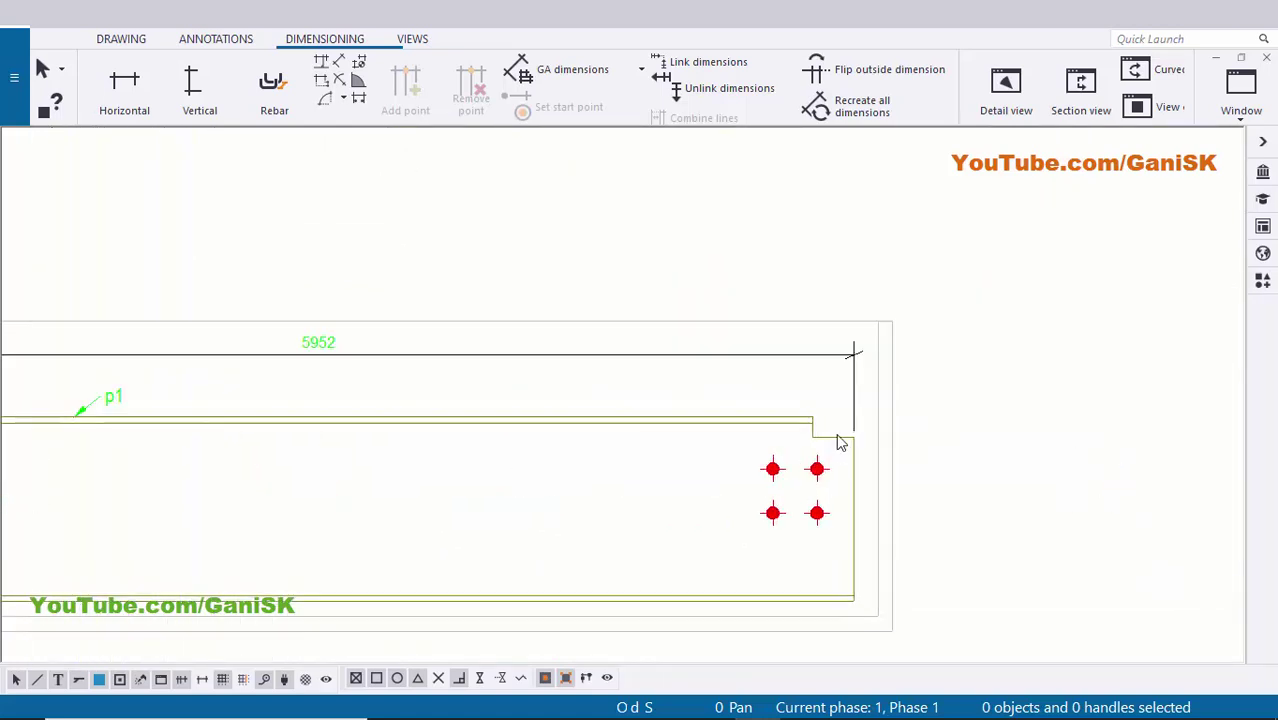
pyautogui.scroll(-1, 590, 305)
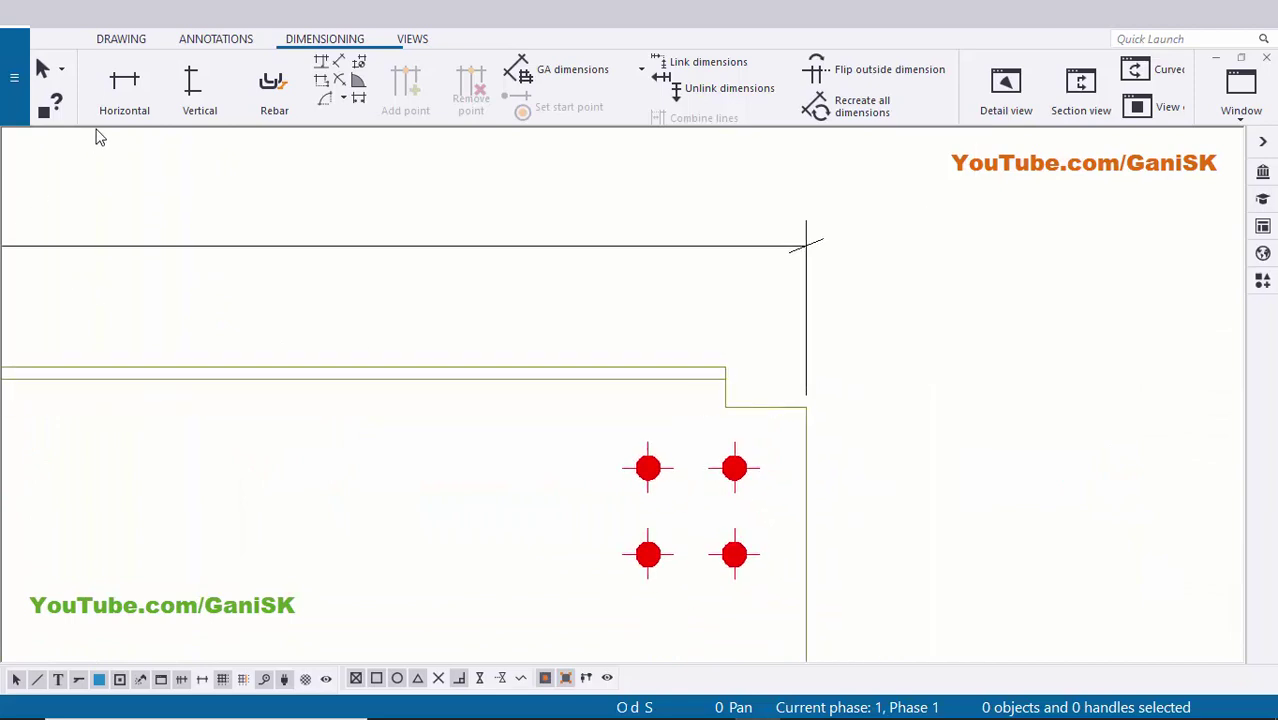
pyautogui.click(122, 95)
pyautogui.scroll(3, 790, 440)
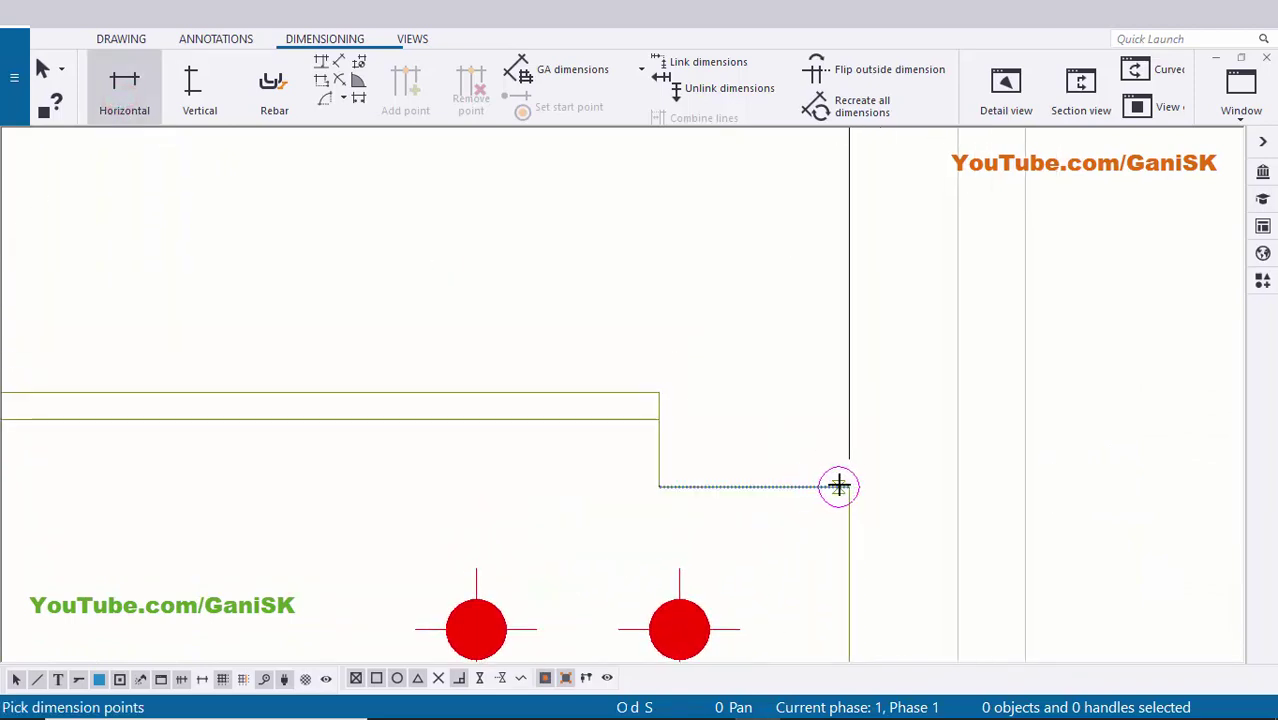
pyautogui.click(846, 486)
pyautogui.click(658, 392)
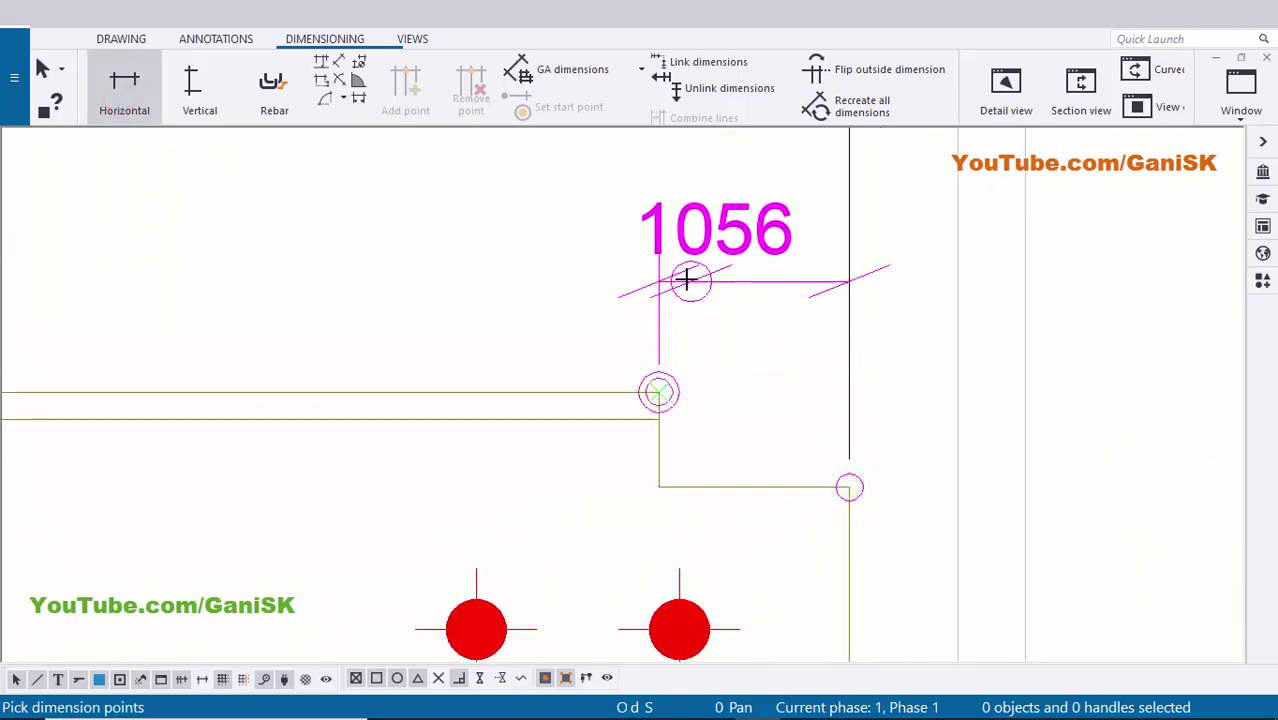
pyautogui.click(673, 298)
pyautogui.scroll(-2, 780, 315)
pyautogui.moveTo(829, 318); pyautogui.dragTo(788, 325, button='middle')
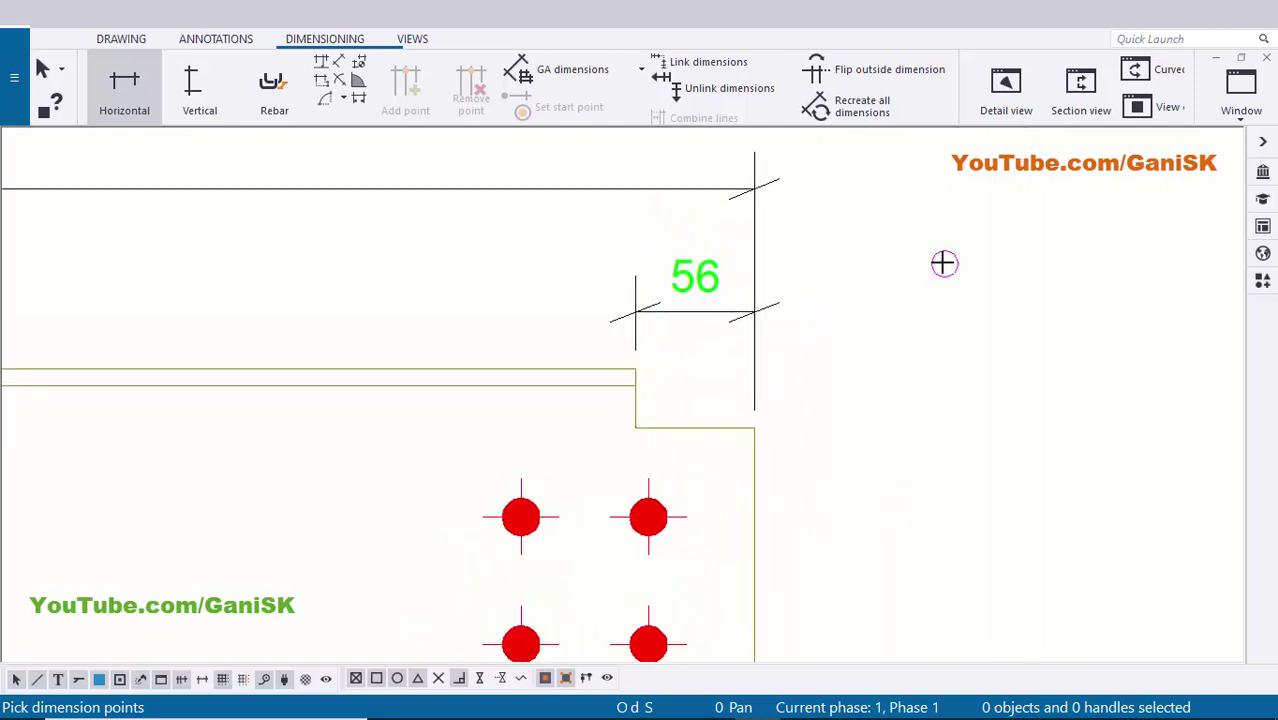
# Add a vertical dimension for the depth of the upper-right notch, placed outside the beam's right end.
pyautogui.click(198, 100)
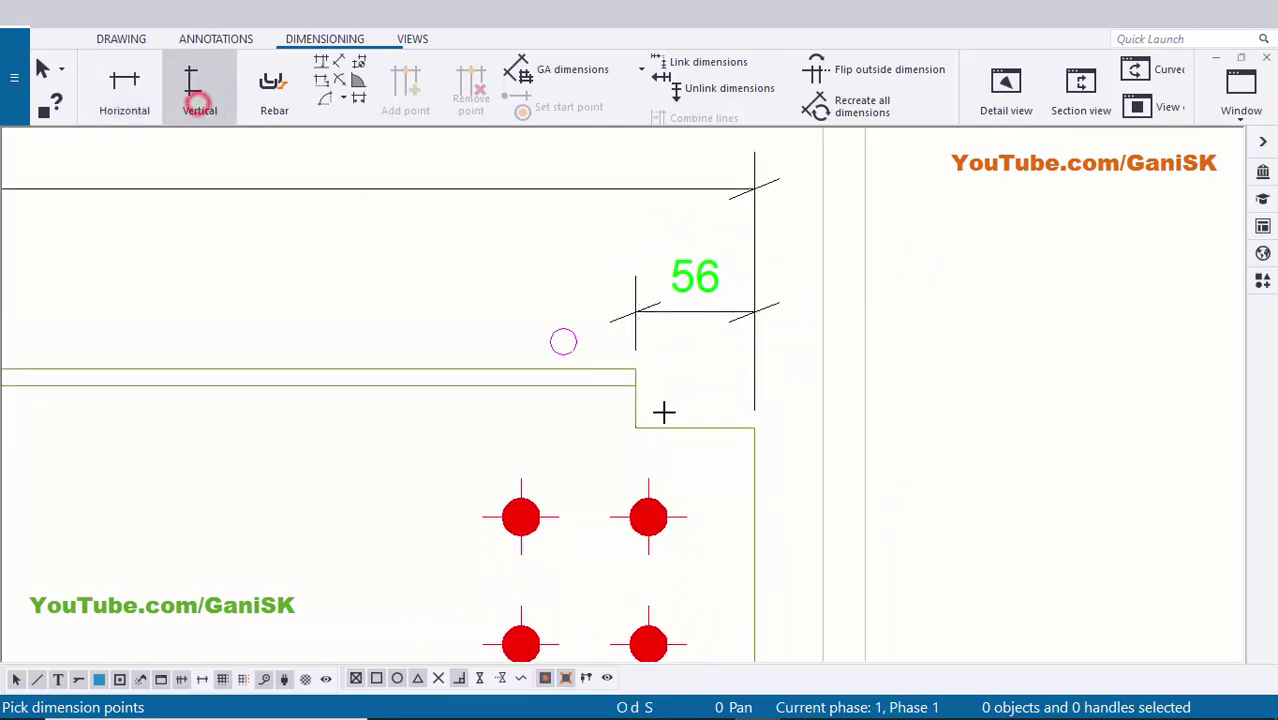
pyautogui.scroll(2, 656, 400)
pyautogui.click(620, 341)
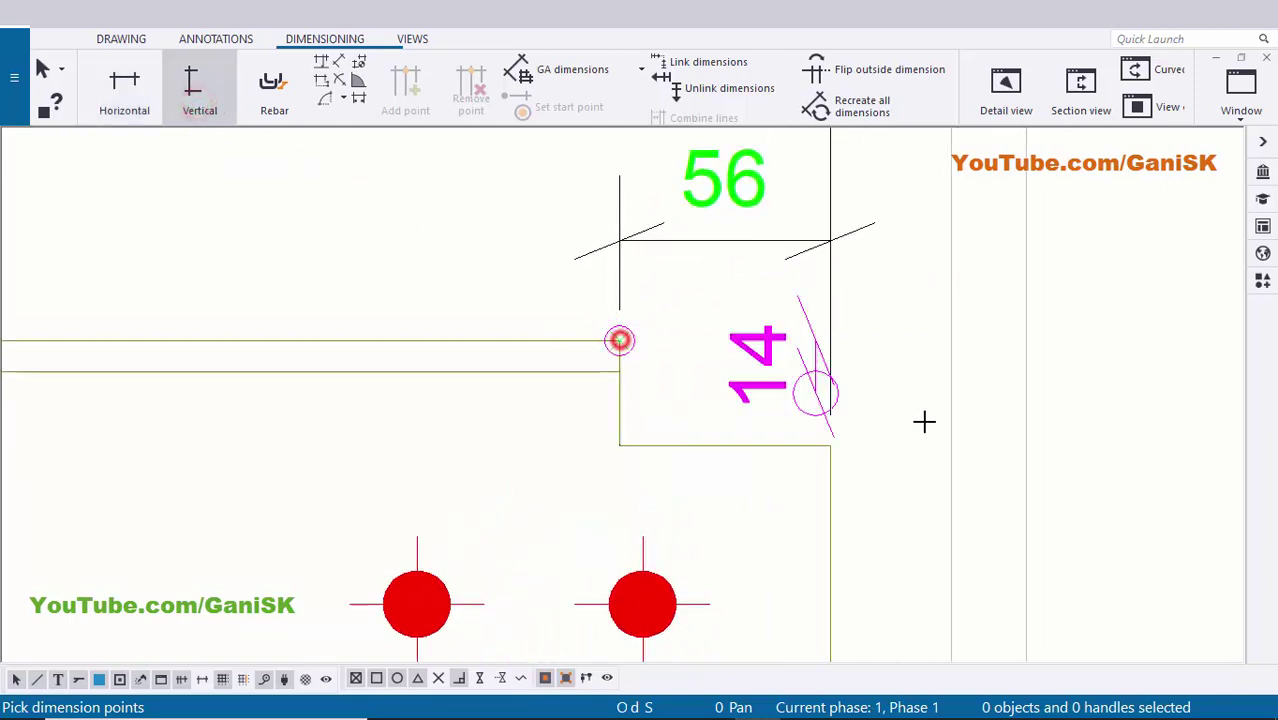
pyautogui.click(820, 449)
pyautogui.moveTo(977, 442); pyautogui.dragTo(881, 459, button='middle')
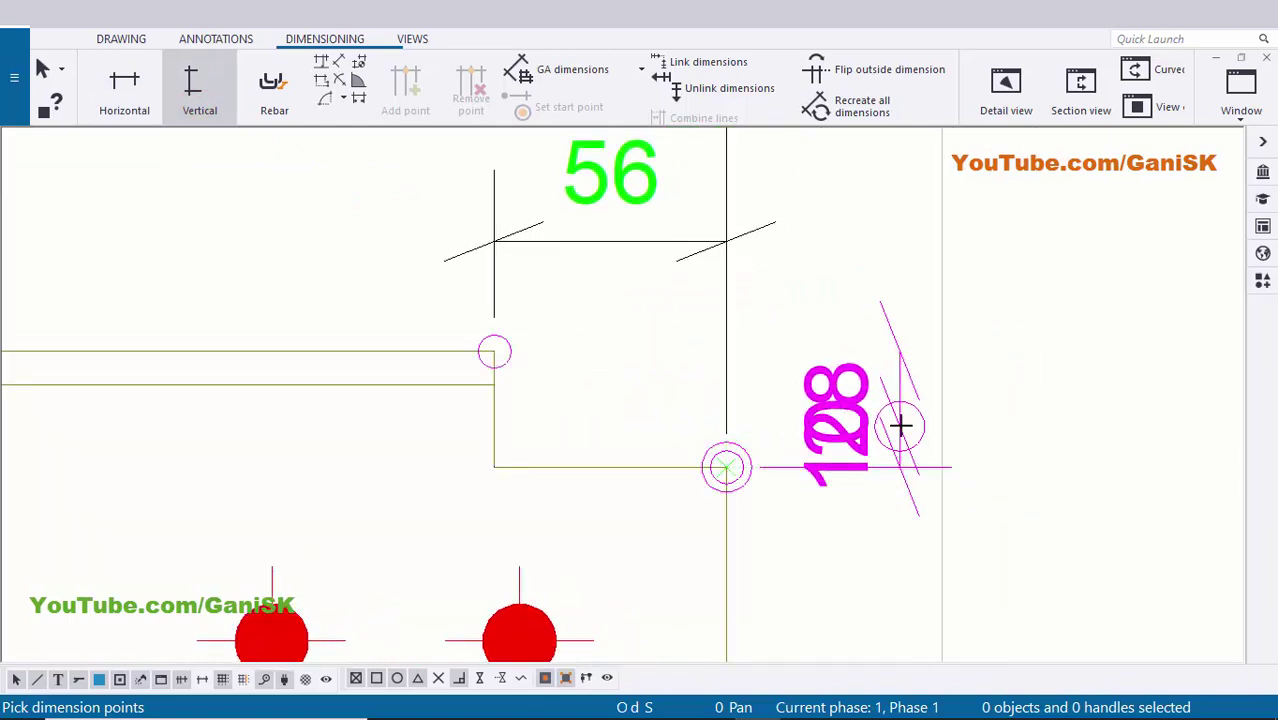
pyautogui.middleClick(901, 428)
pyautogui.scroll(-2, 904, 436)
pyautogui.moveTo(955, 437); pyautogui.dragTo(867, 466, button='middle')
pyautogui.rightClick(918, 345)
pyautogui.click(962, 358)
# Move the right notch's vertical dimension line farther out from the beam end.
pyautogui.scroll(1, 822, 464)
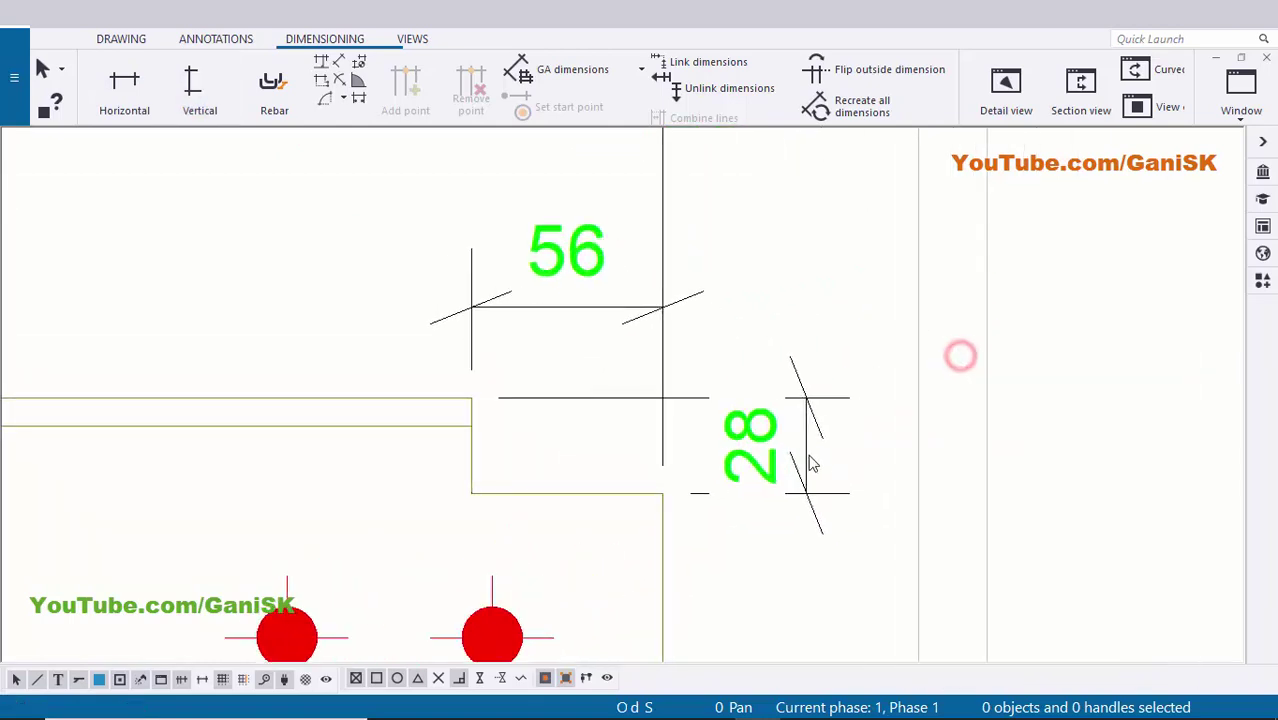
pyautogui.click(802, 453)
pyautogui.moveTo(762, 455); pyautogui.dragTo(804, 465)
pyautogui.click(701, 619)
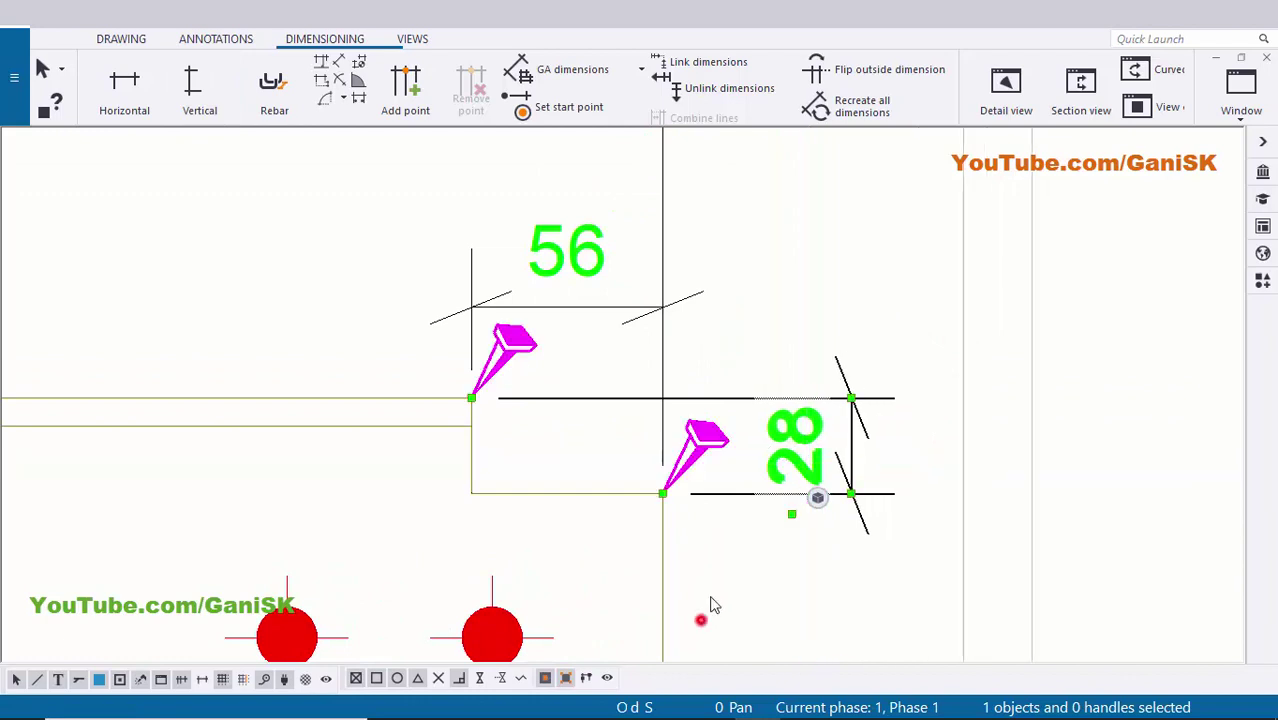
pyautogui.scroll(-1, 706, 478)
pyautogui.moveTo(705, 475); pyautogui.dragTo(754, 524, button='middle')
pyautogui.scroll(-4, 757, 531)
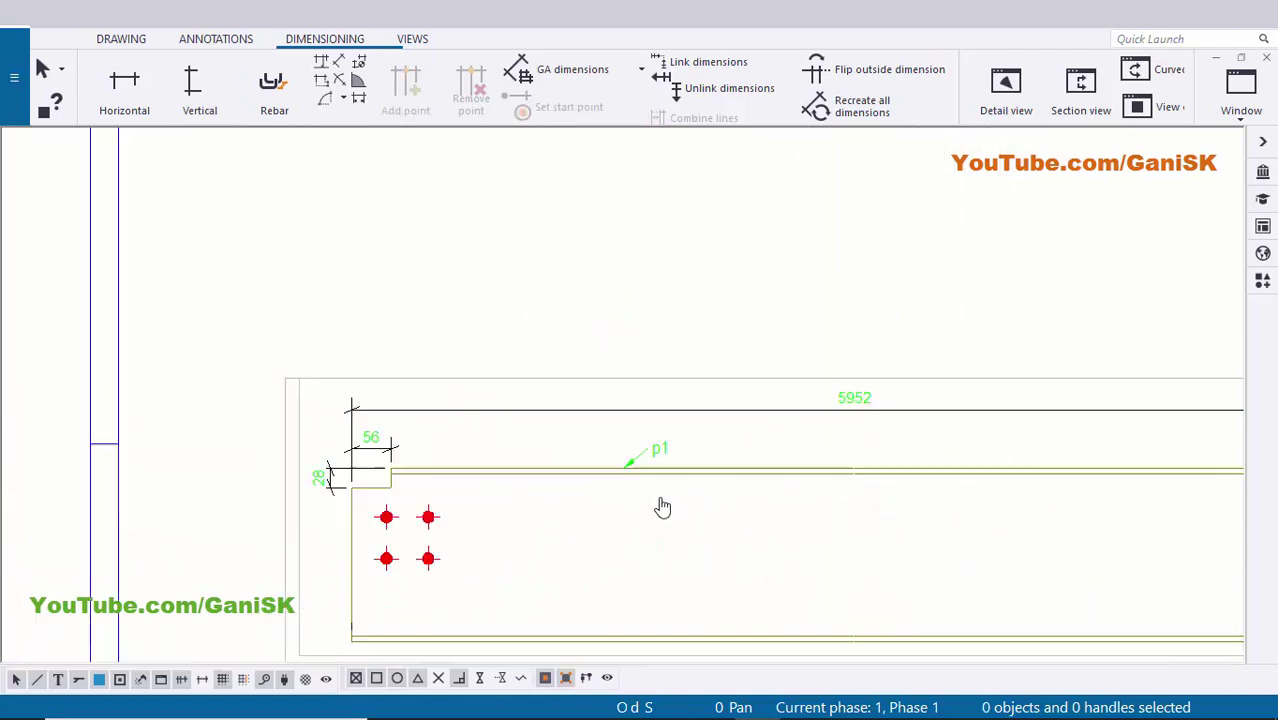
pyautogui.scroll(2, 435, 495)
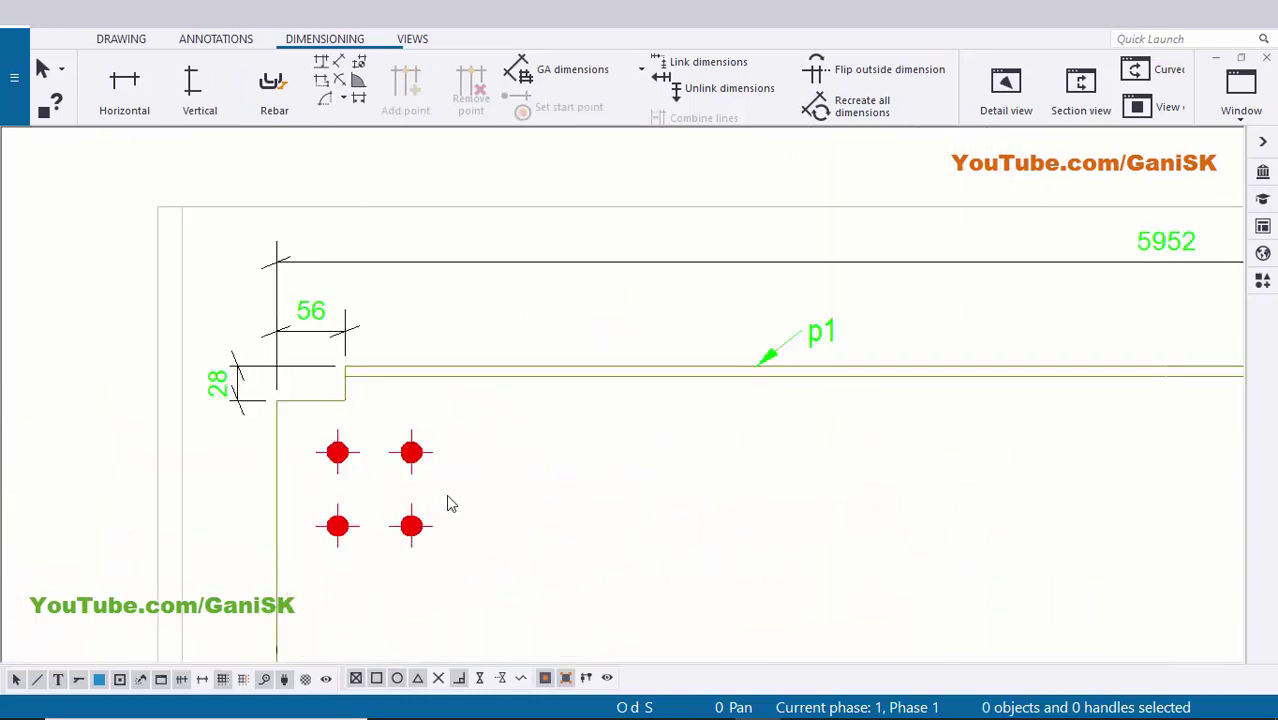
pyautogui.moveTo(435, 489); pyautogui.dragTo(449, 481, button='middle')
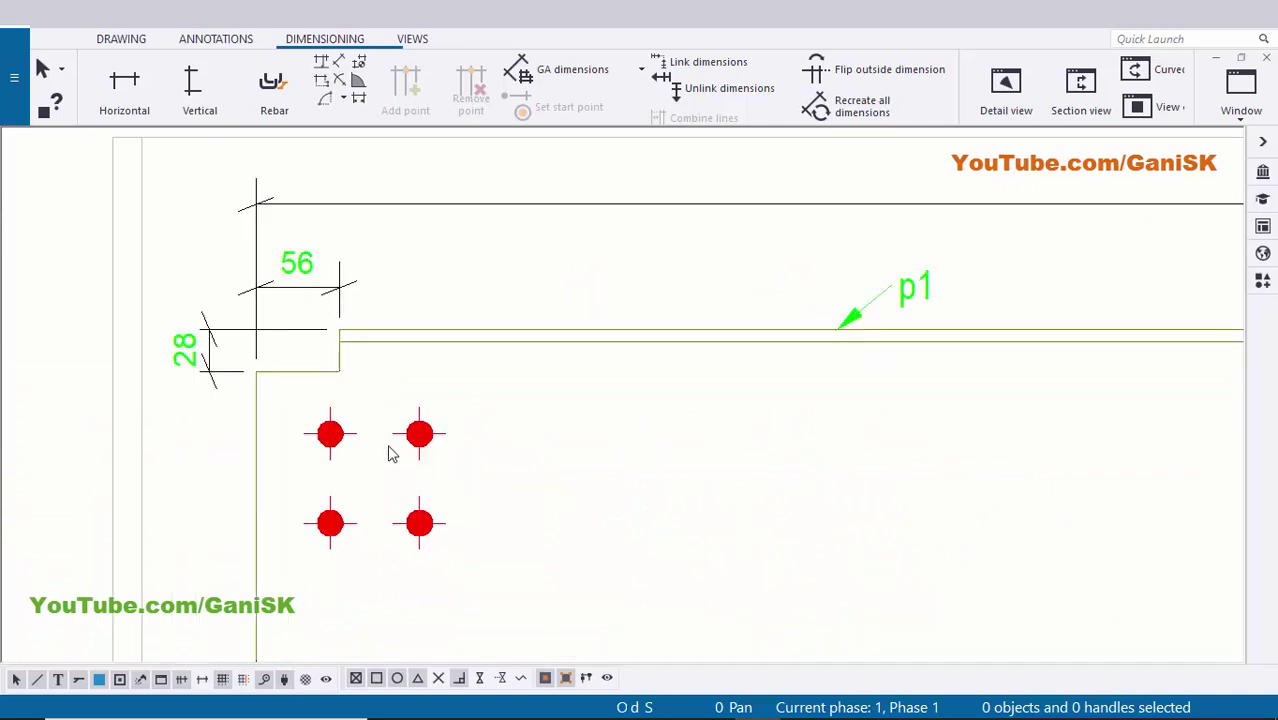
# Add a chained vertical dimension from the beam's top edge through both bolt-hole rows at the left end, placed on the holes' inner side.
pyautogui.click(198, 98)
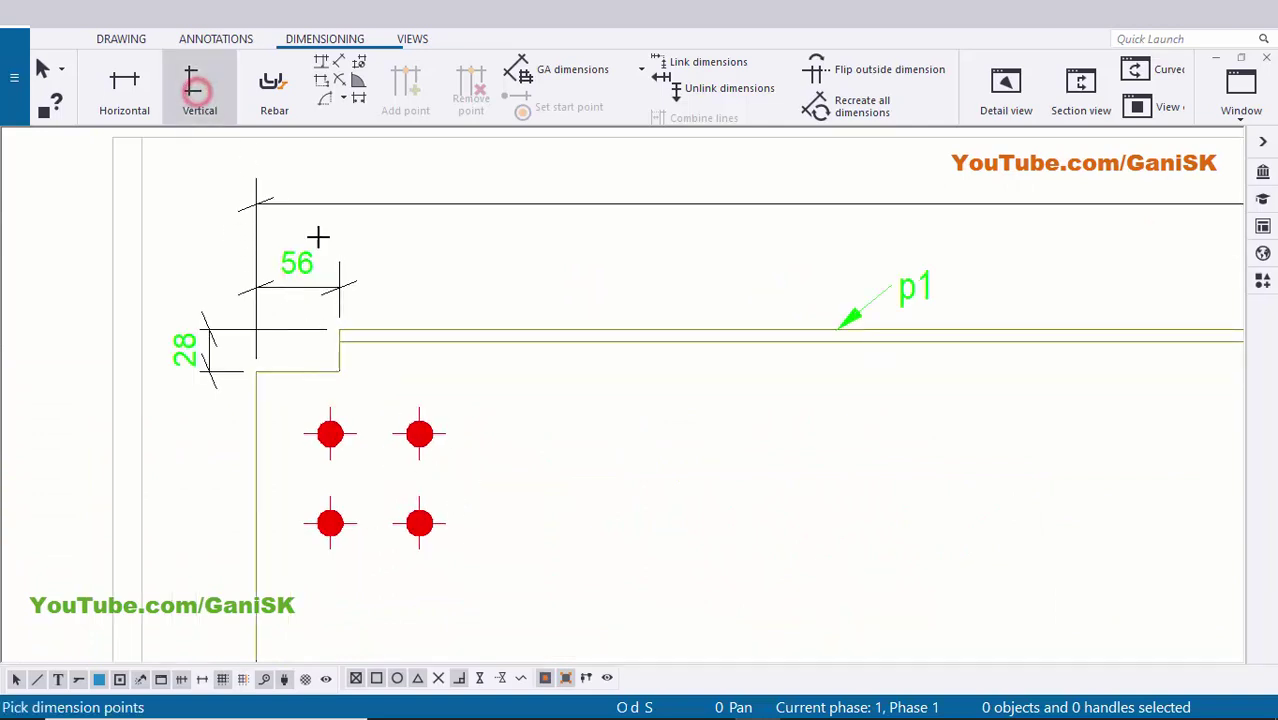
pyautogui.scroll(4, 405, 500)
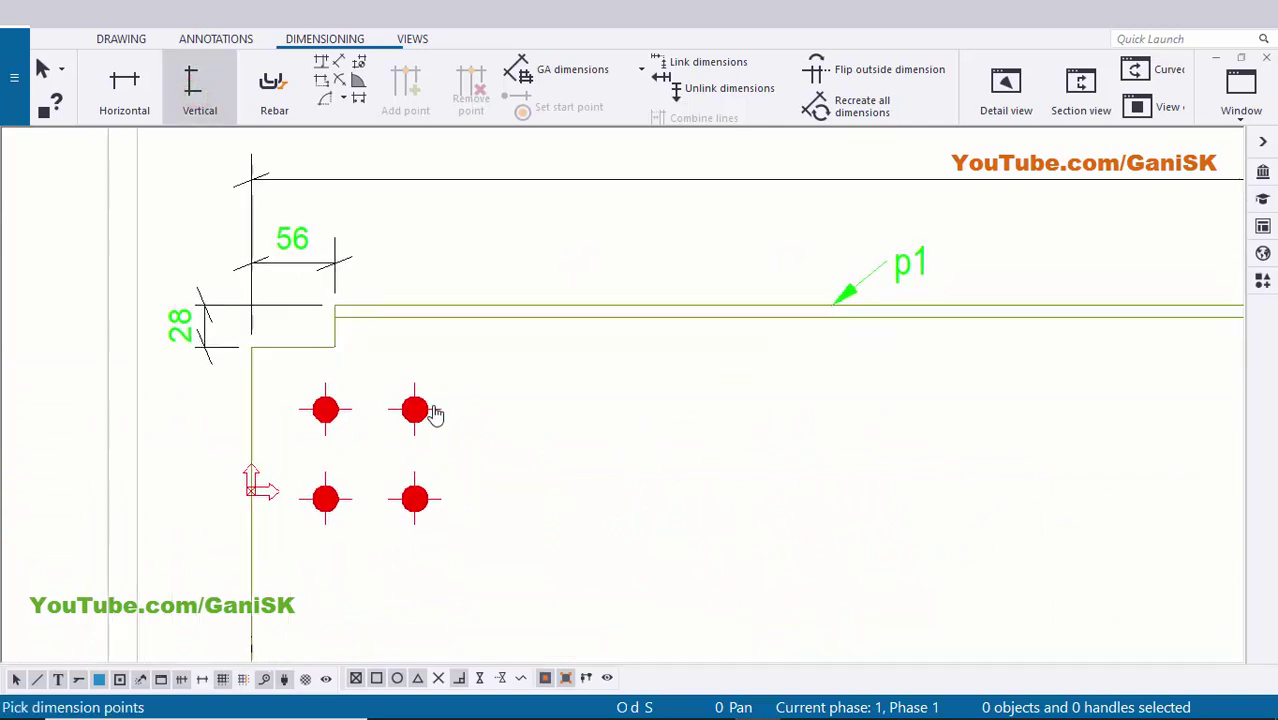
pyautogui.click(395, 497)
pyautogui.moveTo(467, 225); pyautogui.dragTo(436, 388, button='middle')
pyautogui.click(435, 388)
pyautogui.moveTo(508, 517); pyautogui.dragTo(434, 424, button='middle')
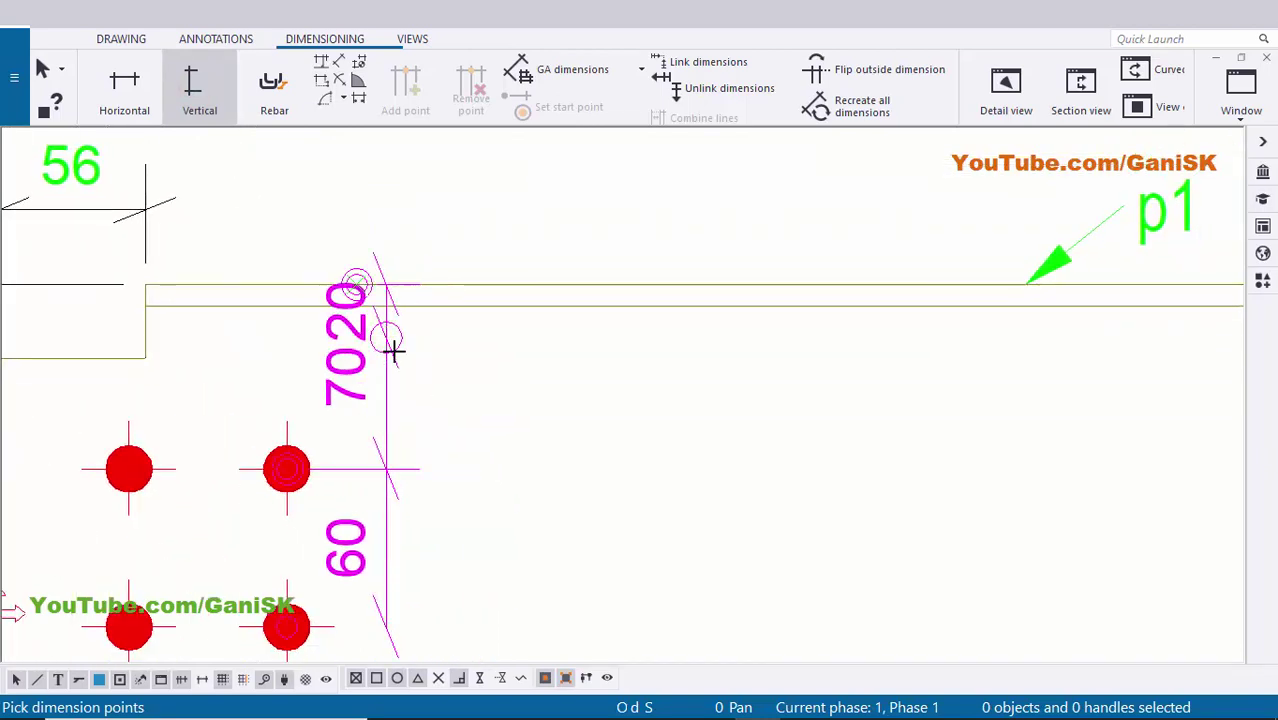
pyautogui.click(441, 476)
pyautogui.scroll(-1, 440, 481)
pyautogui.scroll(-1, 588, 428)
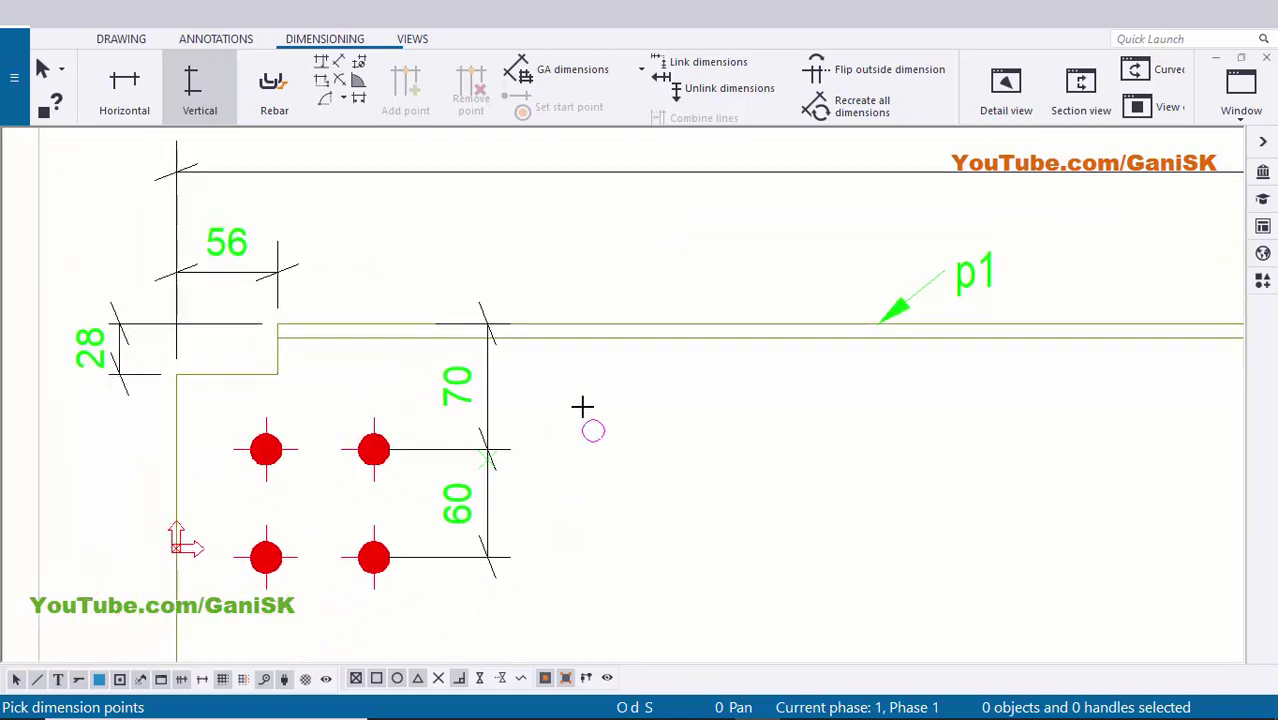
pyautogui.rightClick(572, 386)
pyautogui.click(636, 60)
# Add a chained horizontal dimension from the beam's left end through both bolt-hole columns, placed below the holes.
pyautogui.scroll(1, 465, 442)
pyautogui.scroll(1, 451, 242)
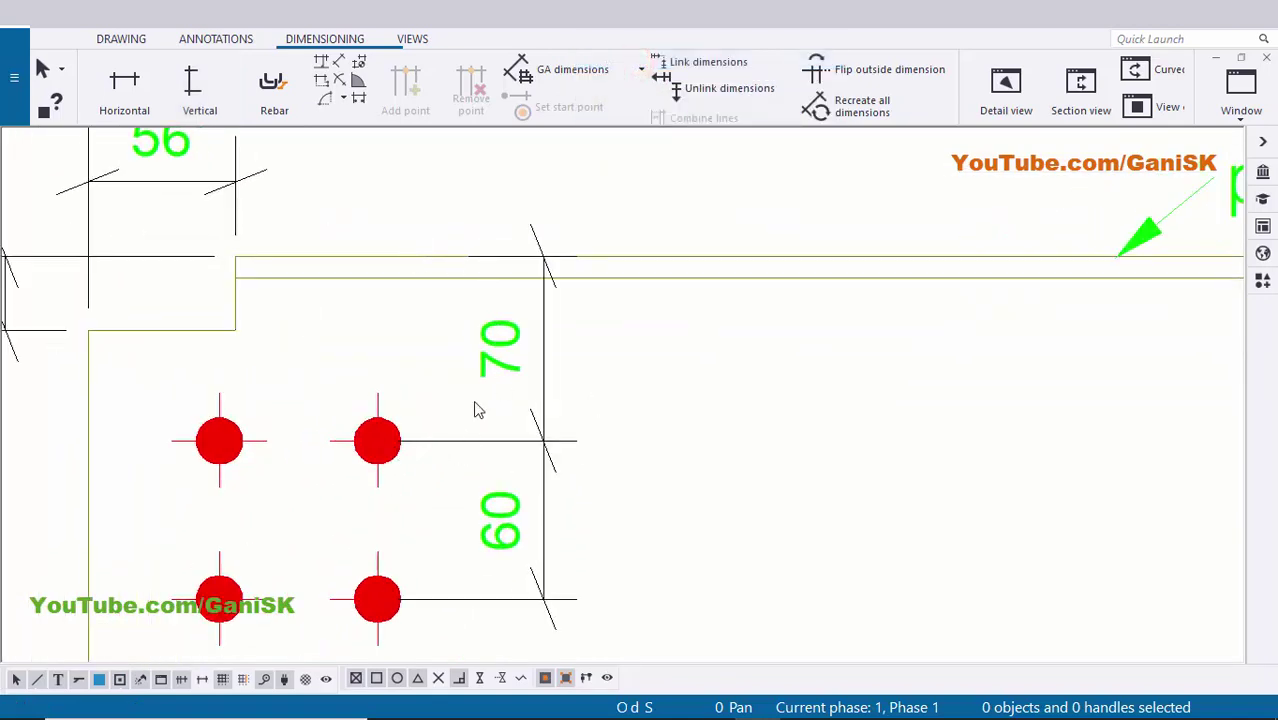
pyautogui.moveTo(456, 472); pyautogui.dragTo(454, 370, button='middle')
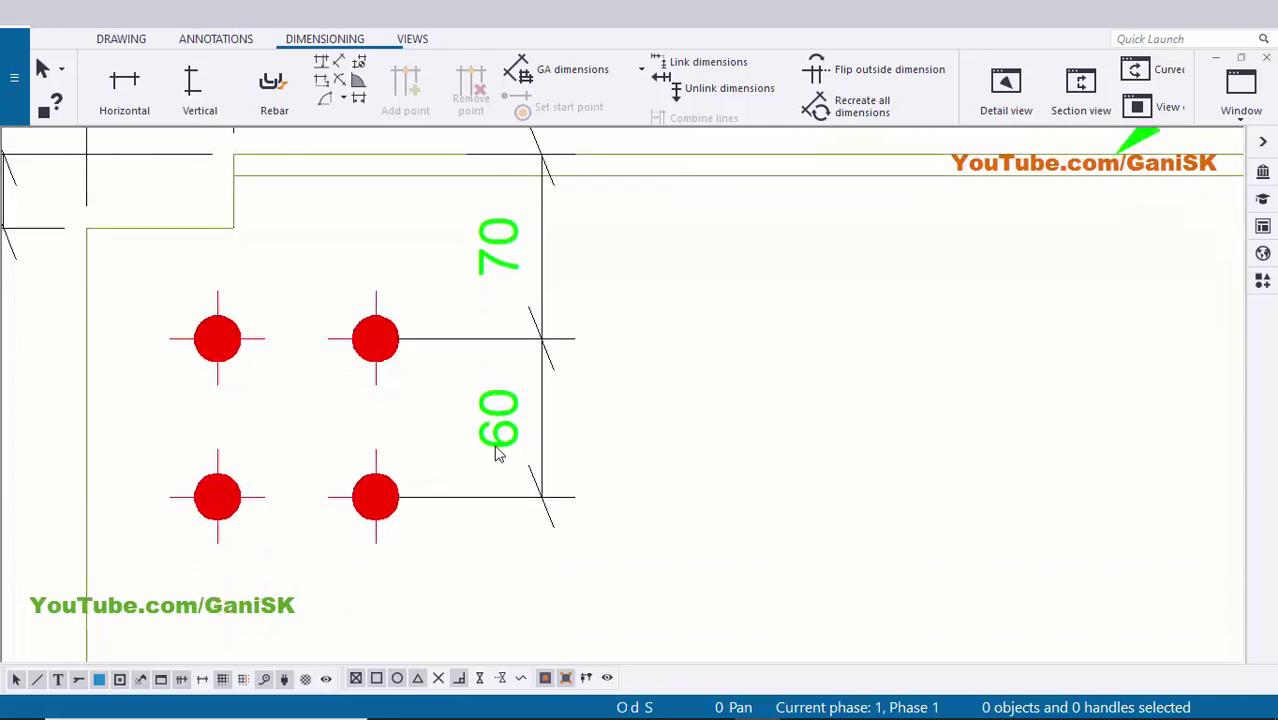
pyautogui.scroll(-2, 512, 447)
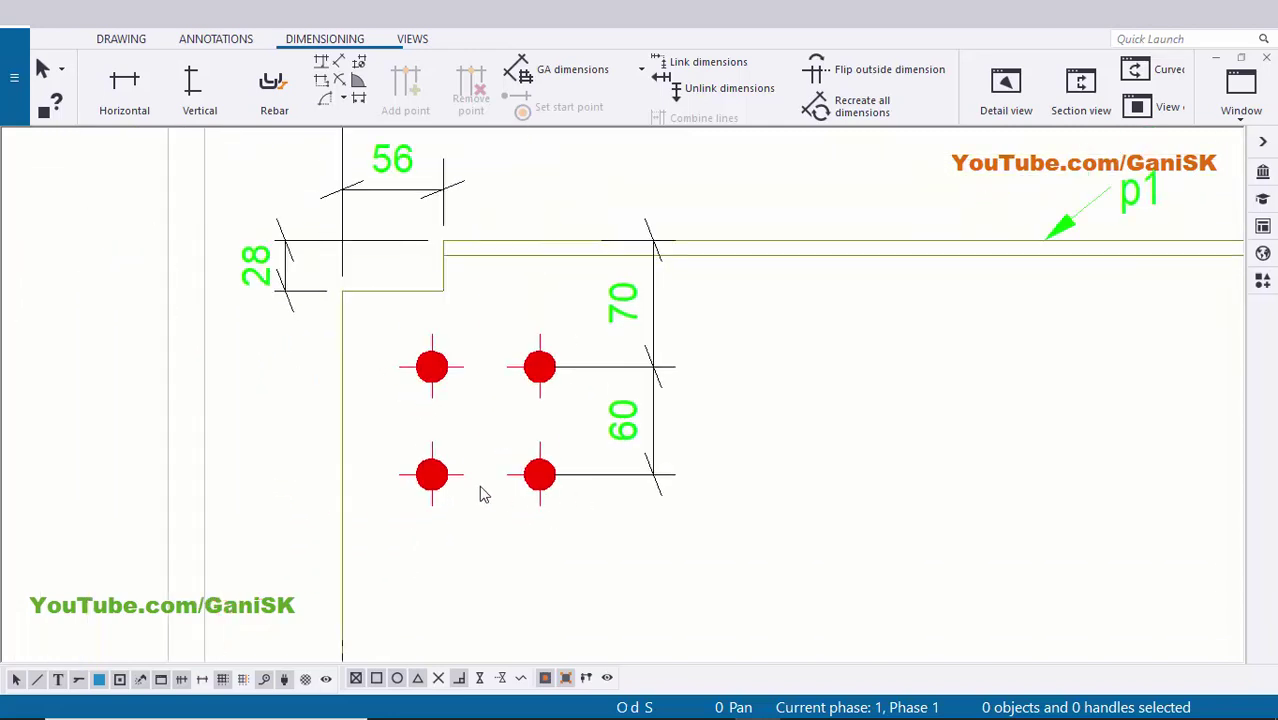
pyautogui.click(137, 102)
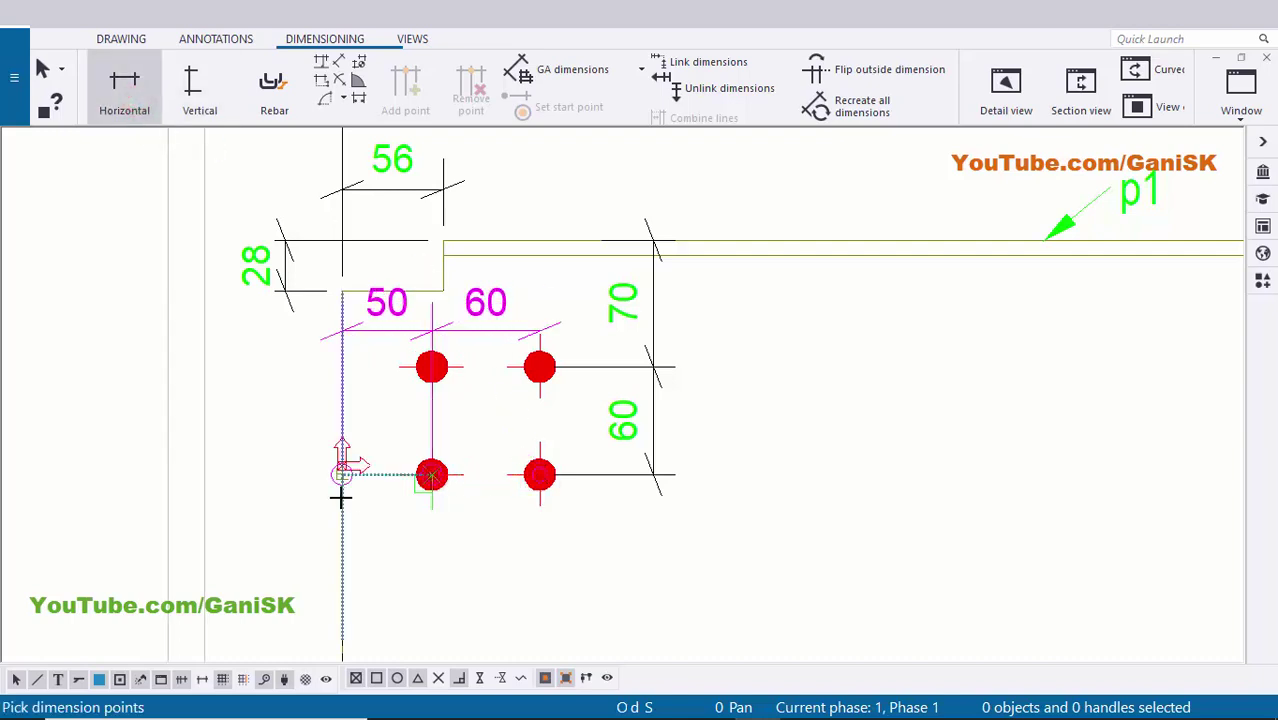
pyautogui.moveTo(479, 492); pyautogui.dragTo(460, 410, button='middle')
pyautogui.middleClick(456, 513)
pyautogui.scroll(-2, 456, 513)
pyautogui.rightClick(690, 412)
pyautogui.click(757, 85)
# Add a bolt mark to the hole group at the beam's left end.
pyautogui.scroll(4, 545, 510)
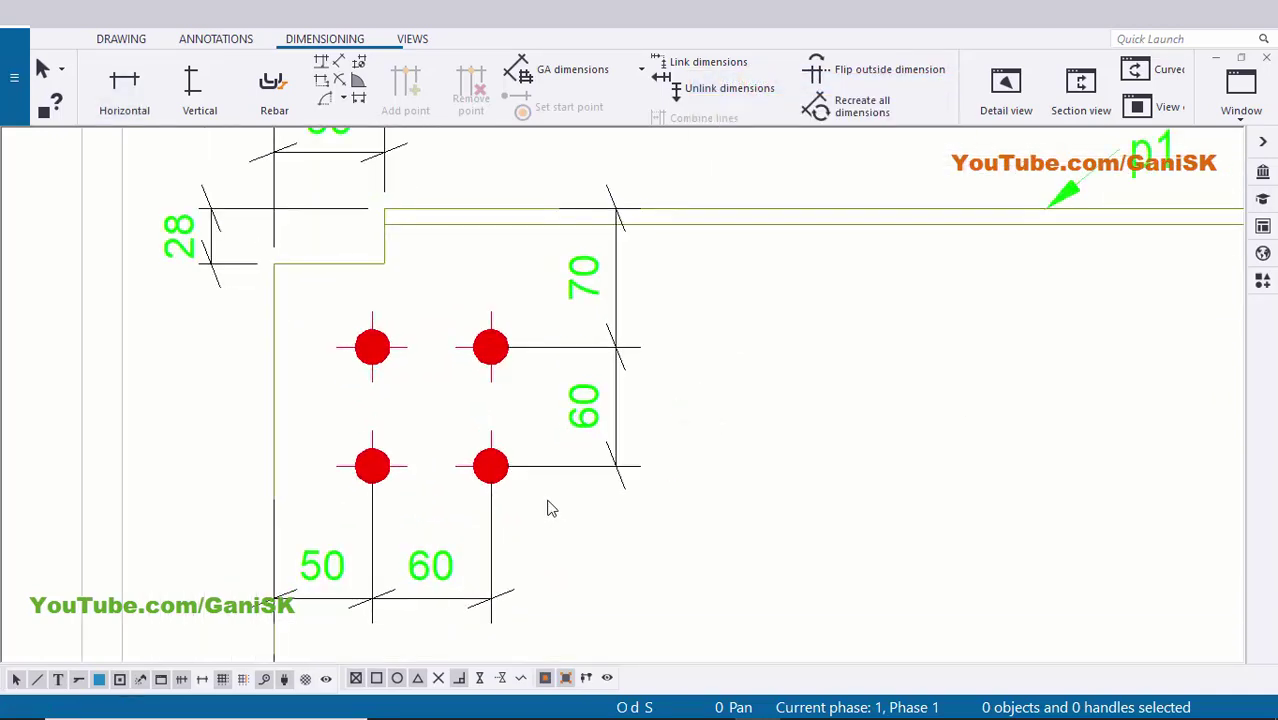
pyautogui.scroll(3, 445, 493)
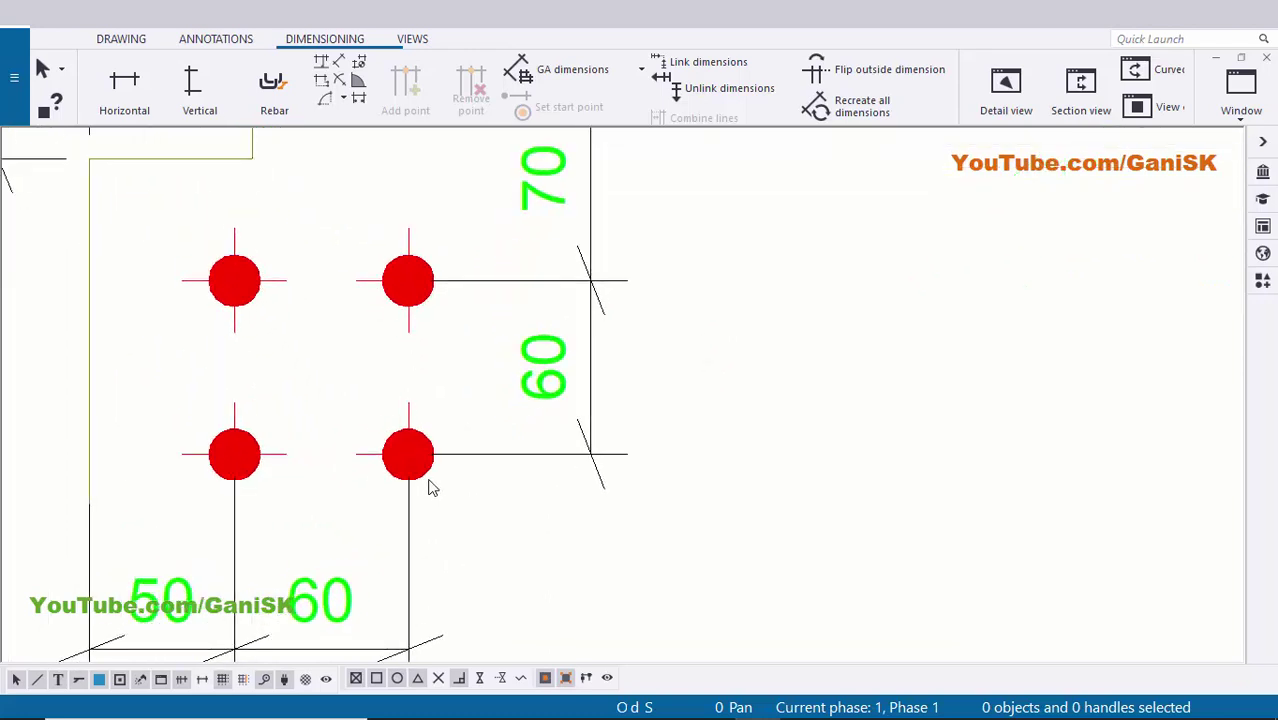
pyautogui.scroll(4, 428, 480)
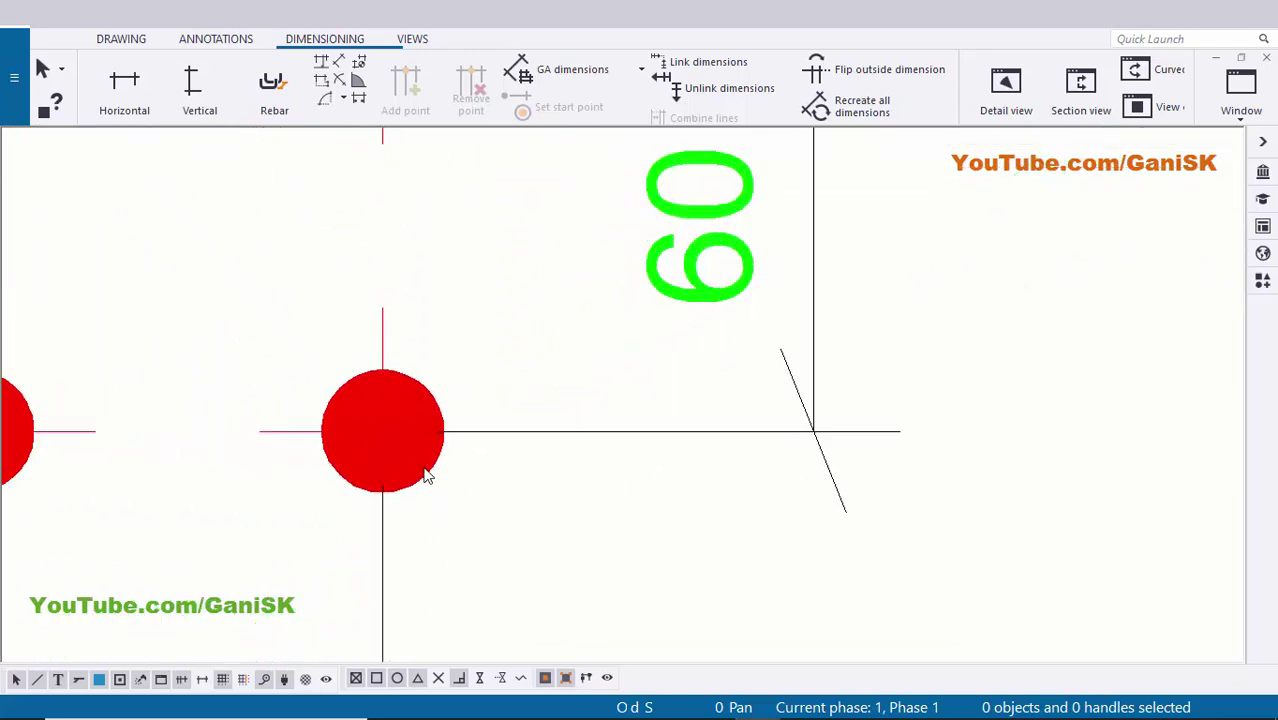
pyautogui.rightClick(462, 505)
pyautogui.moveTo(533, 290)
pyautogui.click(699, 308)
pyautogui.scroll(-4, 648, 368)
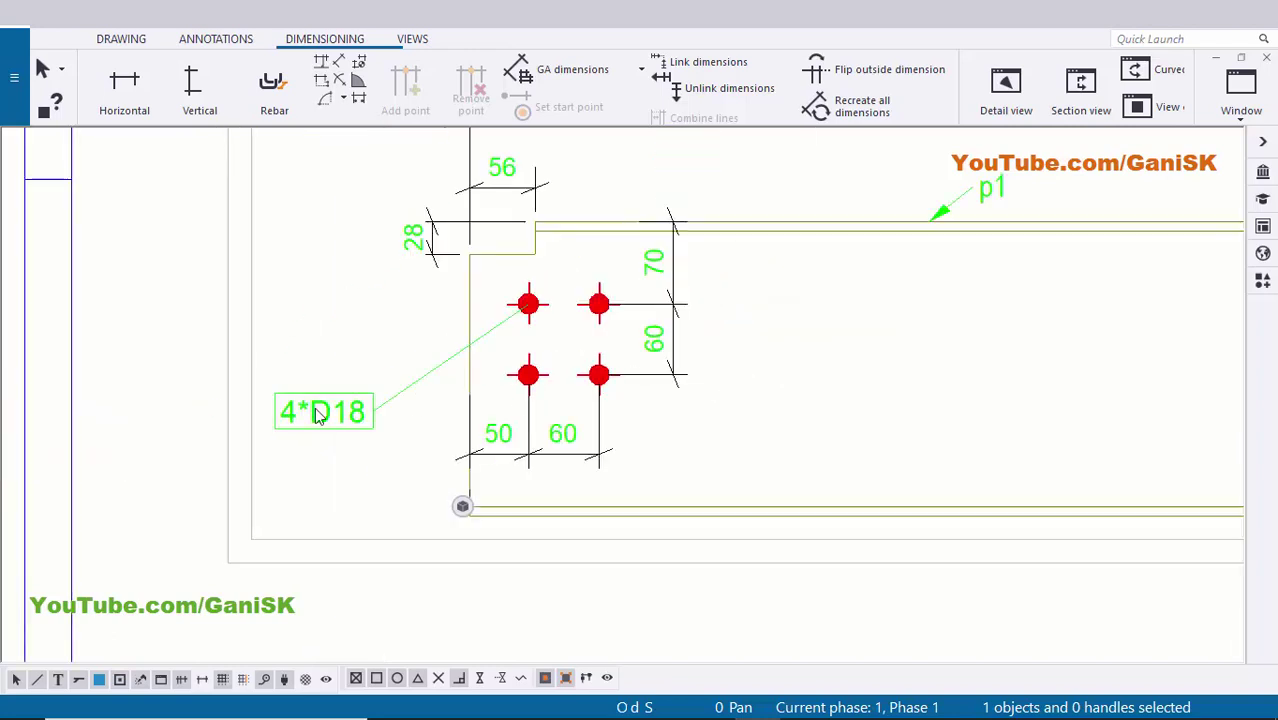
# Move the left group's bolt mark closer to the holes, keeping it just outside the beam's left end.
pyautogui.scroll(2, 400, 410)
pyautogui.scroll(2, 338, 430)
pyautogui.moveTo(317, 414); pyautogui.dragTo(445, 317)
pyautogui.click(436, 396)
pyautogui.moveTo(530, 369); pyautogui.dragTo(462, 426, button='middle')
pyautogui.scroll(1, 368, 374)
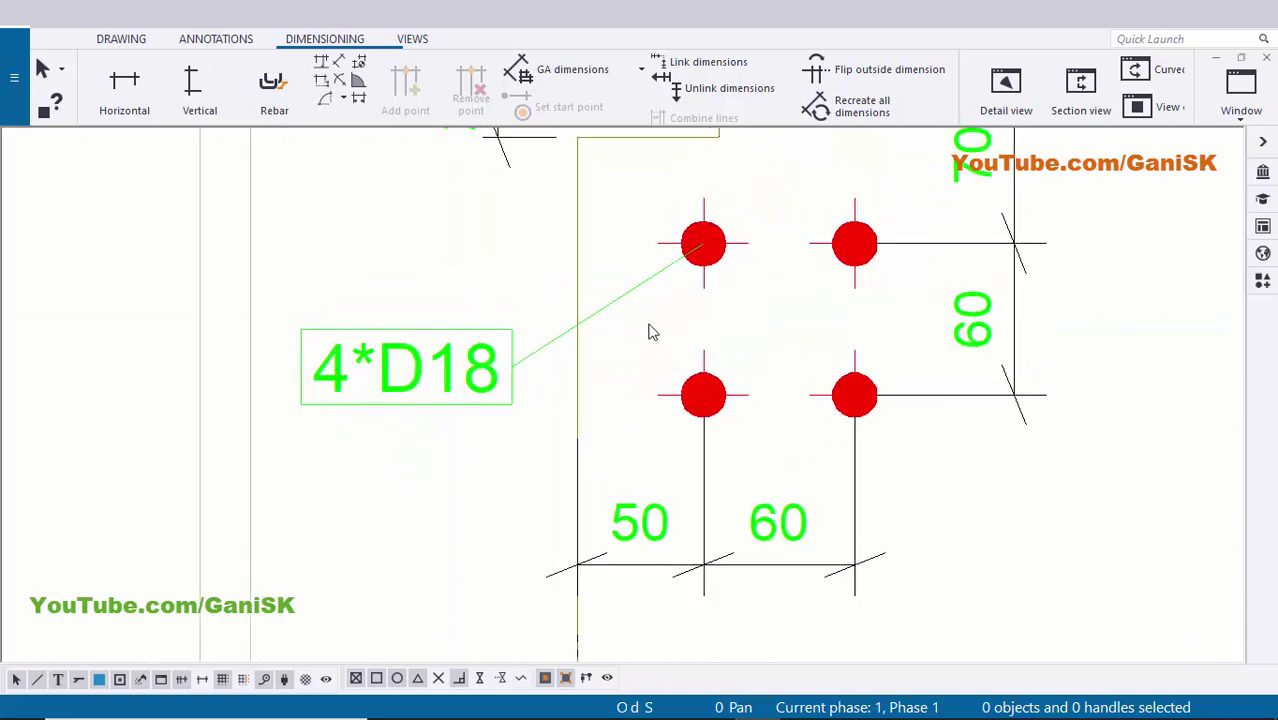
# Add a chained vertical dimension from the top edge through both bolt-hole rows at the beam's right end, placed on the holes' inner side.
pyautogui.moveTo(690, 293); pyautogui.dragTo(597, 313, button='middle')
pyautogui.scroll(1, 331, 413)
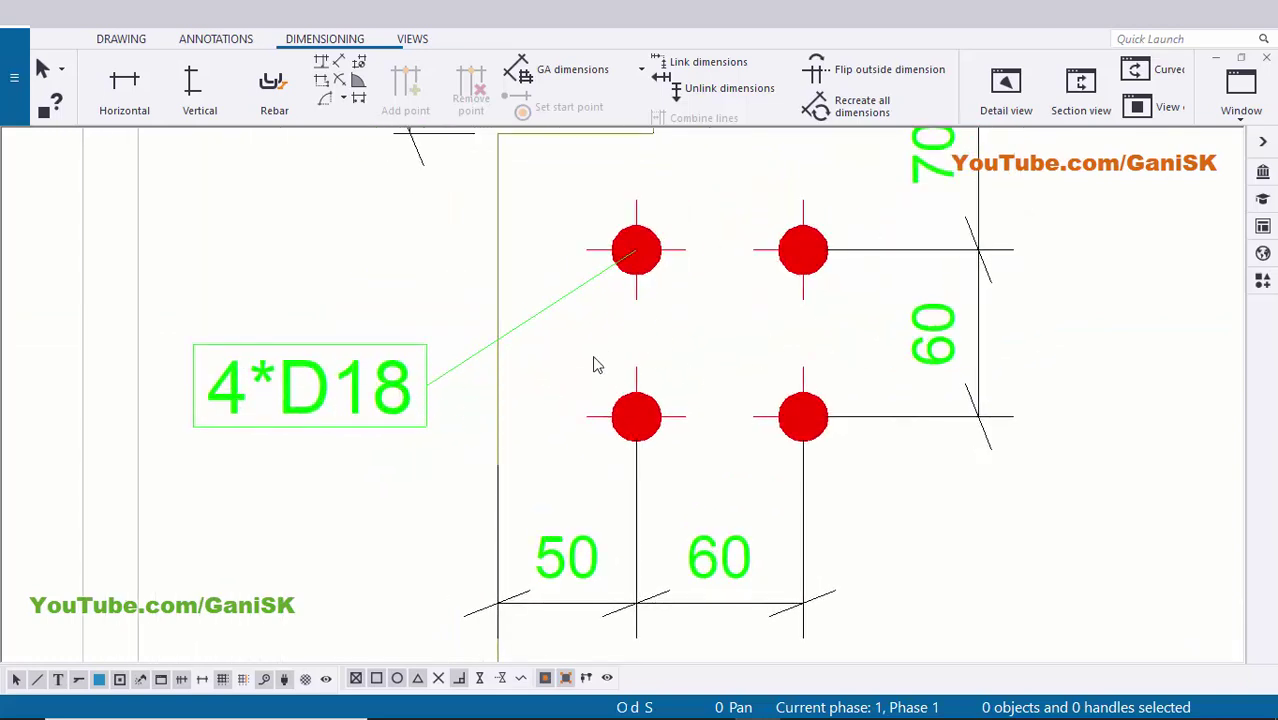
pyautogui.scroll(-10, 593, 365)
pyautogui.scroll(5, 826, 405)
pyautogui.scroll(1, 826, 405)
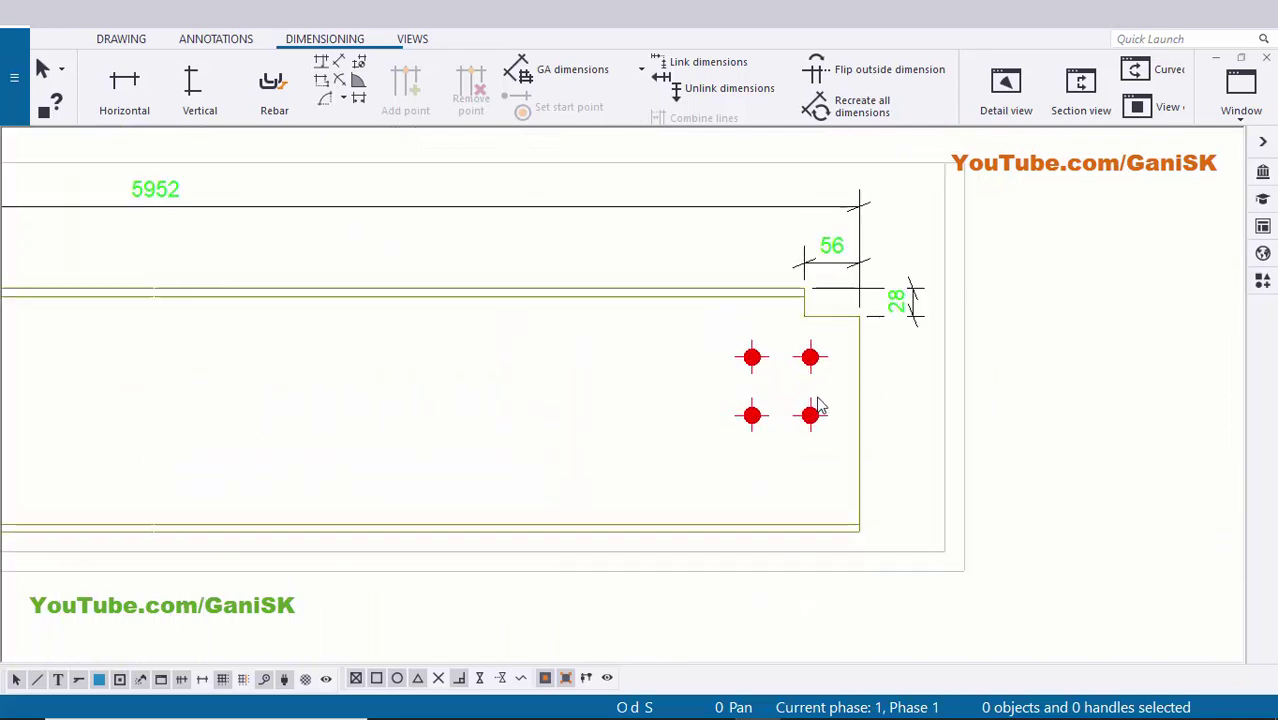
pyautogui.click(199, 92)
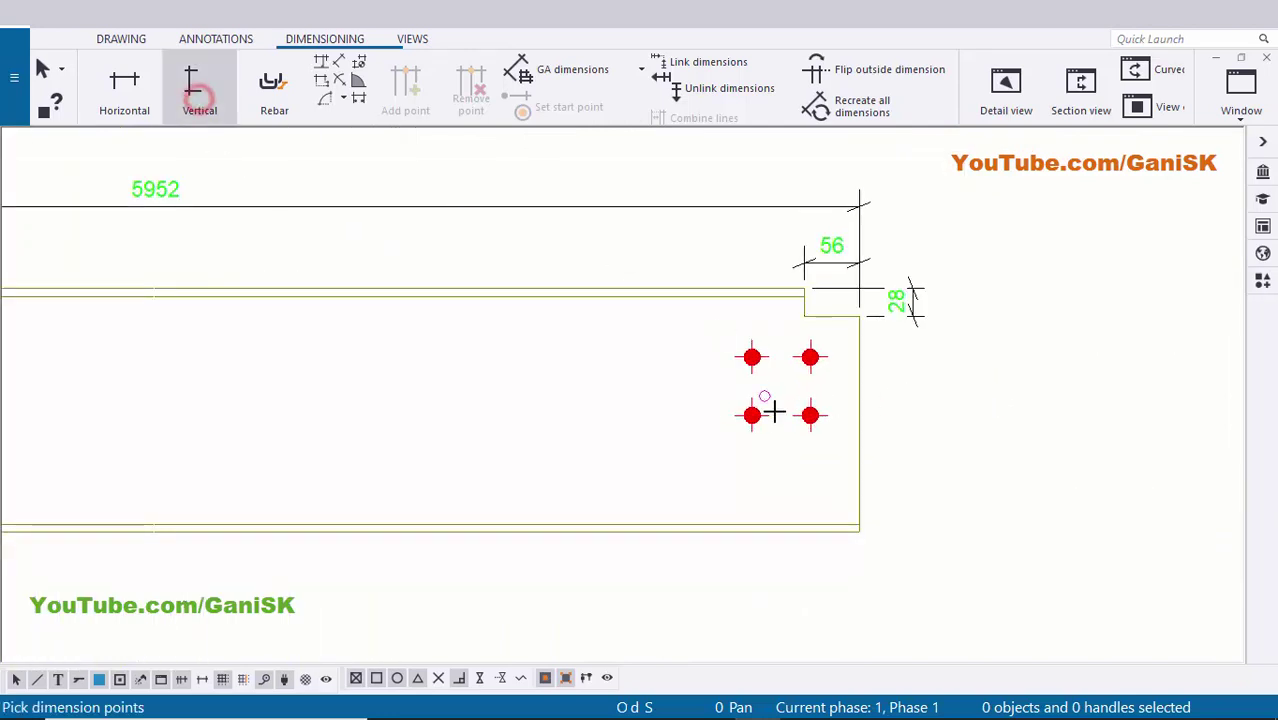
pyautogui.scroll(5, 760, 412)
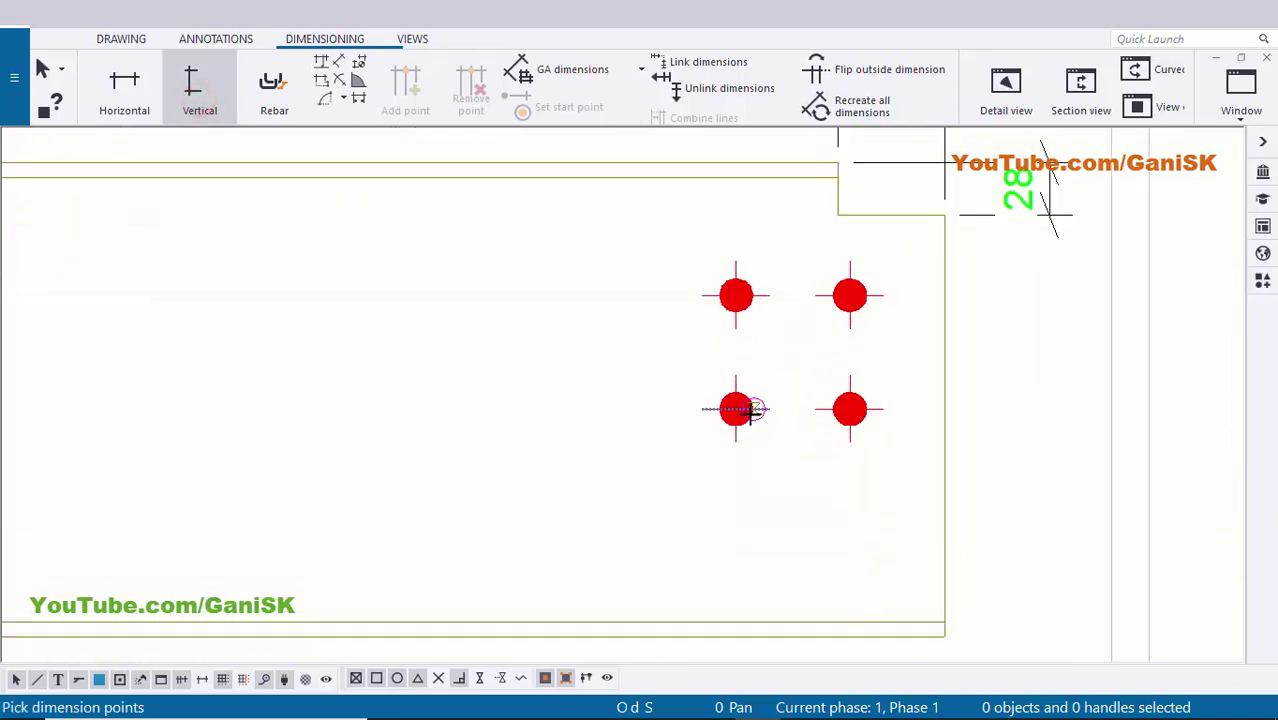
pyautogui.click(736, 296)
pyautogui.moveTo(706, 224); pyautogui.dragTo(696, 353, button='middle')
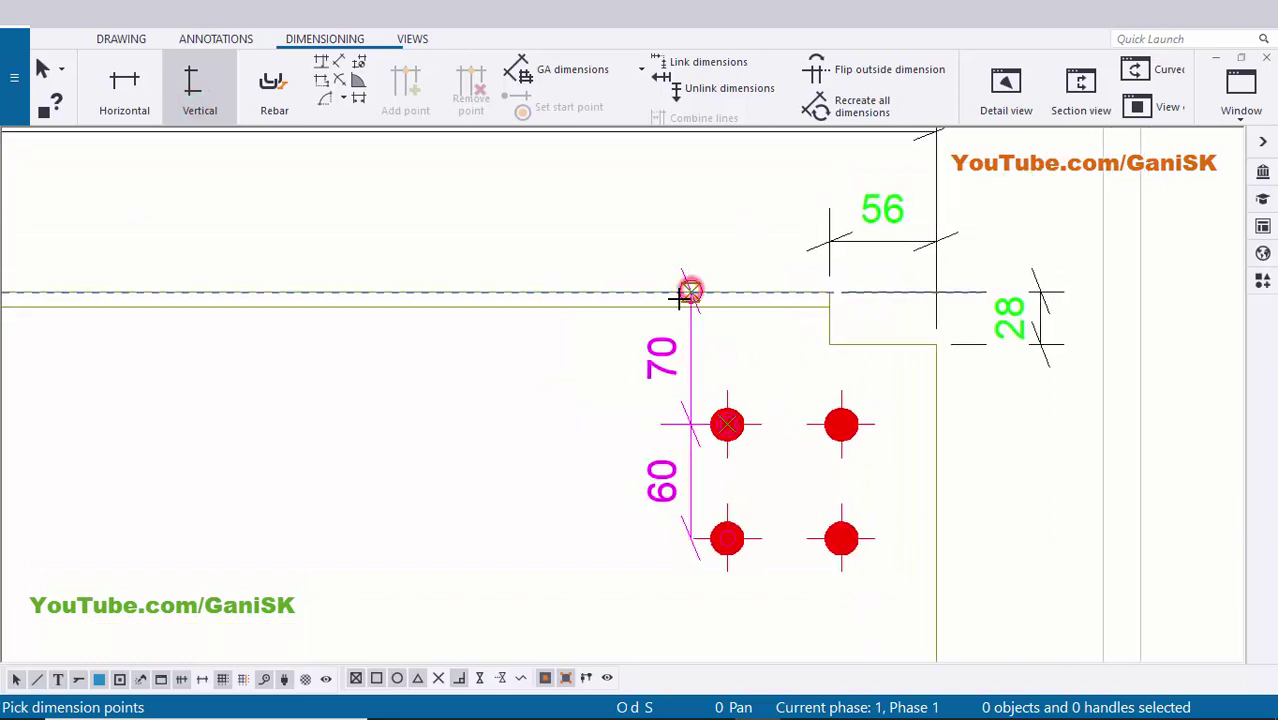
pyautogui.click(612, 404)
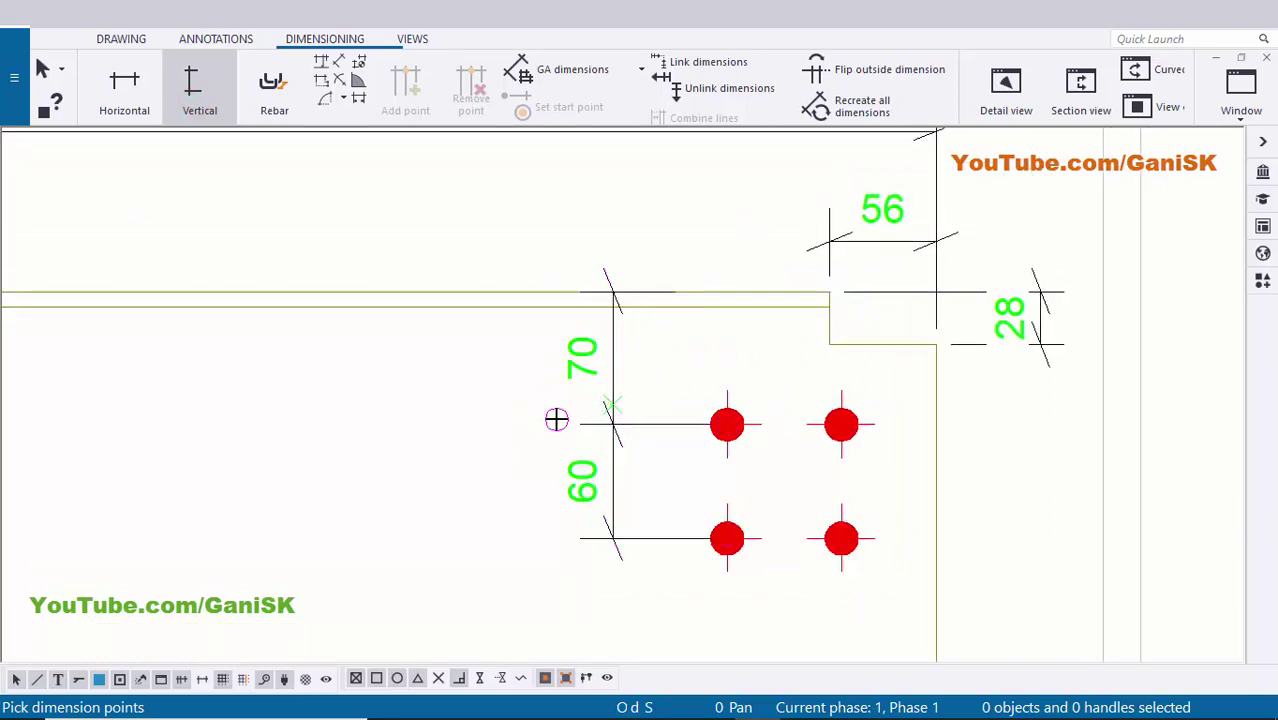
# Add a chained horizontal dimension through both right-end bolt-hole columns to the beam's right edge, placed below the holes.
pyautogui.click(132, 103)
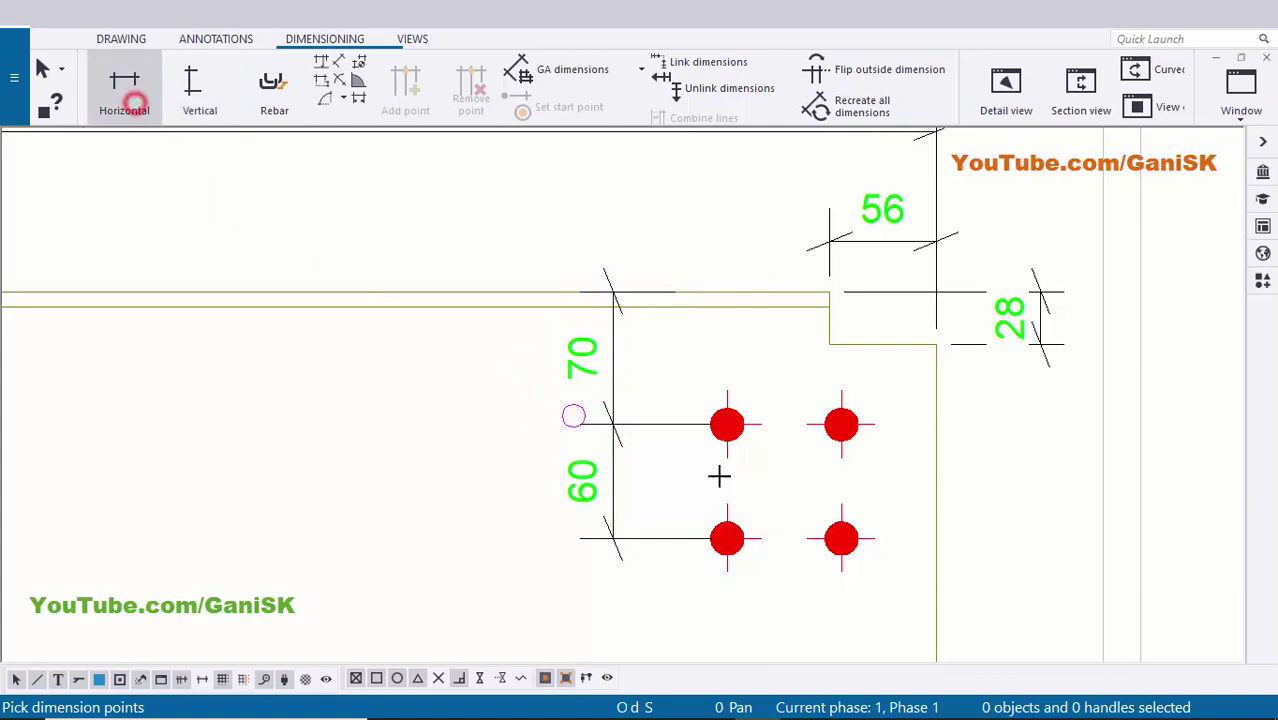
pyautogui.moveTo(841, 547); pyautogui.dragTo(656, 428, button='middle')
pyautogui.scroll(2, 654, 430)
pyautogui.click(492, 412)
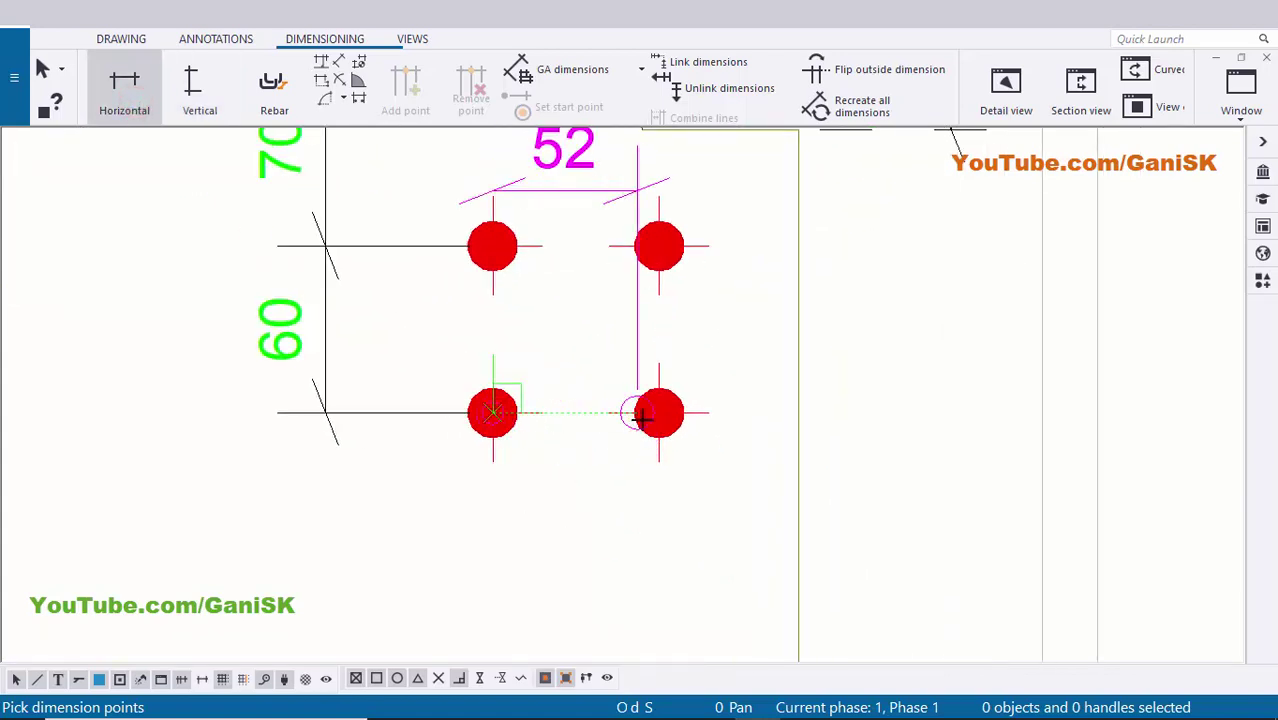
pyautogui.click(660, 412)
pyautogui.click(799, 449)
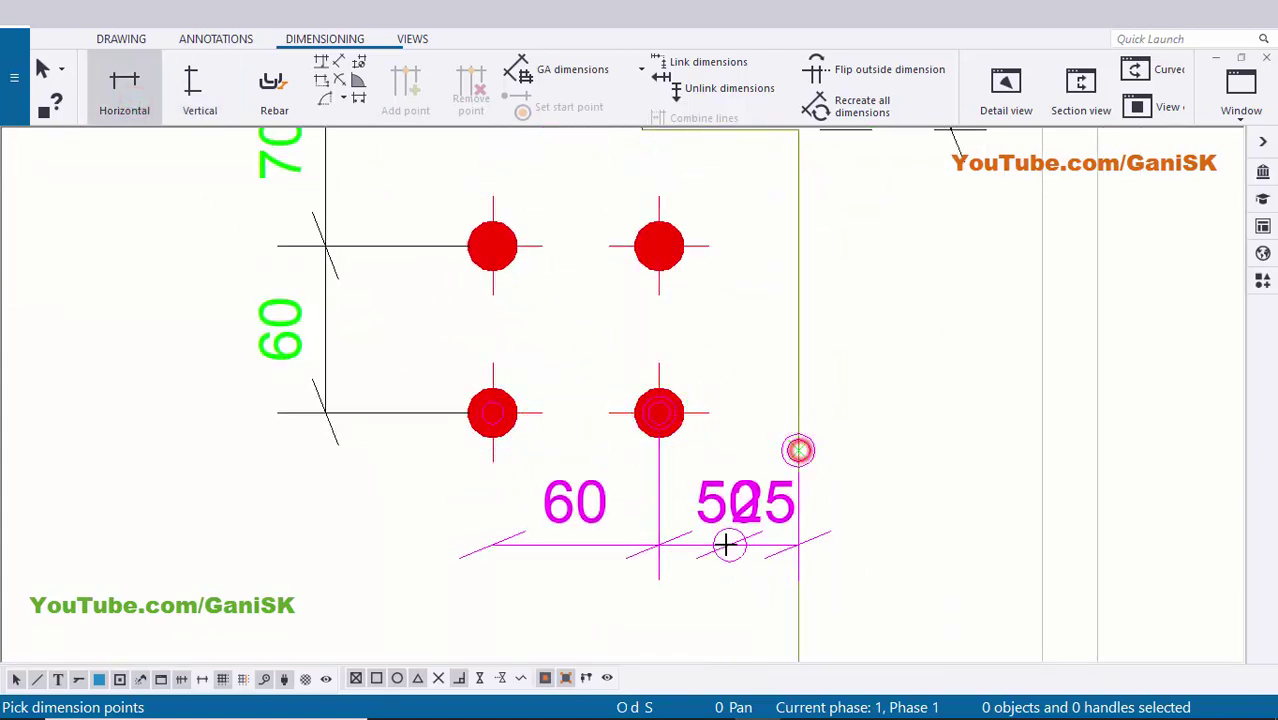
pyautogui.moveTo(640, 584); pyautogui.dragTo(643, 481, button='middle')
pyautogui.middleClick(638, 481)
pyautogui.scroll(-2, 699, 493)
pyautogui.moveTo(813, 508); pyautogui.dragTo(762, 565, button='middle')
pyautogui.rightClick(824, 394)
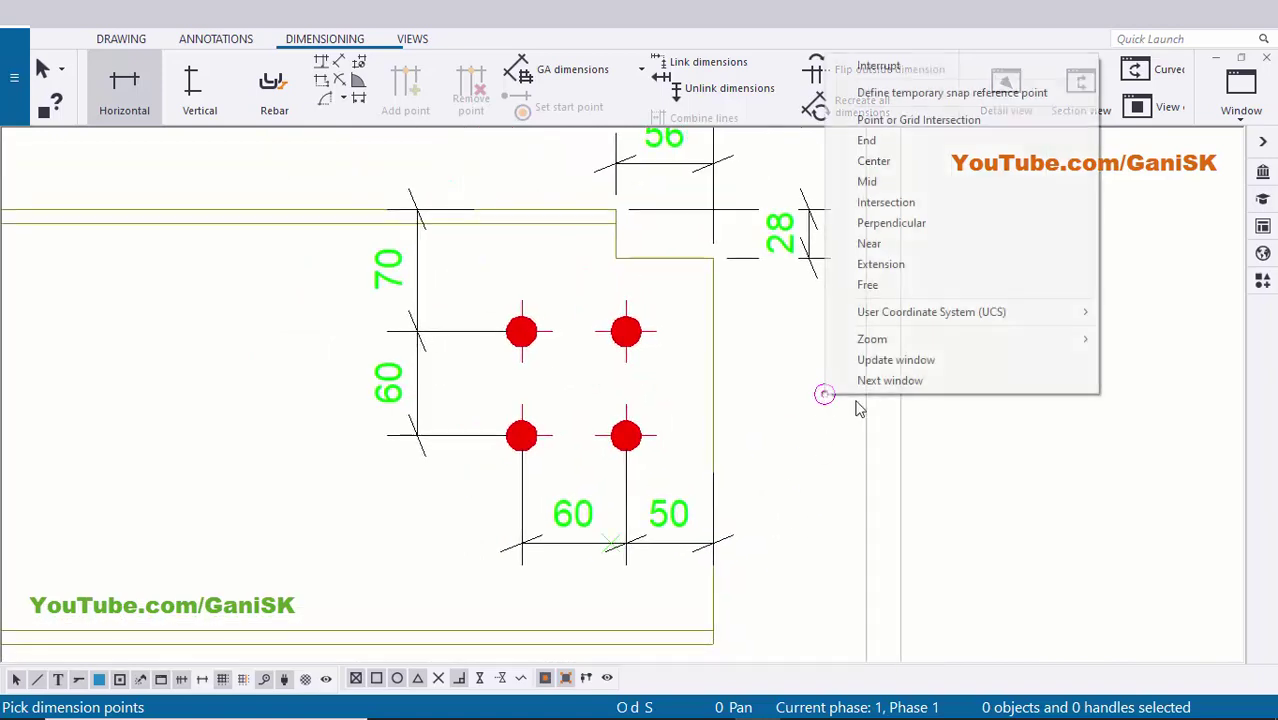
pyautogui.click(903, 70)
# Examine the vertical and horizontal bolt-hole dimensions at the beam's right end.
pyautogui.moveTo(478, 357); pyautogui.dragTo(550, 394, button='middle')
pyautogui.scroll(4, 505, 382)
pyautogui.scroll(-3, 537, 381)
pyautogui.moveTo(481, 281); pyautogui.dragTo(529, 305, button='middle')
pyautogui.scroll(2, 525, 254)
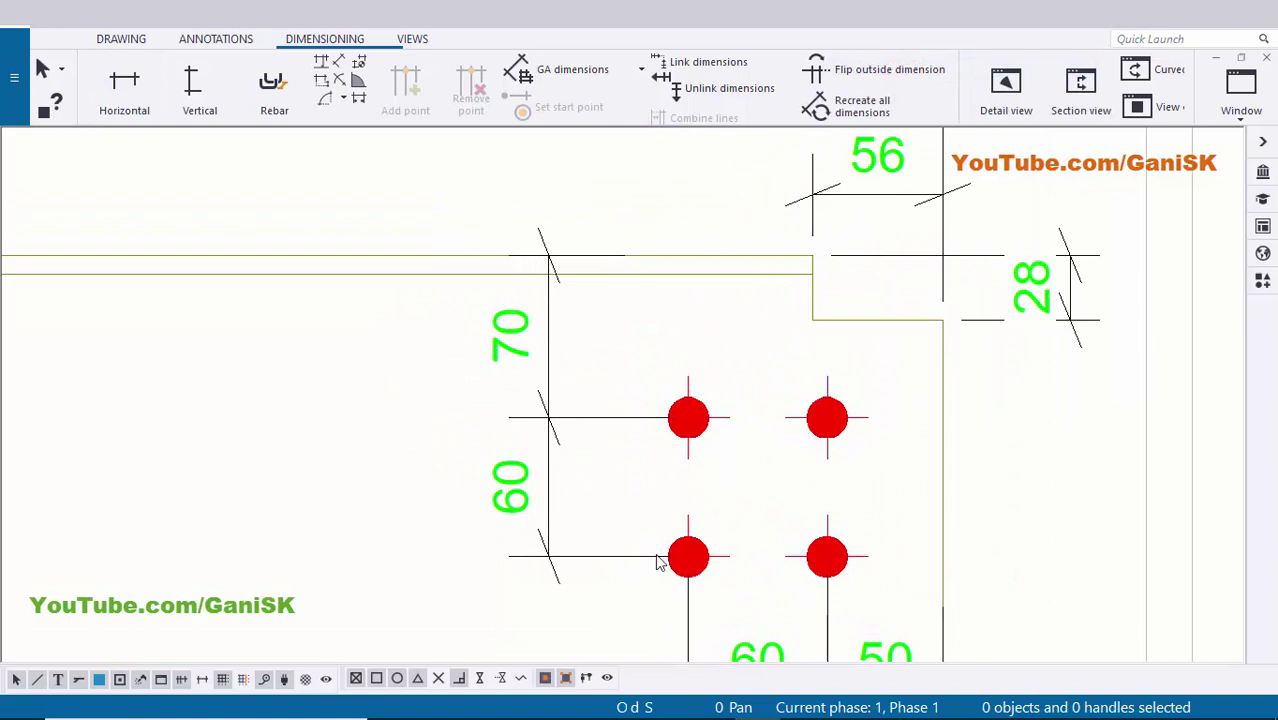
pyautogui.scroll(-3, 585, 436)
pyautogui.moveTo(645, 475); pyautogui.dragTo(573, 388, button='middle')
pyautogui.scroll(2, 668, 503)
pyautogui.scroll(2, 692, 491)
pyautogui.moveTo(812, 493); pyautogui.dragTo(785, 416, button='middle')
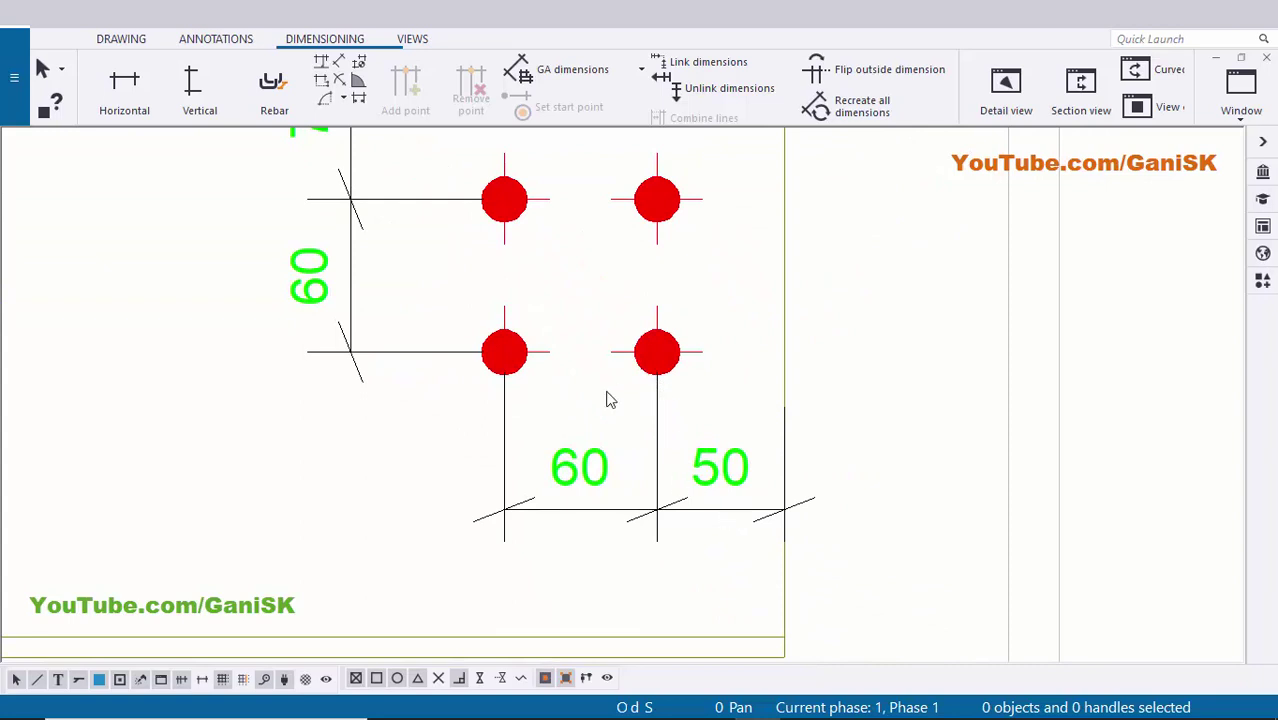
pyautogui.scroll(-2, 590, 512)
pyautogui.moveTo(670, 456); pyautogui.dragTo(637, 517, button='middle')
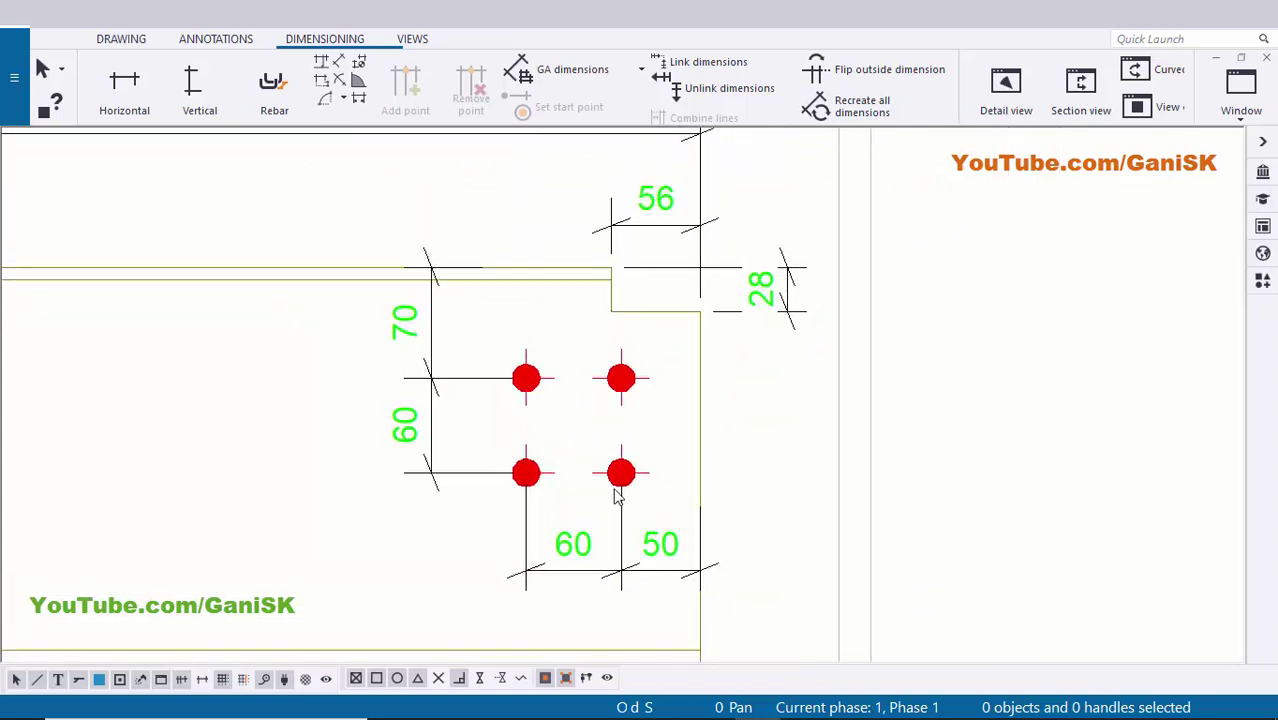
# Add a mark to the right-end bolt group using applied mark properties and move it just outside the beam's right end.
pyautogui.scroll(2, 630, 490)
pyautogui.rightClick(633, 481)
pyautogui.click(757, 296)
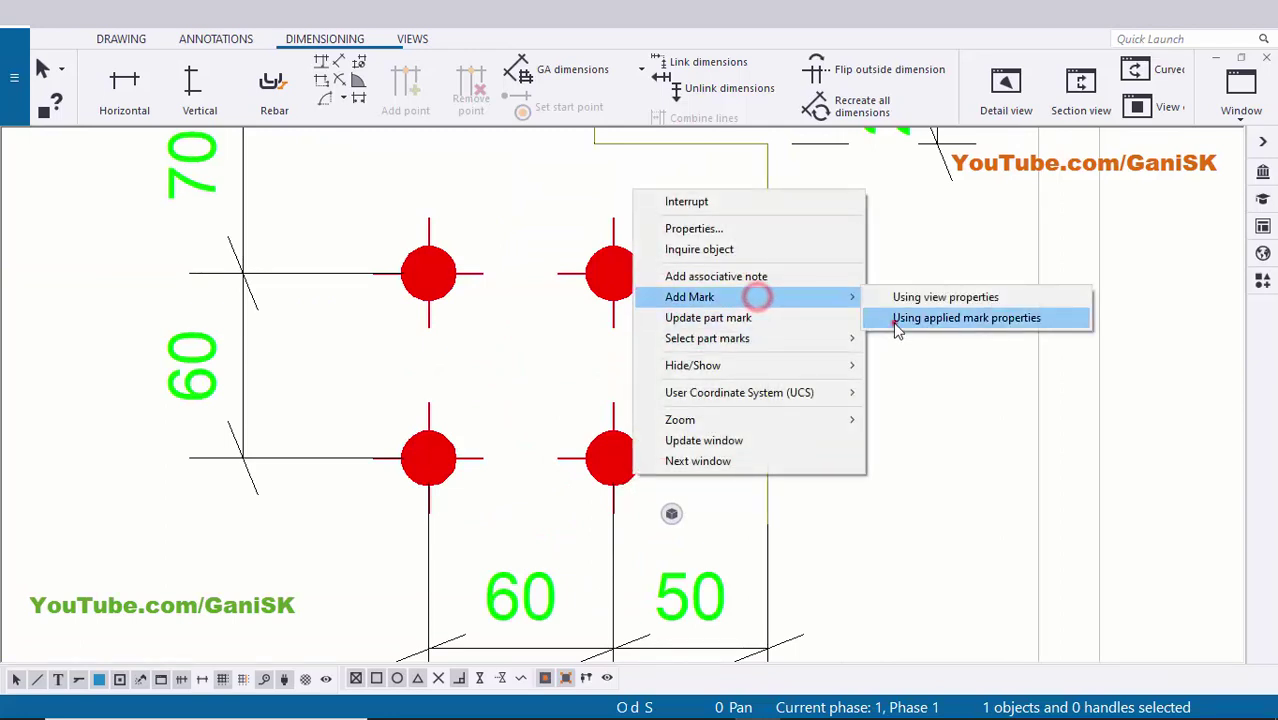
pyautogui.click(895, 322)
pyautogui.scroll(-1, 827, 454)
pyautogui.moveTo(1000, 526); pyautogui.dragTo(864, 493, button='middle')
pyautogui.click(864, 493)
pyautogui.moveTo(878, 508); pyautogui.dragTo(749, 401)
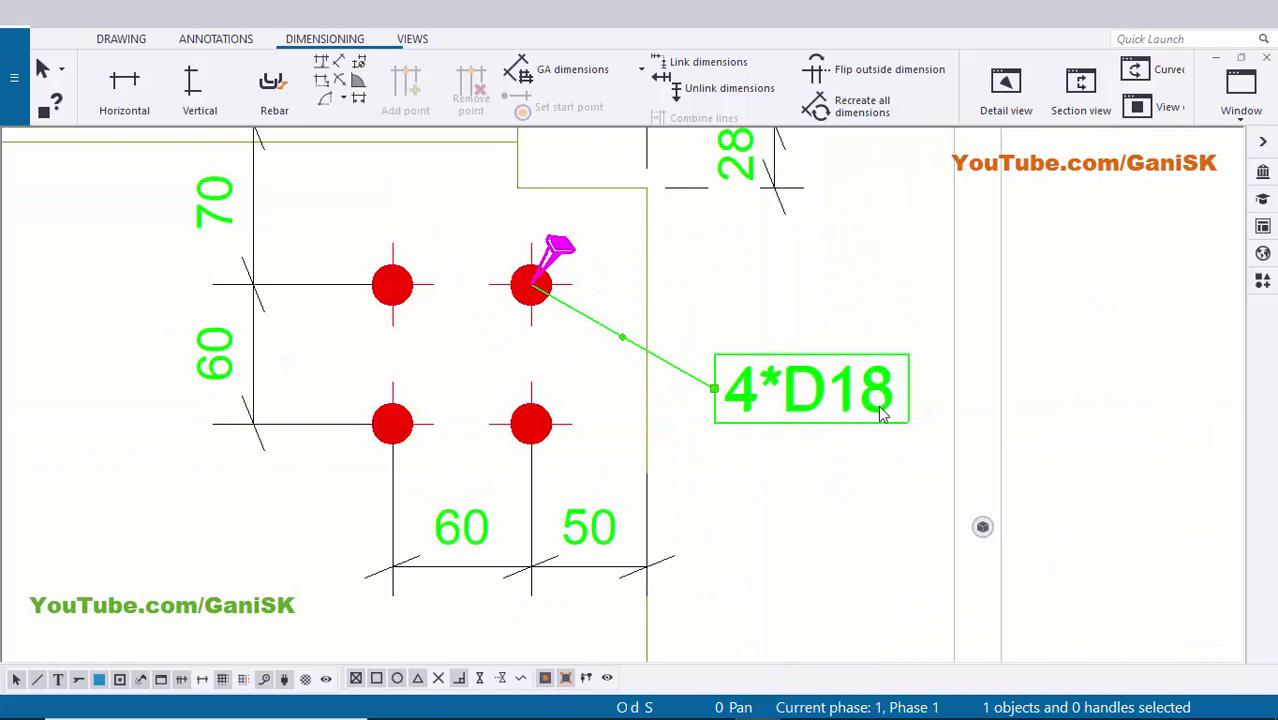
# Set the left-end bolt mark's frame type to no frame and apply the change to the mark.
pyautogui.scroll(-2, 817, 479)
pyautogui.moveTo(786, 460); pyautogui.dragTo(914, 452, button='middle')
pyautogui.scroll(2, 704, 417)
pyautogui.scroll(-4, 736, 434)
pyautogui.scroll(-3, 700, 460)
pyautogui.scroll(3, 51, 448)
pyautogui.scroll(3, 150, 440)
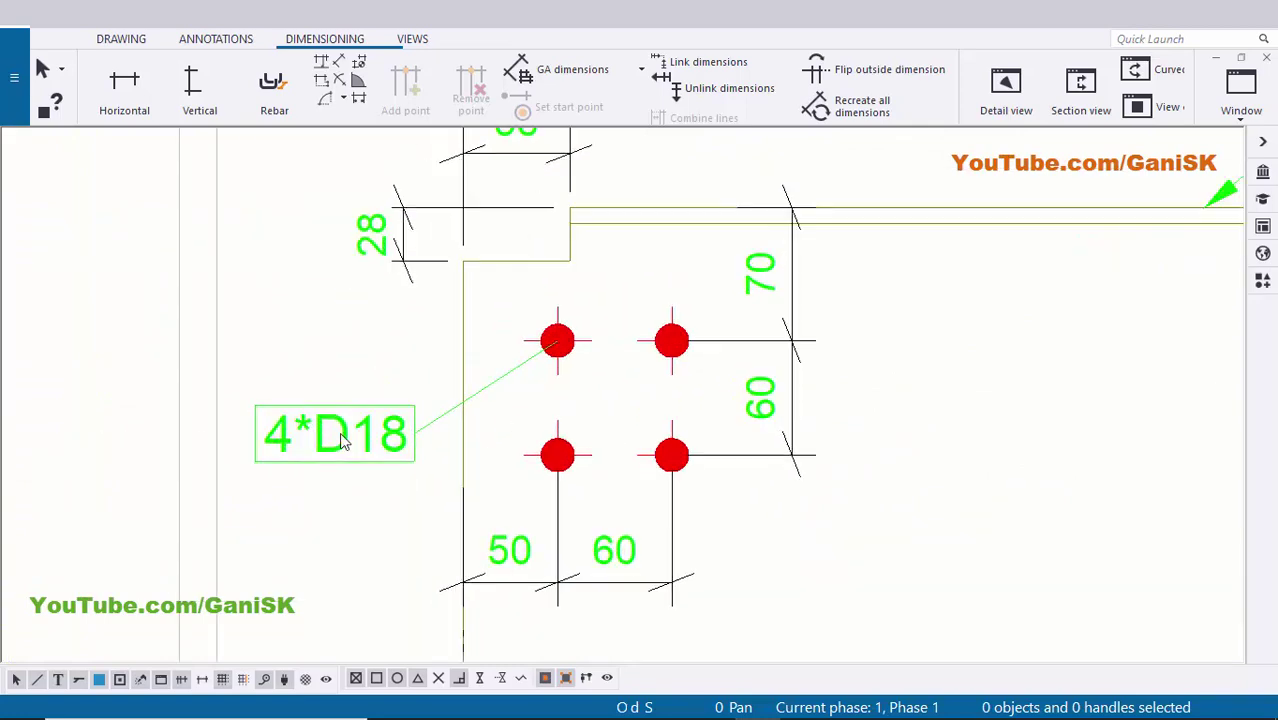
pyautogui.scroll(-1, 333, 441)
pyautogui.scroll(3, 345, 444)
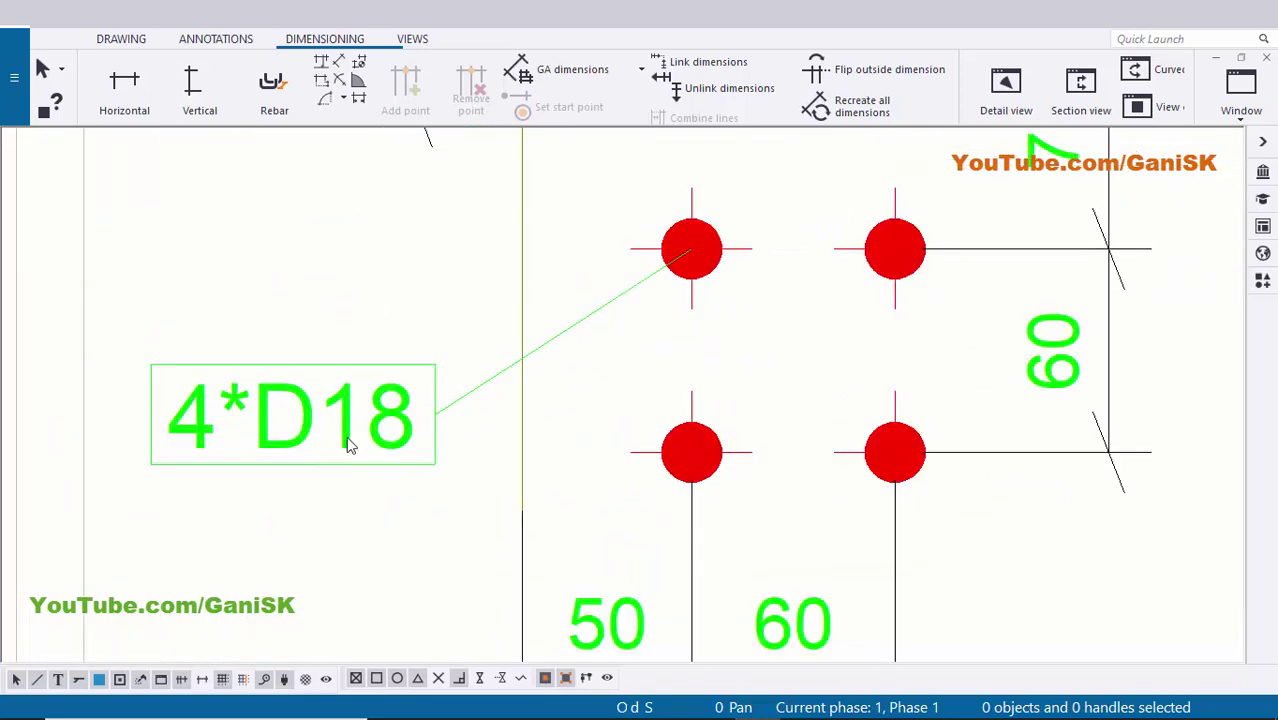
pyautogui.doubleClick(297, 441)
pyautogui.click(181, 222)
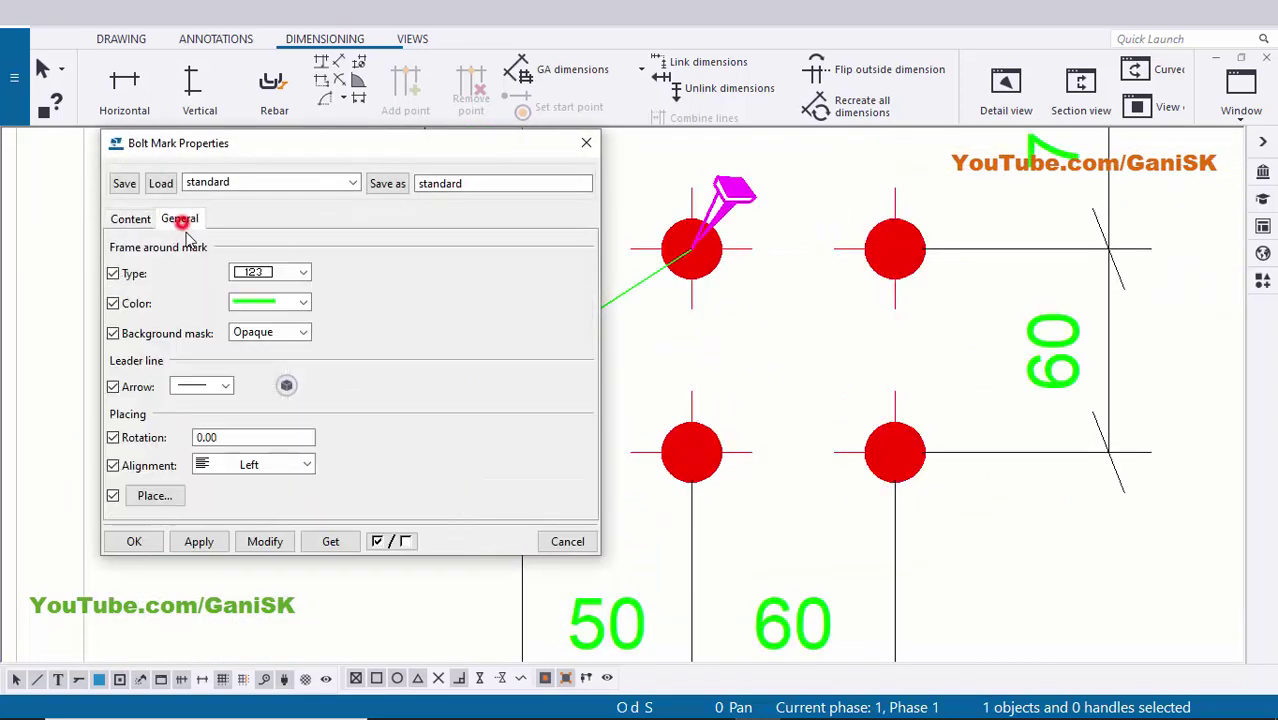
pyautogui.click(255, 278)
pyautogui.click(256, 290)
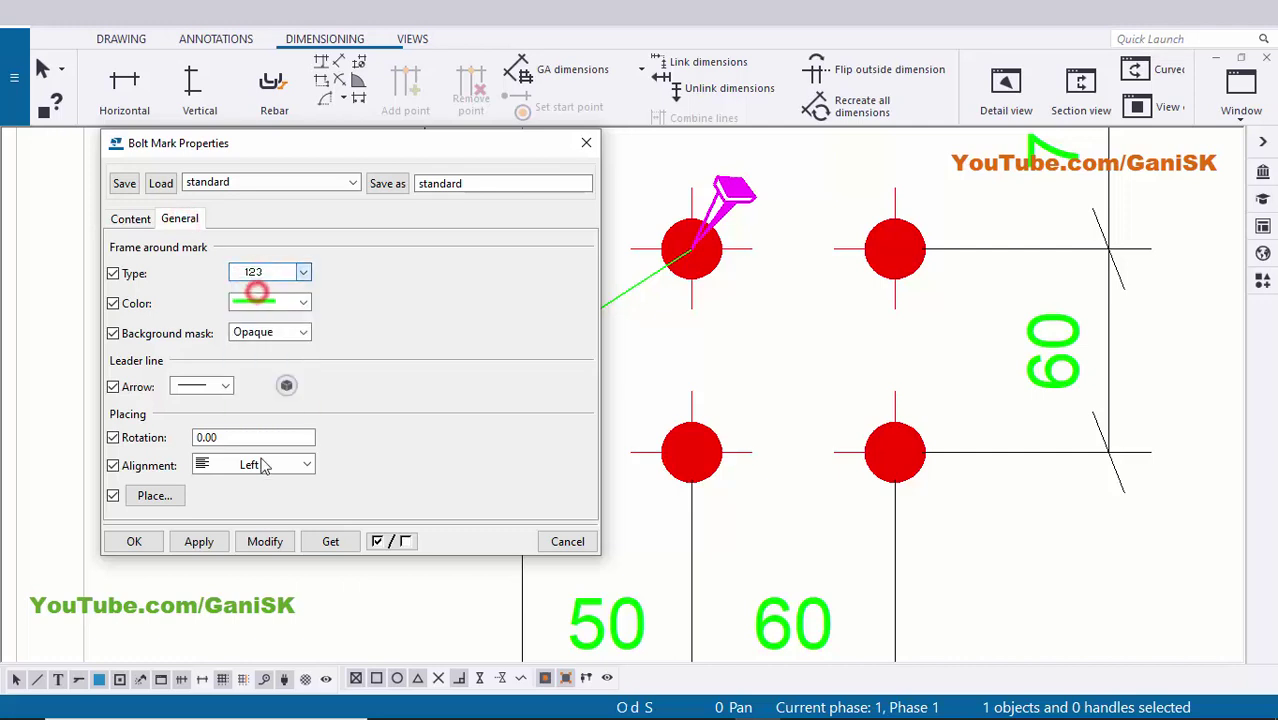
pyautogui.scroll(-3, 816, 487)
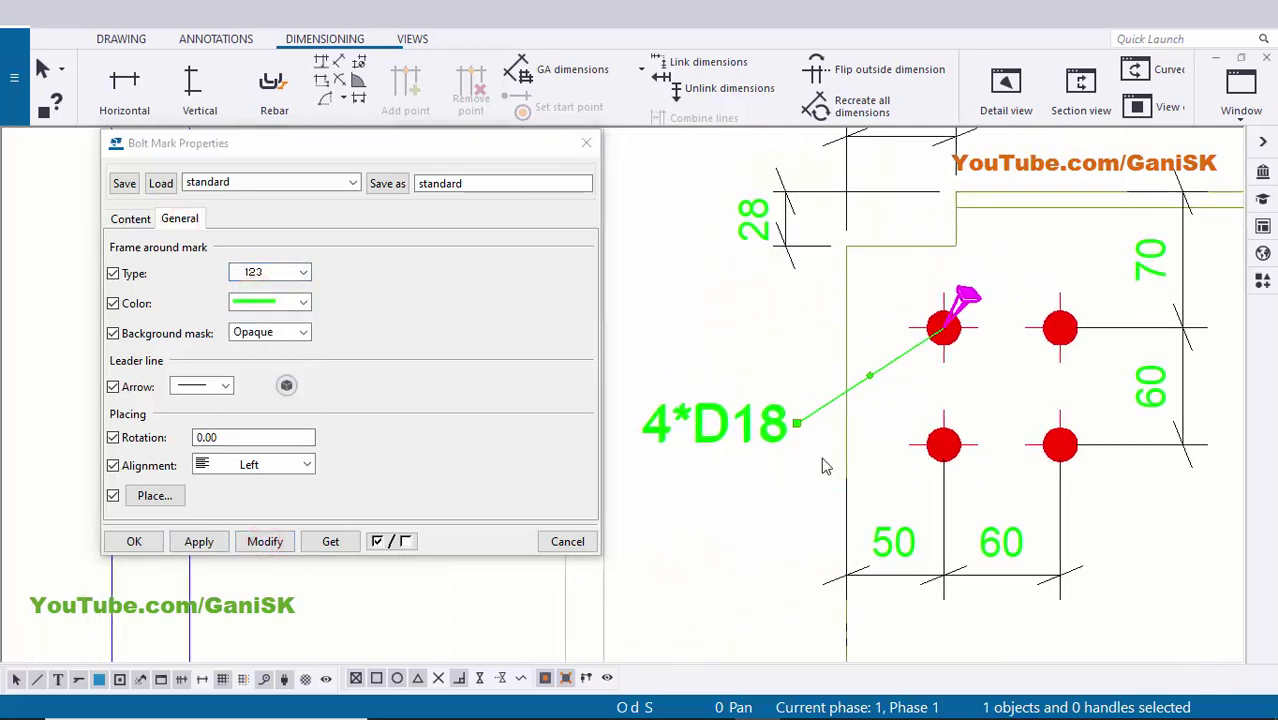
# Set the left-end bolt mark's leader line to a filled arrowhead and apply the change to the mark.
pyautogui.scroll(2, 880, 451)
pyautogui.moveTo(845, 411); pyautogui.dragTo(800, 428, button='middle')
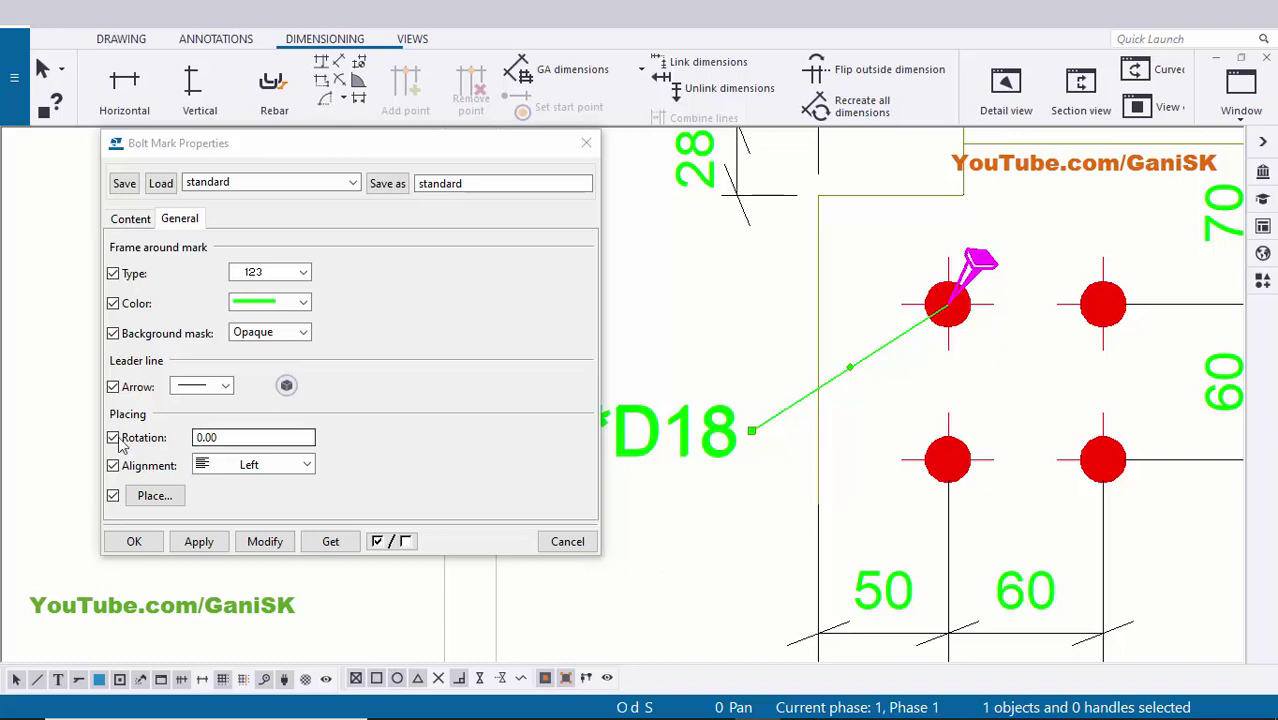
pyautogui.click(188, 386)
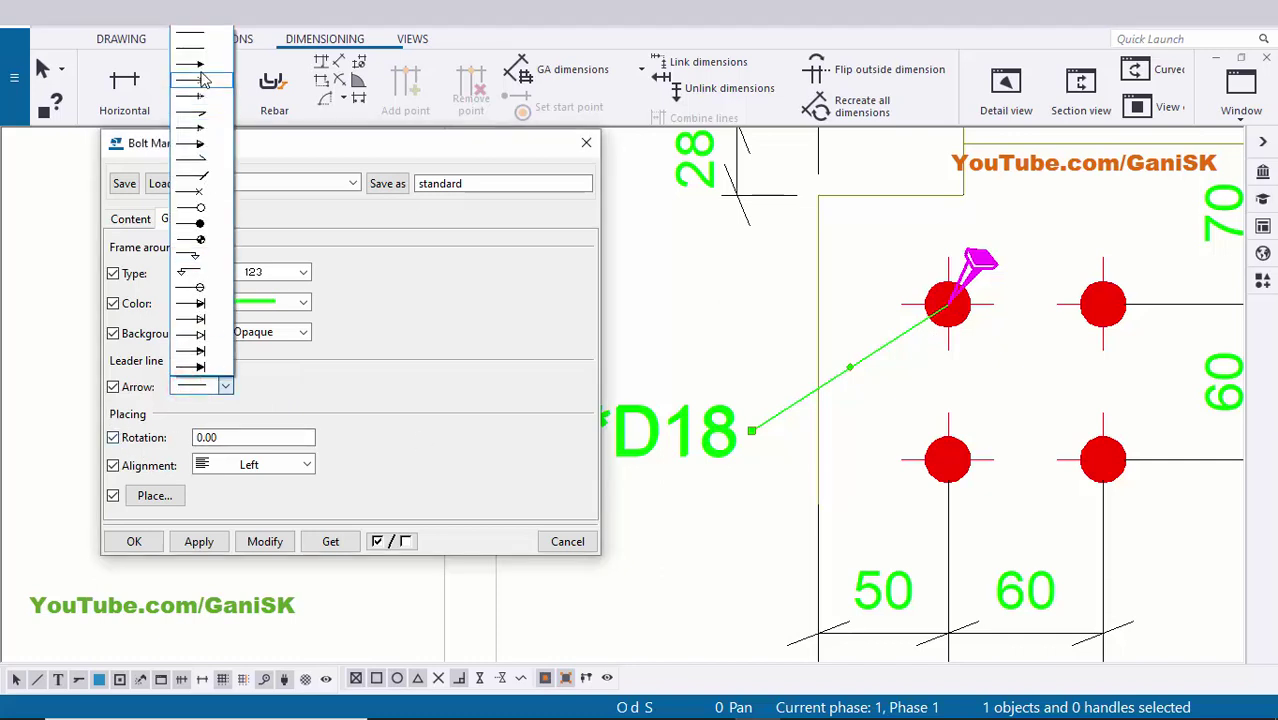
pyautogui.click(200, 80)
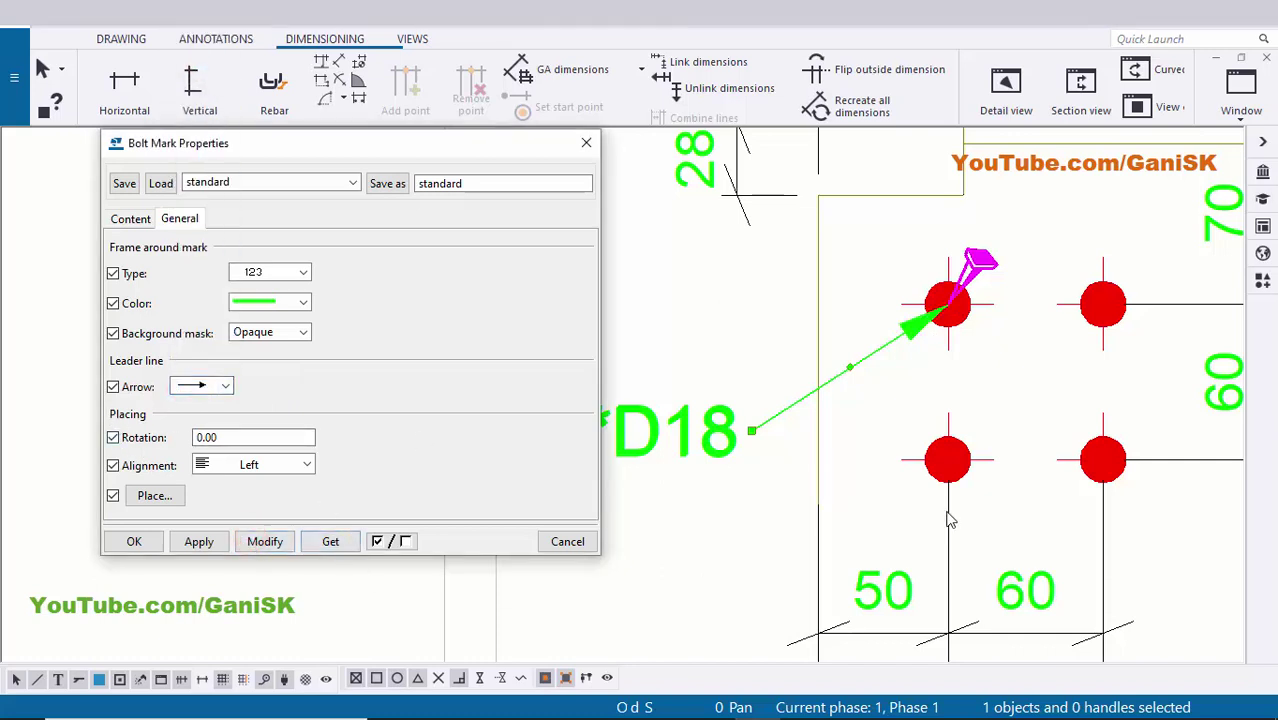
# Apply the same frameless, filled-arrow formatting to the right-end bolt mark and close the bolt mark properties.
pyautogui.scroll(-3, 930, 515)
pyautogui.scroll(2, 813, 500)
pyautogui.scroll(-4, 734, 487)
pyautogui.moveTo(1110, 466); pyautogui.dragTo(741, 430, button='middle')
pyautogui.moveTo(1130, 425); pyautogui.dragTo(745, 467, button='middle')
pyautogui.scroll(2, 925, 474)
pyautogui.scroll(2, 895, 505)
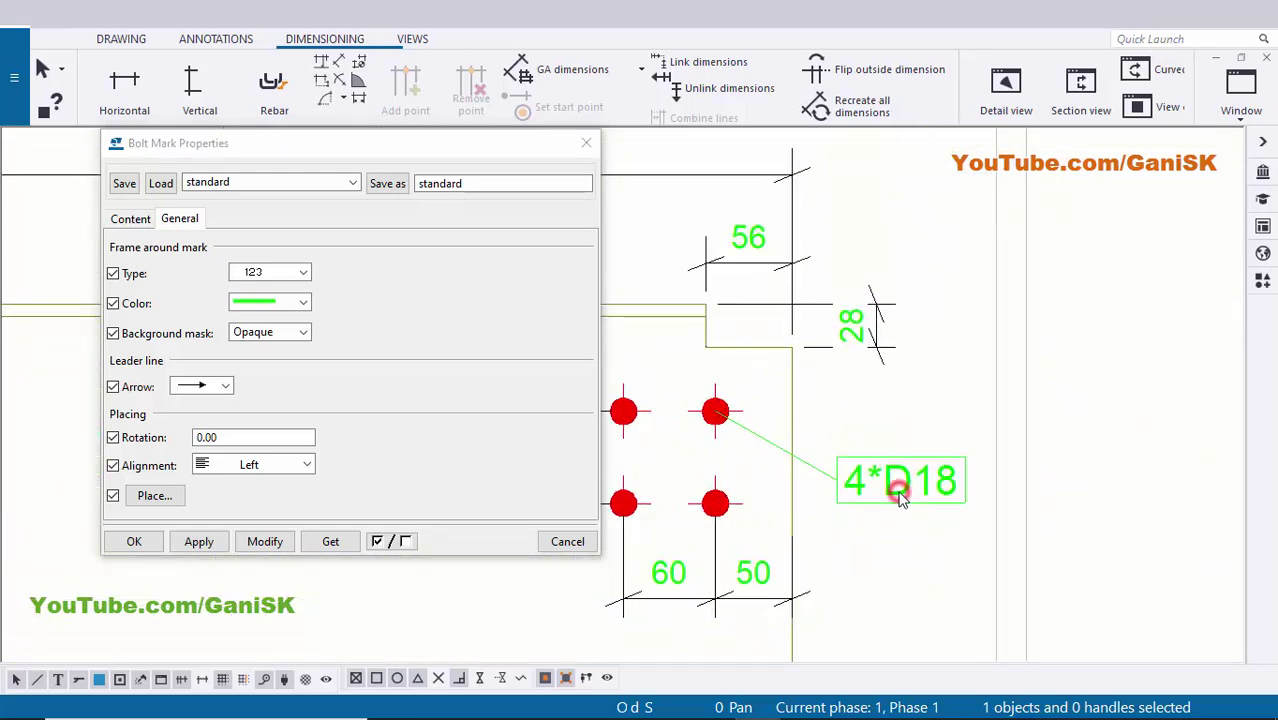
pyautogui.click(259, 545)
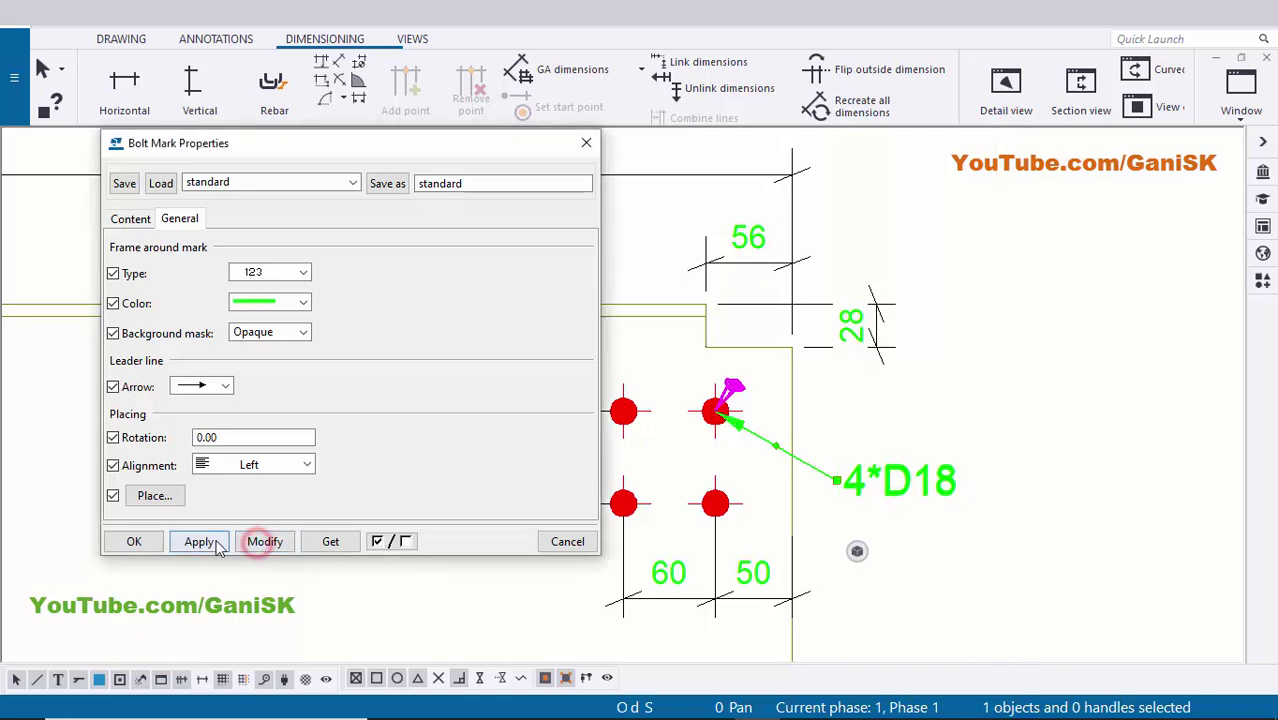
pyautogui.click(154, 543)
pyautogui.scroll(3, 898, 528)
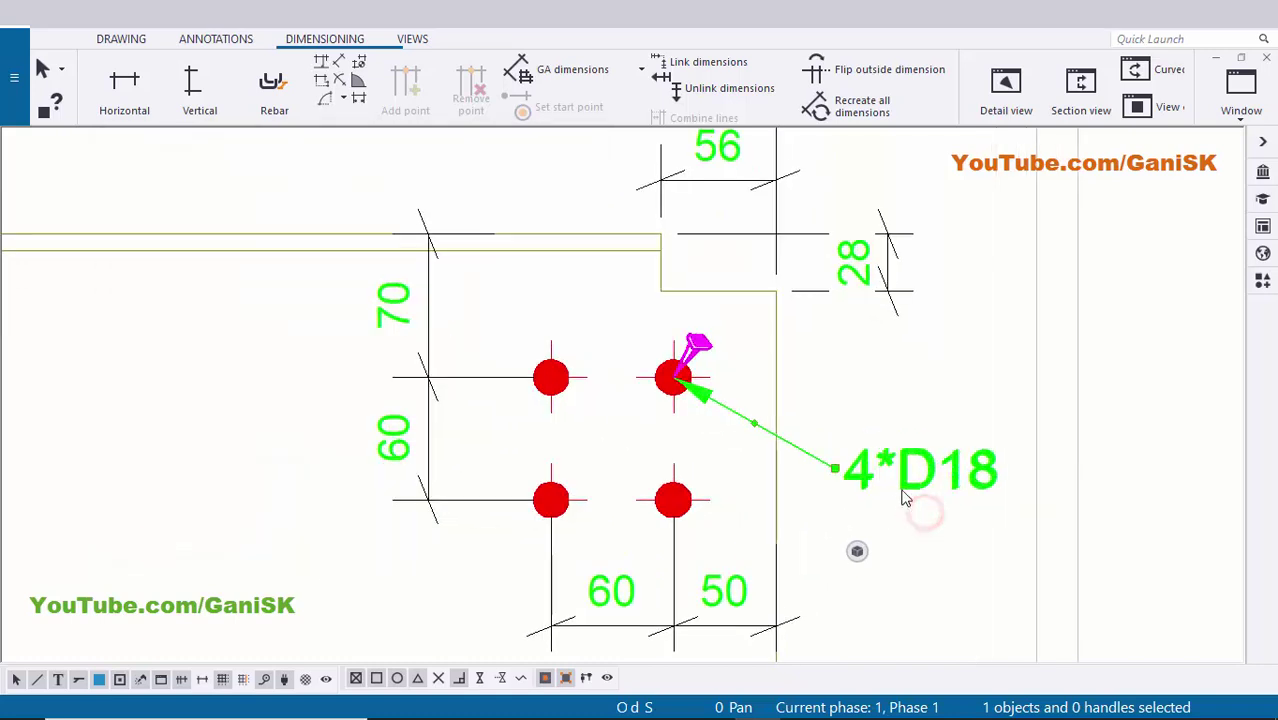
pyautogui.click(923, 545)
# Shift the left-end bolt mark slightly closer to the beam end and deselect it.
pyautogui.scroll(-10, 1016, 555)
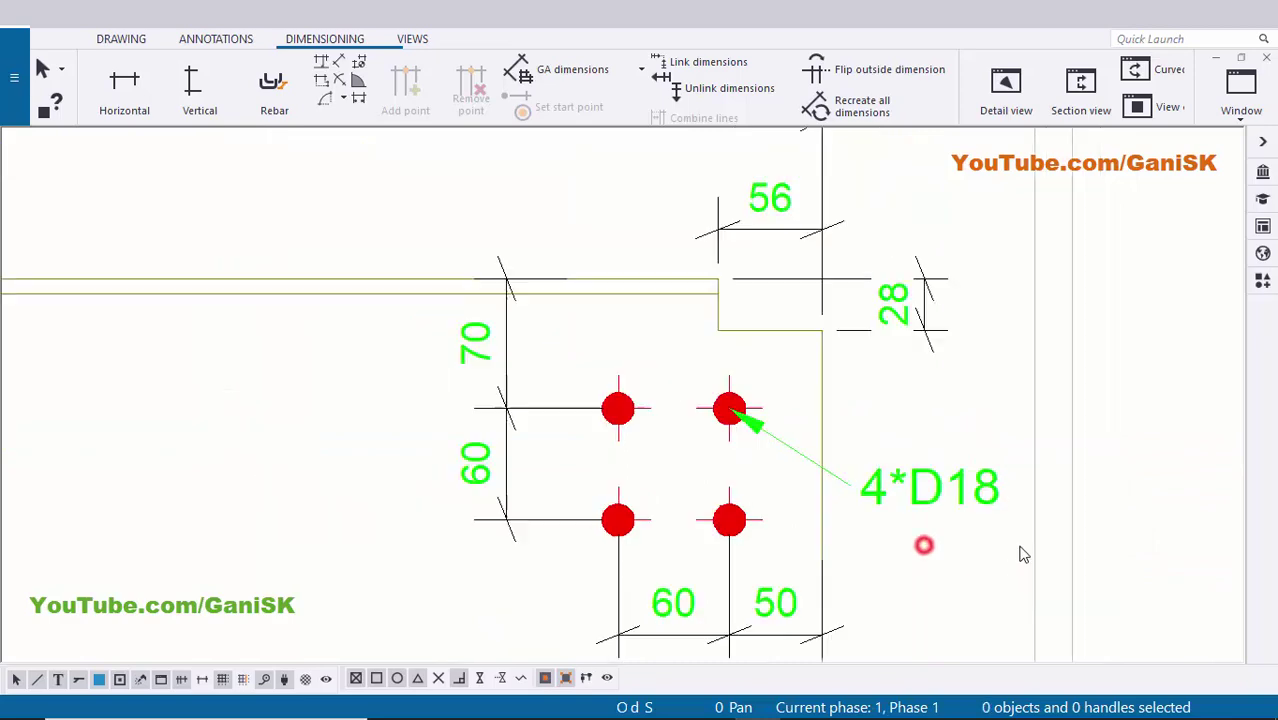
pyautogui.moveTo(314, 571); pyautogui.dragTo(848, 500, button='middle')
pyautogui.scroll(-3, 848, 500)
pyautogui.scroll(1, 64, 489)
pyautogui.moveTo(64, 489); pyautogui.dragTo(279, 491, button='middle')
pyautogui.scroll(2, 281, 492)
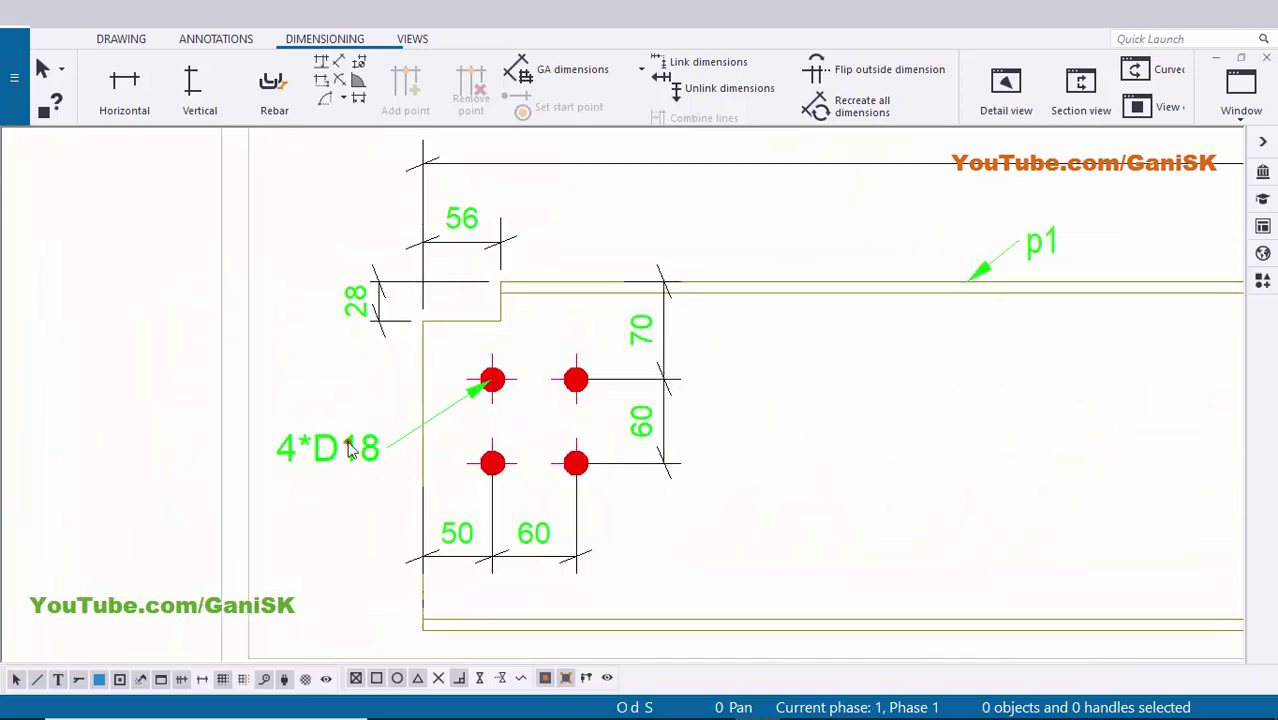
pyautogui.moveTo(336, 450); pyautogui.dragTo(350, 443)
pyautogui.click(848, 472)
# Examine the dimensioned beam view from end to end, checking the dimensions, bolt marks and part mark.
pyautogui.scroll(-3, 848, 472)
pyautogui.moveTo(966, 448); pyautogui.dragTo(710, 420, button='middle')
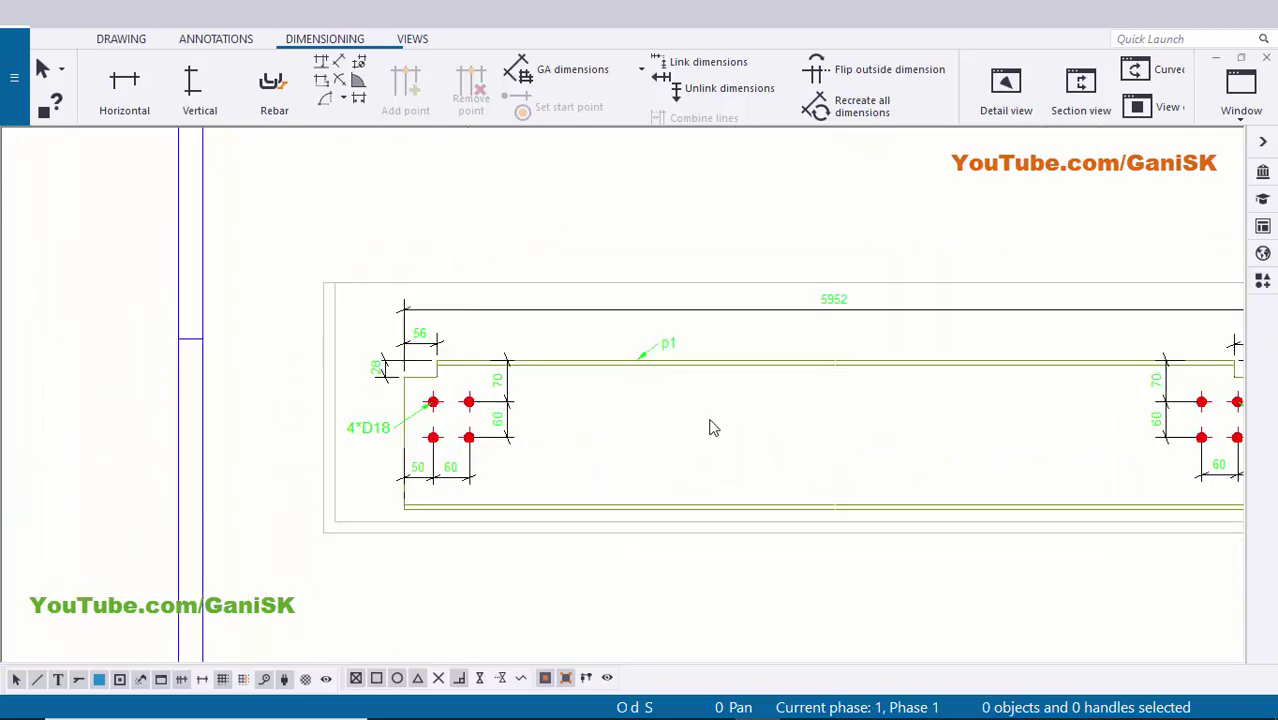
pyautogui.scroll(3, 350, 370)
pyautogui.scroll(-5, 442, 337)
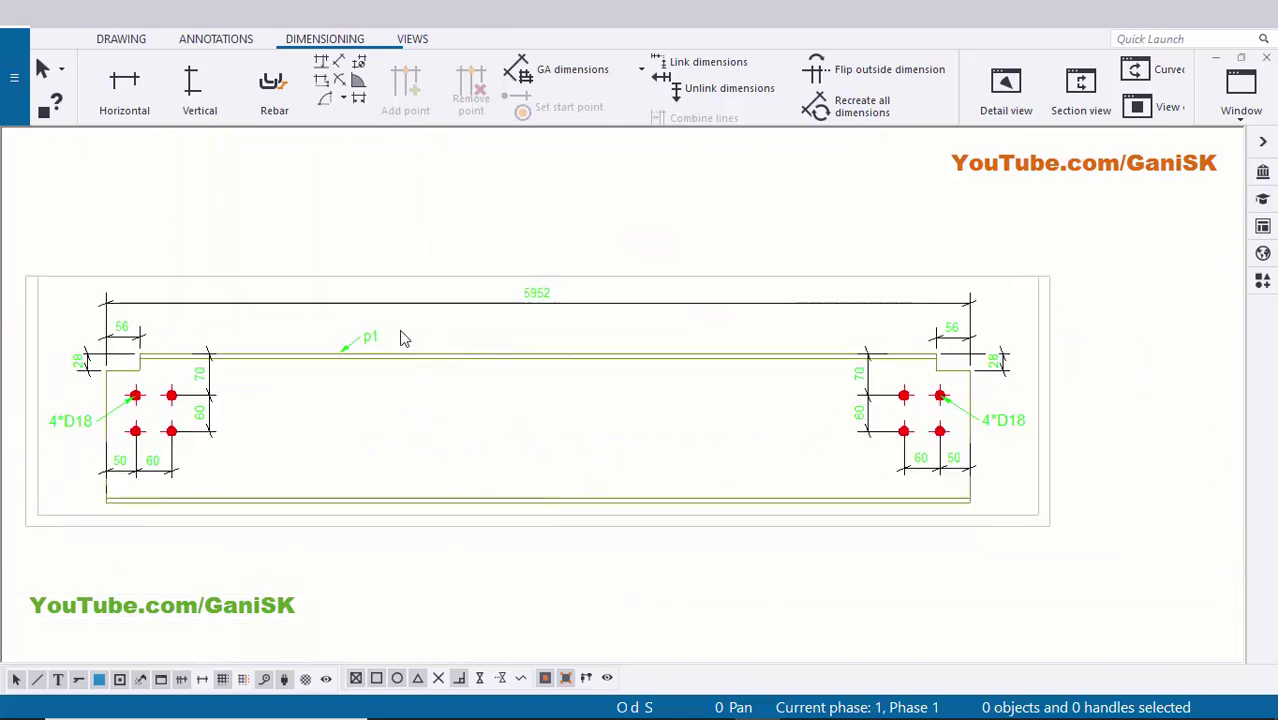
pyautogui.scroll(2, 303, 360)
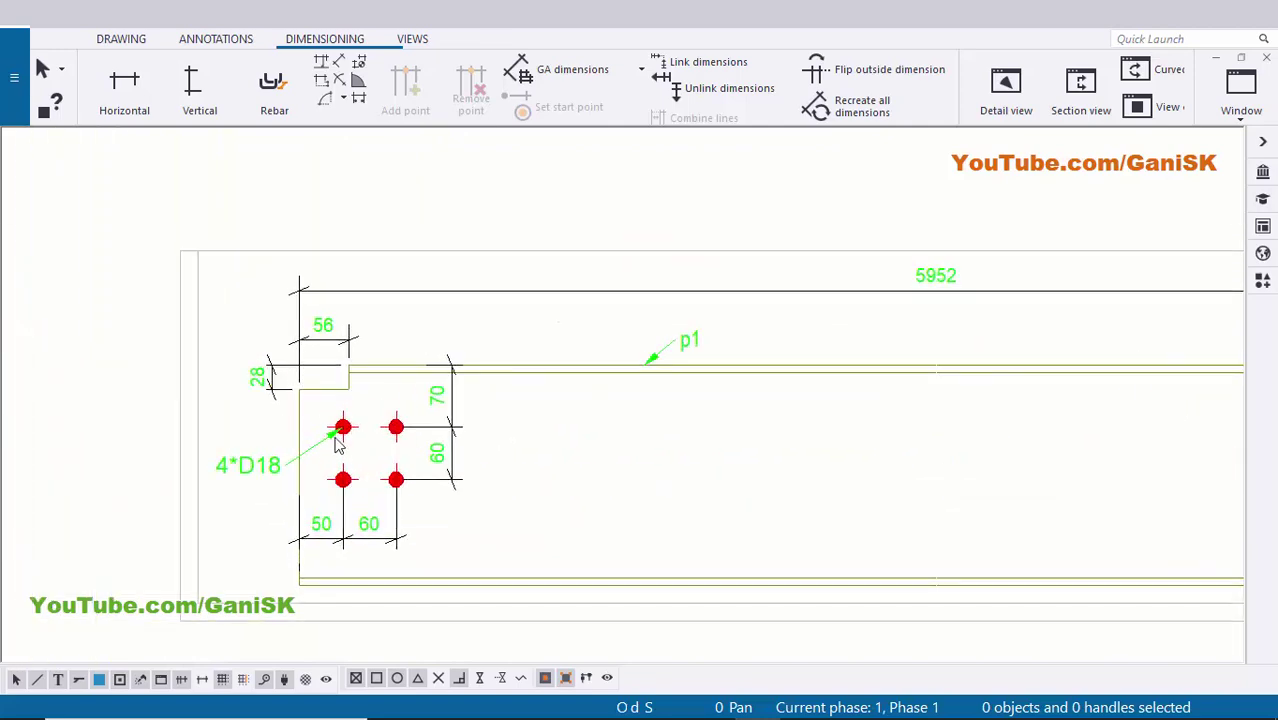
pyautogui.scroll(-5, 340, 443)
pyautogui.scroll(5, 350, 445)
pyautogui.scroll(-6, 505, 442)
pyautogui.scroll(3, 500, 455)
pyautogui.scroll(2, 868, 476)
pyautogui.scroll(-2, 840, 406)
pyautogui.scroll(4, 496, 391)
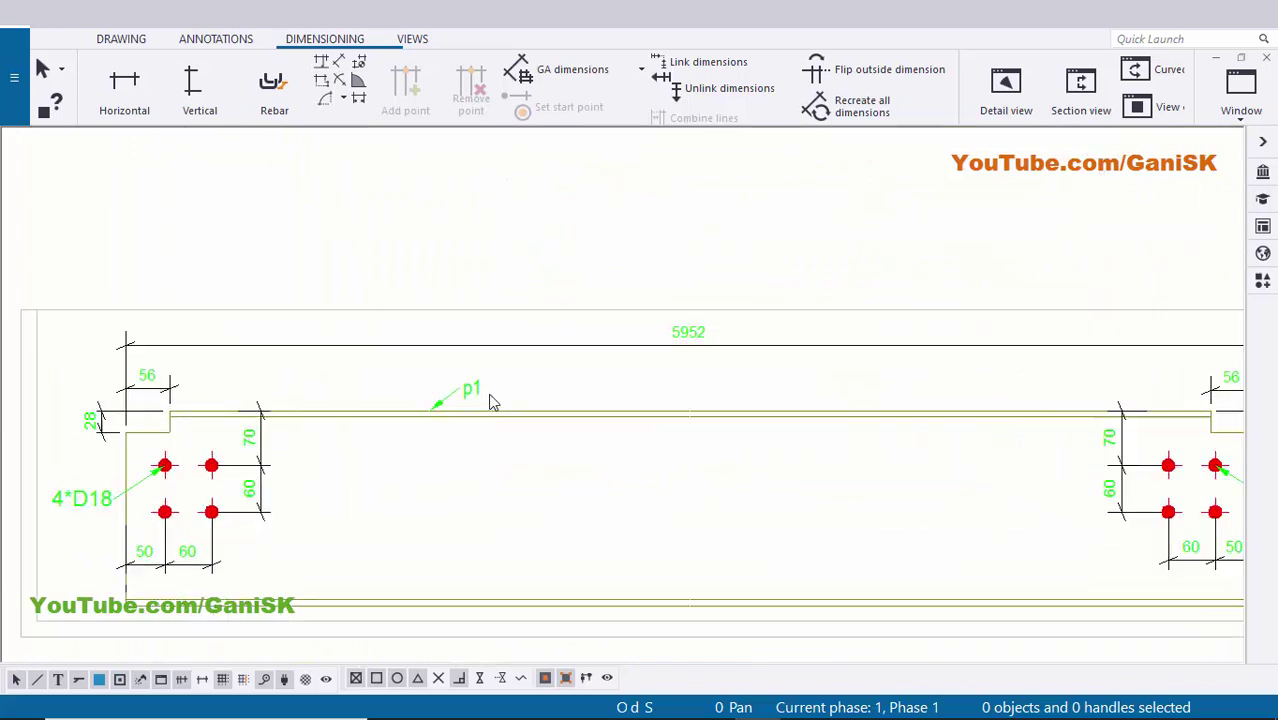
pyautogui.scroll(-5, 462, 462)
pyautogui.scroll(5, 560, 304)
# Create single-part views of the first p3 plate shown with hidden lines in the beam view.
pyautogui.moveTo(575, 310); pyautogui.dragTo(510, 368, button='middle')
pyautogui.scroll(-2, 520, 337)
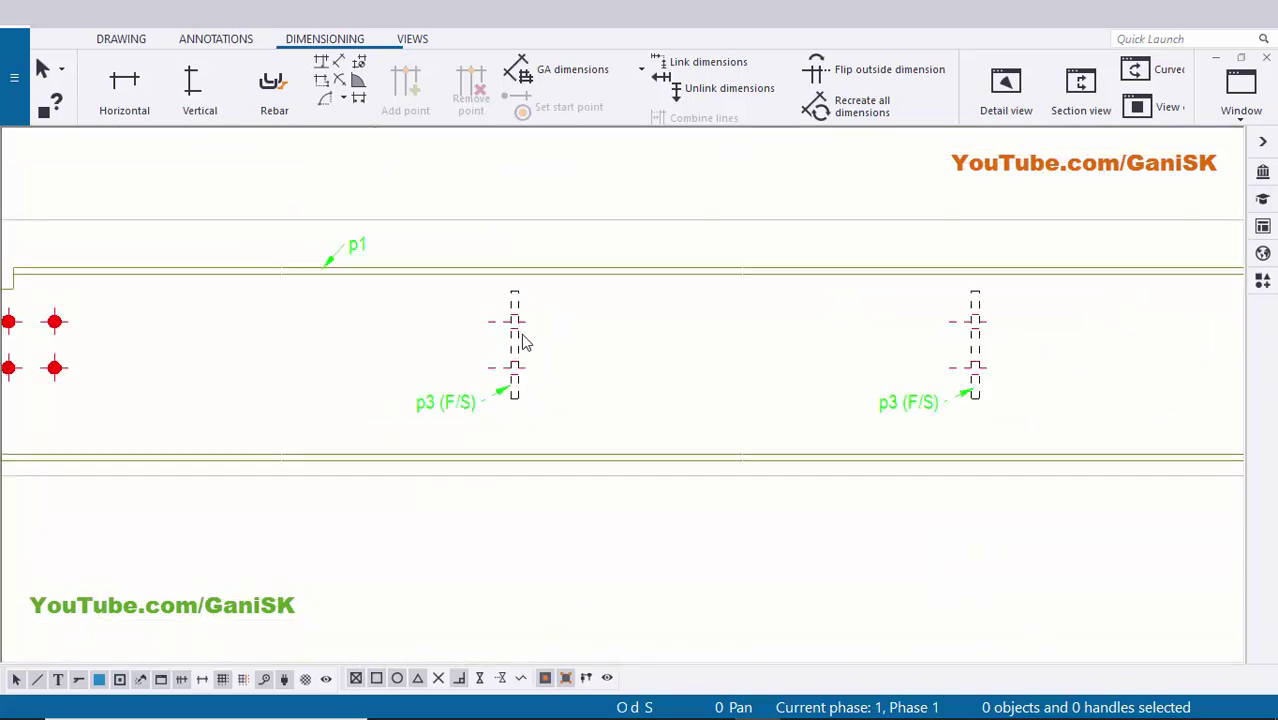
pyautogui.scroll(2, 510, 350)
pyautogui.rightClick(510, 350)
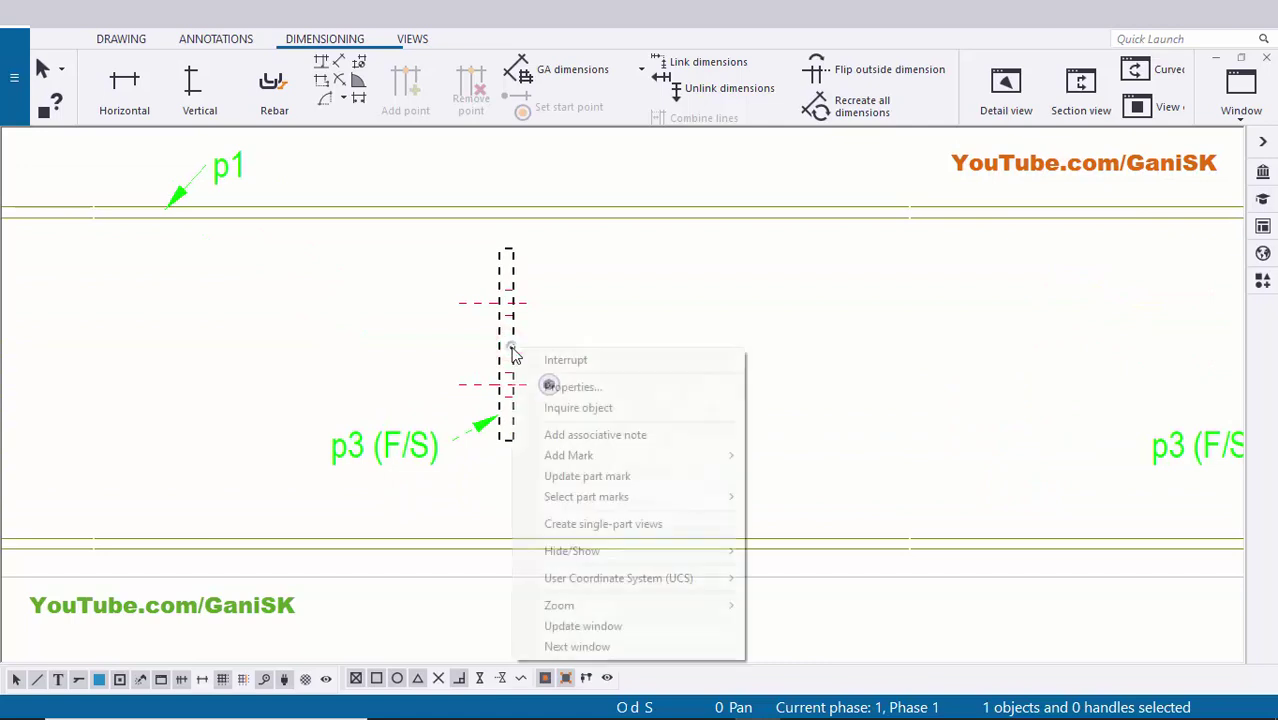
pyautogui.click(592, 527)
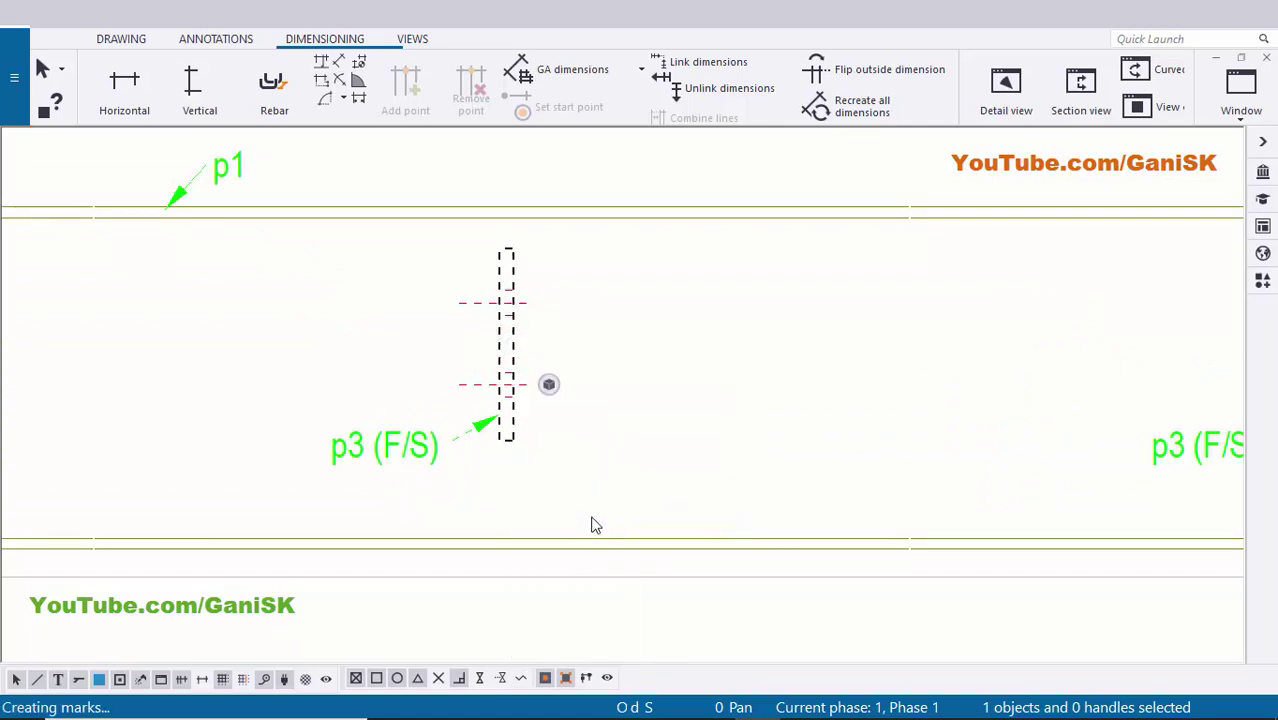
pyautogui.scroll(-5, 605, 470)
pyautogui.moveTo(619, 508); pyautogui.dragTo(593, 358, button='middle')
pyautogui.scroll(2, 636, 456)
pyautogui.scroll(4, 757, 510)
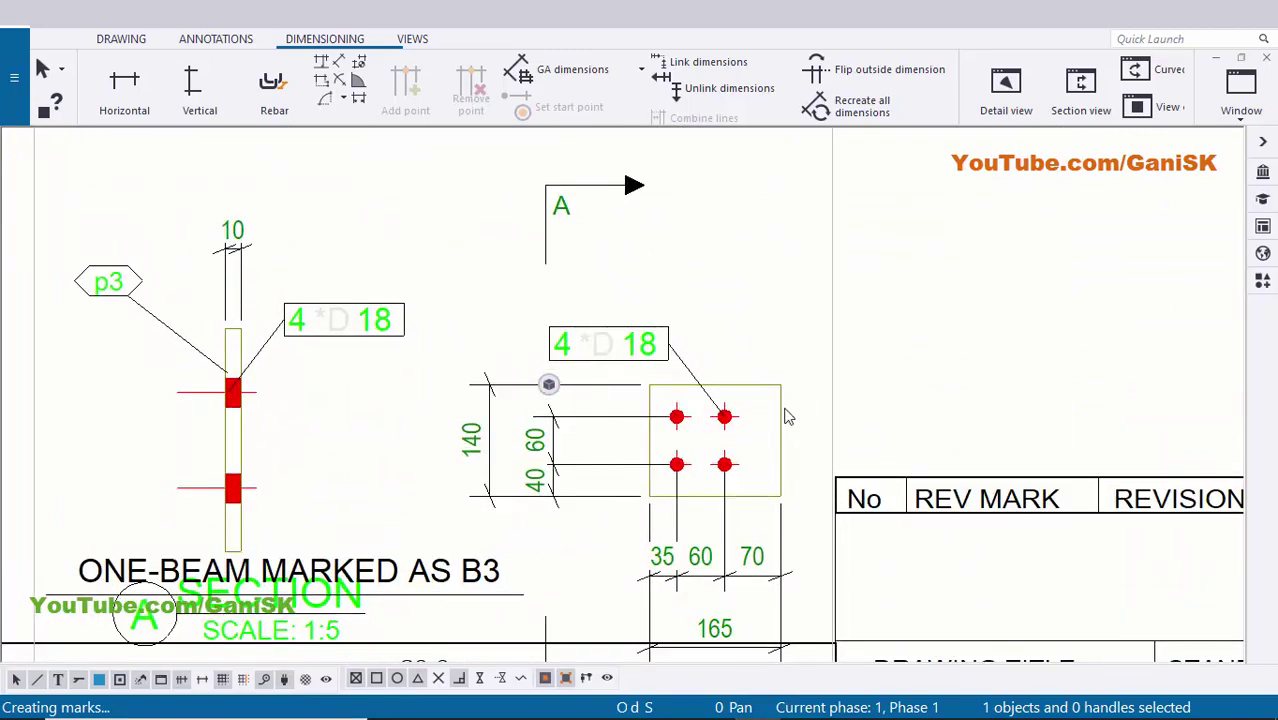
# Move the new p3 single-part views into the empty space beyond the beam's right end.
pyautogui.scroll(-4, 790, 405)
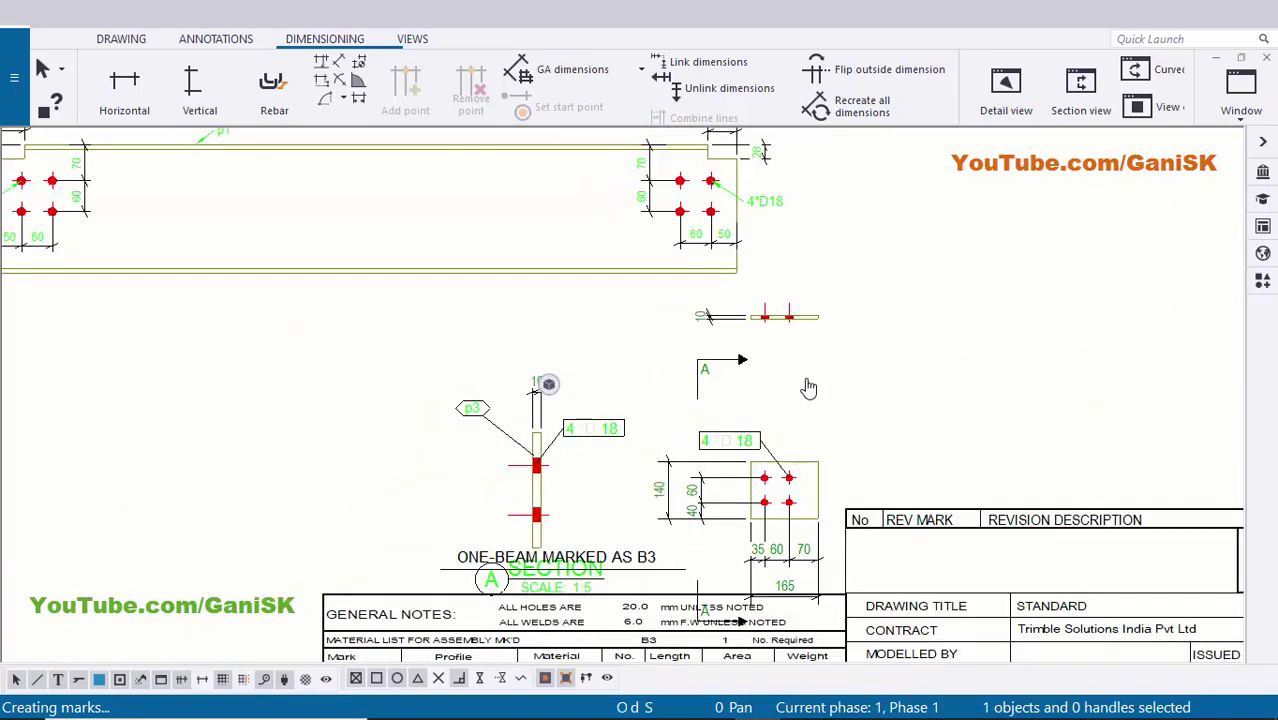
pyautogui.moveTo(810, 388); pyautogui.dragTo(746, 386, button='middle')
pyautogui.moveTo(779, 356)
pyautogui.mouseDown()
pyautogui.moveTo(1125, 196)
pyautogui.moveTo(1165, 200)
pyautogui.mouseUp()
pyautogui.moveTo(1023, 410)
pyautogui.mouseDown(button='middle')
pyautogui.moveTo(879, 414)
pyautogui.moveTo(805, 439)
pyautogui.mouseUp(button='middle')
pyautogui.moveTo(1053, 454); pyautogui.dragTo(959, 571, button='middle')
pyautogui.click(1001, 419)
pyautogui.moveTo(770, 526); pyautogui.dragTo(863, 520, button='middle')
pyautogui.scroll(4, 866, 528)
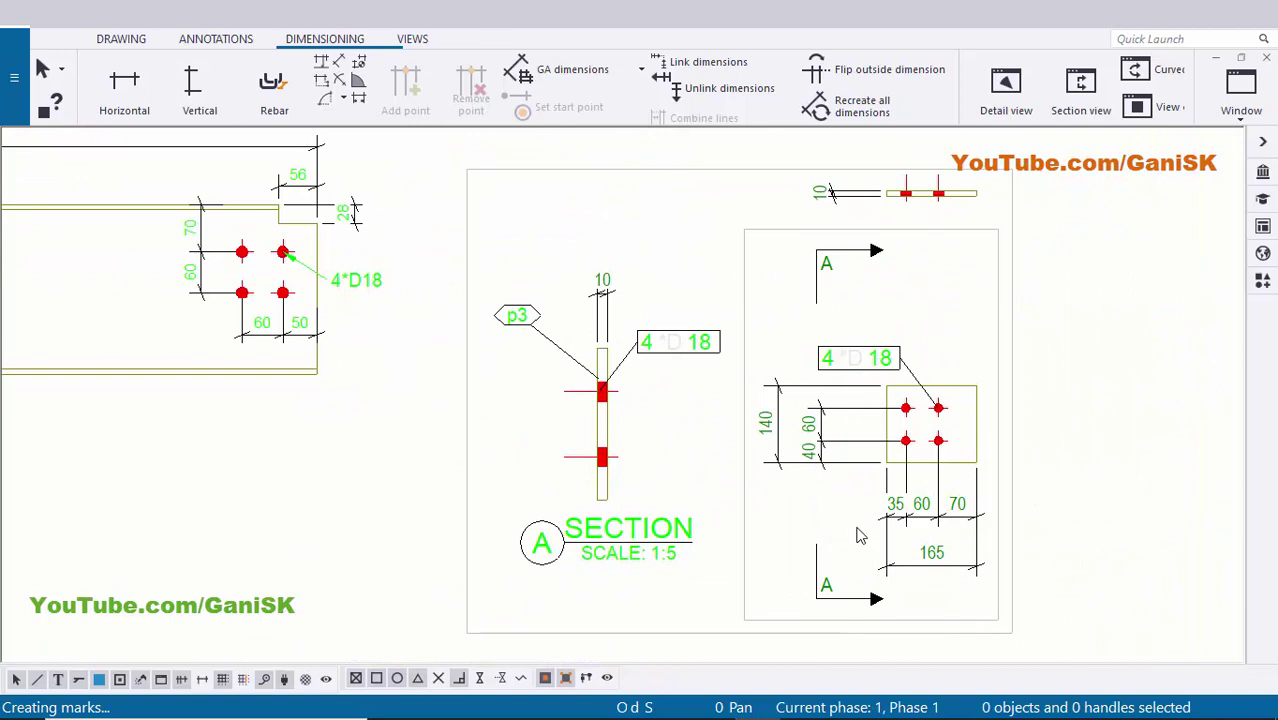
pyautogui.scroll(1, 598, 594)
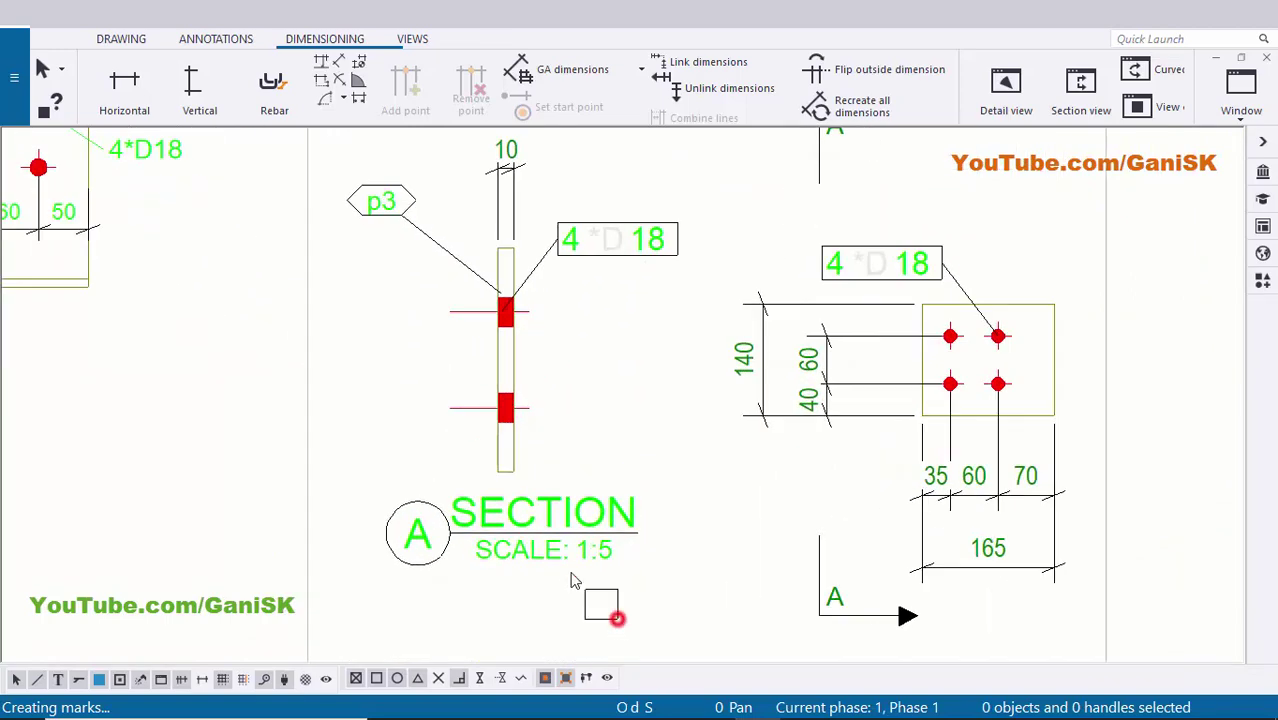
# Delete the section A view and the plate's edge view above the p3 front view.
pyautogui.click(589, 533)
pyautogui.press('Delete')
pyautogui.scroll(-3, 726, 452)
pyautogui.moveTo(728, 451); pyautogui.dragTo(622, 586, button='middle')
pyautogui.scroll(5, 775, 318)
pyautogui.moveTo(899, 220); pyautogui.dragTo(824, 374, button='middle')
pyautogui.scroll(2, 830, 378)
pyautogui.scroll(3, 829, 434)
pyautogui.moveTo(816, 468); pyautogui.dragTo(767, 397)
pyautogui.press('Delete')
# Delete the automatic horizontal dimensions below the p3 plate.
pyautogui.moveTo(770, 437); pyautogui.dragTo(753, 328, button='middle')
pyautogui.scroll(-1, 675, 367)
pyautogui.moveTo(683, 508); pyautogui.dragTo(677, 201, button='middle')
pyautogui.scroll(2, 667, 420)
pyautogui.scroll(-1, 666, 432)
pyautogui.moveTo(719, 471); pyautogui.dragTo(685, 399, button='middle')
pyautogui.scroll(4, 685, 400)
pyautogui.scroll(-3, 697, 502)
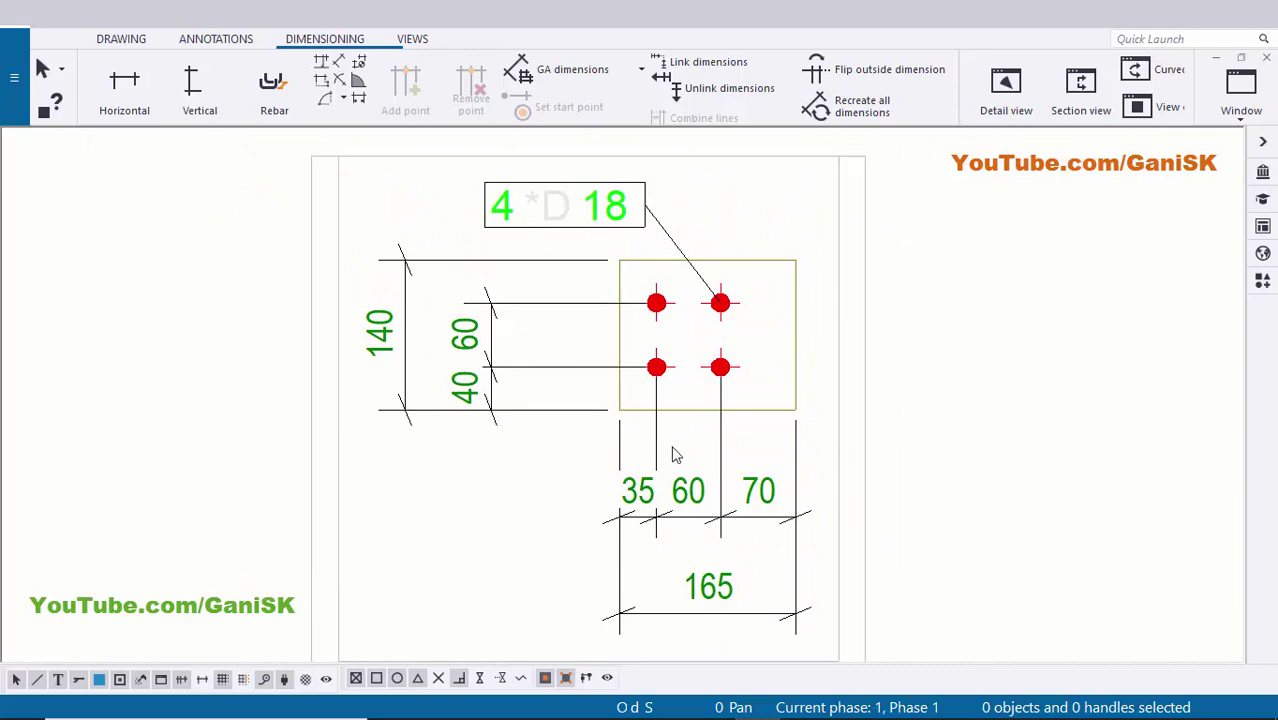
pyautogui.scroll(3, 736, 505)
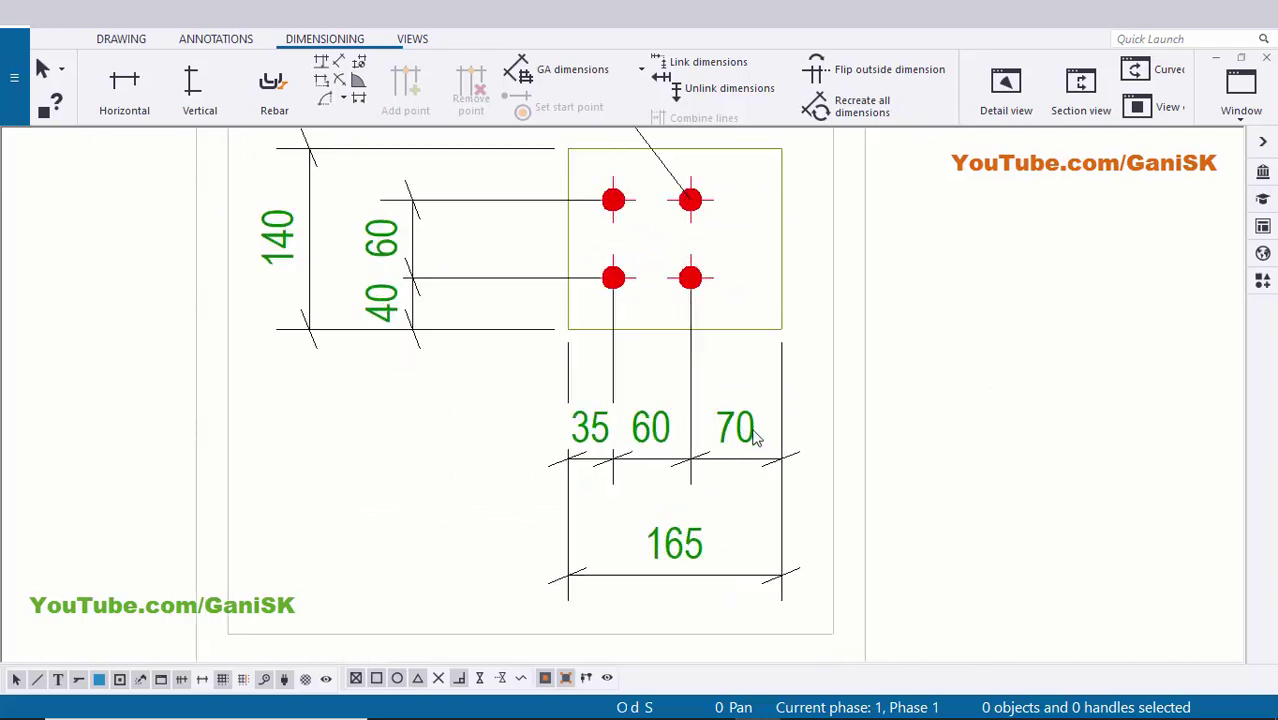
pyautogui.moveTo(614, 460); pyautogui.dragTo(605, 475)
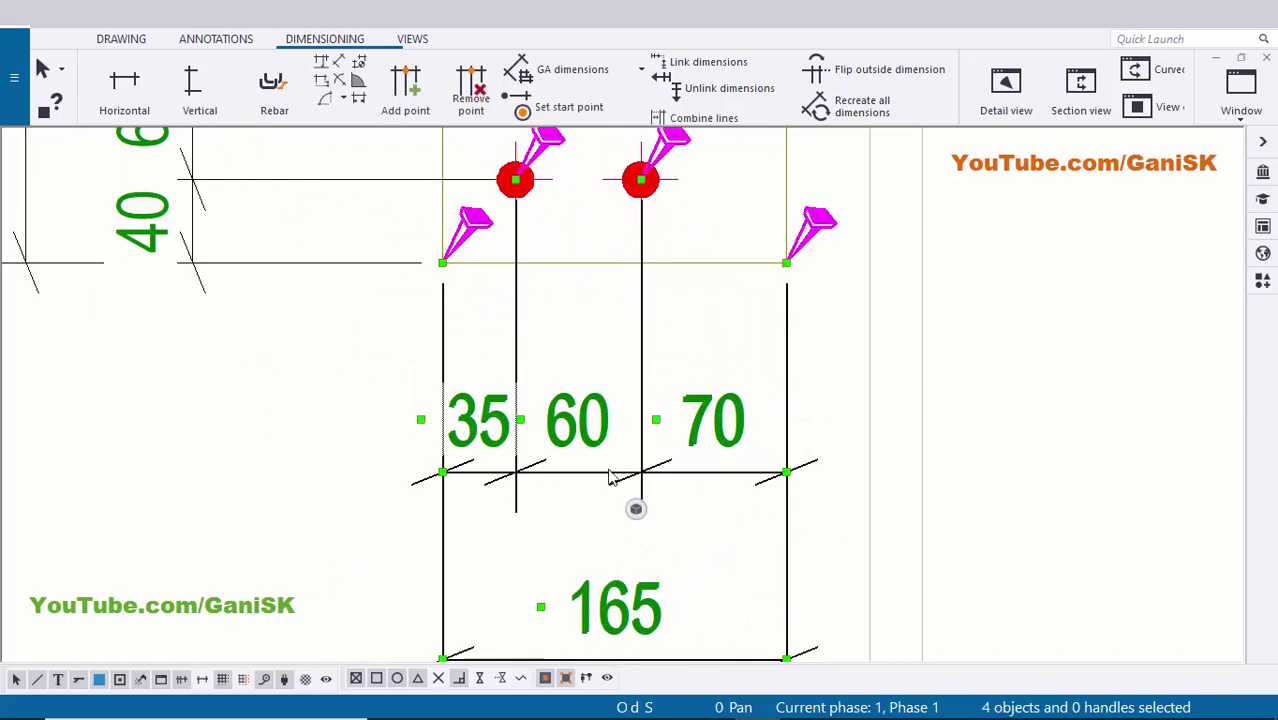
pyautogui.press('Delete')
# Delete the automatic vertical dimensions beside the p3 plate and its framed bolt mark.
pyautogui.scroll(-3, 640, 395)
pyautogui.moveTo(434, 320); pyautogui.dragTo(540, 470, button='middle')
pyautogui.scroll(2, 540, 470)
pyautogui.moveTo(529, 460); pyautogui.dragTo(456, 308)
pyautogui.press('Delete')
pyautogui.scroll(-1, 675, 305)
pyautogui.moveTo(672, 224)
pyautogui.mouseDown(button='middle')
pyautogui.moveTo(591, 388)
pyautogui.moveTo(592, 468)
pyautogui.mouseUp(button='middle')
pyautogui.scroll(1, 535, 376)
pyautogui.click(534, 376)
pyautogui.press('Delete')
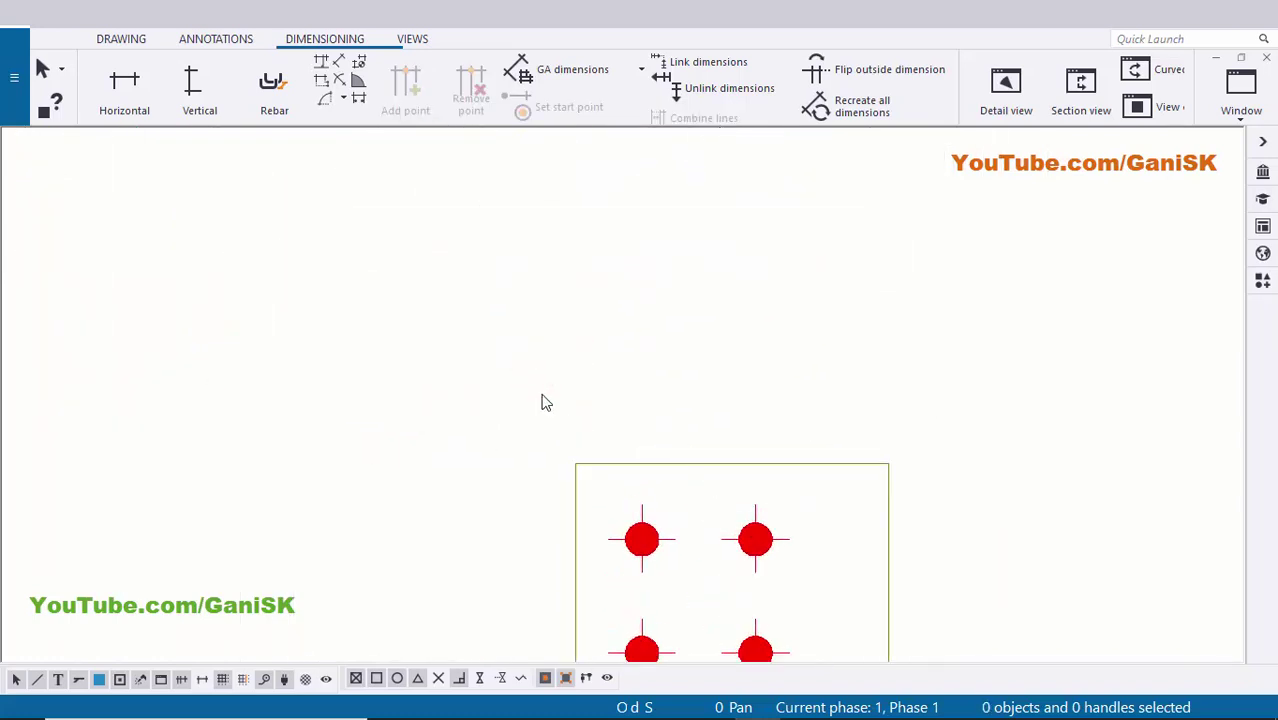
# Add a part mark to the p3 plate using applied mark properties and place it just outside the plate's right edge.
pyautogui.scroll(-3, 576, 405)
pyautogui.scroll(2, 665, 394)
pyautogui.scroll(1, 702, 360)
pyautogui.scroll(-2, 679, 328)
pyautogui.scroll(1, 716, 398)
pyautogui.rightClick(710, 383)
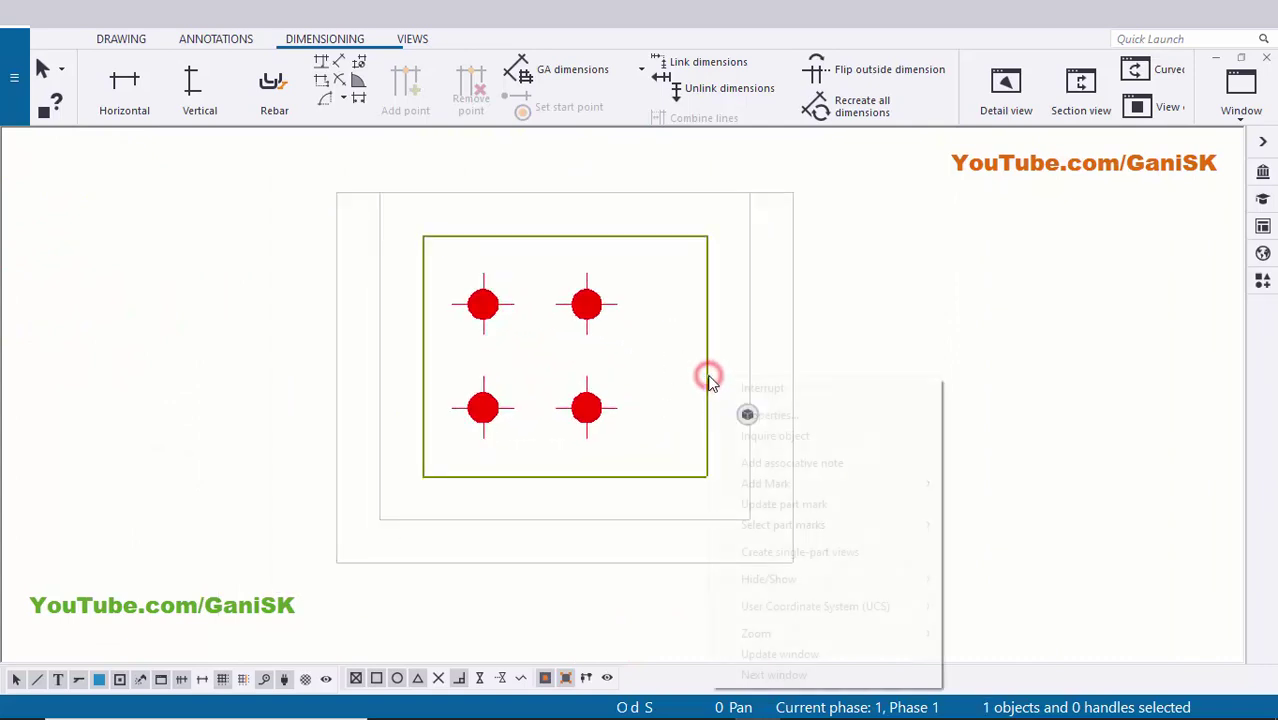
pyautogui.moveTo(752, 484)
pyautogui.click(962, 508)
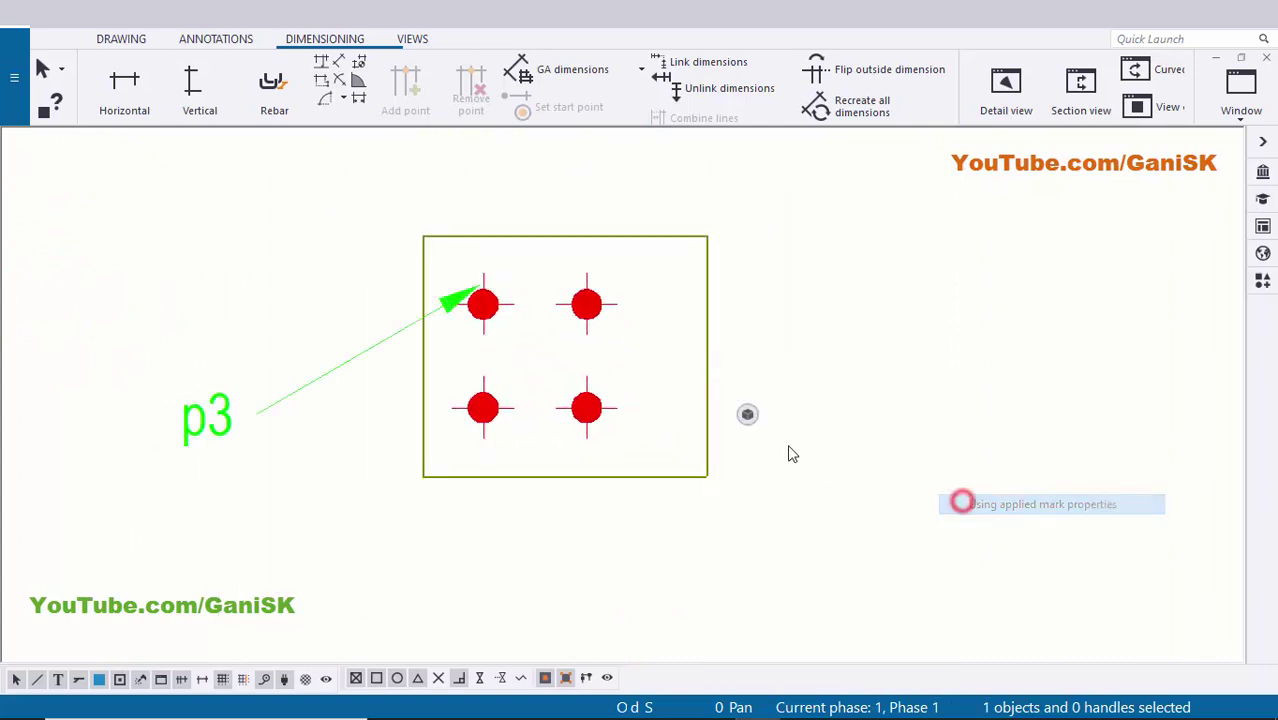
pyautogui.scroll(-1, 835, 458)
pyautogui.scroll(1, 290, 432)
pyautogui.moveTo(518, 443); pyautogui.dragTo(931, 437)
pyautogui.scroll(1, 924, 397)
pyautogui.moveTo(931, 437); pyautogui.dragTo(931, 401)
pyautogui.click(981, 445)
pyautogui.scroll(-1, 971, 452)
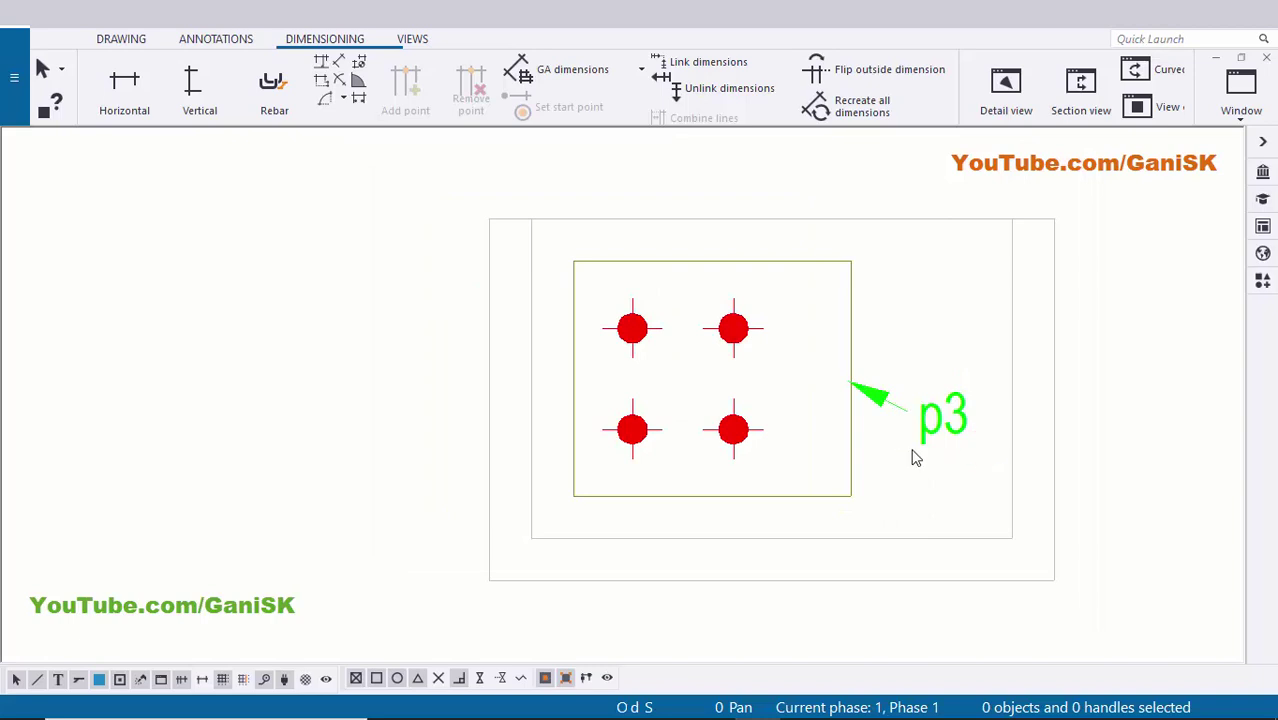
# Add a horizontal overall width dimension between the p3 plate's top corners, placed above the plate.
pyautogui.scroll(-1, 895, 445)
pyautogui.scroll(2, 870, 391)
pyautogui.scroll(-4, 600, 470)
pyautogui.scroll(1, 795, 436)
pyautogui.scroll(1, 672, 392)
pyautogui.scroll(-1, 613, 332)
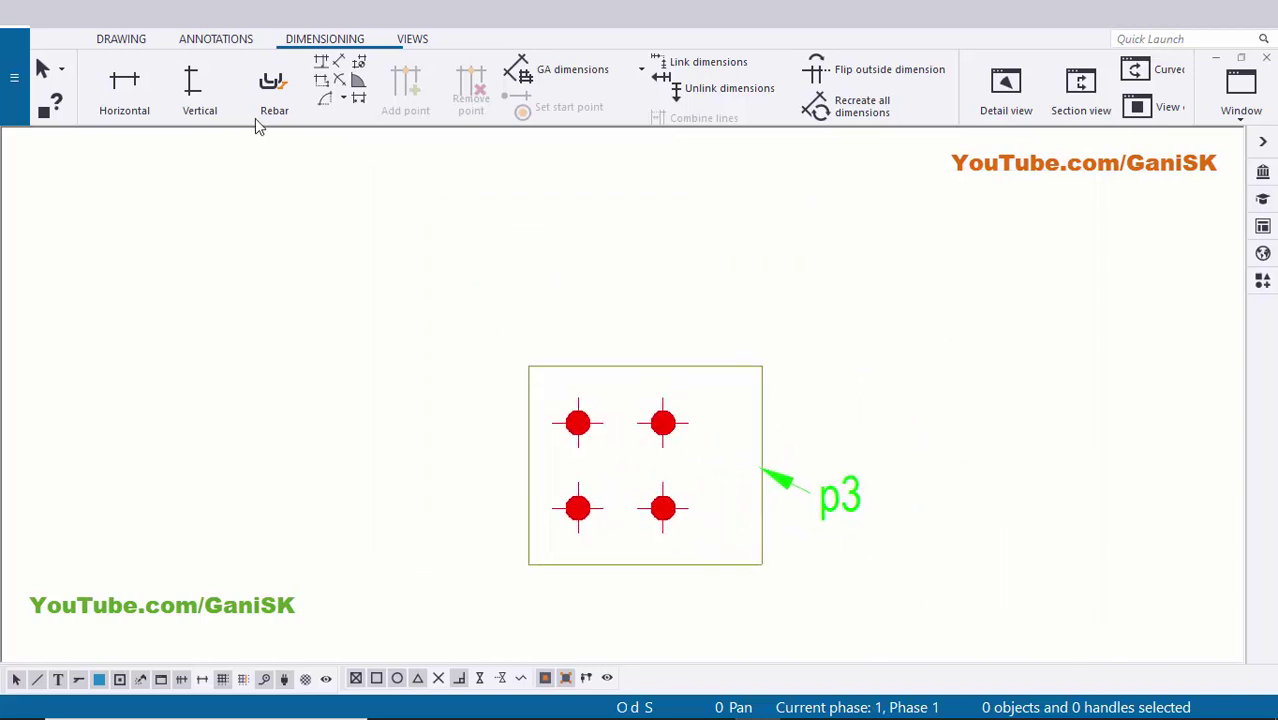
pyautogui.click(125, 92)
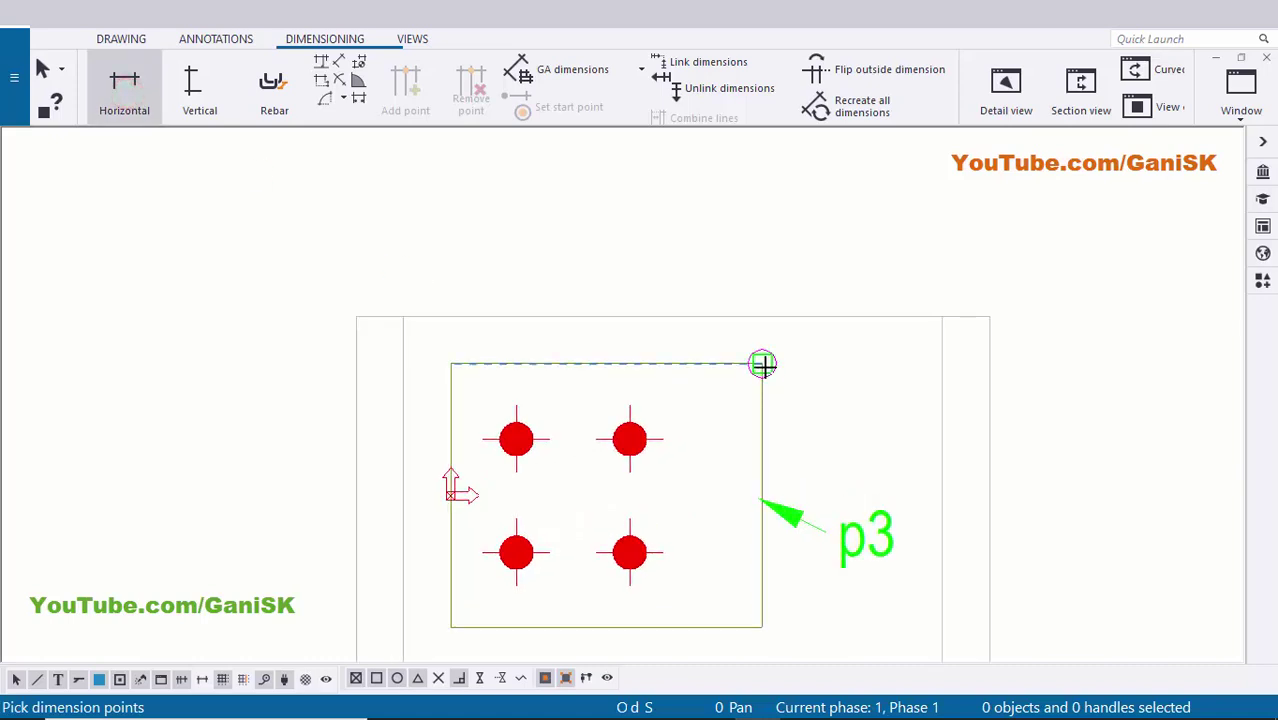
pyautogui.click(762, 365)
pyautogui.moveTo(482, 349); pyautogui.dragTo(596, 360, button='middle')
pyautogui.scroll(1, 540, 361)
pyautogui.click(575, 376)
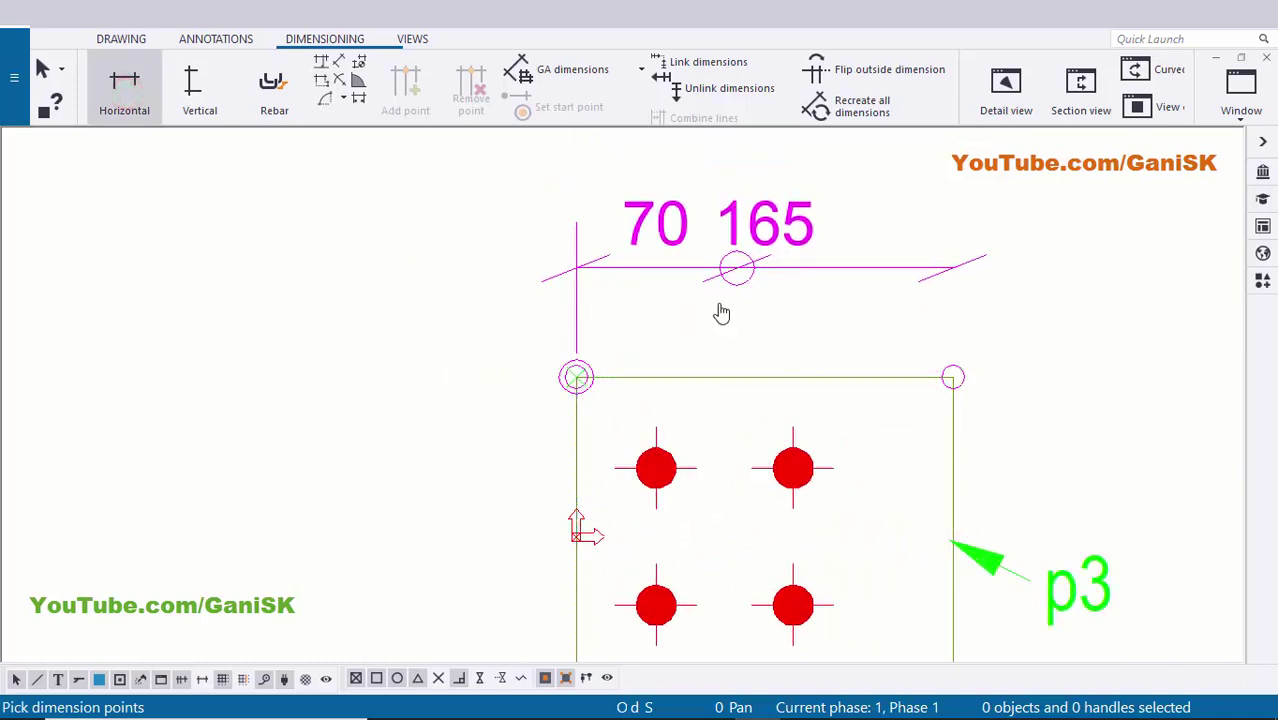
pyautogui.moveTo(745, 220); pyautogui.dragTo(694, 343, button='middle')
pyautogui.click(679, 346)
pyautogui.scroll(-2, 679, 346)
pyautogui.rightClick(898, 199)
pyautogui.click(903, 204)
# Add a vertical overall height dimension along the p3 plate's left edge, placed outside the plate.
pyautogui.scroll(1, 613, 365)
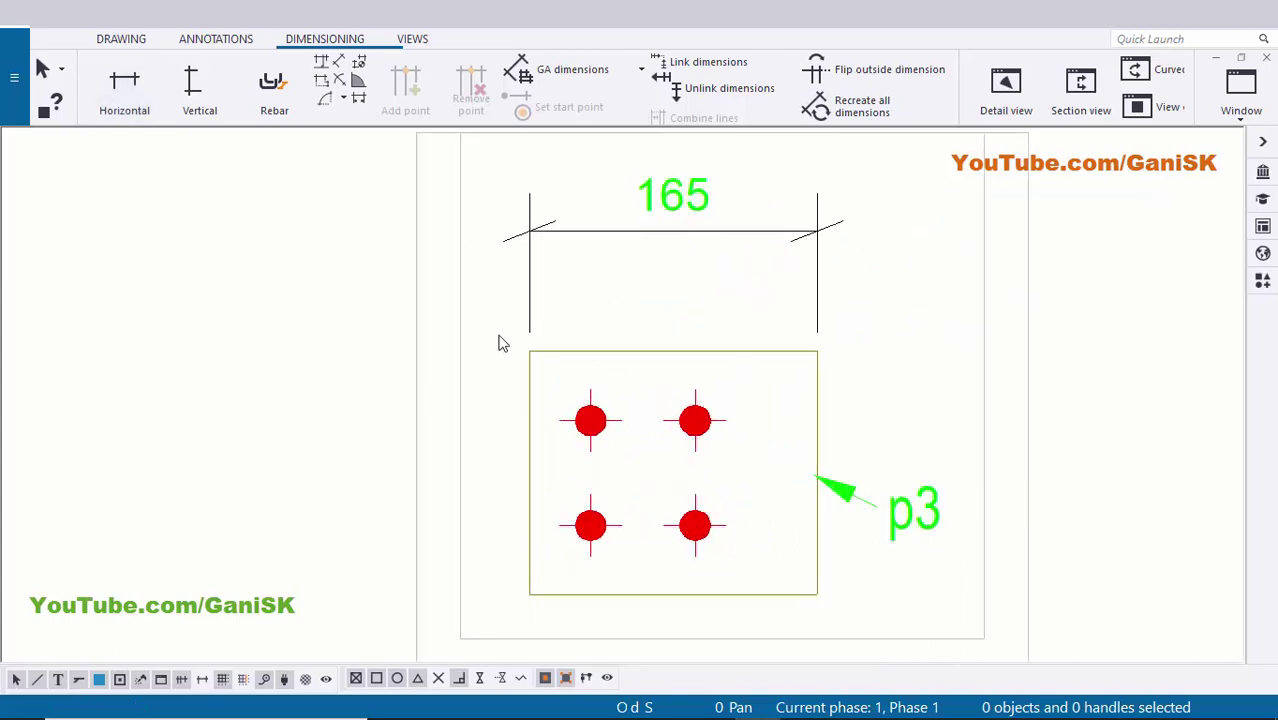
pyautogui.scroll(-1, 560, 470)
pyautogui.moveTo(560, 470); pyautogui.dragTo(649, 442, button='middle')
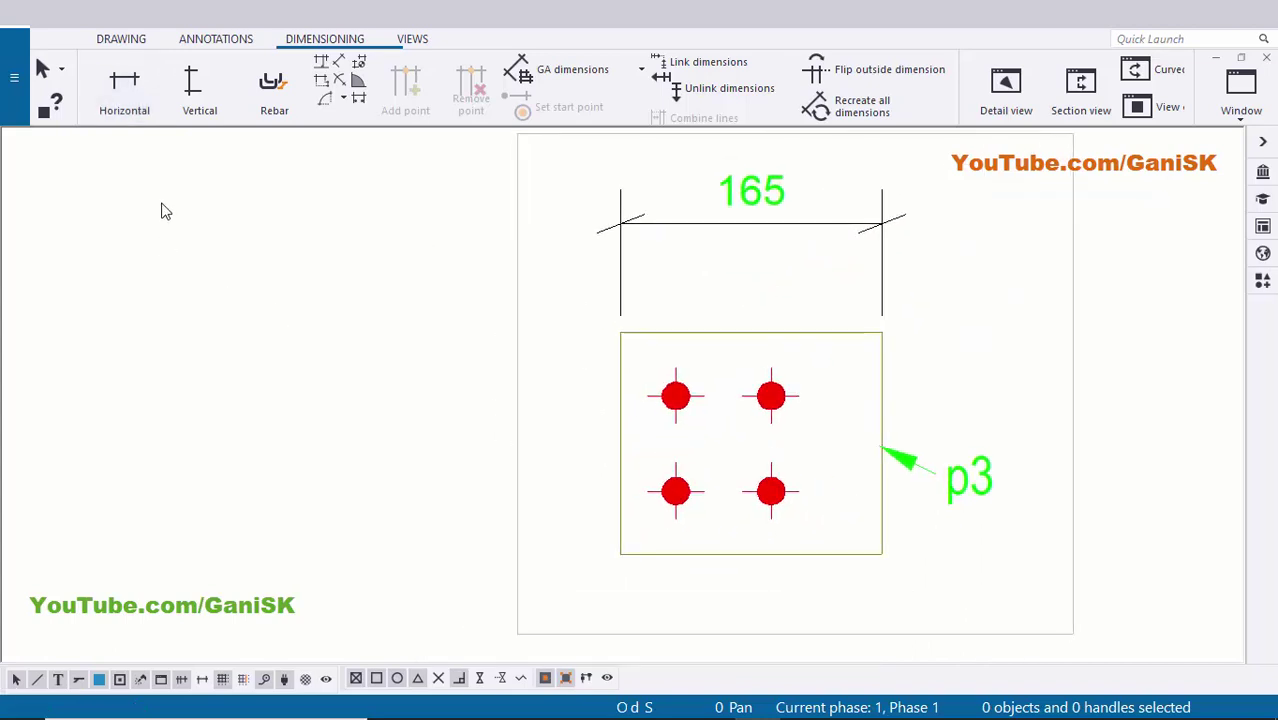
pyautogui.click(195, 95)
pyautogui.scroll(1, 560, 367)
pyautogui.click(646, 318)
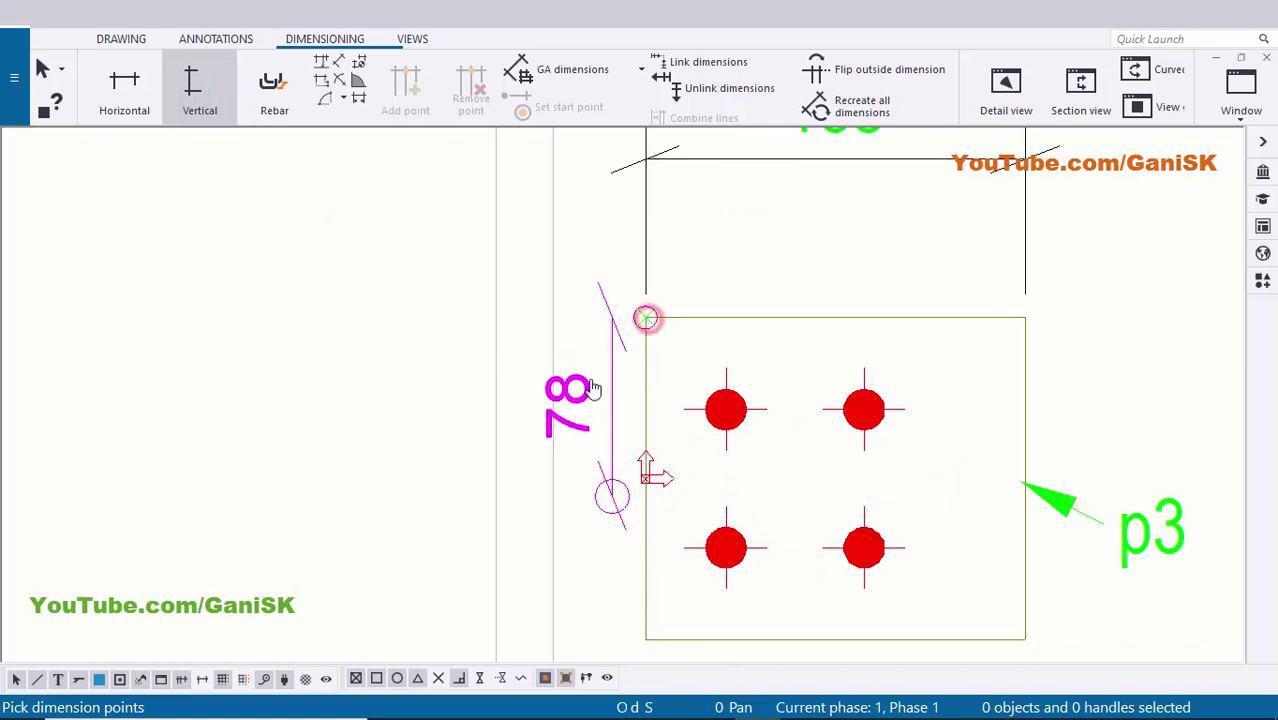
pyautogui.scroll(1, 600, 470)
pyautogui.scroll(-1, 470, 393)
pyautogui.click(442, 399)
pyautogui.scroll(-1, 450, 420)
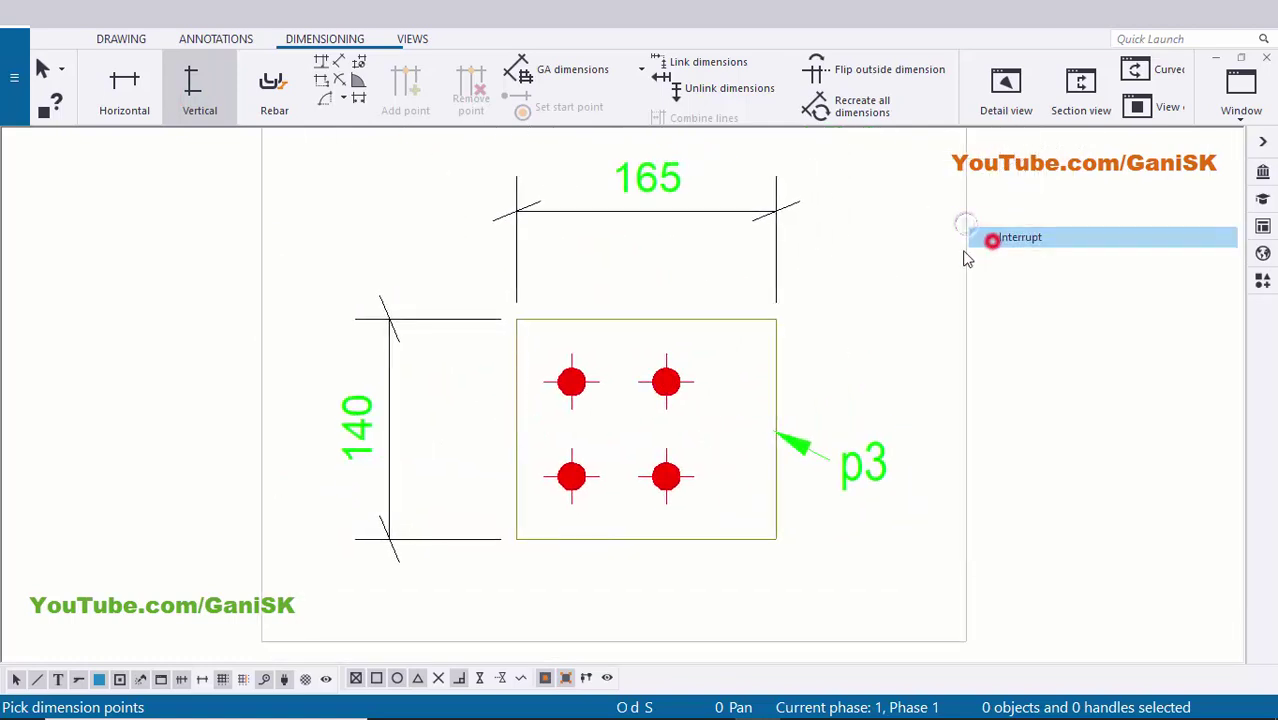
pyautogui.click(995, 237)
# Check the p3 plate's overall dimensions against its profile in the assembly material list.
pyautogui.scroll(3, 813, 388)
pyautogui.scroll(4, 767, 433)
pyautogui.scroll(-5, 815, 425)
pyautogui.moveTo(664, 226); pyautogui.dragTo(716, 397, button='middle')
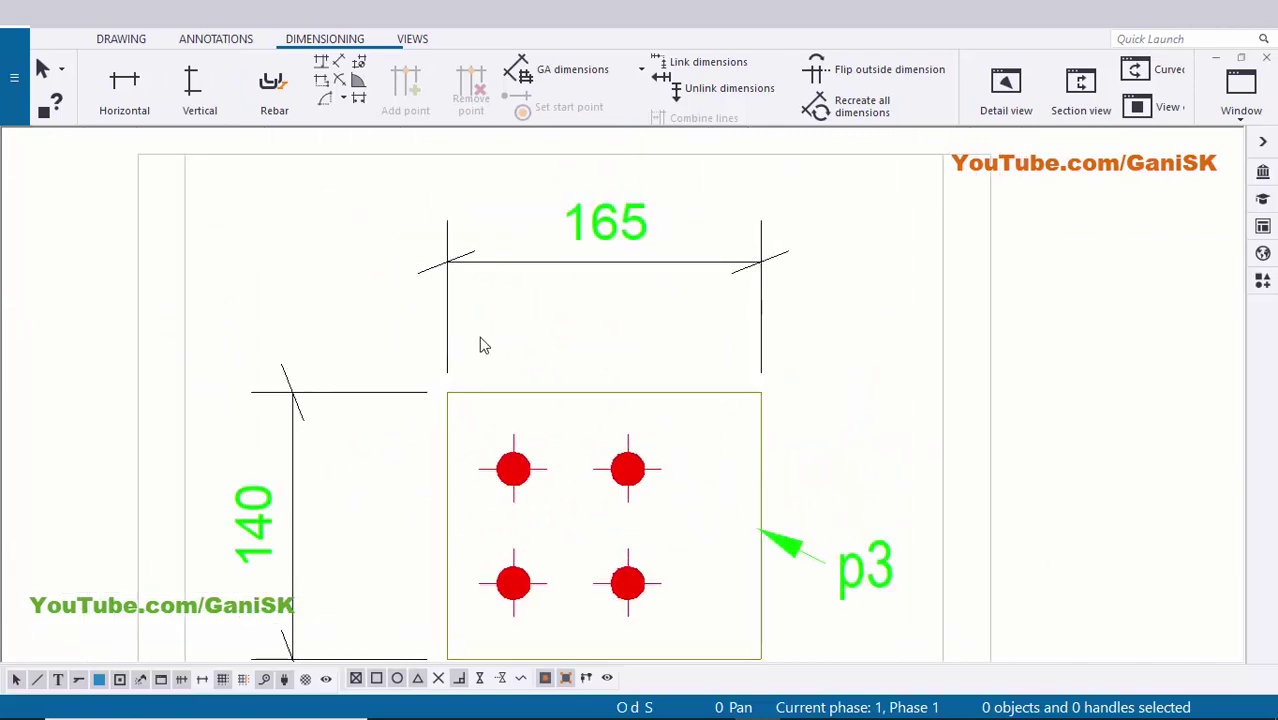
pyautogui.scroll(-6, 433, 454)
pyautogui.moveTo(514, 371); pyautogui.dragTo(560, 74, button='middle')
pyautogui.scroll(1, 314, 451)
pyautogui.moveTo(314, 451); pyautogui.dragTo(840, 451, button='middle')
pyautogui.scroll(5, 325, 511)
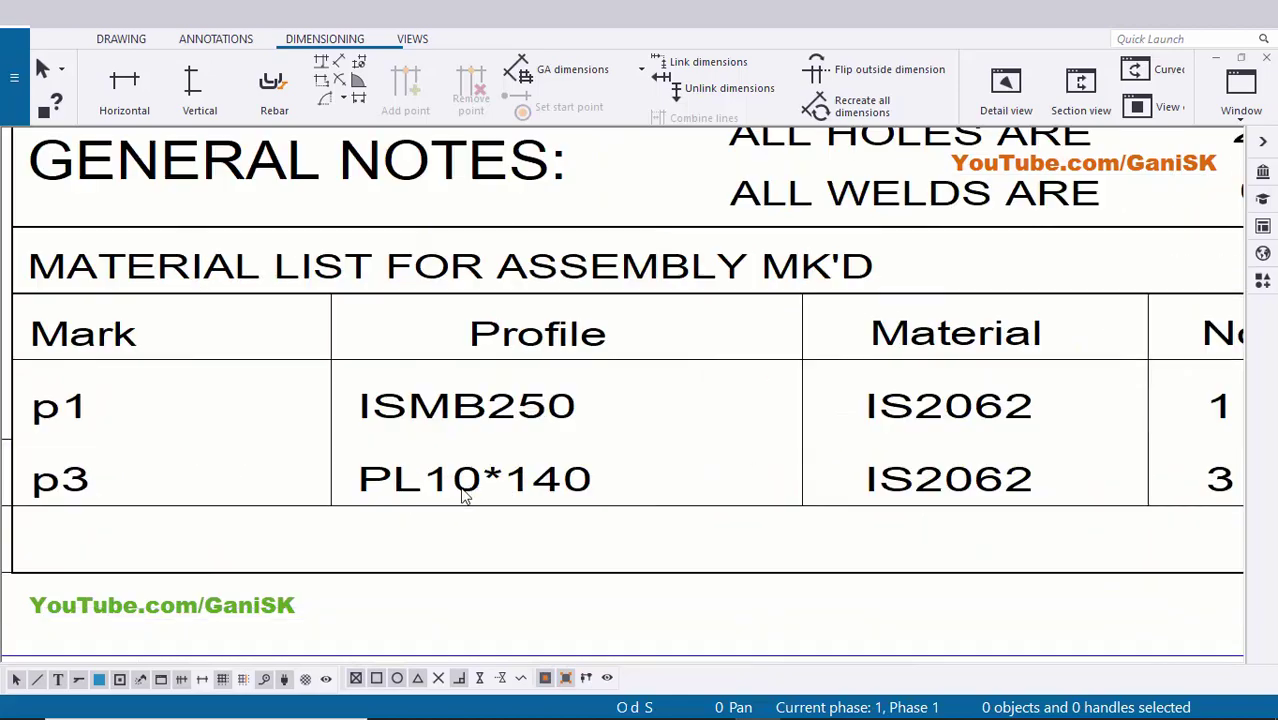
# Compare the p3 entry in the assembly material list with the dimensioned p3 plate view.
pyautogui.scroll(-1, 420, 498)
pyautogui.moveTo(84, 487); pyautogui.dragTo(140, 480, button='middle')
pyautogui.scroll(2, 470, 488)
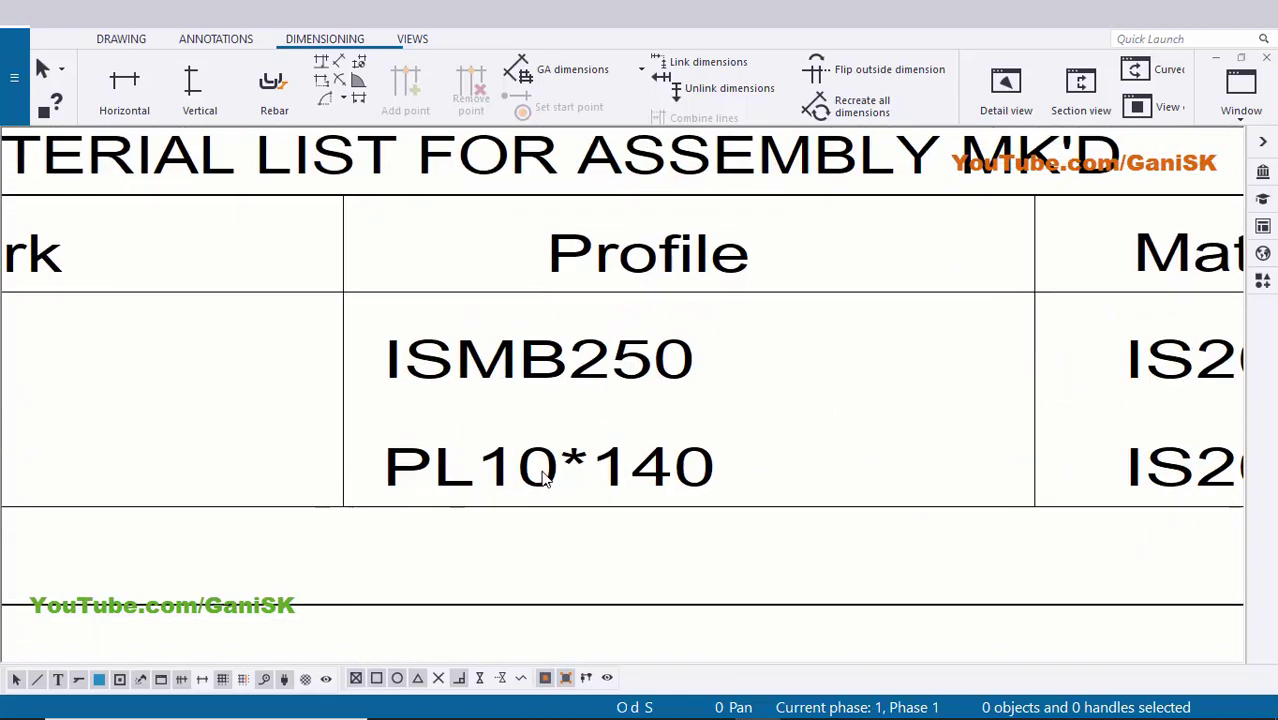
pyautogui.scroll(-5, 505, 482)
pyautogui.scroll(-1, 733, 311)
pyautogui.moveTo(733, 311); pyautogui.dragTo(533, 602, button='middle')
pyautogui.moveTo(662, 390); pyautogui.dragTo(506, 668, button='middle')
pyautogui.moveTo(1129, 562); pyautogui.dragTo(876, 531, button='middle')
pyautogui.moveTo(937, 485); pyautogui.dragTo(793, 431, button='middle')
pyautogui.scroll(2, 808, 426)
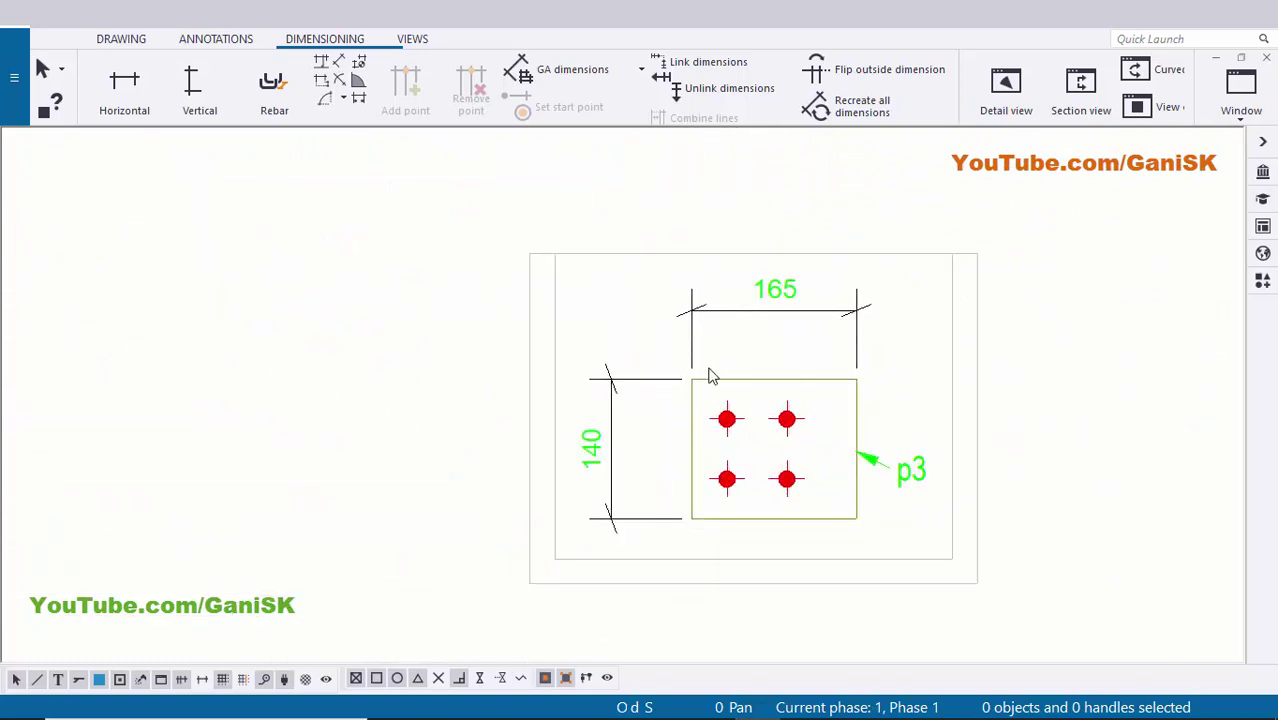
# Add a horizontal chain dimension from the p3 plate's left edge through both bolt columns to its right edge, placed above the plate.
pyautogui.scroll(4, 740, 468)
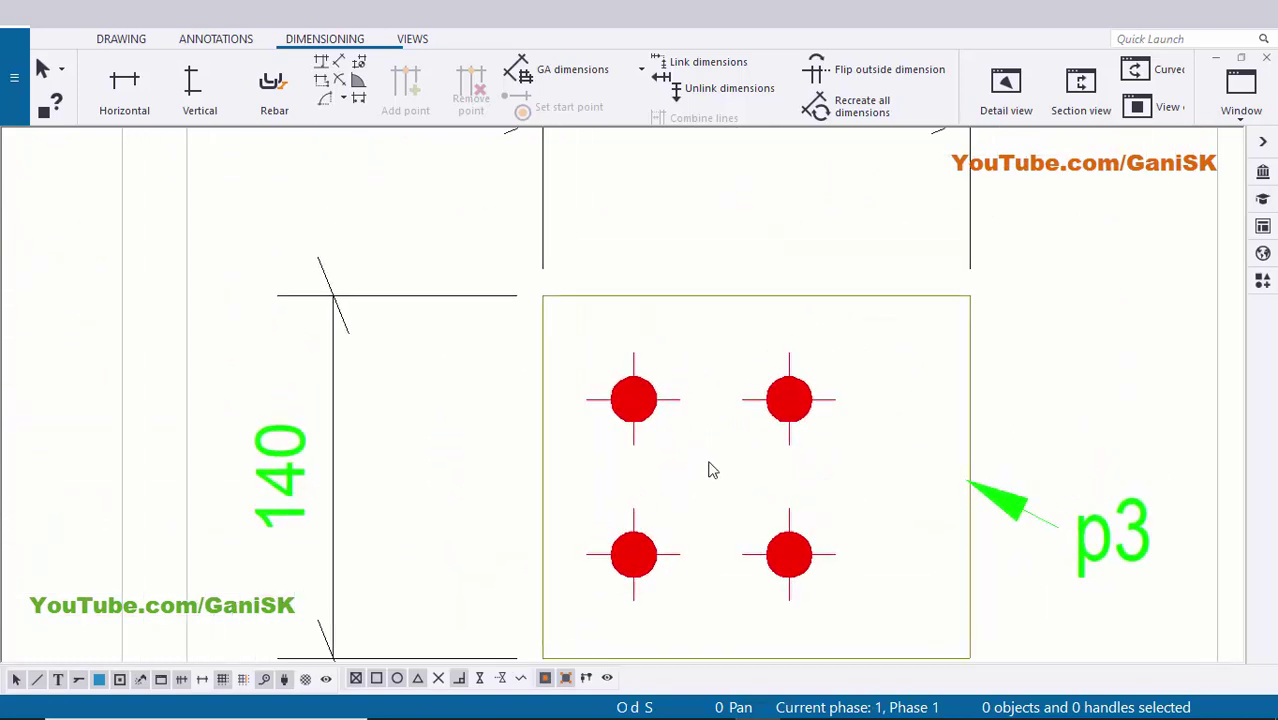
pyautogui.moveTo(667, 515); pyautogui.dragTo(589, 432, button='middle')
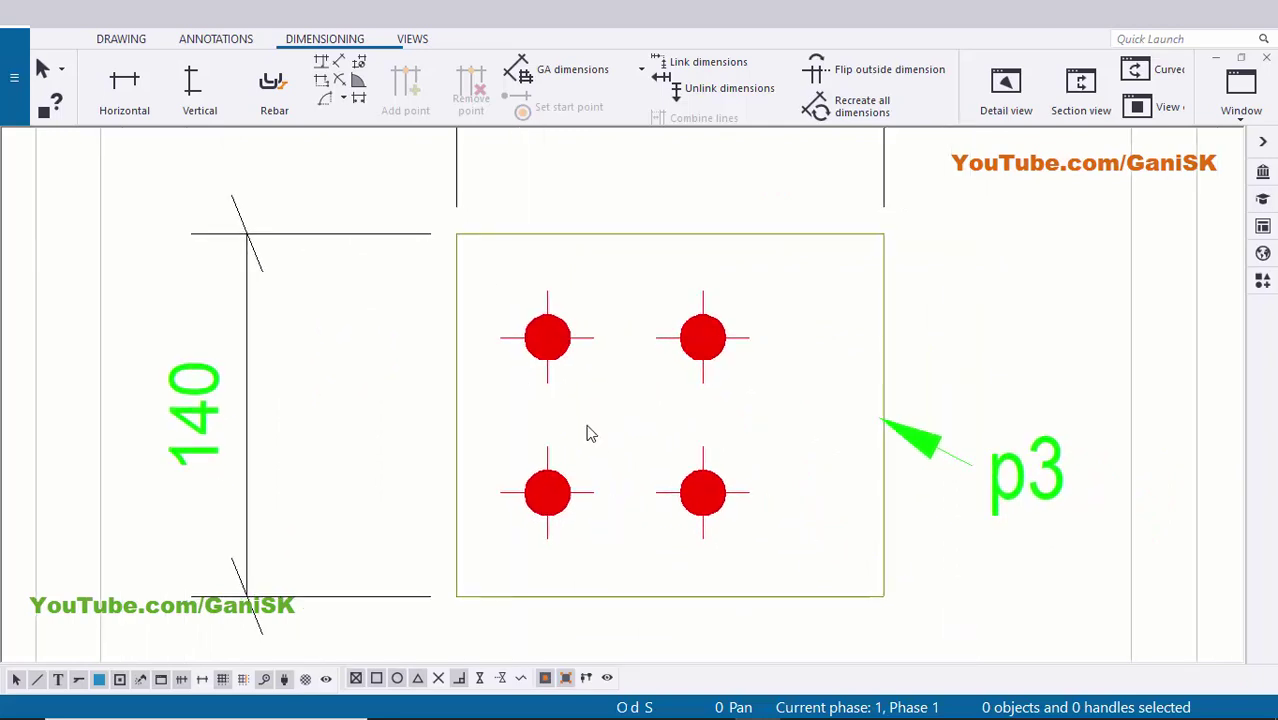
pyautogui.moveTo(499, 277); pyautogui.dragTo(445, 297, button='middle')
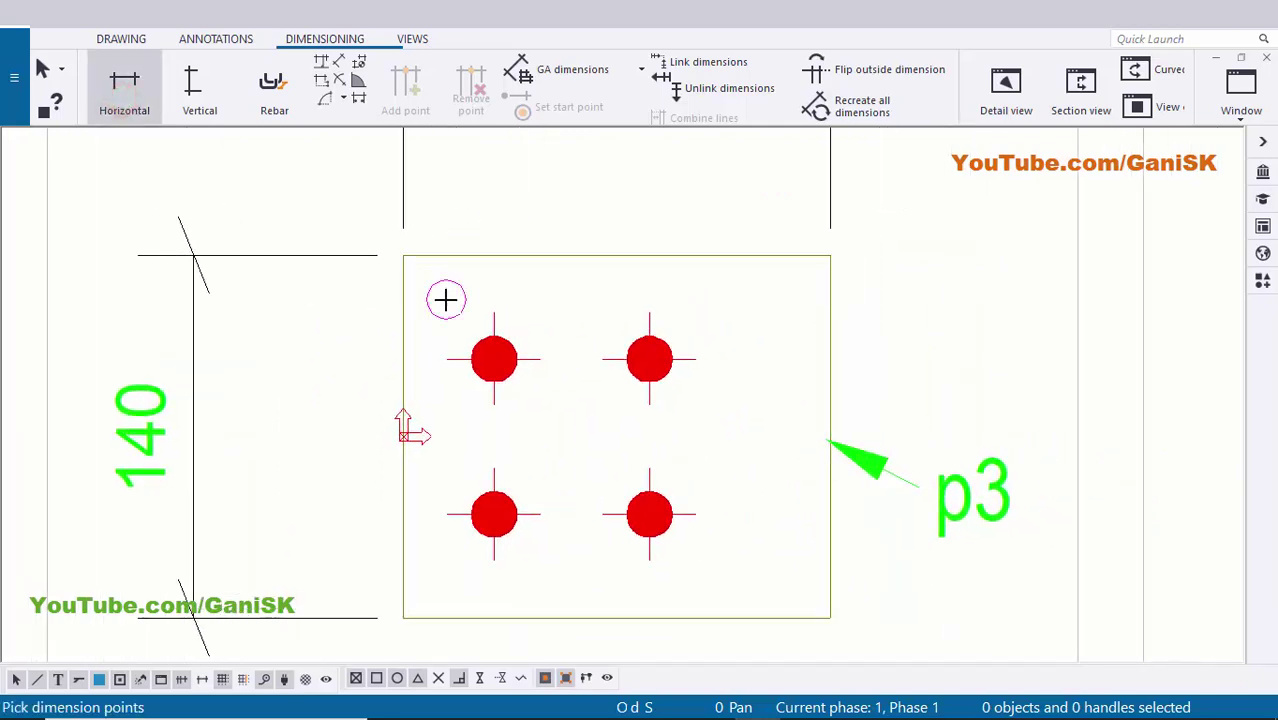
pyautogui.scroll(1, 435, 294)
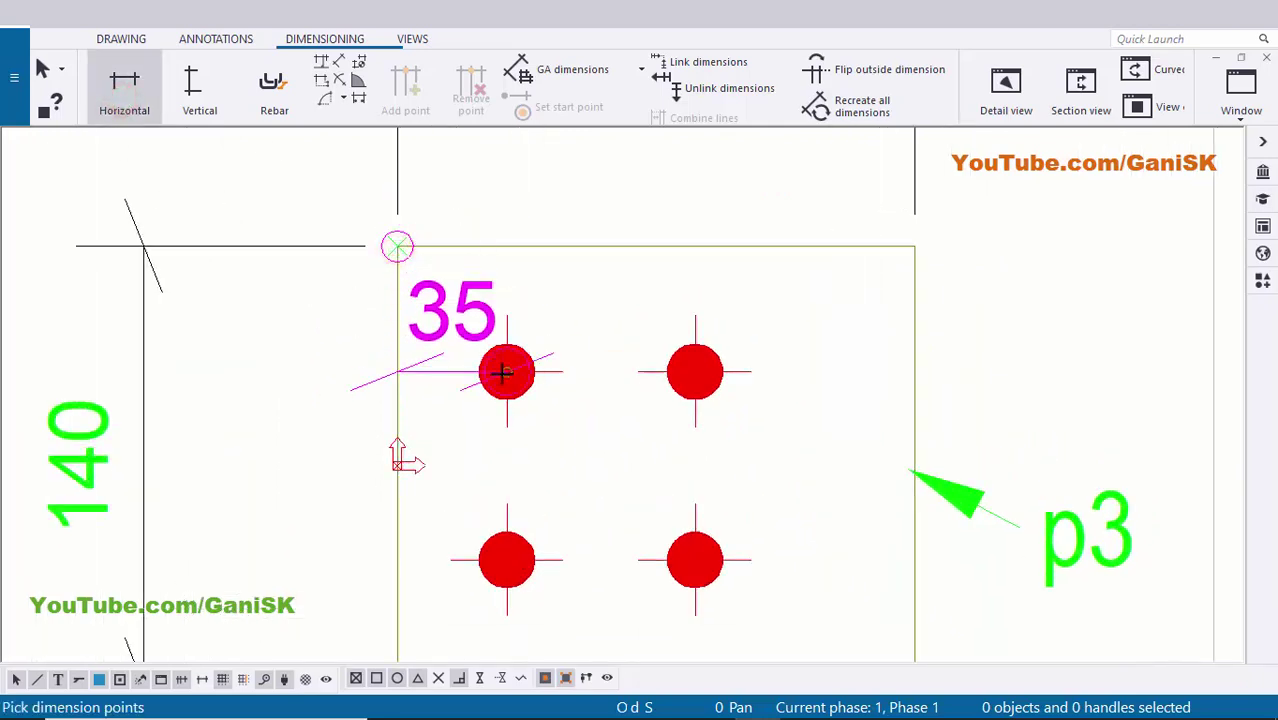
pyautogui.click(562, 349)
pyautogui.click(709, 348)
pyautogui.moveTo(891, 272); pyautogui.dragTo(735, 443, button='middle')
pyautogui.scroll(1, 782, 336)
pyautogui.click(782, 338)
pyautogui.scroll(-1, 782, 338)
pyautogui.middleClick(662, 345)
pyautogui.scroll(-2, 659, 344)
pyautogui.moveTo(836, 314); pyautogui.dragTo(750, 346, button='middle')
pyautogui.rightClick(781, 251)
pyautogui.click(830, 269)
# Adjust the spacing of the horizontal dimension lines so the bolt chain sits between the plate and the overall width dimension.
pyautogui.moveTo(500, 279); pyautogui.dragTo(582, 288, button='middle')
pyautogui.scroll(1, 580, 288)
pyautogui.click(578, 283)
pyautogui.moveTo(573, 295); pyautogui.dragTo(573, 229)
pyautogui.moveTo(545, 367); pyautogui.dragTo(531, 342)
pyautogui.click(810, 328)
pyautogui.scroll(-1, 808, 342)
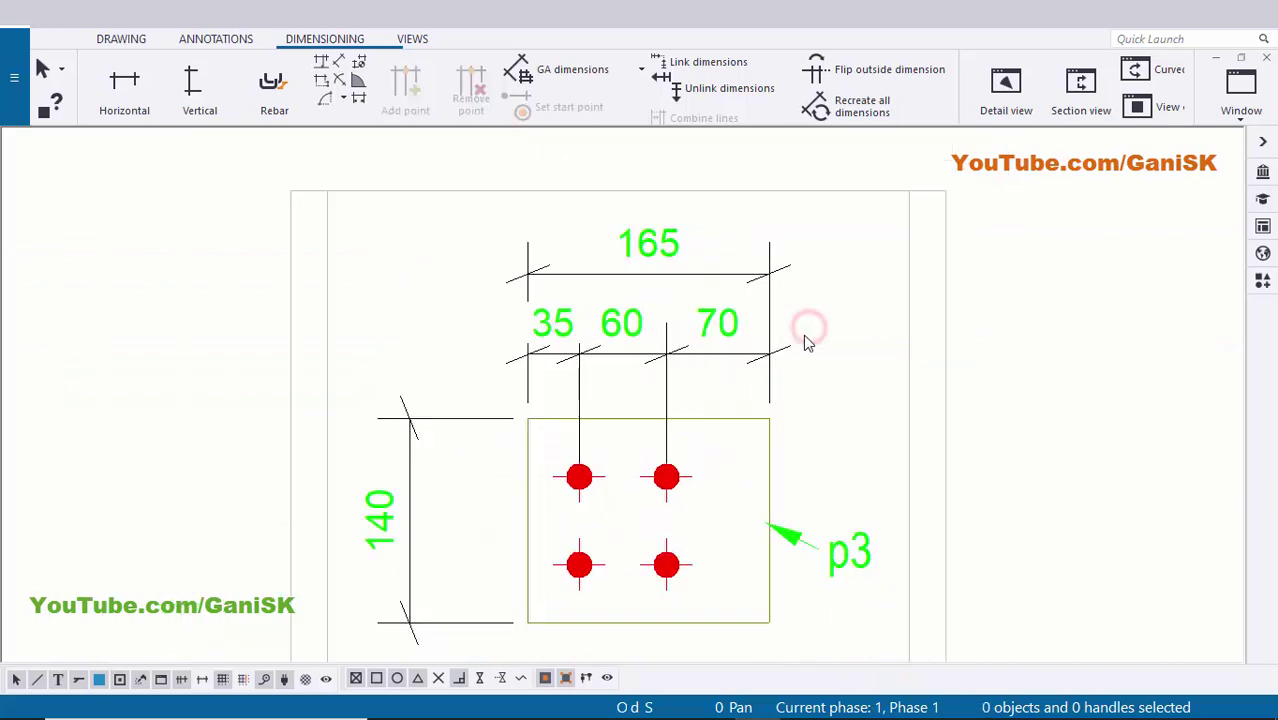
# Add a vertical chain dimension from the p3 plate's top edge through both bolt rows to its bottom edge, placed left of the plate.
pyautogui.scroll(1, 660, 313)
pyautogui.moveTo(585, 419); pyautogui.dragTo(560, 340, button='middle')
pyautogui.scroll(1, 519, 336)
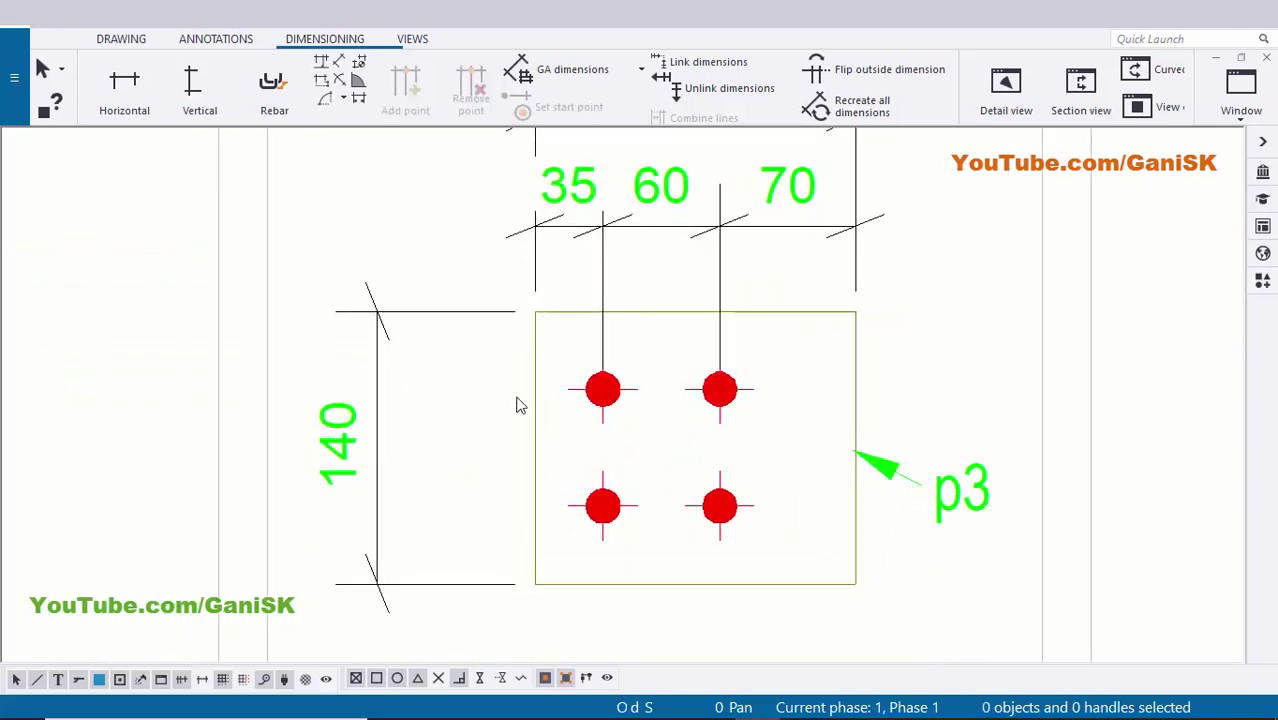
pyautogui.moveTo(561, 390); pyautogui.dragTo(569, 385, button='middle')
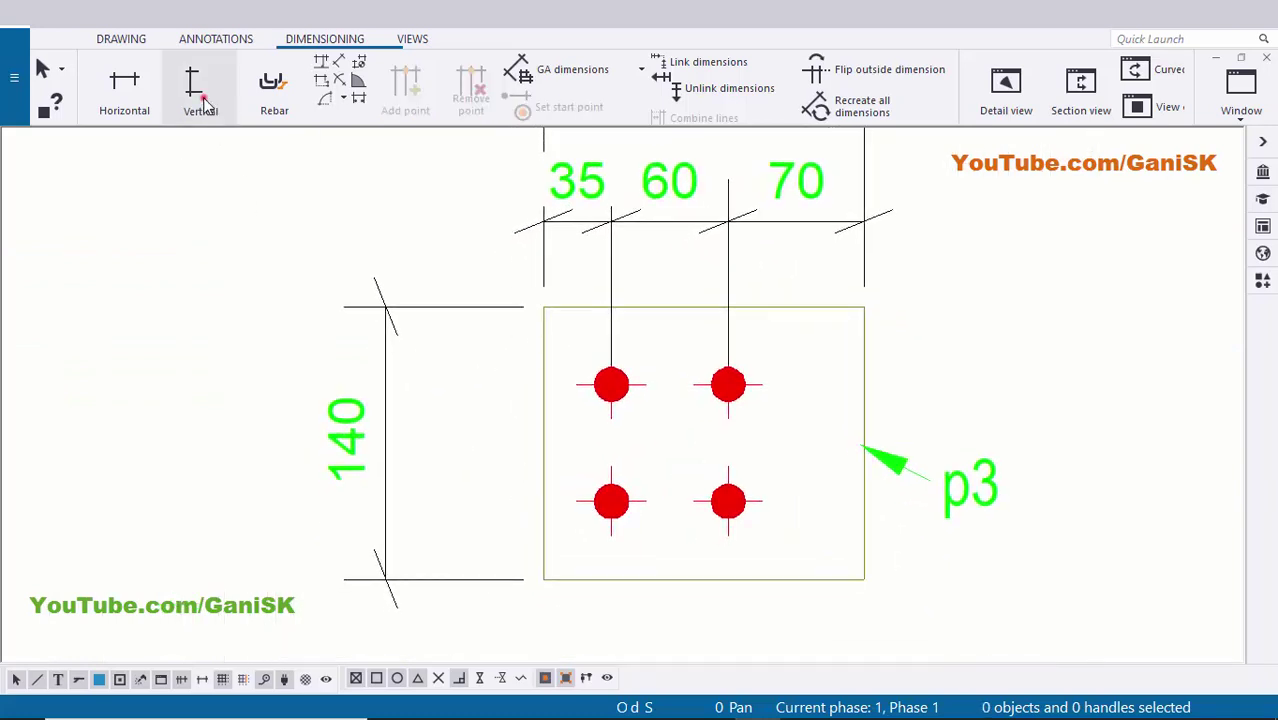
pyautogui.click(204, 100)
pyautogui.scroll(2, 598, 356)
pyautogui.click(620, 402)
pyautogui.moveTo(642, 499); pyautogui.dragTo(597, 360, button='middle')
pyautogui.click(575, 451)
pyautogui.moveTo(541, 501); pyautogui.dragTo(658, 391, button='middle')
pyautogui.scroll(1, 575, 455)
pyautogui.click(584, 469)
pyautogui.scroll(-1, 480, 371)
pyautogui.moveTo(480, 371); pyautogui.dragTo(590, 451, button='middle')
pyautogui.middleClick(587, 440)
pyautogui.scroll(-3, 587, 440)
pyautogui.scroll(-1, 592, 407)
pyautogui.moveTo(542, 285); pyautogui.dragTo(566, 373, button='middle')
pyautogui.rightClick(576, 238)
pyautogui.click(639, 249)
# Adjust the spacing of the vertical dimension lines beside the p3 plate's left edge.
pyautogui.scroll(3, 560, 446)
pyautogui.moveTo(530, 492); pyautogui.dragTo(497, 487)
pyautogui.click(613, 478)
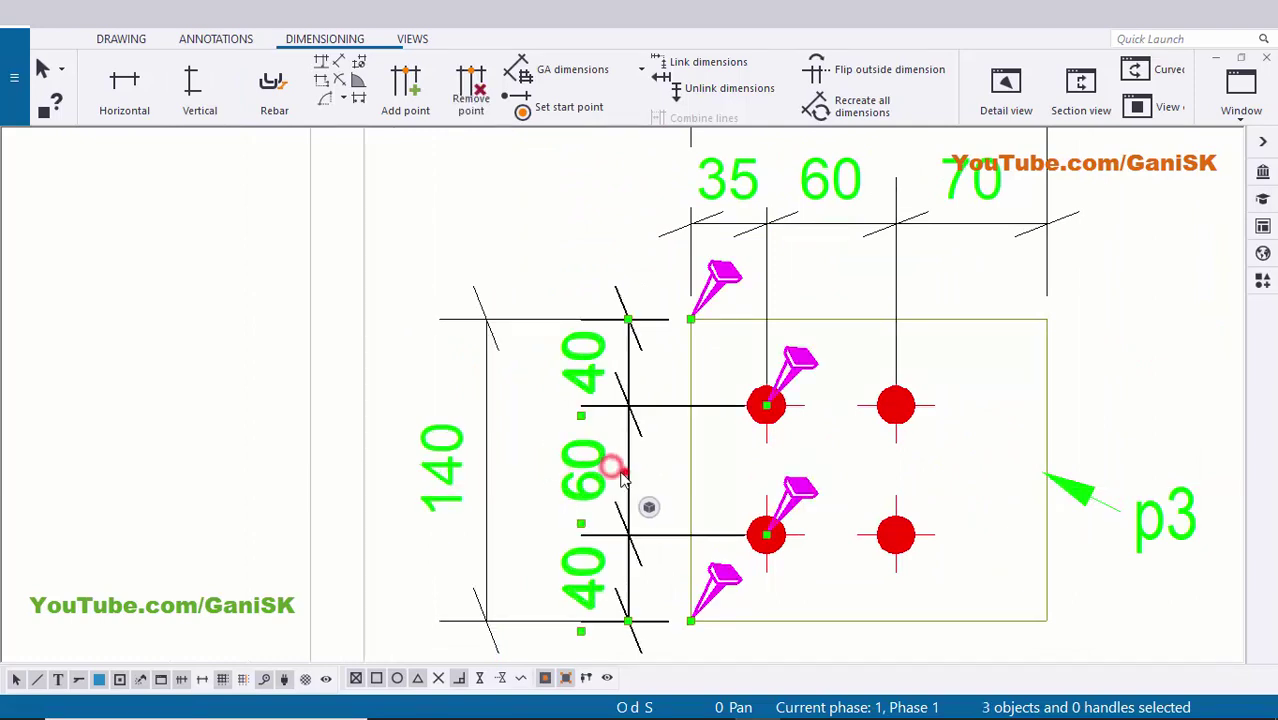
pyautogui.moveTo(622, 471); pyautogui.dragTo(606, 471)
pyautogui.click(625, 468)
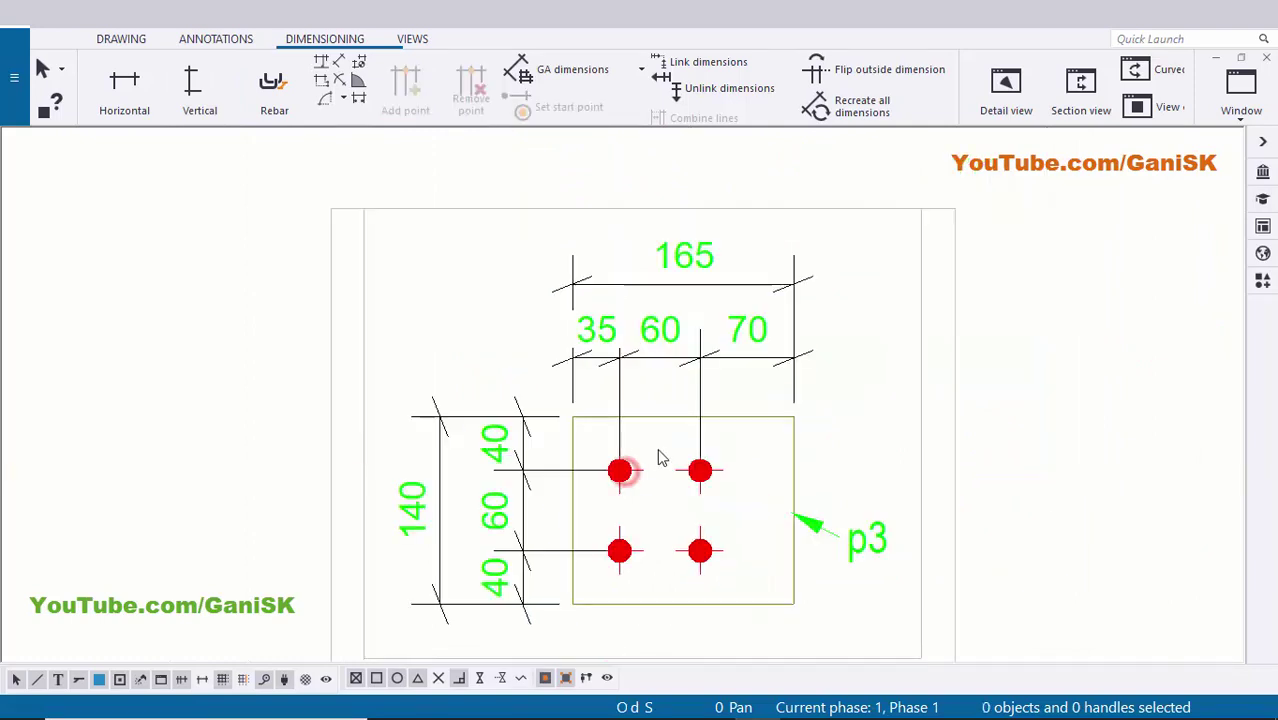
# Add a bolt mark to the p3 plate's bolt group.
pyautogui.scroll(3, 620, 428)
pyautogui.moveTo(621, 439); pyautogui.dragTo(537, 390, button='middle')
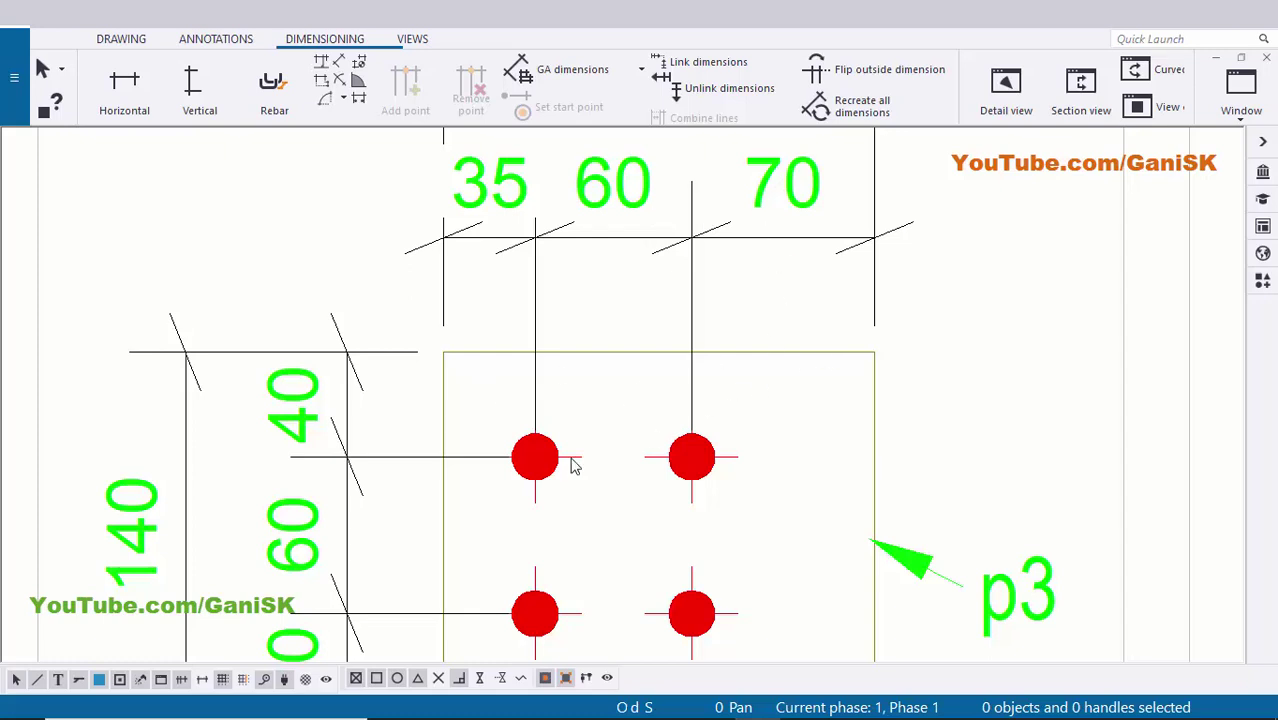
pyautogui.moveTo(427, 523); pyautogui.dragTo(468, 412, button='middle')
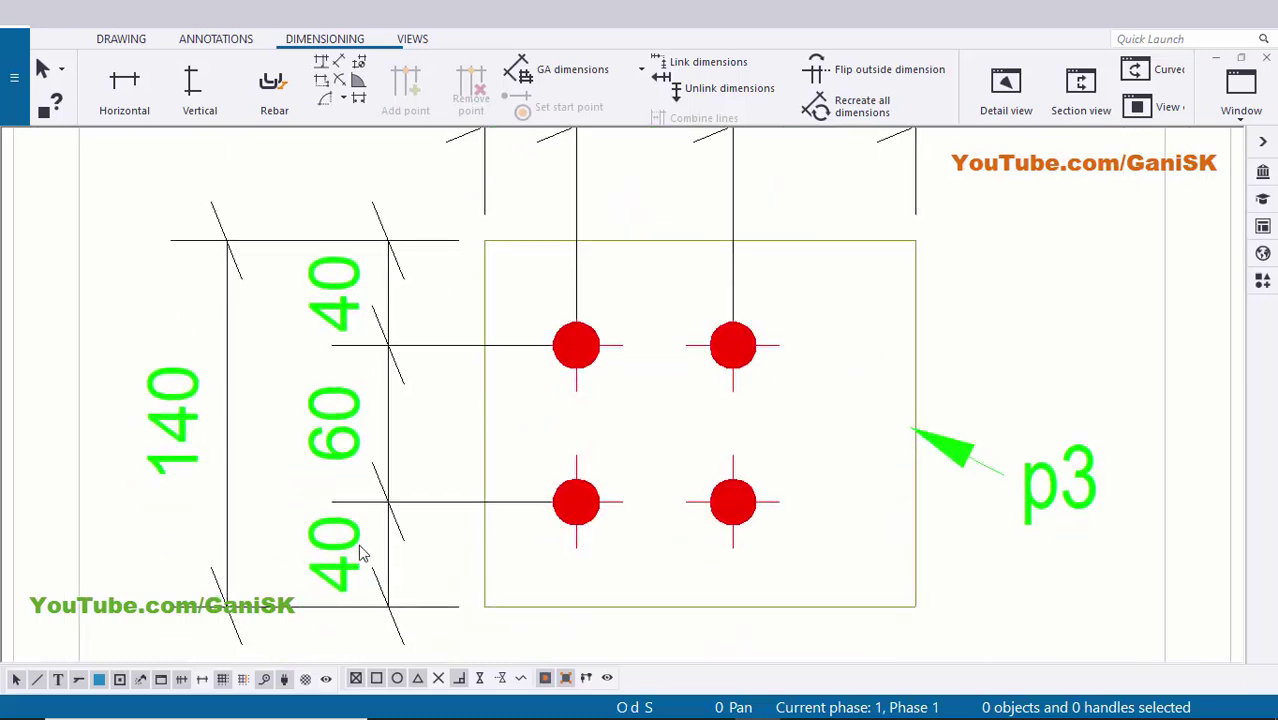
pyautogui.scroll(-3, 497, 488)
pyautogui.scroll(3, 530, 503)
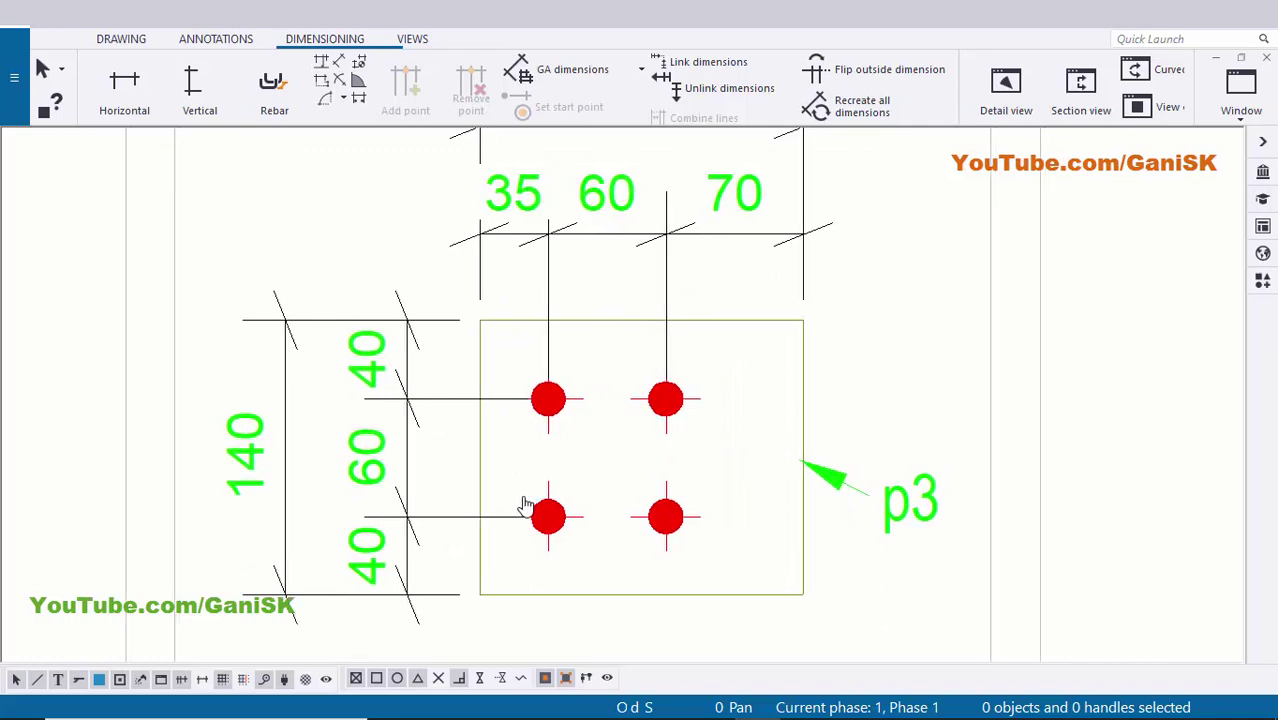
pyautogui.scroll(3, 542, 480)
pyautogui.scroll(-1, 556, 523)
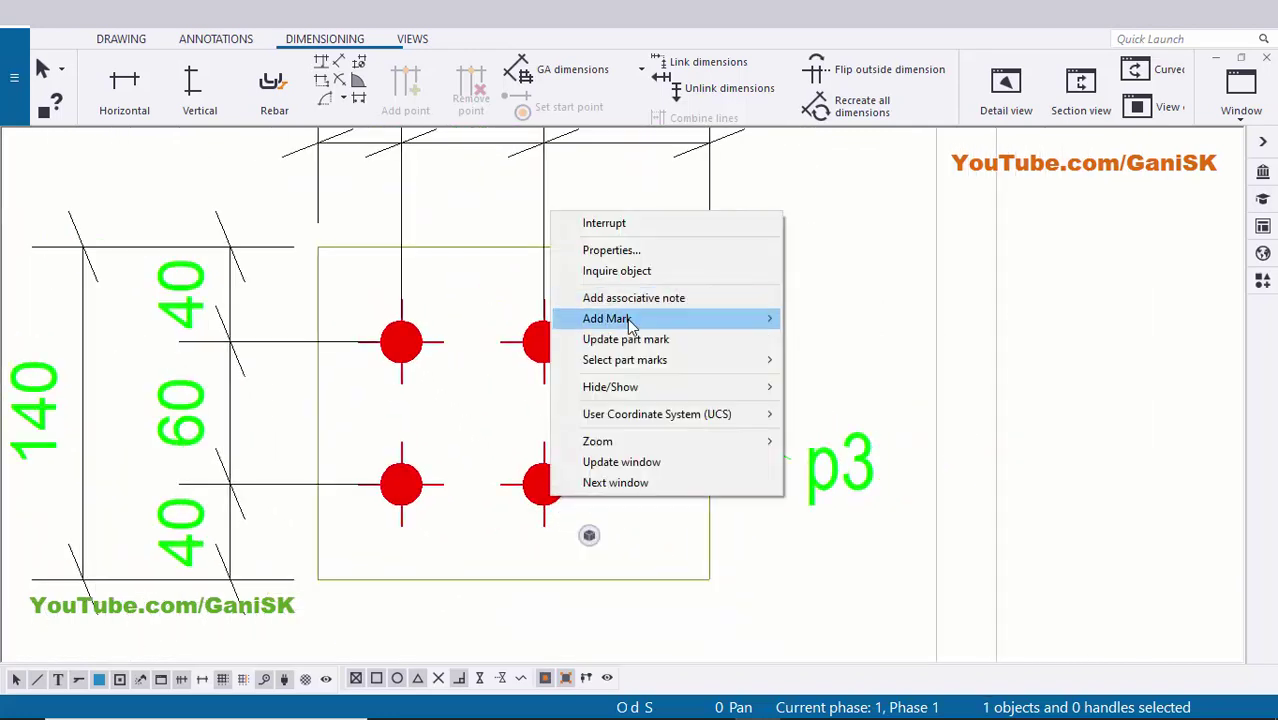
pyautogui.click(818, 340)
pyautogui.scroll(-2, 679, 422)
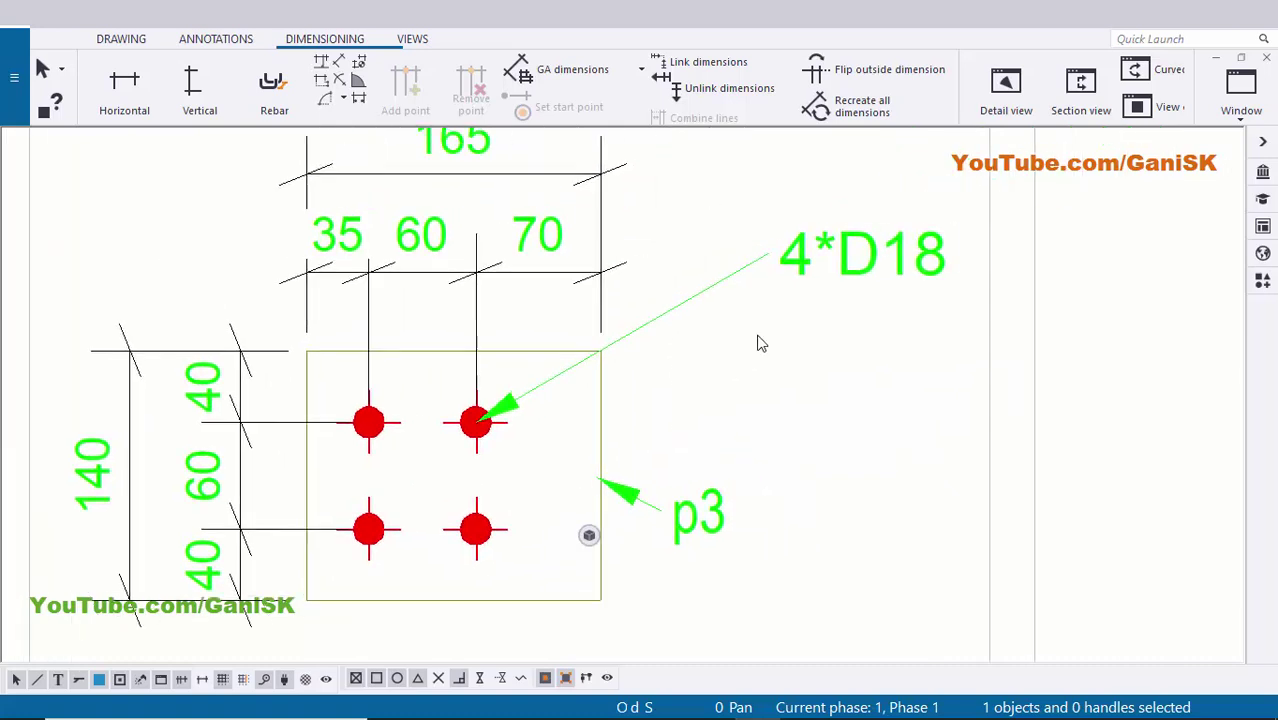
# Move the 4*D18 bolt mark close to the plate's right edge and reposition the p3 mark with its arrow inside the plate.
pyautogui.scroll(1, 812, 265)
pyautogui.moveTo(891, 249)
pyautogui.mouseDown()
pyautogui.moveTo(797, 366)
pyautogui.moveTo(722, 398)
pyautogui.mouseUp()
pyautogui.moveTo(744, 343)
pyautogui.mouseDown()
pyautogui.moveTo(764, 336)
pyautogui.moveTo(729, 352)
pyautogui.mouseUp()
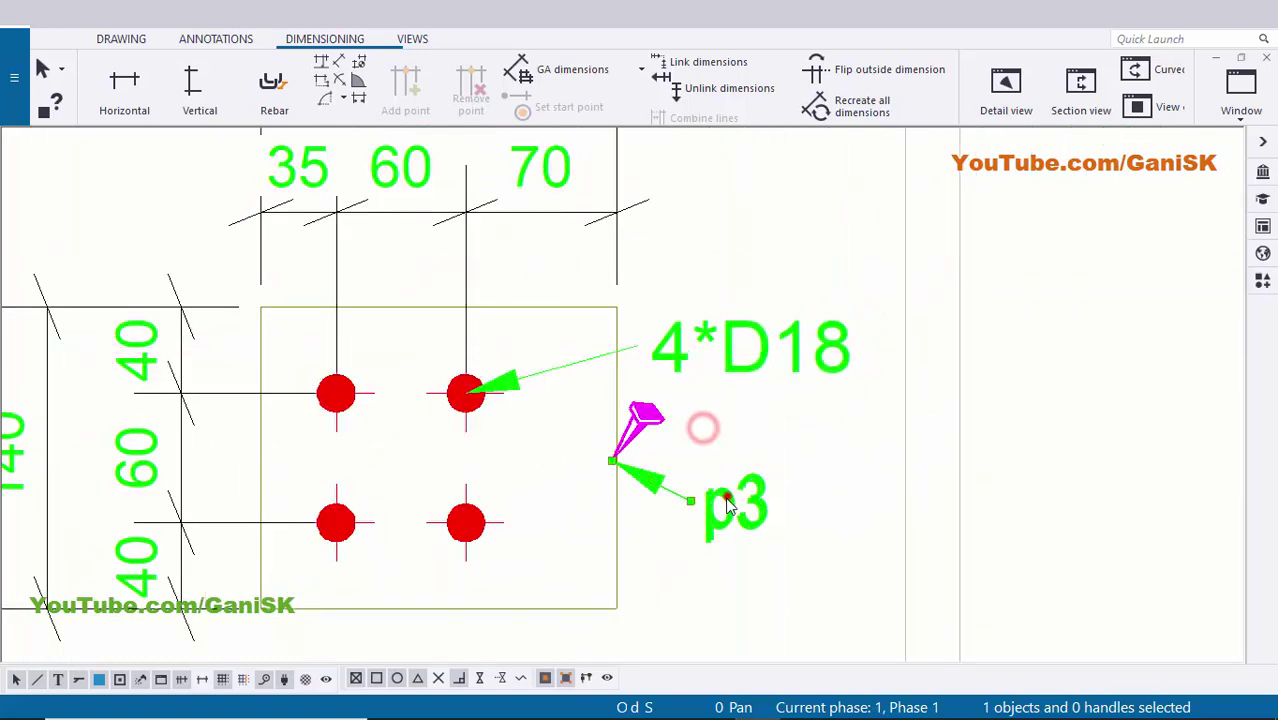
pyautogui.moveTo(712, 527); pyautogui.dragTo(726, 487)
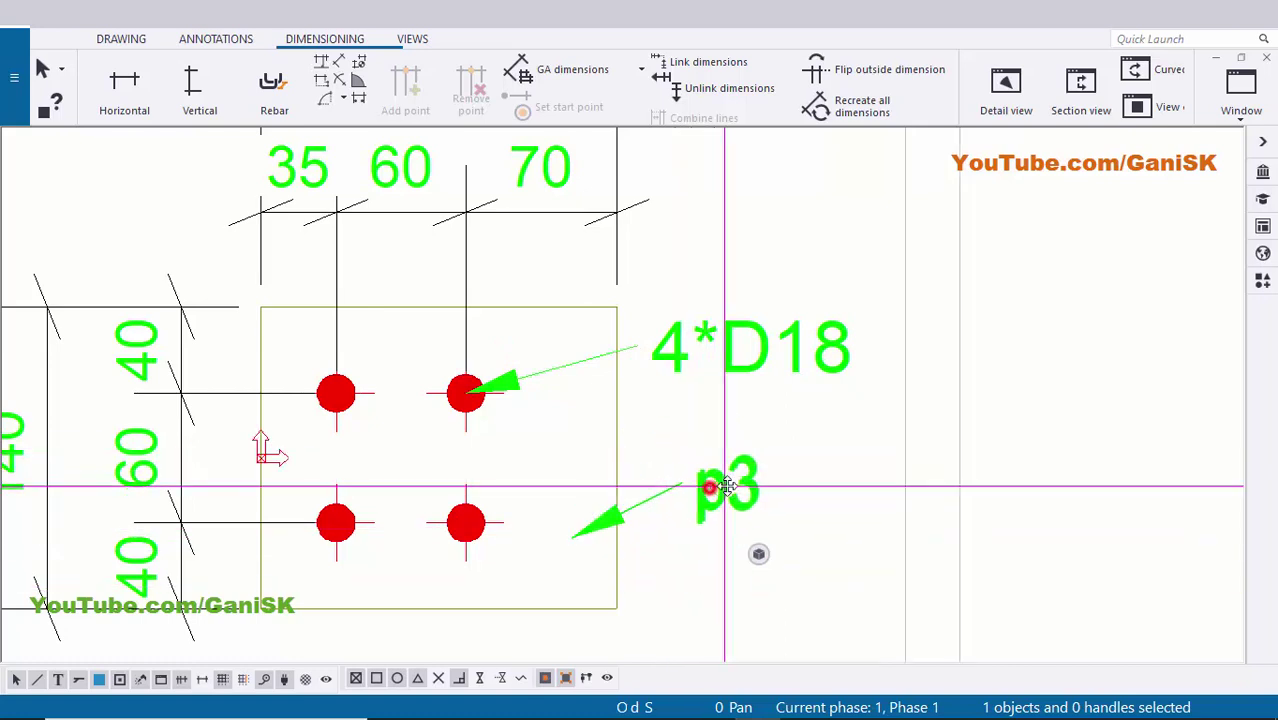
pyautogui.scroll(-1, 718, 543)
pyautogui.moveTo(668, 563); pyautogui.dragTo(692, 505, button='middle')
pyautogui.scroll(1, 692, 505)
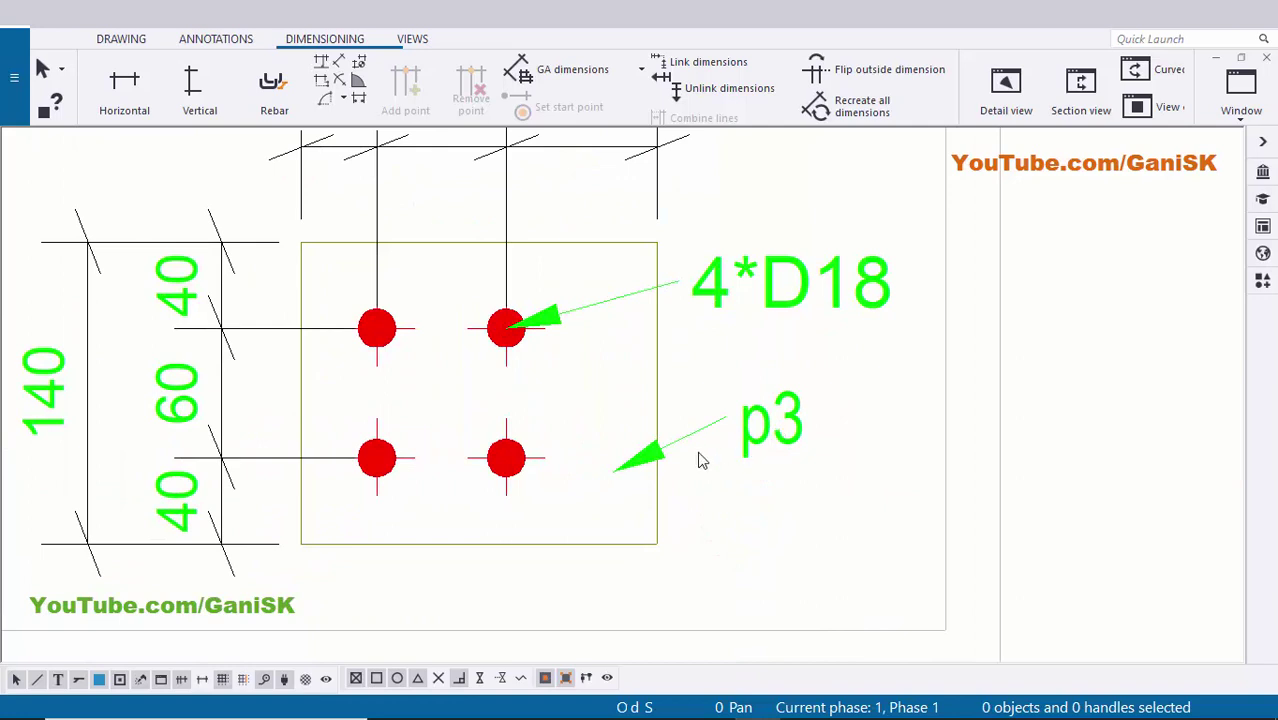
# Review the p3 plate view's dimensions, bolt mark and part mark.
pyautogui.scroll(-1, 695, 474)
pyautogui.scroll(-1, 316, 495)
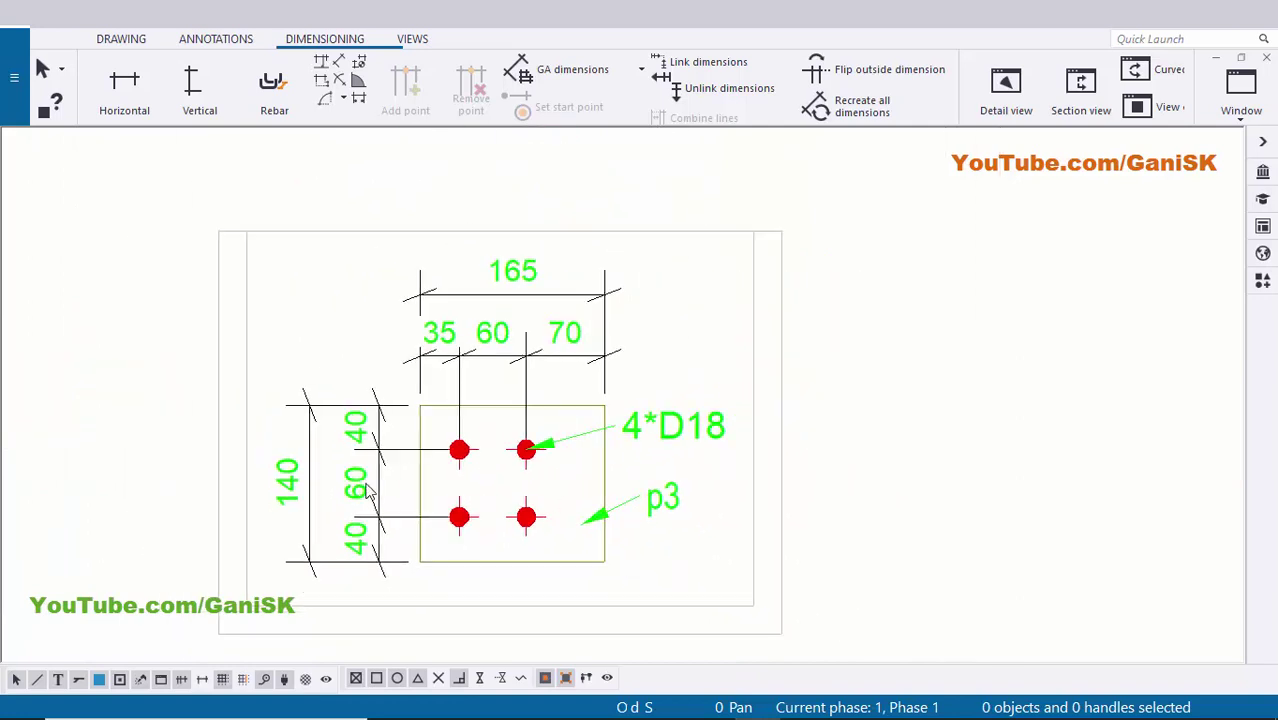
pyautogui.scroll(1, 462, 495)
pyautogui.scroll(2, 529, 349)
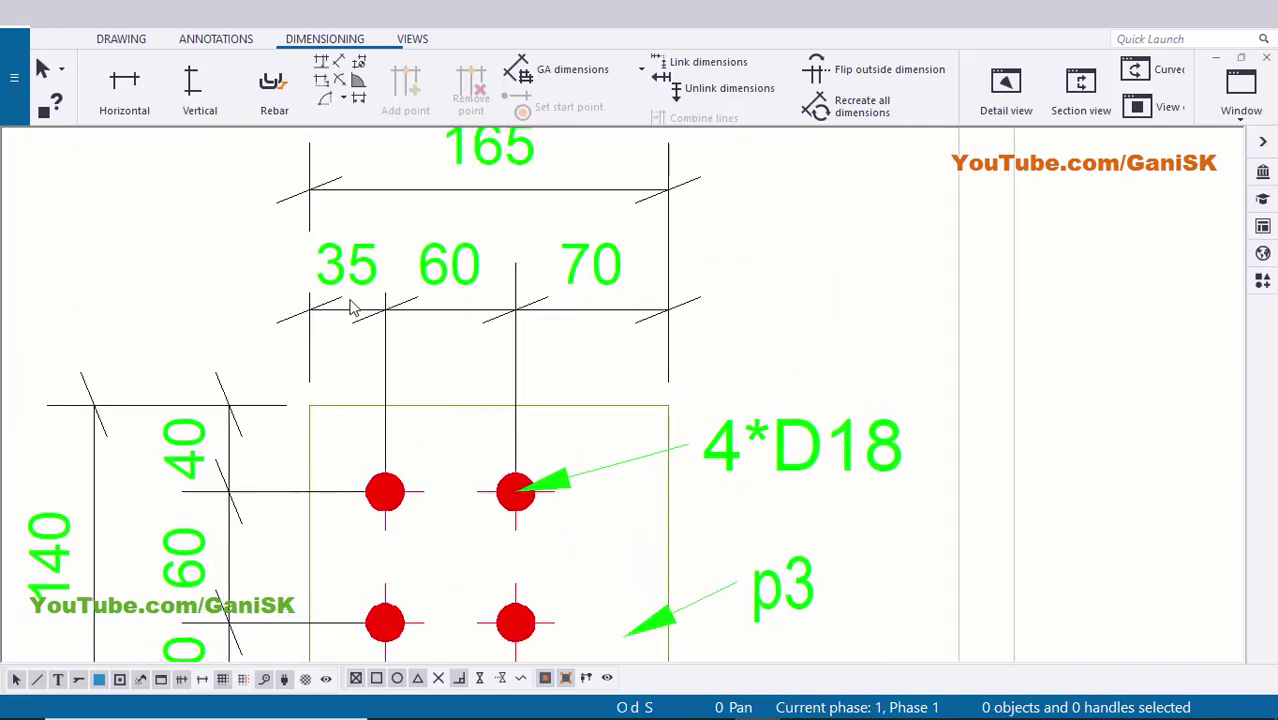
pyautogui.moveTo(250, 552); pyautogui.dragTo(250, 468, button='middle')
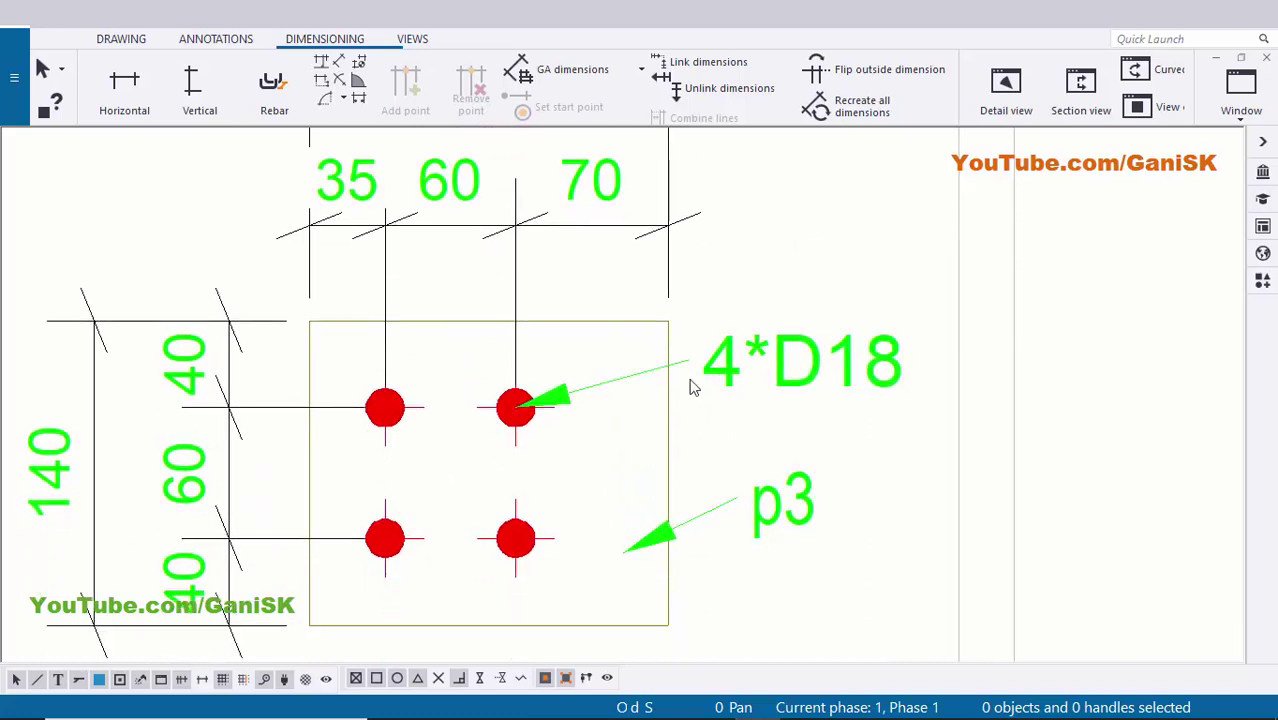
pyautogui.scroll(-5, 774, 378)
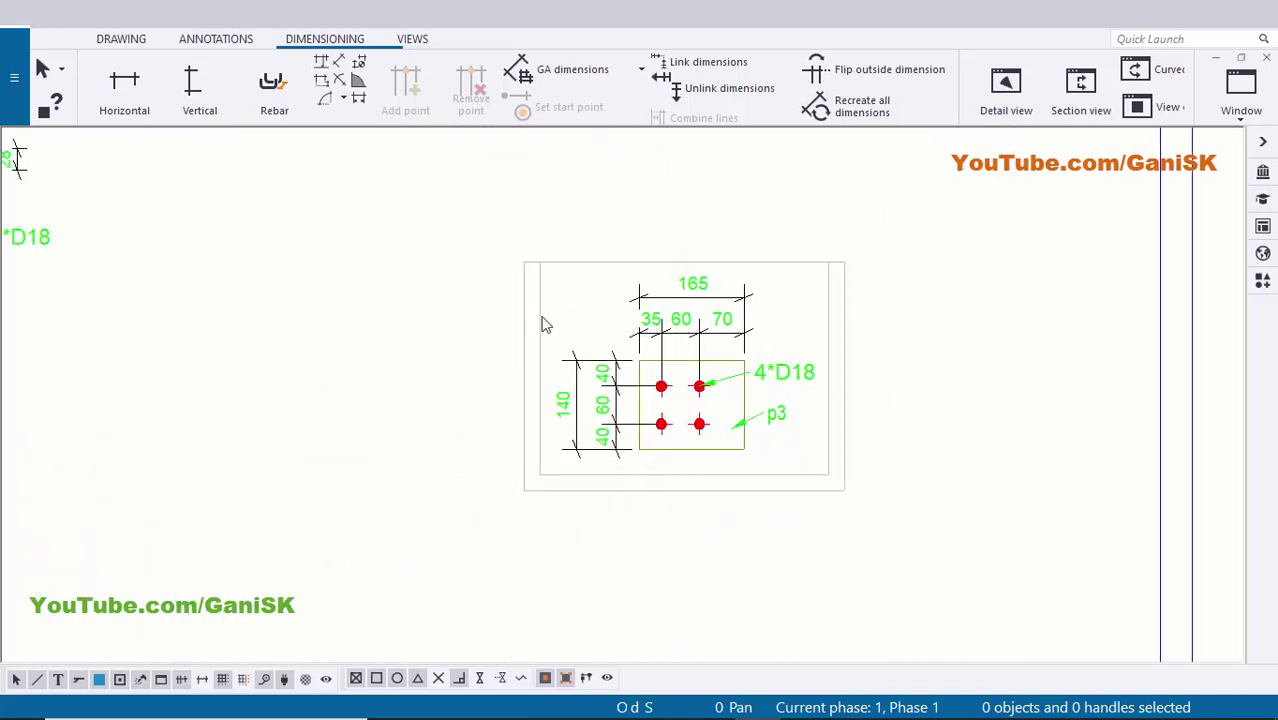
pyautogui.scroll(1, 727, 302)
pyautogui.scroll(-1, 770, 416)
pyautogui.scroll(3, 740, 410)
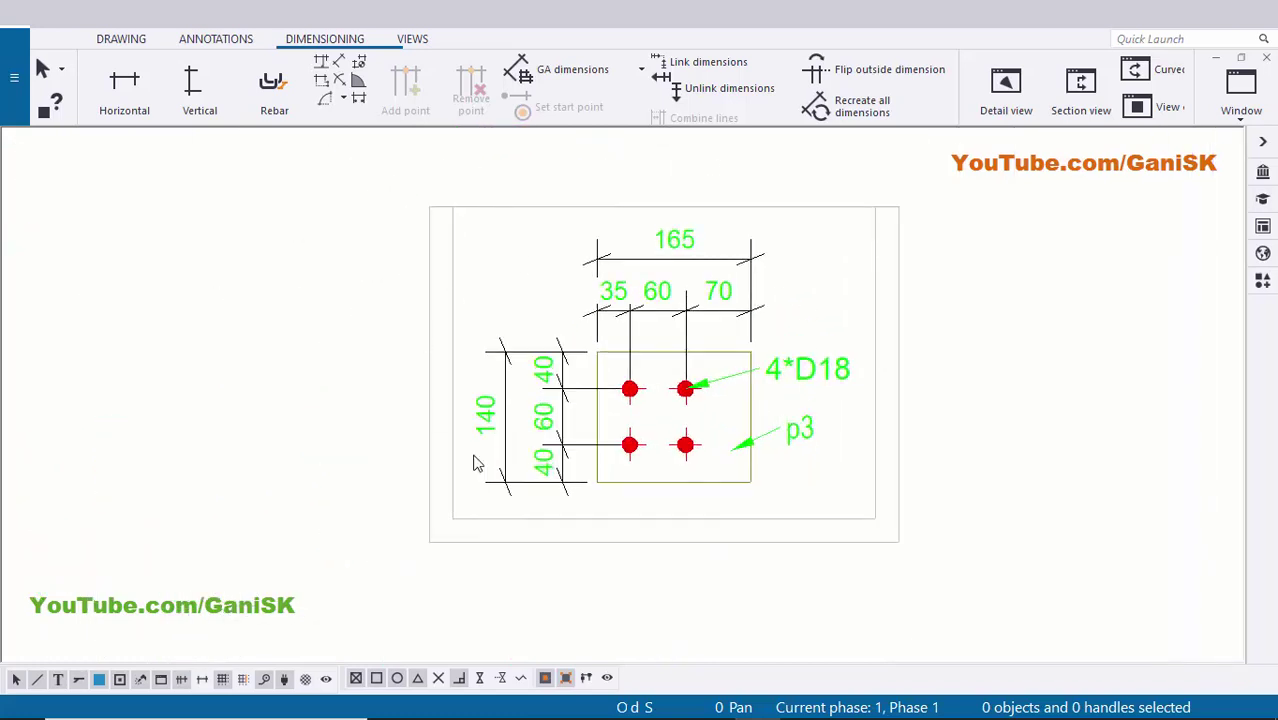
pyautogui.scroll(-3, 677, 405)
pyautogui.scroll(3, 793, 420)
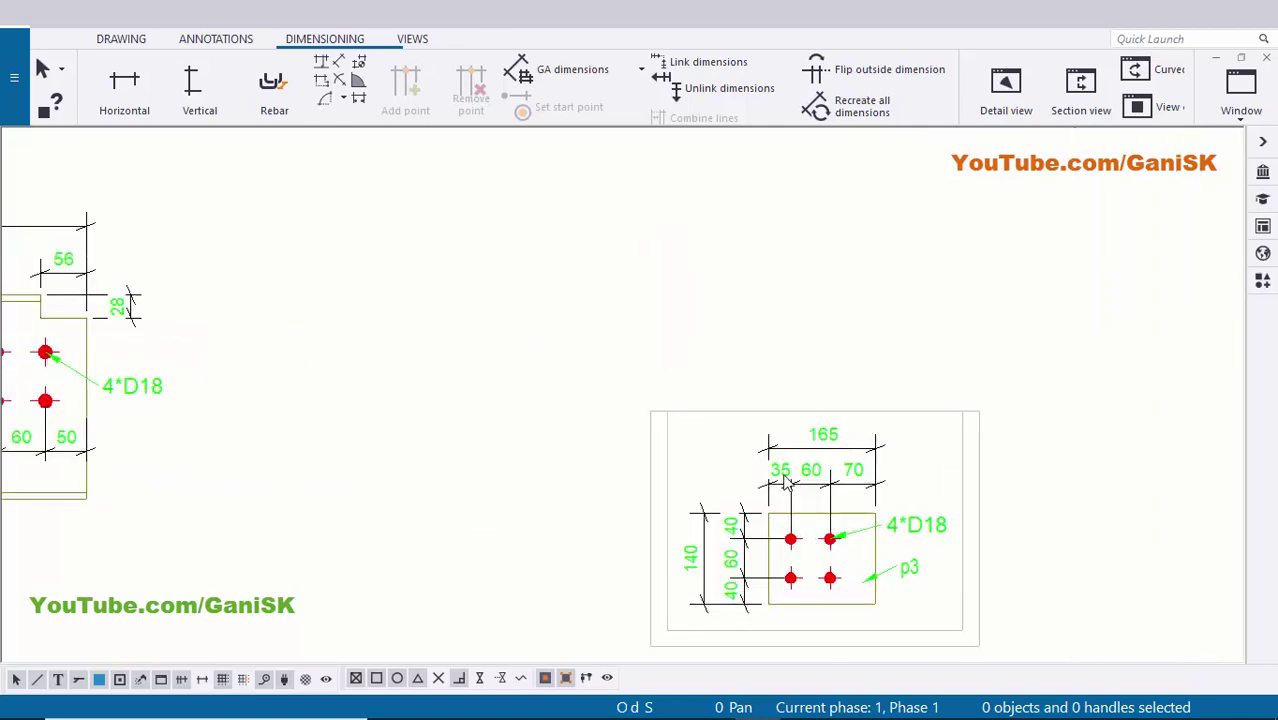
# Move the p3 plate view closer to the right end of the p1 single-part view.
pyautogui.scroll(-5, 760, 430)
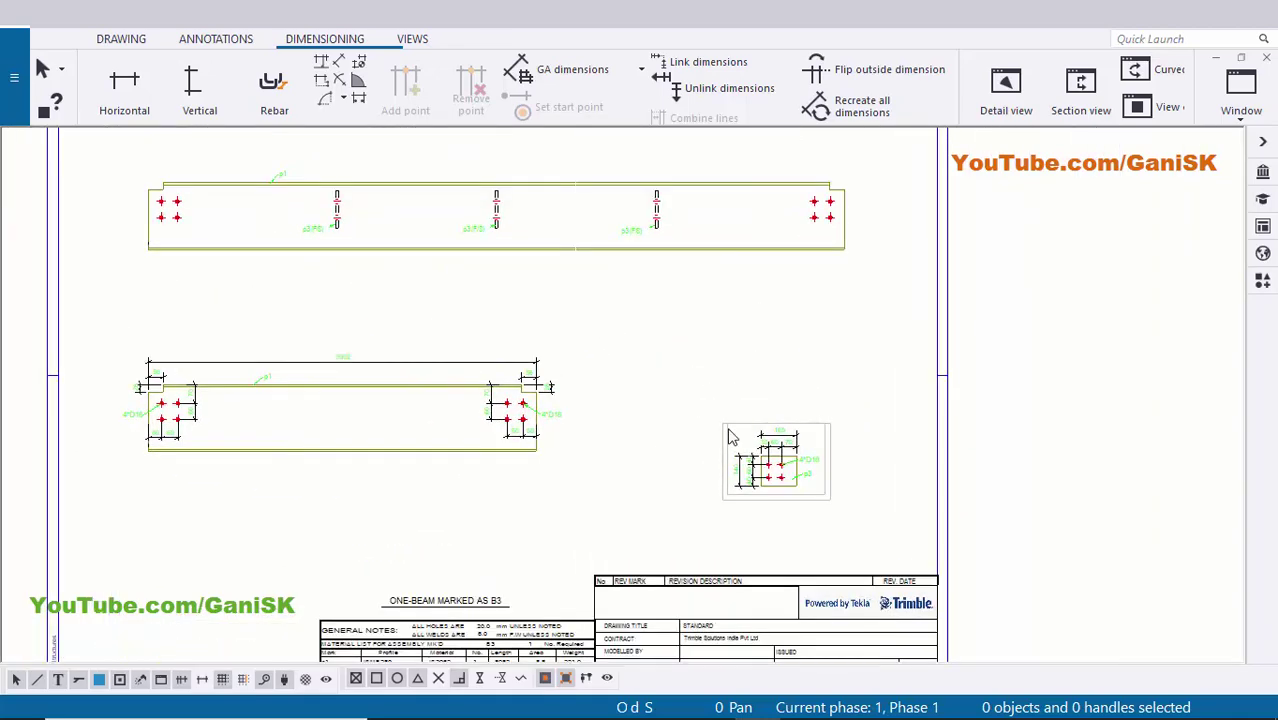
pyautogui.moveTo(725, 450); pyautogui.dragTo(622, 402)
pyautogui.scroll(5, 450, 380)
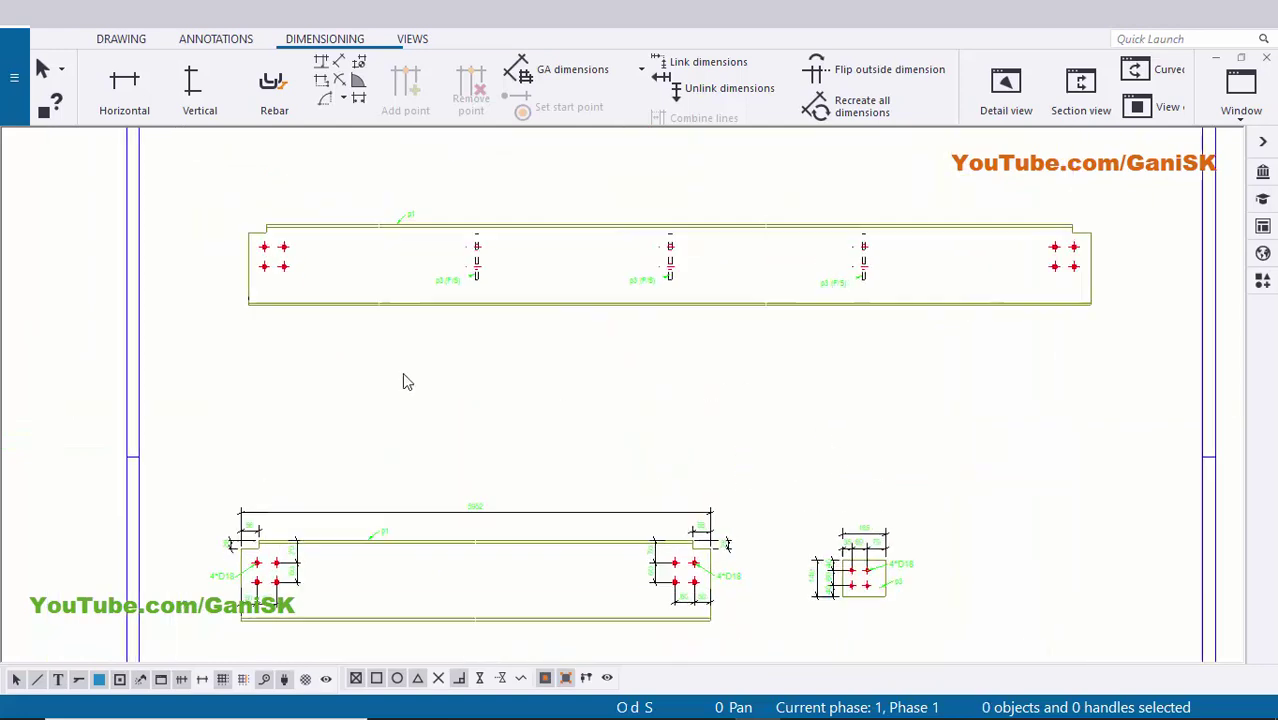
# Examine the sheet layout and the undimensioned main assembly view of the beam.
pyautogui.scroll(-3, 505, 350)
pyautogui.scroll(3, 351, 408)
pyautogui.scroll(-1, 277, 413)
pyautogui.scroll(-1, 300, 408)
pyautogui.moveTo(428, 408)
pyautogui.mouseDown(button='middle')
pyautogui.moveTo(372, 382)
pyautogui.moveTo(412, 293)
pyautogui.mouseUp(button='middle')
pyautogui.scroll(-1, 440, 415)
pyautogui.scroll(3, 470, 530)
pyautogui.scroll(-3, 670, 530)
pyautogui.moveTo(597, 525); pyautogui.dragTo(607, 711, button='middle')
pyautogui.scroll(4, 416, 420)
pyautogui.scroll(-3, 508, 404)
pyautogui.moveTo(403, 403); pyautogui.dragTo(464, 447, button='middle')
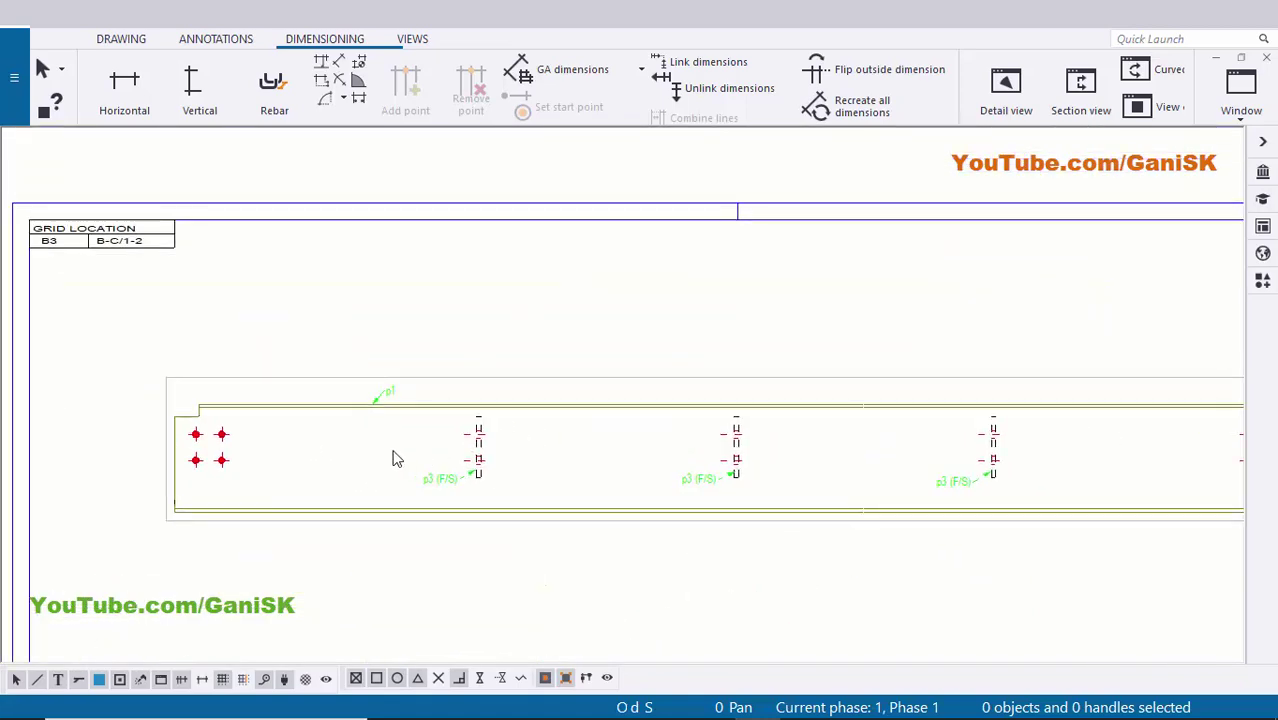
pyautogui.scroll(-1, 670, 425)
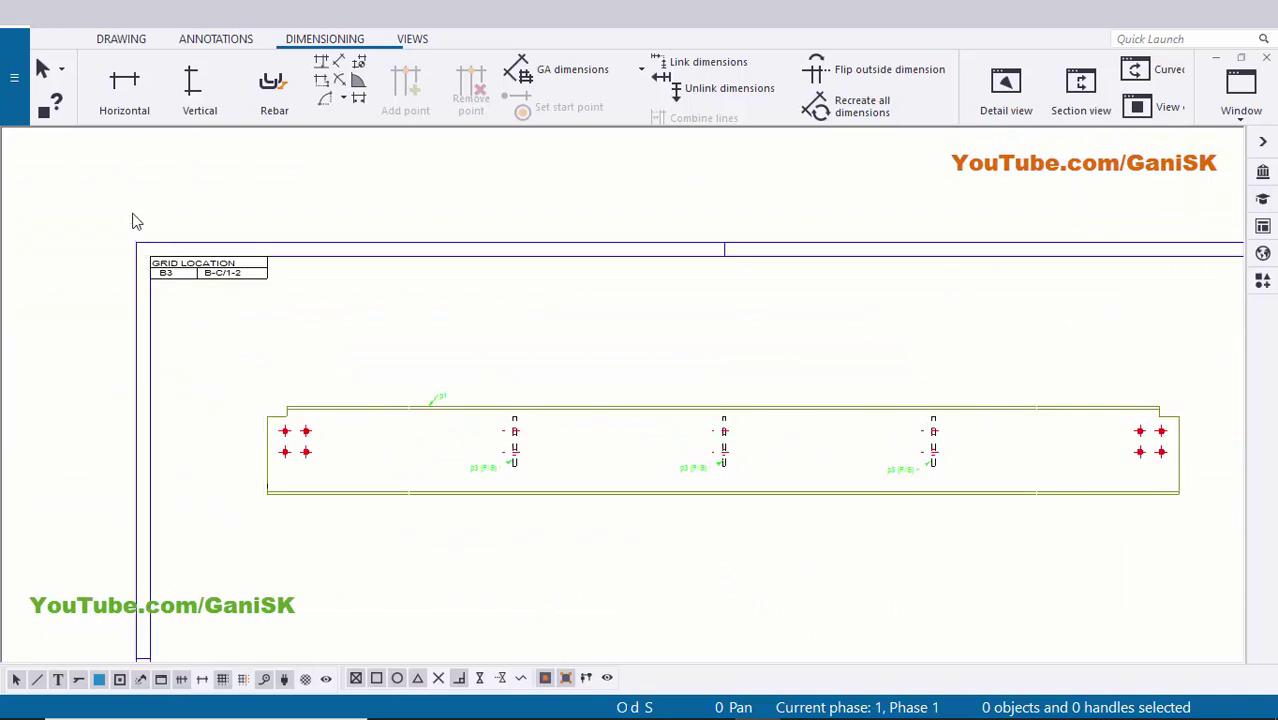
# Add a horizontal overall length dimension between the beam's two ends, placed above the main assembly view.
pyautogui.scroll(4, 267, 383)
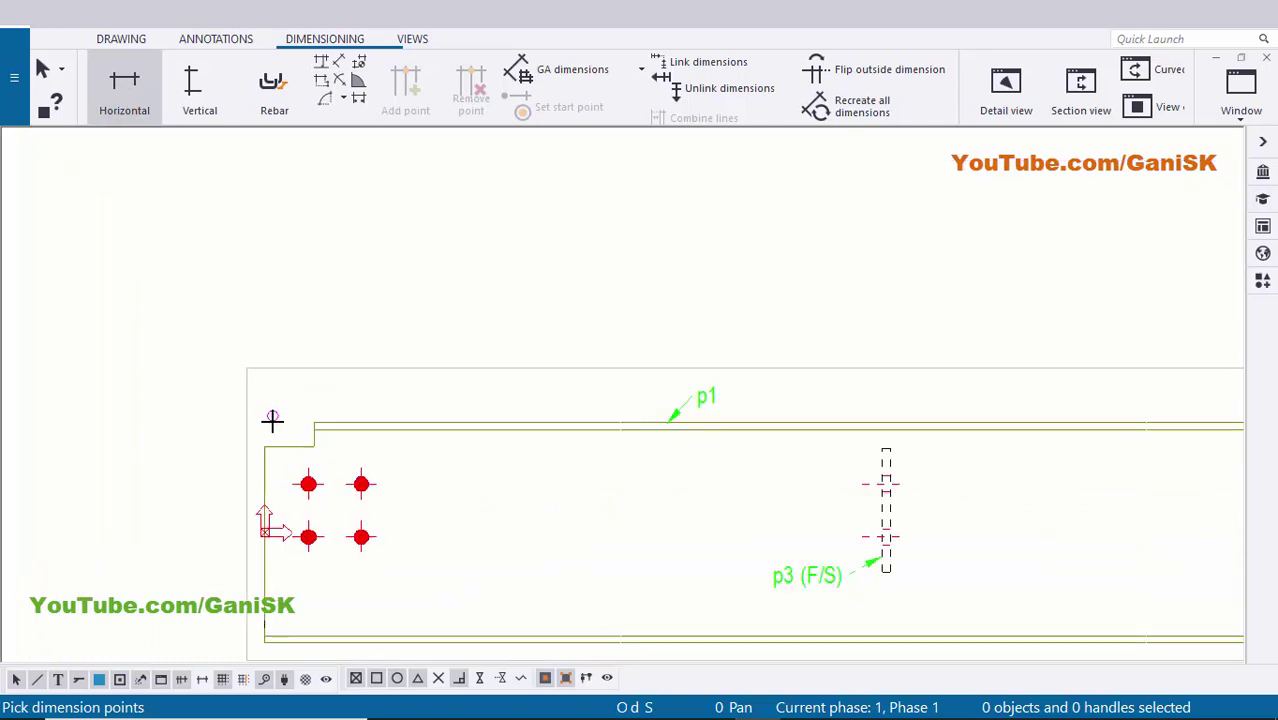
pyautogui.scroll(-3, 443, 420)
pyautogui.moveTo(536, 399); pyautogui.dragTo(282, 348, button='middle')
pyautogui.moveTo(753, 354); pyautogui.dragTo(425, 352, button='middle')
pyautogui.scroll(3, 1118, 371)
pyautogui.scroll(-3, 1146, 373)
pyautogui.moveTo(750, 368); pyautogui.dragTo(939, 410, button='middle')
pyautogui.scroll(-3, 846, 348)
pyautogui.rightClick(752, 298)
pyautogui.click(775, 310)
# Adjust the height of the overall length dimension line above the beam in the main assembly view.
pyautogui.scroll(2, 680, 362)
pyautogui.moveTo(666, 364); pyautogui.dragTo(664, 348)
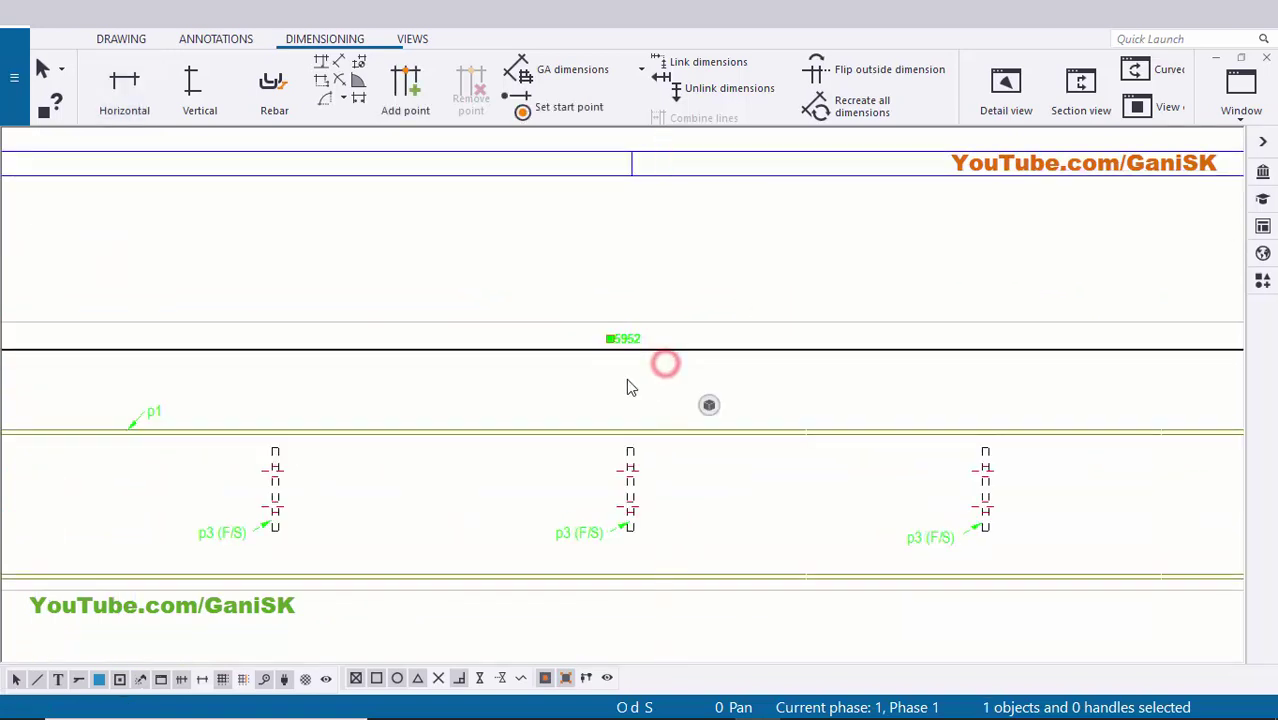
pyautogui.click(627, 377)
pyautogui.scroll(-1, 664, 384)
pyautogui.moveTo(593, 377); pyautogui.dragTo(639, 363, button='middle')
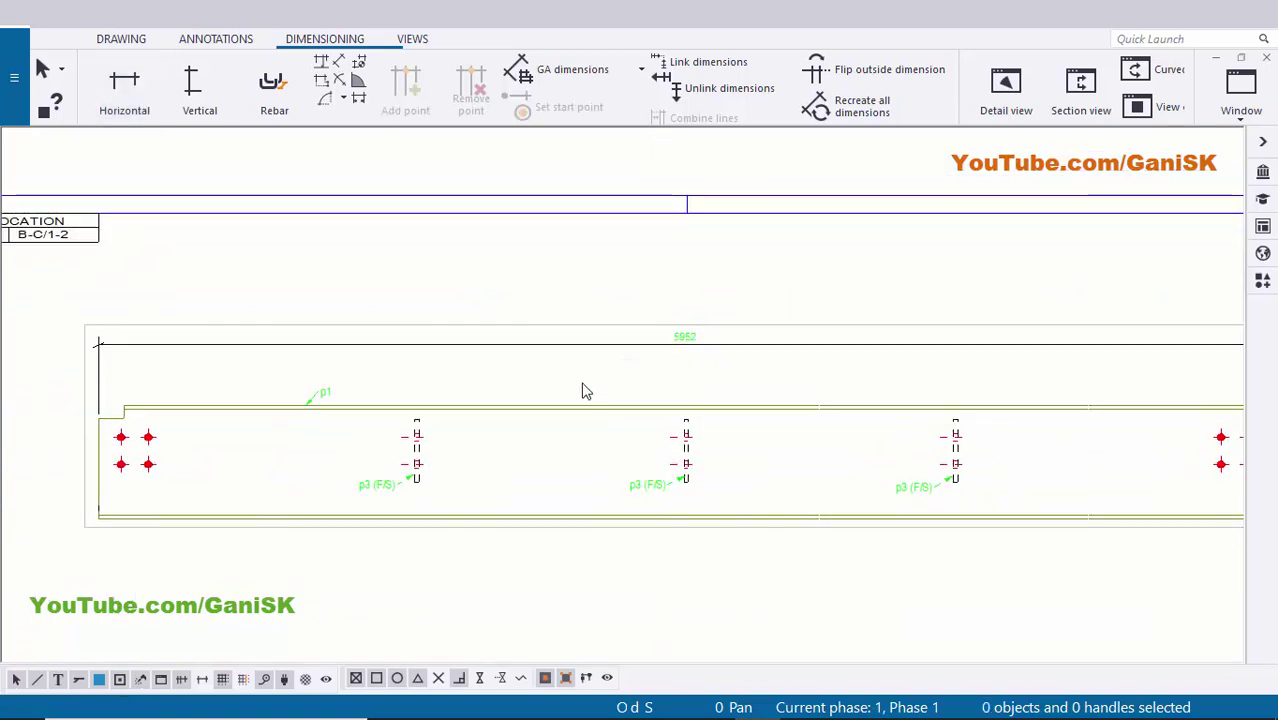
# Examine the notch, bolt group and first p3 plate near the left end of the main assembly view.
pyautogui.scroll(2, 285, 438)
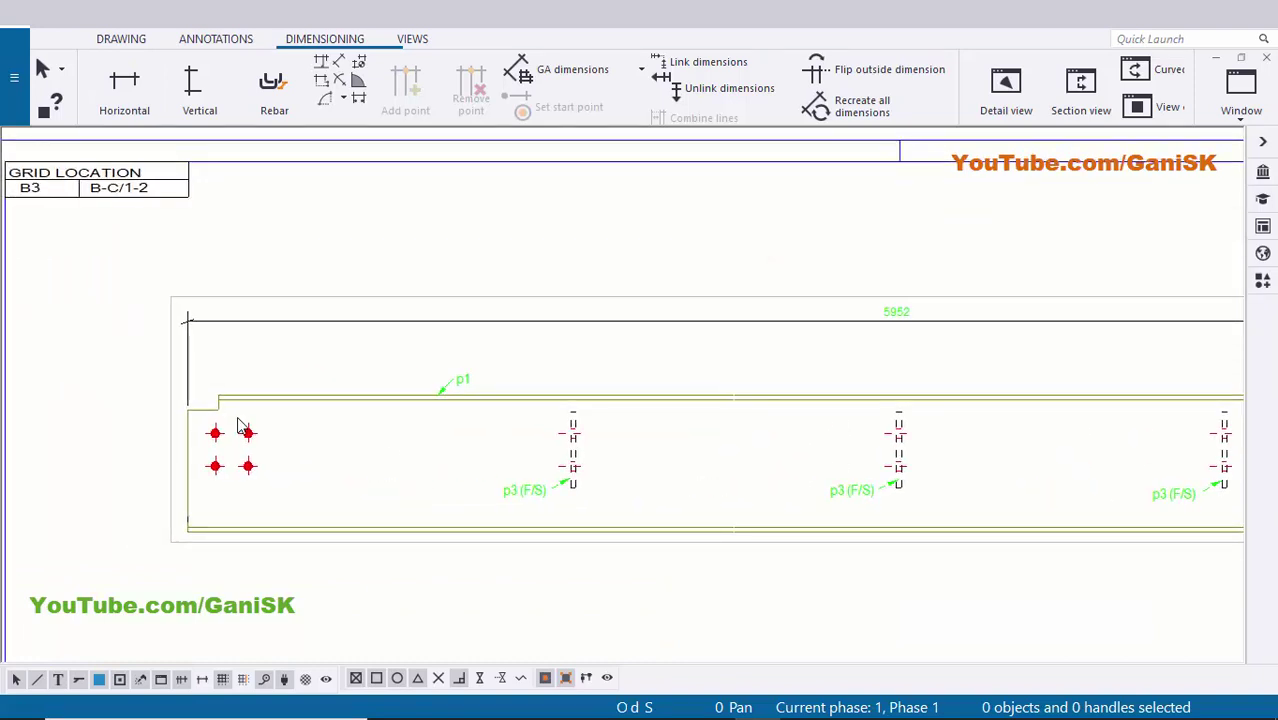
pyautogui.scroll(2, 224, 430)
pyautogui.scroll(4, 654, 433)
pyautogui.scroll(-5, 676, 432)
pyautogui.moveTo(666, 443); pyautogui.dragTo(572, 426, button='middle')
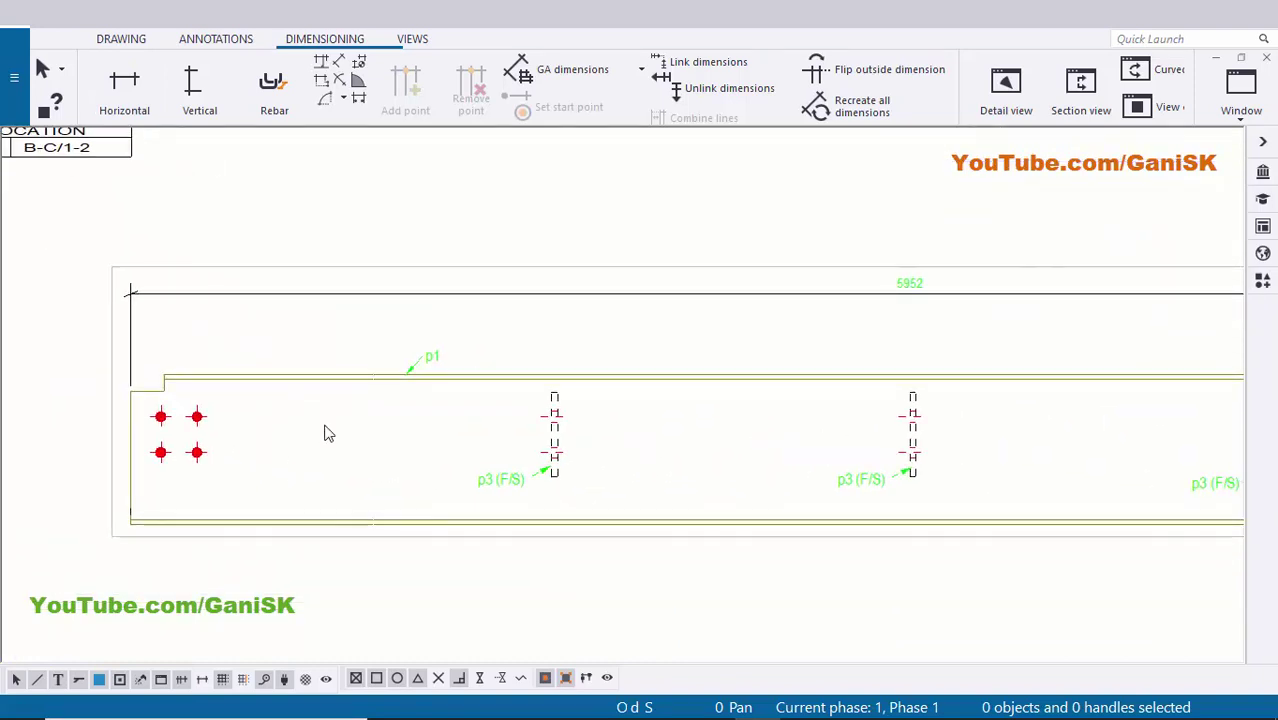
pyautogui.scroll(2, 128, 423)
pyautogui.scroll(-1, 133, 425)
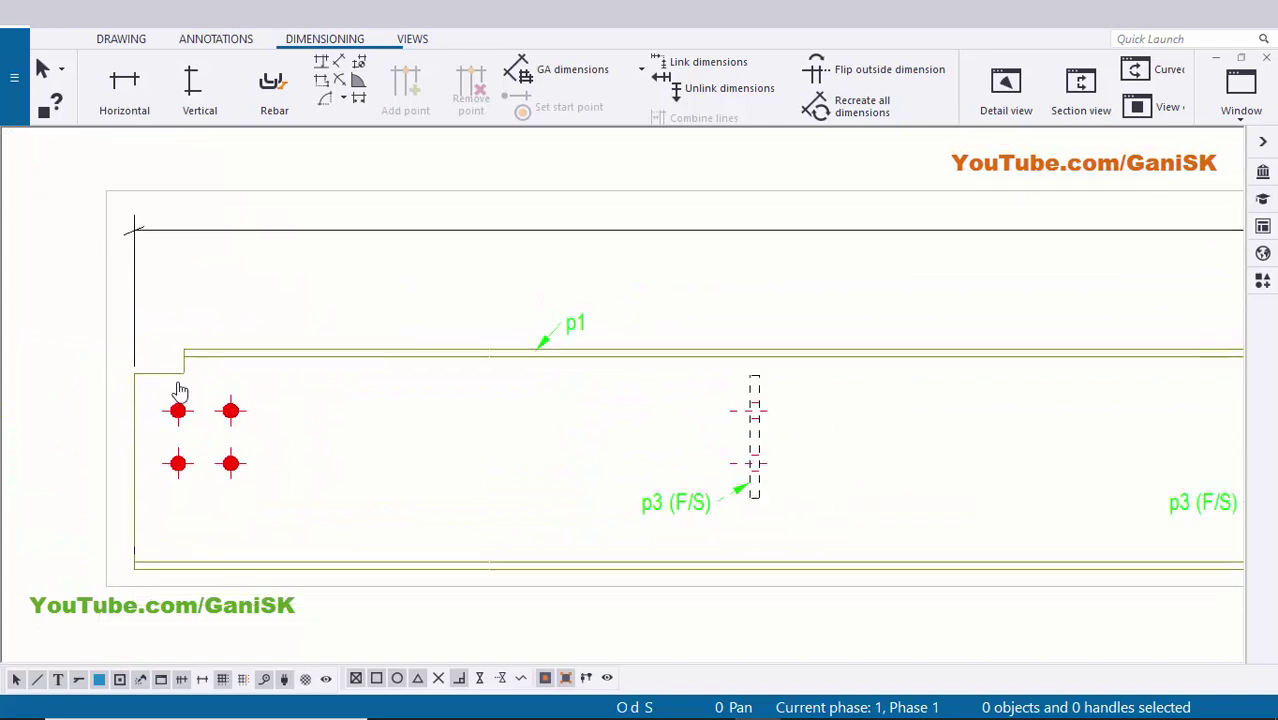
# Start a horizontal dimension at the beam's left end corner and extend it to the first p3 plate's near edge.
pyautogui.click(117, 88)
pyautogui.scroll(3, 143, 392)
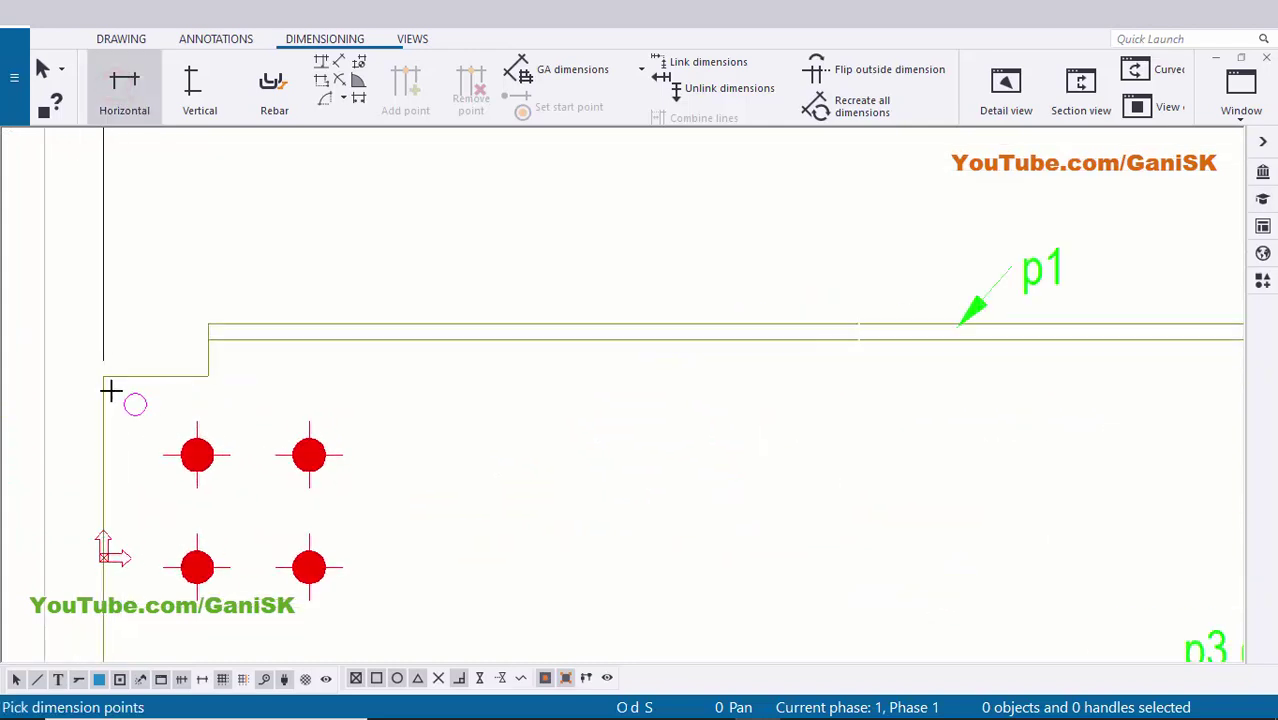
pyautogui.click(103, 376)
pyautogui.scroll(-2, 103, 376)
pyautogui.moveTo(753, 397); pyautogui.dragTo(450, 397, button='middle')
pyautogui.scroll(3, 622, 371)
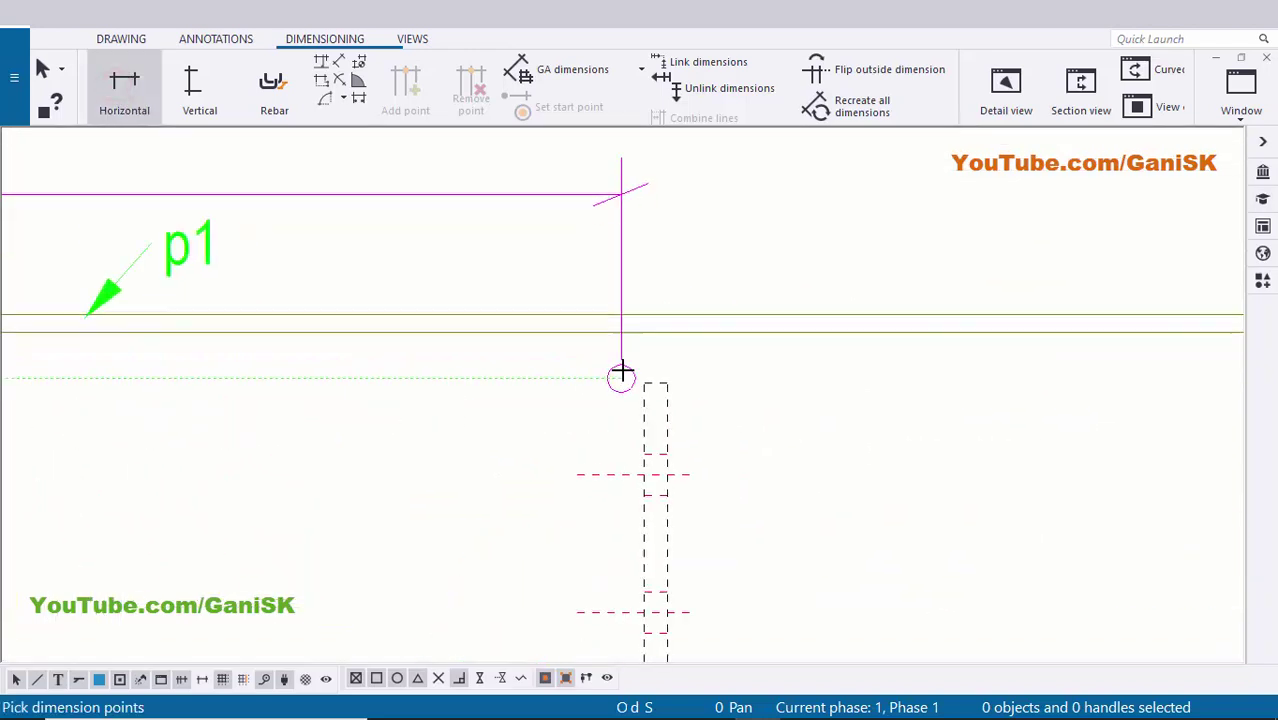
pyautogui.click(654, 386)
pyautogui.scroll(-4, 494, 371)
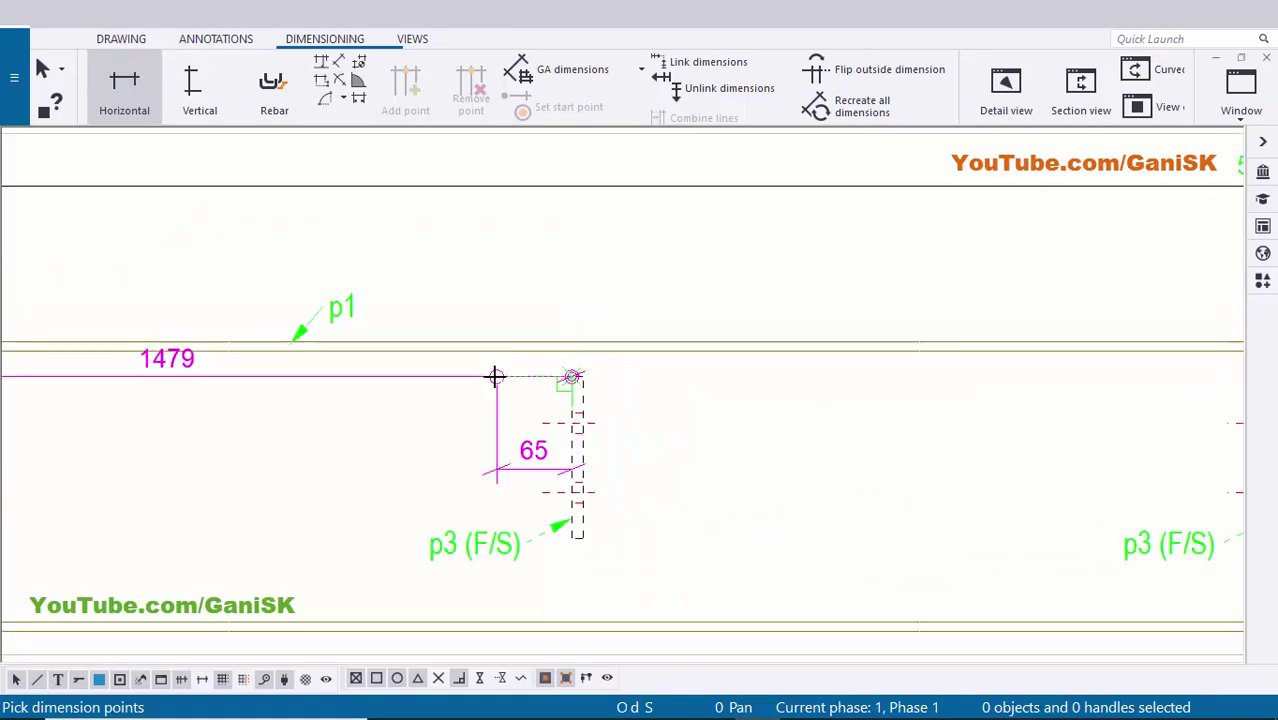
# Extend the horizontal dimension chain to the second and third p3 plates and place it between the beam and the overall length dimension.
pyautogui.scroll(5, 760, 380)
pyautogui.scroll(2, 745, 377)
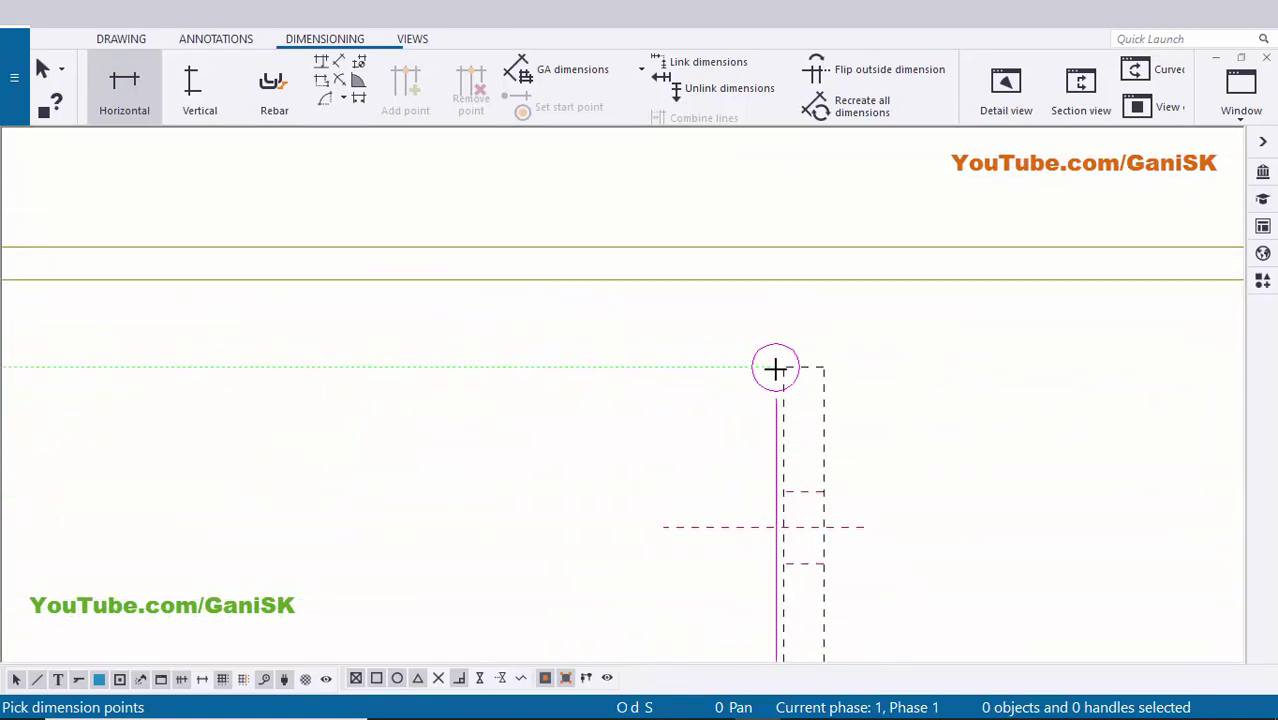
pyautogui.click(783, 369)
pyautogui.scroll(-3, 656, 372)
pyautogui.scroll(4, 998, 419)
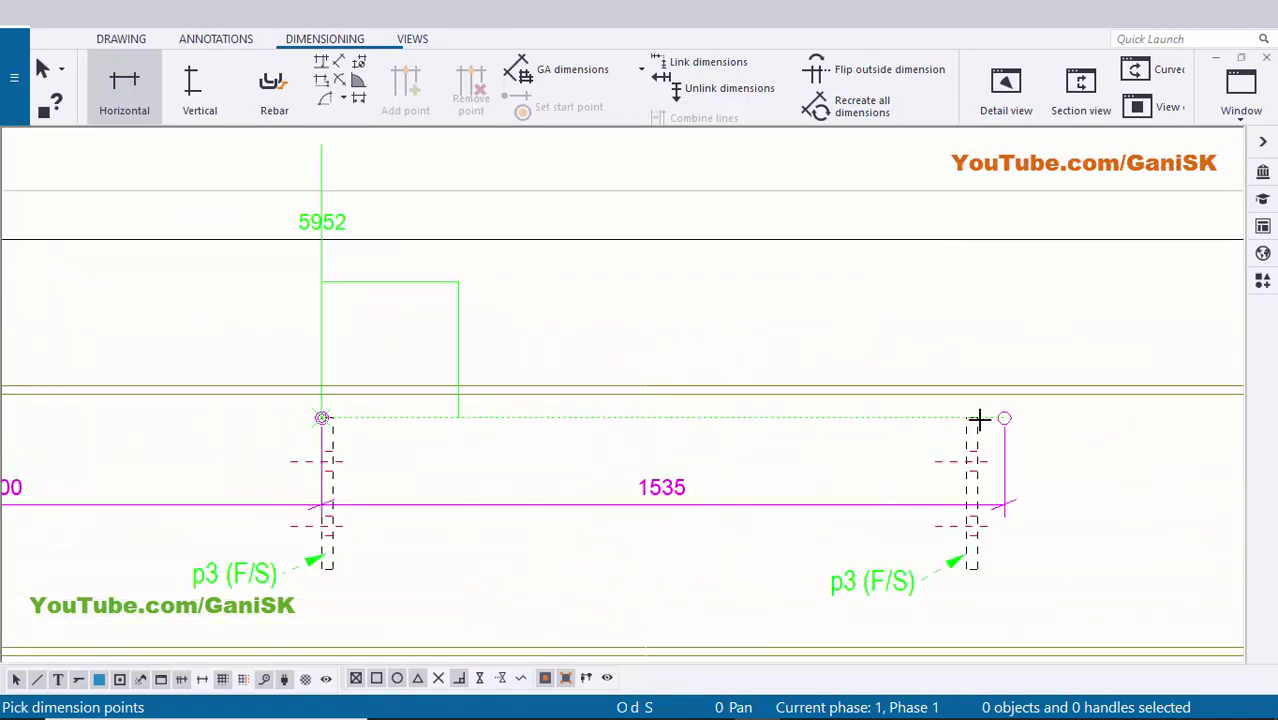
pyautogui.scroll(2, 825, 421)
pyautogui.scroll(-2, 978, 399)
pyautogui.moveTo(711, 452); pyautogui.dragTo(814, 576, button='middle')
pyautogui.middleClick(645, 339)
pyautogui.scroll(-3, 653, 353)
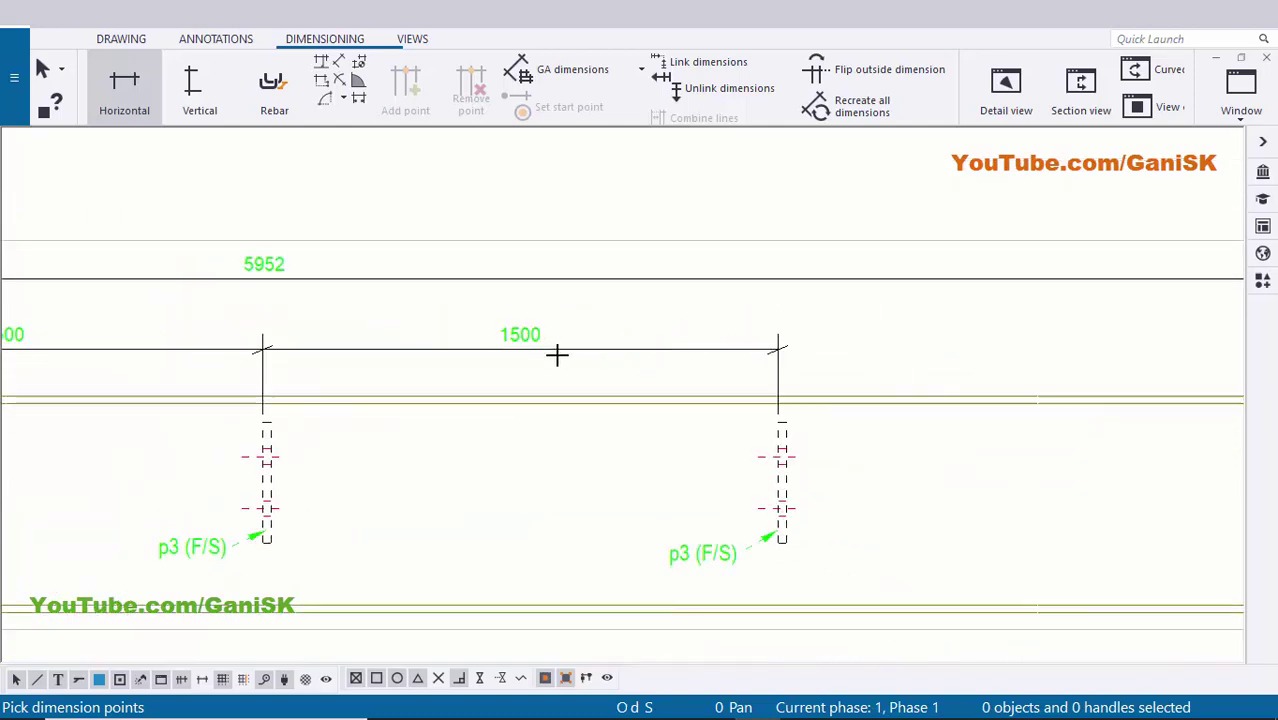
pyautogui.moveTo(550, 353); pyautogui.dragTo(835, 381, button='middle')
pyautogui.scroll(-1, 835, 381)
pyautogui.rightClick(704, 174)
pyautogui.click(735, 187)
# Move the overall length and plate location dimension lines slightly farther above the beam.
pyautogui.scroll(-3, 729, 243)
pyautogui.moveTo(416, 325)
pyautogui.mouseDown(button='middle')
pyautogui.moveTo(779, 338)
pyautogui.moveTo(802, 379)
pyautogui.moveTo(1048, 396)
pyautogui.mouseUp(button='middle')
pyautogui.click(629, 269)
pyautogui.scroll(1, 727, 305)
pyautogui.click(714, 305)
pyautogui.click(679, 305)
pyautogui.scroll(-1, 466, 376)
pyautogui.scroll(1, 960, 362)
pyautogui.scroll(-1, 600, 355)
pyautogui.scroll(1, 622, 382)
pyautogui.scroll(-1, 560, 382)
pyautogui.moveTo(648, 384); pyautogui.dragTo(673, 384, button='middle')
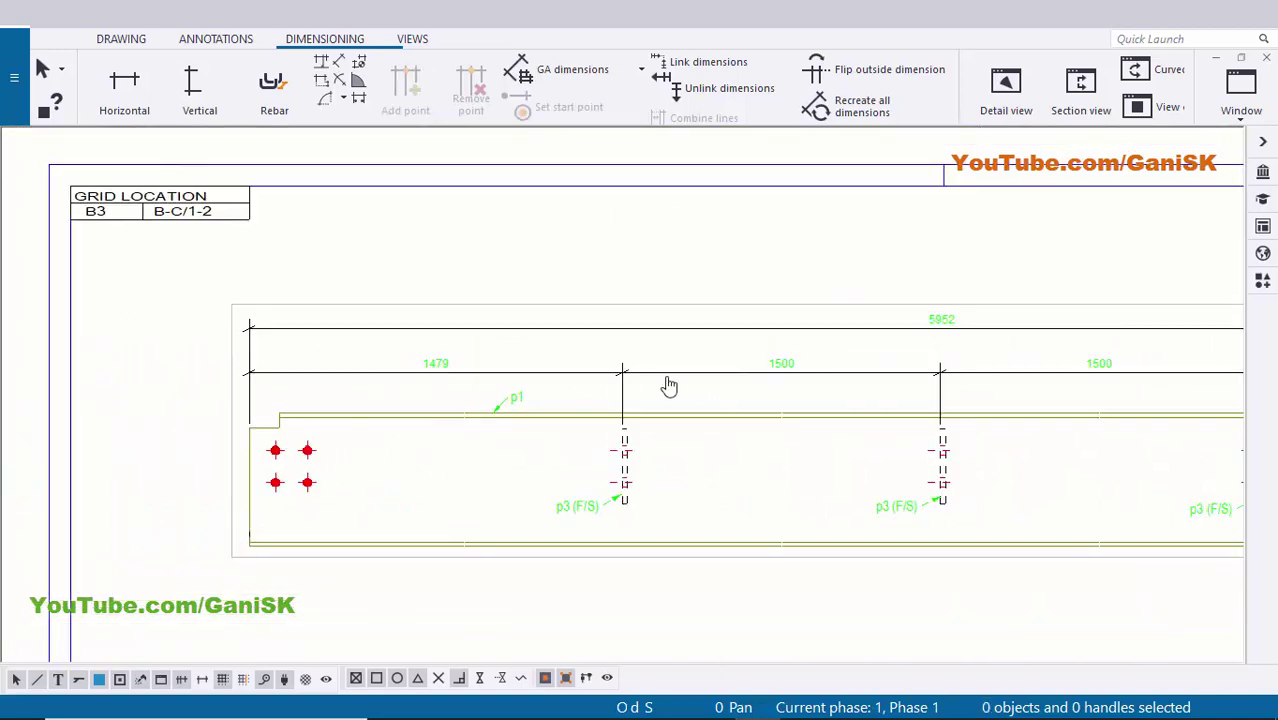
# Change the plate location chain's straight dimension type to running dimensions measured from the beam's left end (RD).
pyautogui.scroll(1, 679, 387)
pyautogui.scroll(1, 642, 382)
pyautogui.click(685, 360)
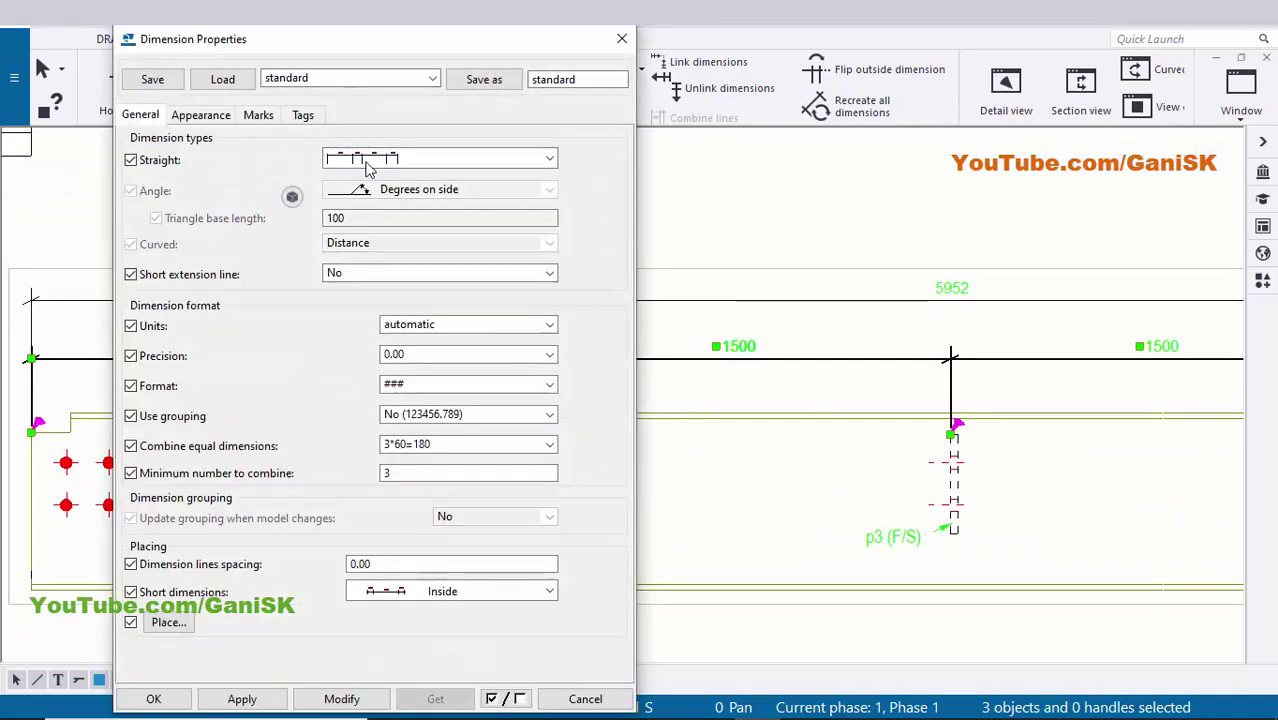
pyautogui.click(366, 160)
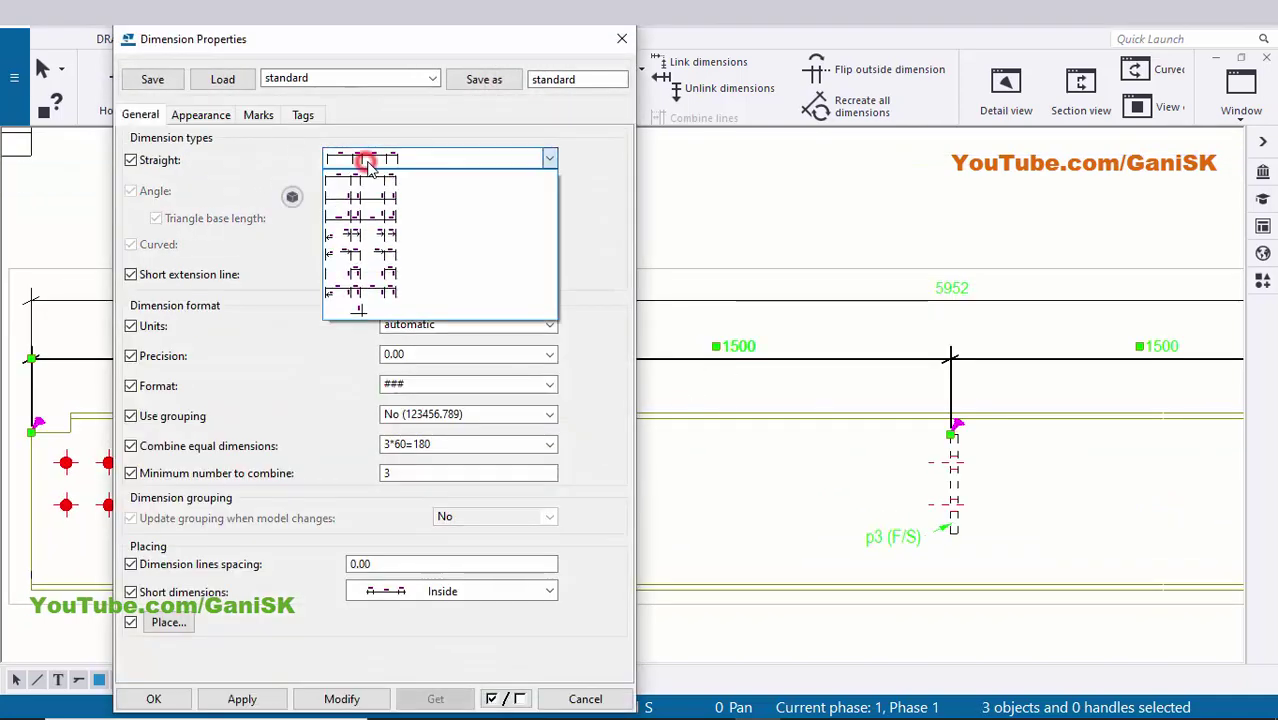
pyautogui.click(362, 238)
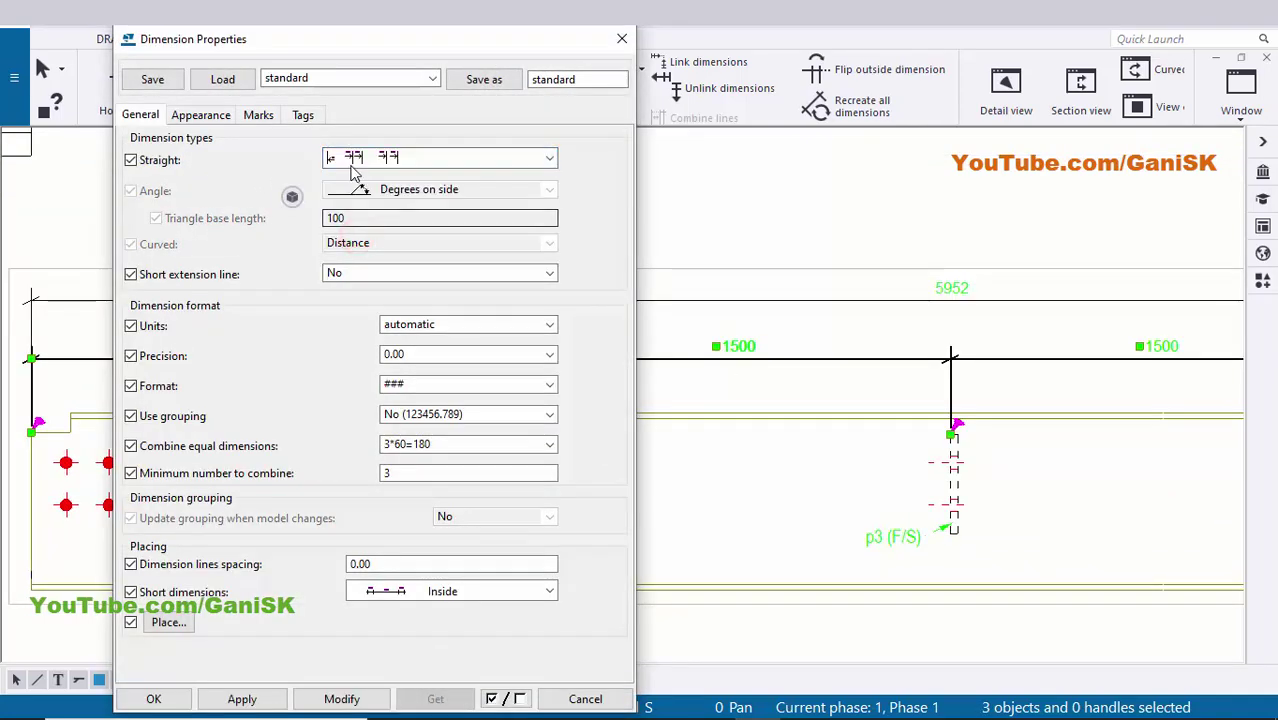
pyautogui.click(381, 161)
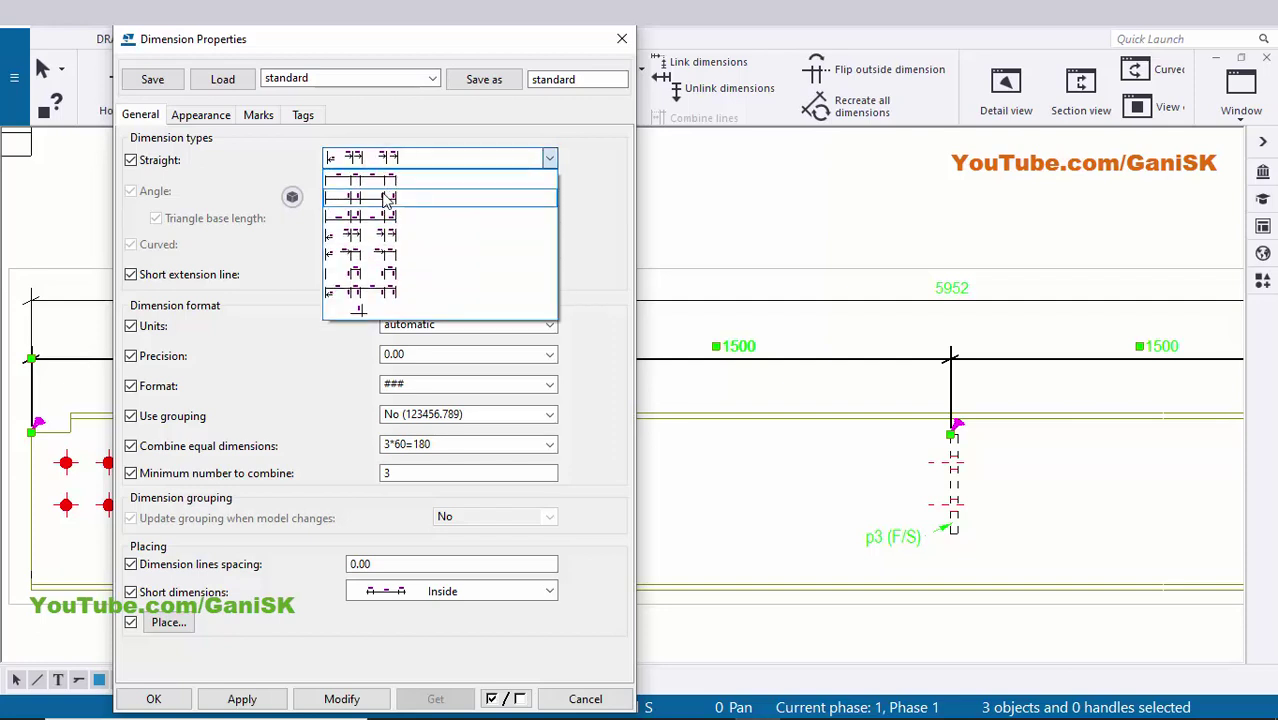
pyautogui.click(372, 234)
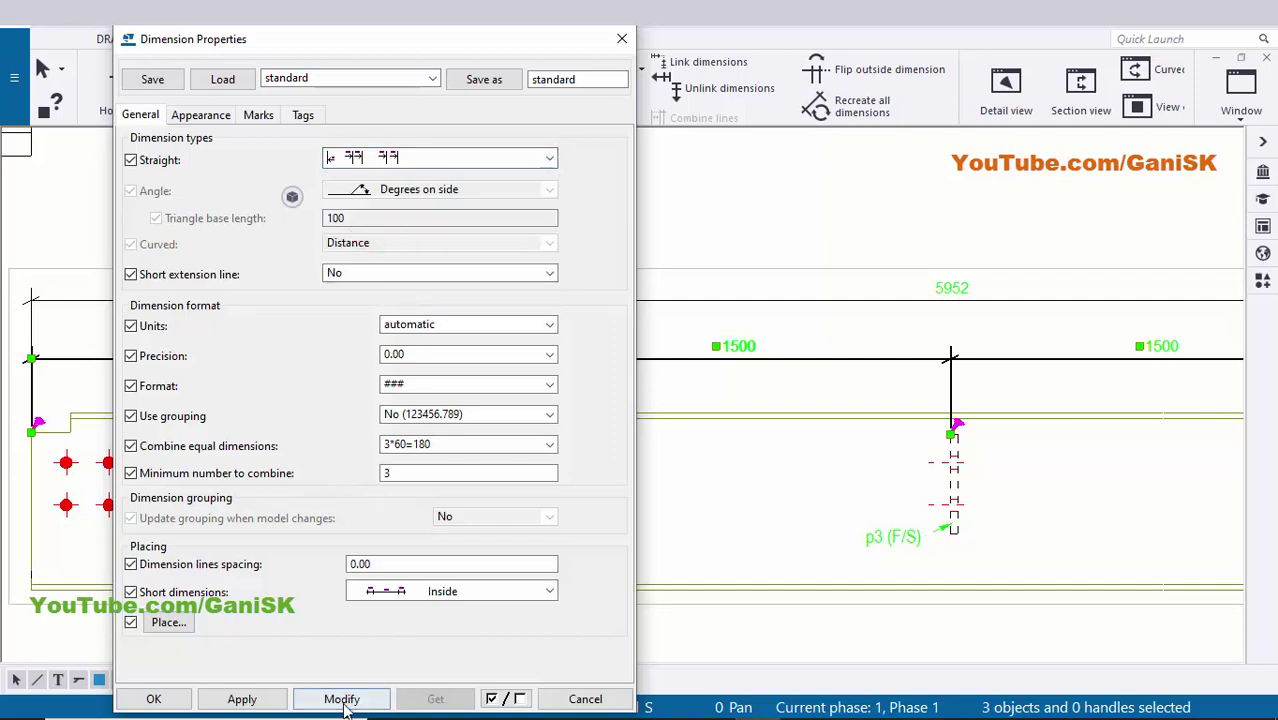
pyautogui.click(175, 699)
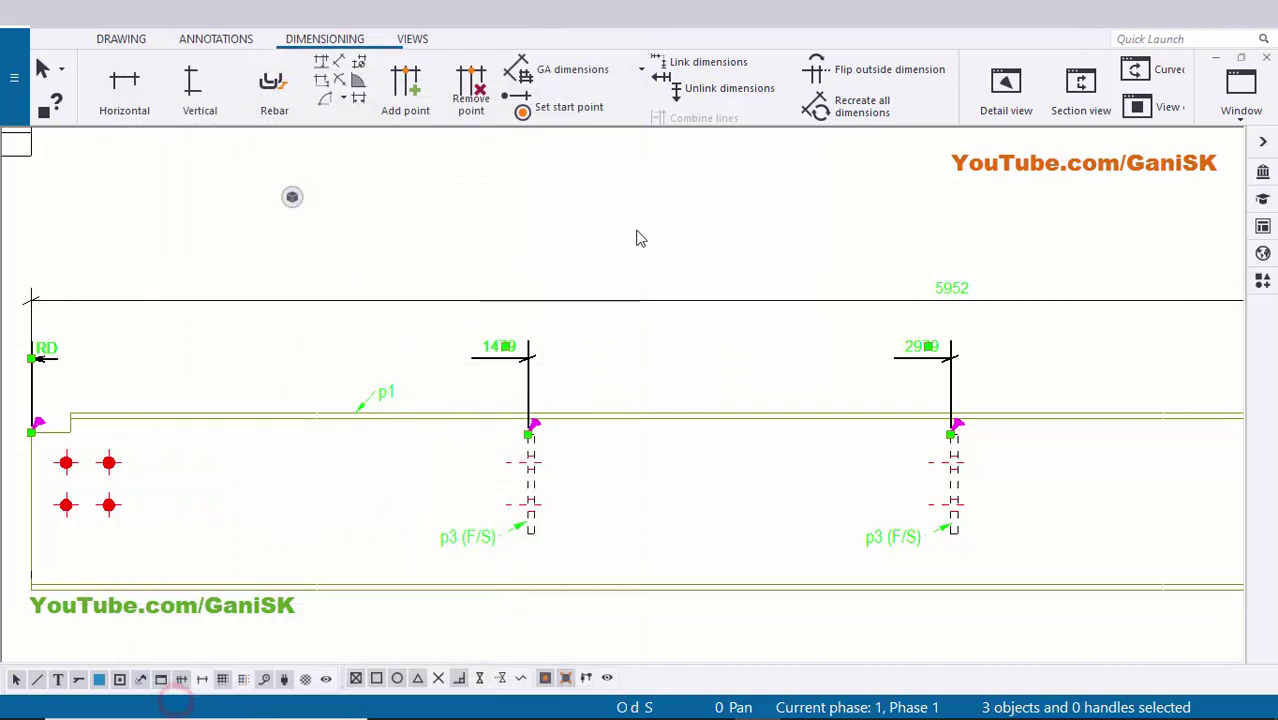
# Examine the running dimensions and the p3 plates' positions along the beam.
pyautogui.scroll(-3, 508, 345)
pyautogui.scroll(5, 339, 330)
pyautogui.scroll(-4, 232, 290)
pyautogui.scroll(4, 620, 288)
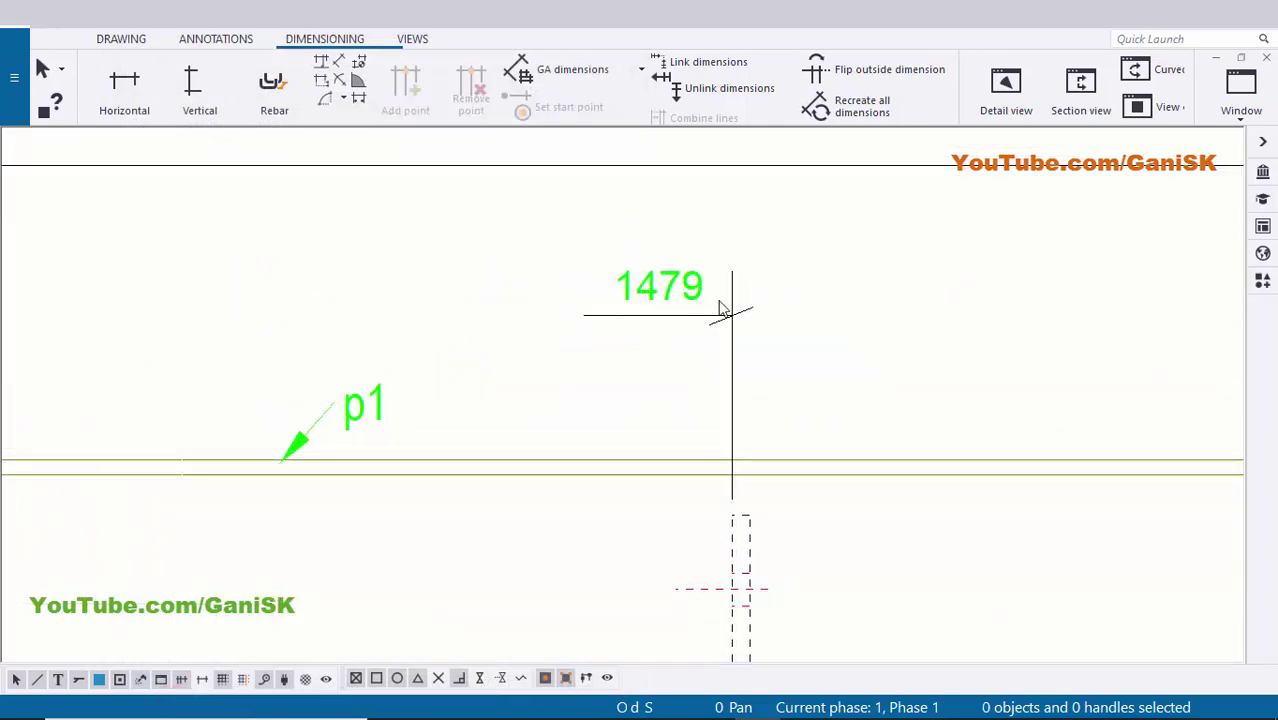
pyautogui.scroll(-4, 620, 300)
pyautogui.scroll(2, 277, 437)
pyautogui.scroll(-2, 262, 405)
pyautogui.scroll(3, 670, 377)
pyautogui.scroll(-4, 721, 399)
pyautogui.scroll(5, 860, 320)
pyautogui.scroll(-6, 870, 320)
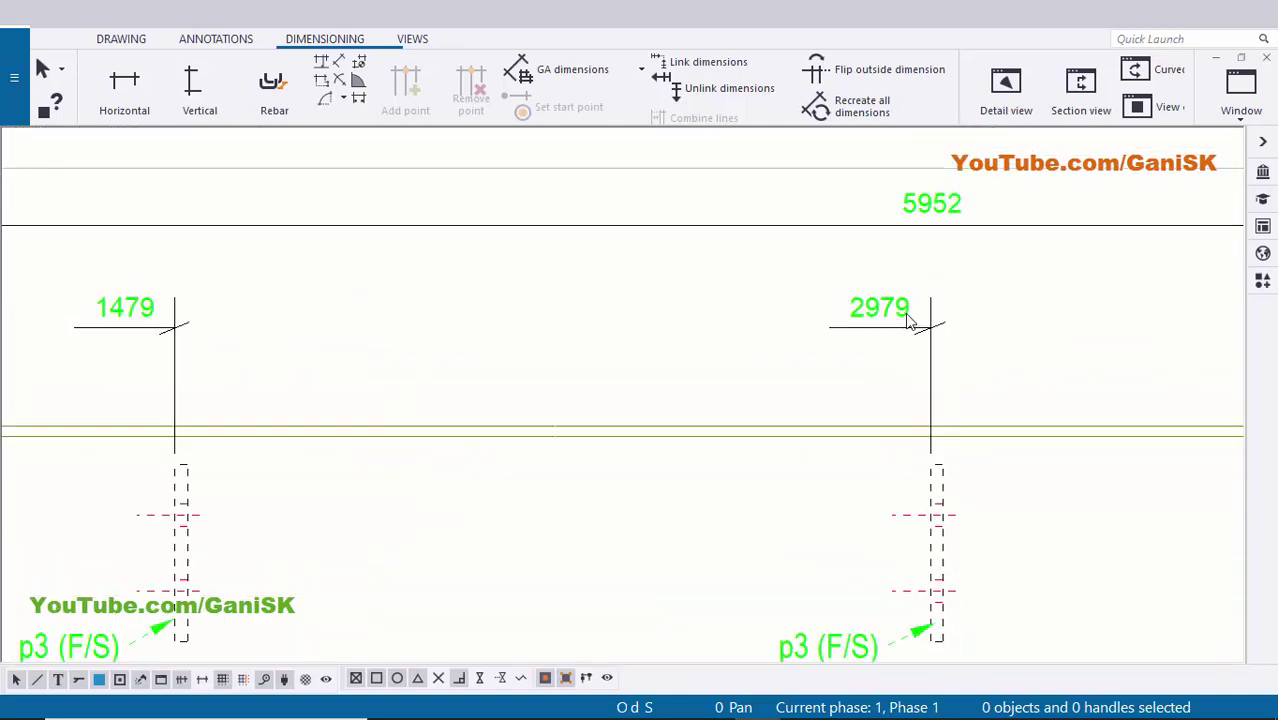
pyautogui.scroll(3, 358, 410)
pyautogui.scroll(-4, 1021, 379)
pyautogui.scroll(5, 893, 377)
pyautogui.scroll(-5, 832, 437)
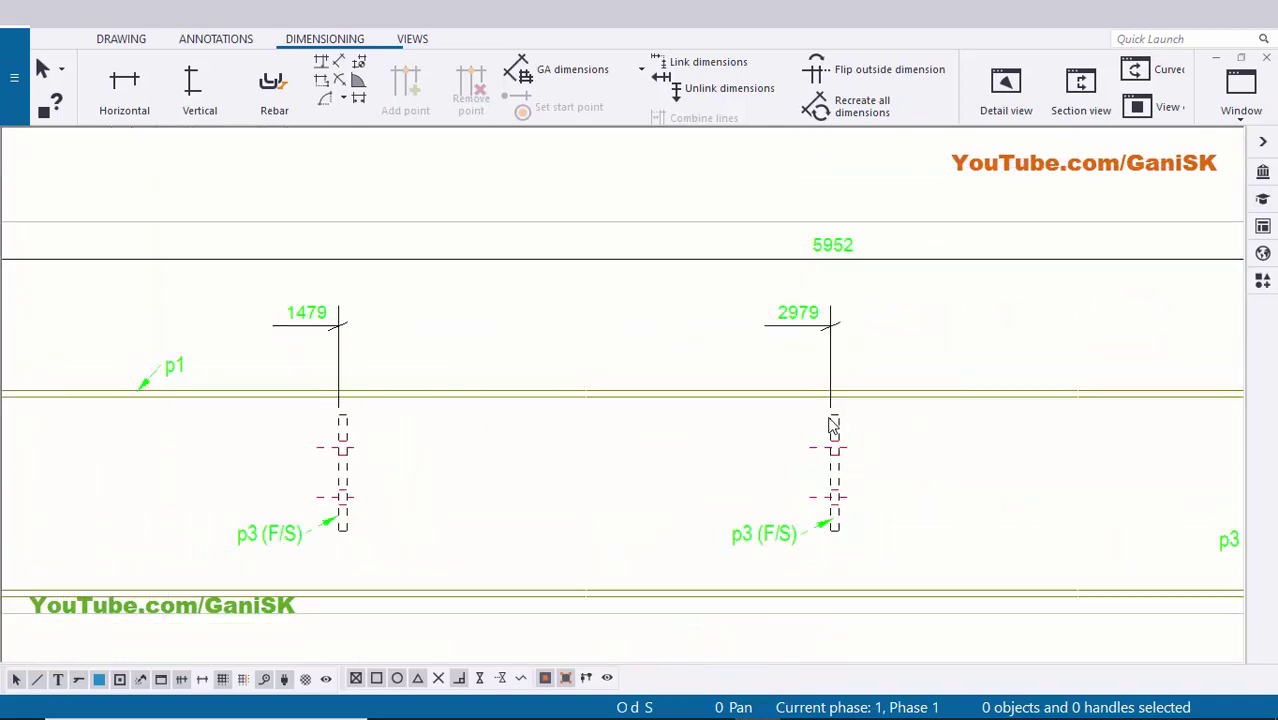
pyautogui.scroll(3, 975, 390)
pyautogui.scroll(-5, 900, 370)
pyautogui.scroll(4, 736, 402)
pyautogui.scroll(5, 680, 405)
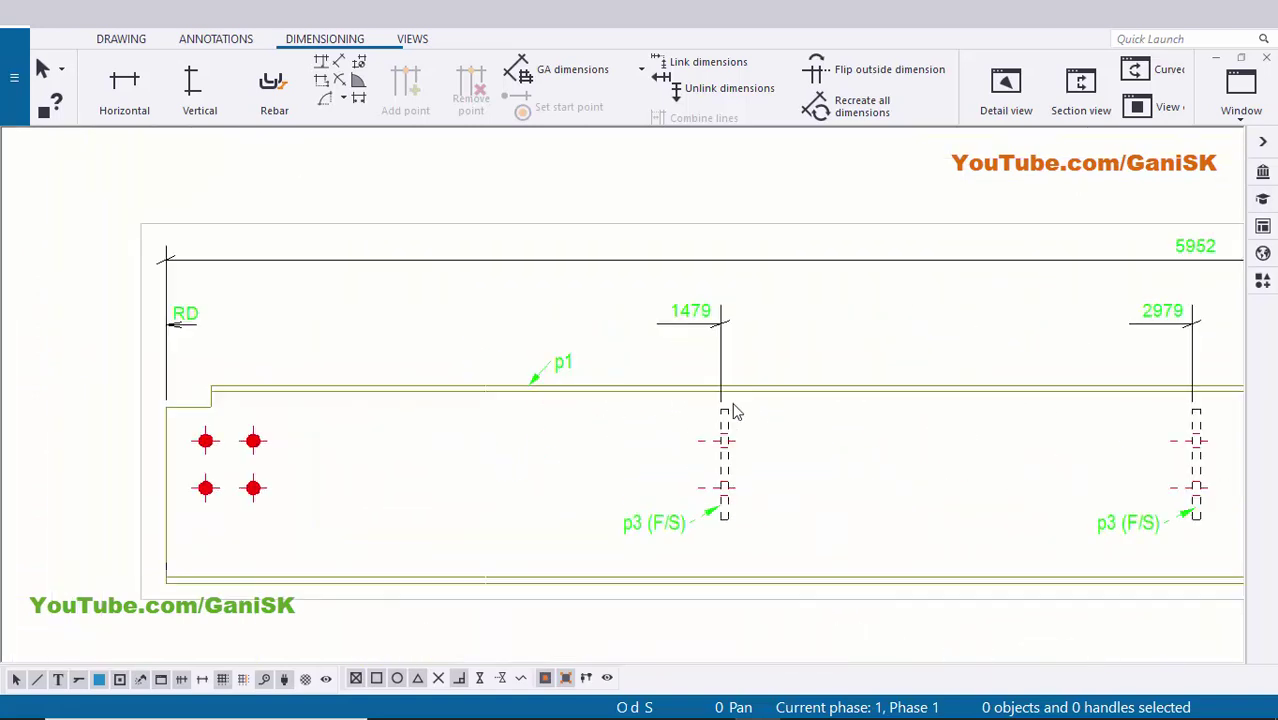
pyautogui.scroll(-2, 716, 438)
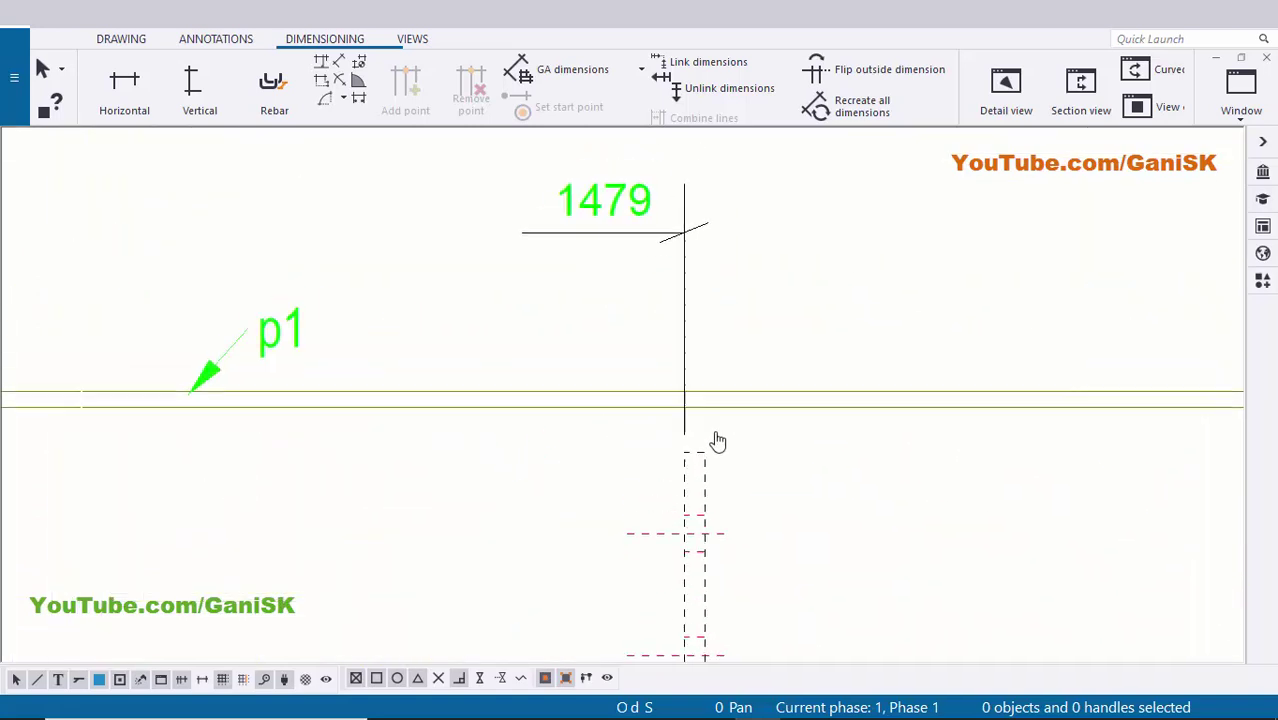
# Add a vertical dimension from the first p3 plate's upper corner to the beam's top flange edge, placed beside the plate.
pyautogui.scroll(3, 510, 415)
pyautogui.click(486, 430)
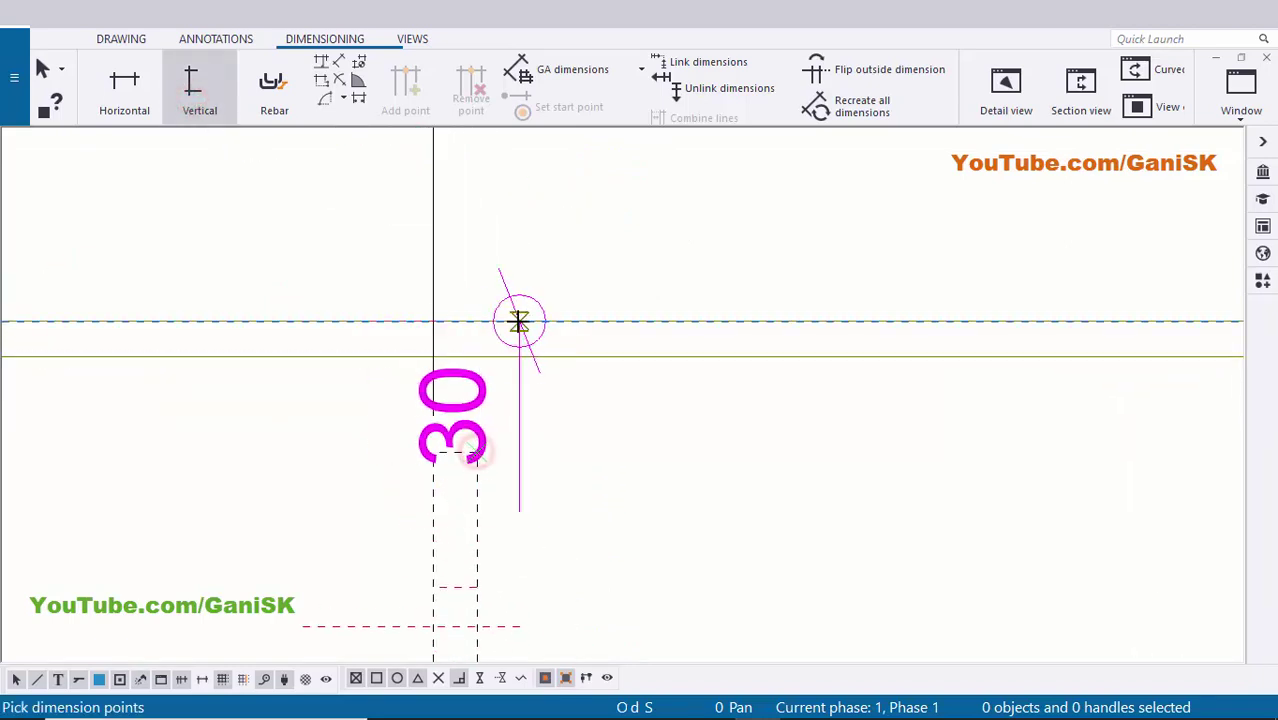
pyautogui.click(514, 321)
pyautogui.scroll(-1, 720, 408)
pyautogui.moveTo(720, 408); pyautogui.dragTo(530, 374, button='middle')
pyautogui.middleClick(593, 417)
pyautogui.scroll(-6, 593, 414)
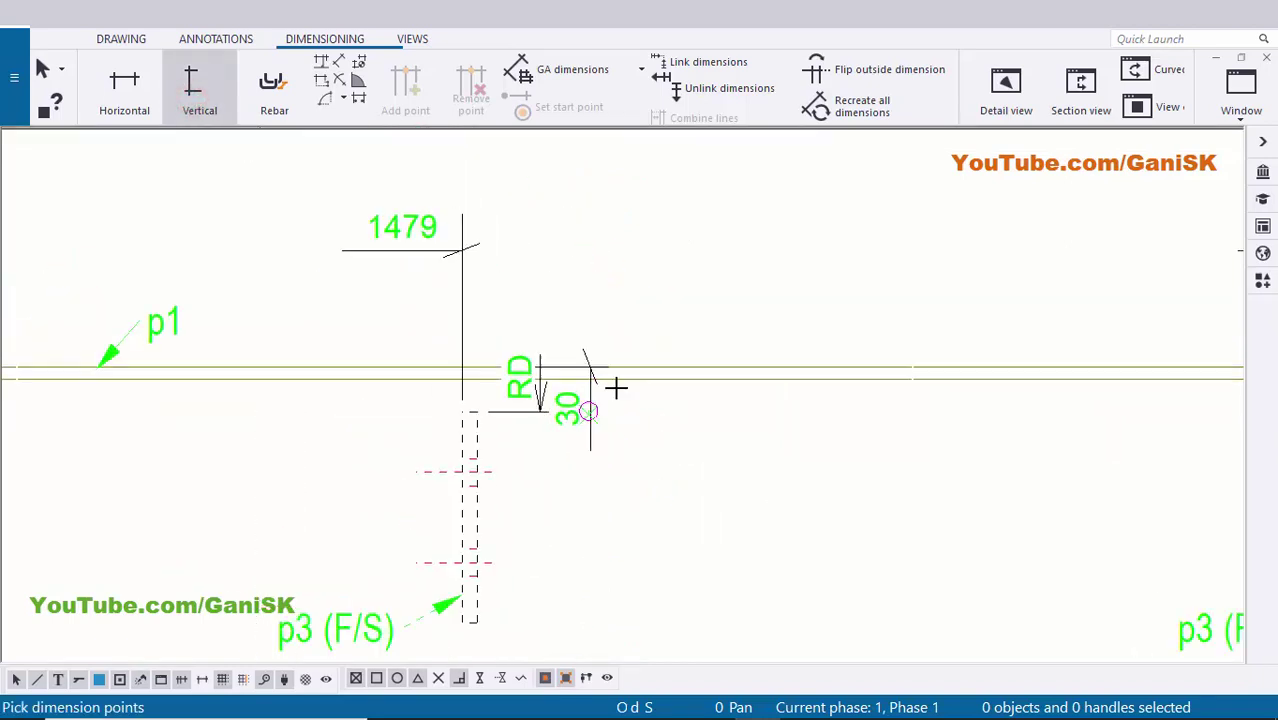
pyautogui.rightClick(684, 278)
pyautogui.click(713, 288)
# Change the first plate's vertical offset dimension to the relative straight dimension type.
pyautogui.scroll(4, 710, 285)
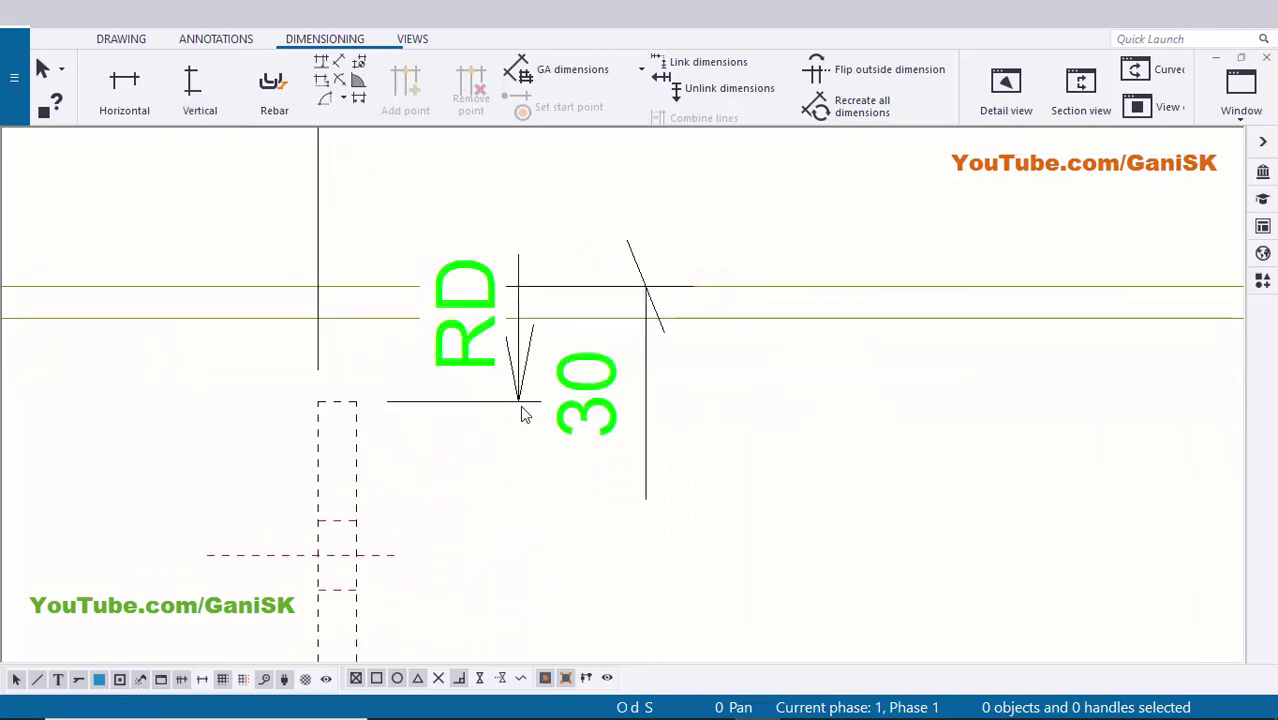
pyautogui.doubleClick(586, 418)
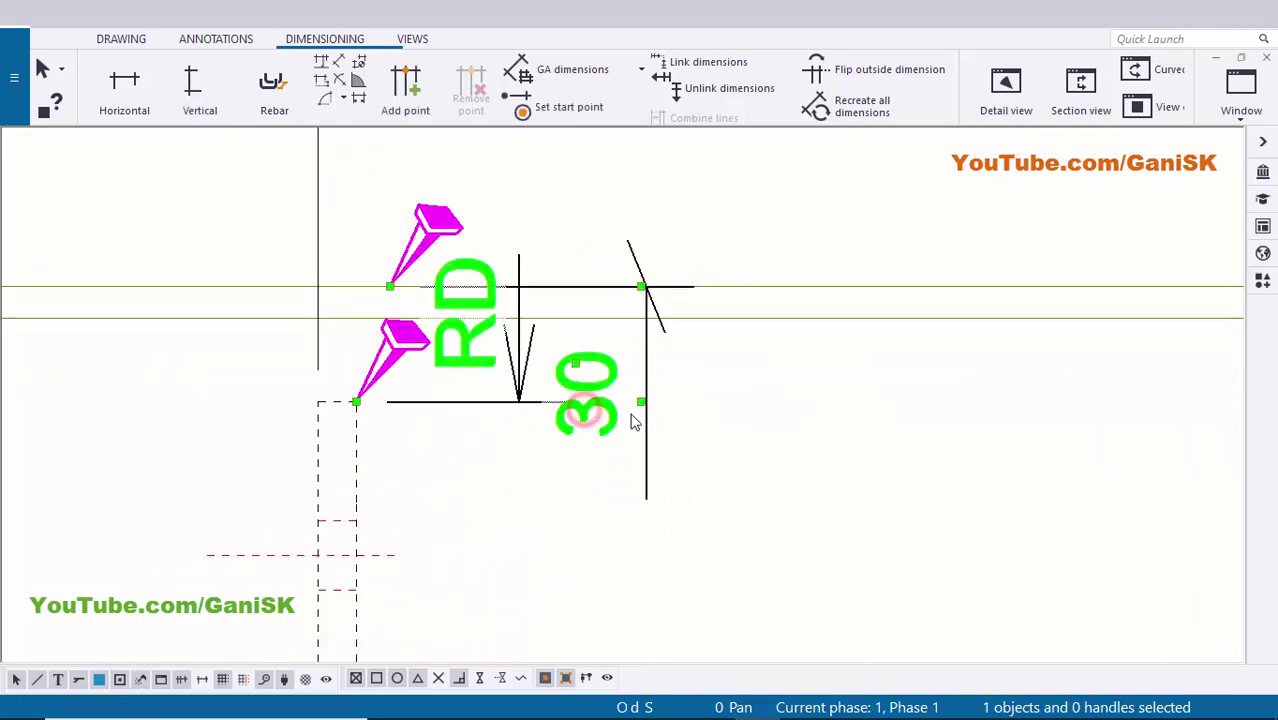
pyautogui.click(370, 157)
pyautogui.click(376, 181)
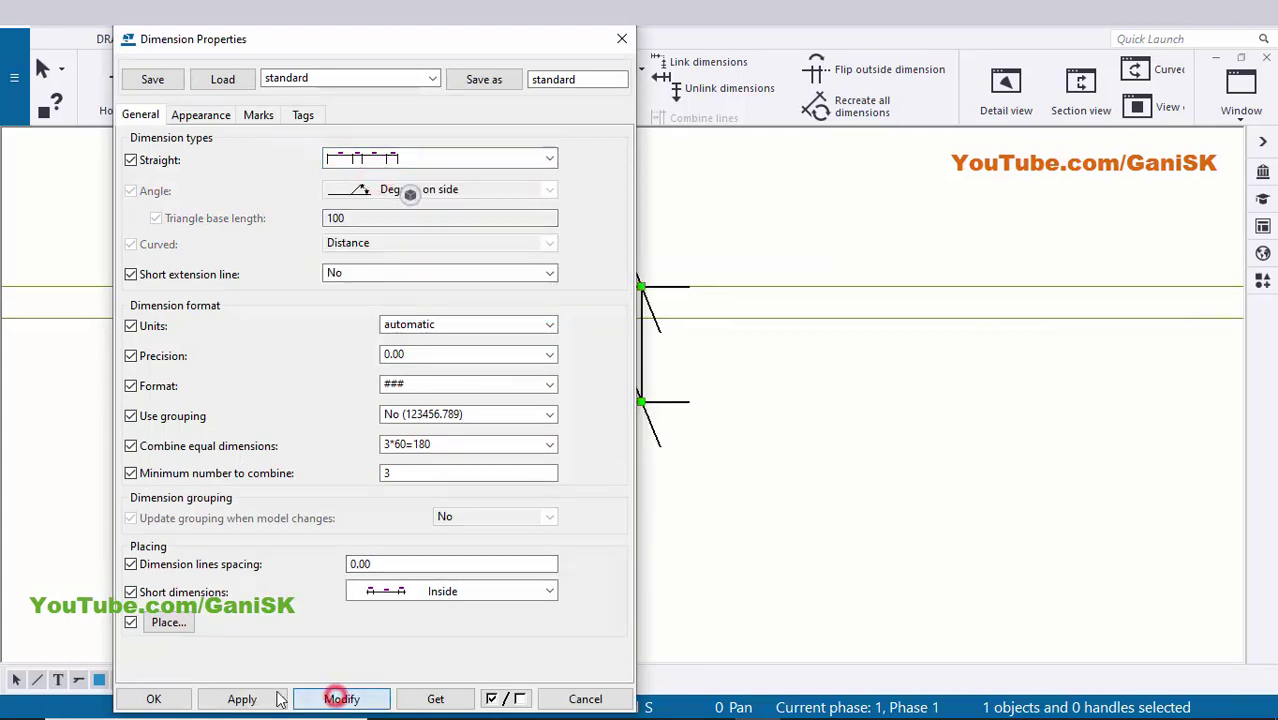
pyautogui.click(933, 516)
pyautogui.scroll(-3, 750, 511)
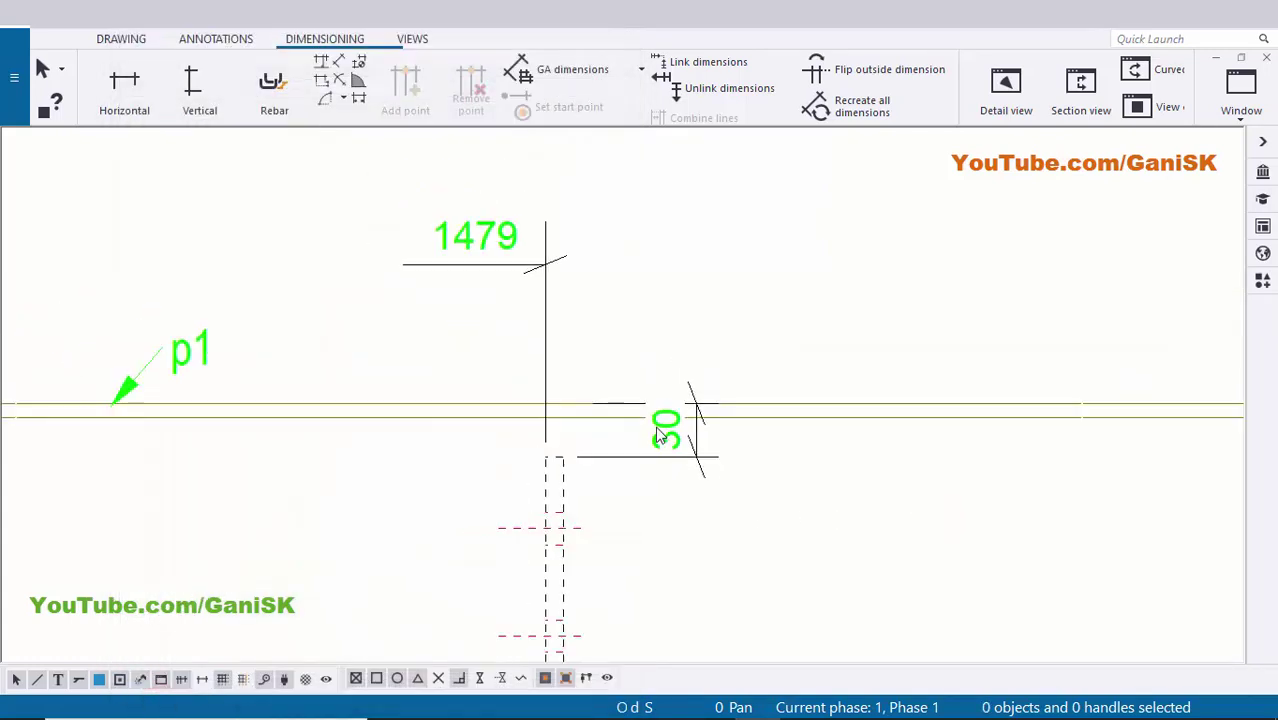
# Move the first plate's vertical offset dimension line closer to the plate.
pyautogui.scroll(2, 665, 428)
pyautogui.click(673, 422)
pyautogui.moveTo(678, 445); pyautogui.dragTo(637, 445)
pyautogui.click(645, 548)
pyautogui.scroll(2, 623, 436)
pyautogui.scroll(-2, 614, 435)
pyautogui.scroll(1, 600, 380)
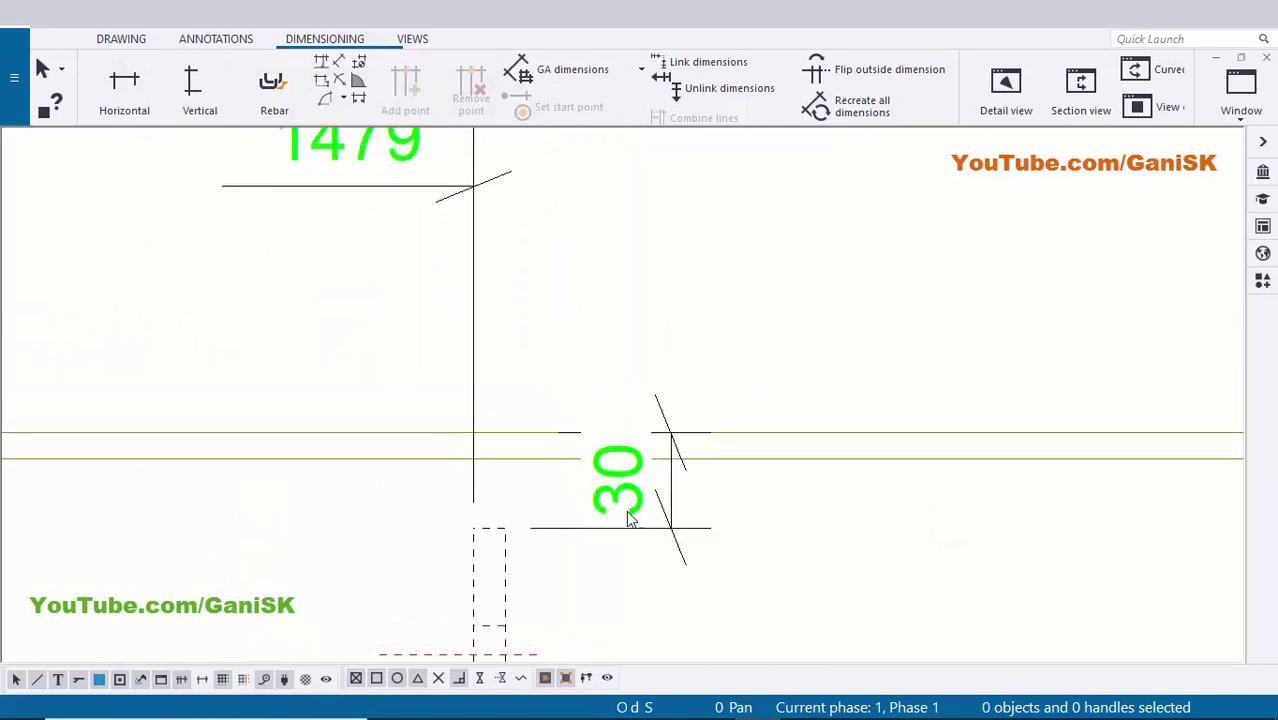
# Set the short dimensions placing to Outside for the first plate's vertical offset dimension.
pyautogui.scroll(1, 628, 514)
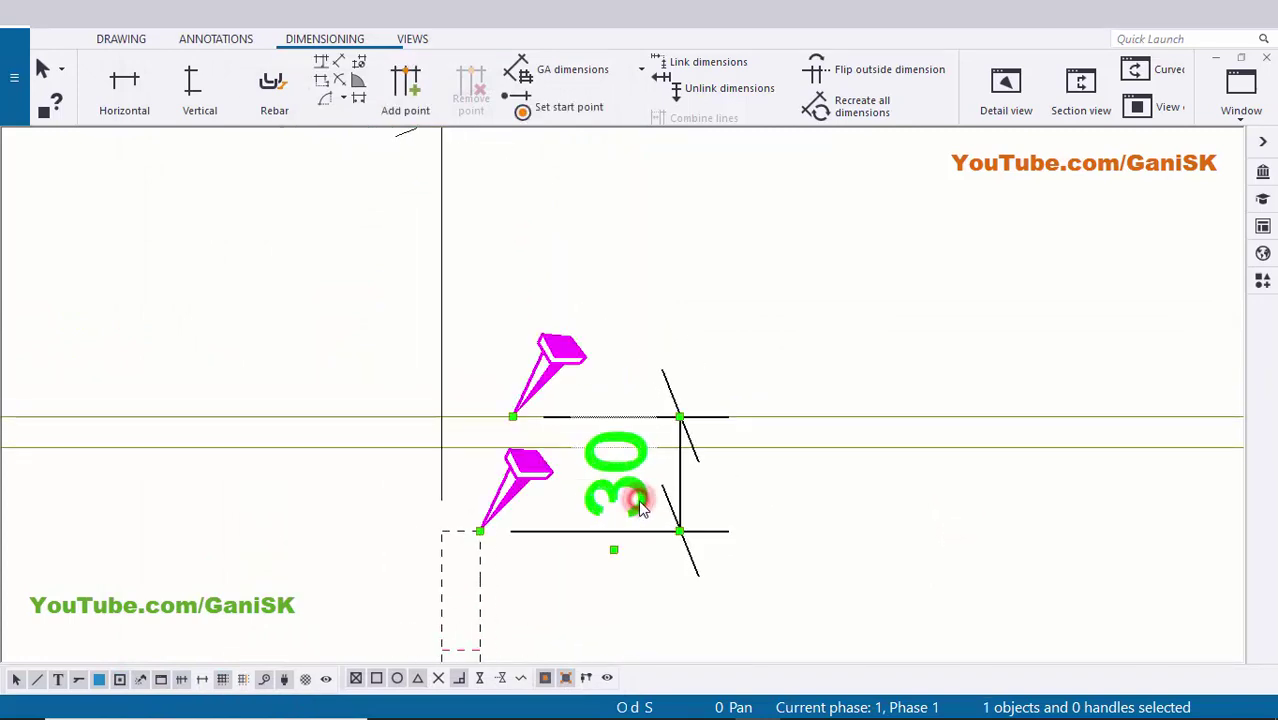
pyautogui.doubleClick(640, 508)
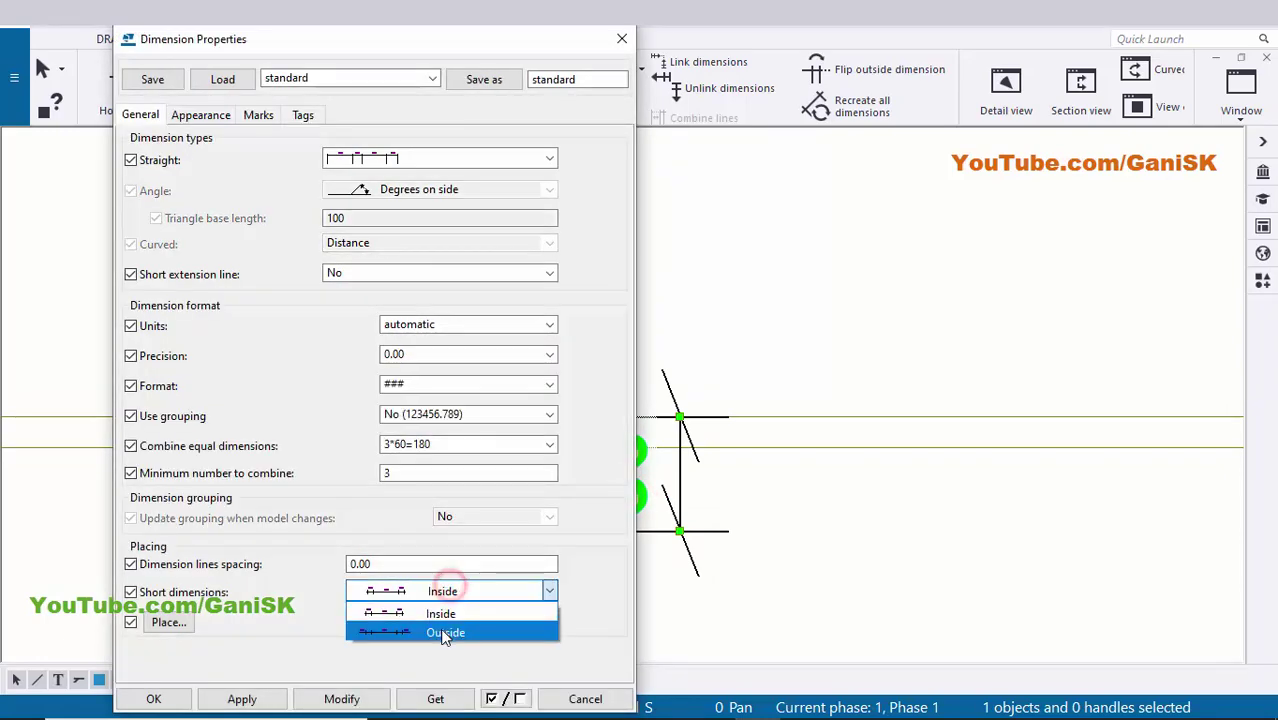
pyautogui.click(441, 630)
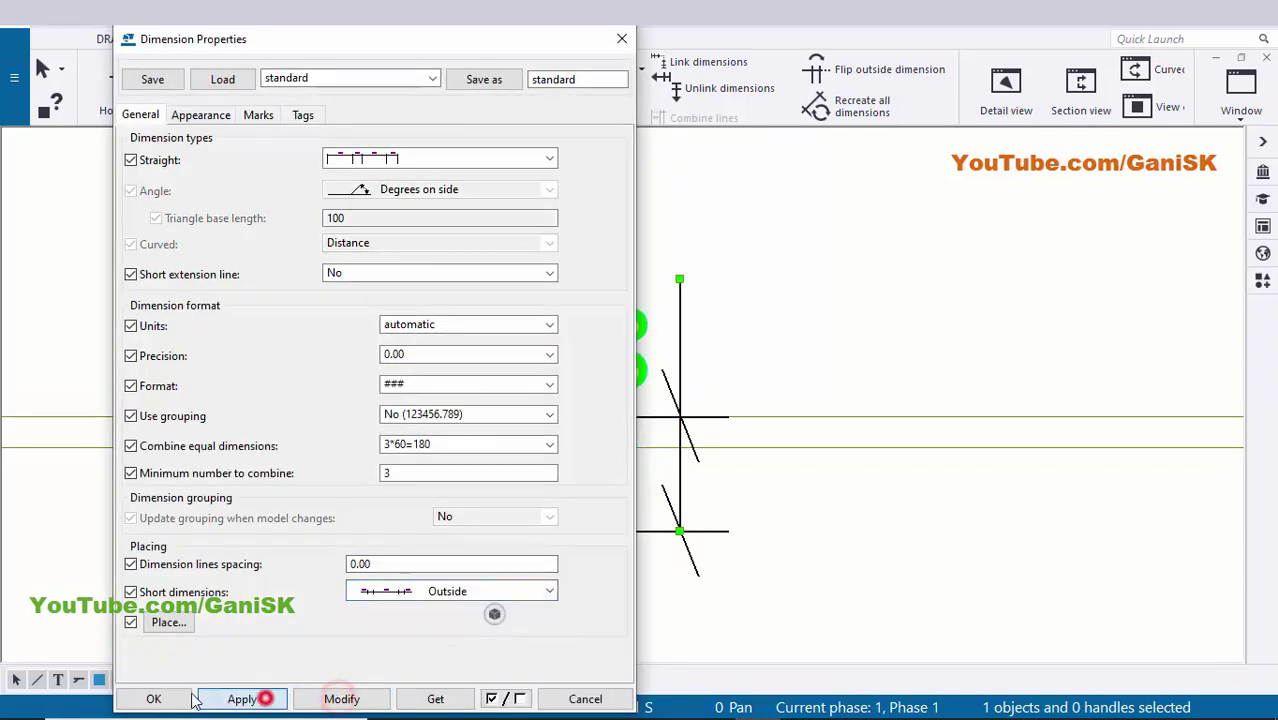
pyautogui.scroll(-5, 688, 556)
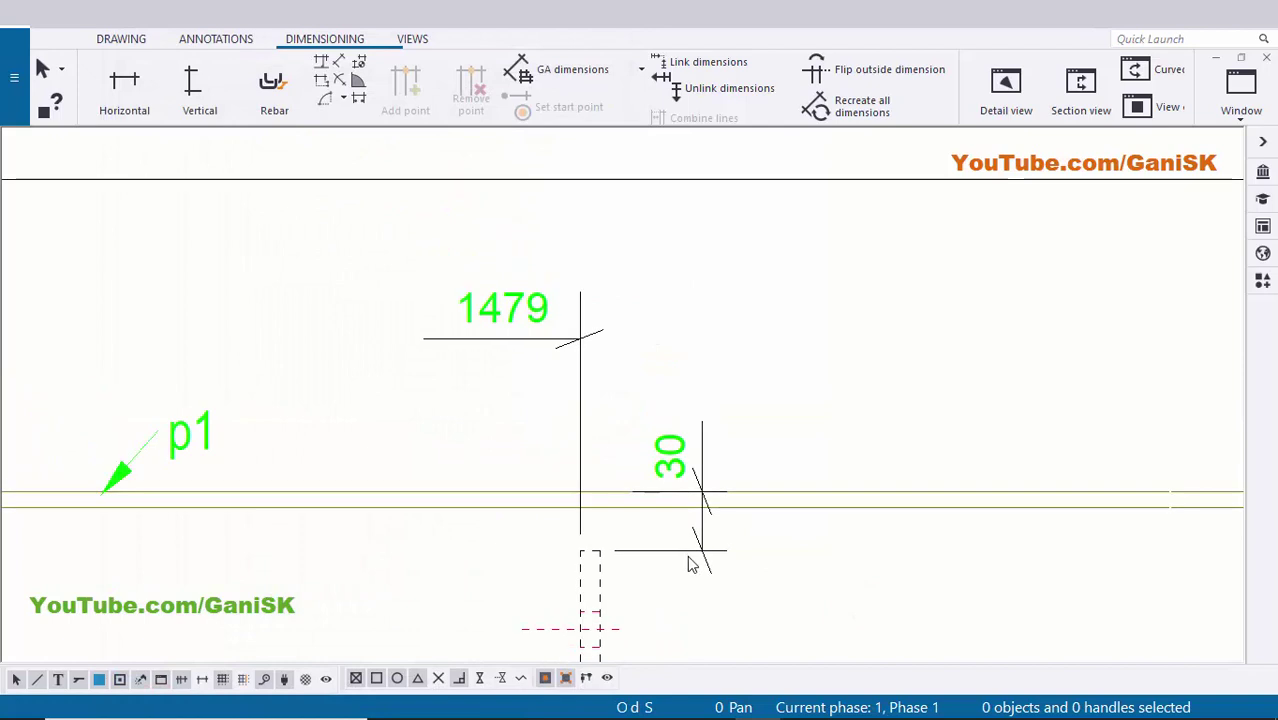
pyautogui.scroll(2, 598, 529)
pyautogui.moveTo(612, 404); pyautogui.dragTo(606, 422, button='middle')
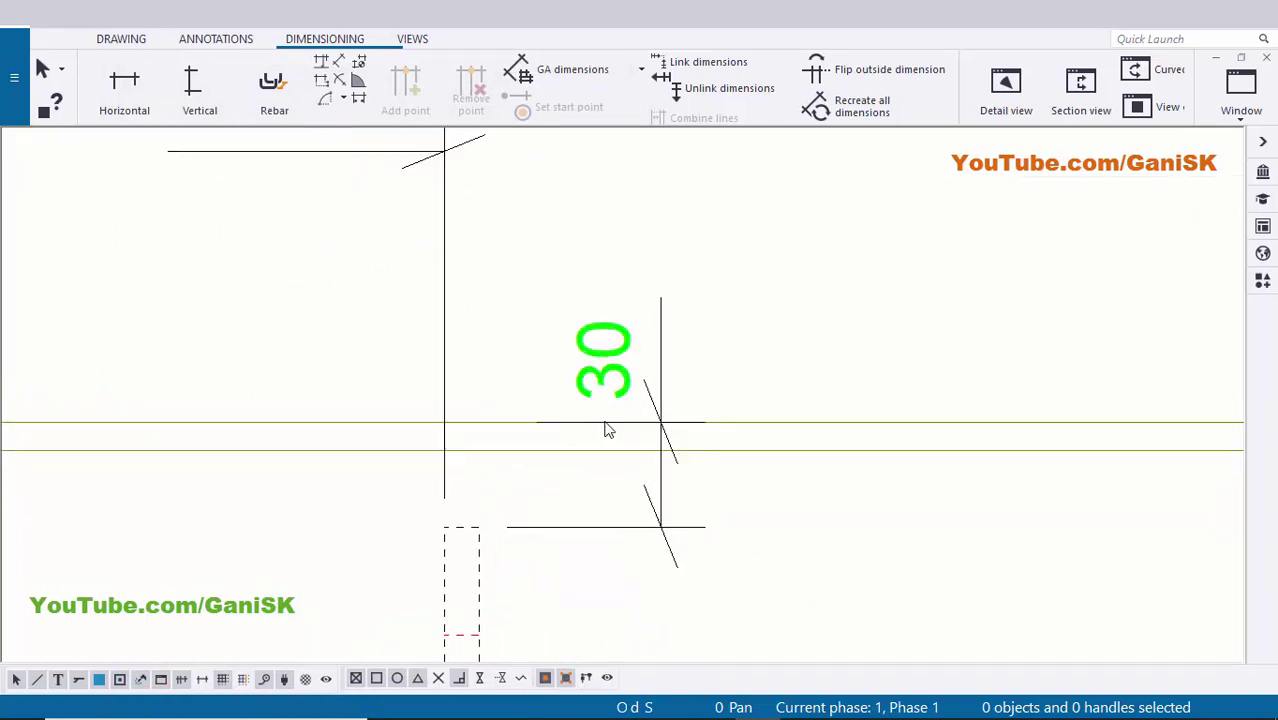
pyautogui.scroll(1, 480, 537)
pyautogui.scroll(-8, 650, 370)
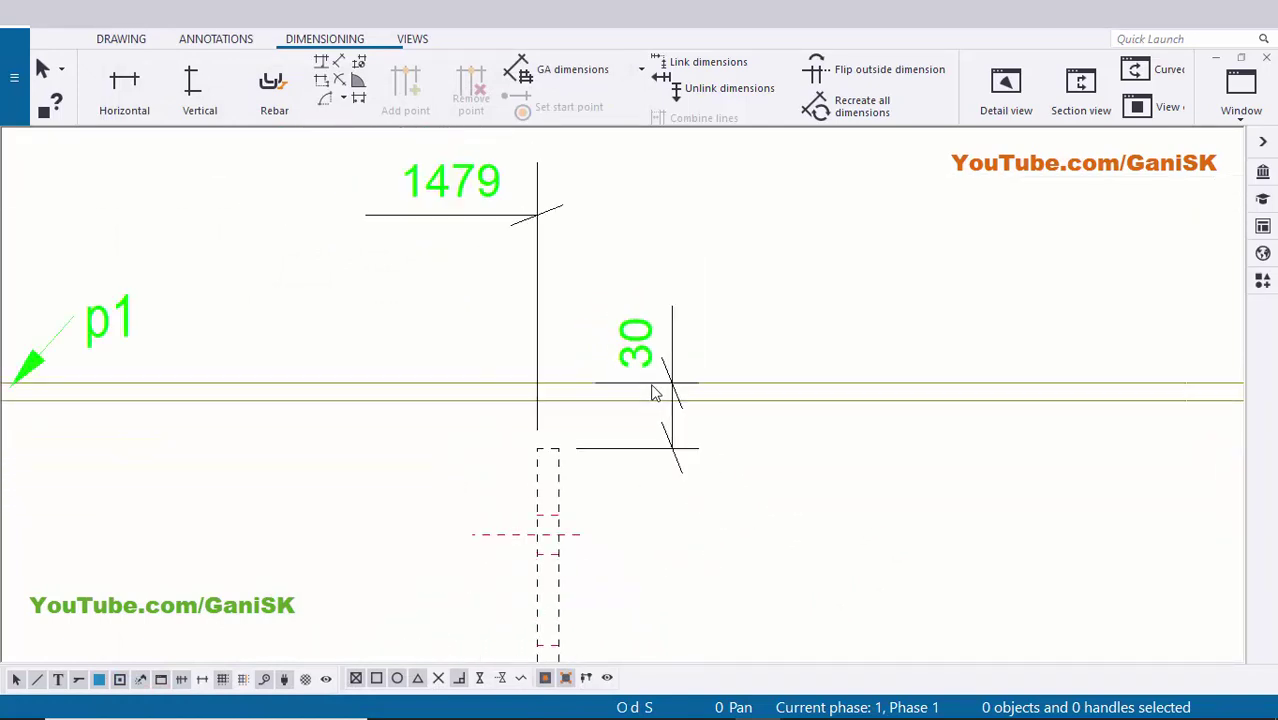
# Add a vertical dimension from the second p3 plate's upper corner to the beam's top flange edge, placed beside the plate.
pyautogui.scroll(3, 783, 410)
pyautogui.scroll(1, 900, 408)
pyautogui.moveTo(903, 408); pyautogui.dragTo(685, 428, button='middle')
pyautogui.scroll(1, 660, 408)
pyautogui.scroll(-4, 640, 410)
pyautogui.scroll(-1, 932, 398)
pyautogui.moveTo(932, 398); pyautogui.dragTo(824, 401, button='middle')
pyautogui.scroll(5, 825, 408)
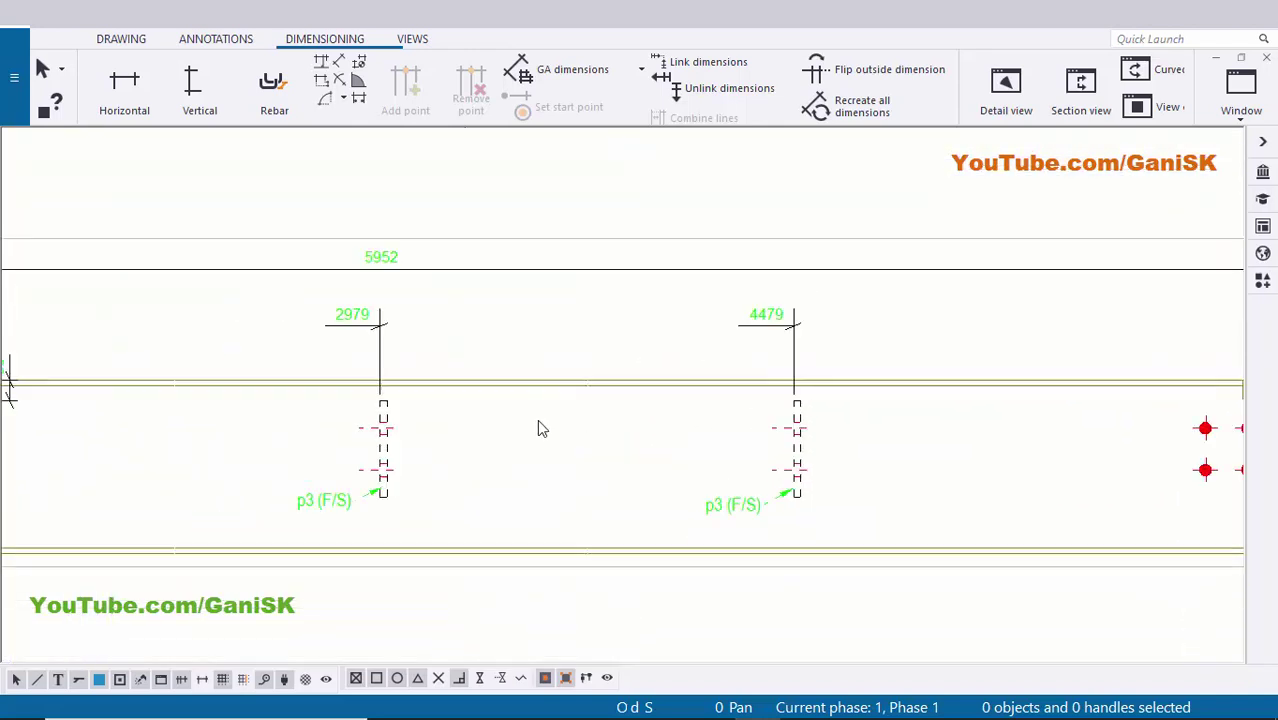
pyautogui.scroll(-1, 576, 379)
pyautogui.click(199, 100)
pyautogui.scroll(4, 593, 434)
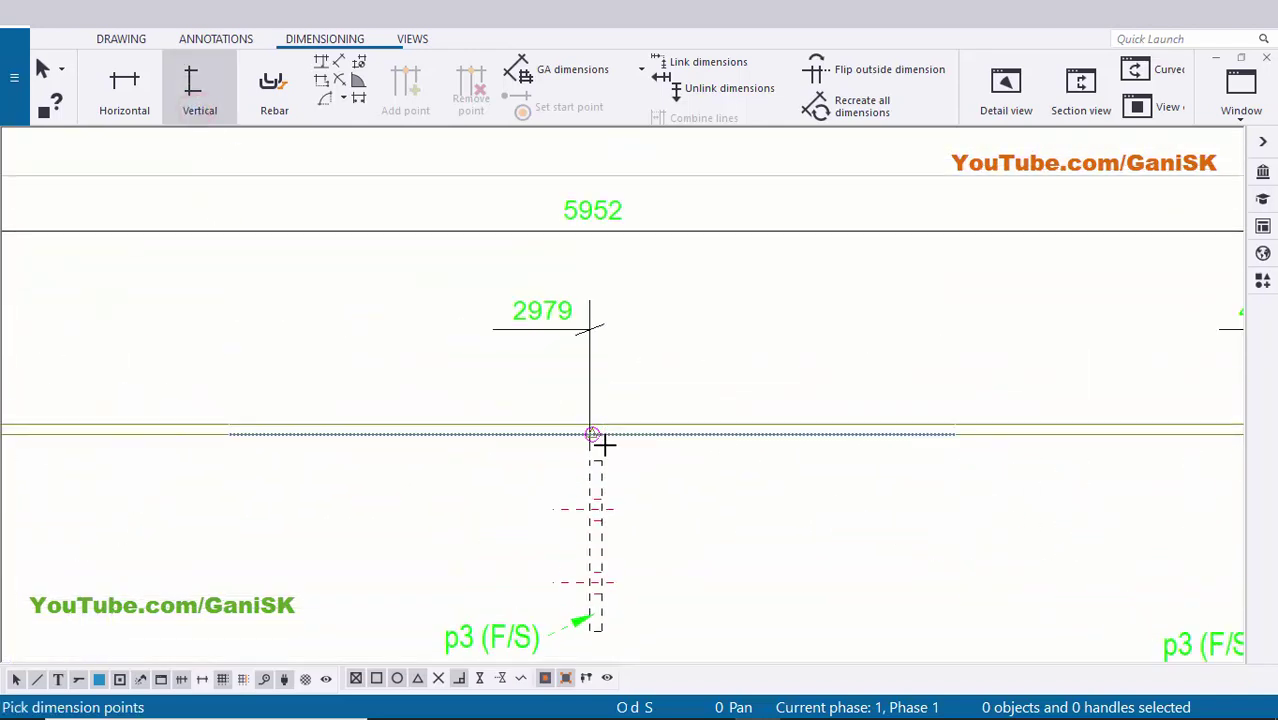
pyautogui.click(594, 393)
pyautogui.middleClick(687, 472)
pyautogui.scroll(-1, 708, 478)
# Add a vertical dimension from the third p3 plate's upper corner to the beam's top flange edge, placed beside the plate.
pyautogui.scroll(-1, 834, 485)
pyautogui.moveTo(1108, 503)
pyautogui.mouseDown(button='middle')
pyautogui.moveTo(679, 468)
pyautogui.moveTo(380, 468)
pyautogui.mouseUp(button='middle')
pyautogui.moveTo(1055, 451); pyautogui.dragTo(753, 451, button='middle')
pyautogui.scroll(6, 714, 446)
pyautogui.click(655, 440)
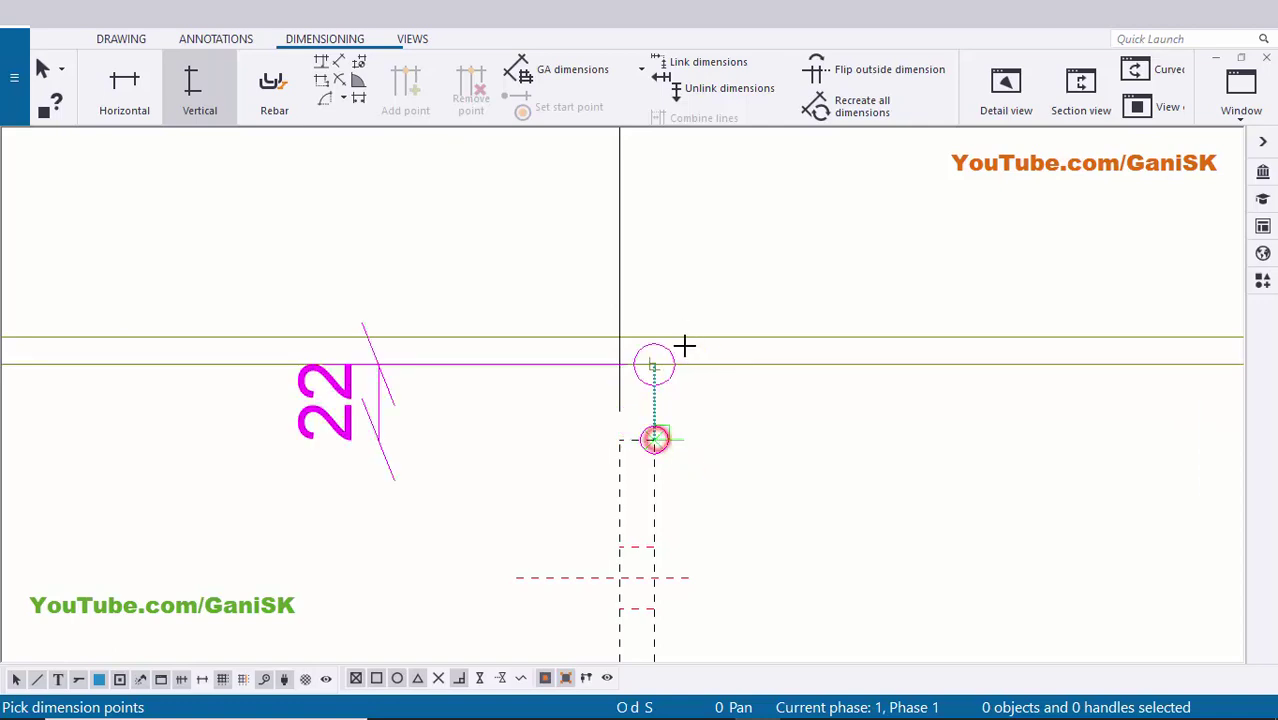
pyautogui.click(682, 340)
pyautogui.middleClick(682, 340)
pyautogui.click(768, 447)
pyautogui.scroll(-4, 839, 436)
pyautogui.rightClick(593, 333)
pyautogui.click(636, 341)
pyautogui.scroll(-5, 419, 523)
pyautogui.scroll(3, 343, 487)
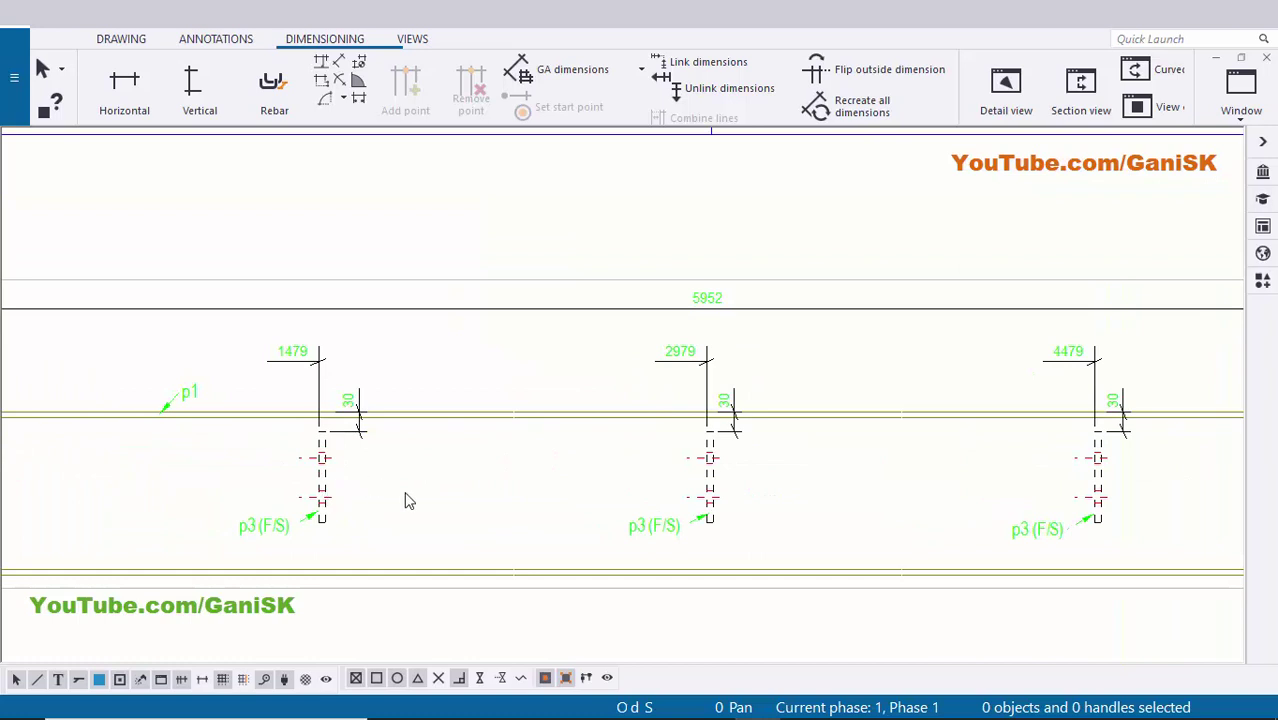
# Start a section view with its cut plane running along the first p3 plate's near face, from upper to lower corner.
pyautogui.scroll(-2, 450, 500)
pyautogui.scroll(3, 500, 472)
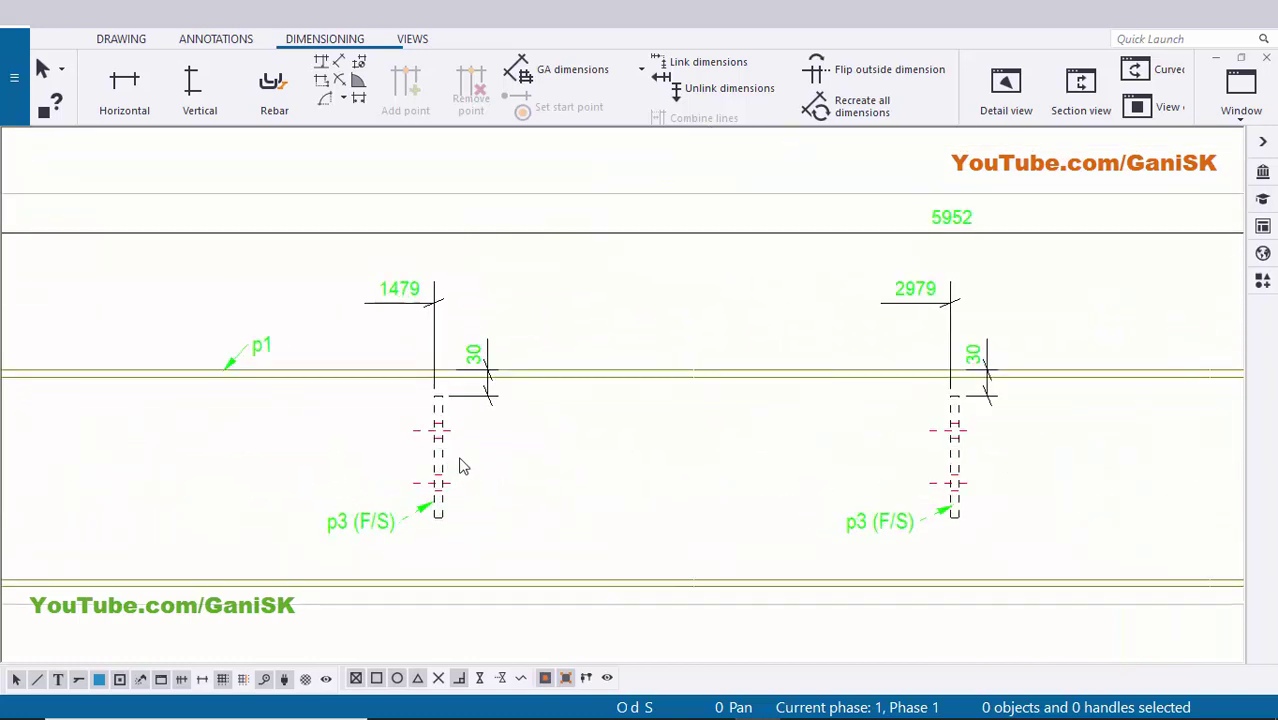
pyautogui.moveTo(438, 460); pyautogui.dragTo(462, 461, button='middle')
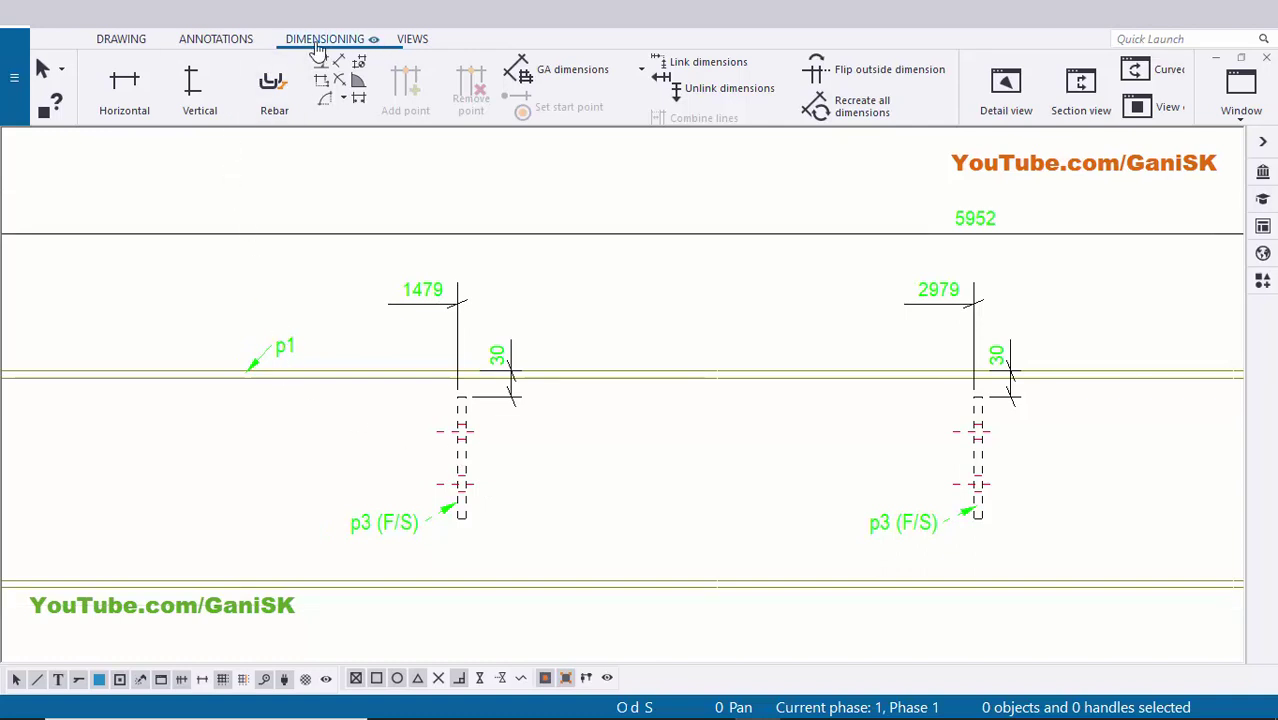
pyautogui.click(410, 40)
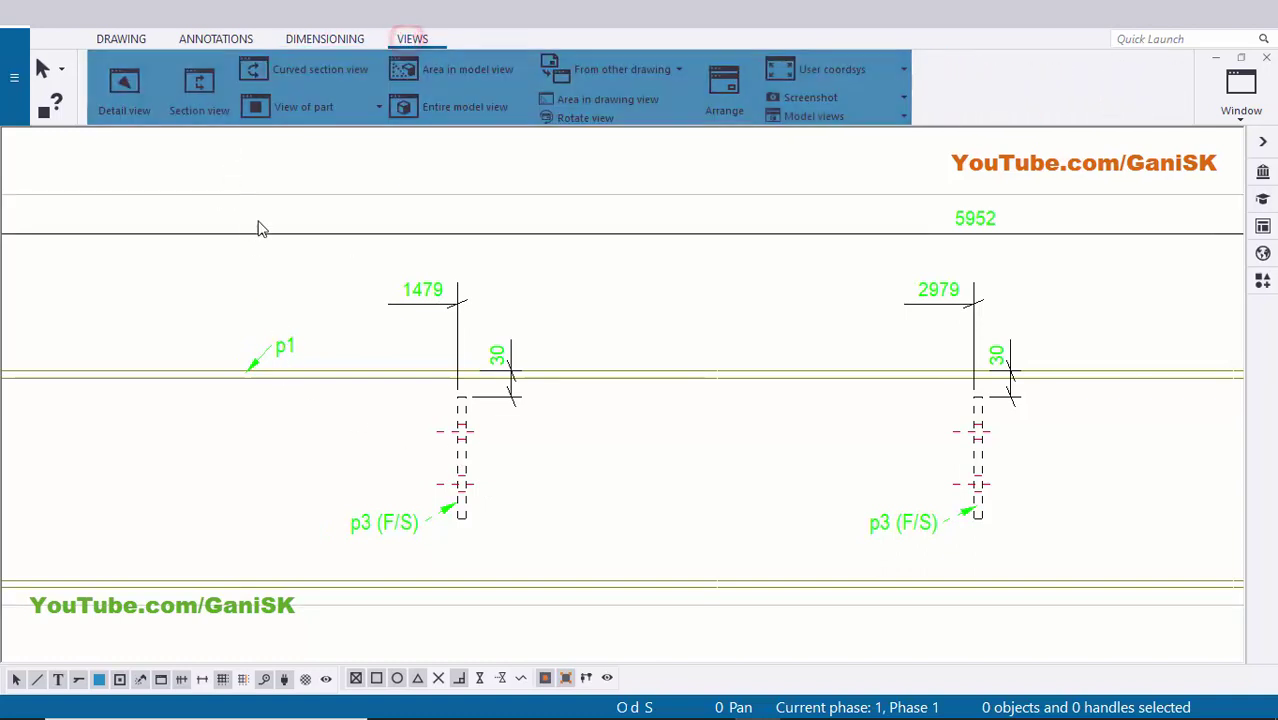
pyautogui.click(196, 106)
pyautogui.scroll(5, 462, 398)
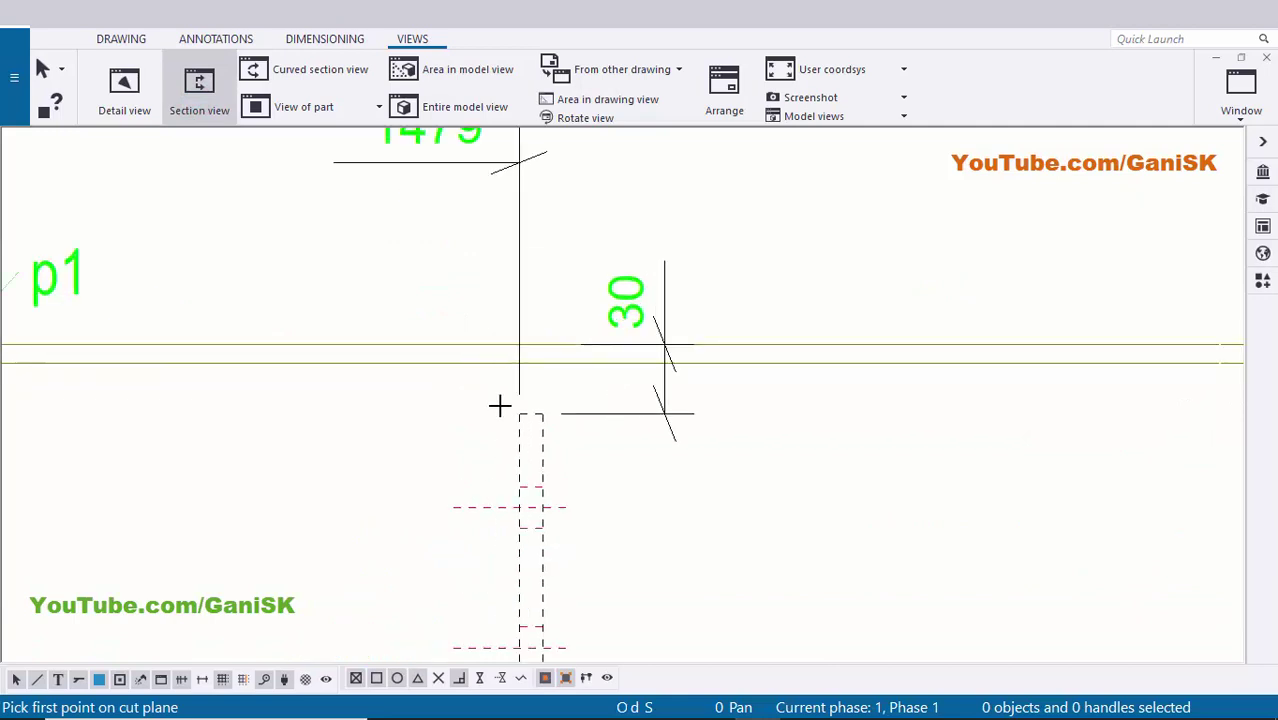
pyautogui.scroll(4, 514, 414)
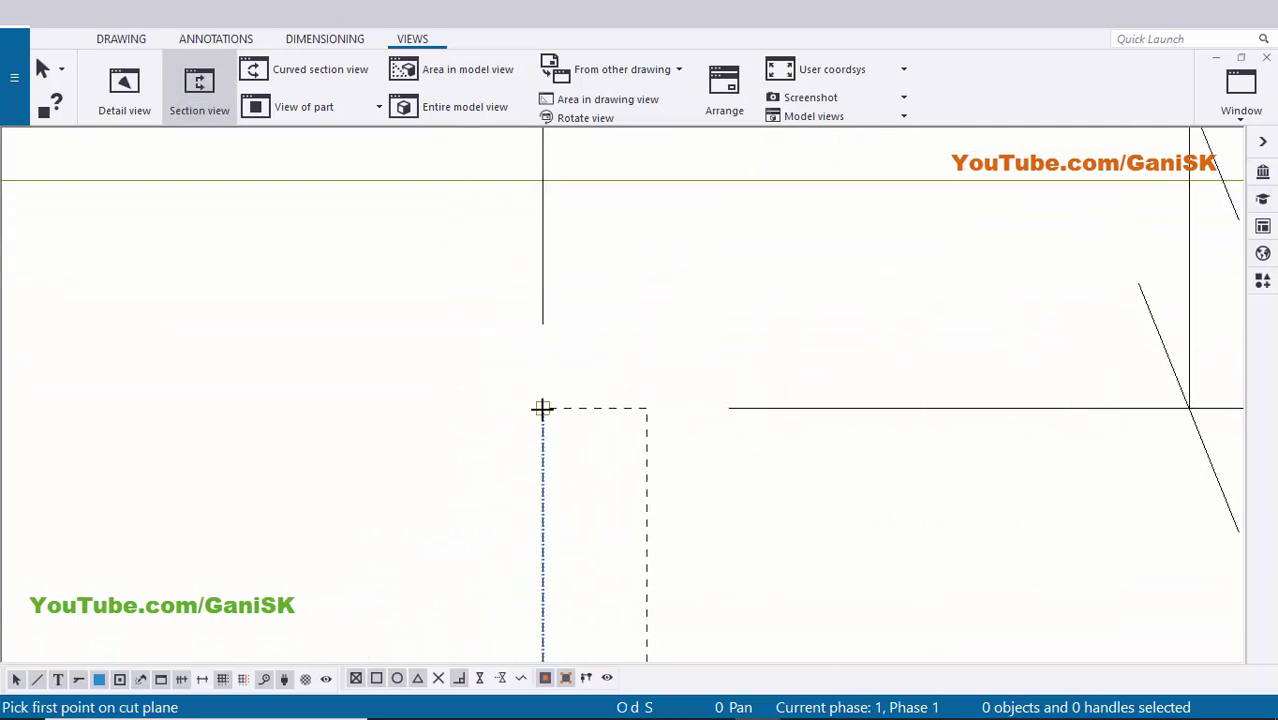
pyautogui.scroll(-4, 508, 388)
pyautogui.moveTo(542, 568); pyautogui.dragTo(485, 337, button='middle')
pyautogui.moveTo(476, 505); pyautogui.dragTo(462, 365, button='middle')
pyautogui.scroll(3, 436, 445)
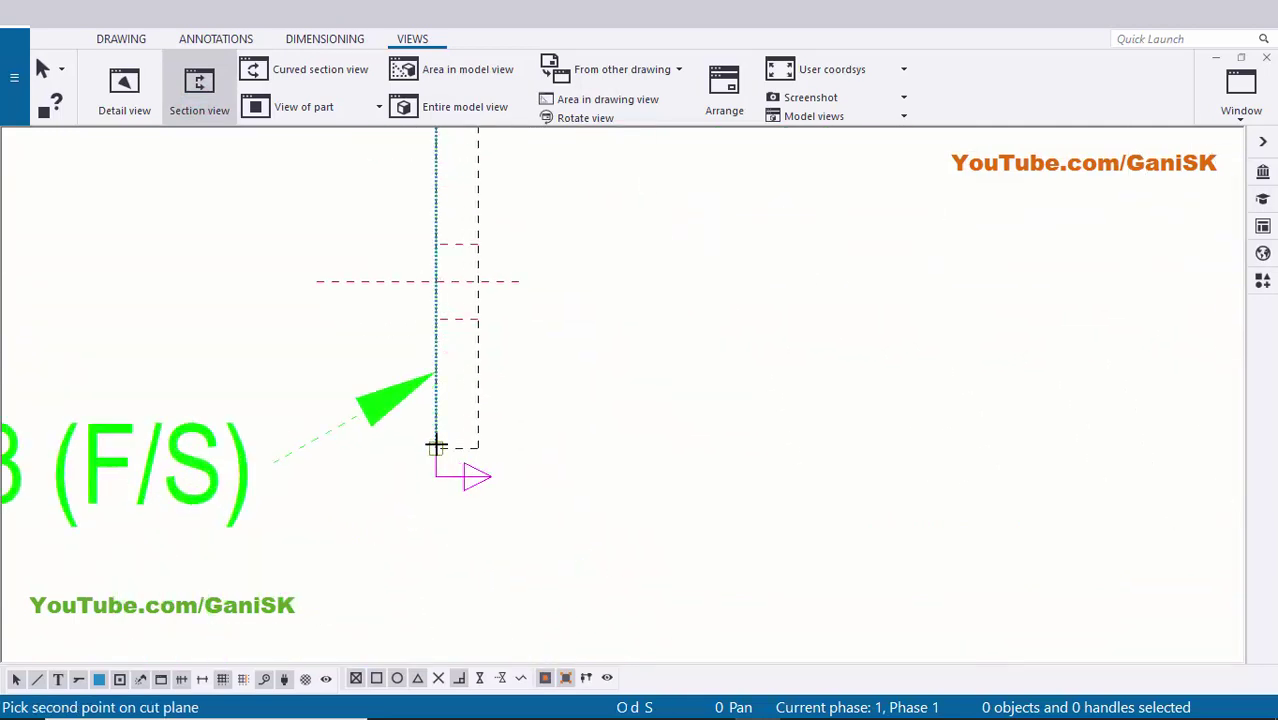
pyautogui.click(433, 450)
# Enclose the plate and full beam depth in the section's cut box, and place section A-A below the main view.
pyautogui.scroll(-5, 430, 445)
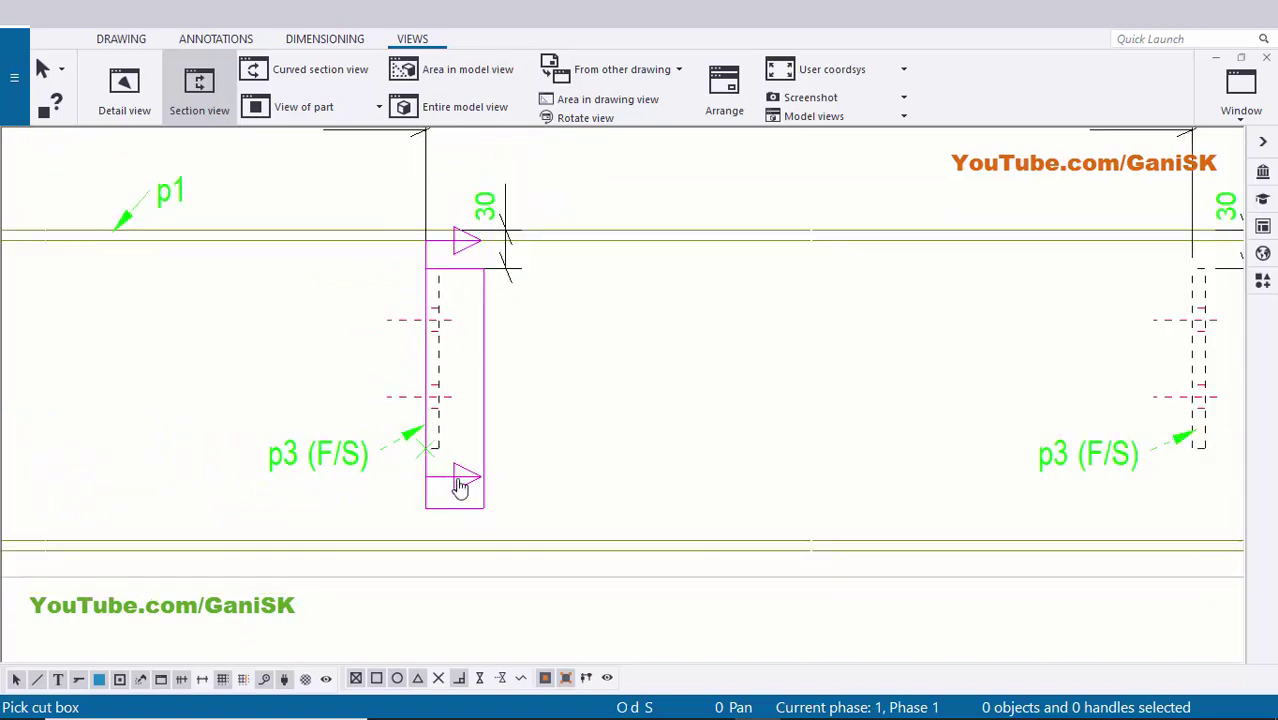
pyautogui.moveTo(483, 515); pyautogui.dragTo(531, 522, button='middle')
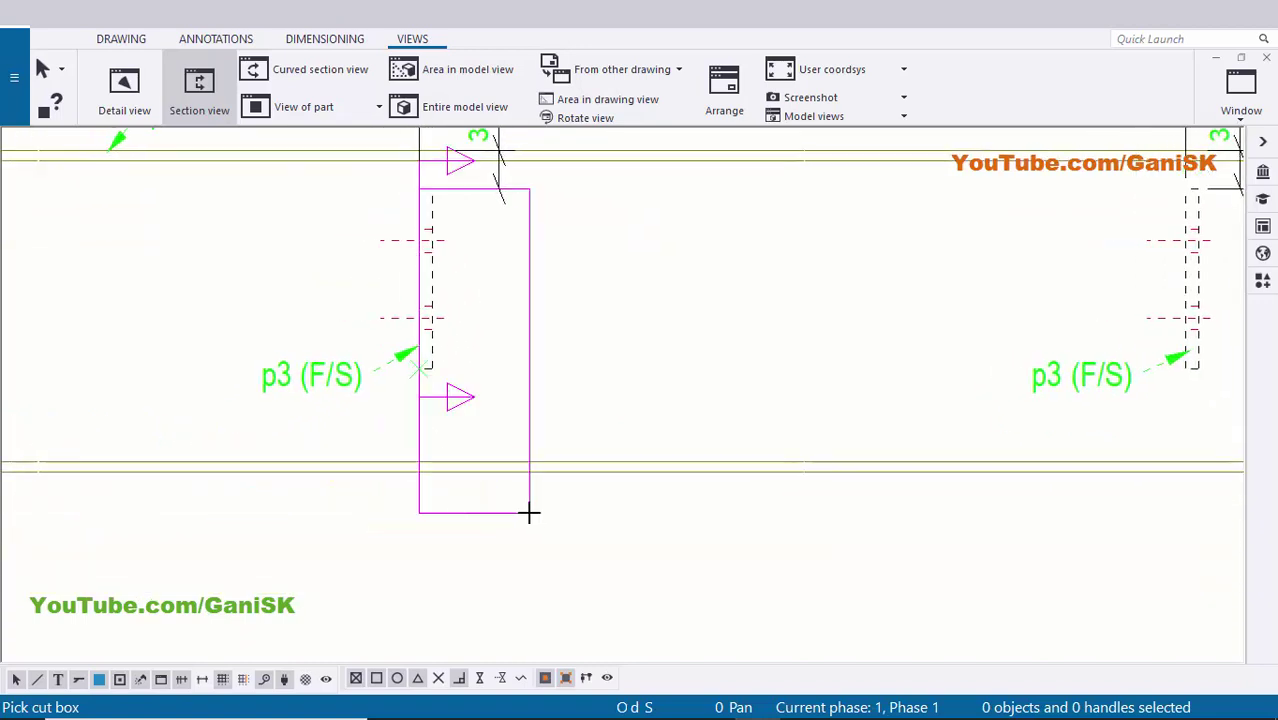
pyautogui.scroll(-5, 514, 438)
pyautogui.moveTo(432, 314); pyautogui.dragTo(468, 434, button='middle')
pyautogui.scroll(3, 464, 412)
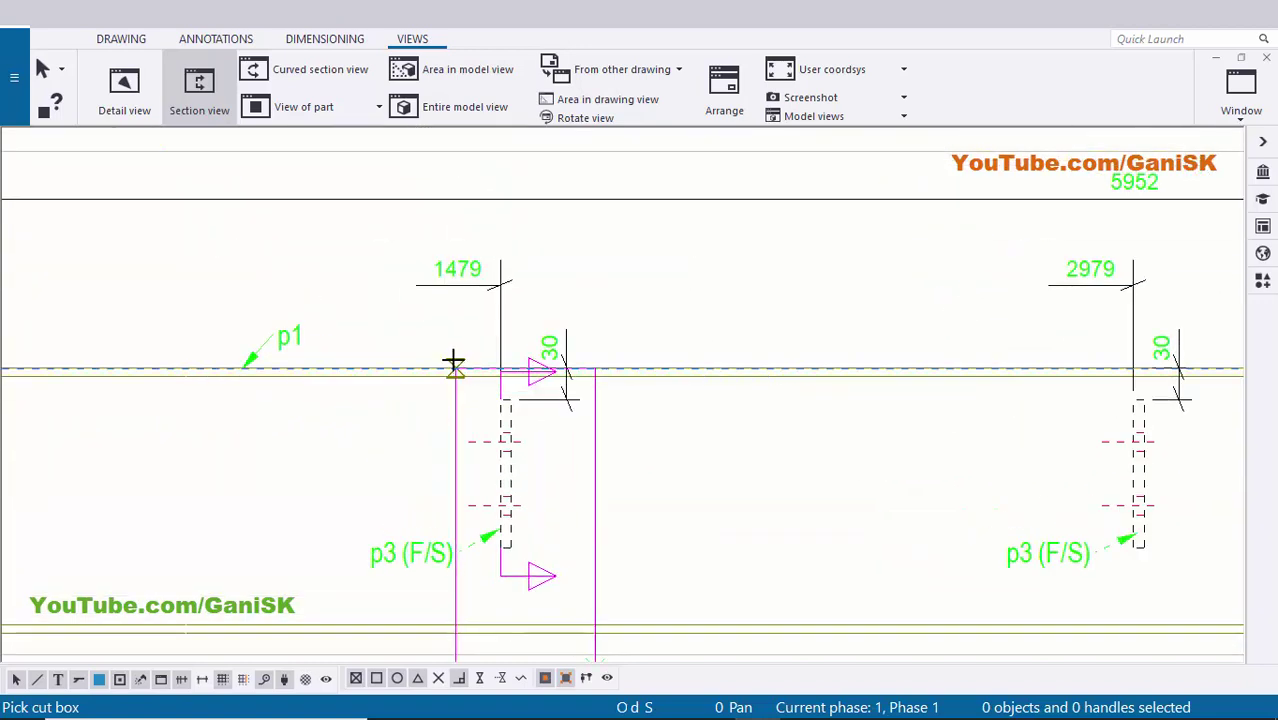
pyautogui.scroll(-3, 470, 400)
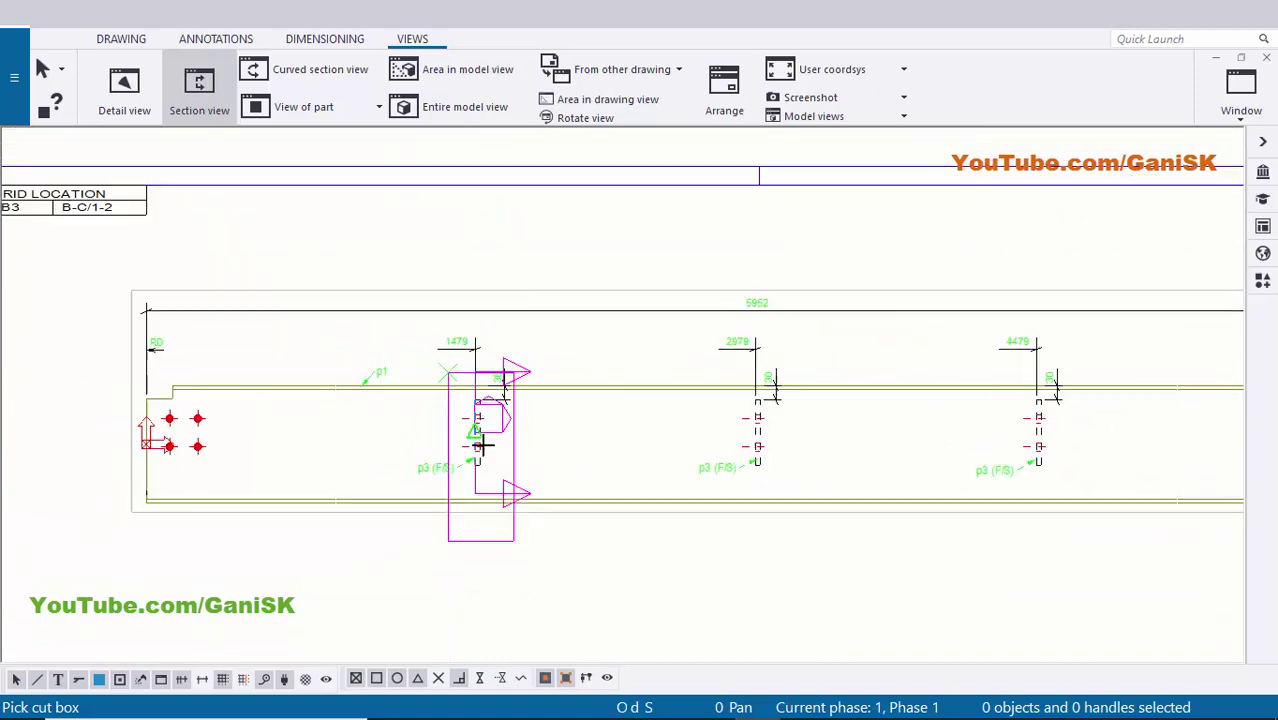
pyautogui.click(434, 511)
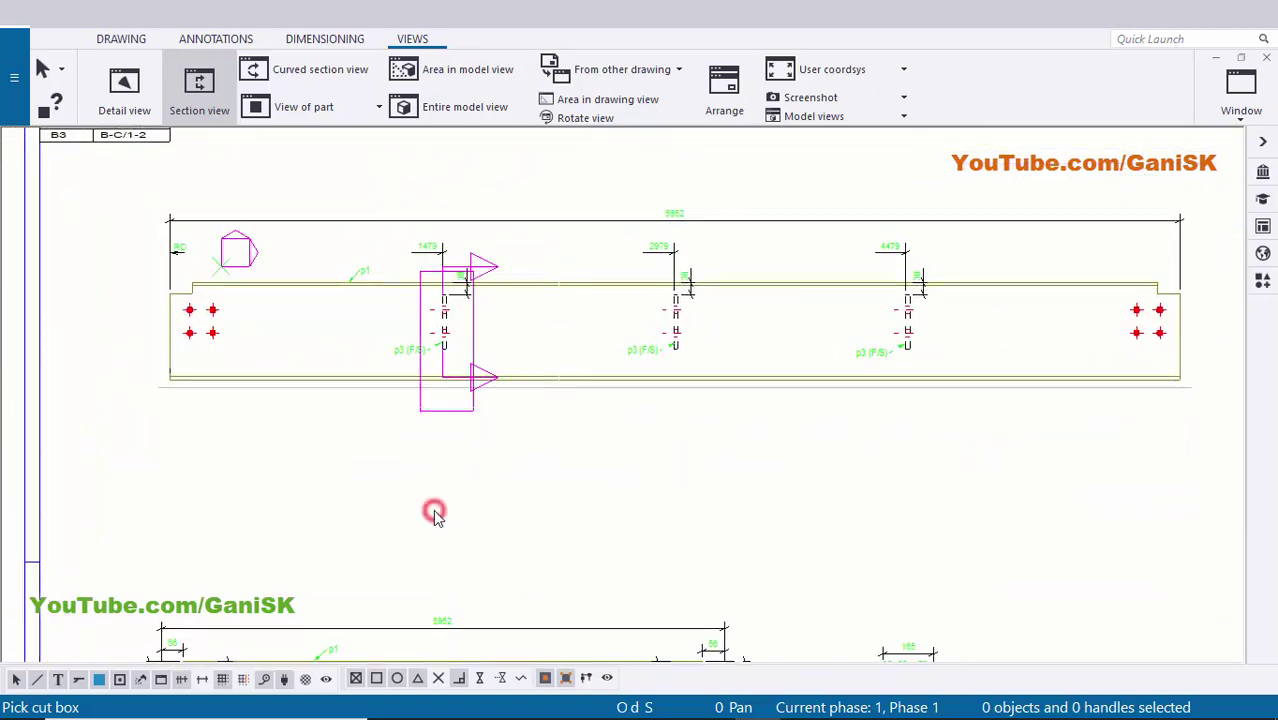
pyautogui.scroll(5, 488, 350)
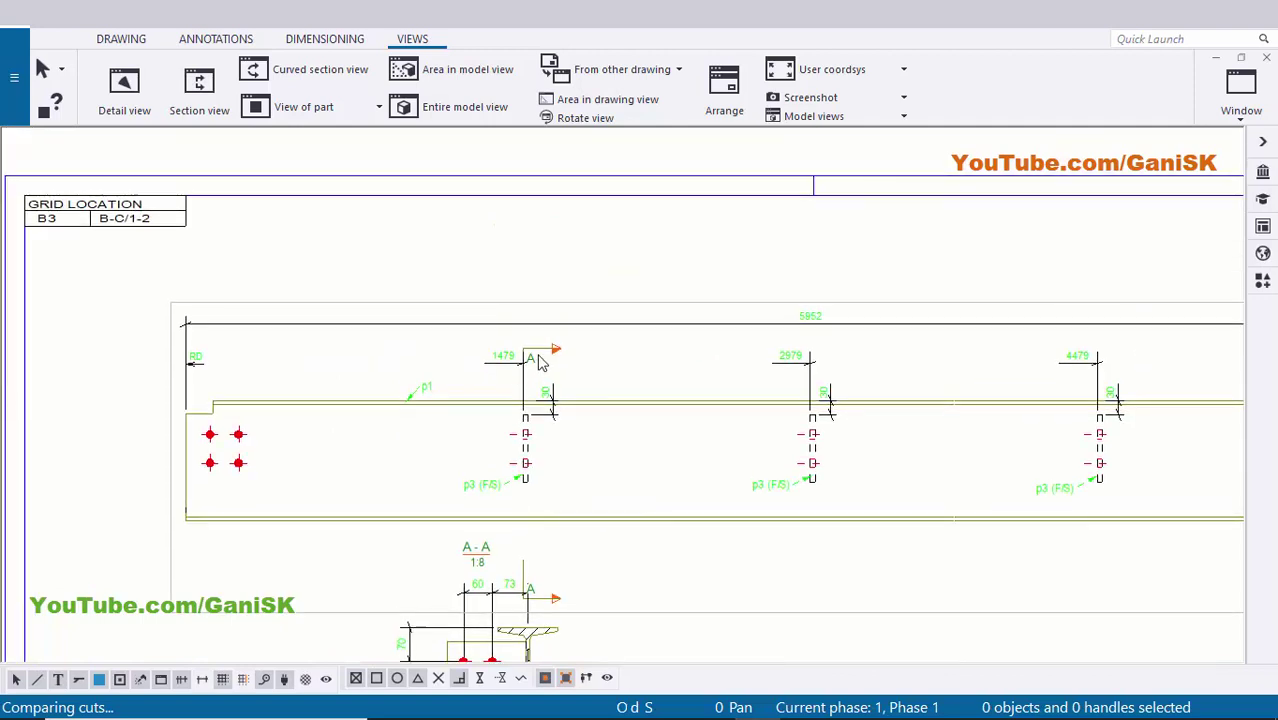
# Set both cutting line lengths of section symbol A to 5.00.
pyautogui.scroll(-1, 560, 361)
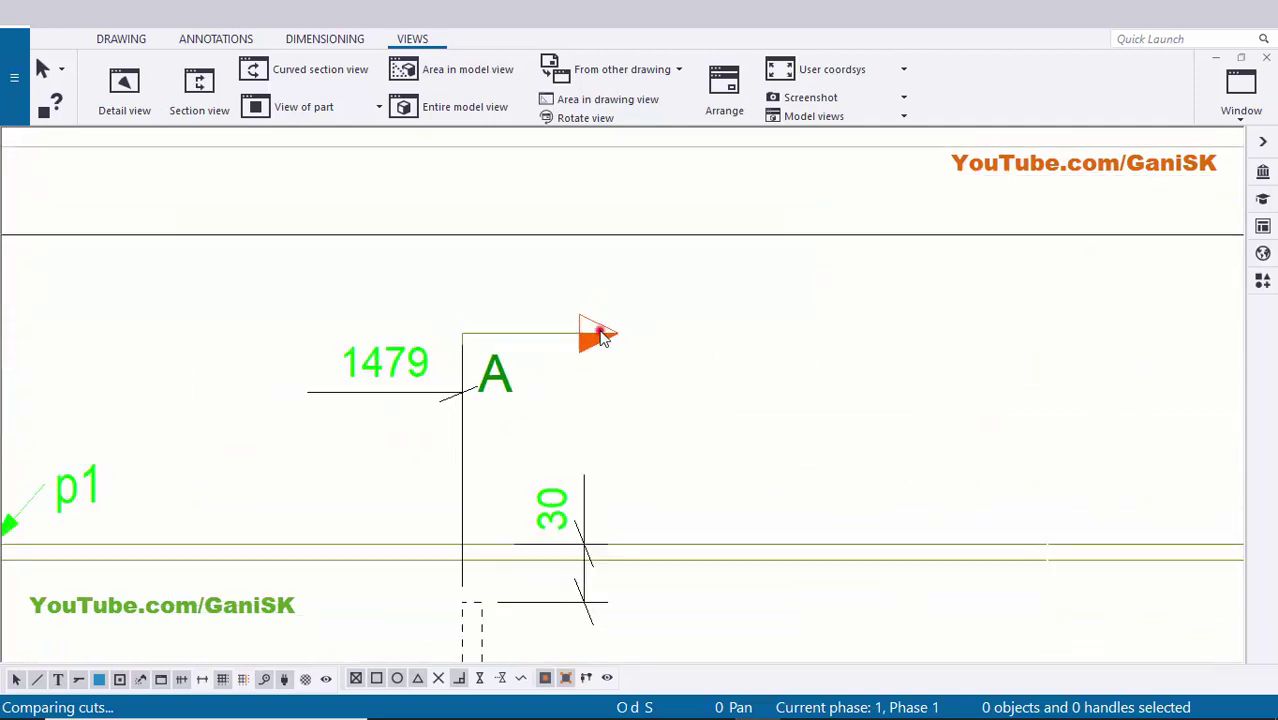
pyautogui.doubleClick(598, 333)
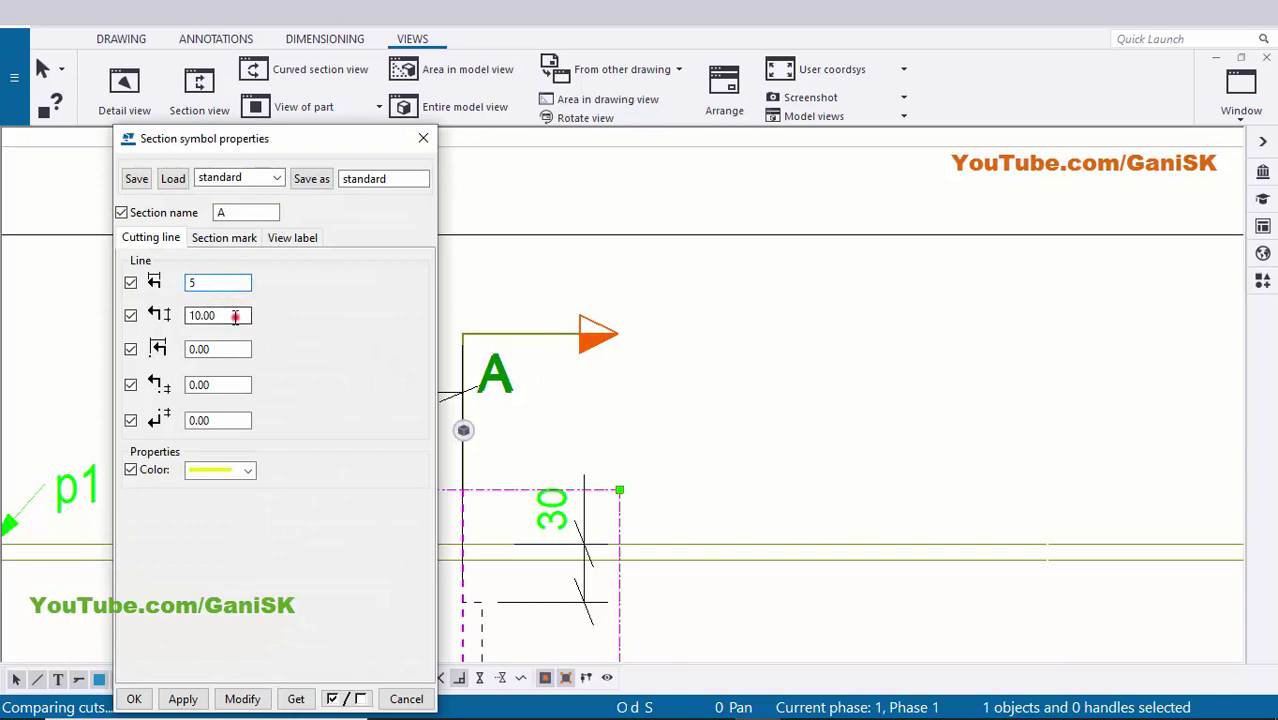
pyautogui.click(240, 704)
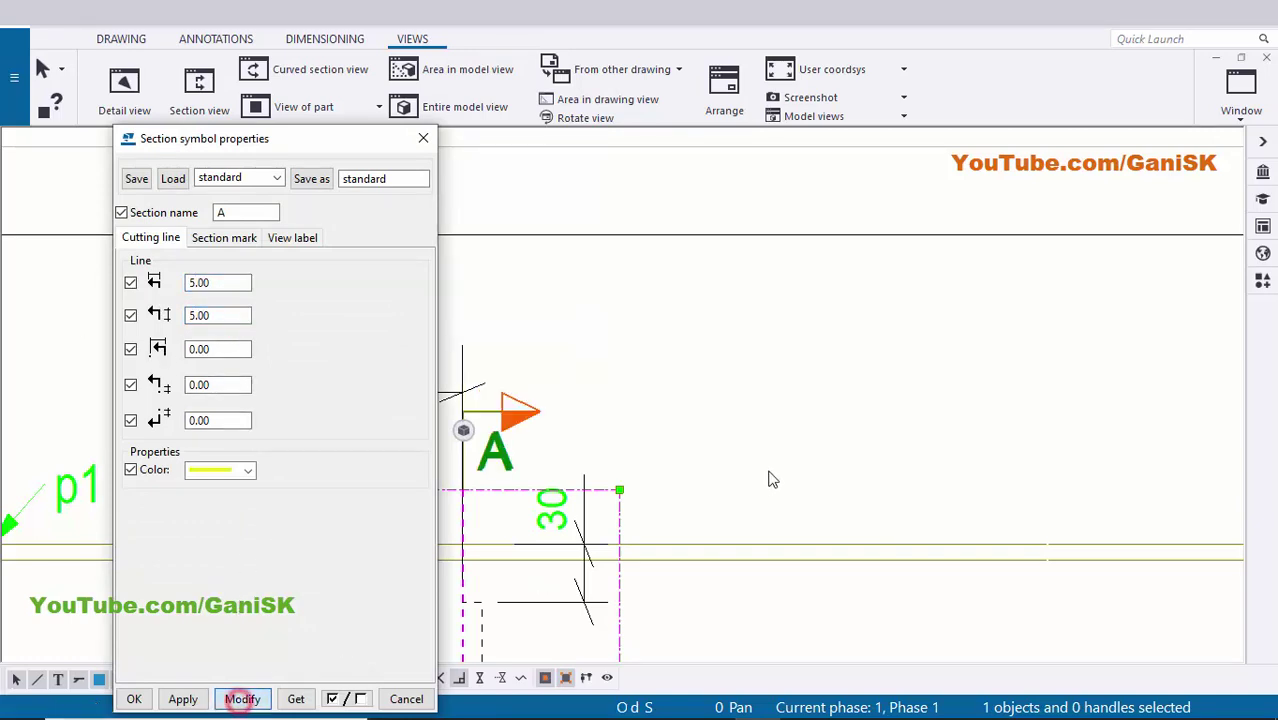
# Set the cutting line's sideways offset for section symbol A to 8.00 and close its properties.
pyautogui.scroll(-4, 747, 477)
pyautogui.moveTo(734, 473); pyautogui.dragTo(1044, 371, button='middle')
pyautogui.scroll(4, 927, 390)
pyautogui.scroll(1, 922, 318)
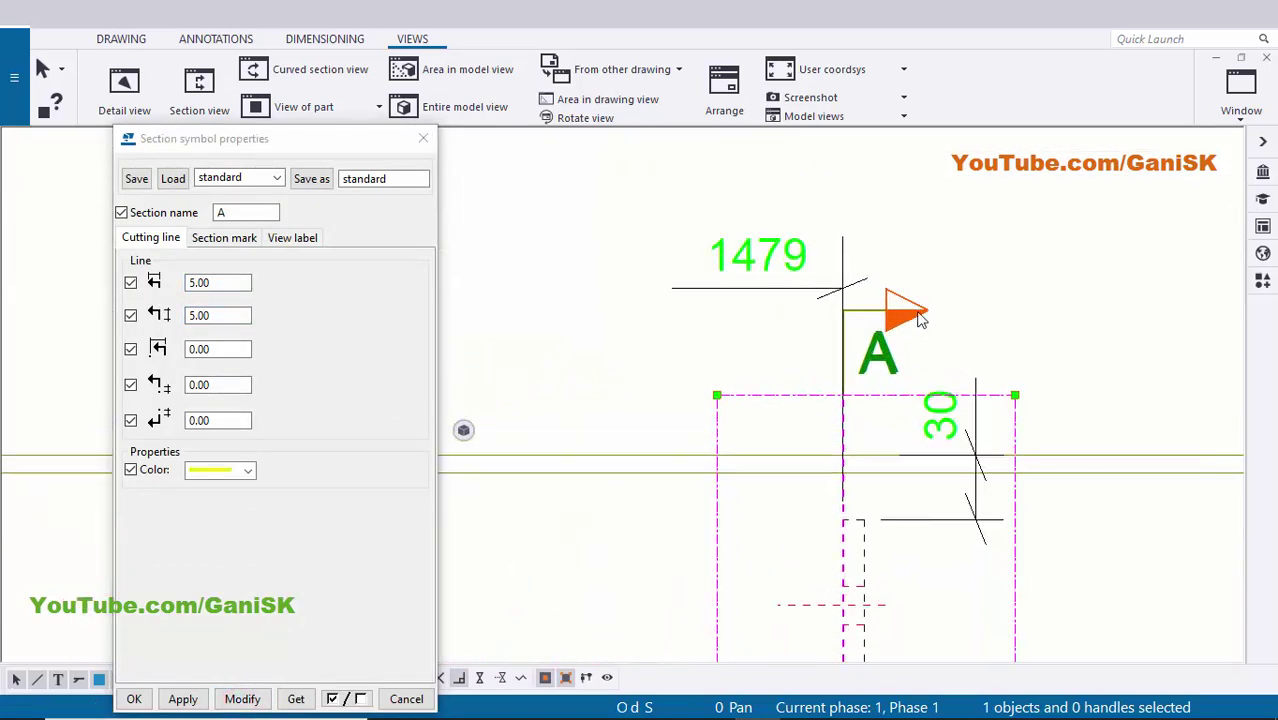
pyautogui.doubleClick(216, 348)
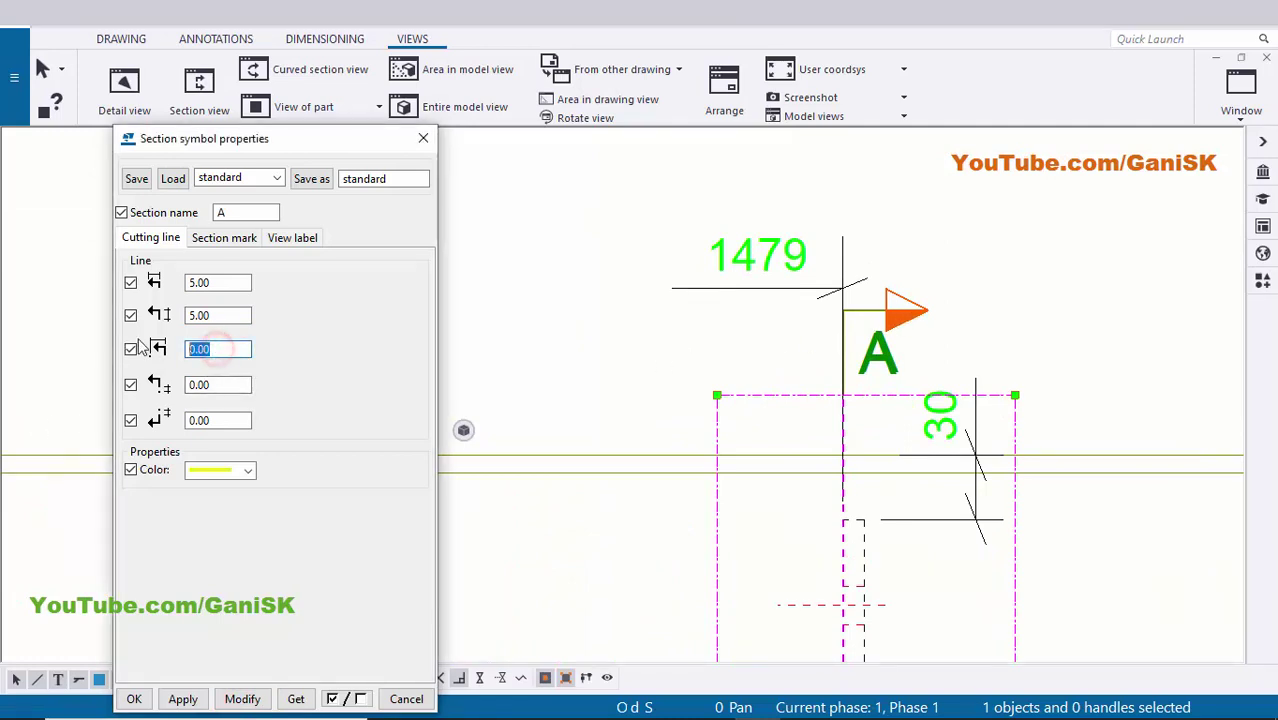
pyautogui.click(232, 702)
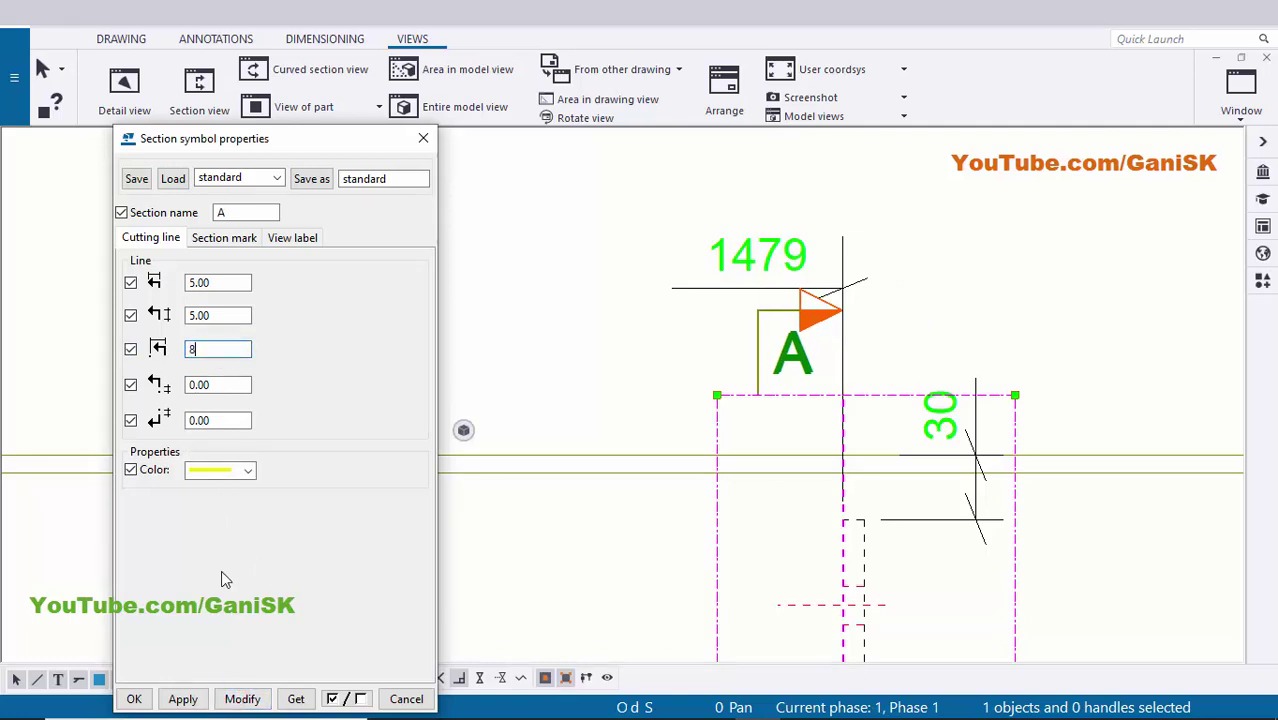
pyautogui.click(236, 700)
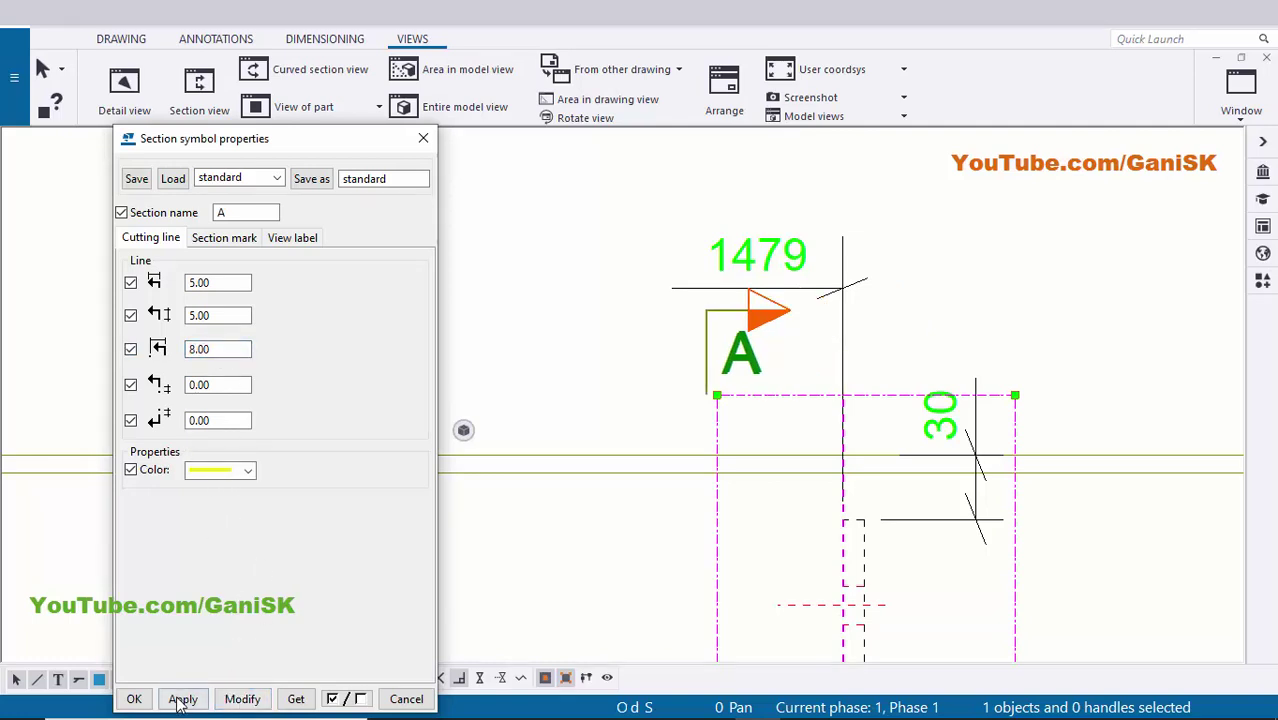
pyautogui.click(134, 698)
pyautogui.click(508, 328)
# Move the upper section symbol A slightly down, clear of the 1479 dimension line.
pyautogui.moveTo(599, 345); pyautogui.dragTo(451, 318, button='middle')
pyautogui.click(600, 309)
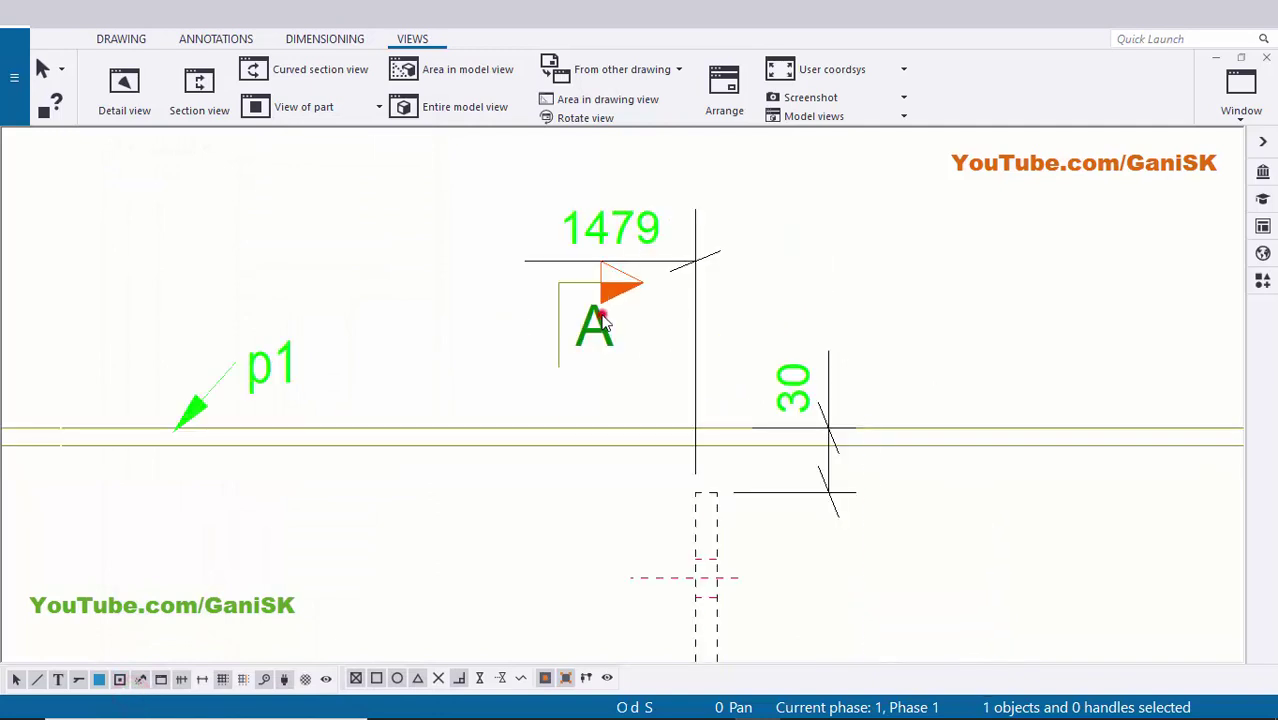
pyautogui.moveTo(600, 309); pyautogui.dragTo(599, 339)
pyautogui.click(508, 342)
# Move the lower section symbol A up to just beneath the beam's bottom flange.
pyautogui.scroll(-3, 565, 420)
pyautogui.moveTo(573, 655); pyautogui.dragTo(514, 430, button='middle')
pyautogui.moveTo(474, 596); pyautogui.dragTo(466, 391, button='middle')
pyautogui.scroll(1, 517, 463)
pyautogui.click(513, 460)
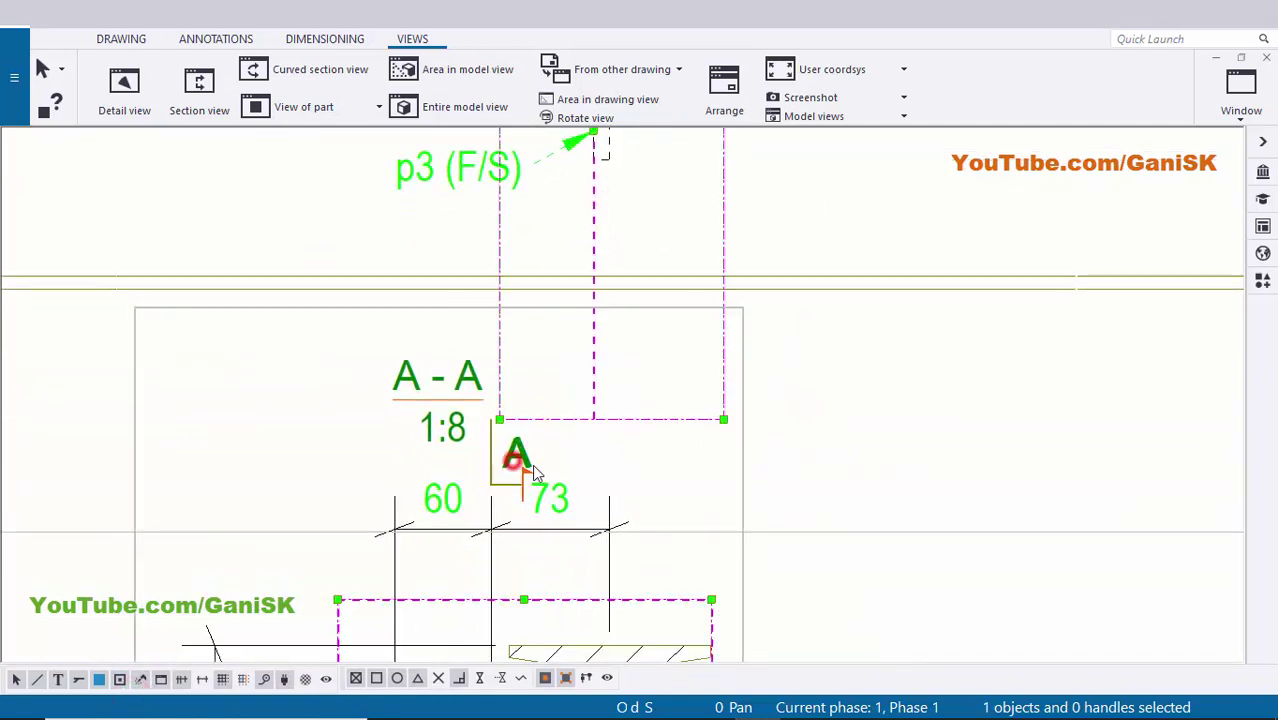
pyautogui.scroll(3, 515, 463)
pyautogui.moveTo(528, 451); pyautogui.dragTo(528, 252)
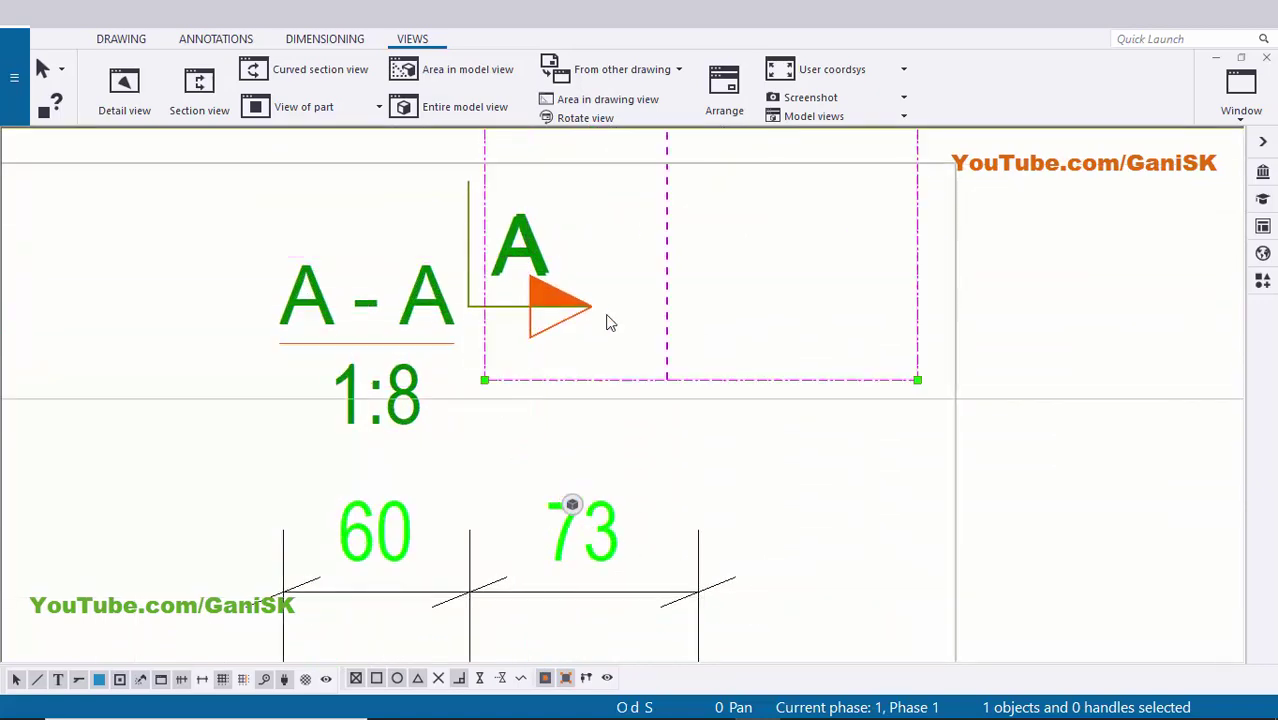
pyautogui.scroll(-2, 617, 391)
pyautogui.moveTo(617, 391); pyautogui.dragTo(625, 475, button='middle')
pyautogui.scroll(2, 625, 476)
pyautogui.click(690, 416)
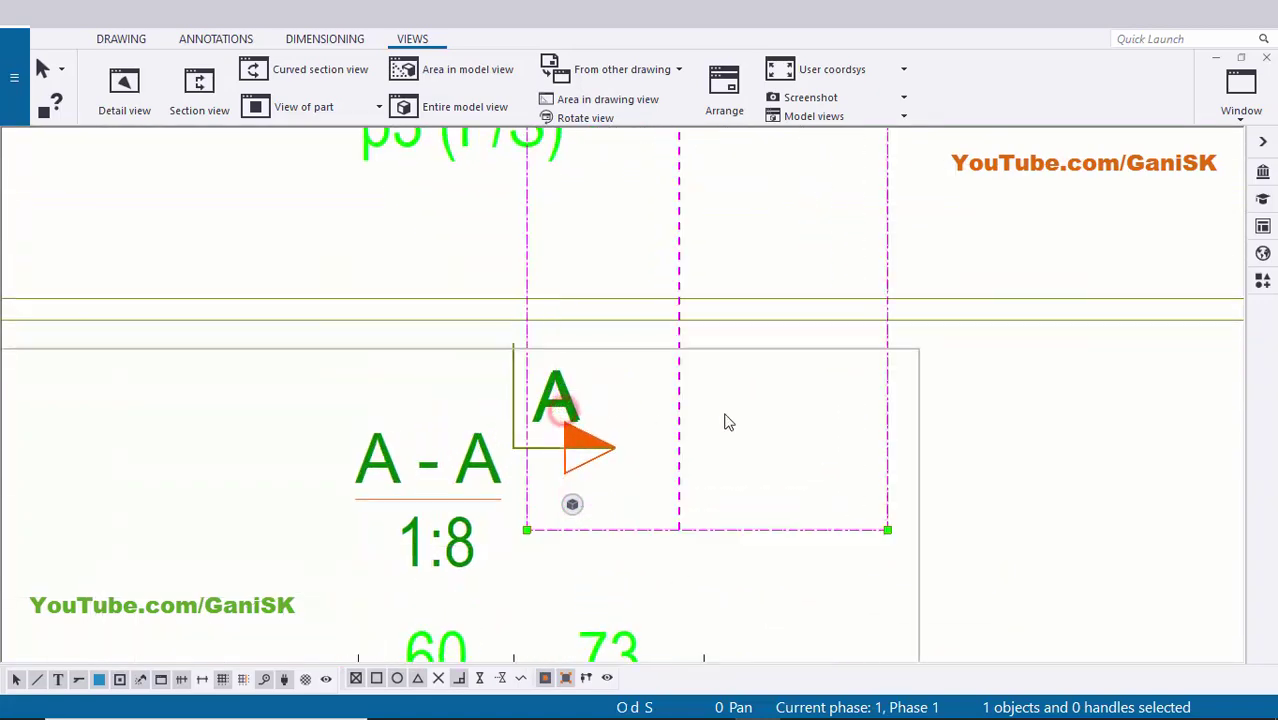
# Move the section A-A view so its label sits directly under the lower section symbol A.
pyautogui.scroll(-5, 936, 422)
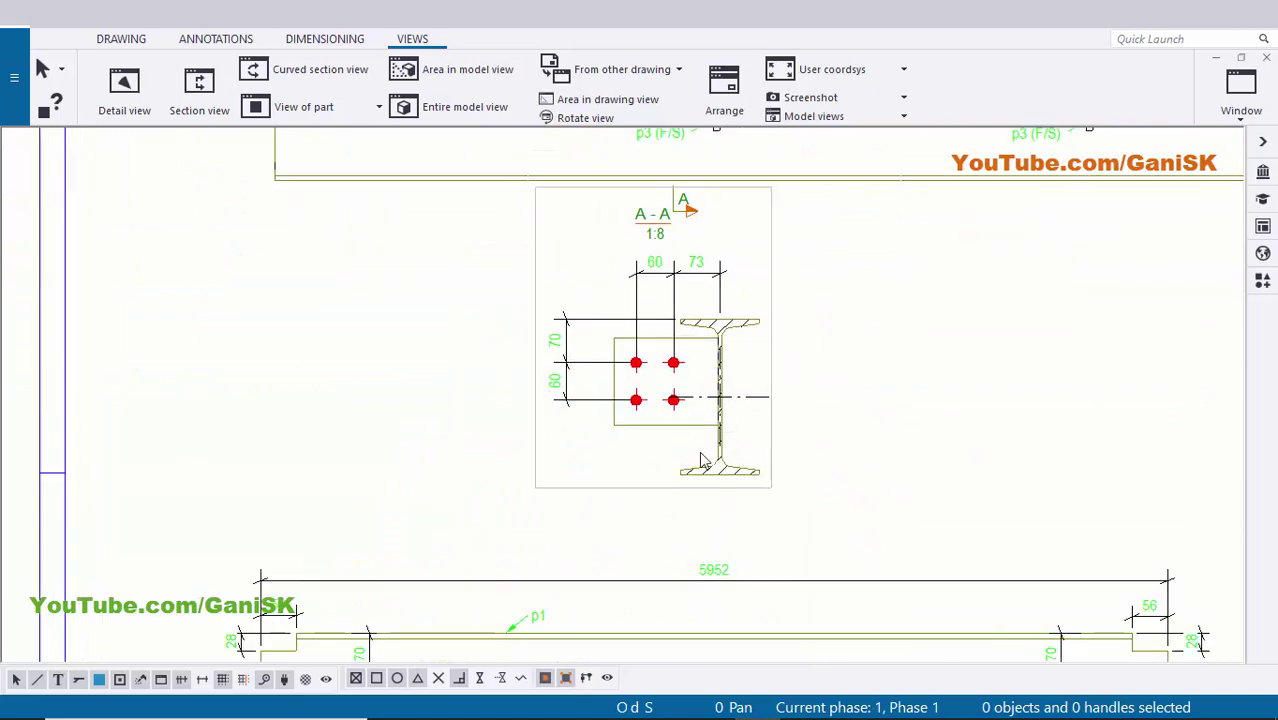
pyautogui.moveTo(610, 496)
pyautogui.mouseDown()
pyautogui.moveTo(590, 505)
pyautogui.moveTo(651, 522)
pyautogui.moveTo(660, 512)
pyautogui.mouseUp()
pyautogui.click(1041, 395)
# Move the p1 single-part view beside section A-A, above the p3 plate view.
pyautogui.scroll(-6, 987, 431)
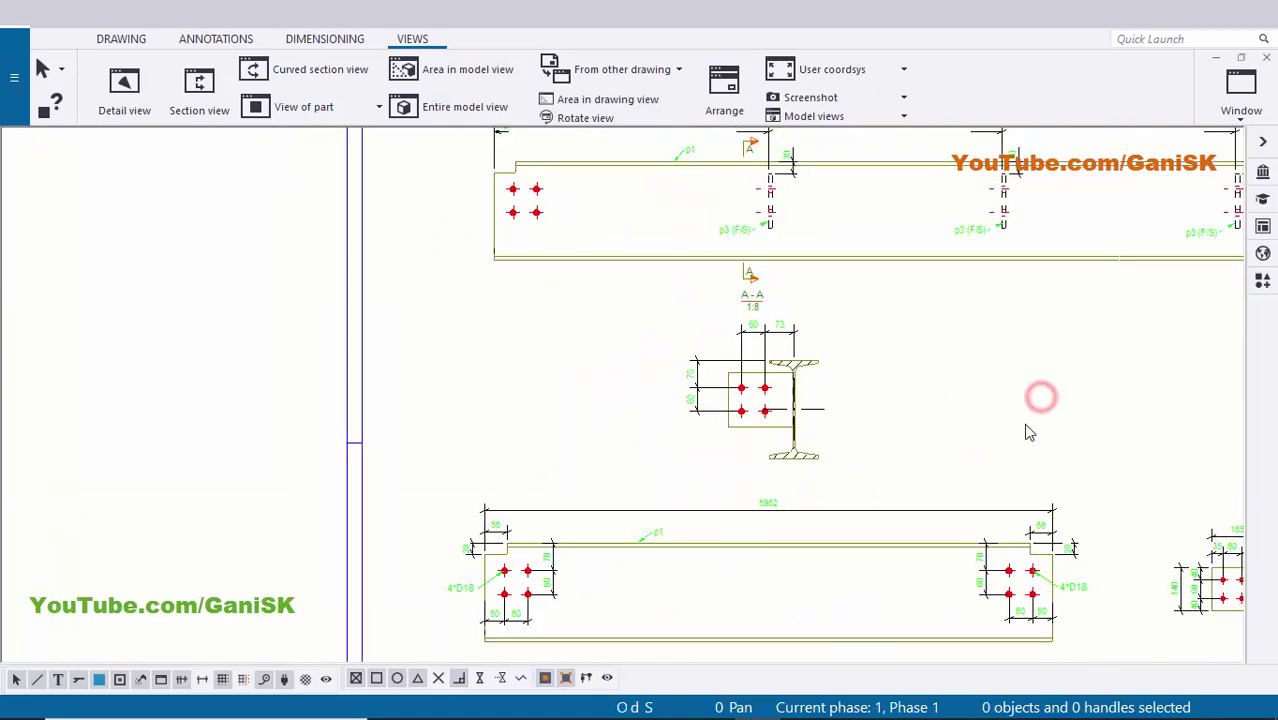
pyautogui.scroll(3, 638, 490)
pyautogui.moveTo(616, 465); pyautogui.dragTo(650, 466, button='middle')
pyautogui.scroll(2, 602, 562)
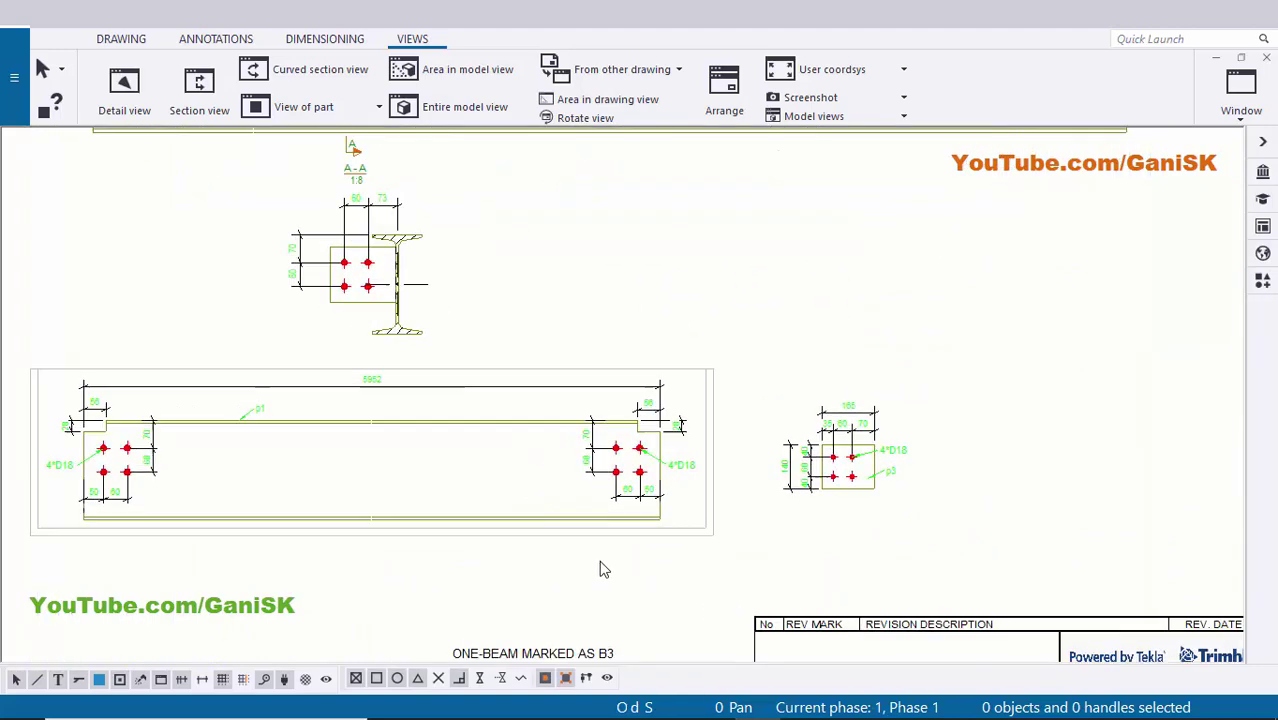
pyautogui.scroll(-4, 558, 540)
pyautogui.moveTo(484, 545); pyautogui.dragTo(836, 414)
pyautogui.click(840, 488)
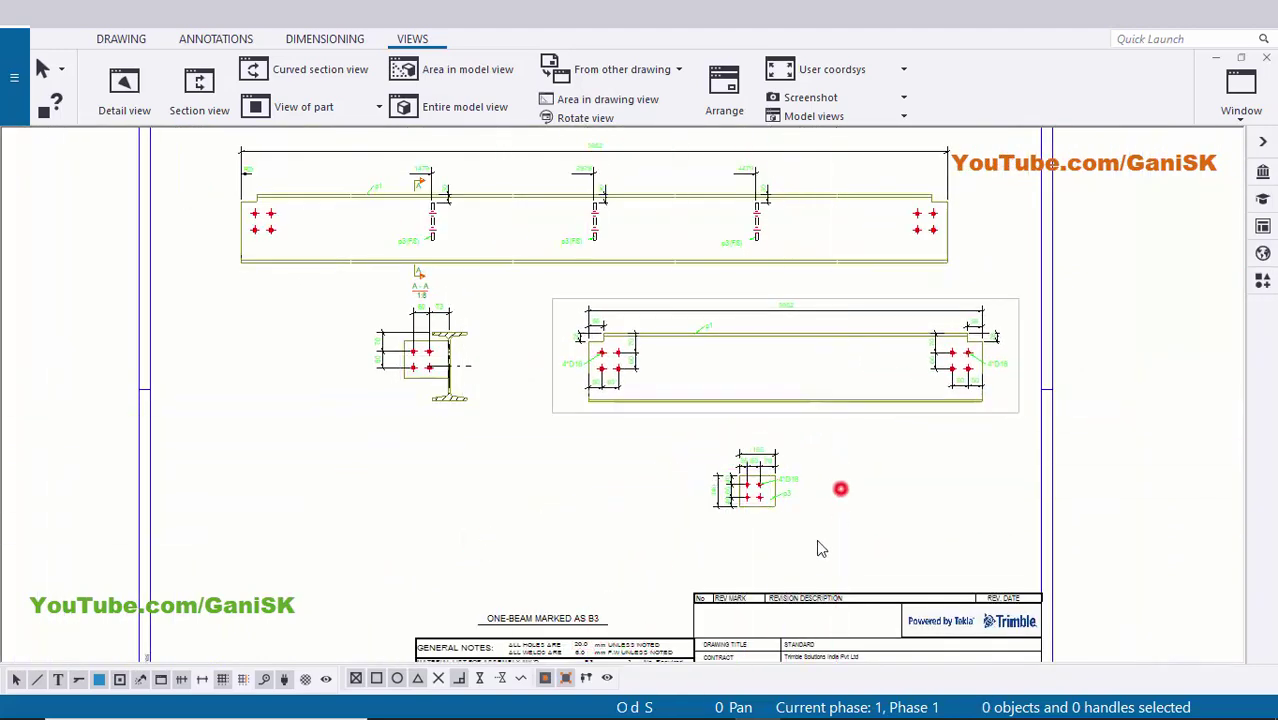
# Shift the section A-A and single-part views slightly lower on the sheet, away from the main view.
pyautogui.scroll(1, 805, 527)
pyautogui.scroll(-1, 787, 515)
pyautogui.moveTo(806, 531); pyautogui.dragTo(805, 539)
pyautogui.click(884, 496)
pyautogui.scroll(1, 862, 405)
pyautogui.click(862, 394)
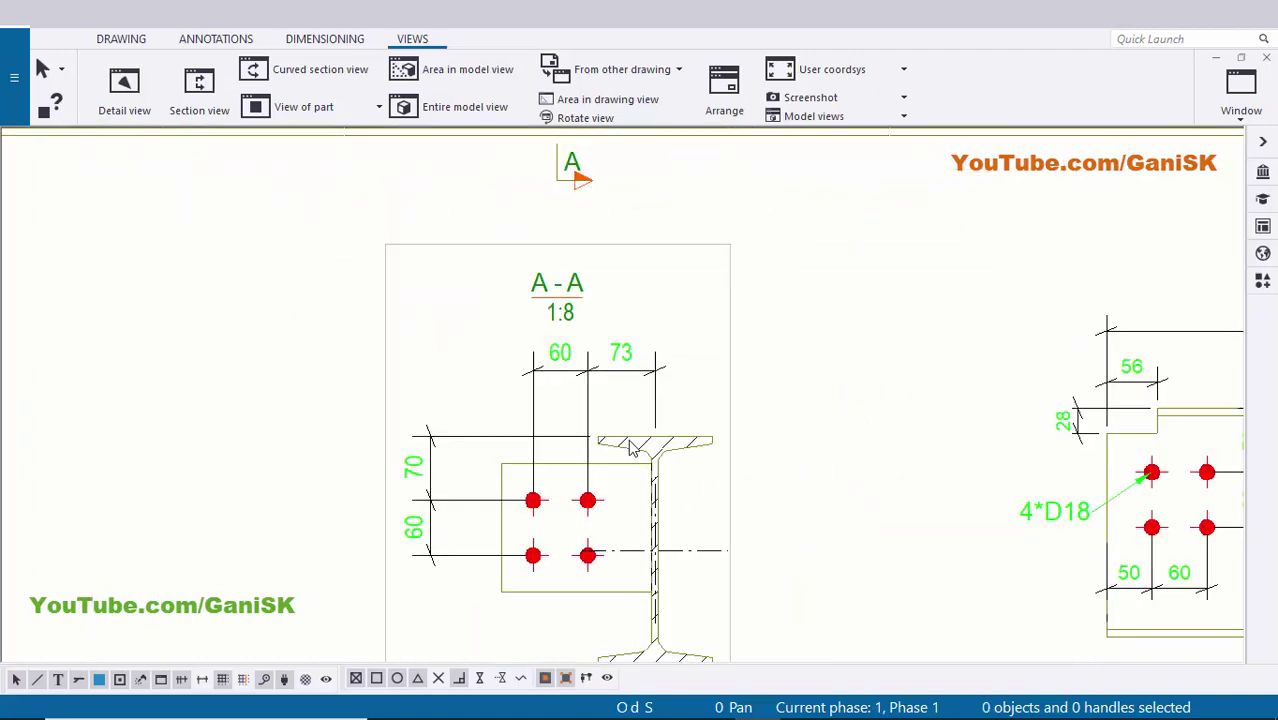
# Delete the horizontal and vertical bolt hole dimensions from the section A-A view.
pyautogui.scroll(-7, 630, 442)
pyautogui.scroll(8, 630, 442)
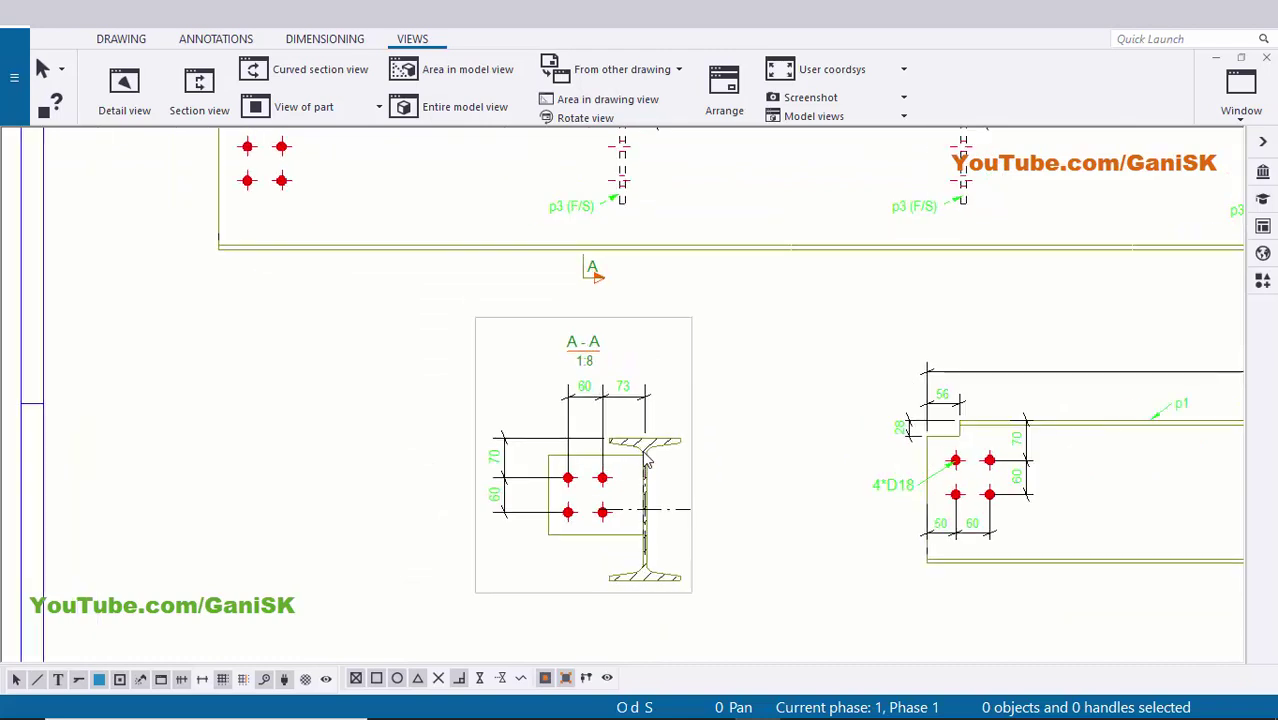
pyautogui.scroll(1, 547, 413)
pyautogui.moveTo(594, 362); pyautogui.dragTo(599, 365)
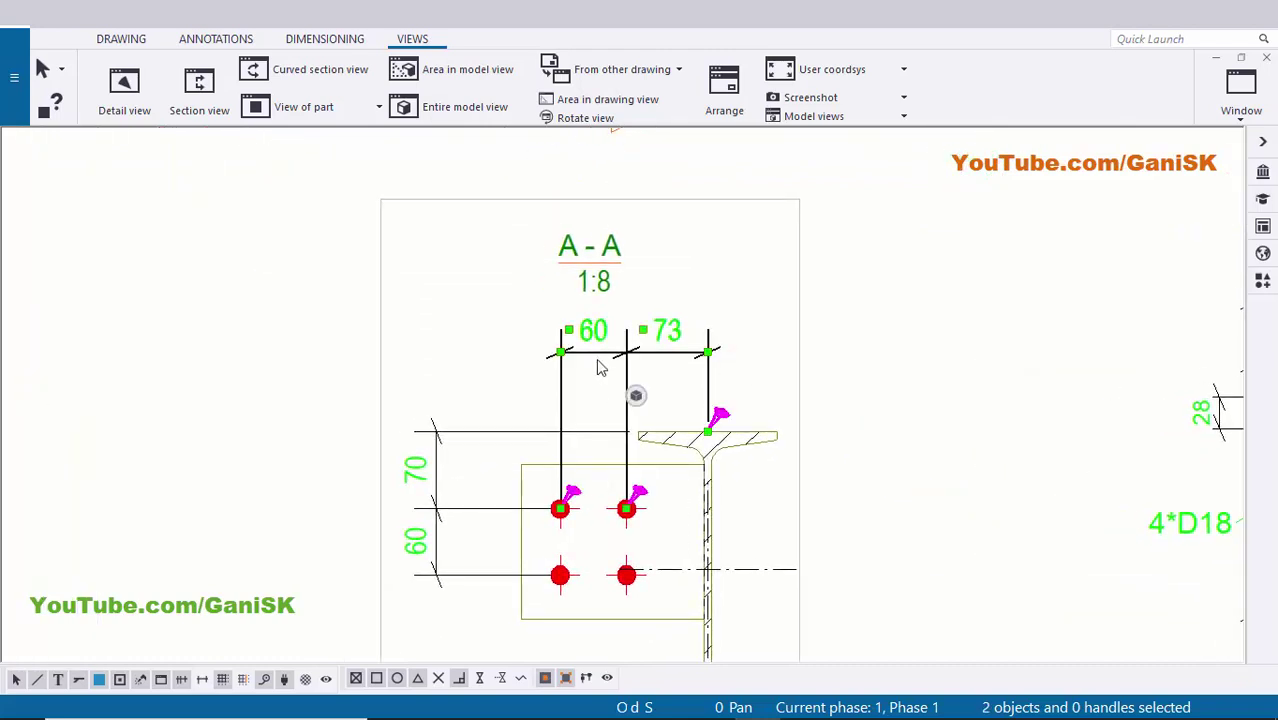
pyautogui.press('Delete')
pyautogui.scroll(1, 499, 508)
pyautogui.moveTo(496, 496); pyautogui.dragTo(490, 447)
pyautogui.press('Delete')
pyautogui.scroll(-3, 571, 422)
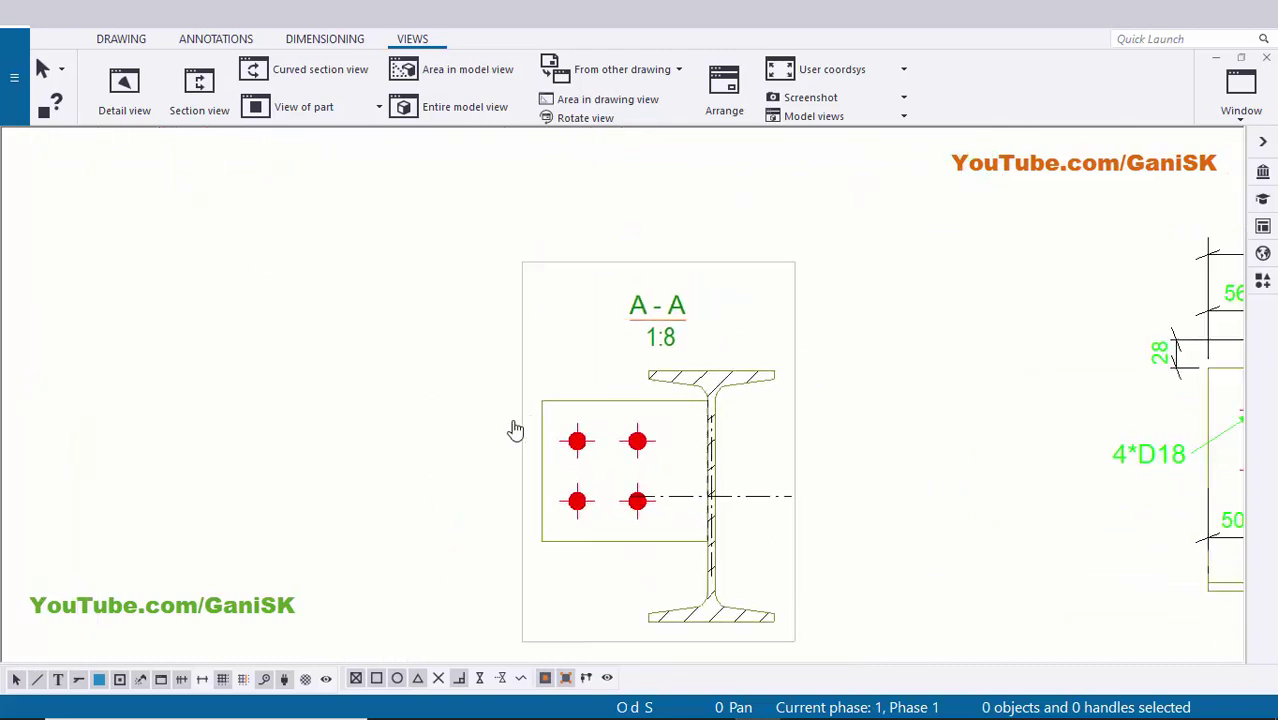
# Set the vertical label position of the section A-A view to Below.
pyautogui.scroll(3, 528, 328)
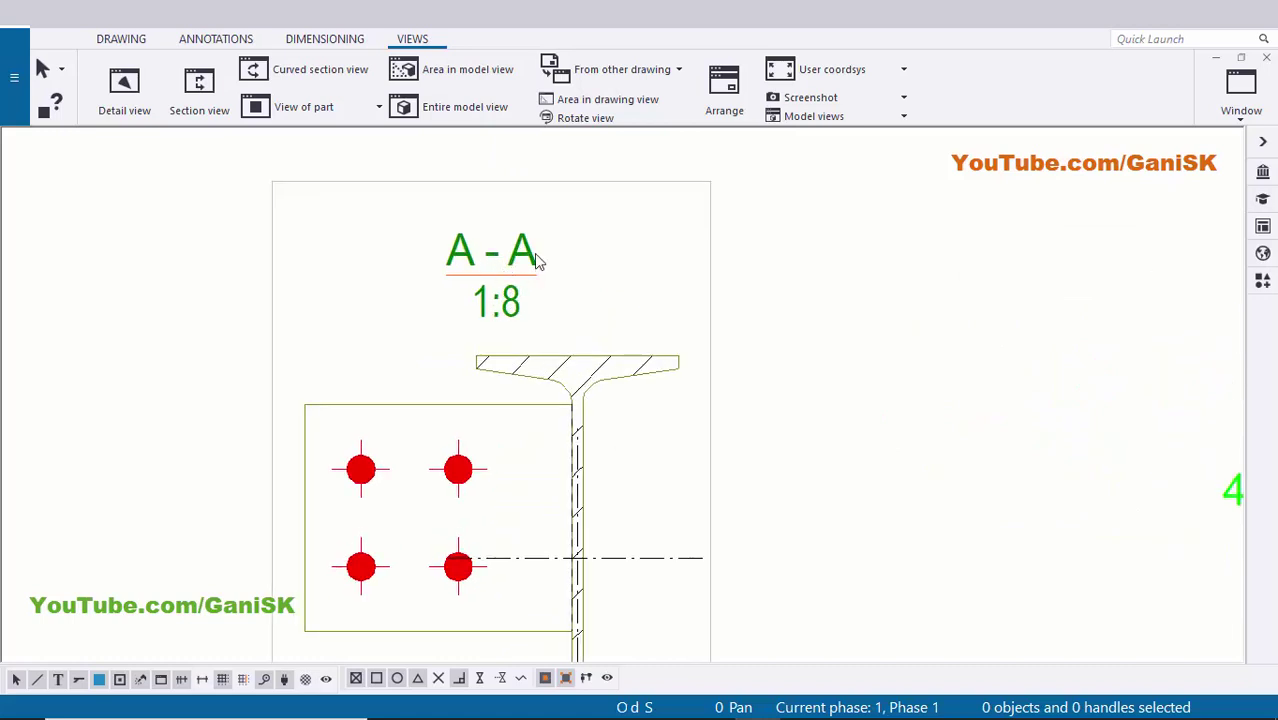
pyautogui.scroll(-5, 536, 265)
pyautogui.moveTo(536, 505); pyautogui.dragTo(525, 464, button='middle')
pyautogui.scroll(-1, 521, 540)
pyautogui.moveTo(525, 388); pyautogui.dragTo(524, 410, button='middle')
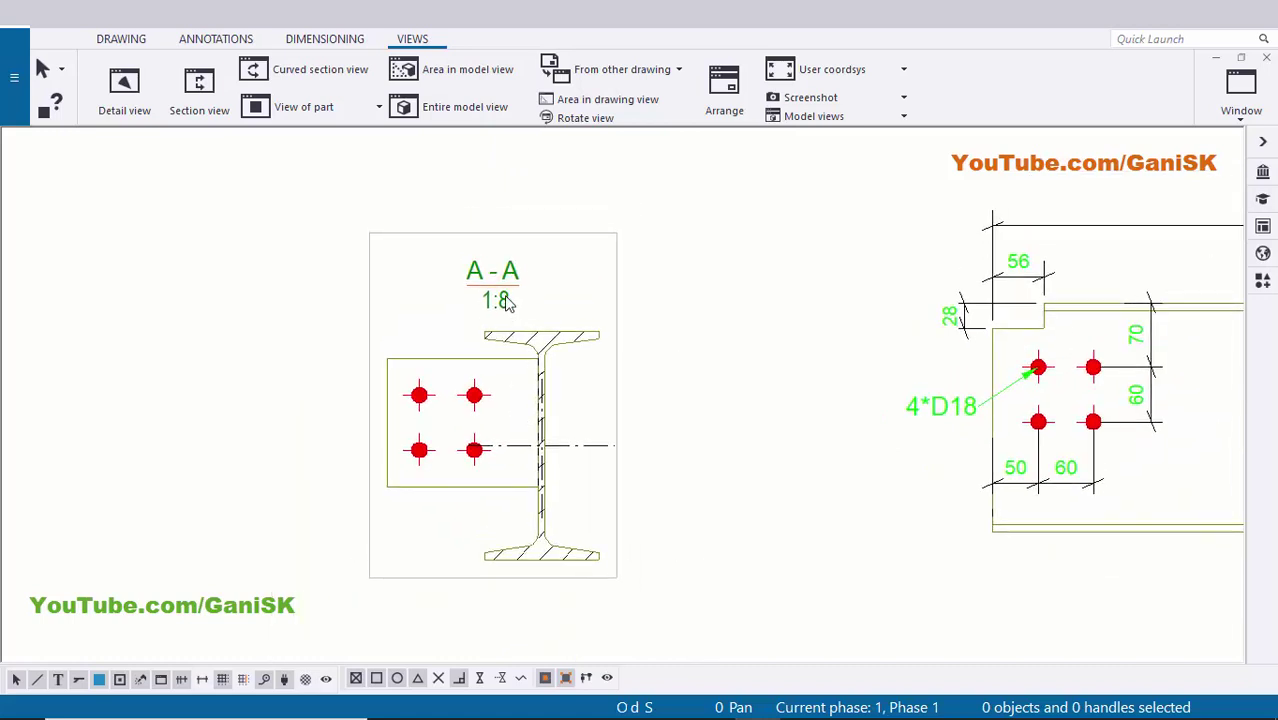
pyautogui.click(503, 292)
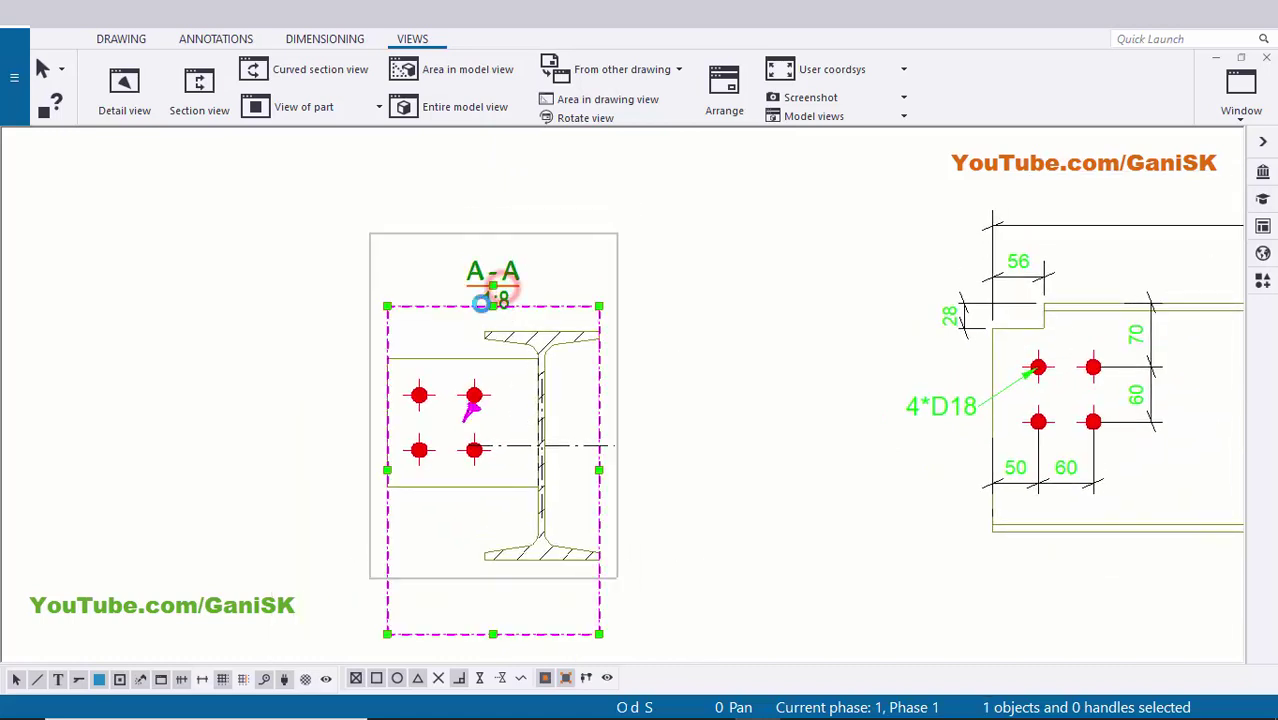
pyautogui.doubleClick(522, 401)
pyautogui.click(609, 50)
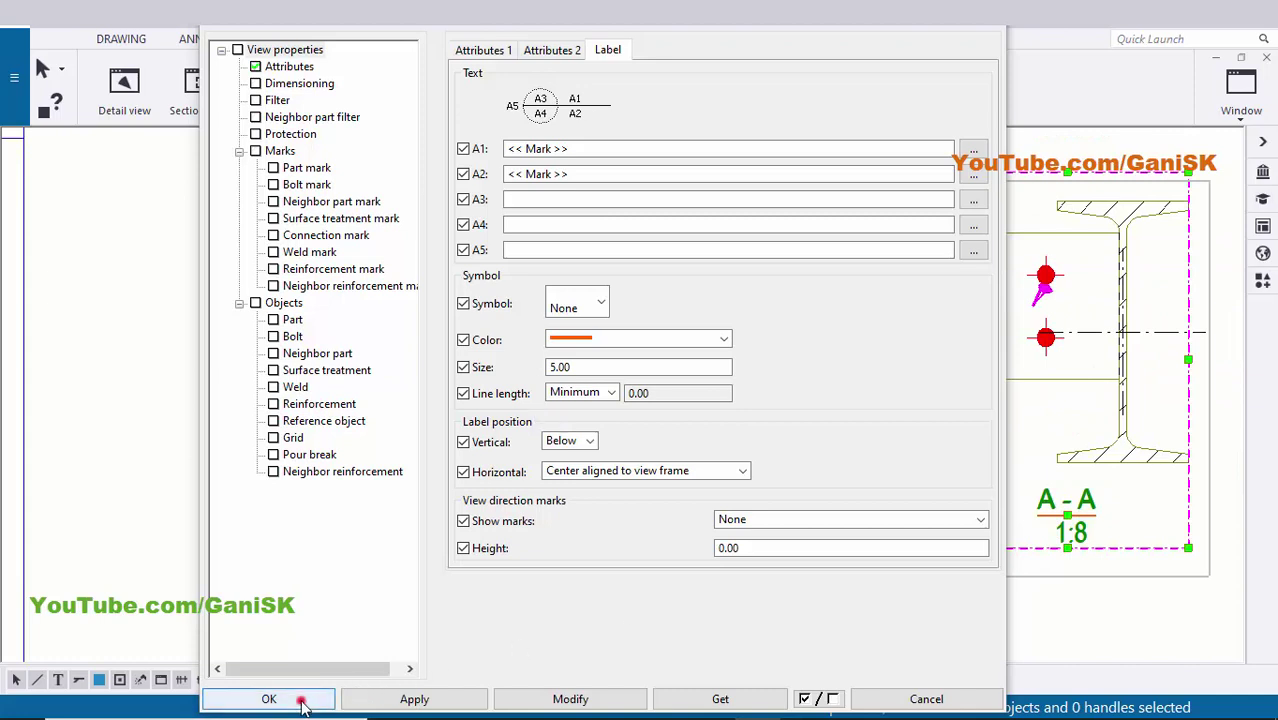
# Set the section fill type of the beam profile in section A-A to None.
pyautogui.click(269, 699)
pyautogui.scroll(5, 700, 237)
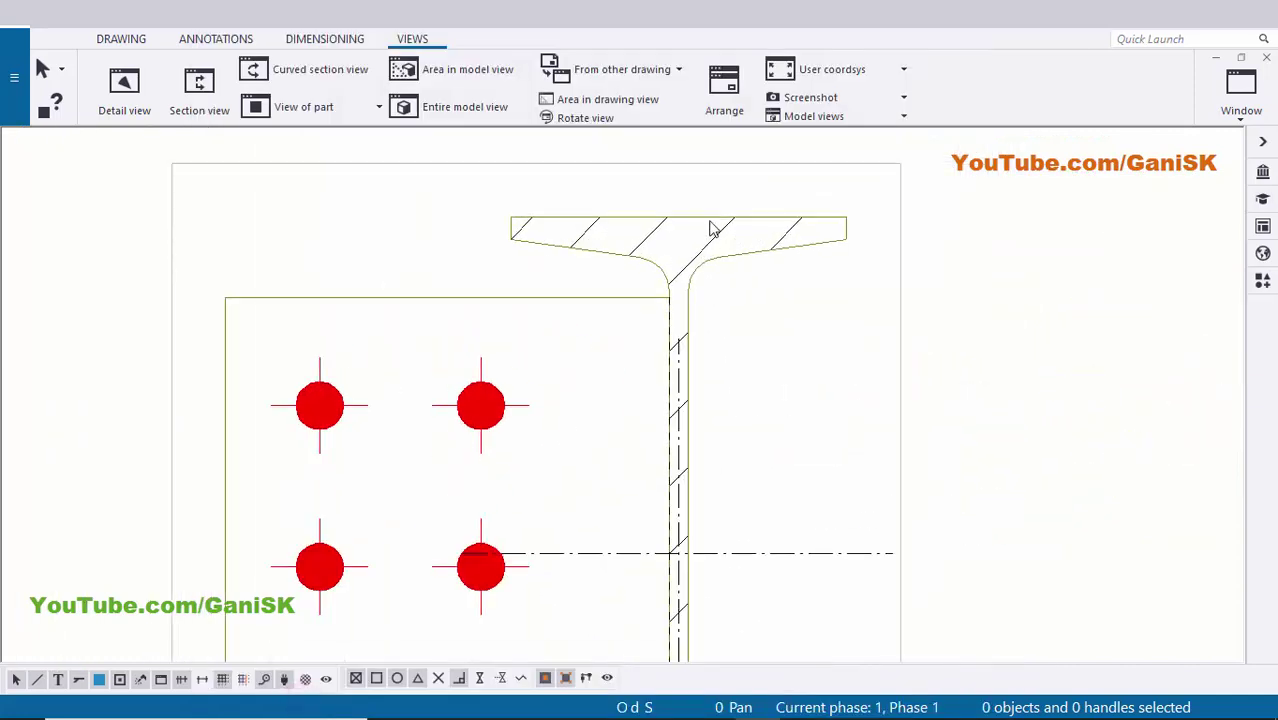
pyautogui.moveTo(722, 405); pyautogui.dragTo(717, 497, button='middle')
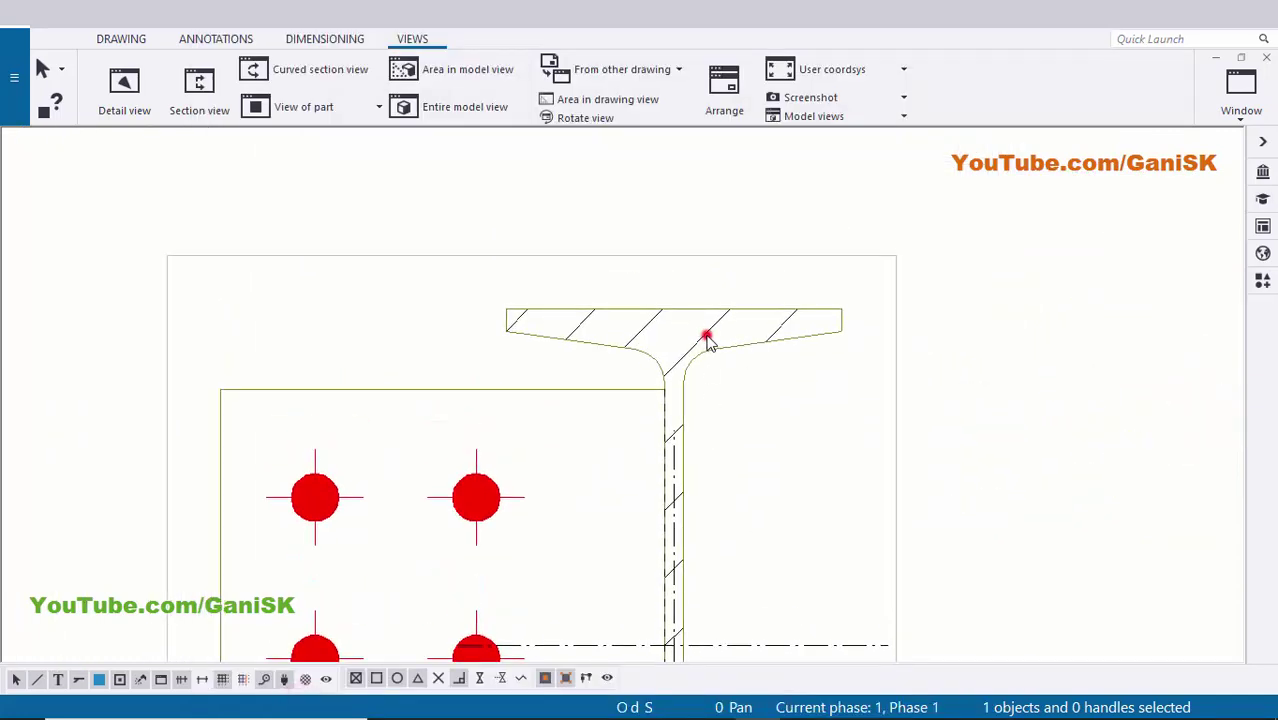
pyautogui.doubleClick(707, 342)
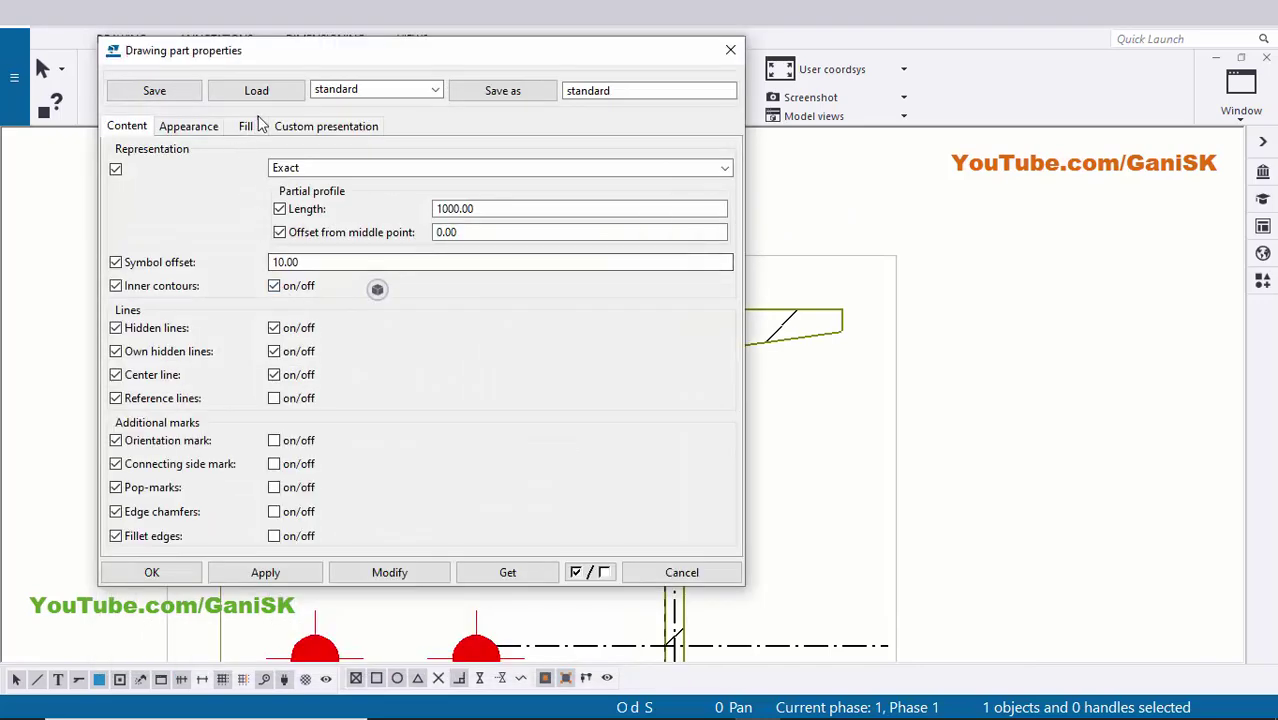
pyautogui.click(246, 127)
pyautogui.click(676, 194)
pyautogui.click(530, 228)
pyautogui.click(368, 578)
pyautogui.scroll(-2, 948, 460)
pyautogui.moveTo(800, 432); pyautogui.dragTo(947, 405, button='middle')
pyautogui.scroll(1, 947, 405)
pyautogui.moveTo(920, 585); pyautogui.dragTo(918, 468, button='middle')
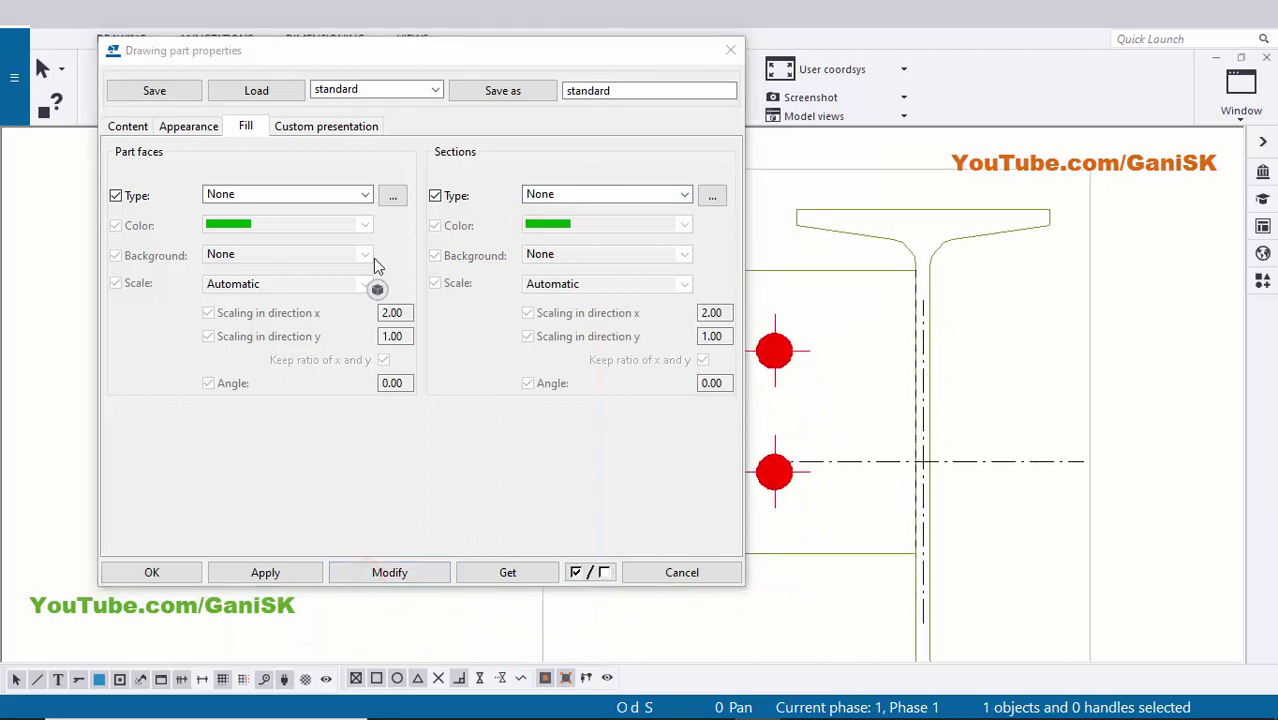
# Turn off the center line of the beam profile in section A-A.
pyautogui.click(133, 127)
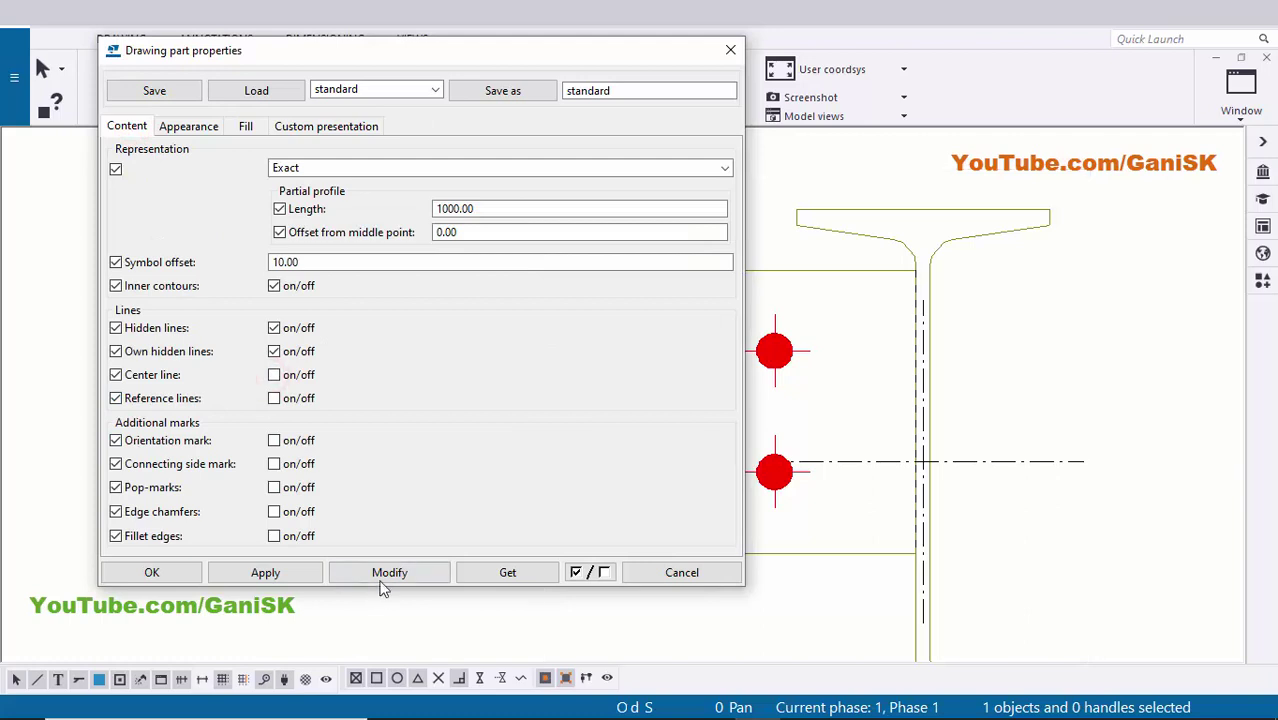
pyautogui.click(165, 572)
pyautogui.scroll(4, 700, 485)
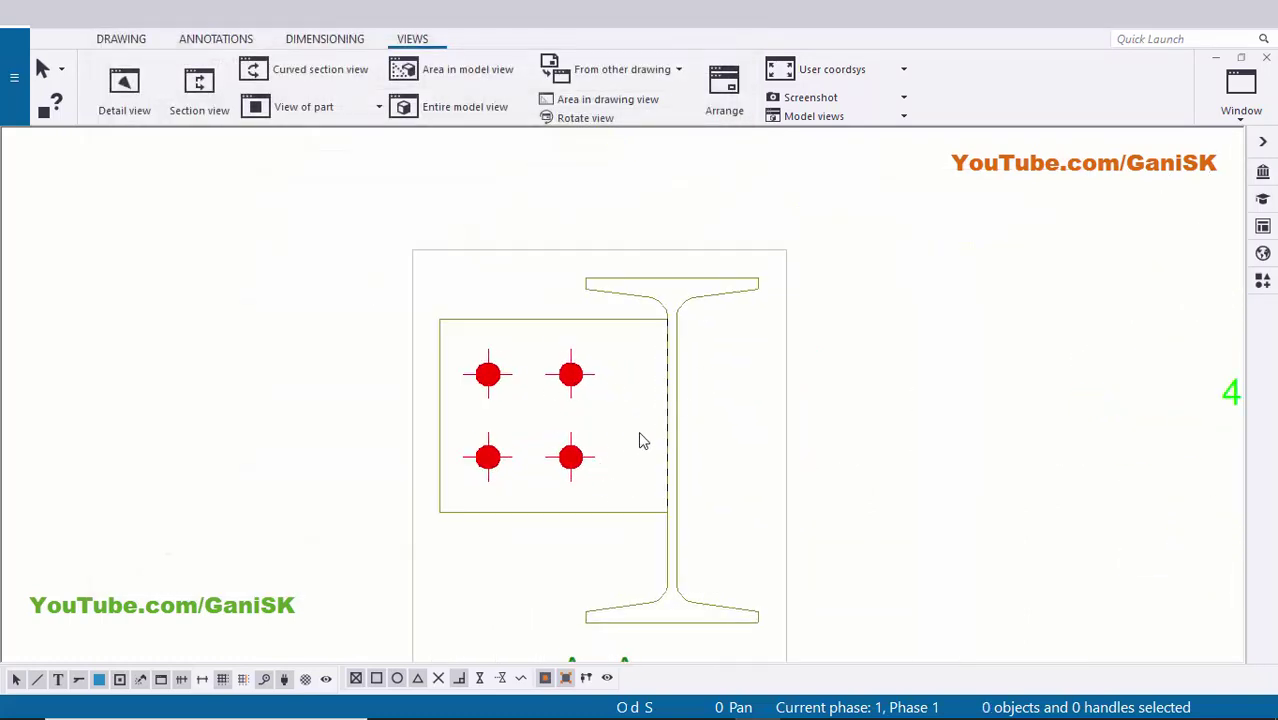
# Add a part mark to the beam in section A-A and place it beneath the right side of the top flange.
pyautogui.scroll(1, 625, 485)
pyautogui.rightClick(662, 522)
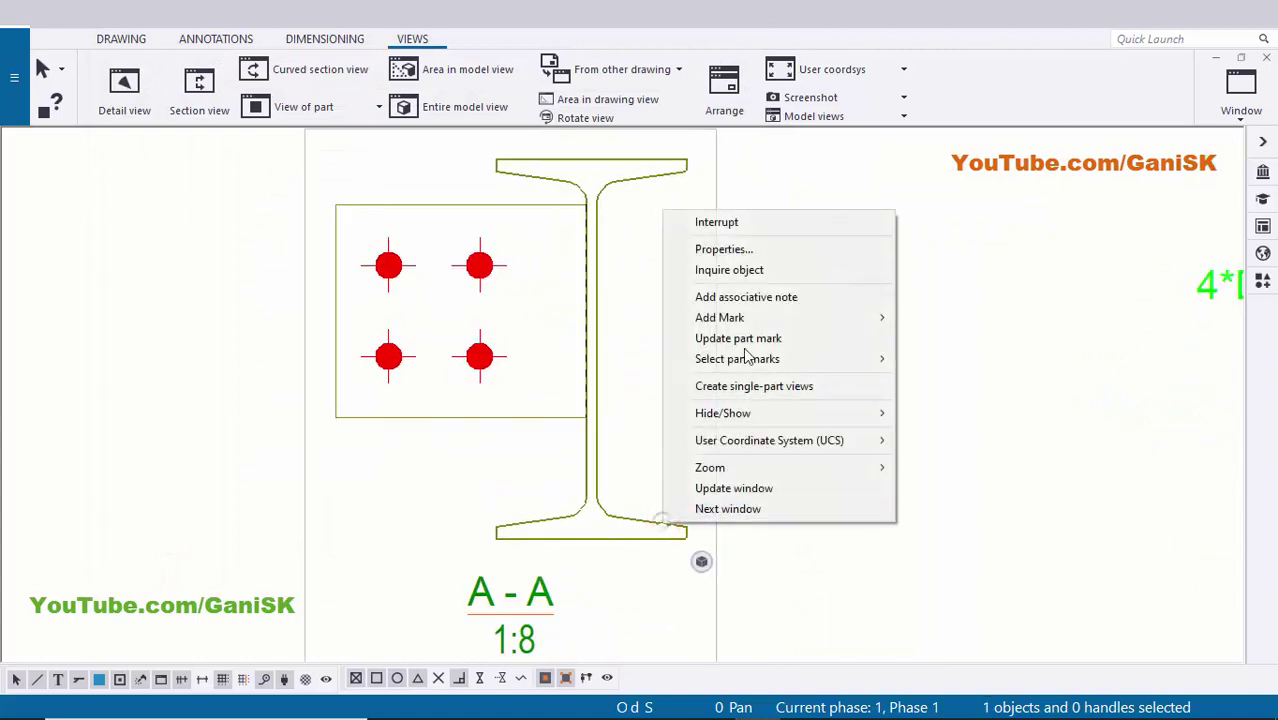
pyautogui.click(776, 317)
pyautogui.click(960, 340)
pyautogui.moveTo(719, 463); pyautogui.dragTo(733, 506, button='middle')
pyautogui.scroll(3, 509, 205)
pyautogui.moveTo(490, 177); pyautogui.dragTo(837, 399)
pyautogui.moveTo(837, 399); pyautogui.dragTo(776, 382)
# Add a part mark to the bolted plate in section A-A and place it below the plate's bottom edge.
pyautogui.scroll(3, 676, 437)
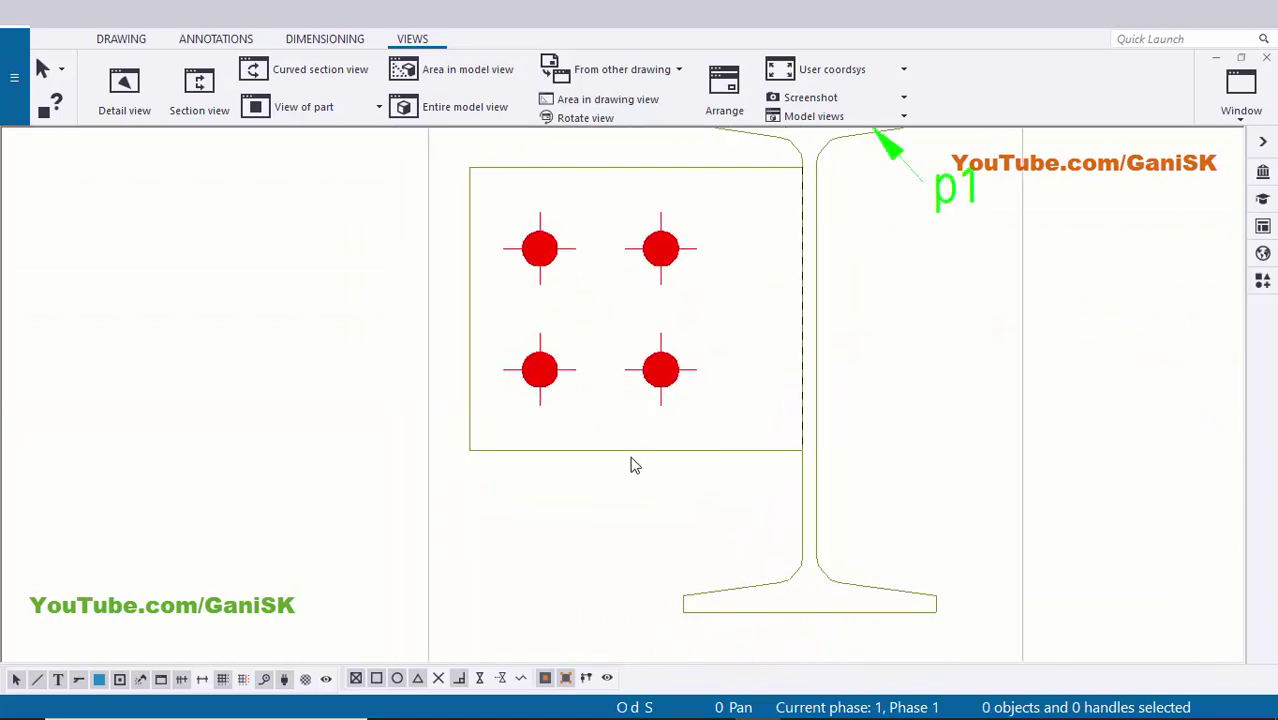
pyautogui.rightClick(625, 449)
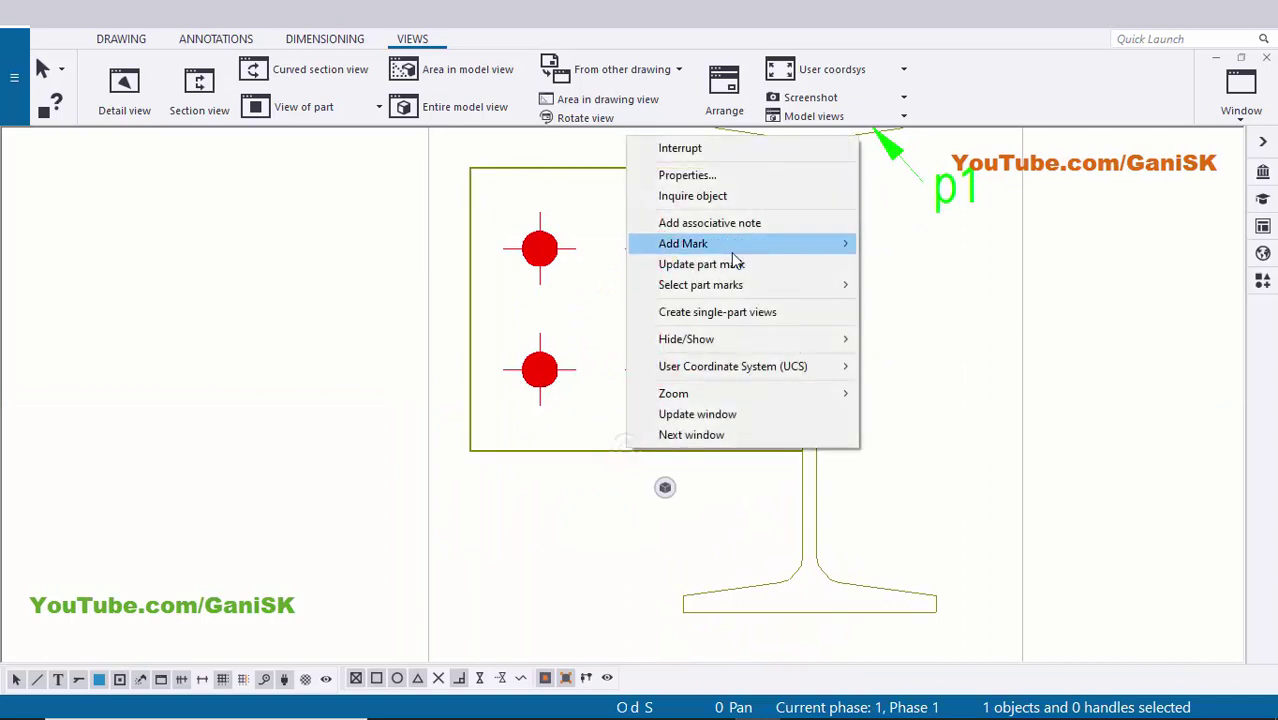
pyautogui.click(907, 268)
pyautogui.scroll(-2, 698, 370)
pyautogui.moveTo(518, 368); pyautogui.dragTo(636, 485)
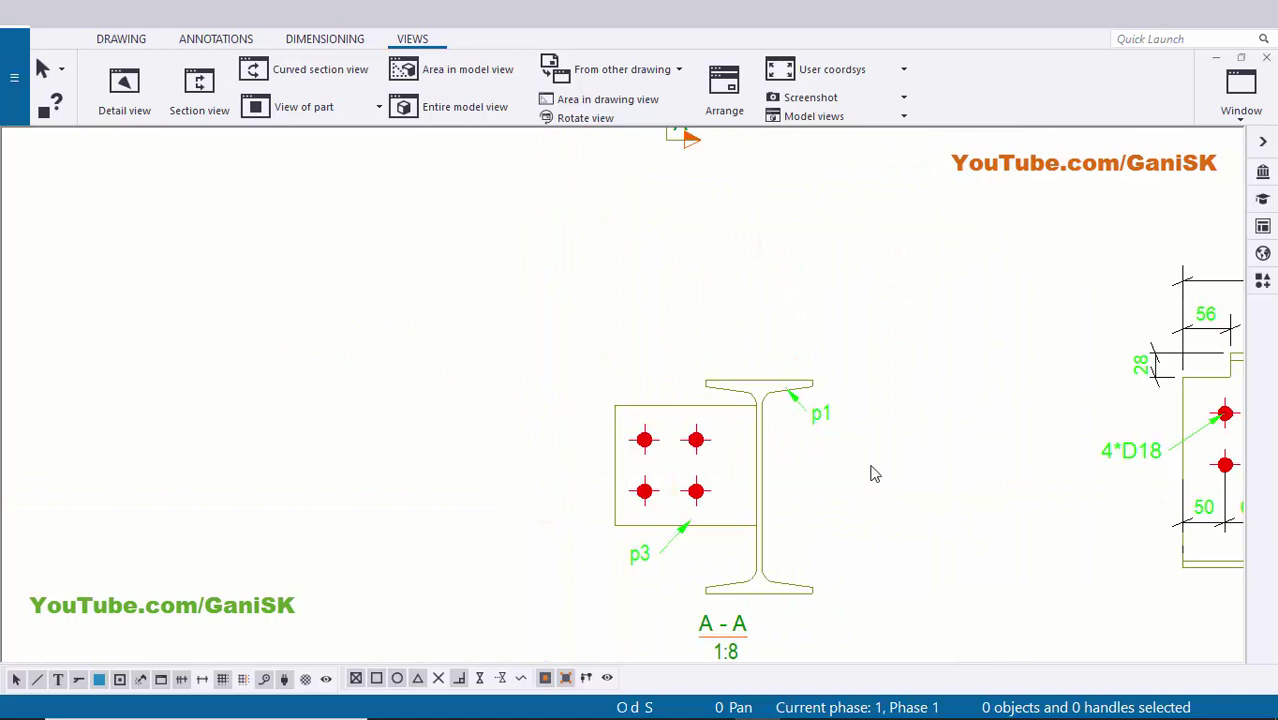
# Compare section A-A with the main view, examining the vertical plate offset dimension beside the section A mark.
pyautogui.scroll(-3, 873, 473)
pyautogui.moveTo(836, 379); pyautogui.dragTo(858, 425, button='middle')
pyautogui.scroll(2, 852, 415)
pyautogui.scroll(3, 716, 541)
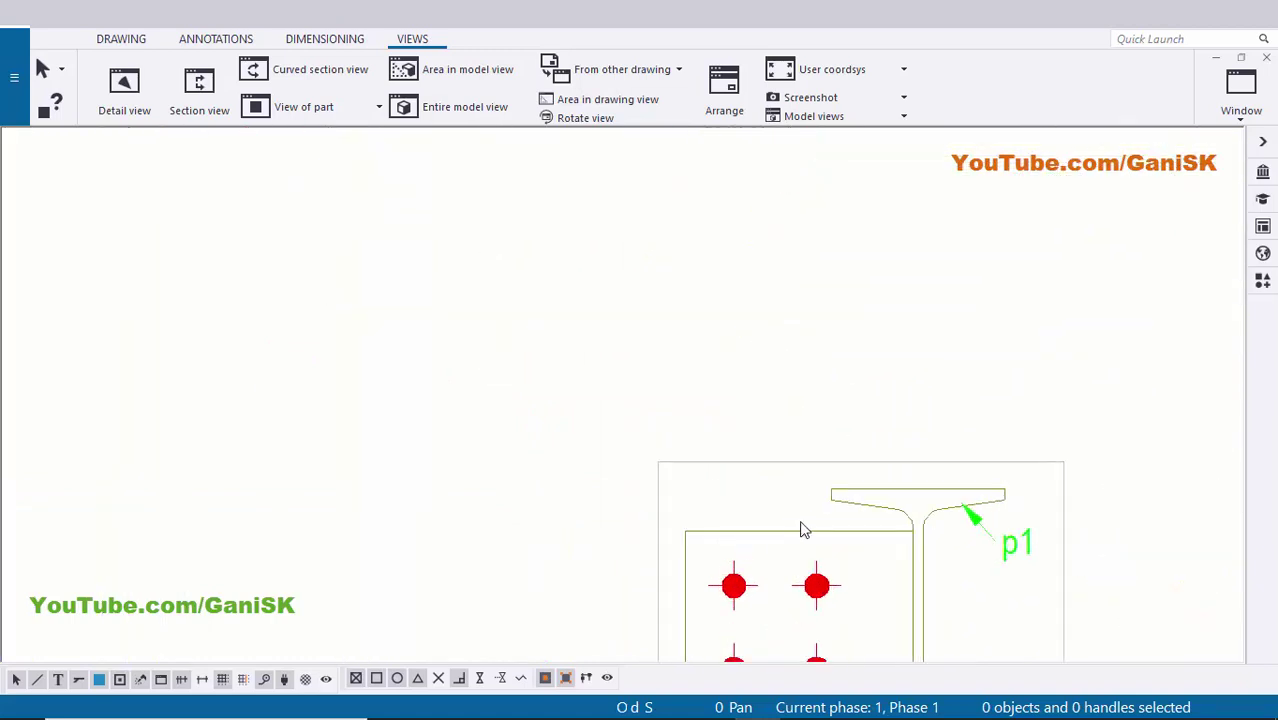
pyautogui.scroll(2, 693, 525)
pyautogui.scroll(1, 807, 448)
pyautogui.scroll(-2, 810, 456)
pyautogui.scroll(-2, 740, 590)
pyautogui.scroll(5, 736, 553)
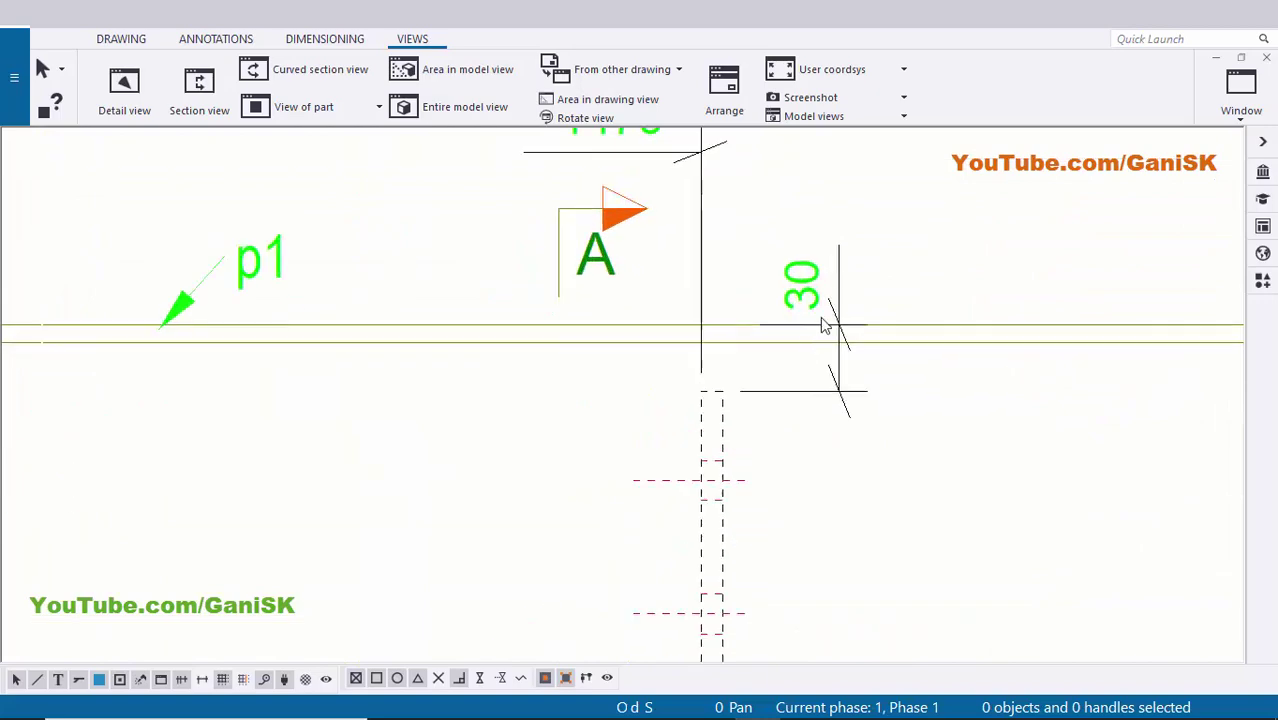
pyautogui.scroll(-4, 800, 338)
pyautogui.moveTo(736, 582); pyautogui.dragTo(682, 434, button='middle')
pyautogui.scroll(3, 747, 525)
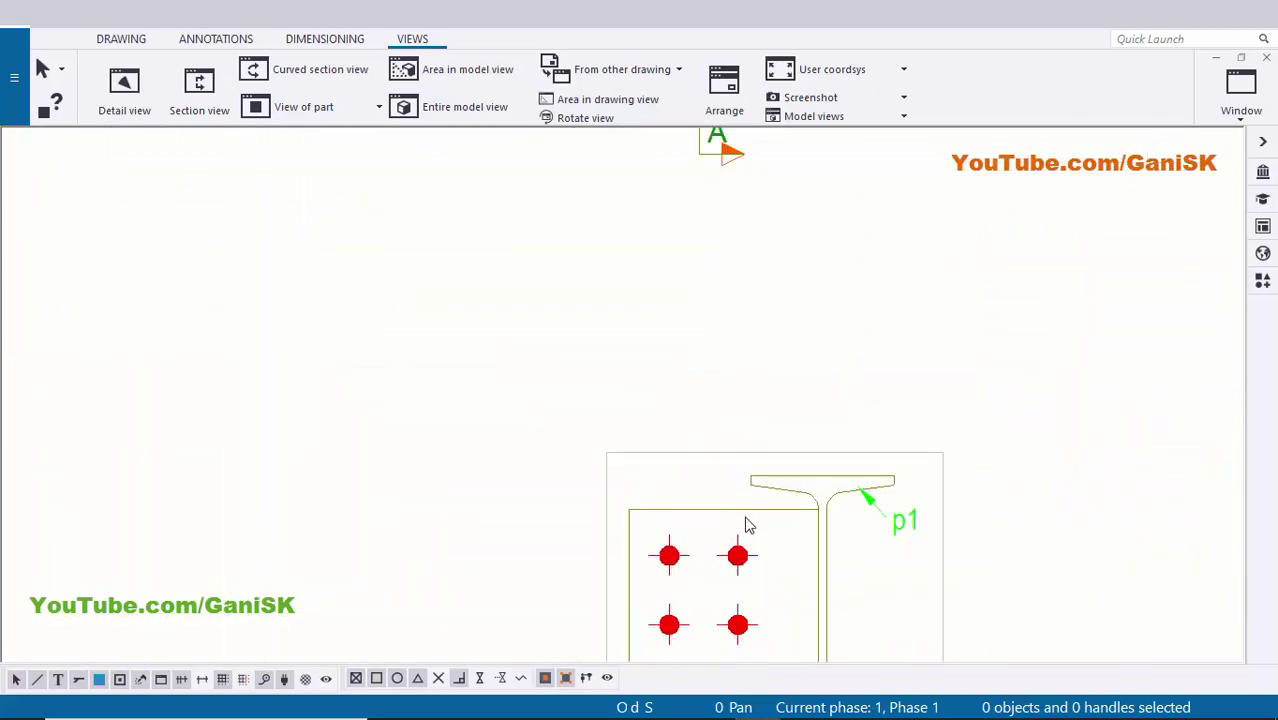
pyautogui.scroll(1, 735, 440)
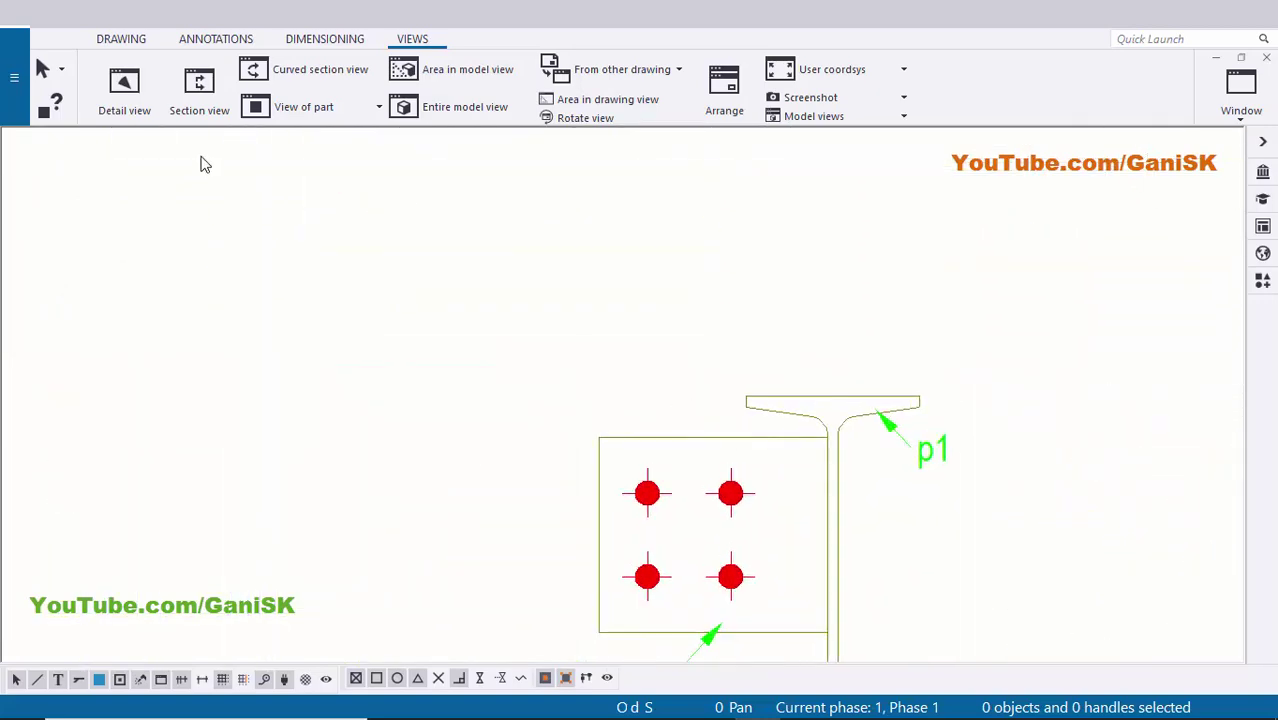
# Add a vertical dimension in section A-A from the beam's top flange to the plate's top edge, left of the plate.
pyautogui.click(319, 40)
pyautogui.click(200, 90)
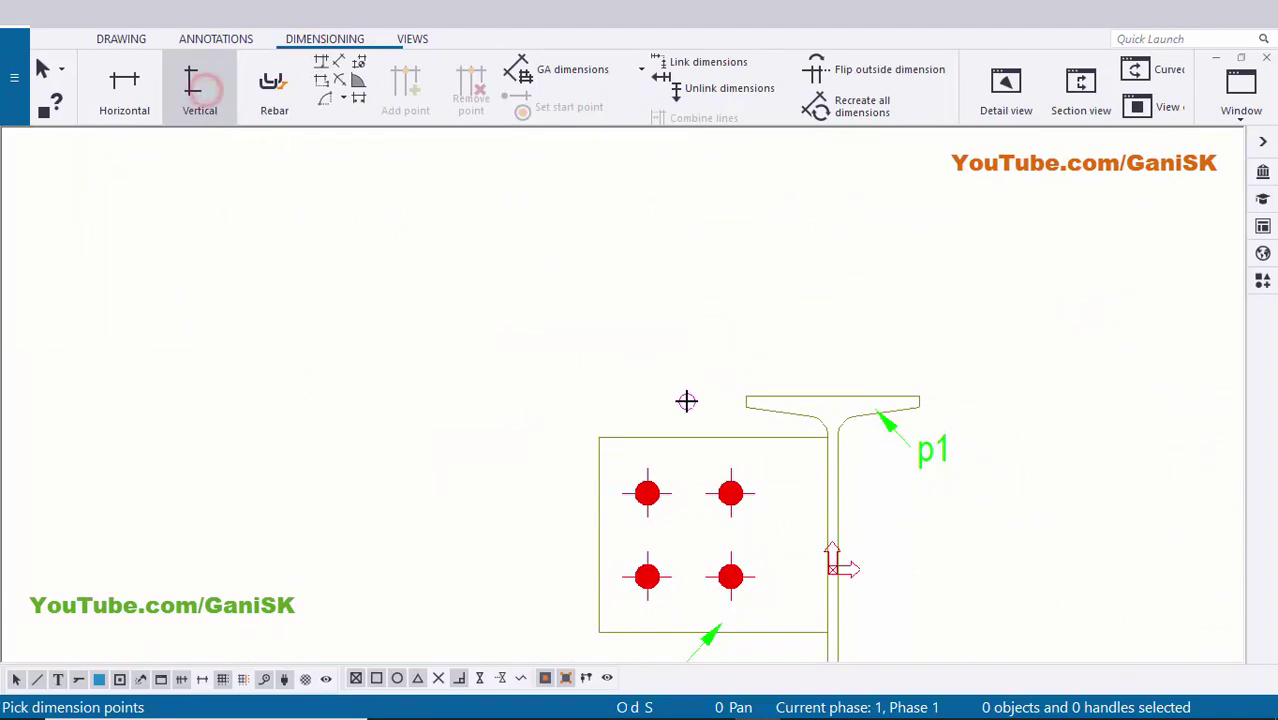
pyautogui.moveTo(747, 405); pyautogui.dragTo(670, 322, button='middle')
pyautogui.scroll(2, 667, 317)
pyautogui.click(671, 303)
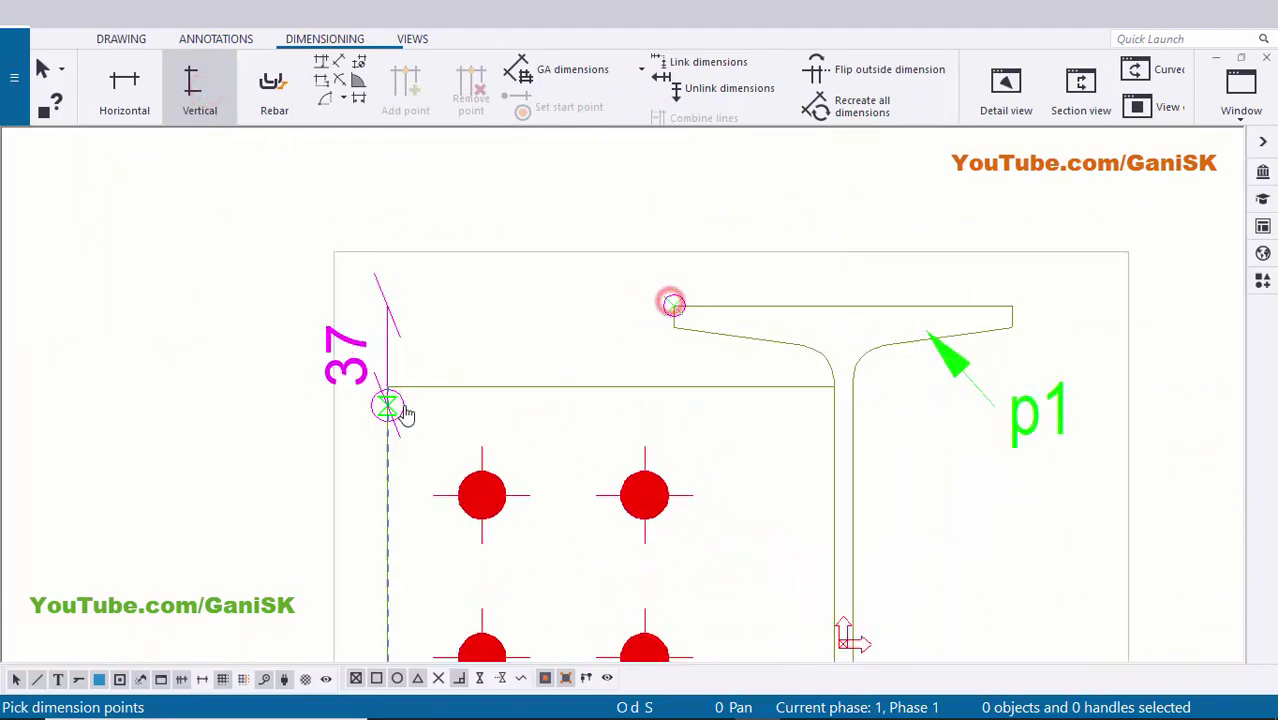
pyautogui.moveTo(385, 400); pyautogui.dragTo(579, 345, button='middle')
pyautogui.scroll(1, 579, 345)
pyautogui.click(596, 326)
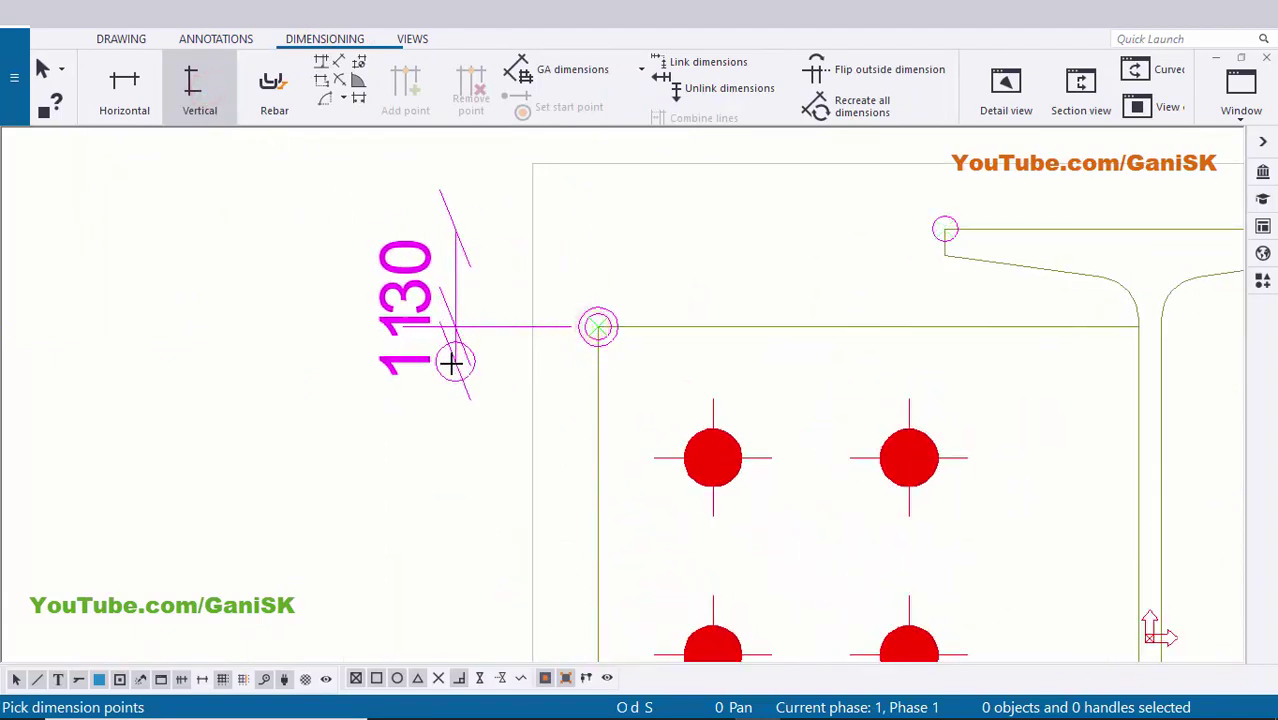
pyautogui.middleClick(447, 364)
pyautogui.scroll(-2, 443, 370)
pyautogui.rightClick(279, 304)
pyautogui.click(306, 322)
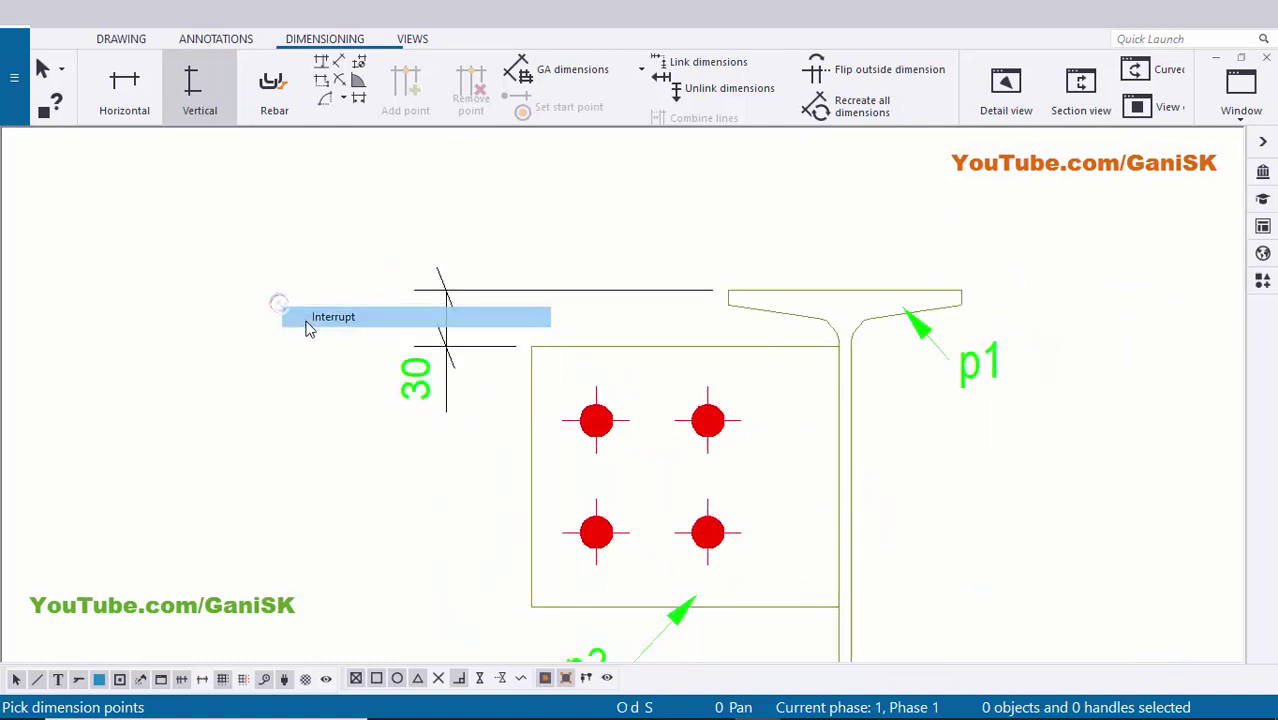
# Change the placing of the vertical plate offset dimension in section A-A so its text sits between the extension lines.
pyautogui.scroll(-1, 430, 370)
pyautogui.moveTo(465, 408); pyautogui.dragTo(437, 436, button='middle')
pyautogui.scroll(2, 628, 340)
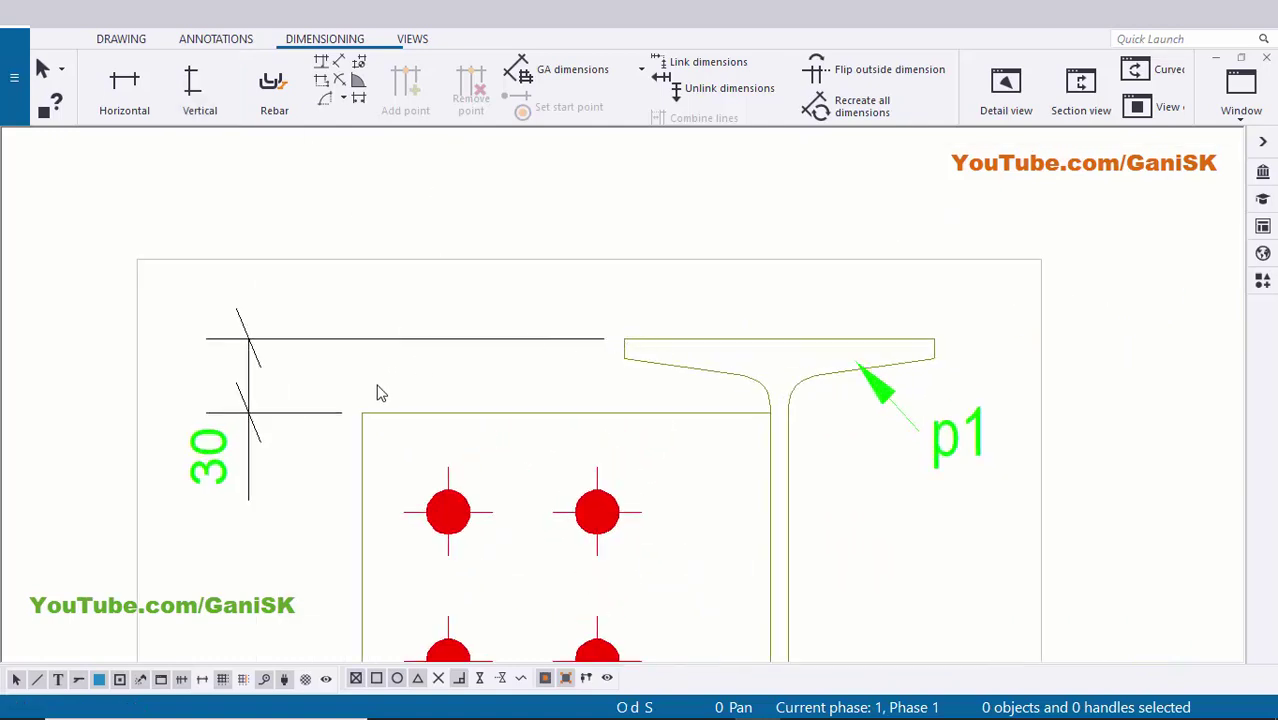
pyautogui.moveTo(376, 382); pyautogui.dragTo(463, 365, button='middle')
pyautogui.scroll(2, 447, 406)
pyautogui.scroll(-2, 346, 432)
pyautogui.moveTo(346, 432); pyautogui.dragTo(406, 417, button='middle')
pyautogui.scroll(2, 305, 464)
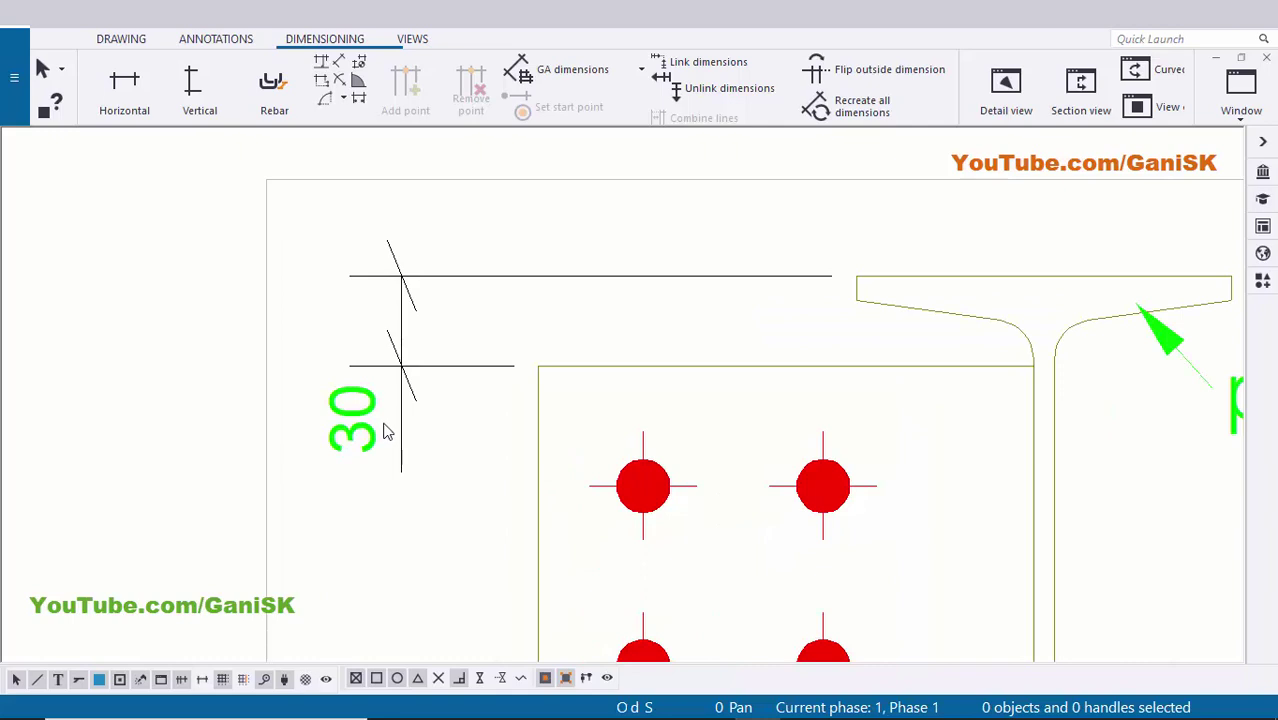
pyautogui.scroll(-1, 388, 432)
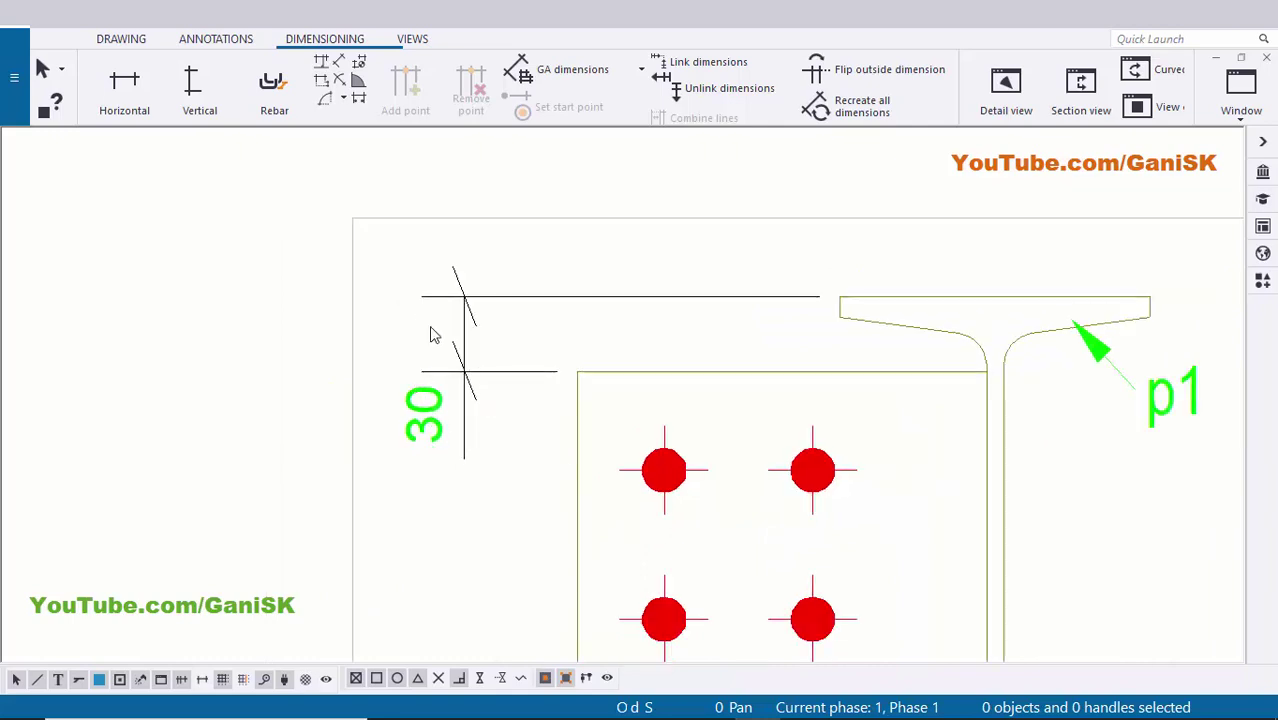
pyautogui.click(428, 428)
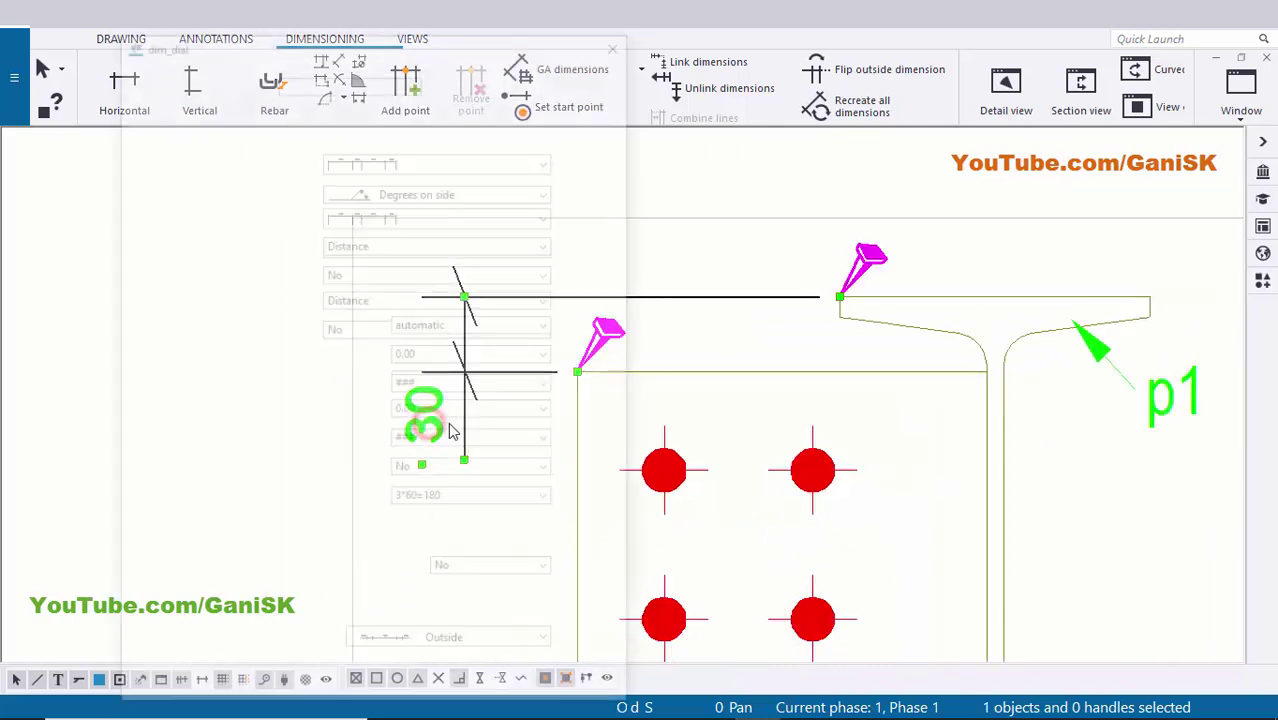
pyautogui.doubleClick(449, 430)
pyautogui.click(440, 608)
pyautogui.click(343, 700)
pyautogui.click(175, 701)
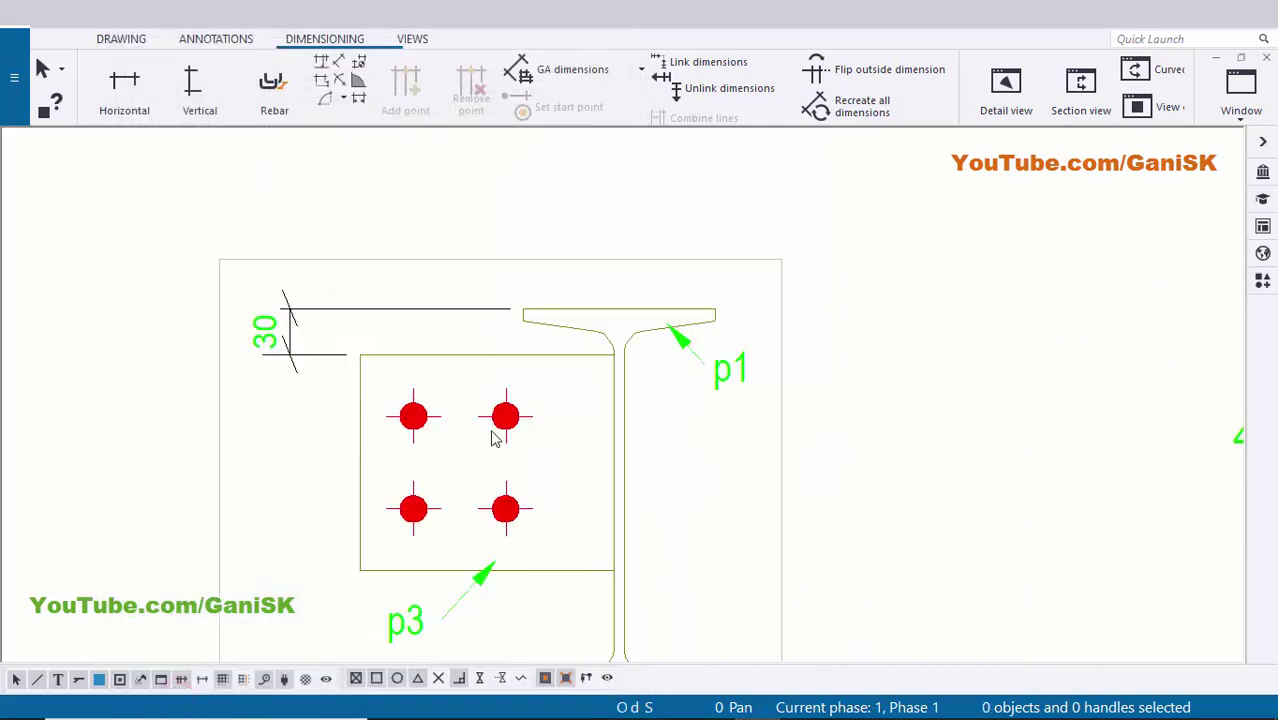
# Add a horizontal dimension chain above section A-A from the beam's center through both bolt columns to the plate's outer edge.
pyautogui.scroll(-1, 490, 440)
pyautogui.moveTo(482, 492); pyautogui.dragTo(476, 372, button='middle')
pyautogui.scroll(2, 477, 385)
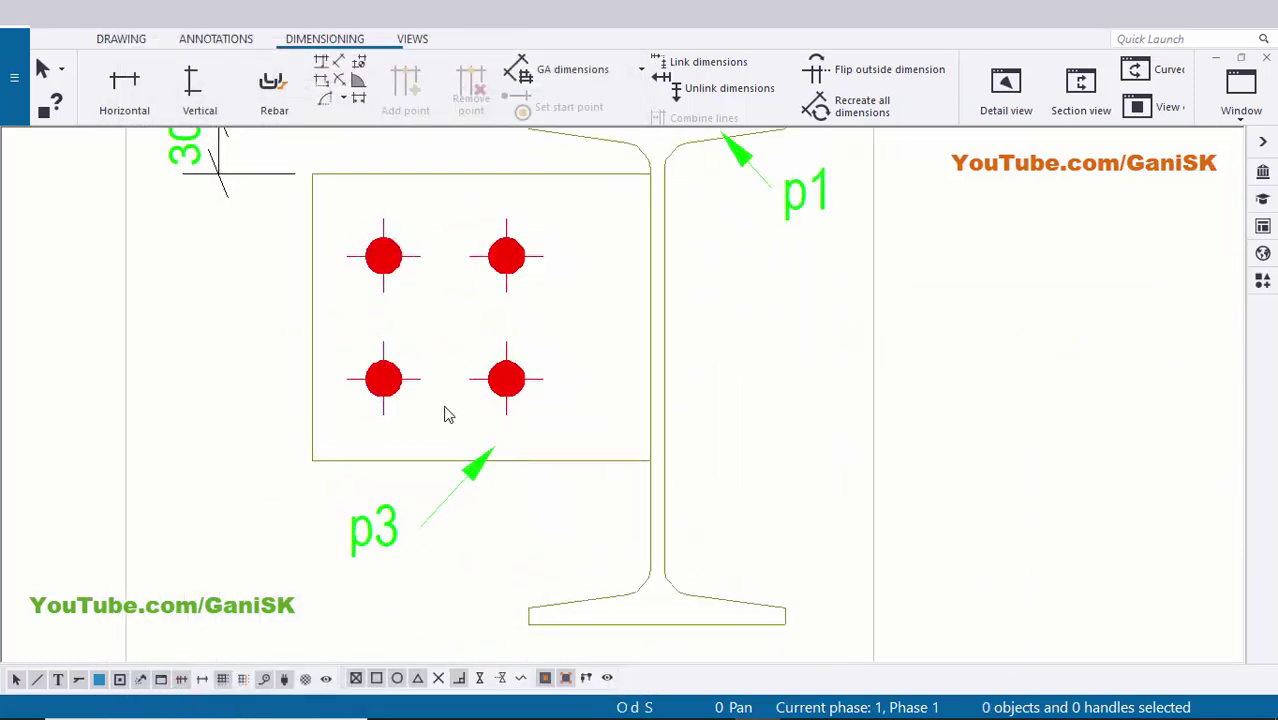
pyautogui.scroll(-3, 514, 354)
pyautogui.moveTo(582, 210); pyautogui.dragTo(573, 305, button='middle')
pyautogui.scroll(2, 573, 302)
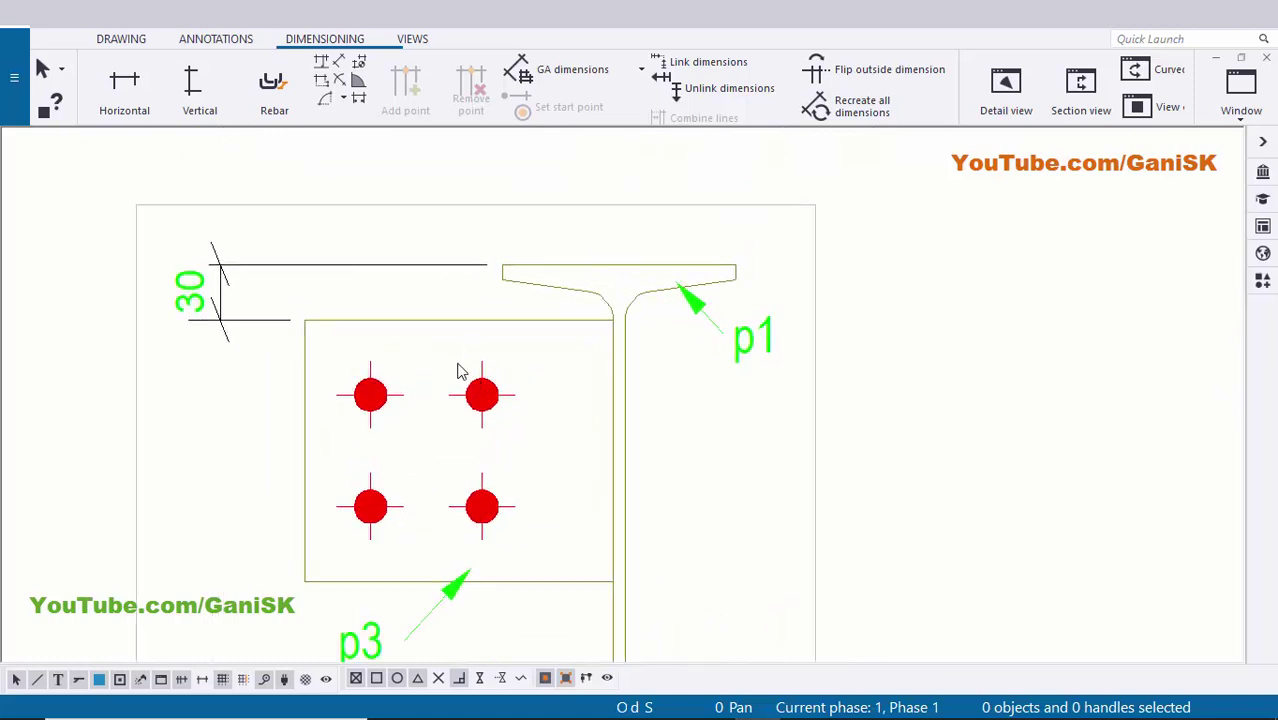
pyautogui.scroll(-2, 298, 374)
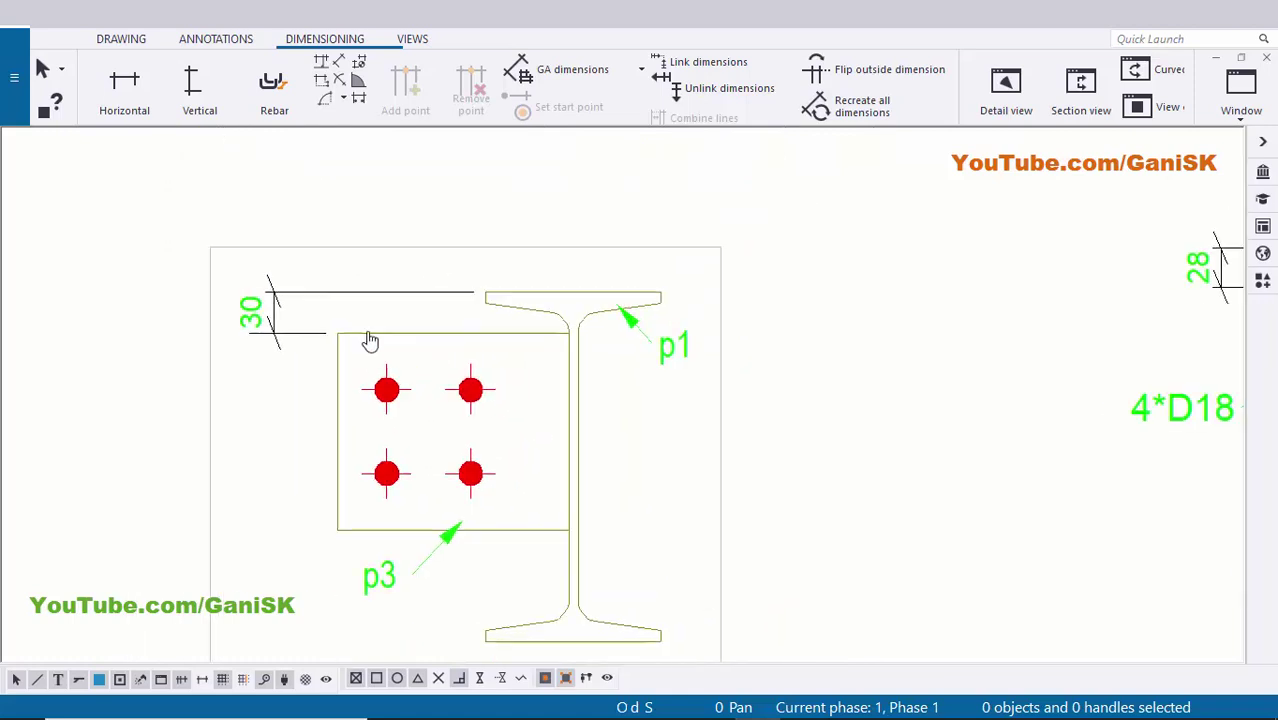
pyautogui.click(125, 85)
pyautogui.scroll(1, 452, 289)
pyautogui.scroll(2, 452, 289)
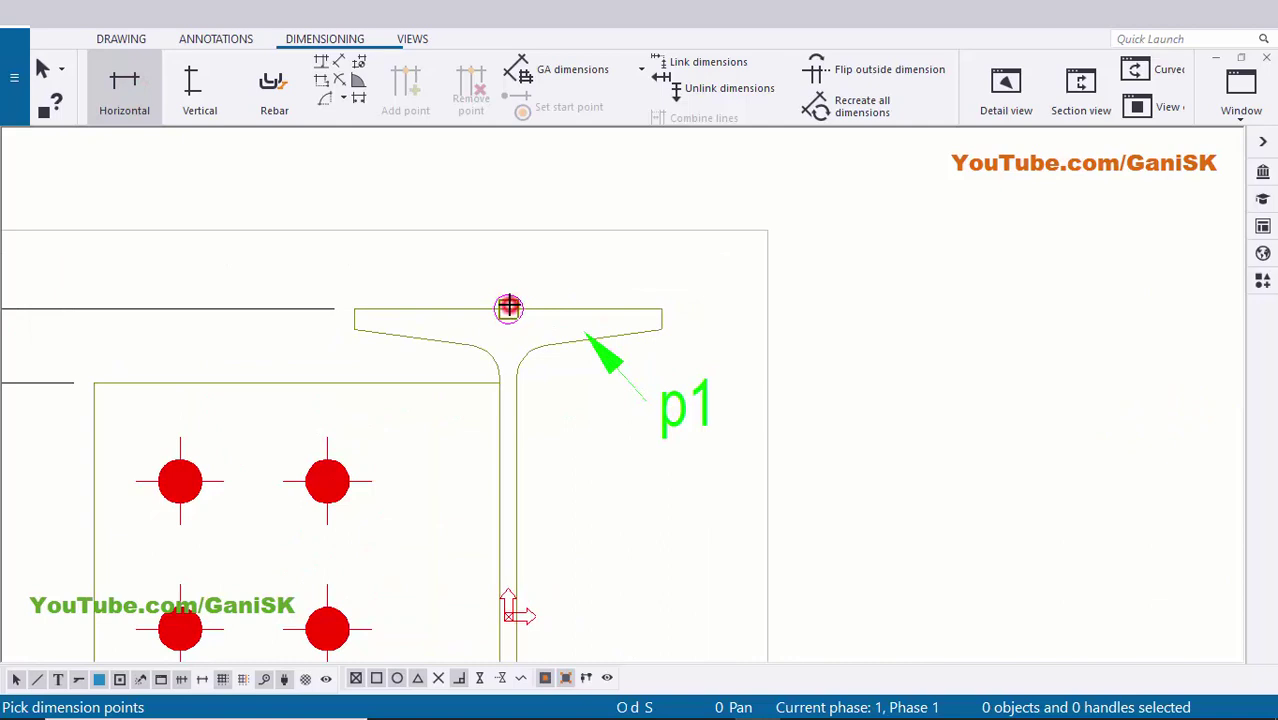
pyautogui.moveTo(260, 358); pyautogui.dragTo(330, 330, button='middle')
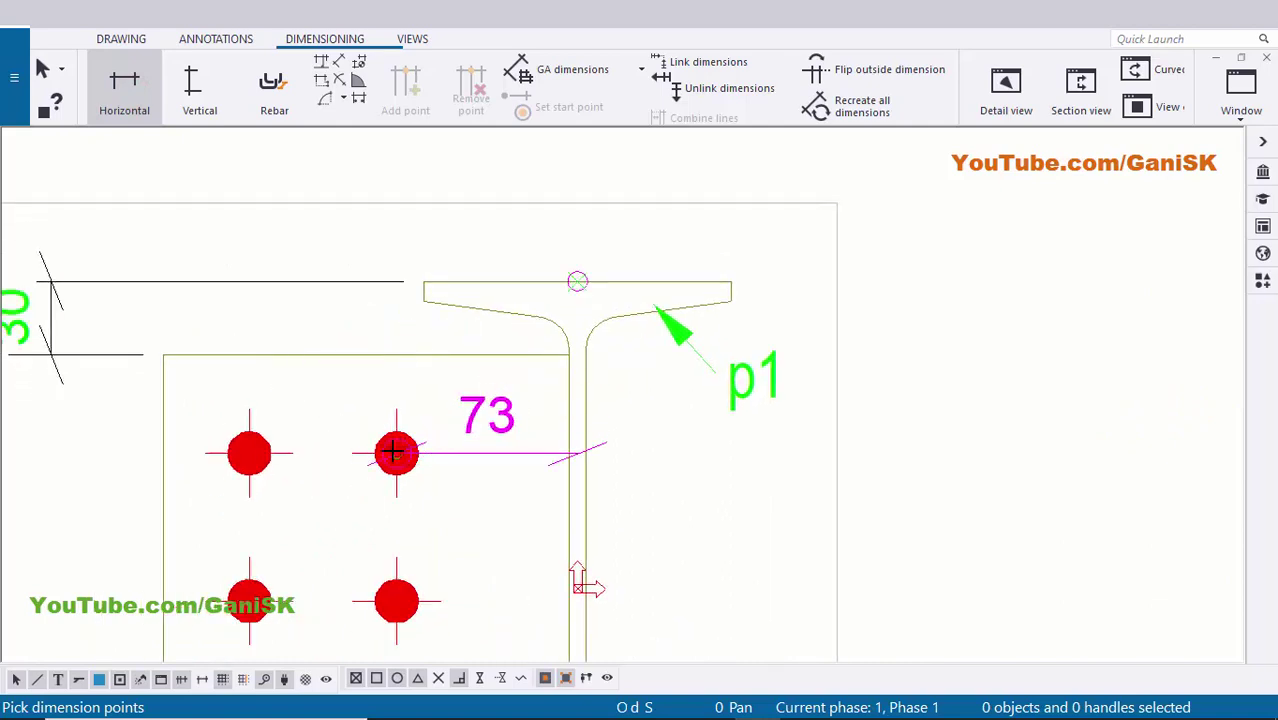
pyautogui.click(396, 453)
pyautogui.moveTo(220, 451); pyautogui.dragTo(359, 434, button='middle')
pyautogui.moveTo(354, 322); pyautogui.dragTo(366, 410, button='middle')
pyautogui.scroll(3, 350, 415)
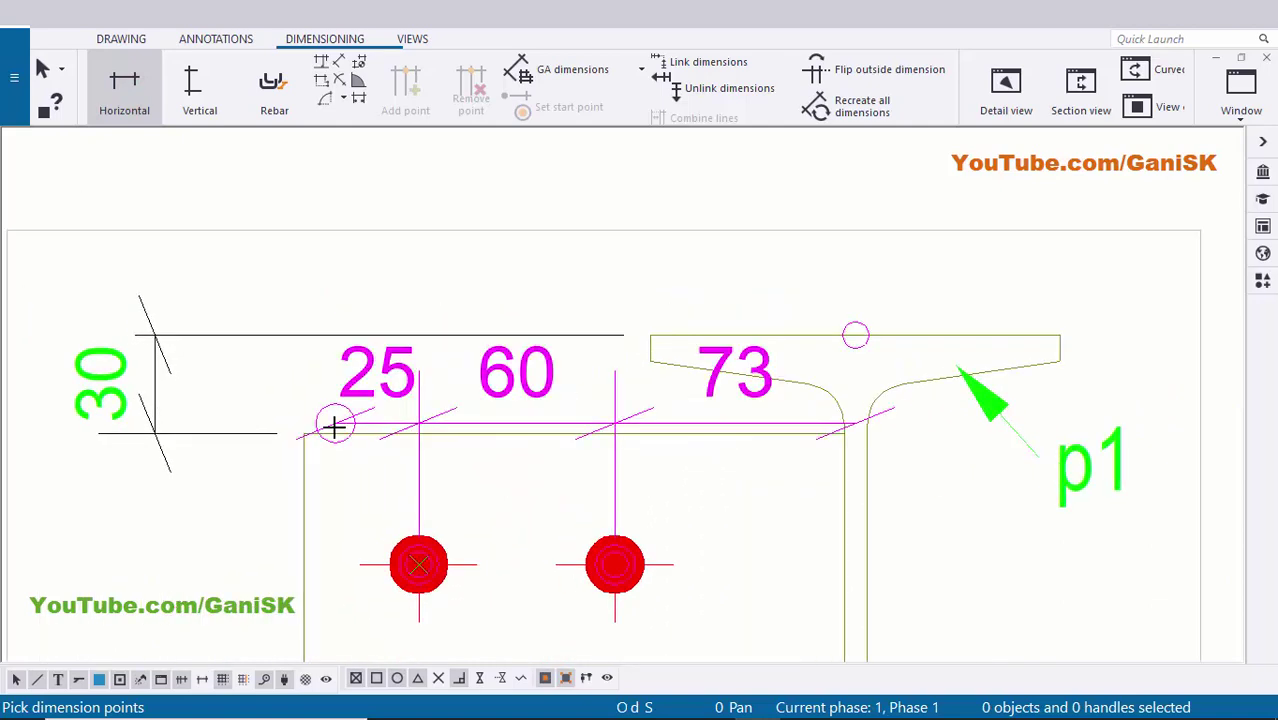
pyautogui.click(308, 433)
pyautogui.scroll(-2, 490, 395)
pyautogui.moveTo(494, 390); pyautogui.dragTo(460, 474, button='middle')
pyautogui.middleClick(485, 323)
pyautogui.scroll(-2, 491, 327)
pyautogui.moveTo(491, 327); pyautogui.dragTo(422, 352, button='middle')
pyautogui.rightClick(776, 277)
pyautogui.click(815, 291)
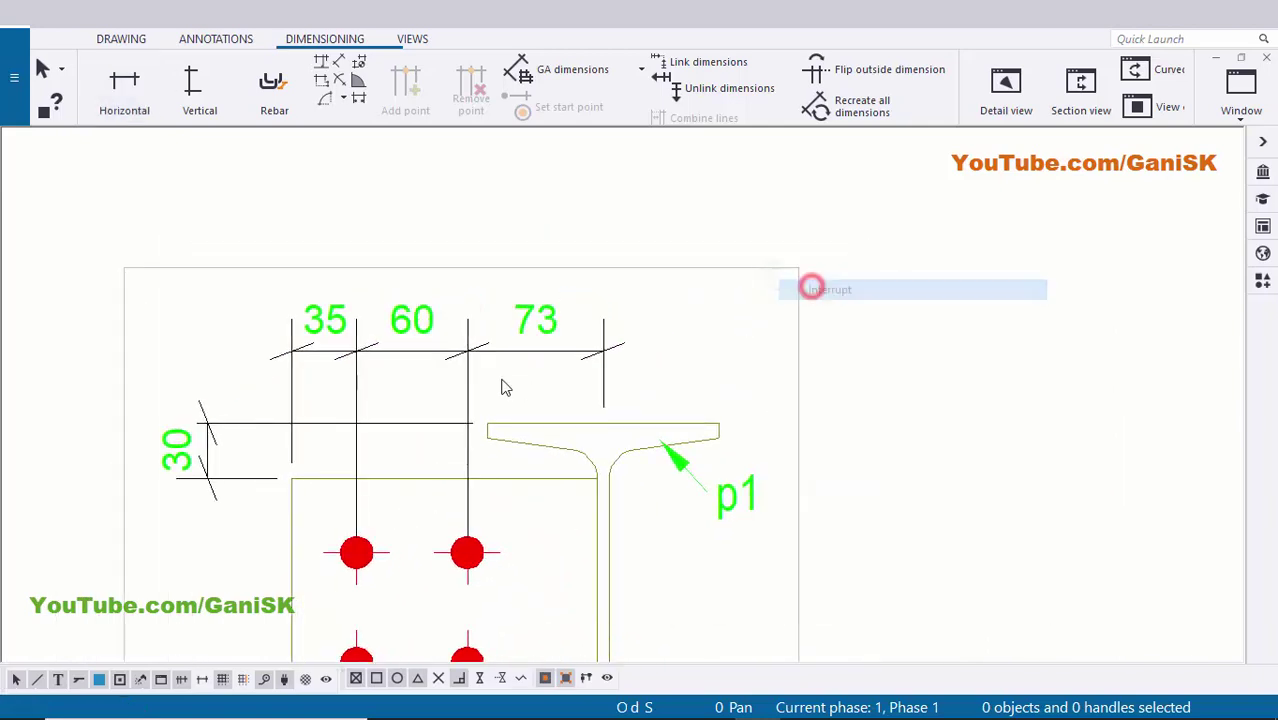
# Examine the horizontal dimension chain, the bolt columns and the joint between plate p3 and the beam web in section A-A.
pyautogui.scroll(1, 530, 376)
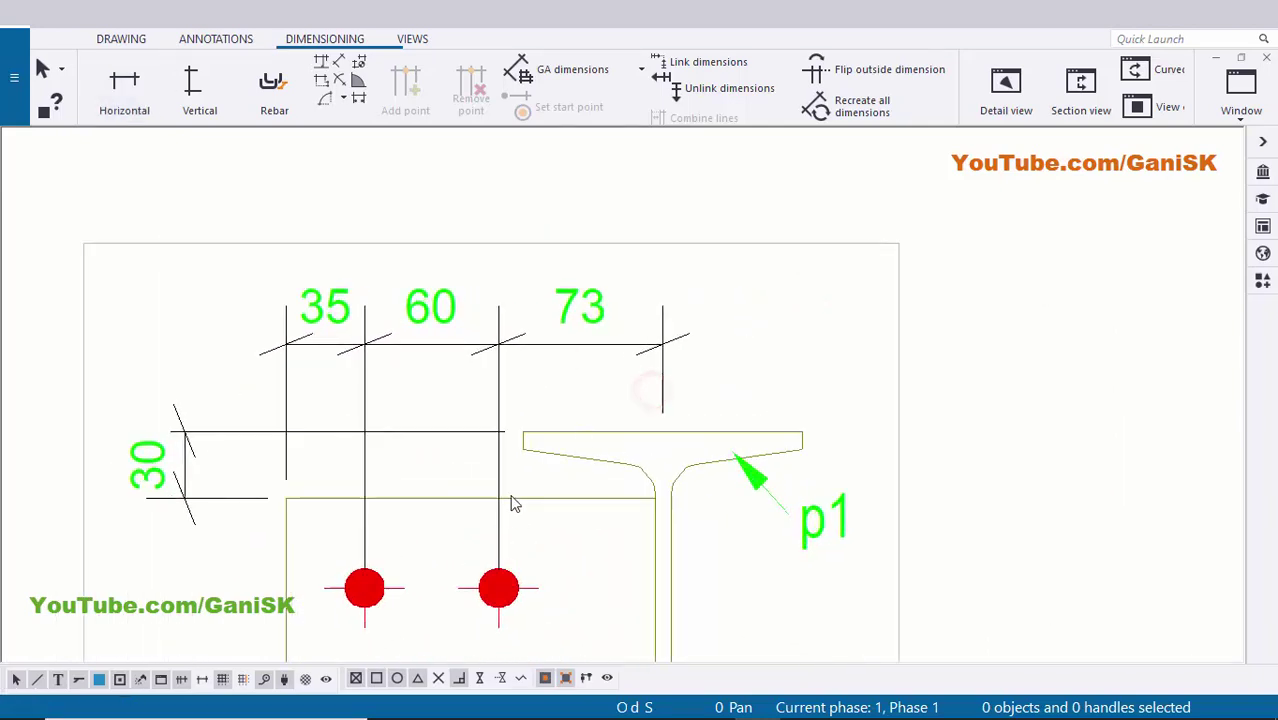
pyautogui.moveTo(468, 334); pyautogui.dragTo(558, 344, button='middle')
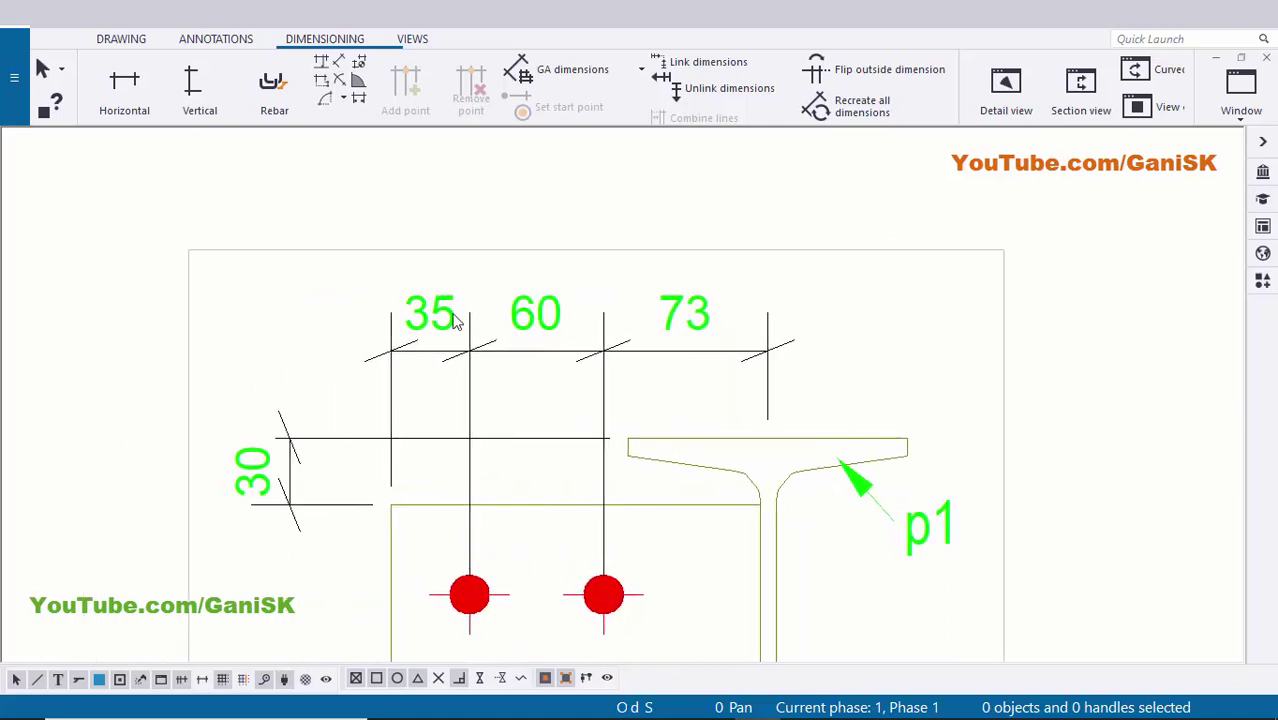
pyautogui.scroll(-5, 420, 490)
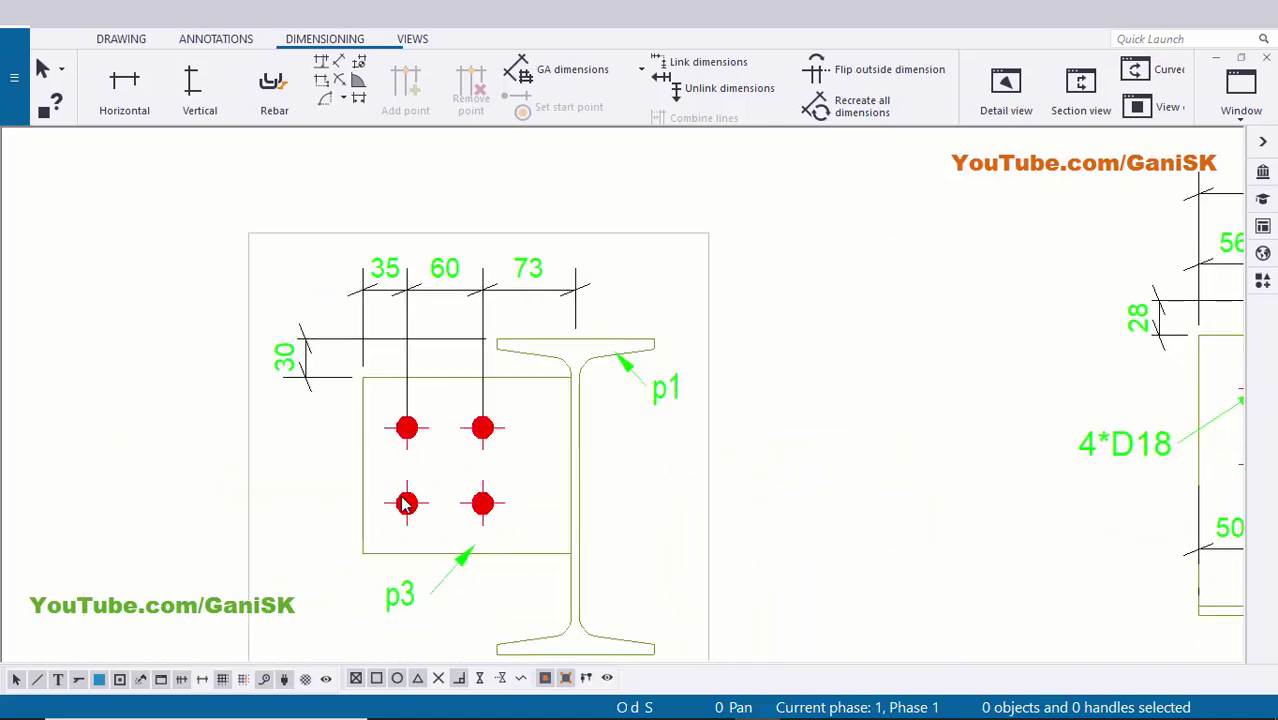
pyautogui.scroll(3, 562, 442)
pyautogui.scroll(3, 562, 442)
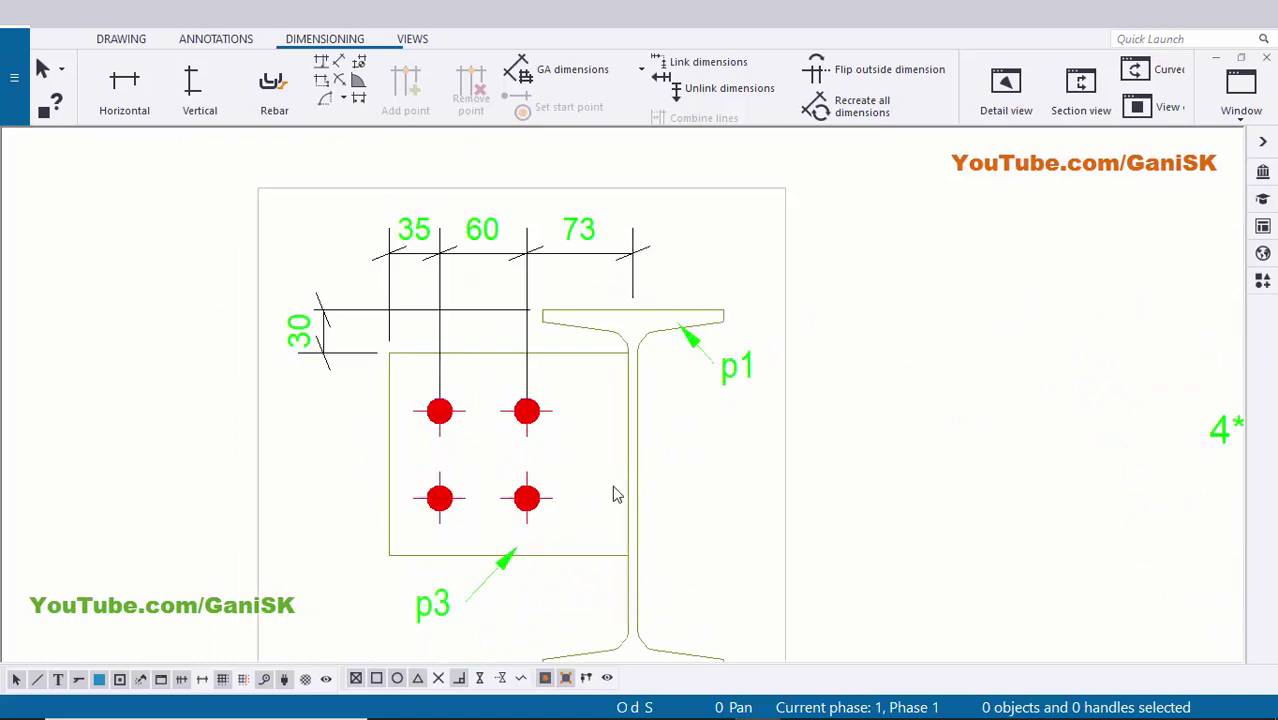
pyautogui.click(618, 301)
pyautogui.click(553, 570)
pyautogui.scroll(-1, 600, 541)
pyautogui.moveTo(600, 533); pyautogui.dragTo(576, 505, button='middle')
pyautogui.scroll(2, 587, 471)
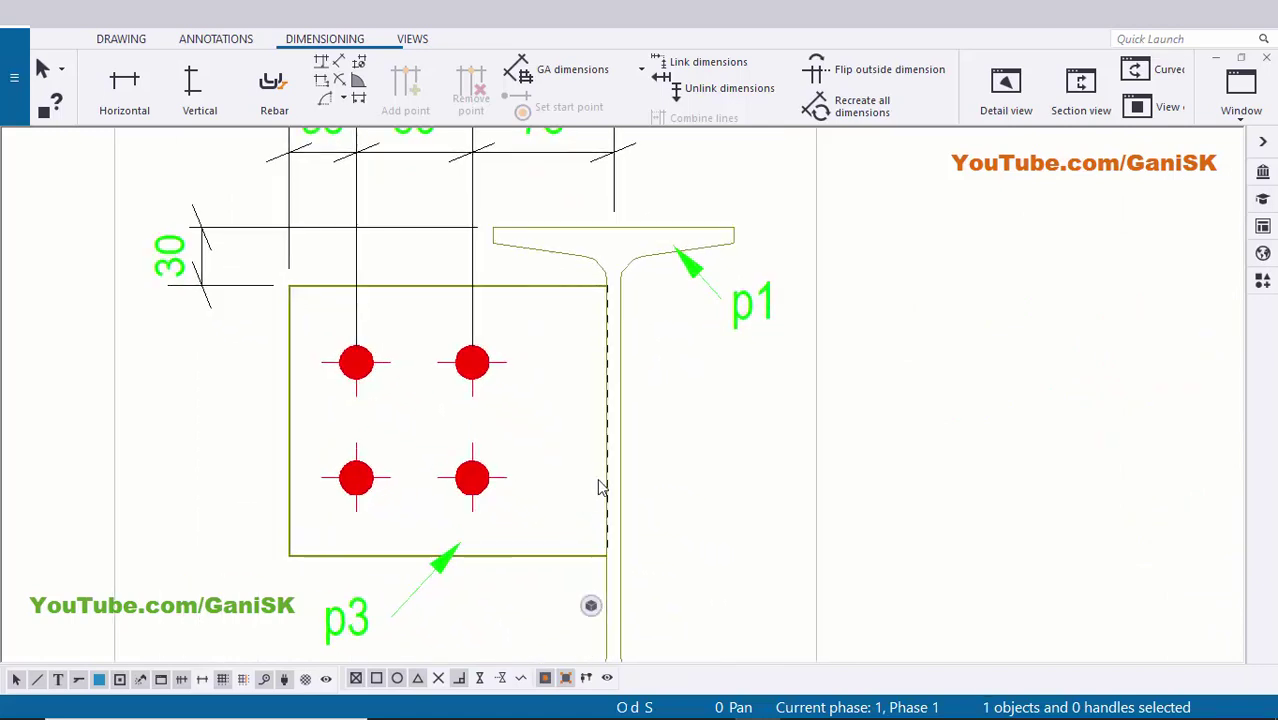
pyautogui.scroll(-1, 490, 545)
pyautogui.click(882, 388)
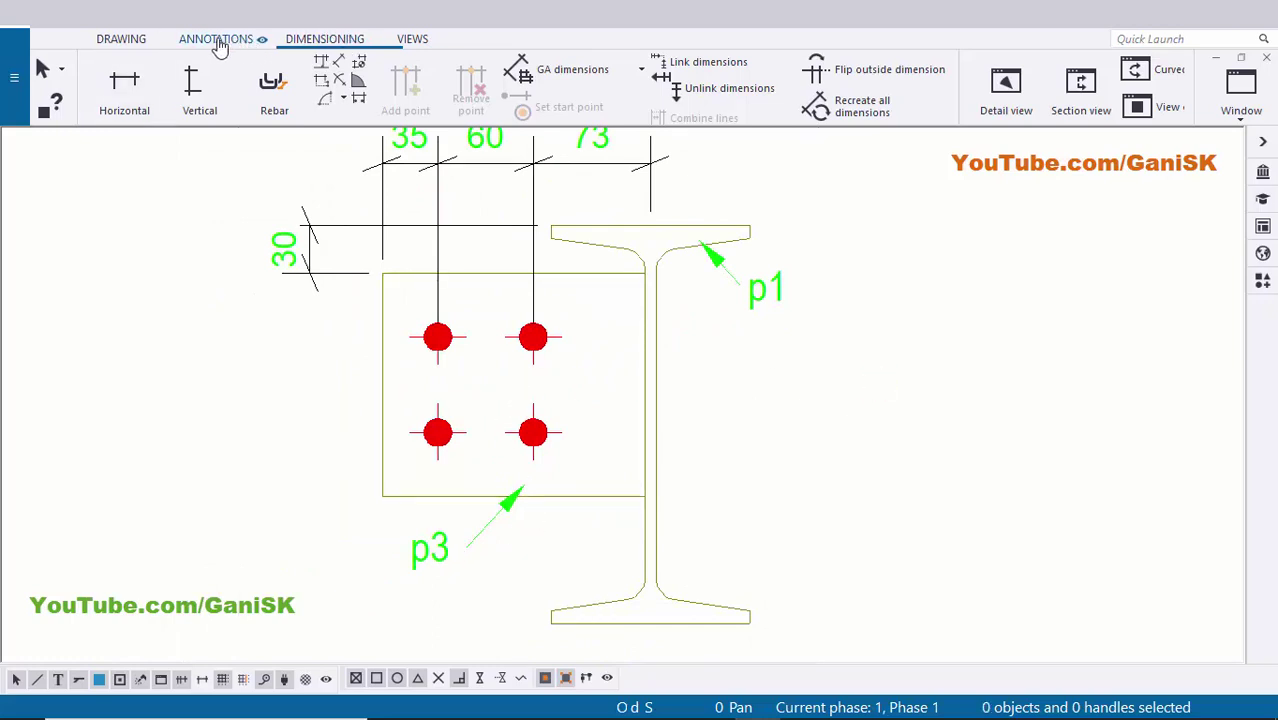
# Add a weld mark in section A-A for the weld joining plate p3 to the beam web.
pyautogui.click(220, 39)
pyautogui.click(214, 72)
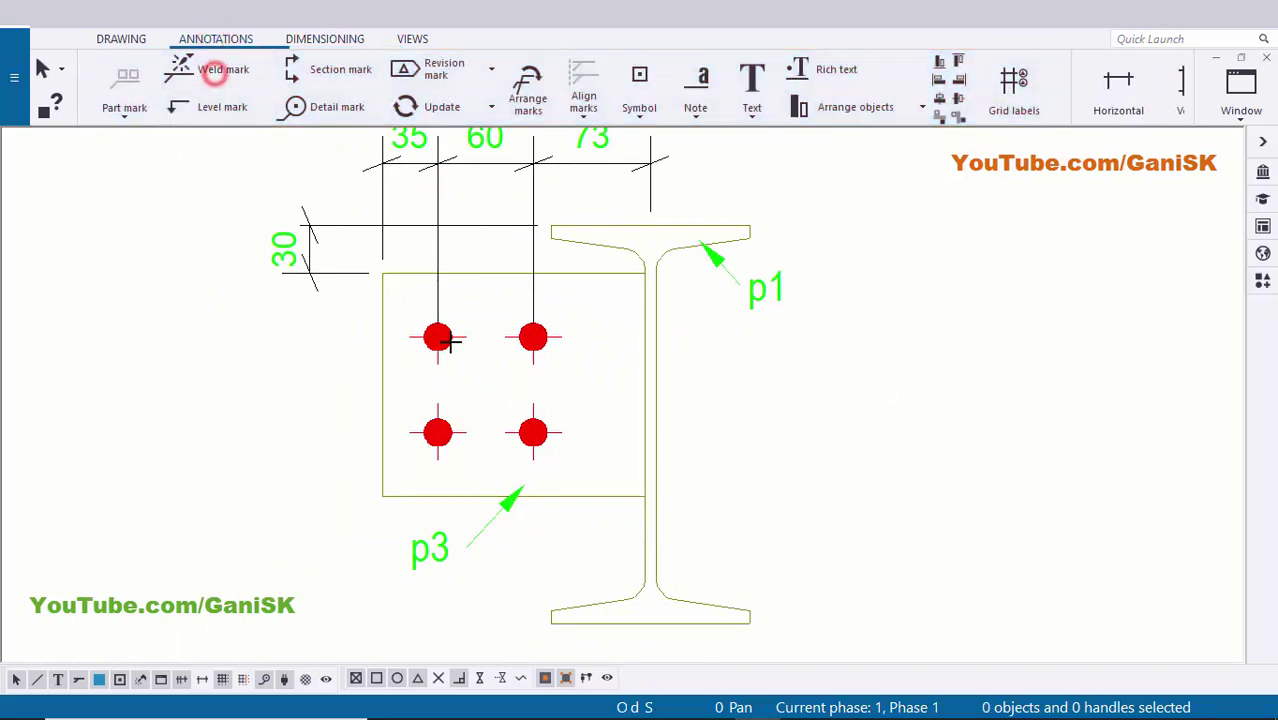
pyautogui.scroll(3, 573, 362)
pyautogui.click(587, 346)
pyautogui.moveTo(496, 473); pyautogui.dragTo(531, 403, button='middle')
pyautogui.click(483, 448)
pyautogui.scroll(-2, 434, 466)
pyautogui.rightClick(779, 322)
pyautogui.click(812, 331)
# Move the p3 mark in section A-A to the plate's left side and reposition the weld mark below the plate.
pyautogui.moveTo(191, 552); pyautogui.dragTo(358, 506, button='middle')
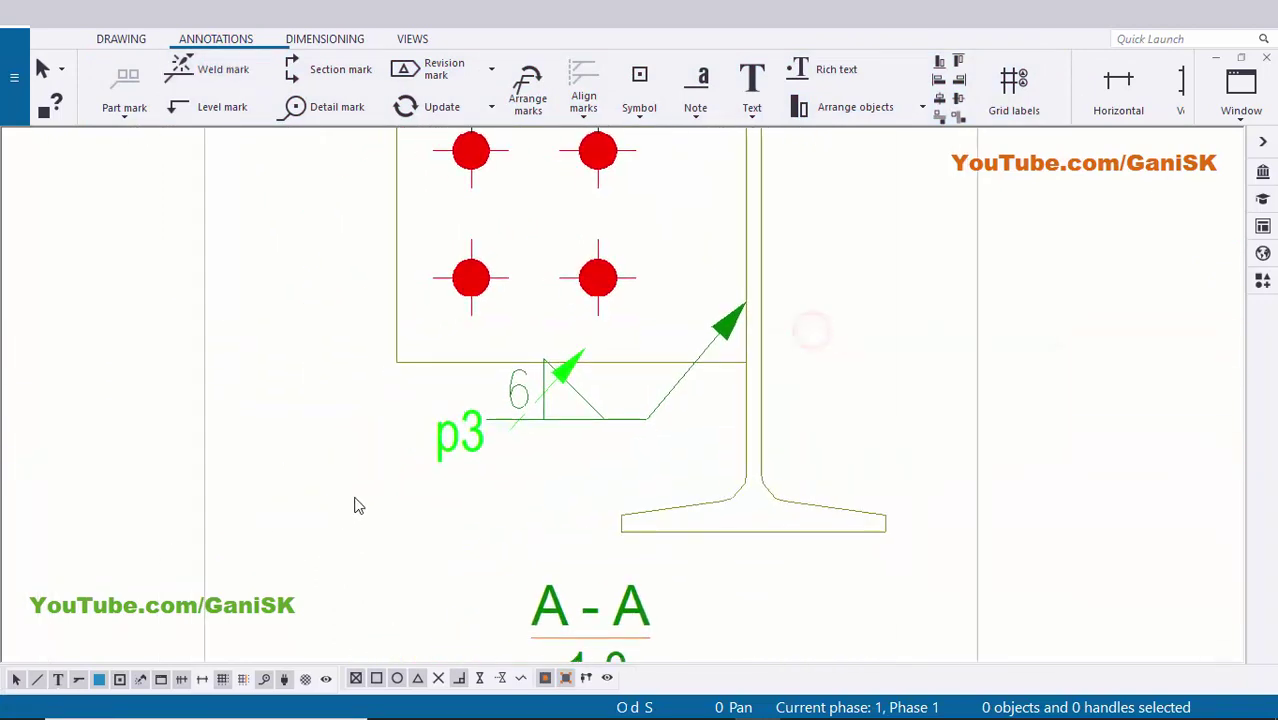
pyautogui.click(420, 457)
pyautogui.moveTo(486, 486); pyautogui.dragTo(305, 277)
pyautogui.click(312, 367)
pyautogui.moveTo(504, 373); pyautogui.dragTo(440, 357, button='middle')
pyautogui.click(517, 392)
pyautogui.moveTo(488, 403); pyautogui.dragTo(482, 440)
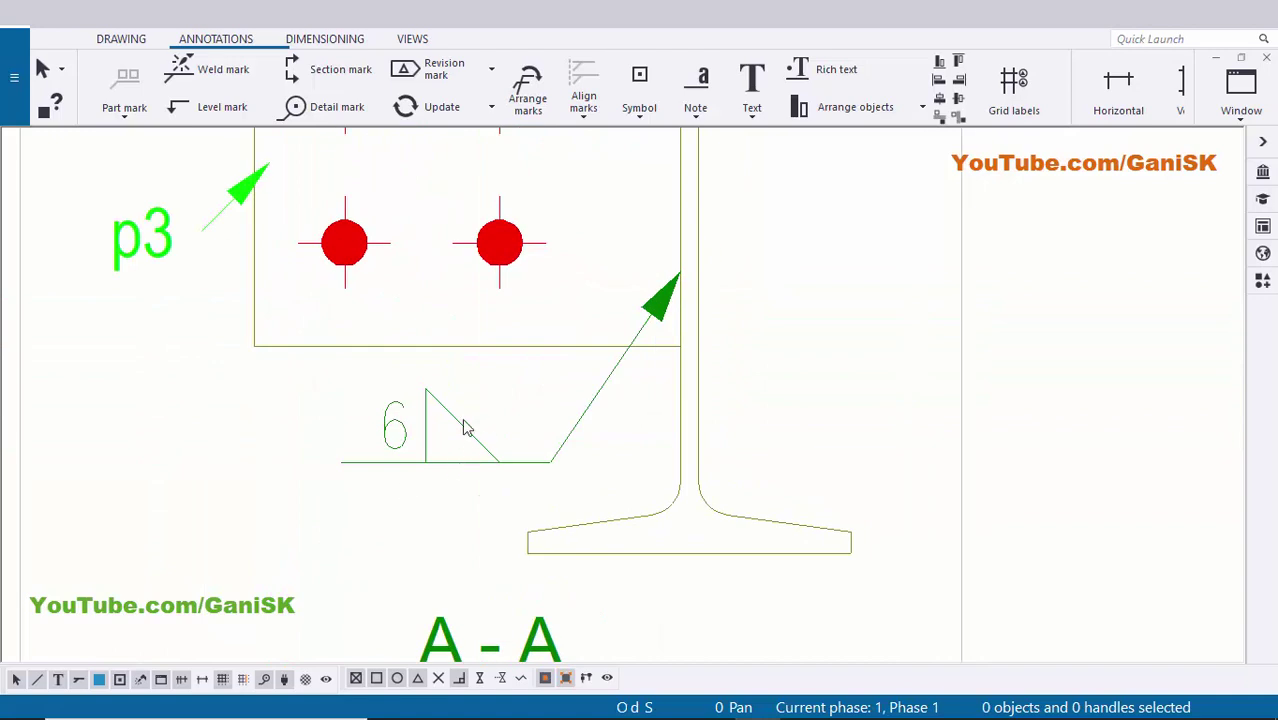
# Set the weld mark's below-line type to fillet and its below-line size to 6, and apply this to the mark.
pyautogui.doubleClick(420, 460)
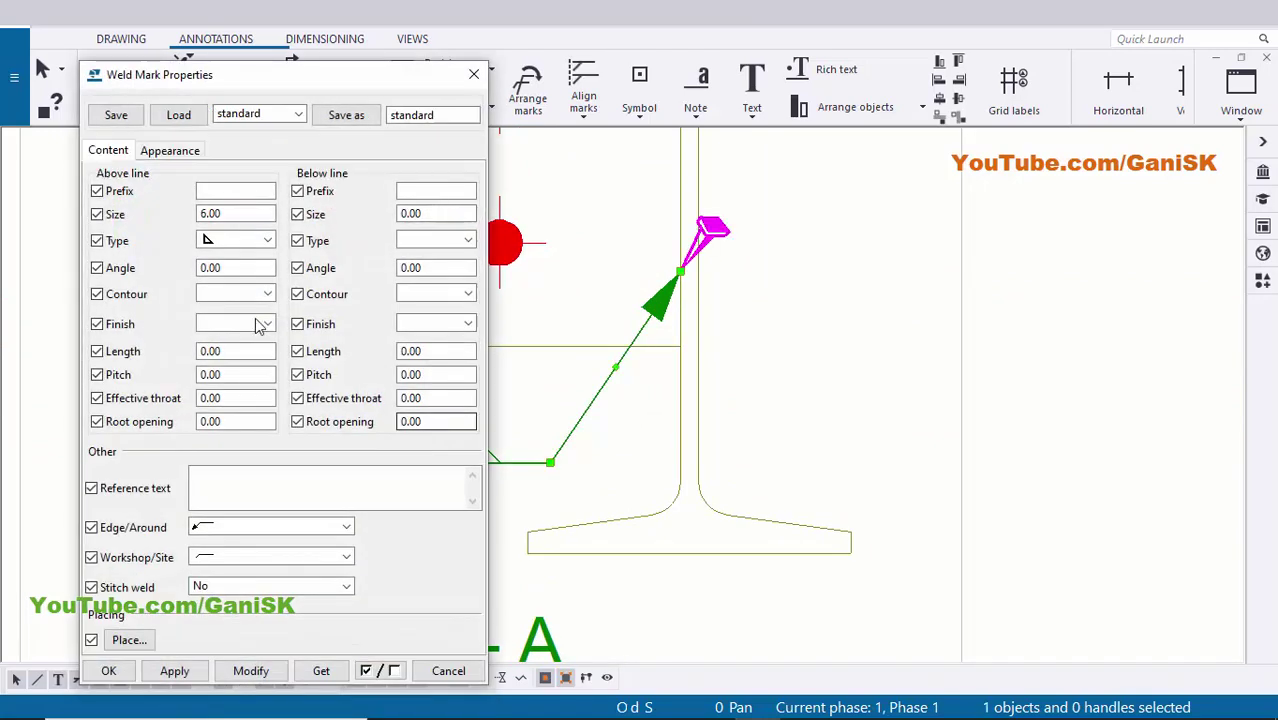
pyautogui.click(422, 242)
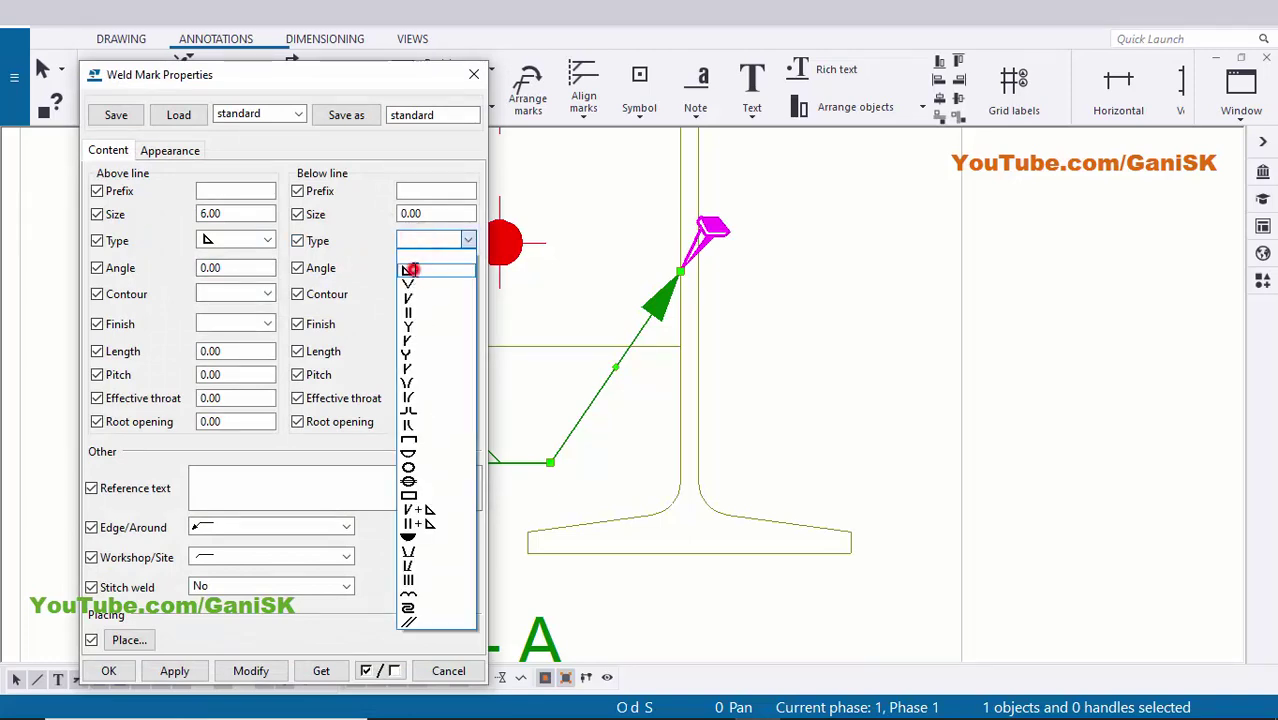
pyautogui.click(410, 272)
pyautogui.doubleClick(438, 213)
pyautogui.write('6')
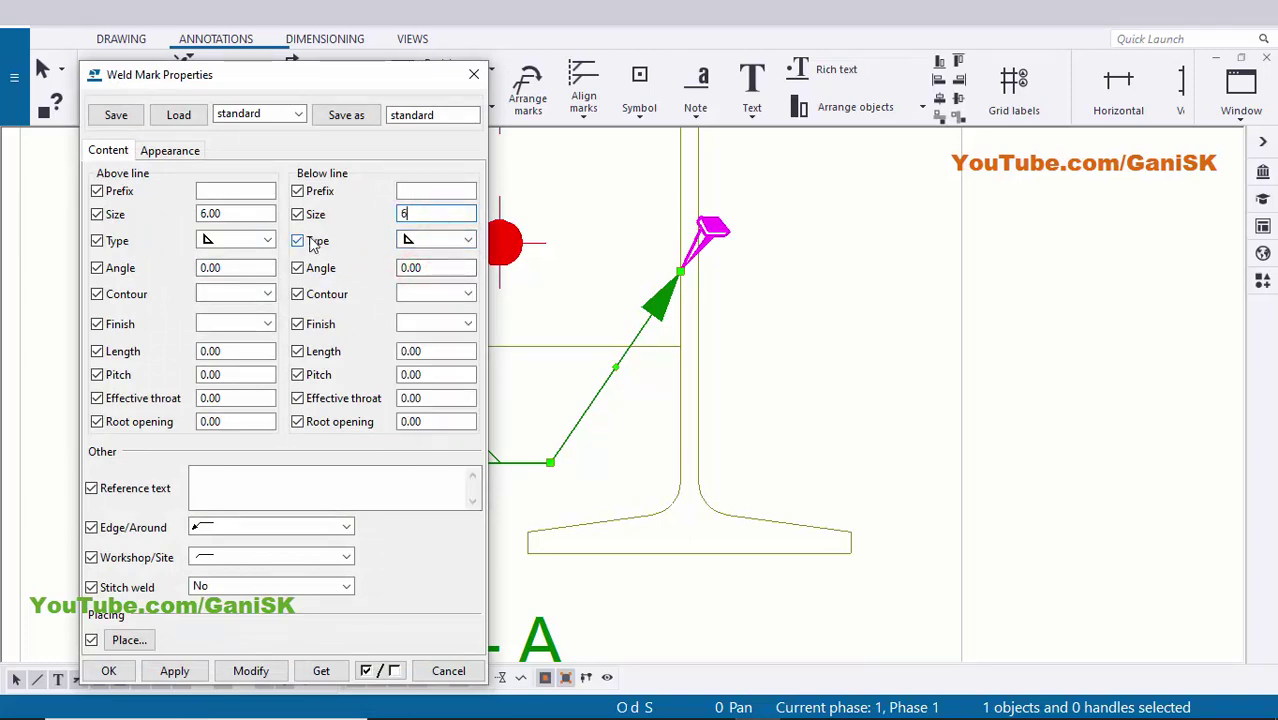
pyautogui.doubleClick(404, 216)
pyautogui.doubleClick(233, 214)
pyautogui.doubleClick(410, 214)
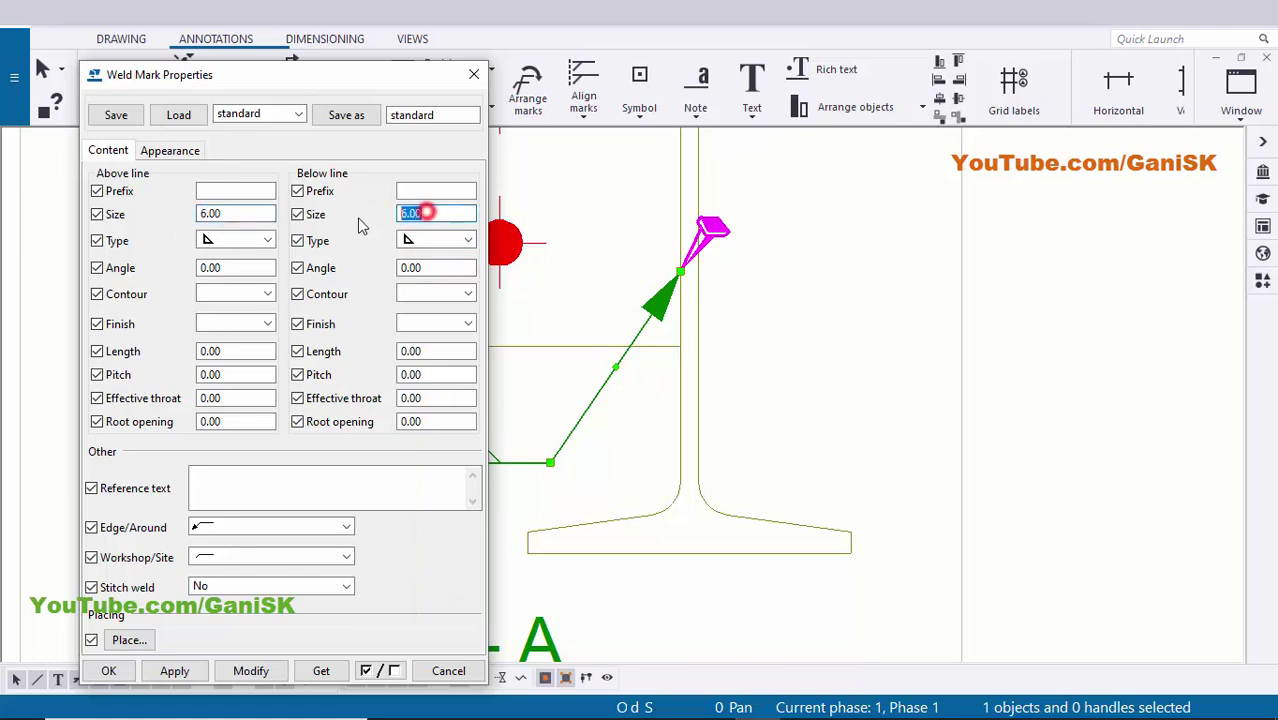
pyautogui.click(251, 671)
pyautogui.moveTo(631, 514); pyautogui.dragTo(856, 470, button='middle')
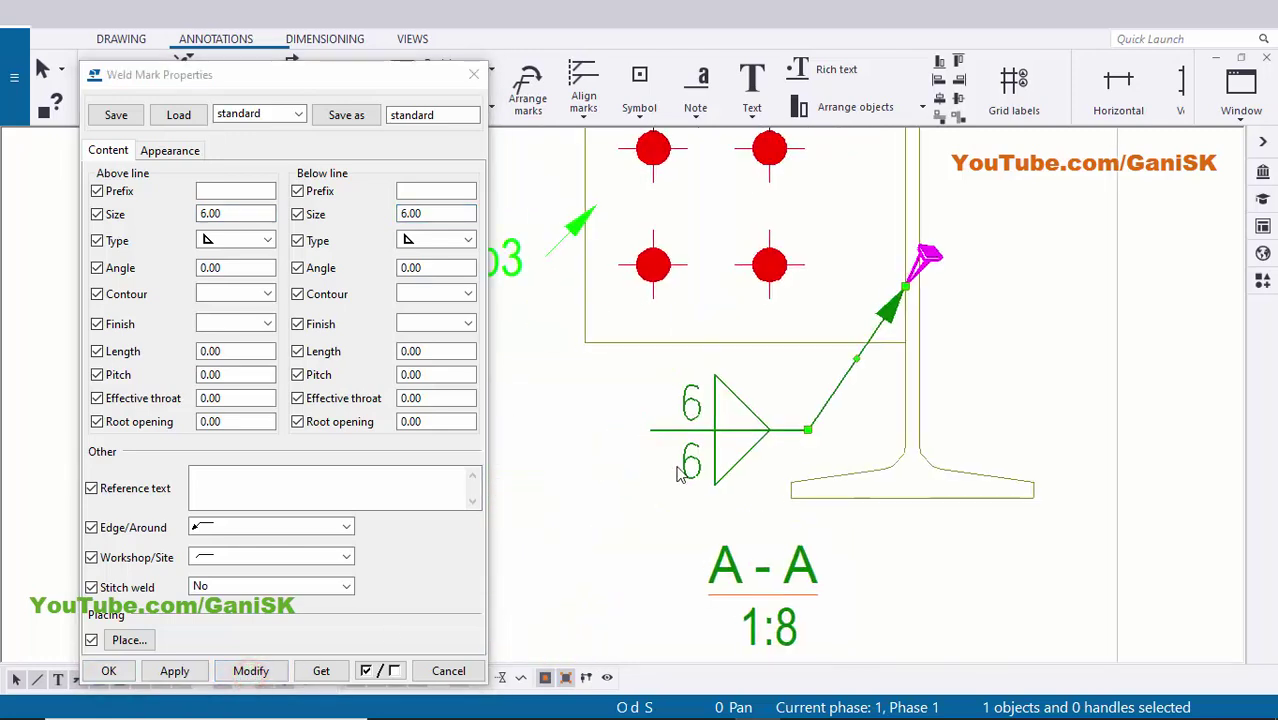
pyautogui.scroll(2, 686, 474)
pyautogui.scroll(-2, 724, 410)
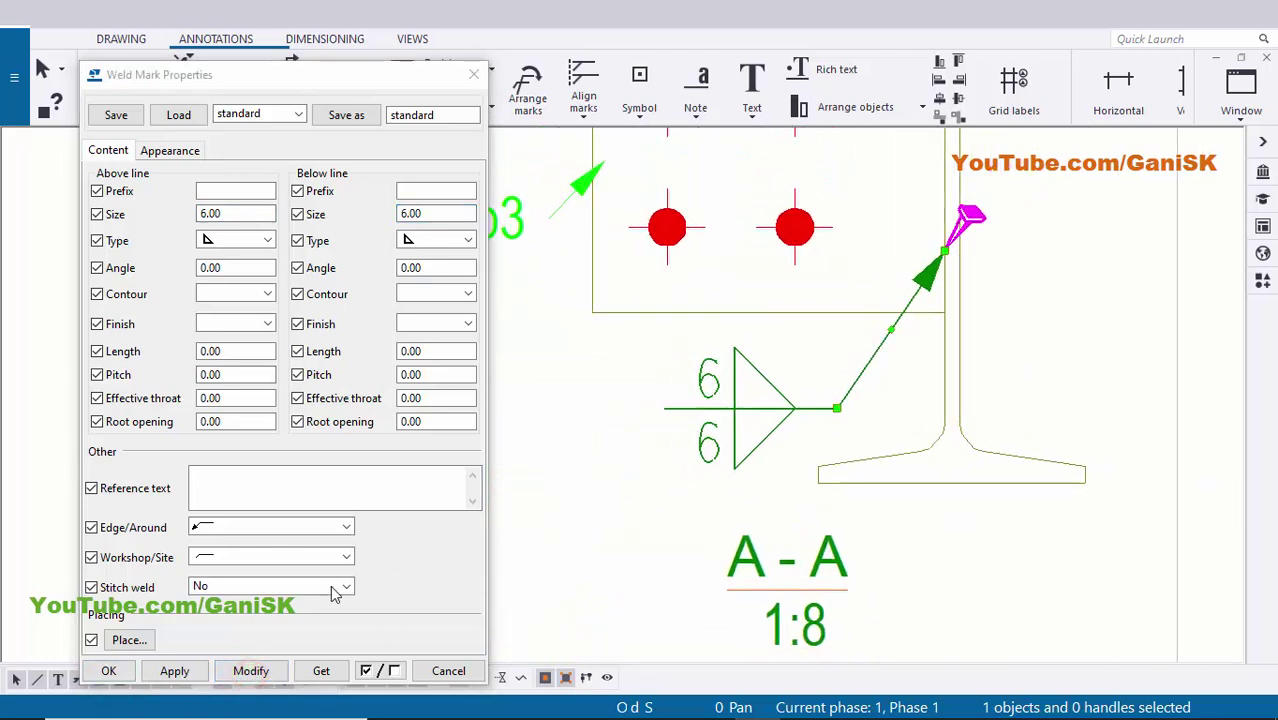
pyautogui.click(256, 668)
pyautogui.click(174, 671)
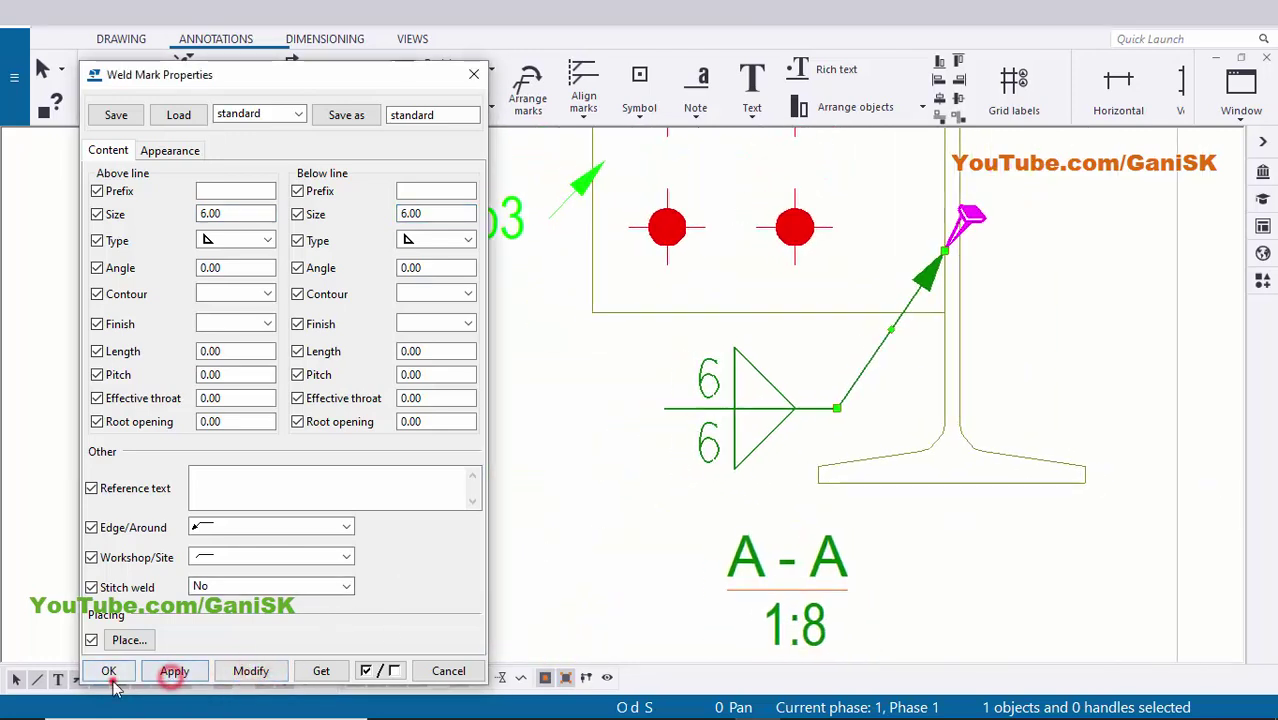
pyautogui.click(112, 672)
pyautogui.click(600, 514)
# Review section A-A, the main beam view, the single-part views and the overall sheet layout.
pyautogui.scroll(-5, 600, 514)
pyautogui.scroll(2, 755, 397)
pyautogui.scroll(-3, 747, 422)
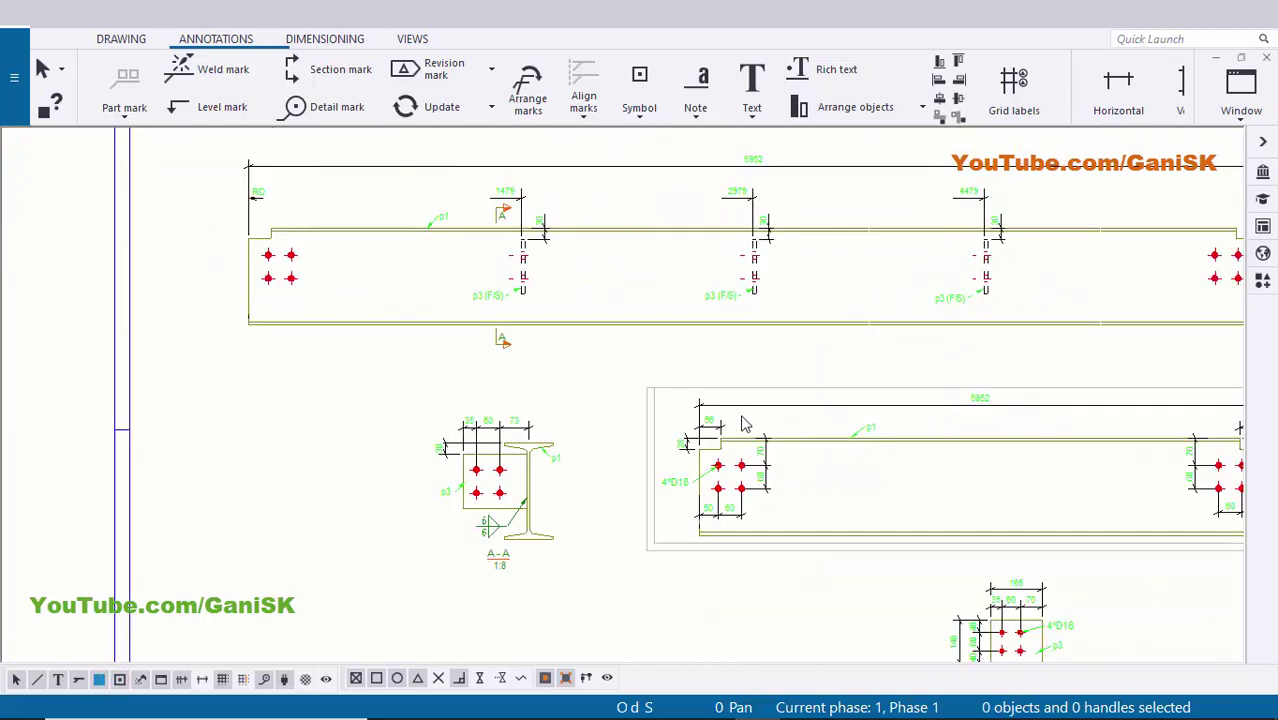
pyautogui.scroll(3, 863, 411)
pyautogui.scroll(-2, 642, 406)
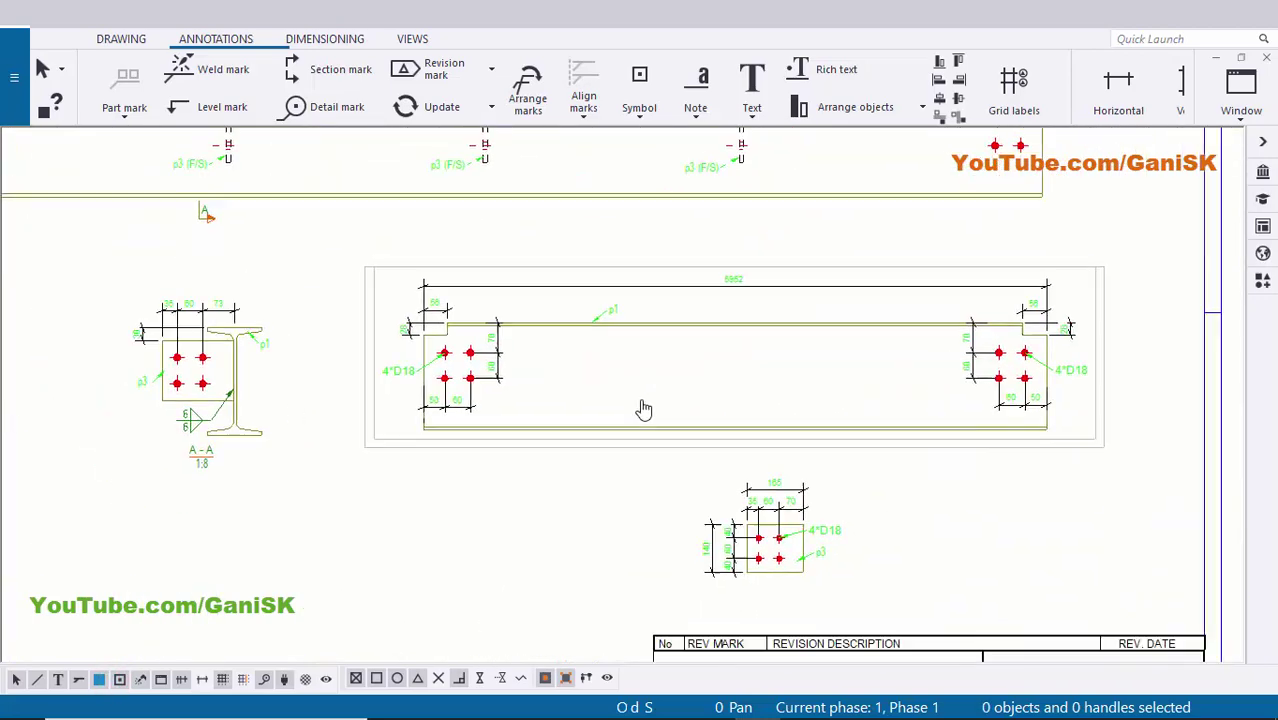
pyautogui.scroll(-2, 595, 491)
pyautogui.scroll(2, 328, 354)
pyautogui.scroll(2, 579, 262)
pyautogui.scroll(-4, 474, 405)
pyautogui.scroll(3, 615, 350)
pyautogui.scroll(2, 656, 208)
pyautogui.scroll(2, 699, 374)
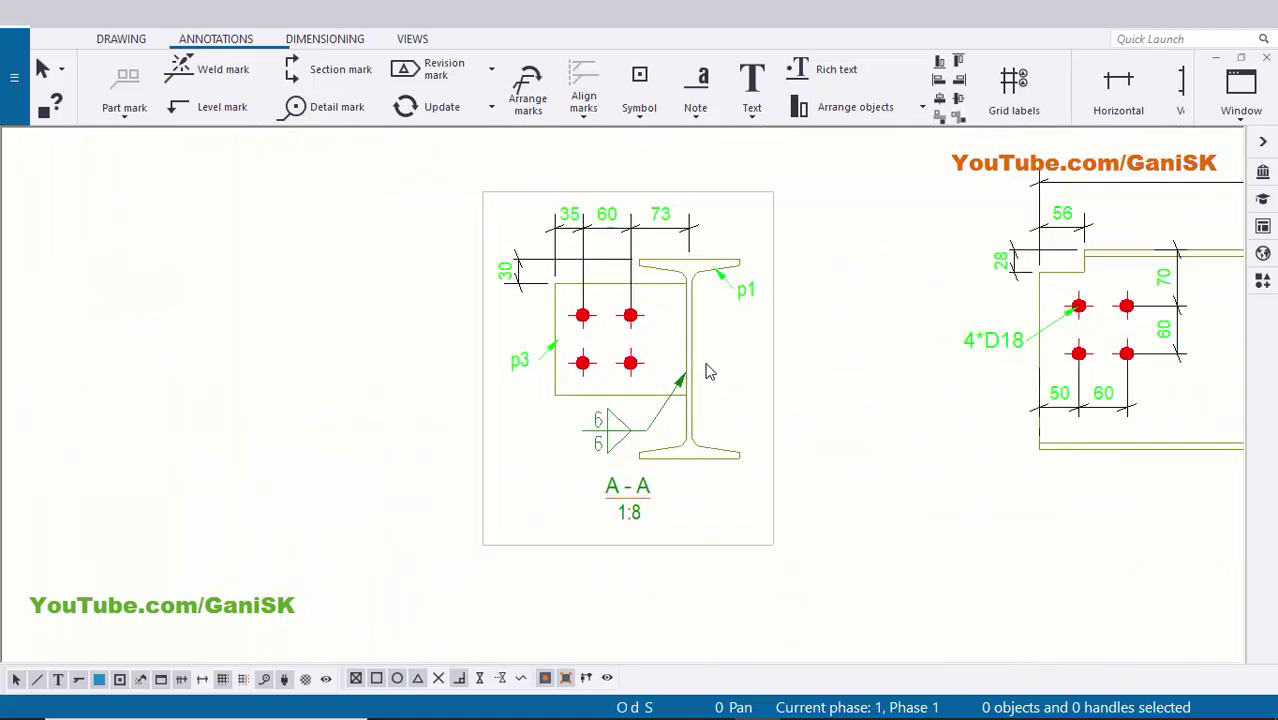
pyautogui.scroll(1, 675, 413)
pyautogui.scroll(-5, 607, 449)
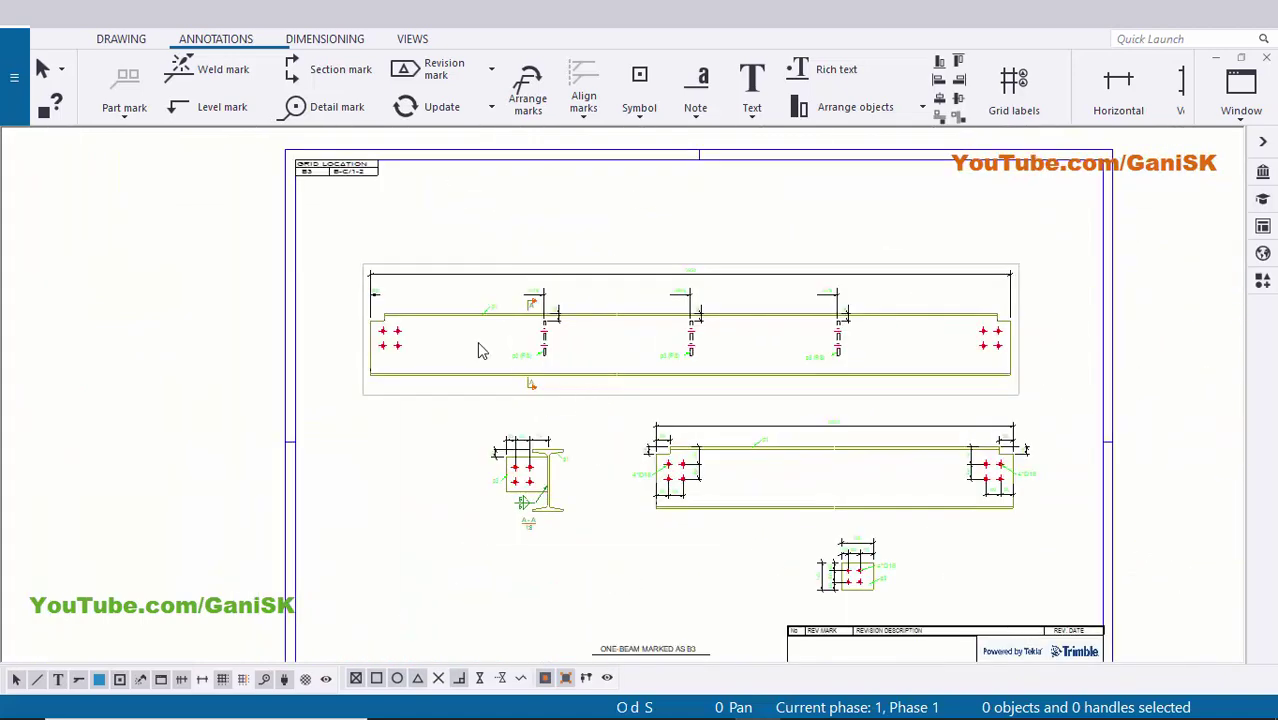
pyautogui.scroll(1, 730, 460)
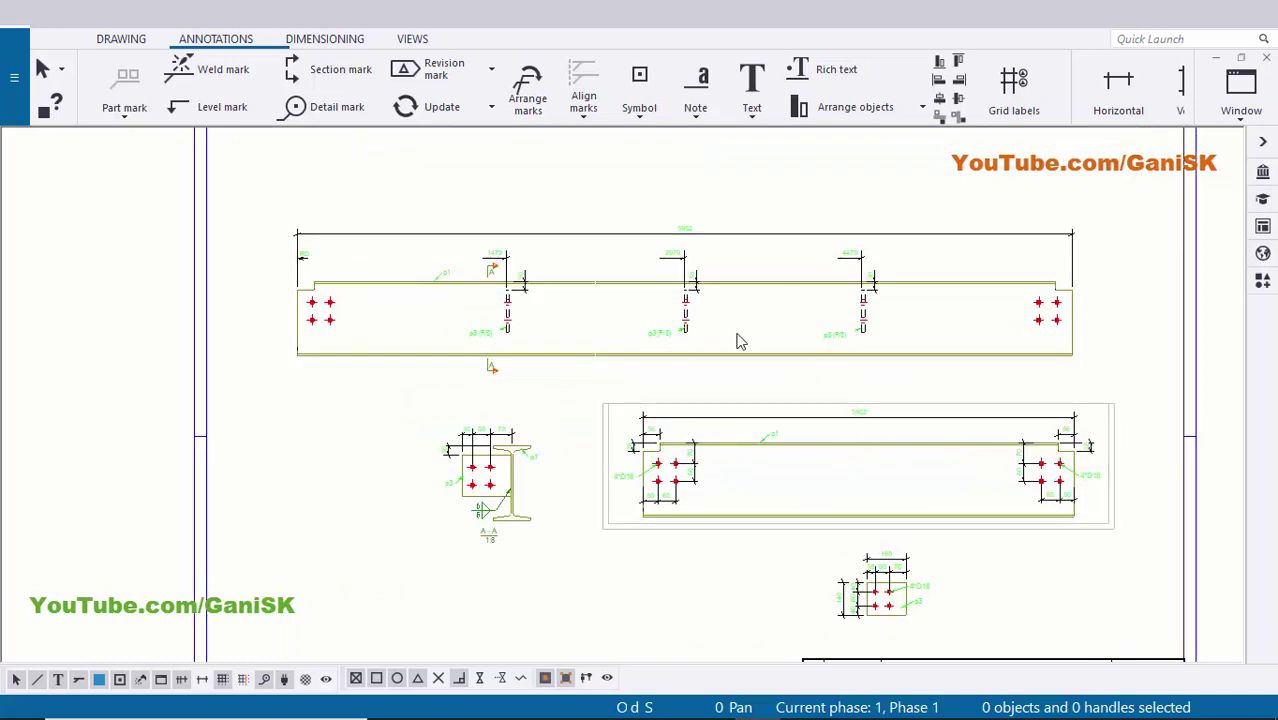
pyautogui.scroll(-1, 955, 220)
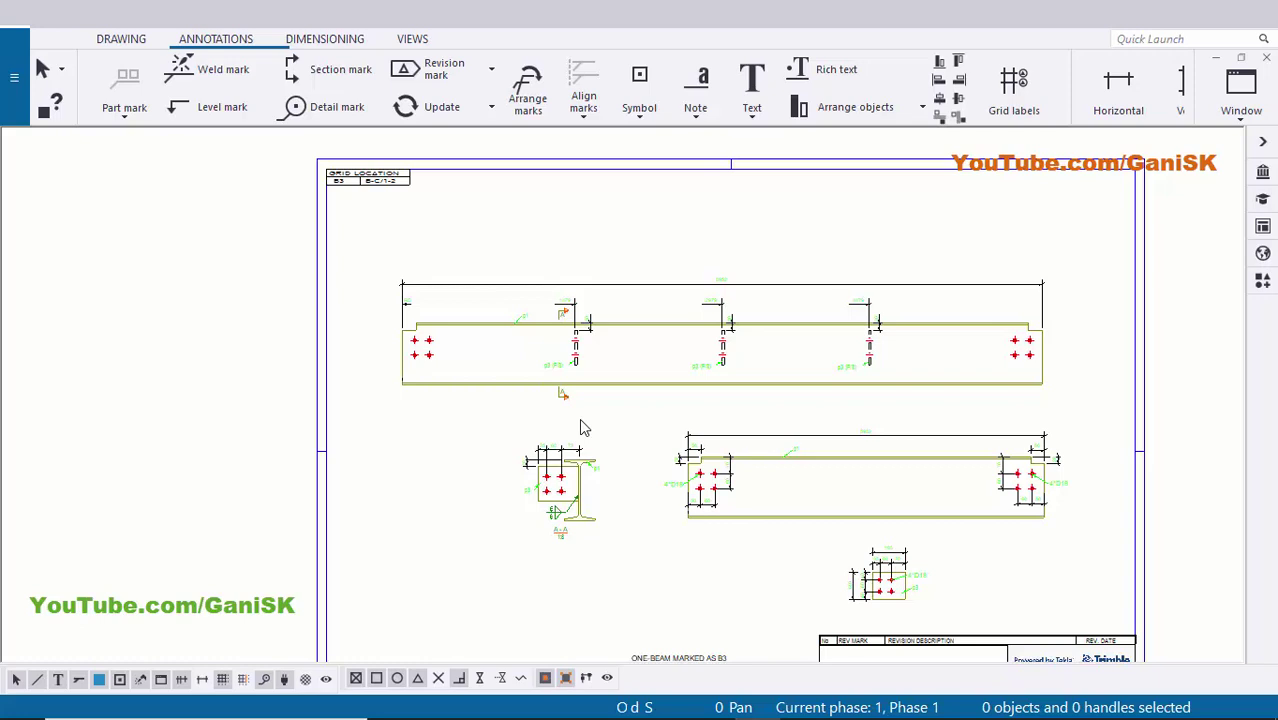
# Save the finished beam drawing and close it.
pyautogui.hotkey('ctrl', 's')
pyautogui.click(1262, 60)
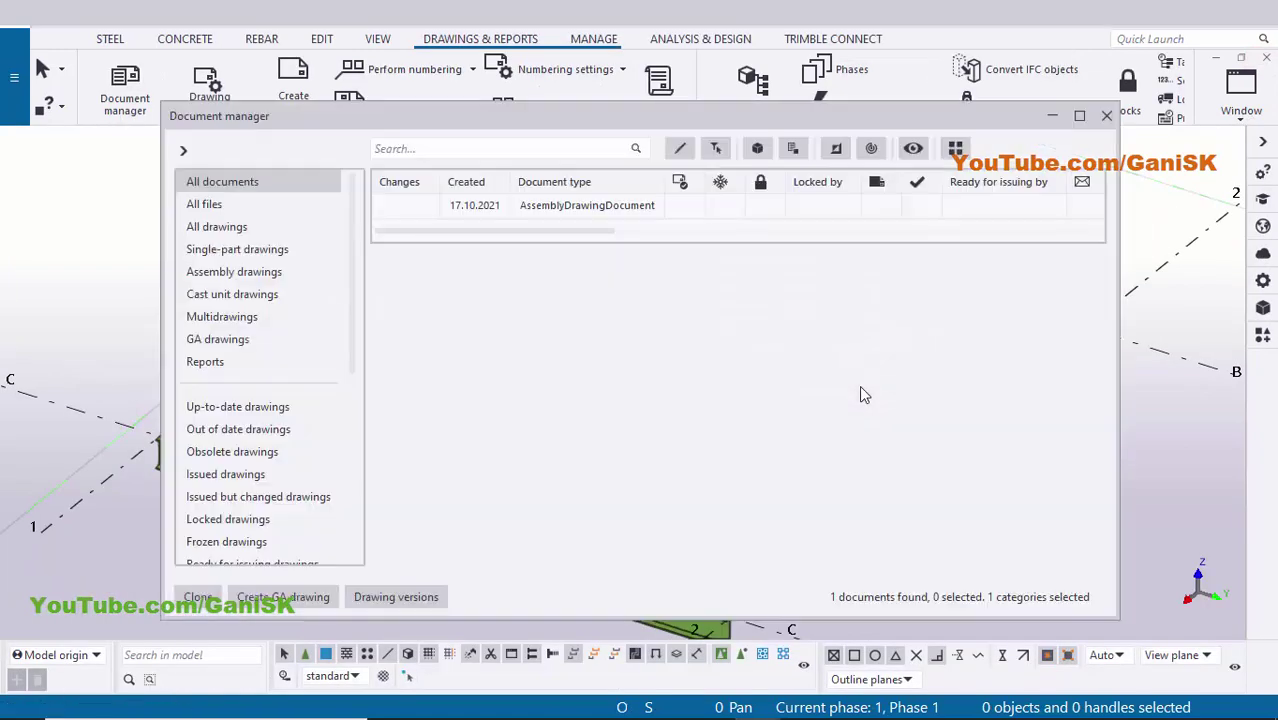
# Review the PDF file output options in the print settings of drawing B.3, leaving without printing.
pyautogui.click(906, 229)
pyautogui.click(786, 212)
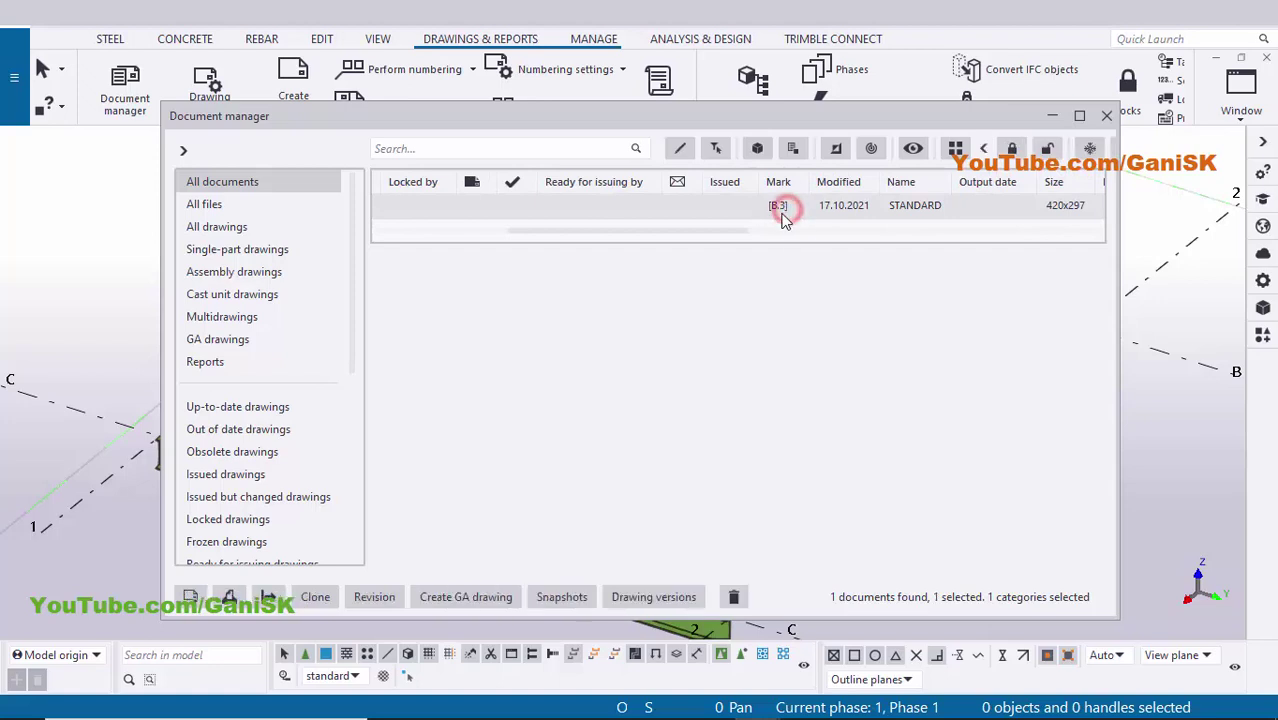
pyautogui.rightClick(785, 213)
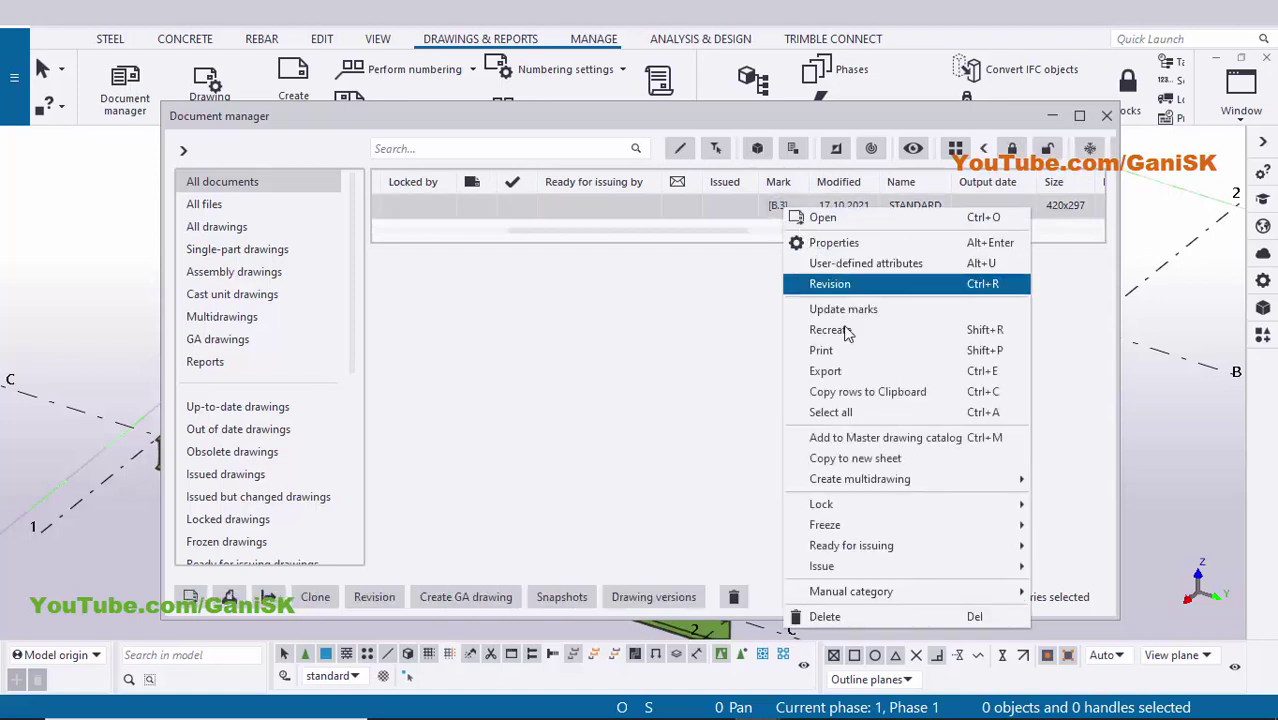
pyautogui.click(870, 350)
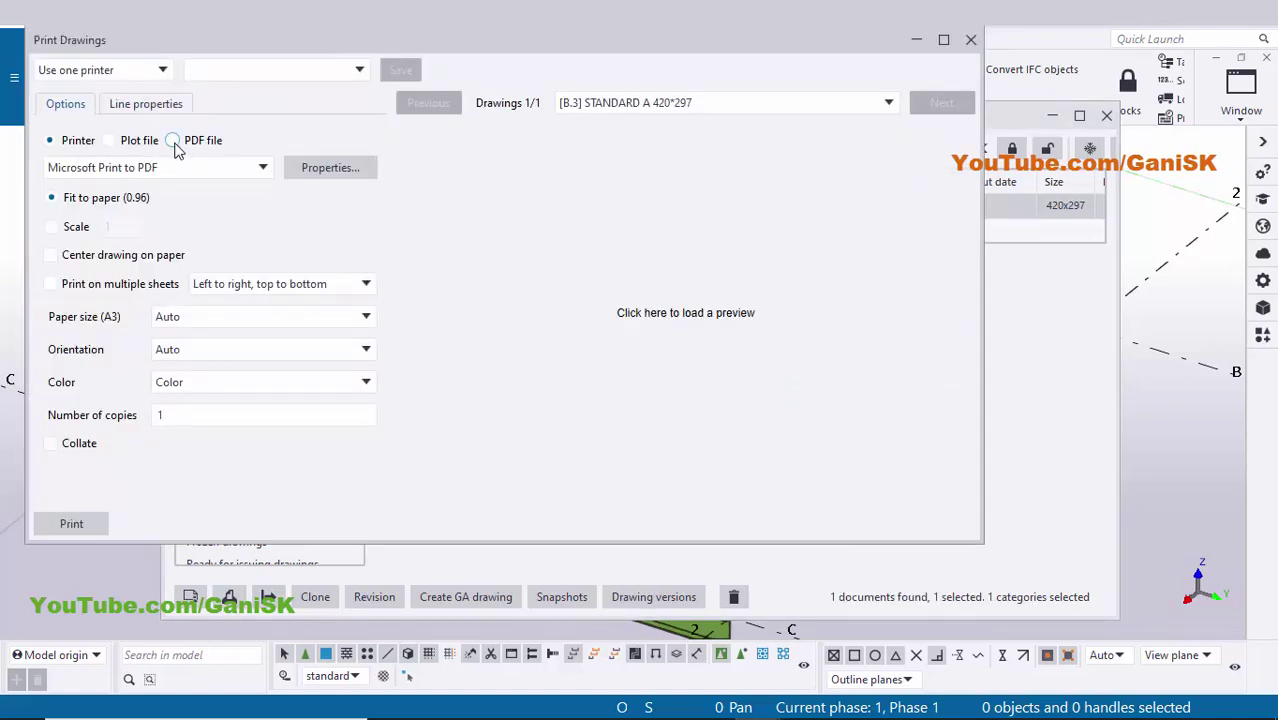
pyautogui.click(173, 142)
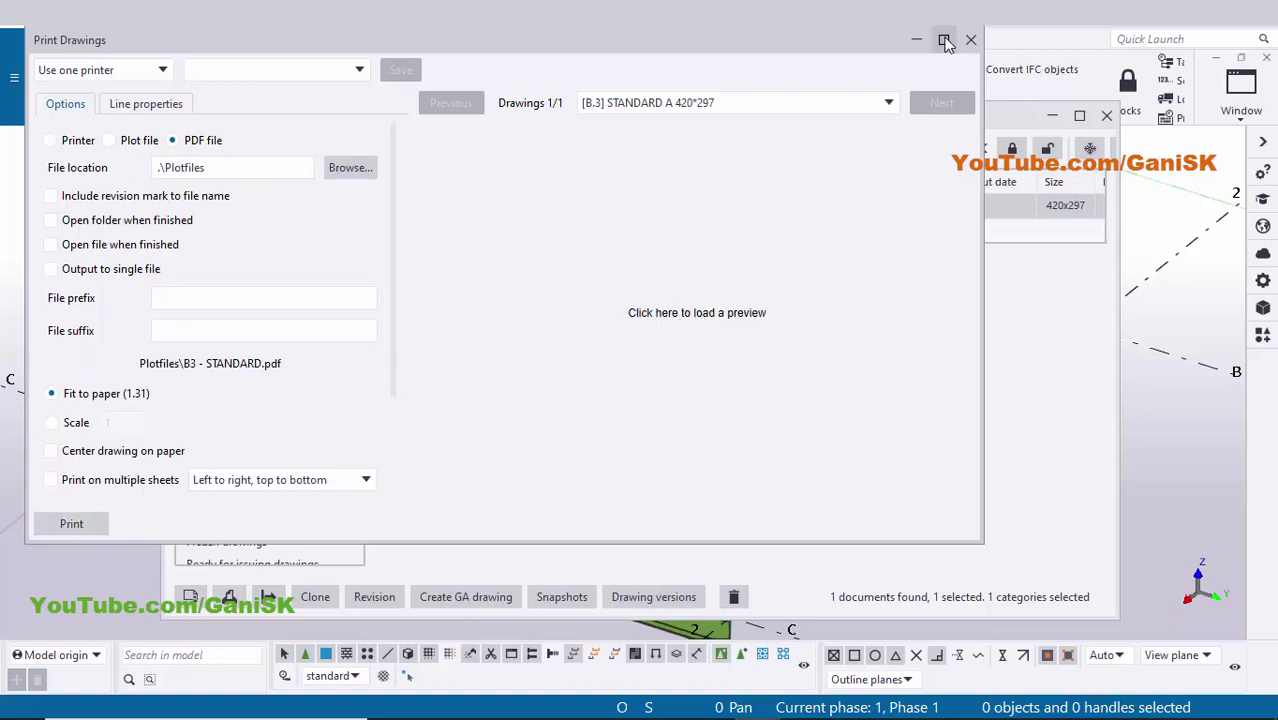
pyautogui.click(969, 41)
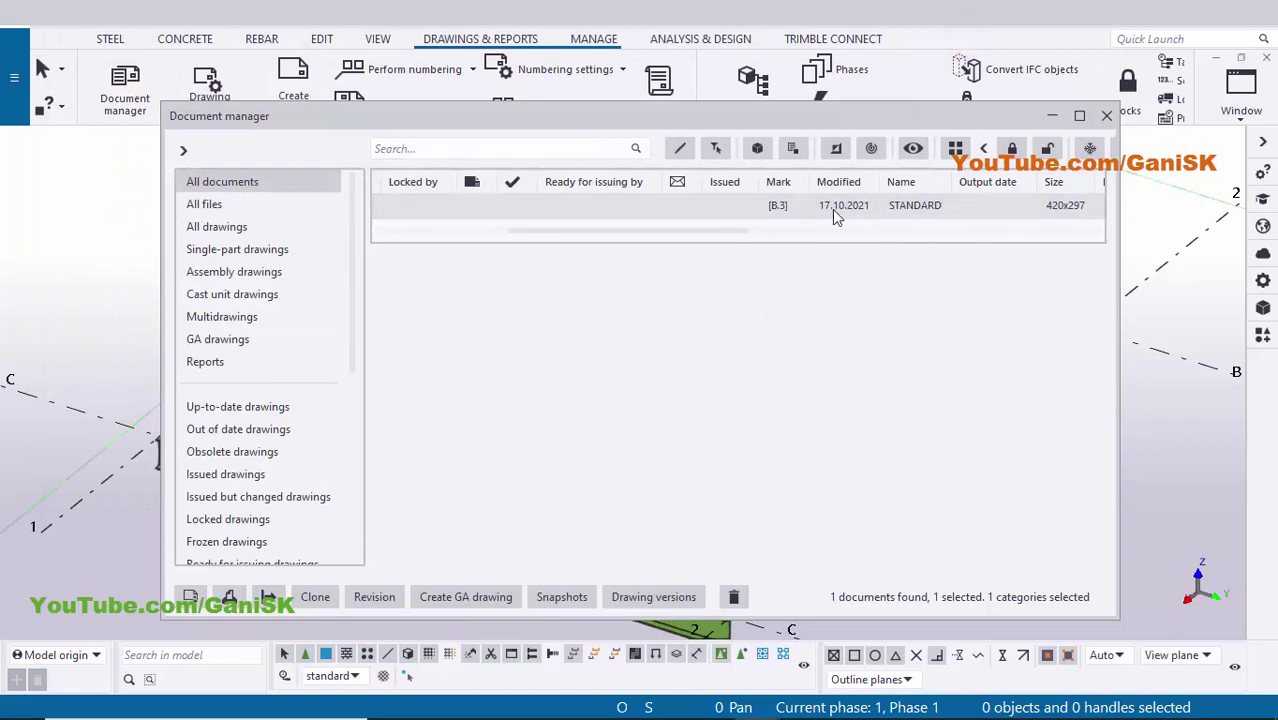
# Review the DWG/DXF export options of drawing B.3, including opening the folder when finished and the DWG versions, without exporting.
pyautogui.click(808, 207)
pyautogui.rightClick(810, 211)
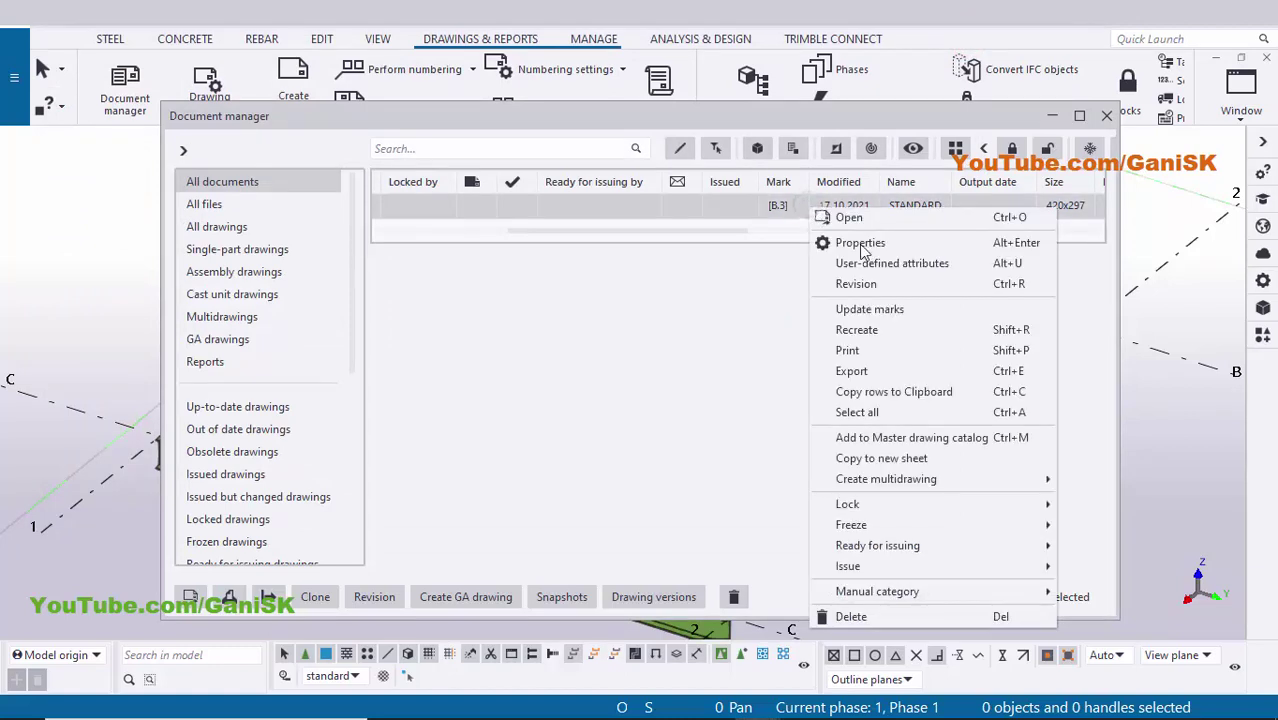
pyautogui.click(870, 371)
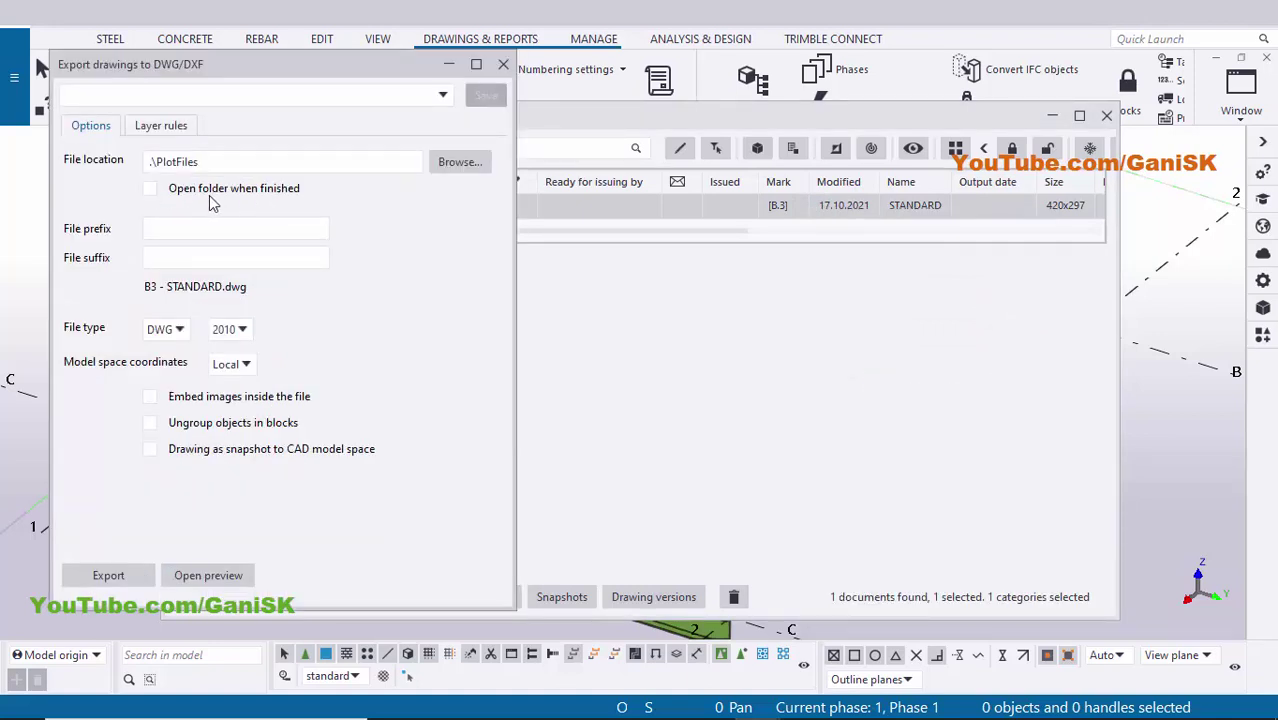
pyautogui.click(150, 189)
pyautogui.click(241, 331)
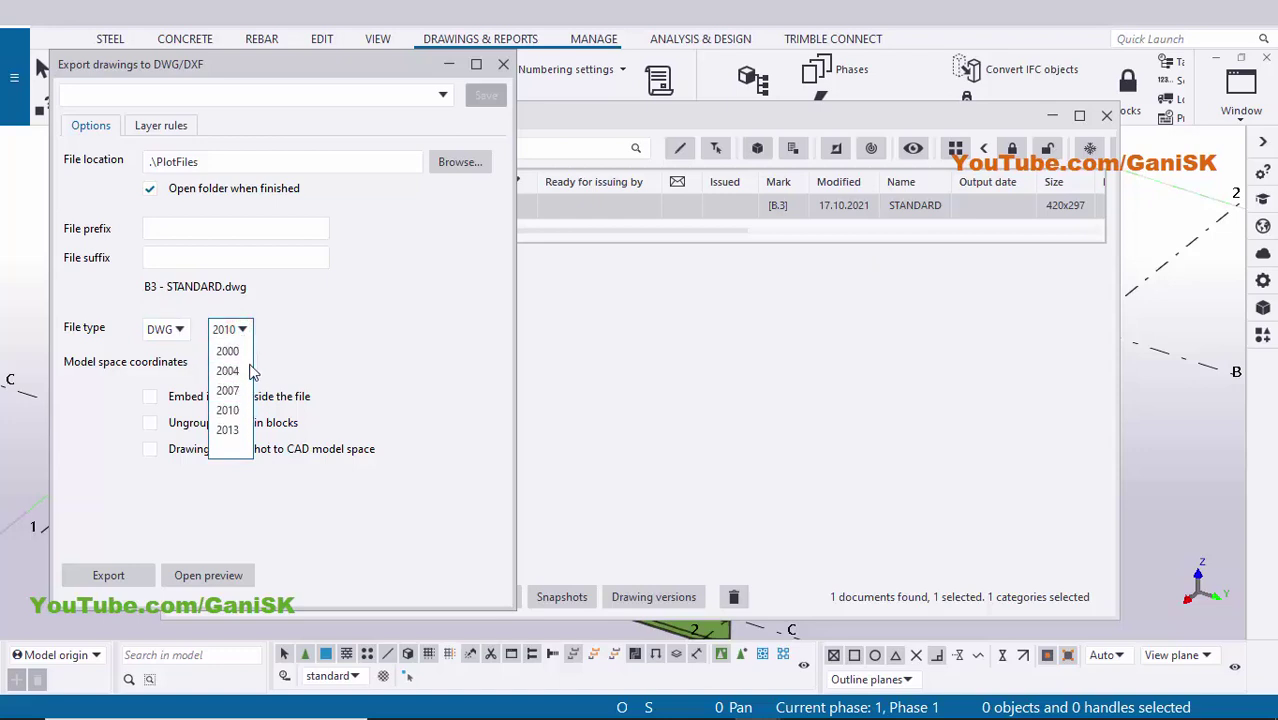
pyautogui.click(287, 338)
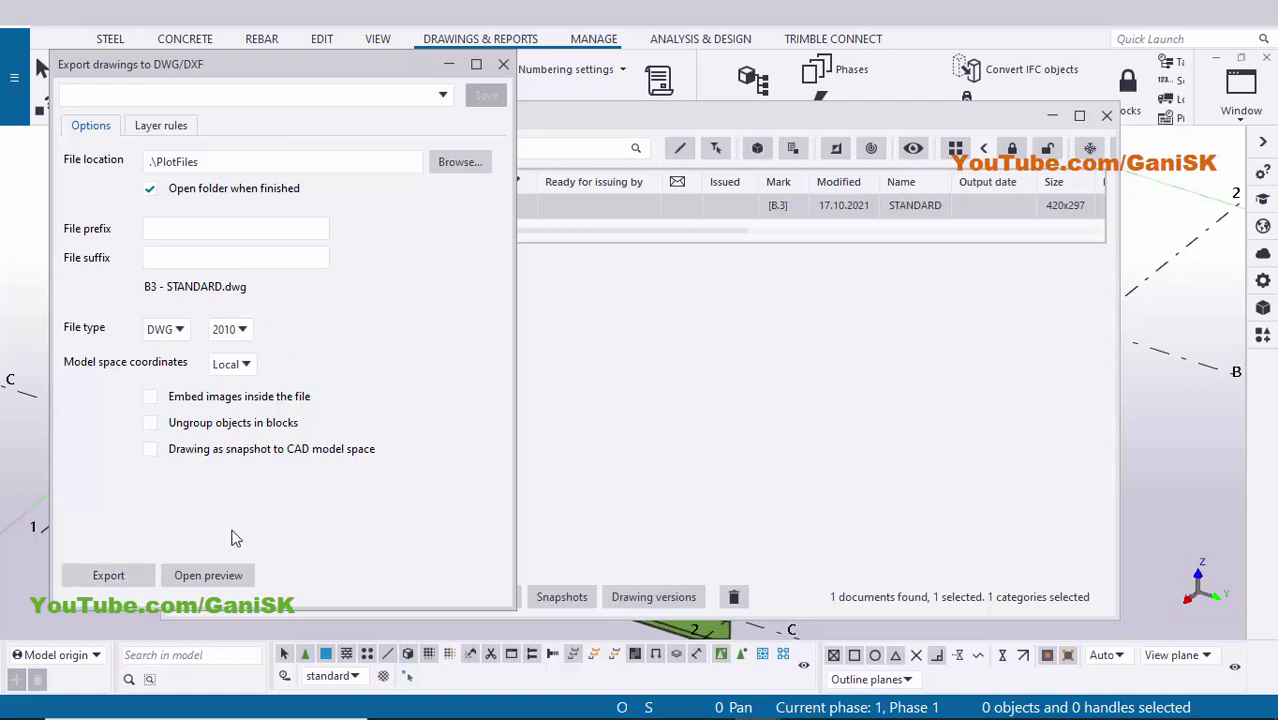
pyautogui.click(503, 64)
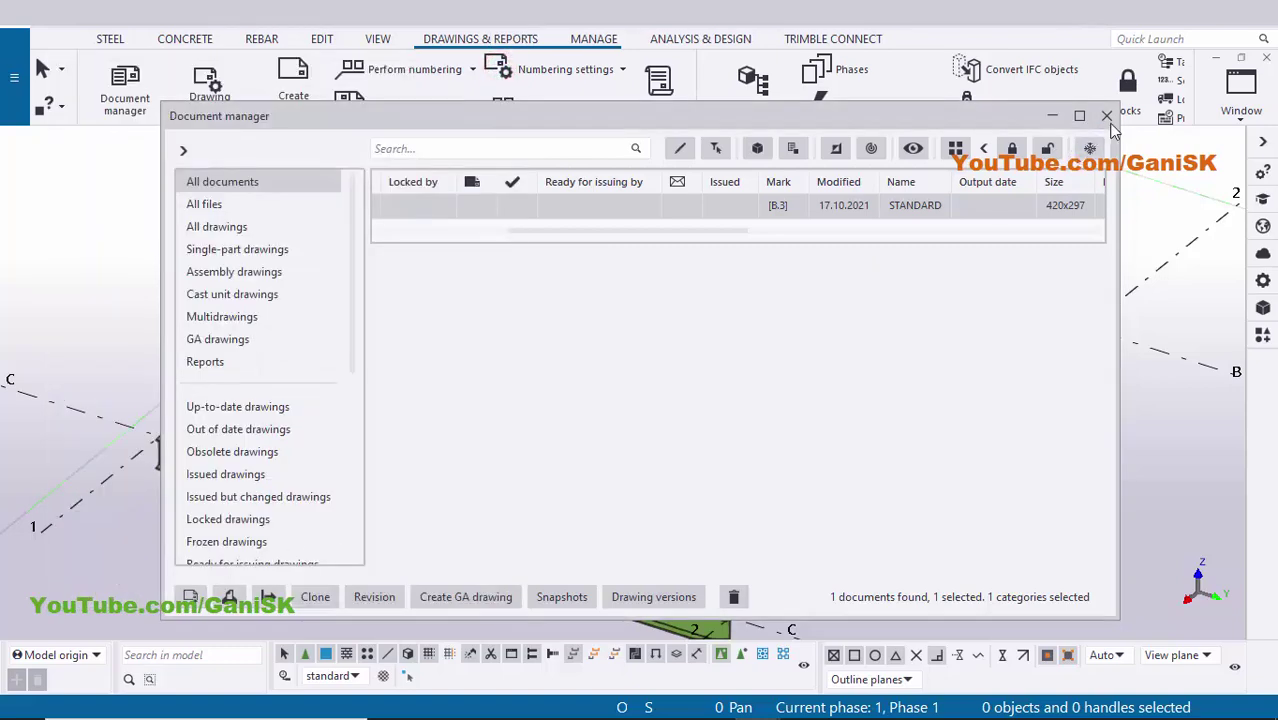
# Close the document manager and inspect the long beam carrying the three cross-beam connection plates in the model.
pyautogui.click(1108, 118)
pyautogui.scroll(-3, 741, 383)
pyautogui.scroll(8, 619, 377)
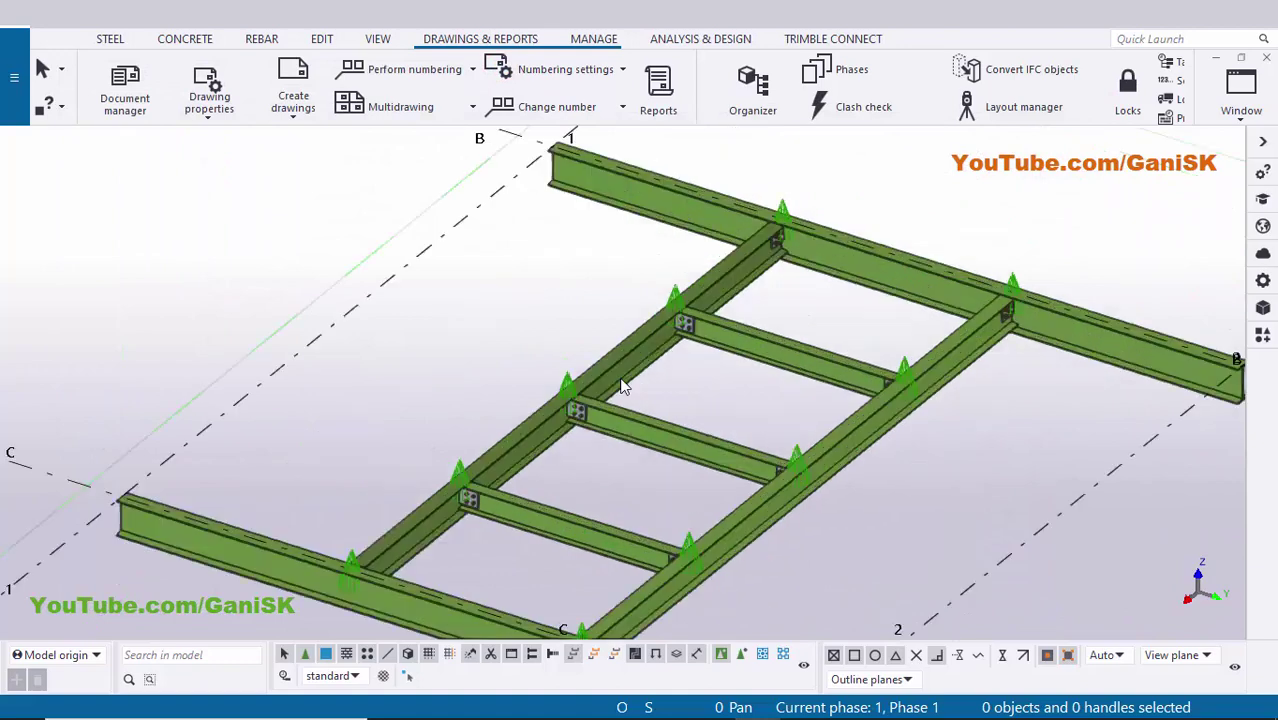
pyautogui.moveTo(620, 388); pyautogui.dragTo(665, 379, button='middle')
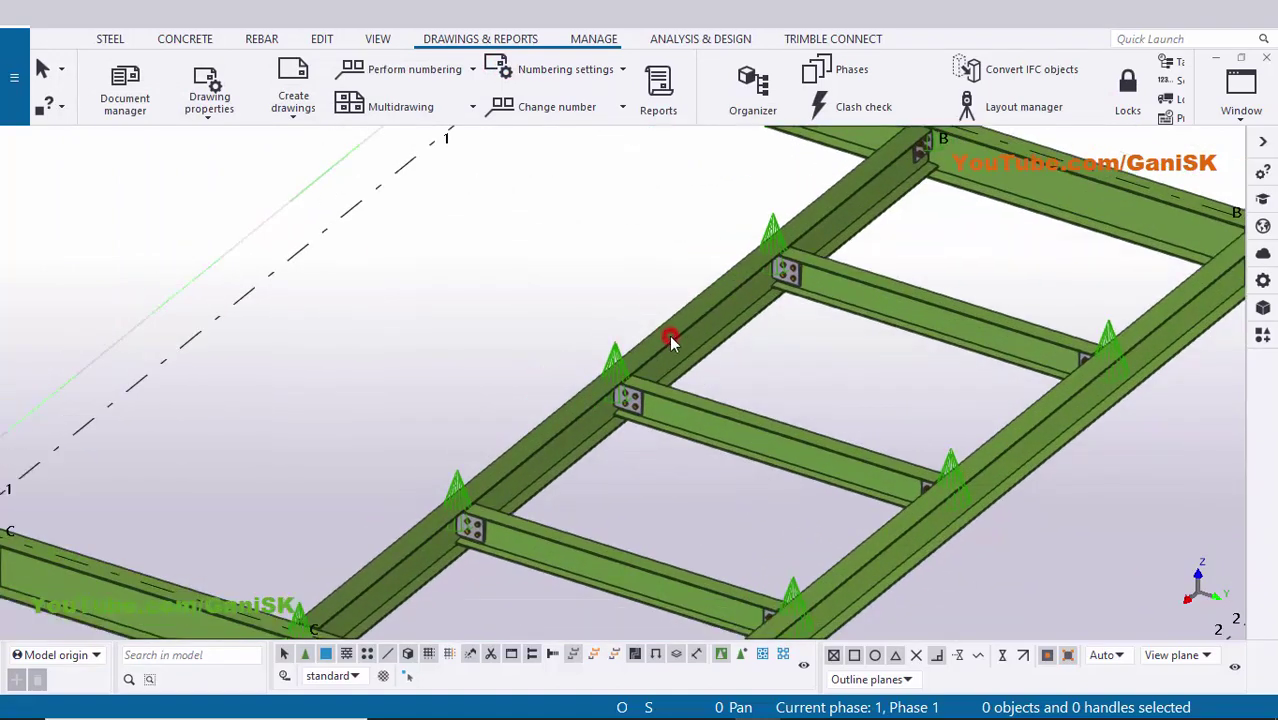
pyautogui.click(669, 335)
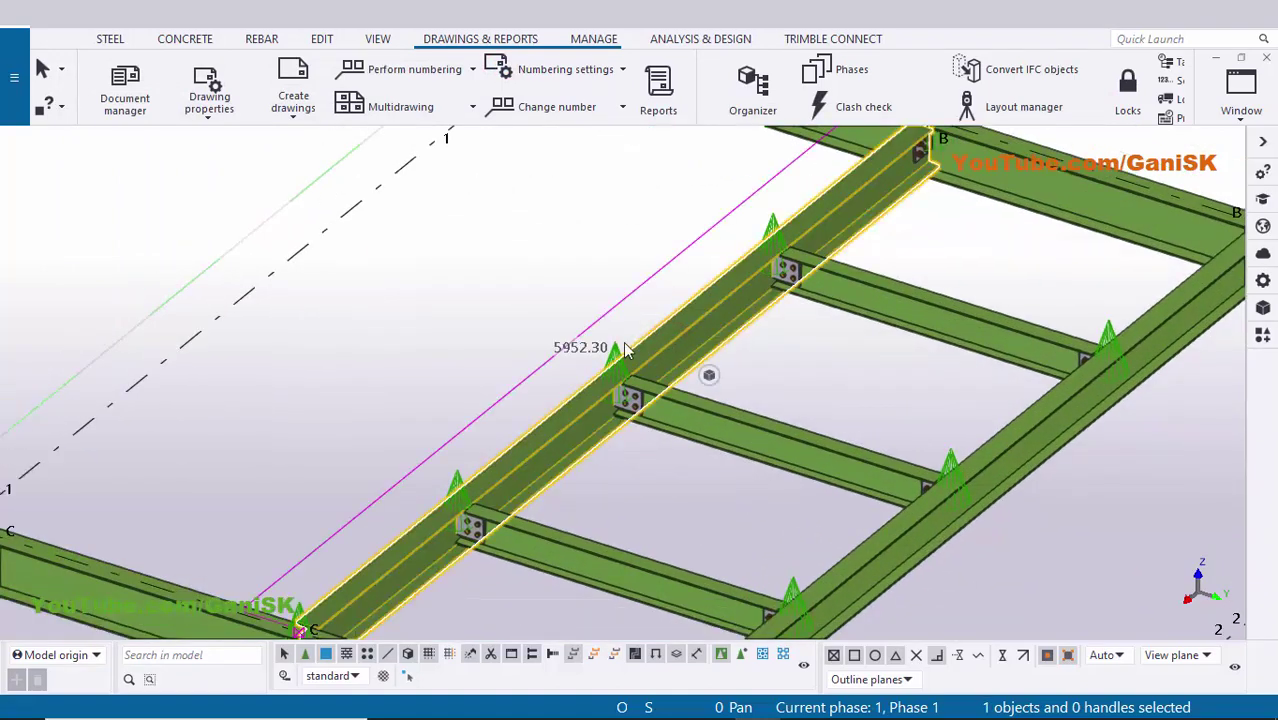
pyautogui.click(553, 241)
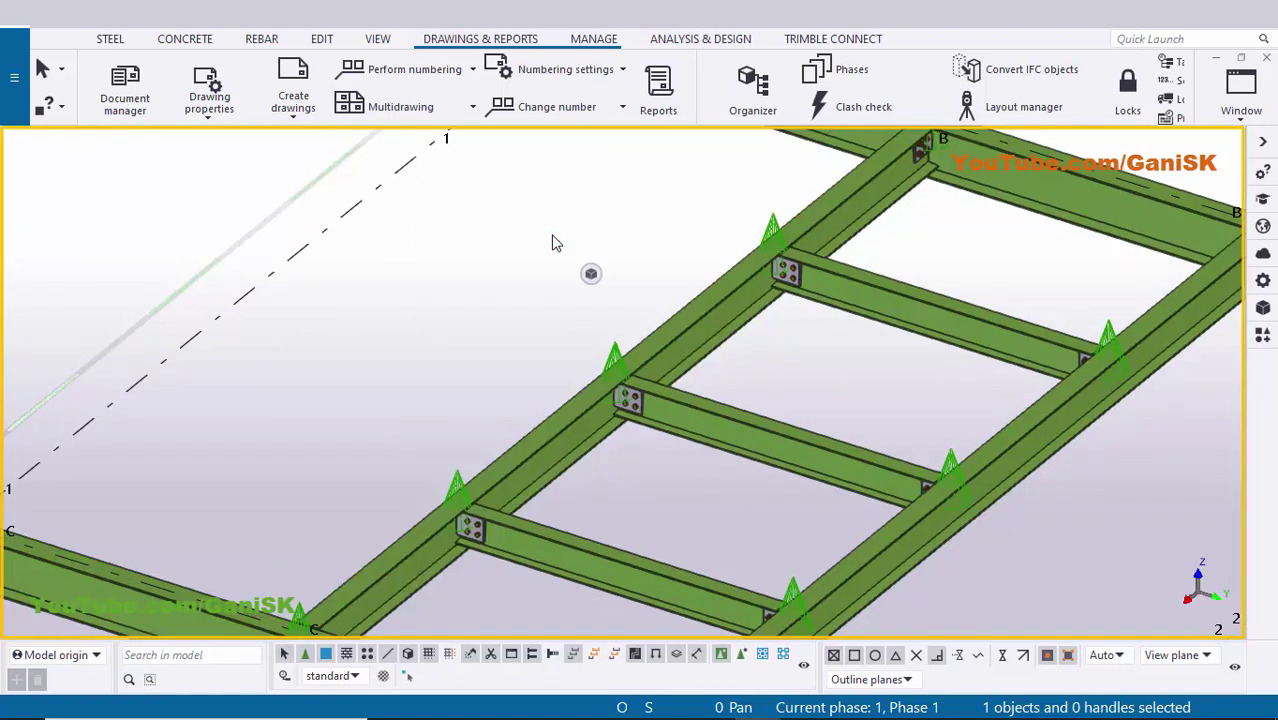